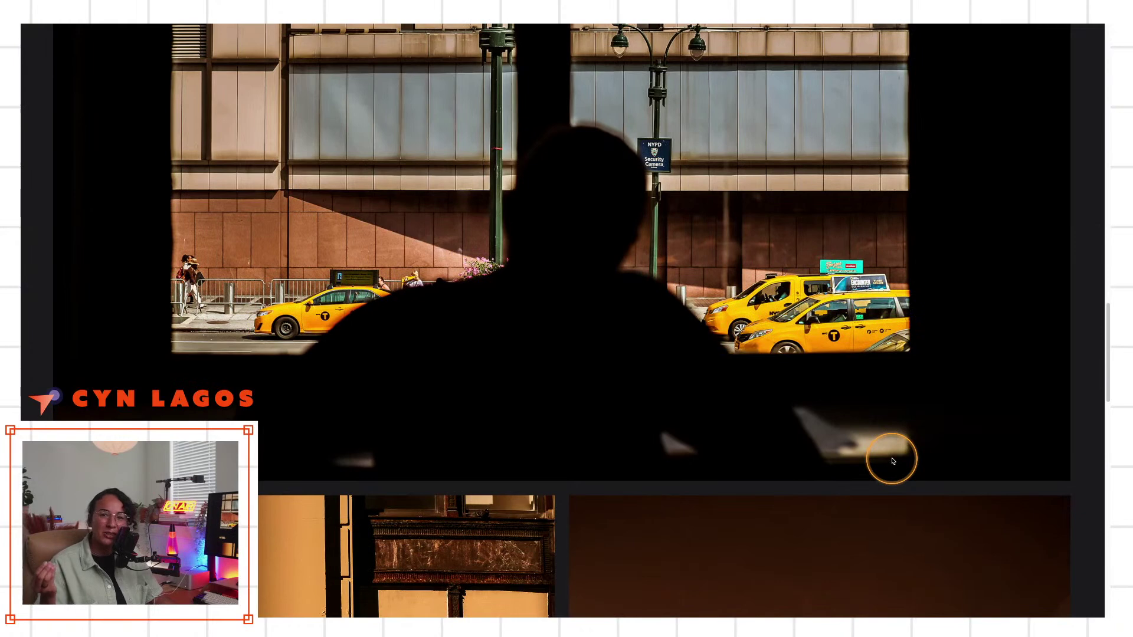
# Look through the gallery's silhouette photo with yellow taxis and the pair of warm-toned street and tunnel photos below it
pyautogui.scroll(-1, 893, 461)
pyautogui.scroll(-3, 893, 461)
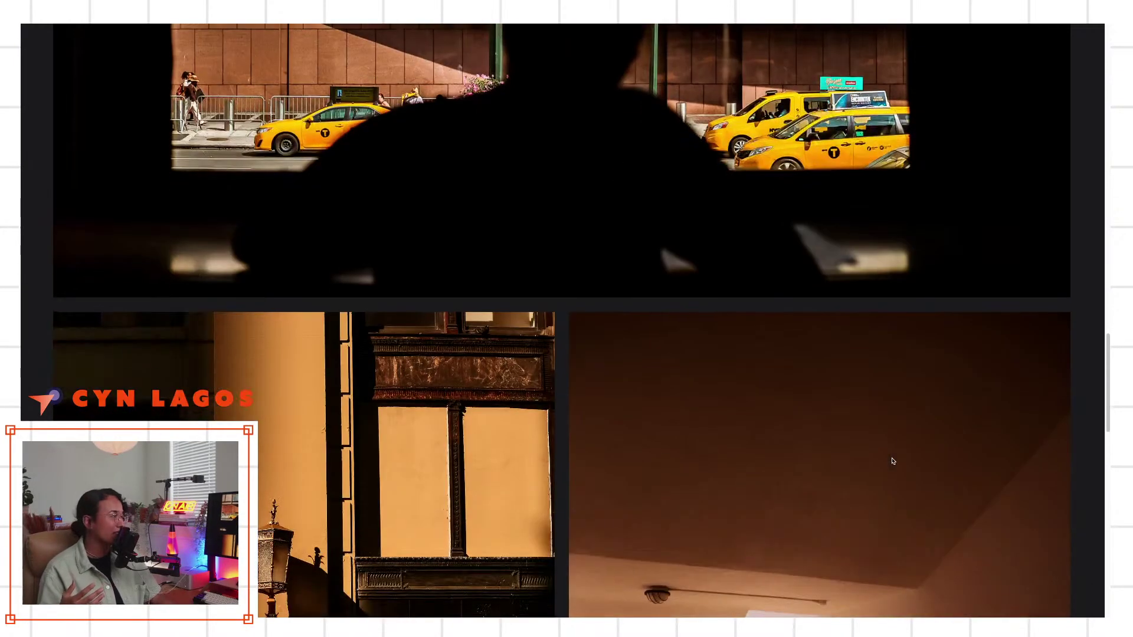
pyautogui.scroll(-1, 893, 461)
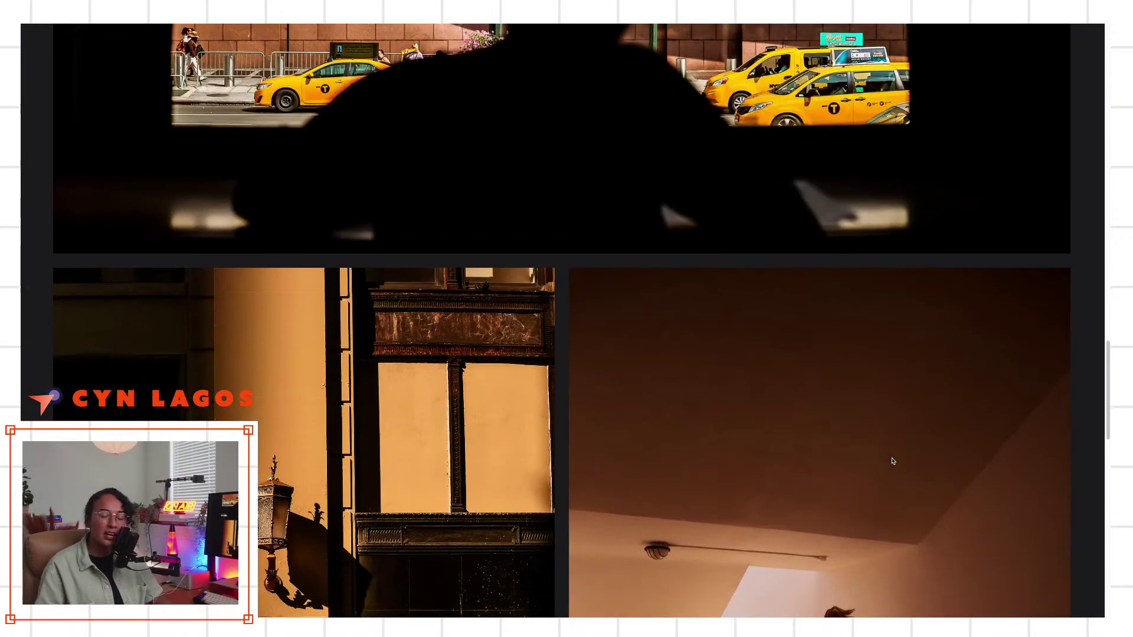
pyautogui.scroll(-1, 893, 461)
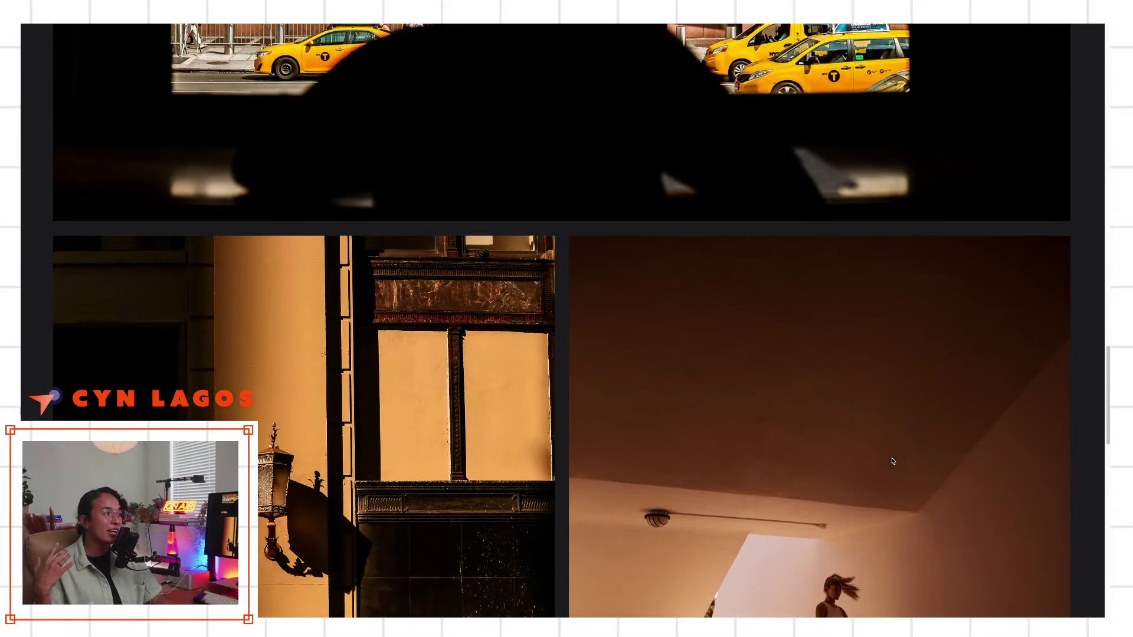
pyautogui.scroll(-1, 892, 460)
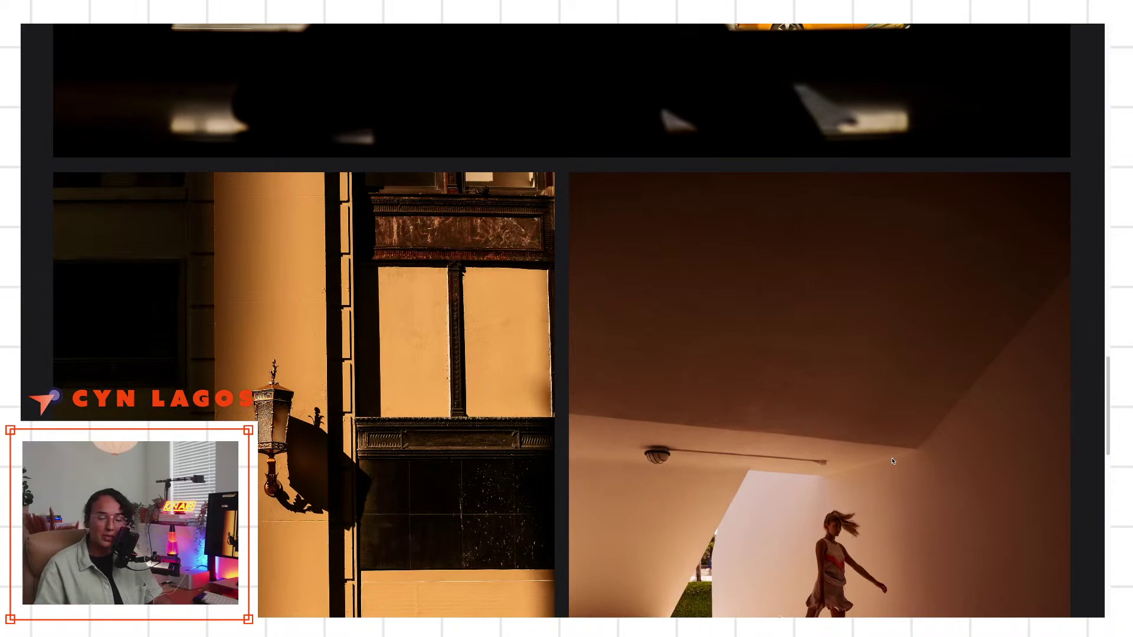
pyautogui.scroll(-1, 893, 461)
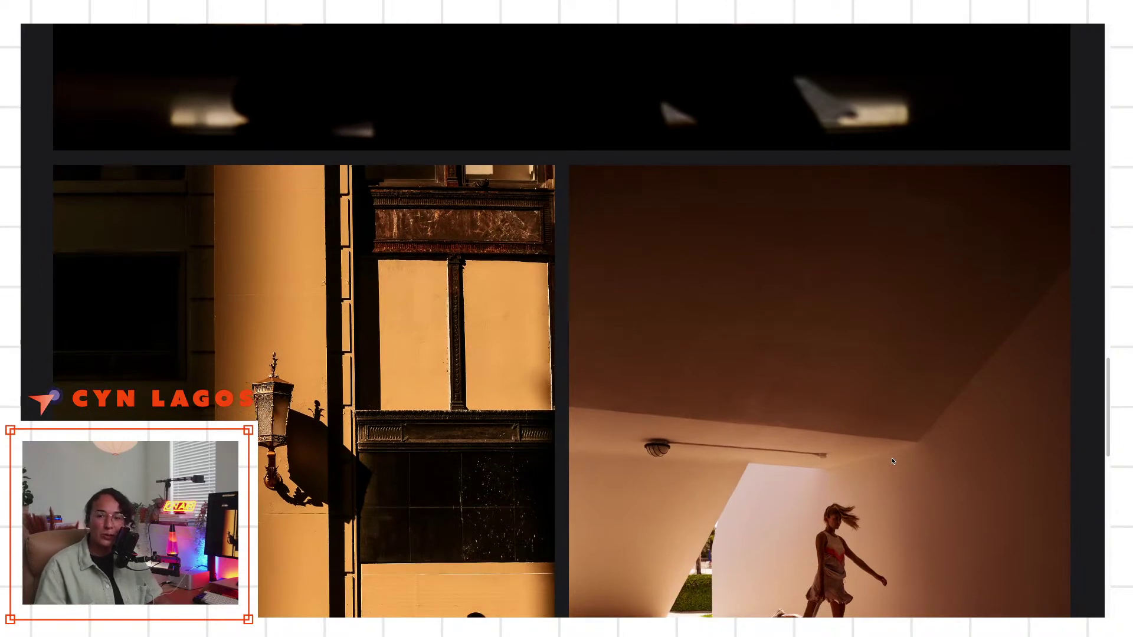
pyautogui.scroll(-3, 893, 461)
pyautogui.scroll(-1, 893, 461)
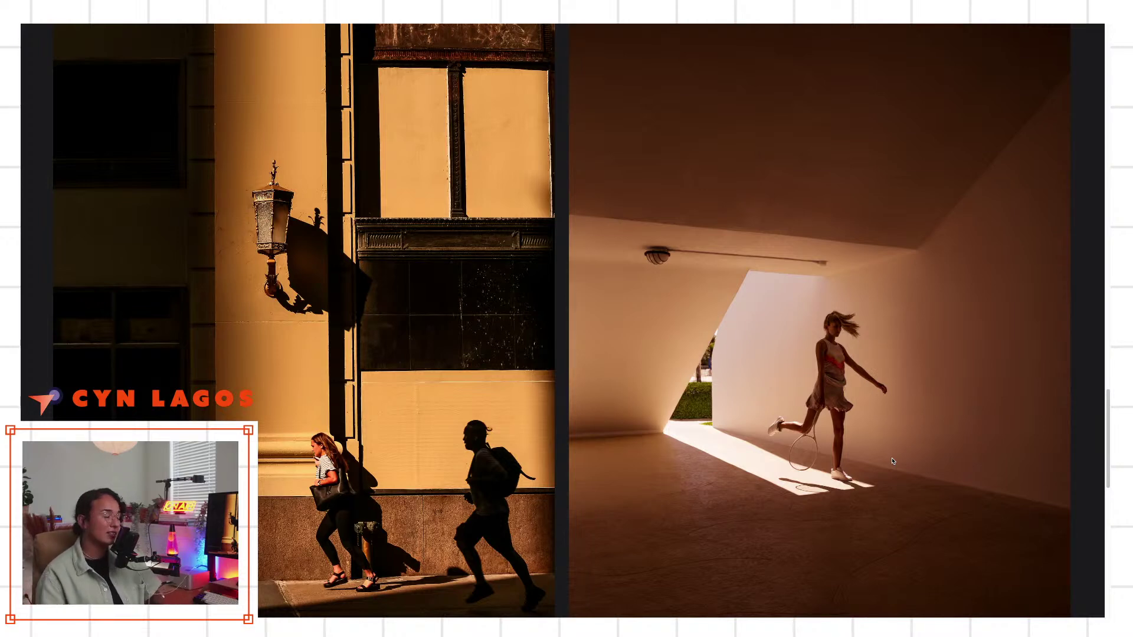
pyautogui.scroll(-3, 885, 412)
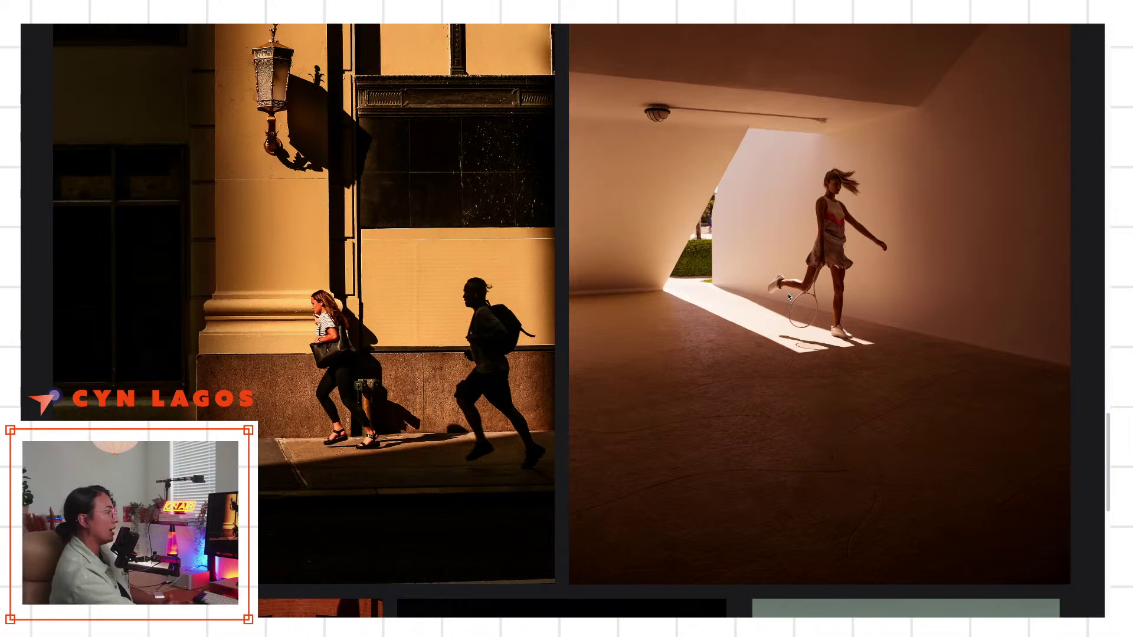
# Examine the gallery's last row with the brick building, watering can and beach photos, including the mailbox detail
pyautogui.scroll(-5, 788, 293)
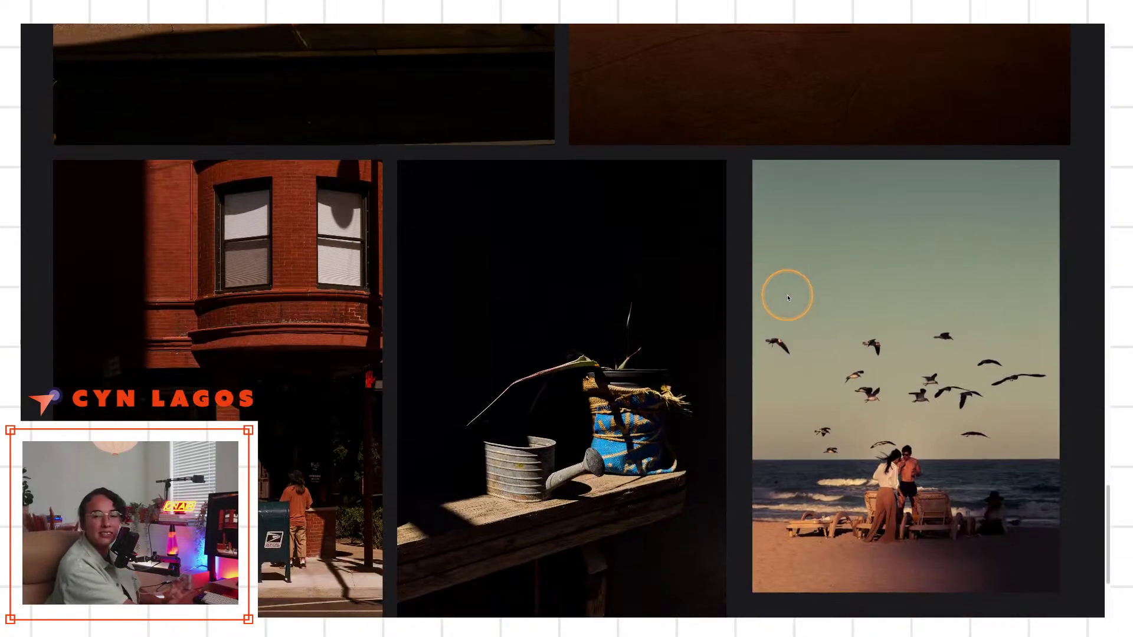
pyautogui.scroll(-2, 787, 294)
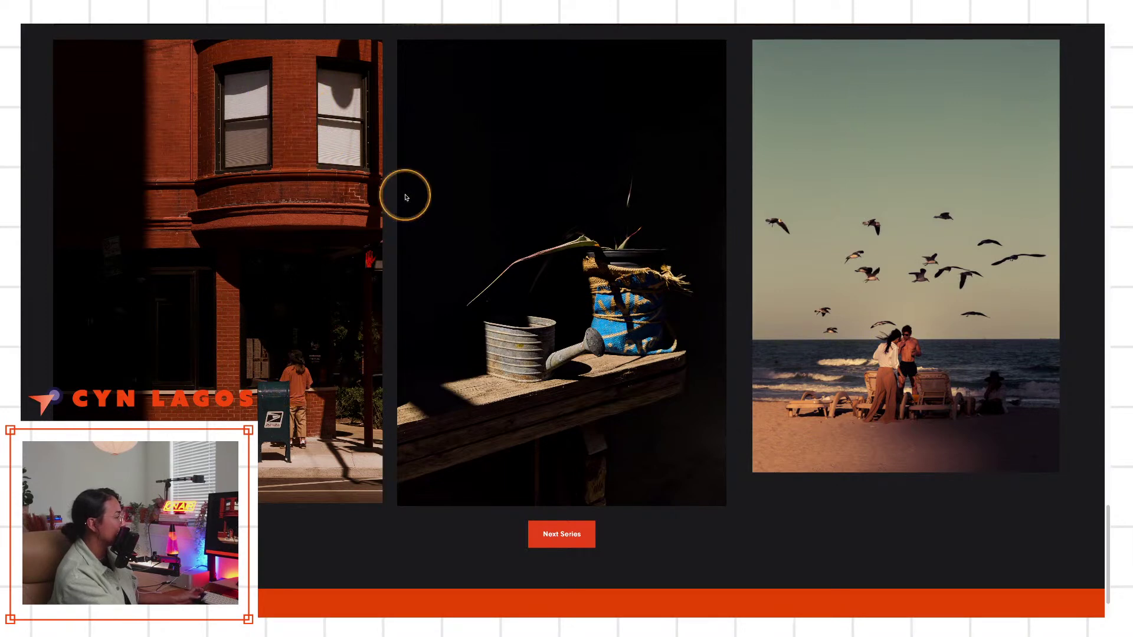
pyautogui.press('ctrl')
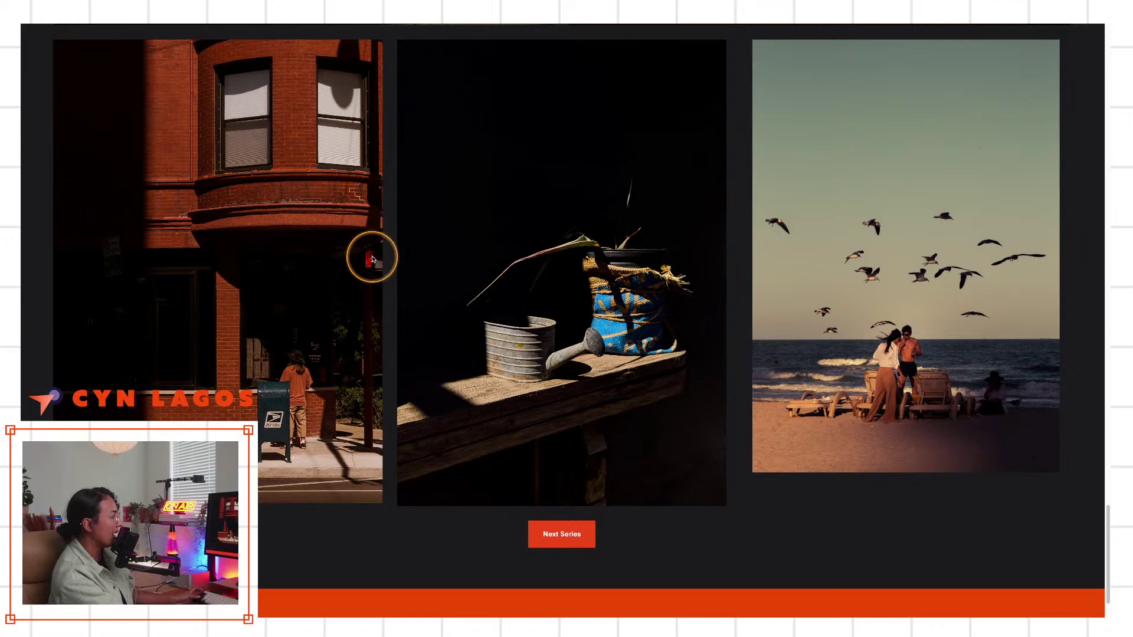
pyautogui.press('ctrl')
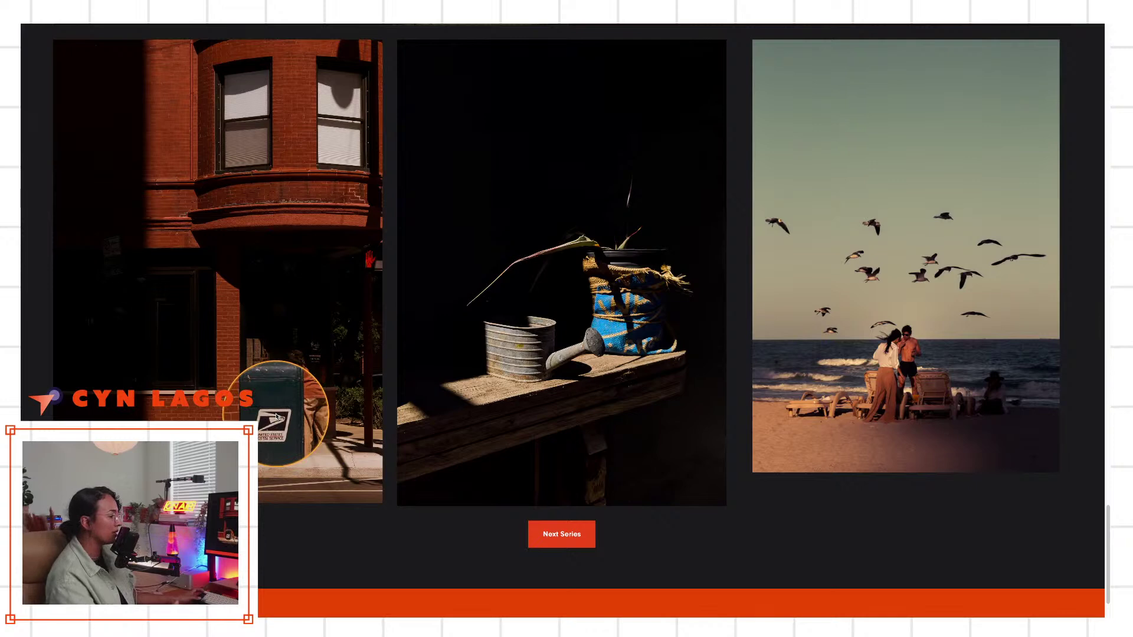
pyautogui.scroll(-2, 281, 407)
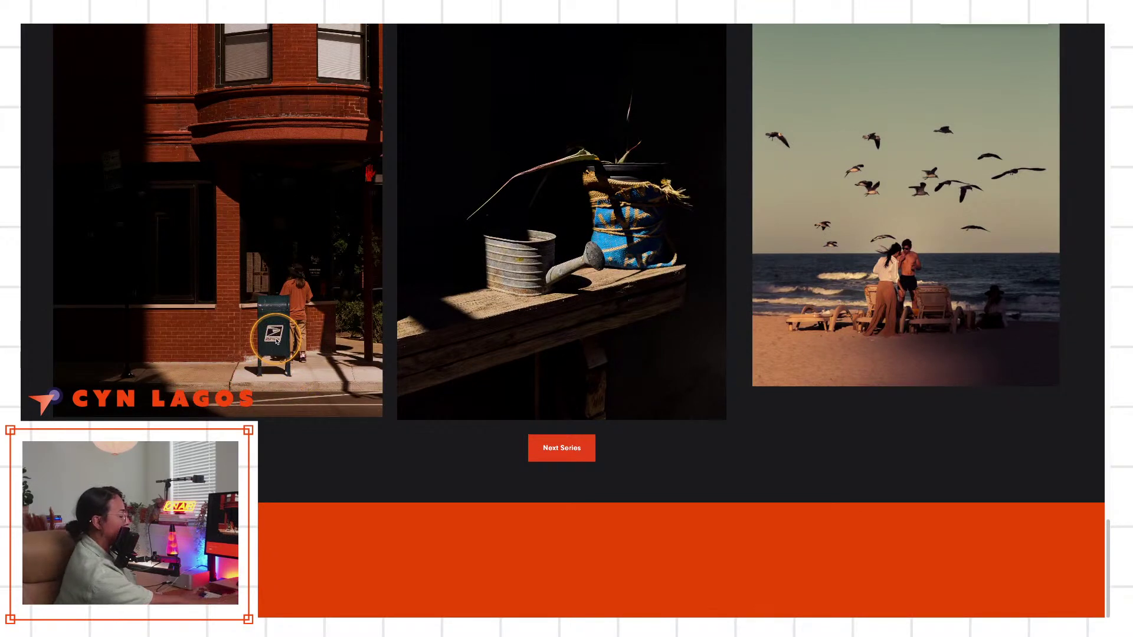
pyautogui.scroll(-1, 273, 333)
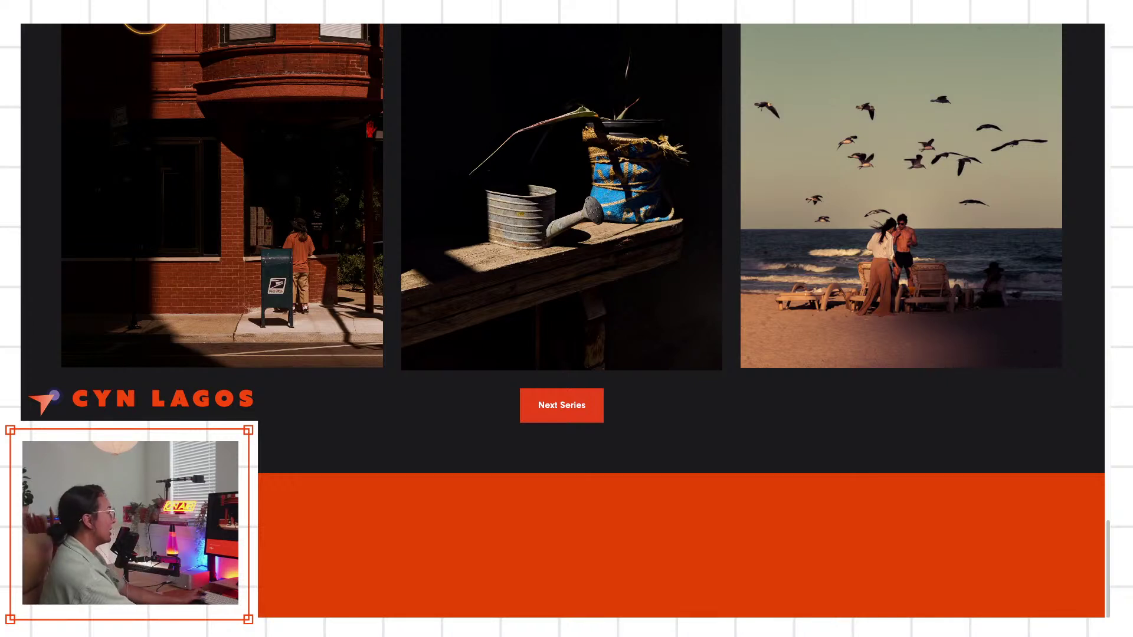
# Switch from the portfolio website to Photoshop and show the IMG_9094.JPG photo
pyautogui.click(53, 28)
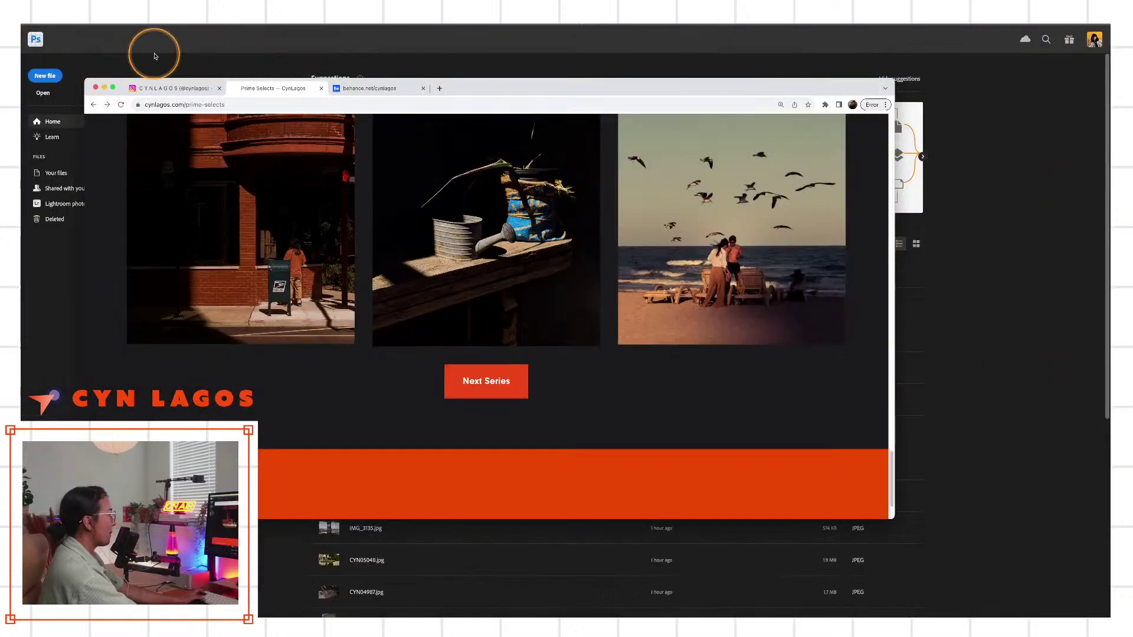
pyautogui.click(154, 51)
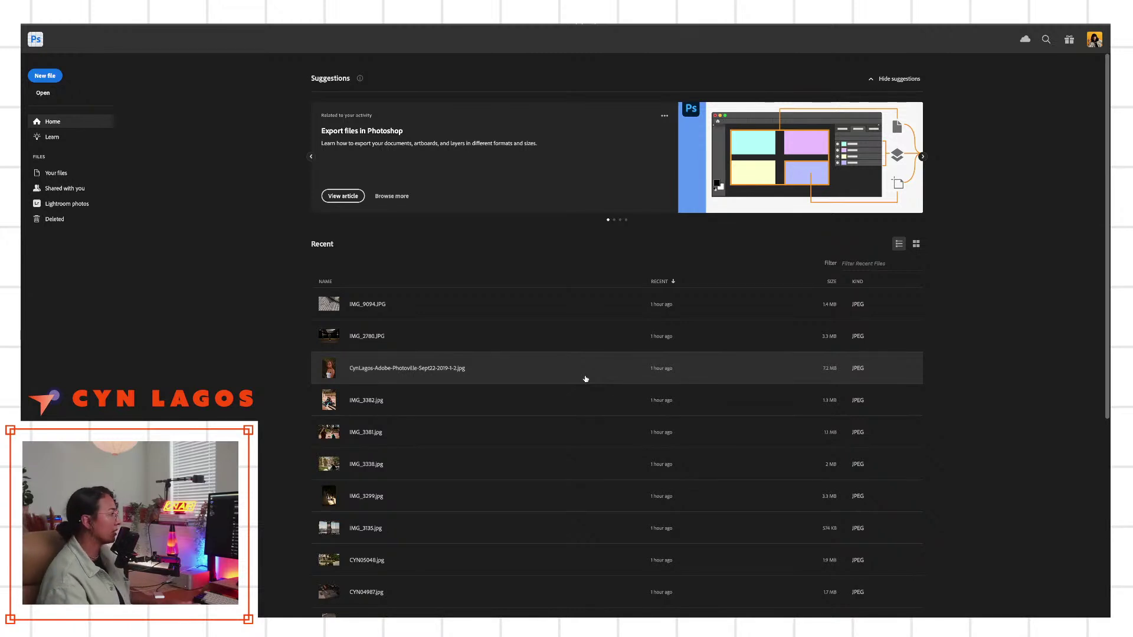
pyautogui.click(774, 323)
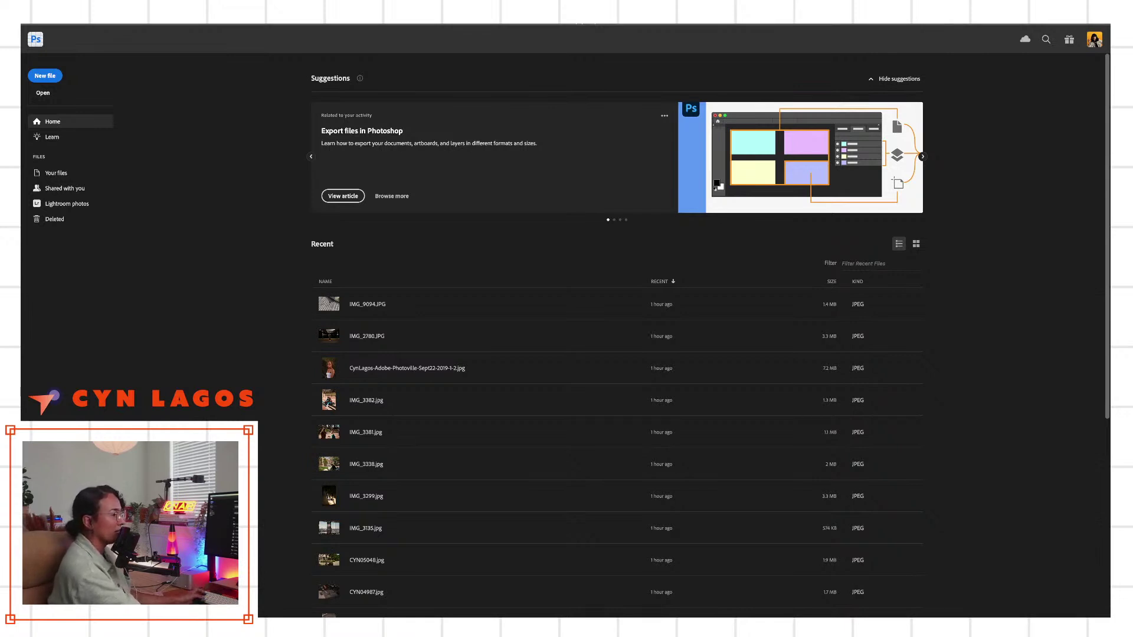
pyautogui.moveTo(1109, 254); pyautogui.dragTo(367, 270)
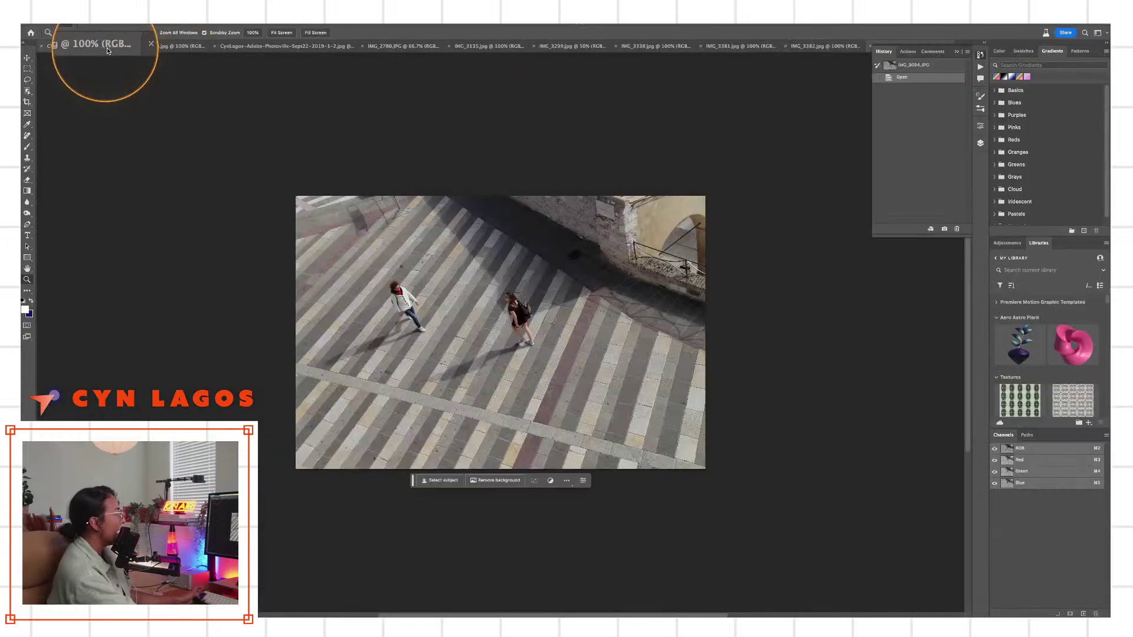
# Display the IMG_9094.JPG photo in full screen mode so the document tabs are hidden
pyautogui.click(533, 338)
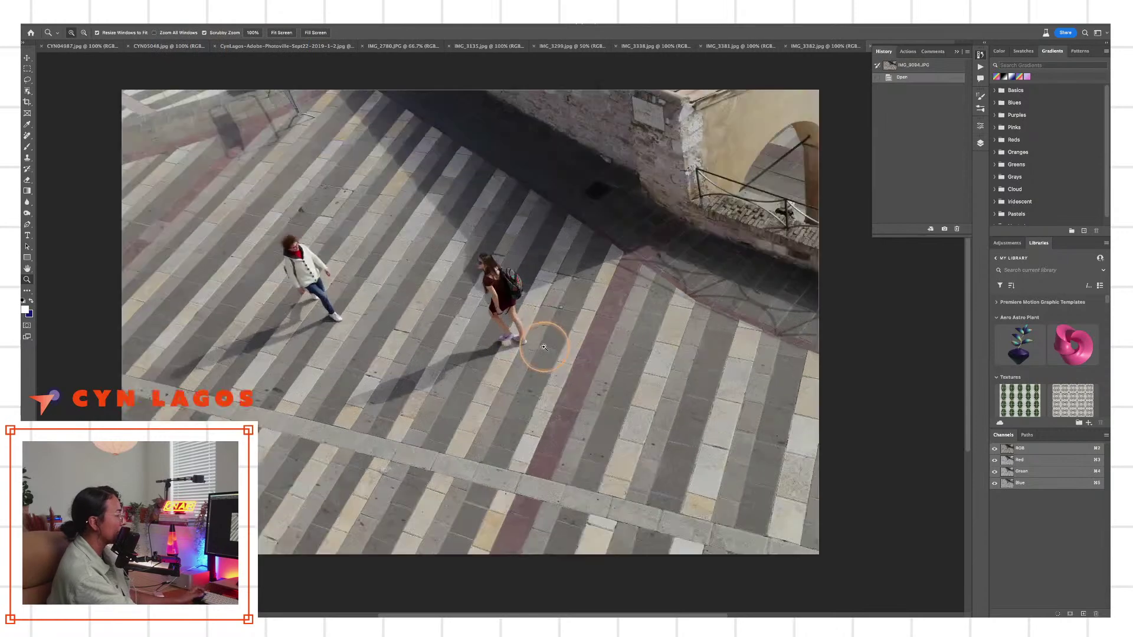
pyautogui.keyDown('alt'); pyautogui.click(544, 347); pyautogui.keyUp('alt')
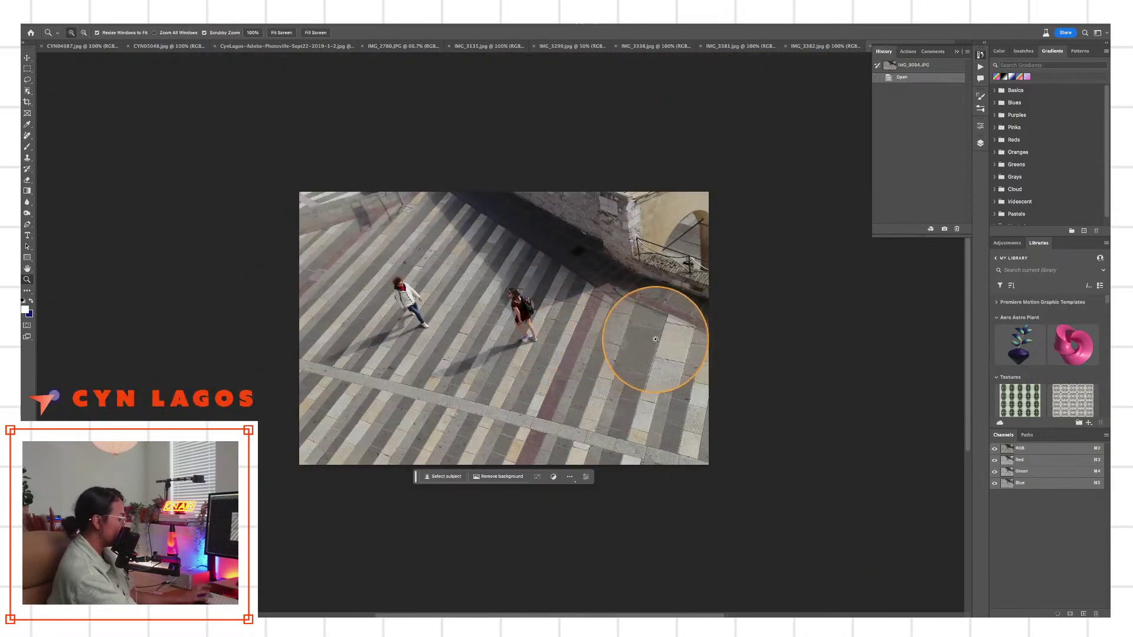
pyautogui.press('f')
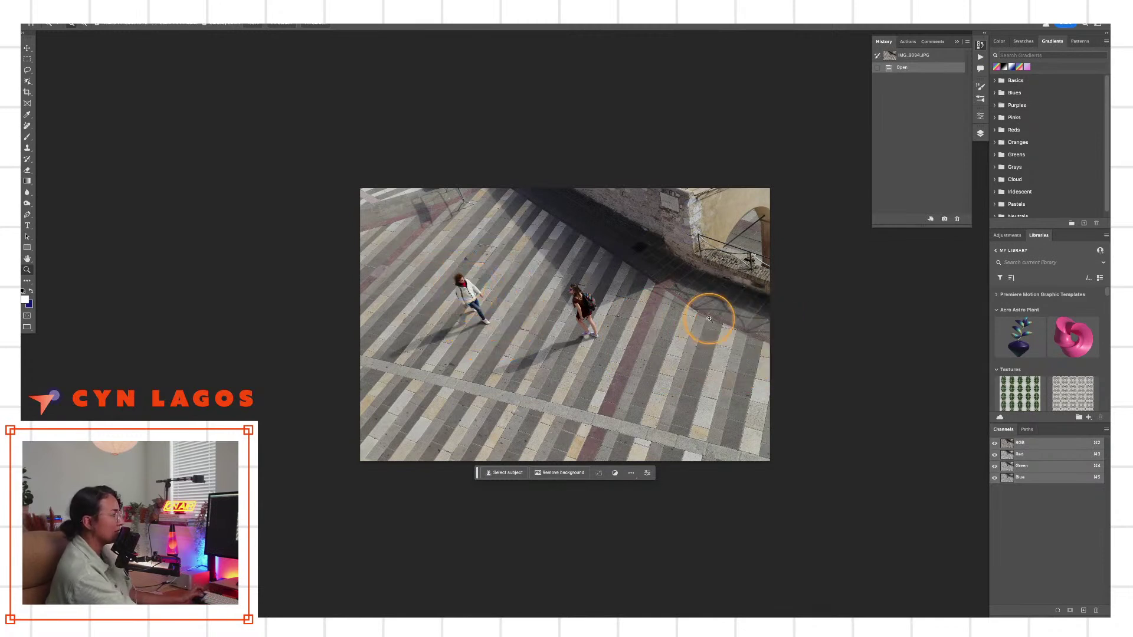
# Examine the two pedestrians on the striped pavement and the metal stand with its shadow in the photo's upper-left corner
pyautogui.click(660, 323)
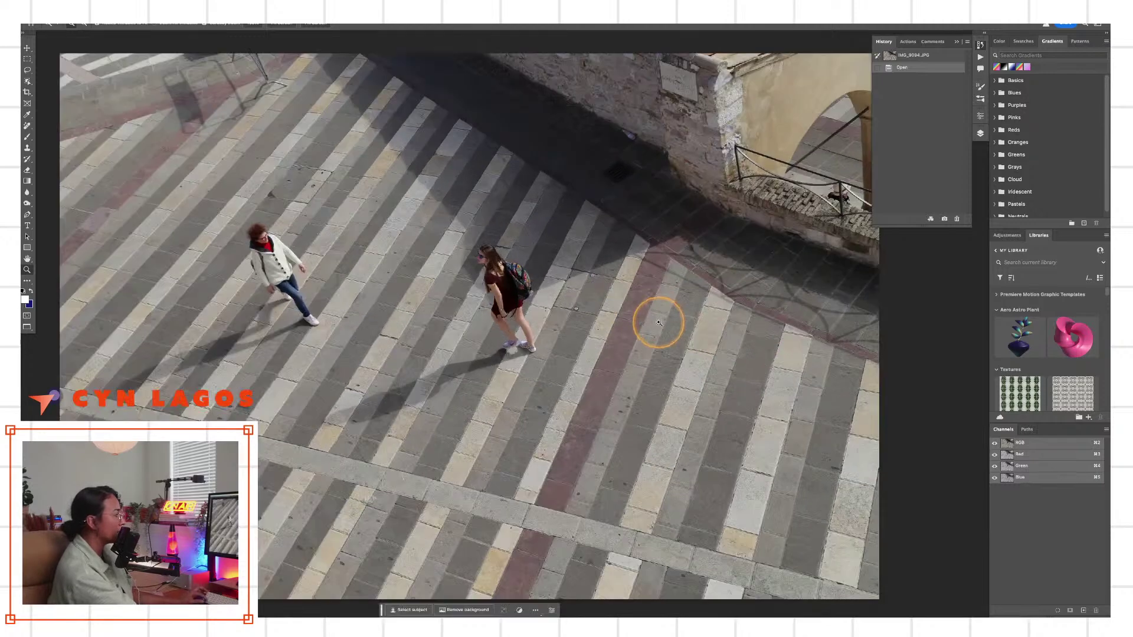
pyautogui.moveTo(649, 324); pyautogui.dragTo(703, 335)
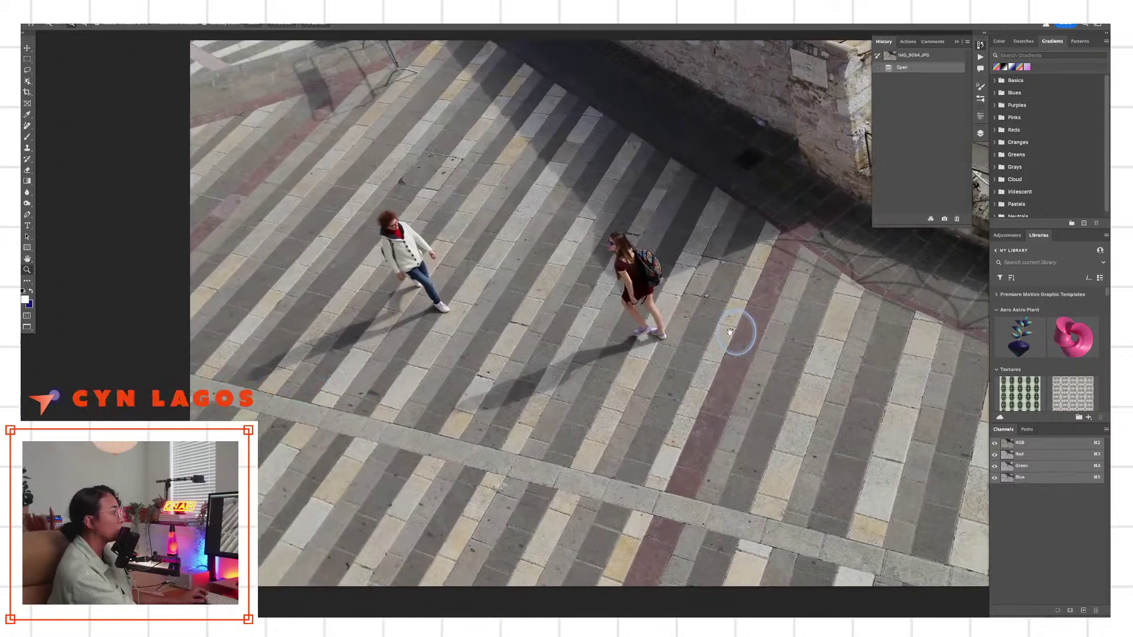
pyautogui.click(731, 332)
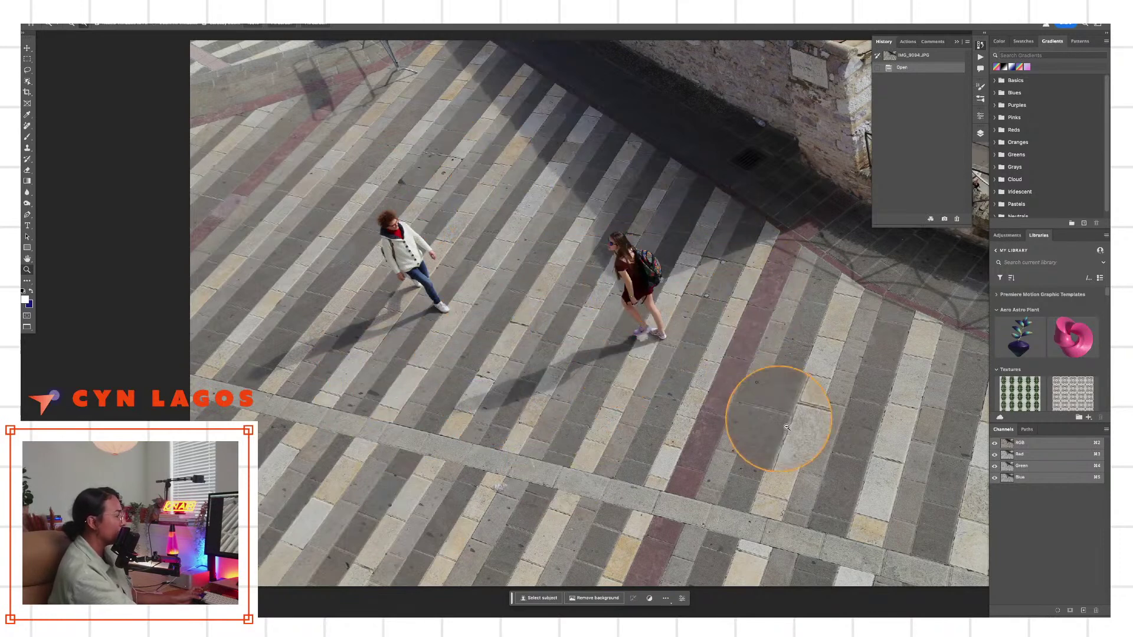
pyautogui.click(839, 409)
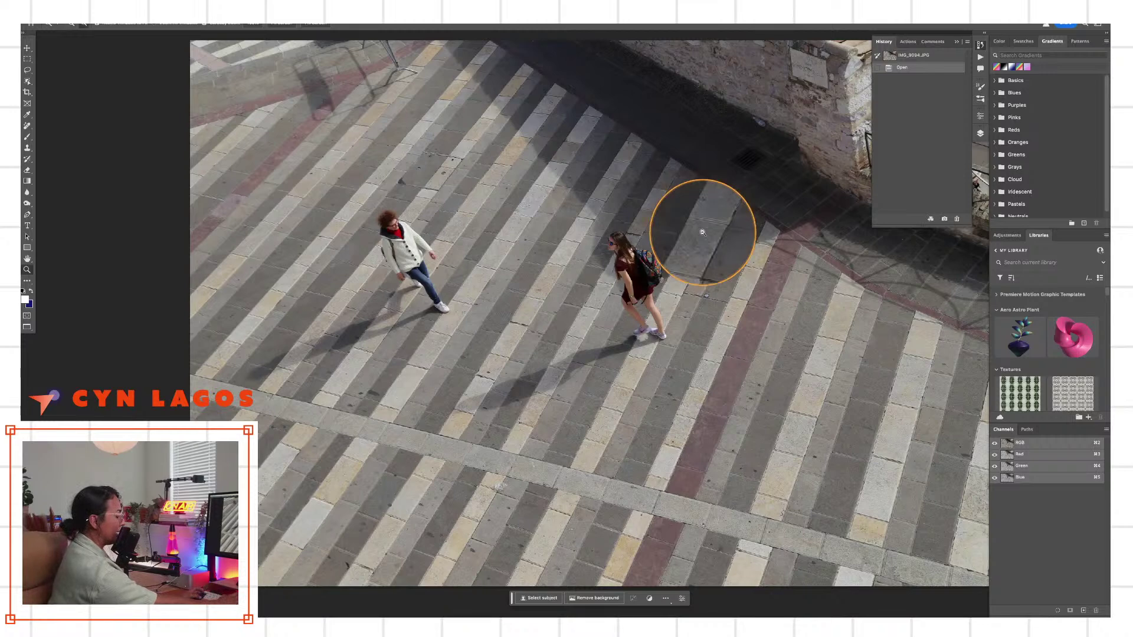
pyautogui.keyDown('alt'); pyautogui.click(702, 231); pyautogui.keyUp('alt')
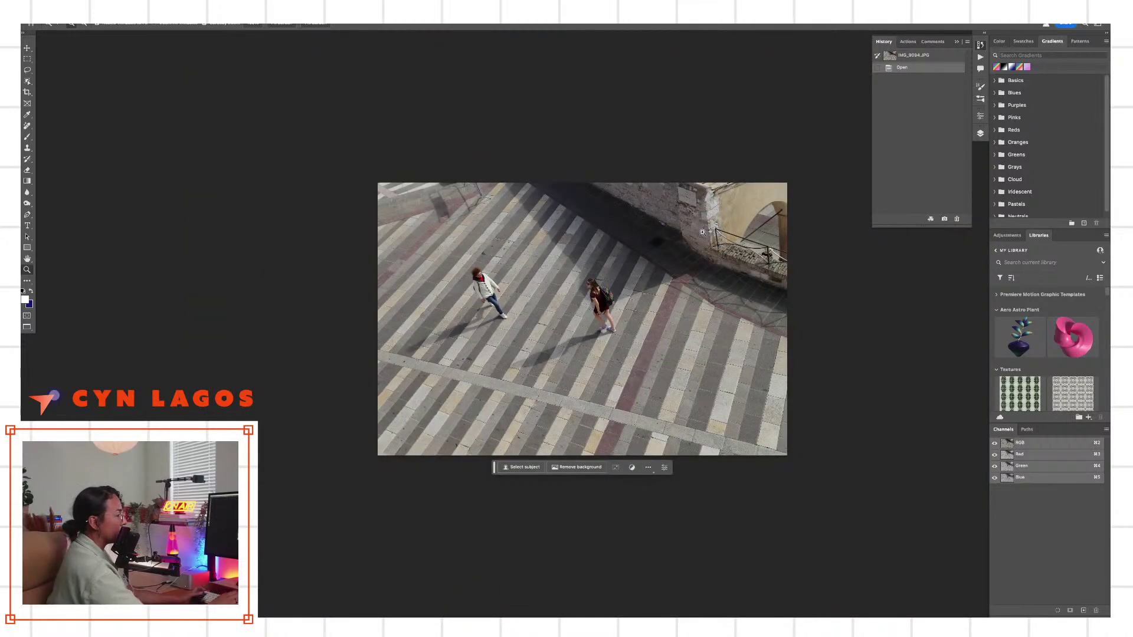
pyautogui.moveTo(695, 246); pyautogui.dragTo(652, 255)
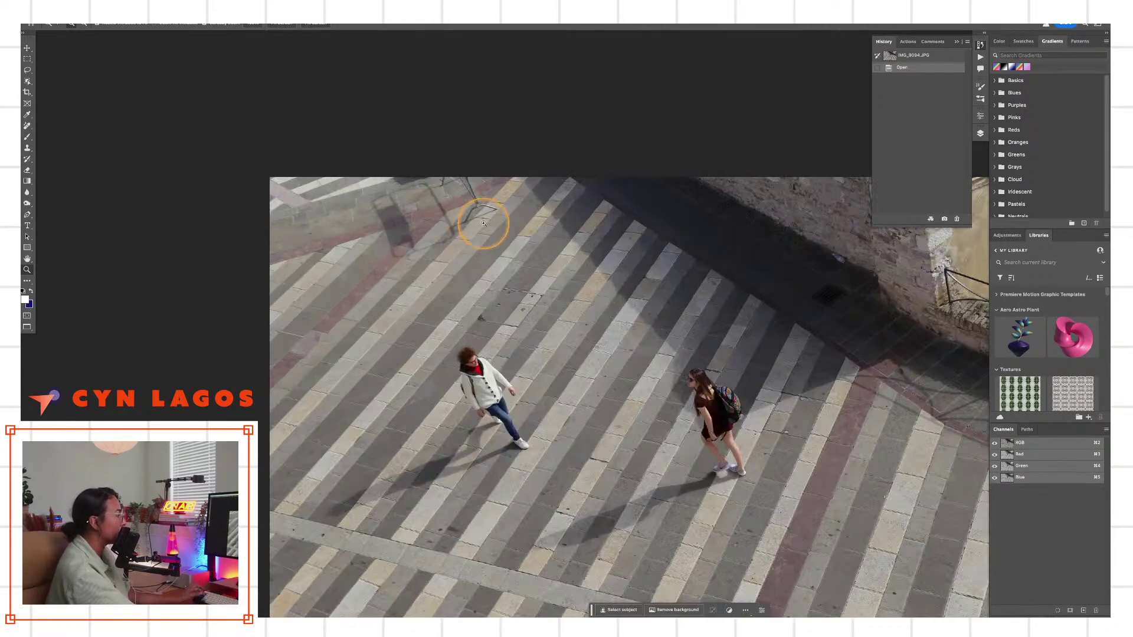
pyautogui.click(430, 216)
pyautogui.moveTo(480, 217); pyautogui.dragTo(463, 278)
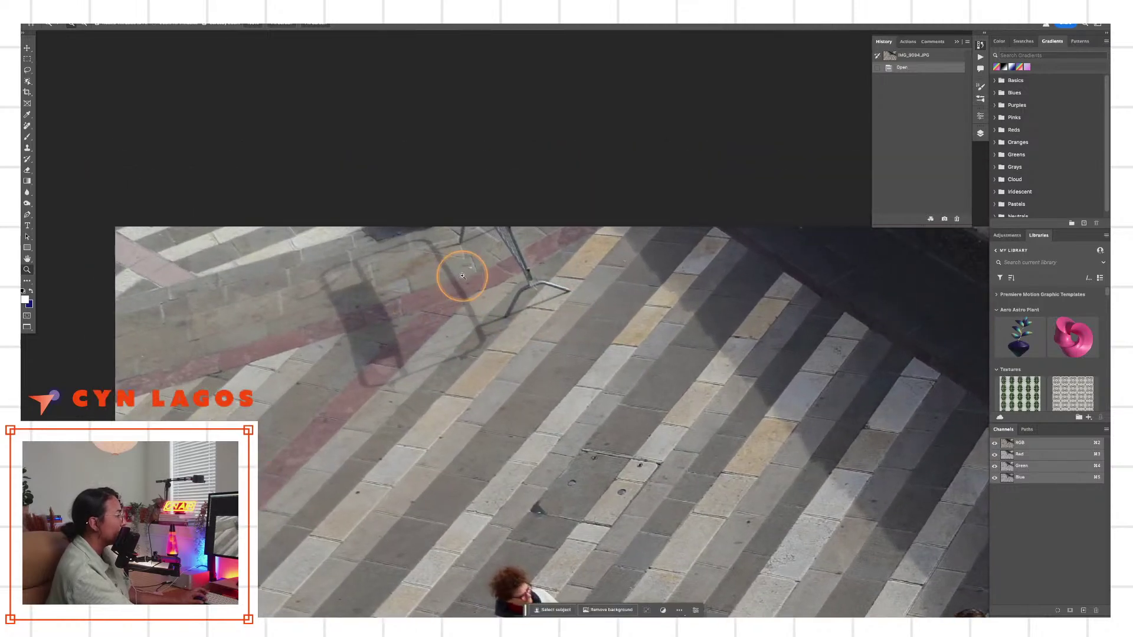
pyautogui.click(522, 295)
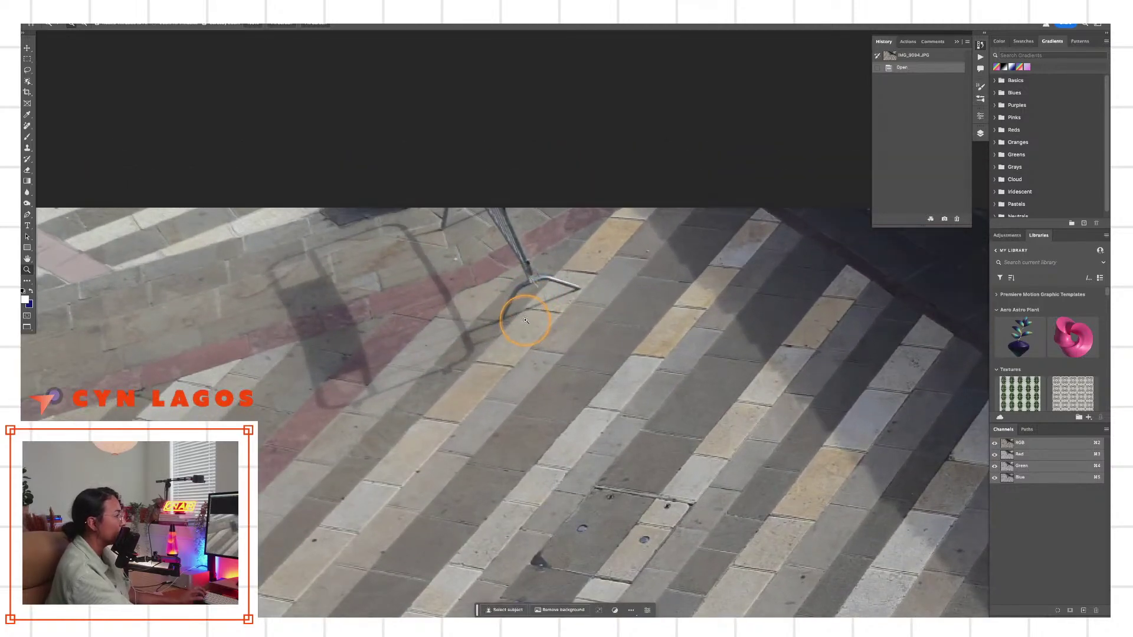
pyautogui.keyDown('alt'); pyautogui.click(558, 324); pyautogui.keyUp('alt')
# Examine the pedestrians' shadows, the railing and archway in the photo's upper-right area, and the nearby shadow edge on the pavement
pyautogui.moveTo(619, 353); pyautogui.dragTo(481, 215)
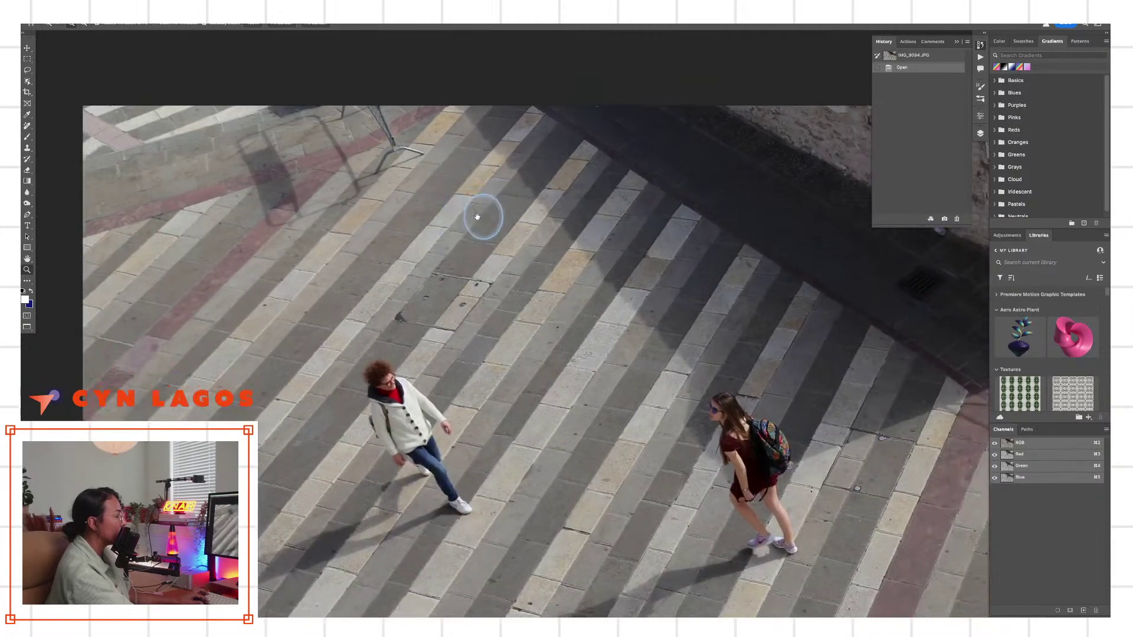
pyautogui.keyDown('alt'); pyautogui.click(695, 354); pyautogui.keyUp('alt')
pyautogui.moveTo(696, 355); pyautogui.dragTo(520, 267)
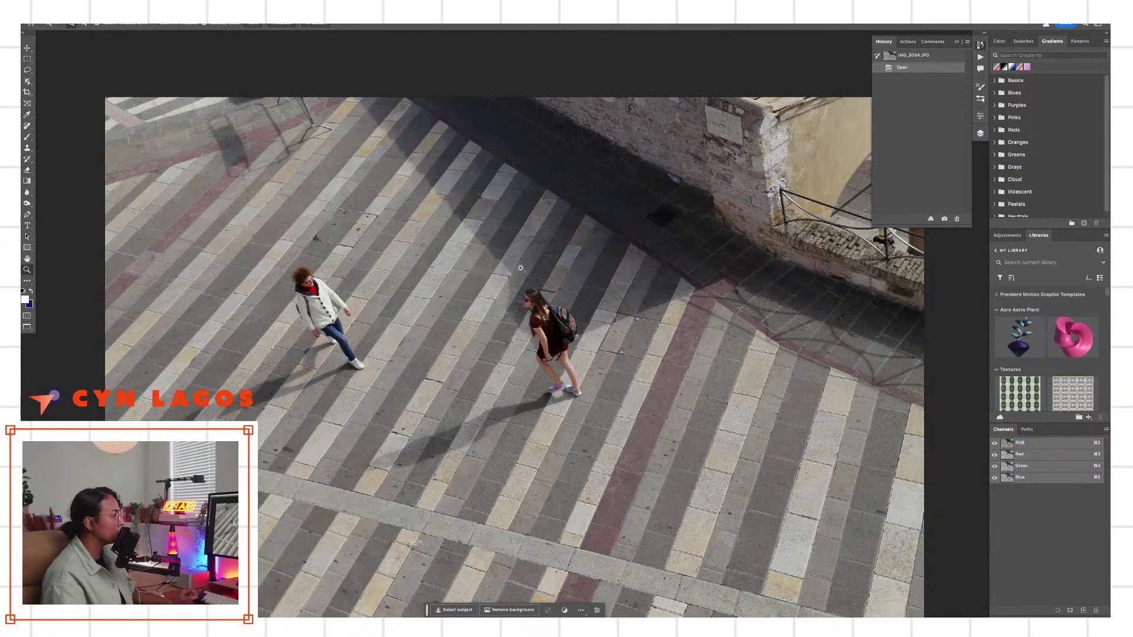
pyautogui.moveTo(520, 269); pyautogui.dragTo(590, 334)
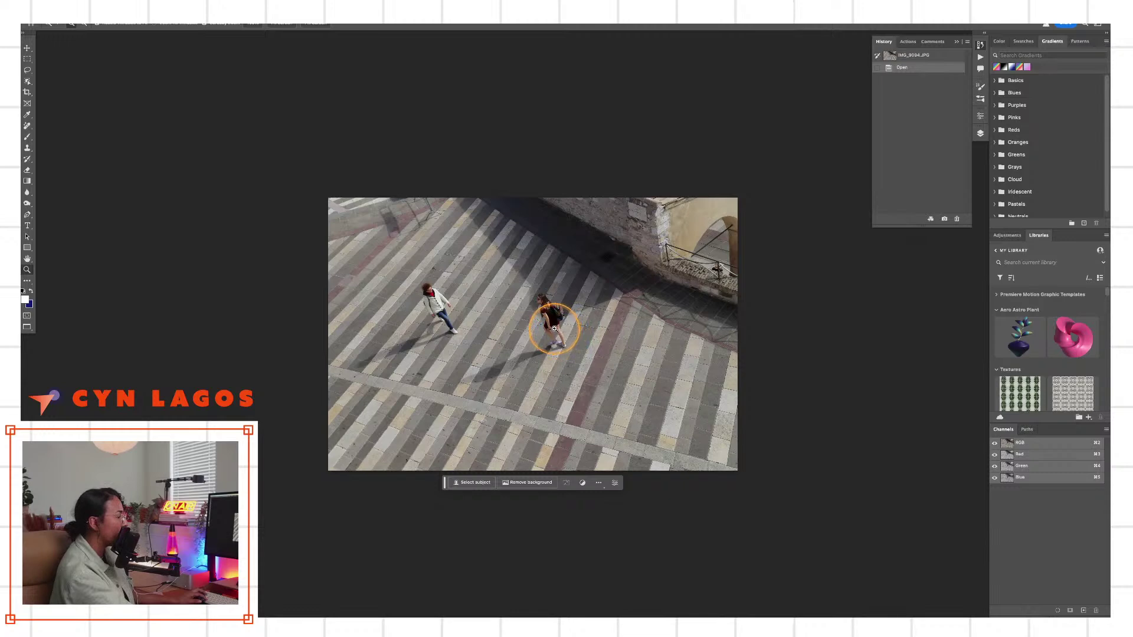
pyautogui.click(562, 334)
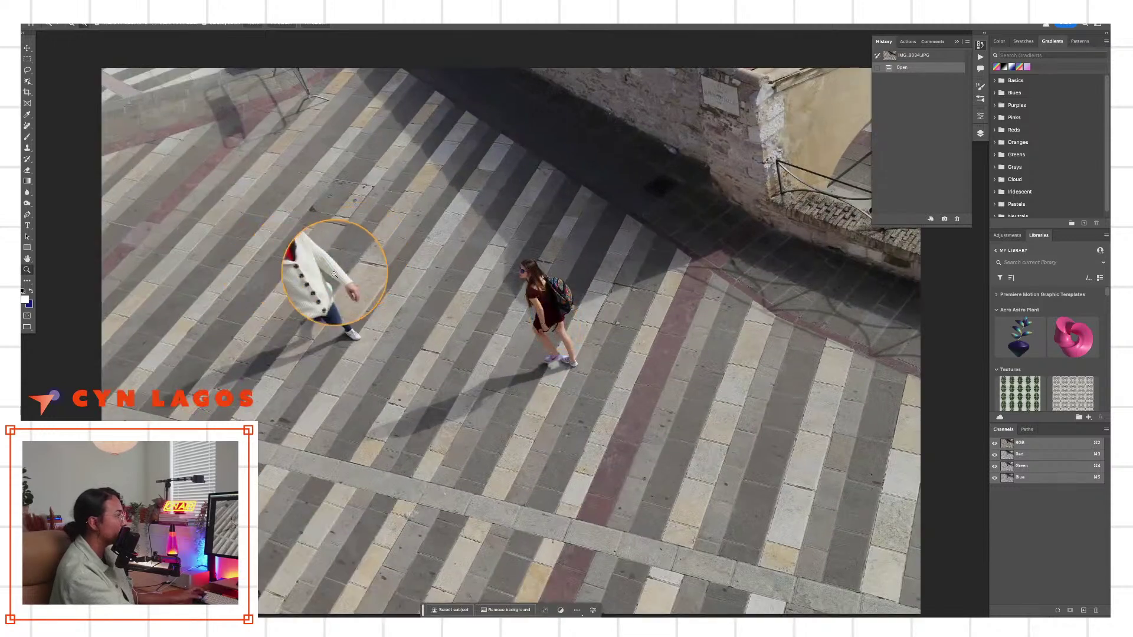
pyautogui.moveTo(697, 312); pyautogui.dragTo(590, 371)
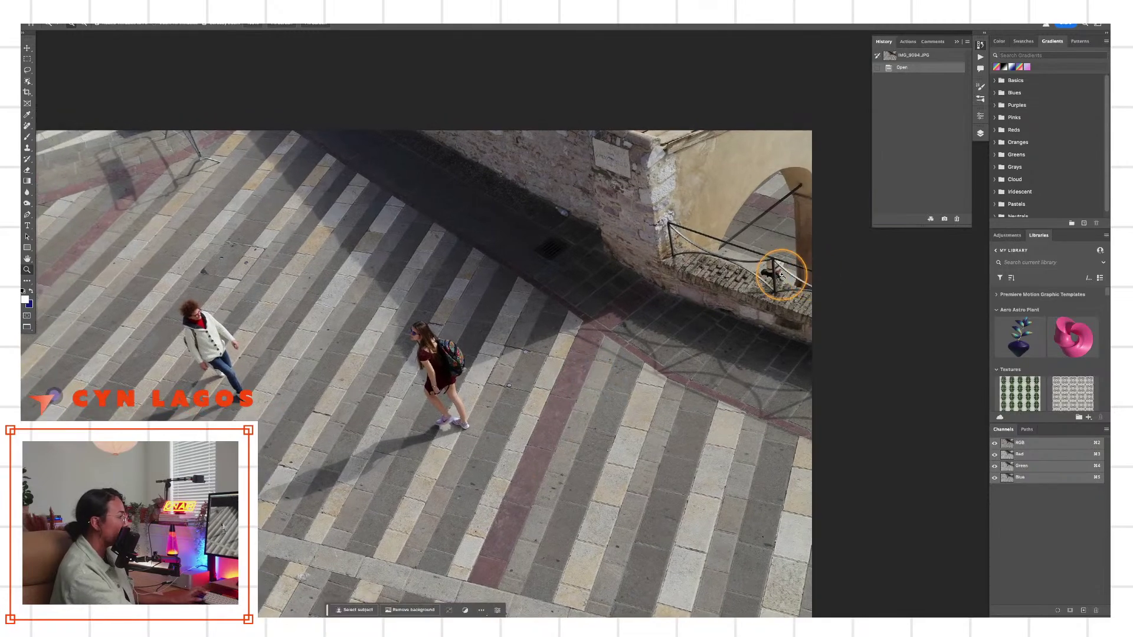
pyautogui.moveTo(777, 271); pyautogui.dragTo(787, 264)
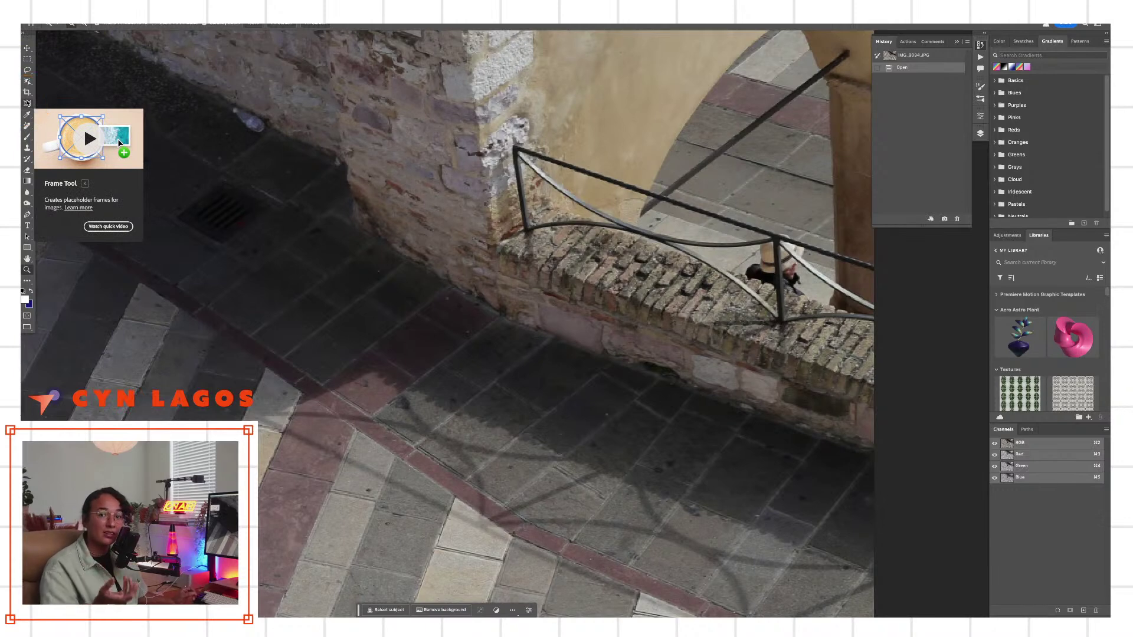
pyautogui.moveTo(476, 367); pyautogui.dragTo(662, 285)
pyautogui.click(405, 387)
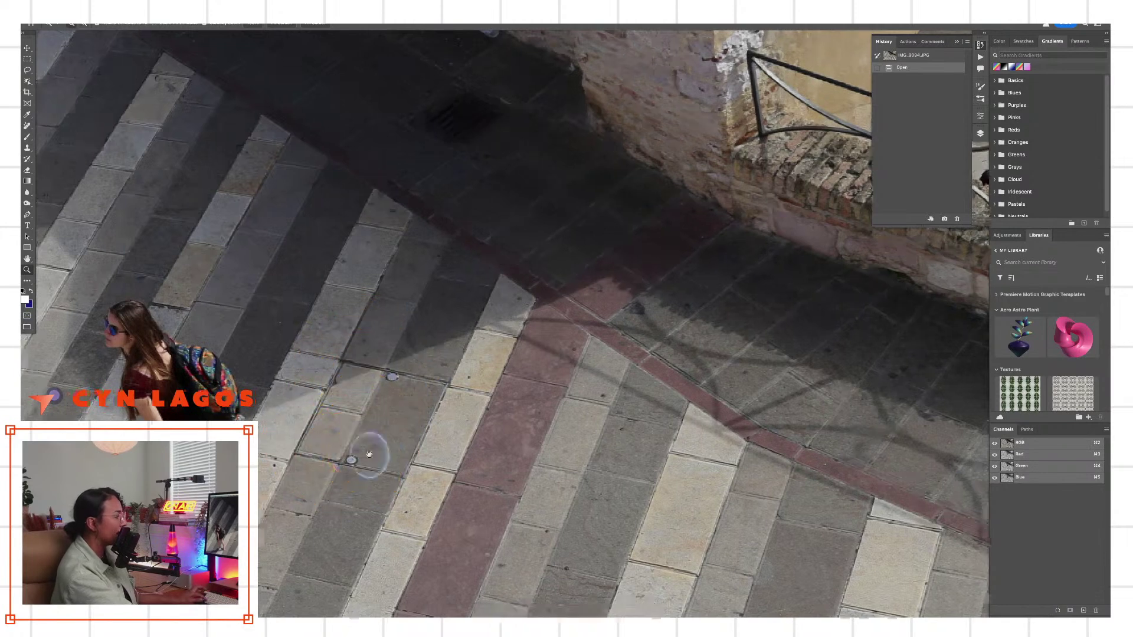
# Examine the woman with the backpack, the bottle at the base of the stone wall, and the metal stand's shadow on the pavement
pyautogui.moveTo(352, 456); pyautogui.dragTo(530, 434)
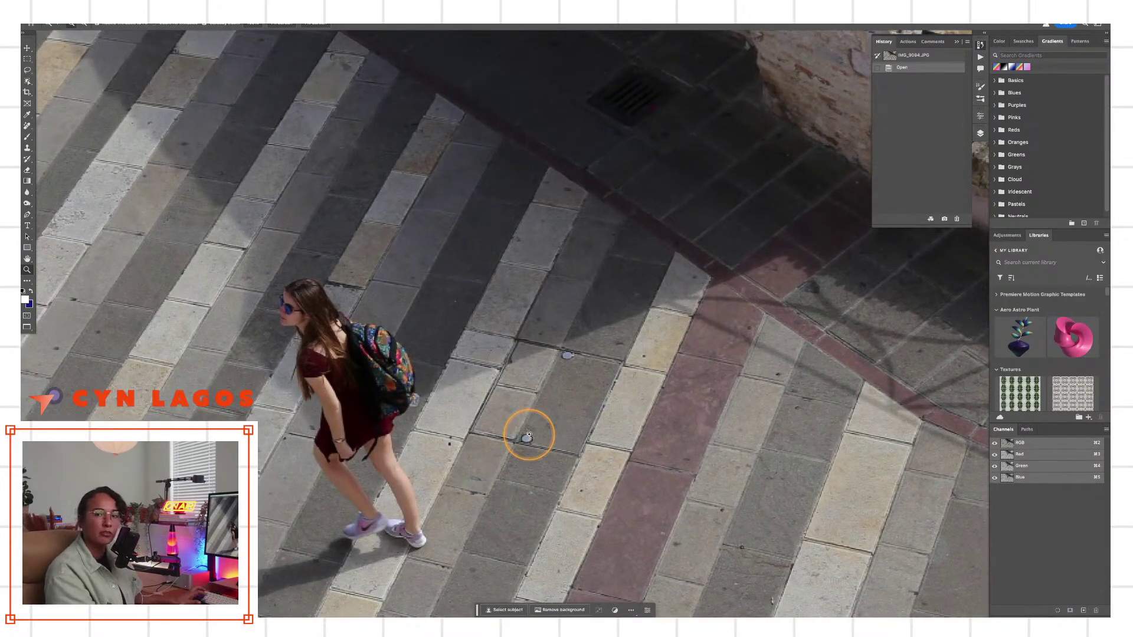
pyautogui.moveTo(622, 134); pyautogui.dragTo(596, 425)
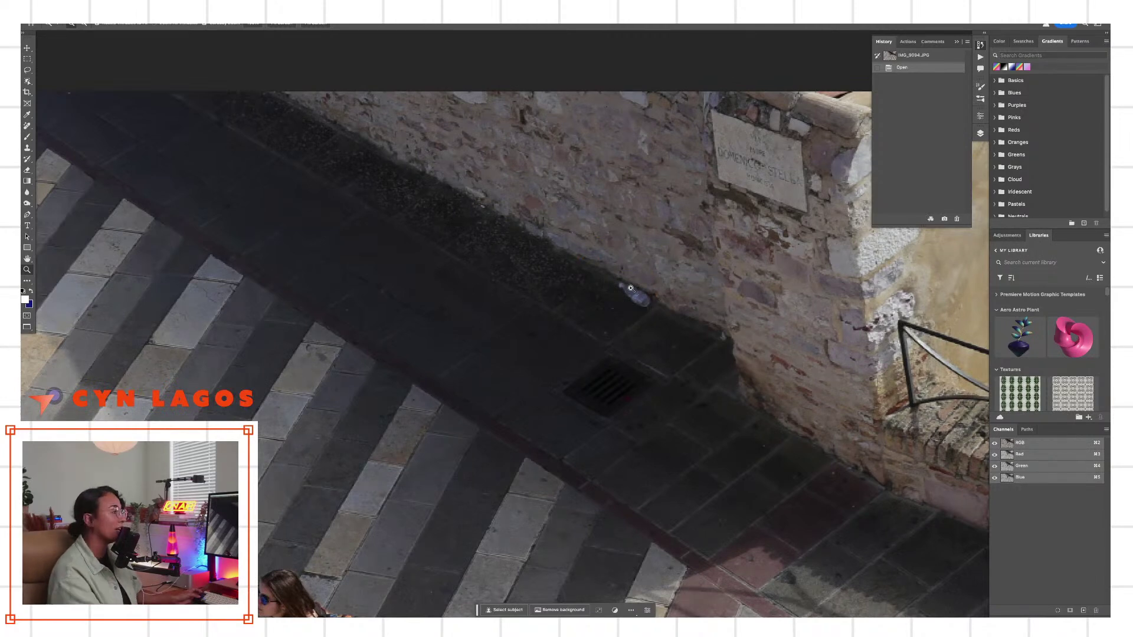
pyautogui.click(631, 288)
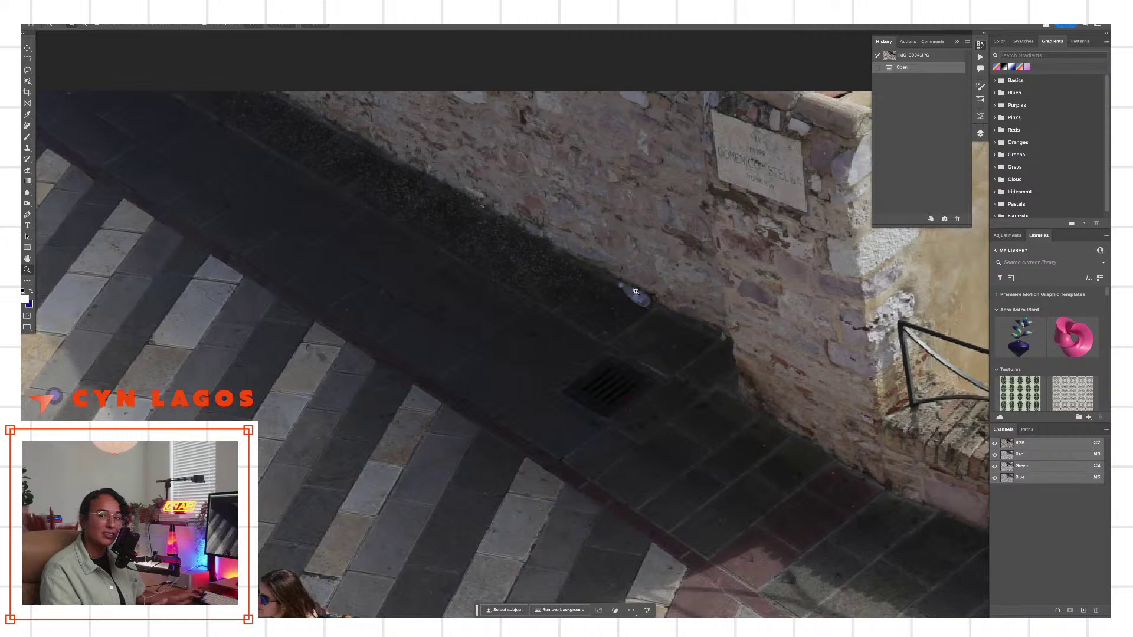
pyautogui.press('h')
pyautogui.moveTo(637, 289); pyautogui.dragTo(455, 340)
pyautogui.hscroll(-5, 865, 352)
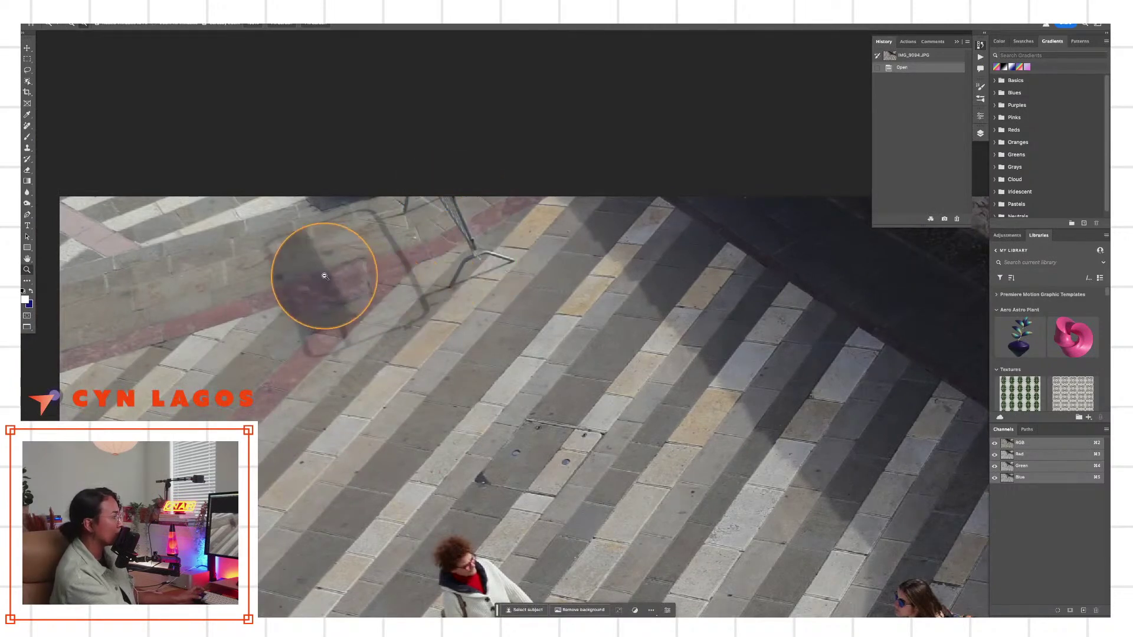
pyautogui.moveTo(538, 299); pyautogui.dragTo(589, 234)
pyautogui.click(650, 348)
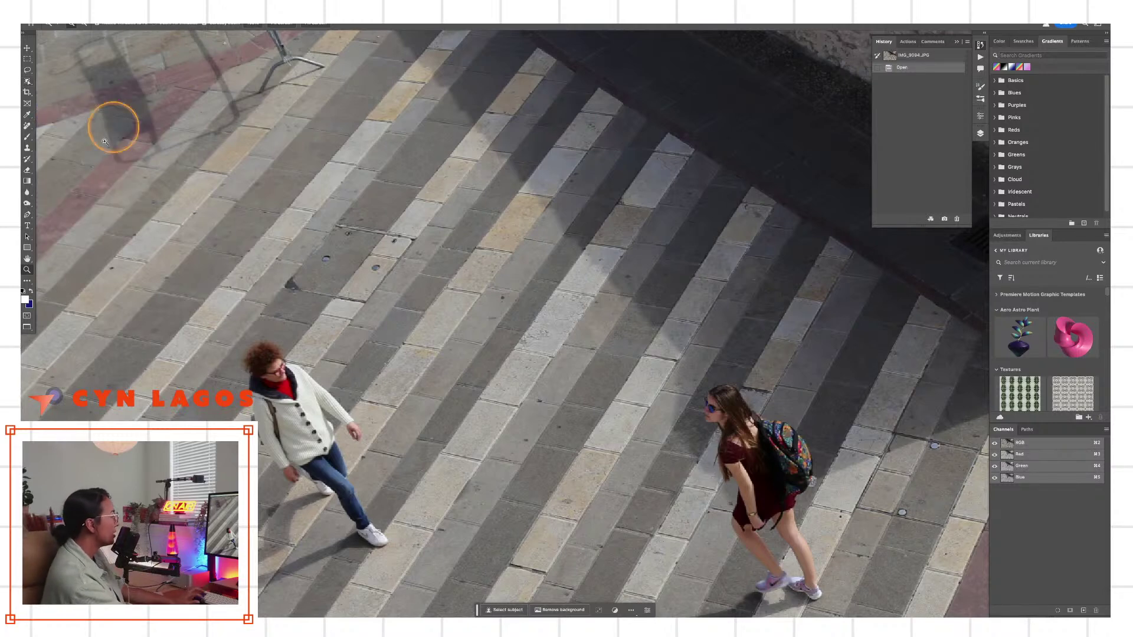
# Open the toolbar customization settings
pyautogui.click(27, 283)
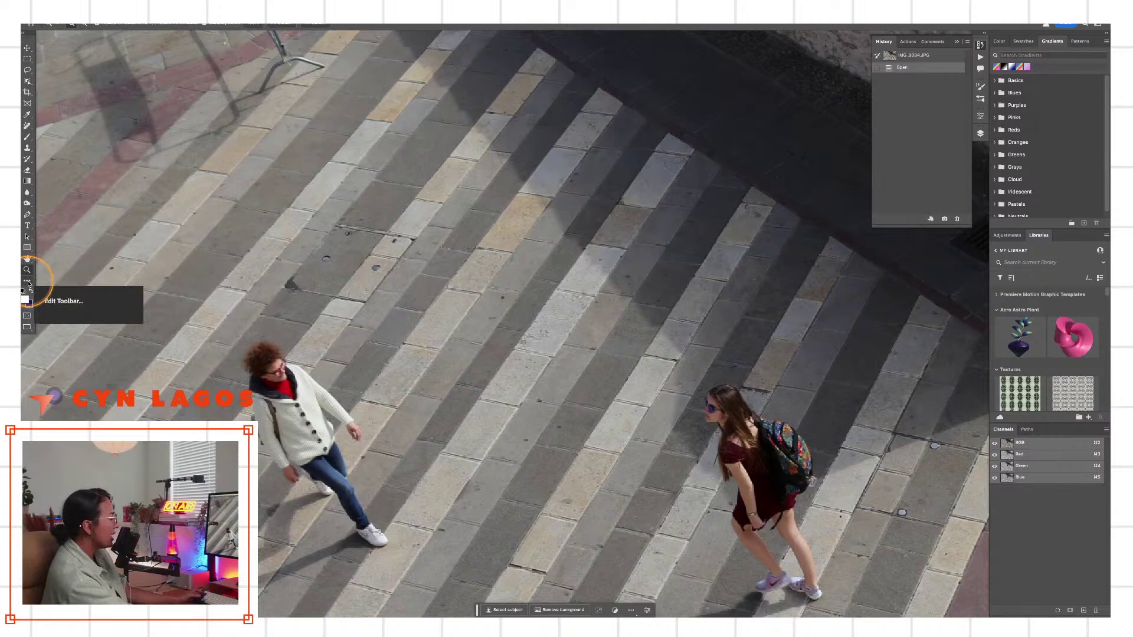
pyautogui.click(28, 283)
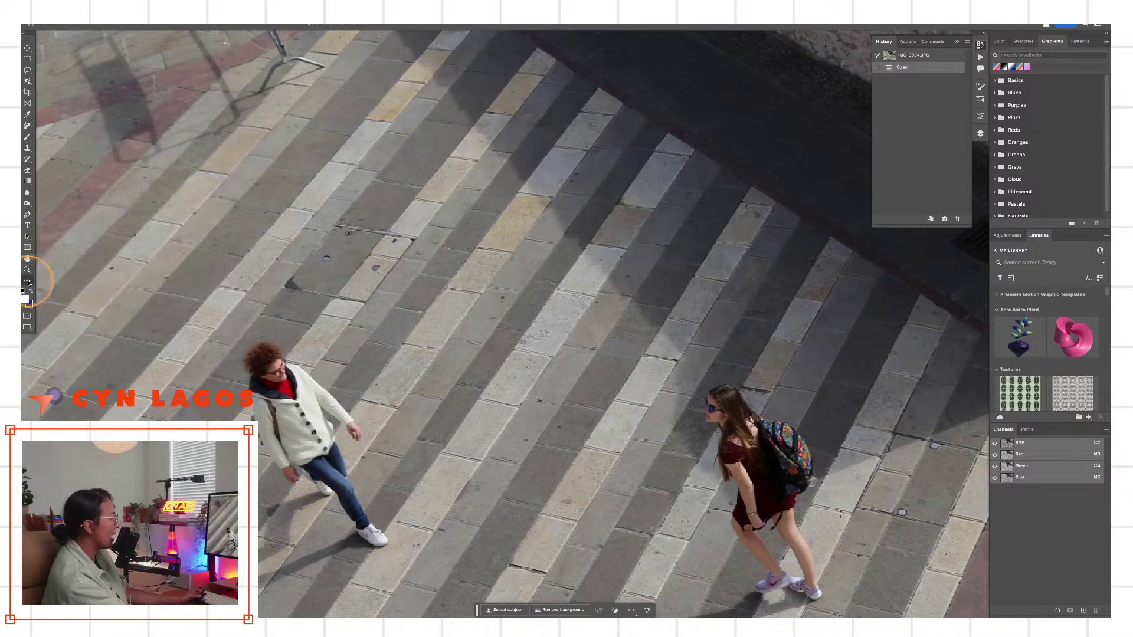
pyautogui.click(28, 283)
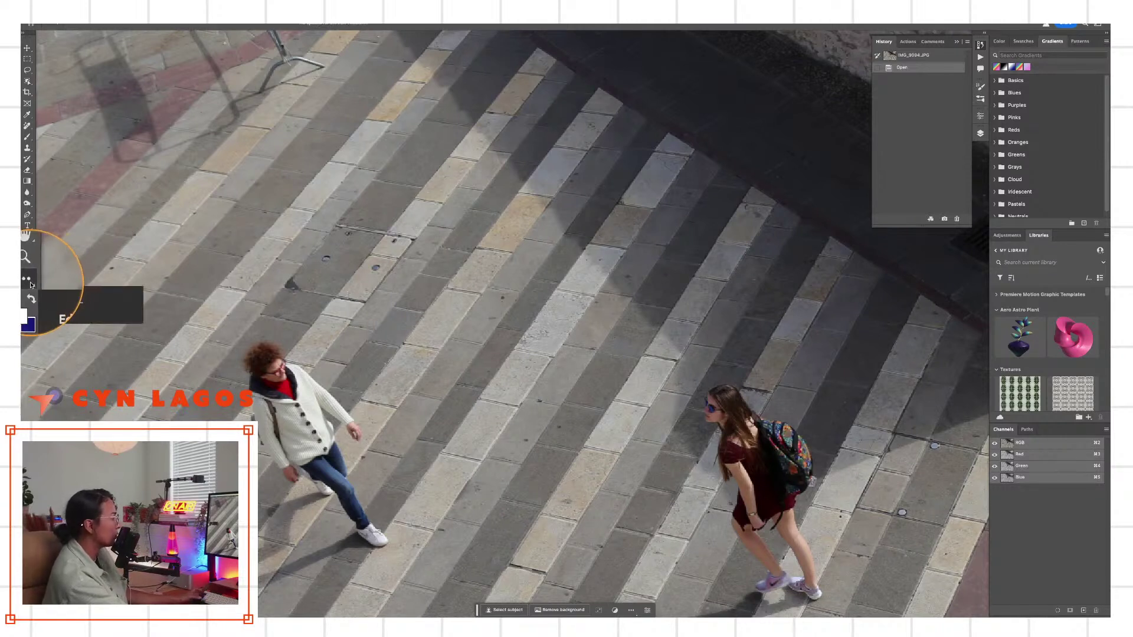
pyautogui.click(495, 214)
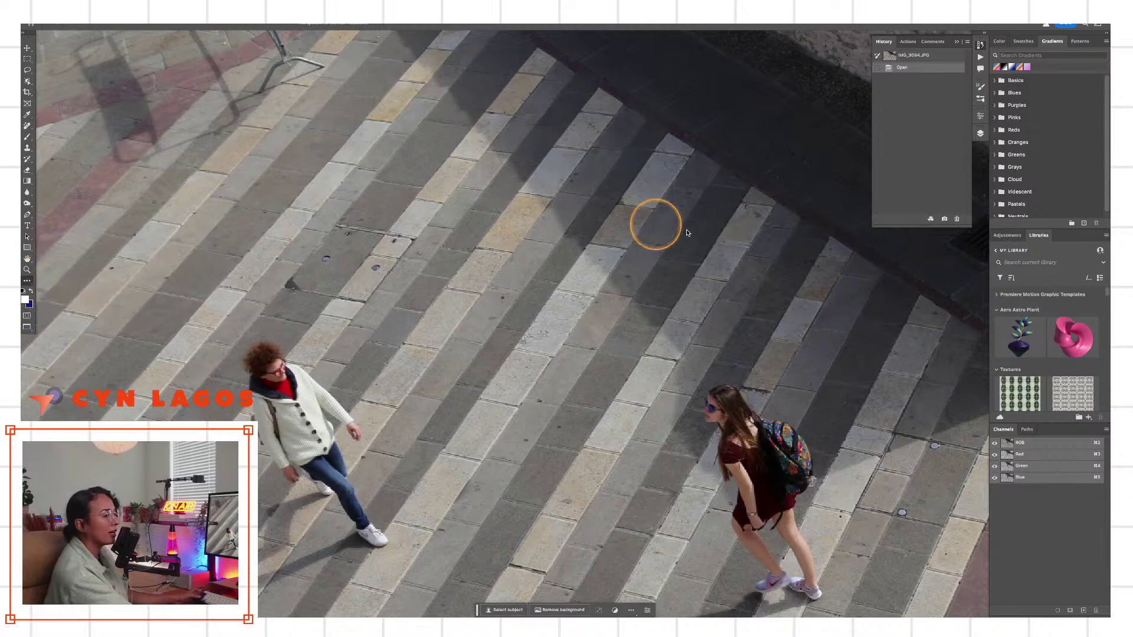
pyautogui.click(28, 281)
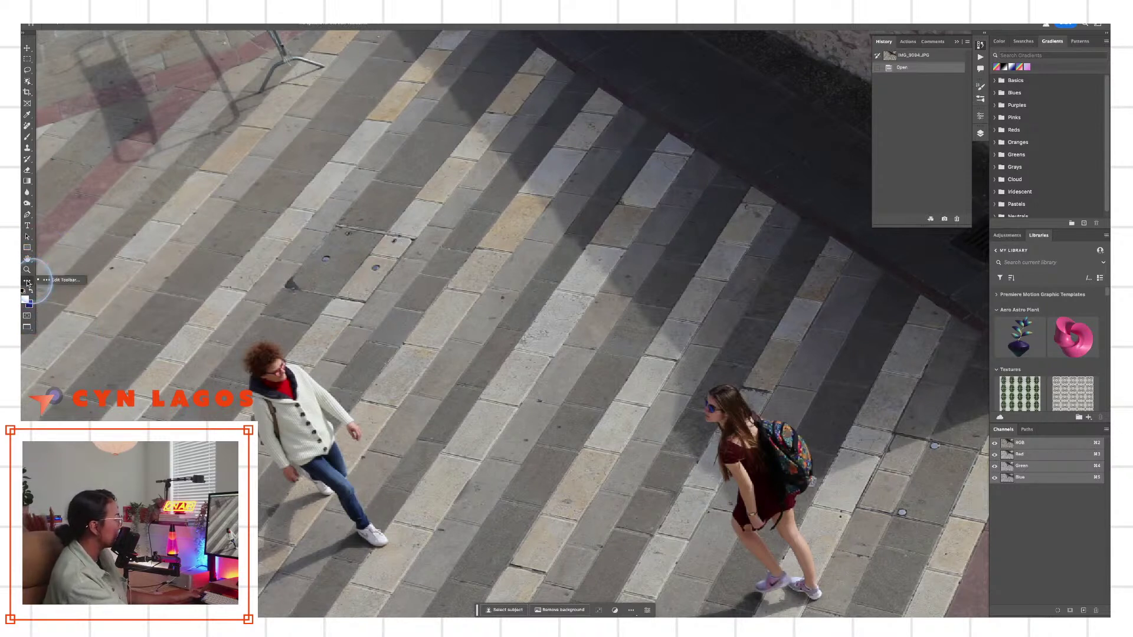
pyautogui.click(59, 283)
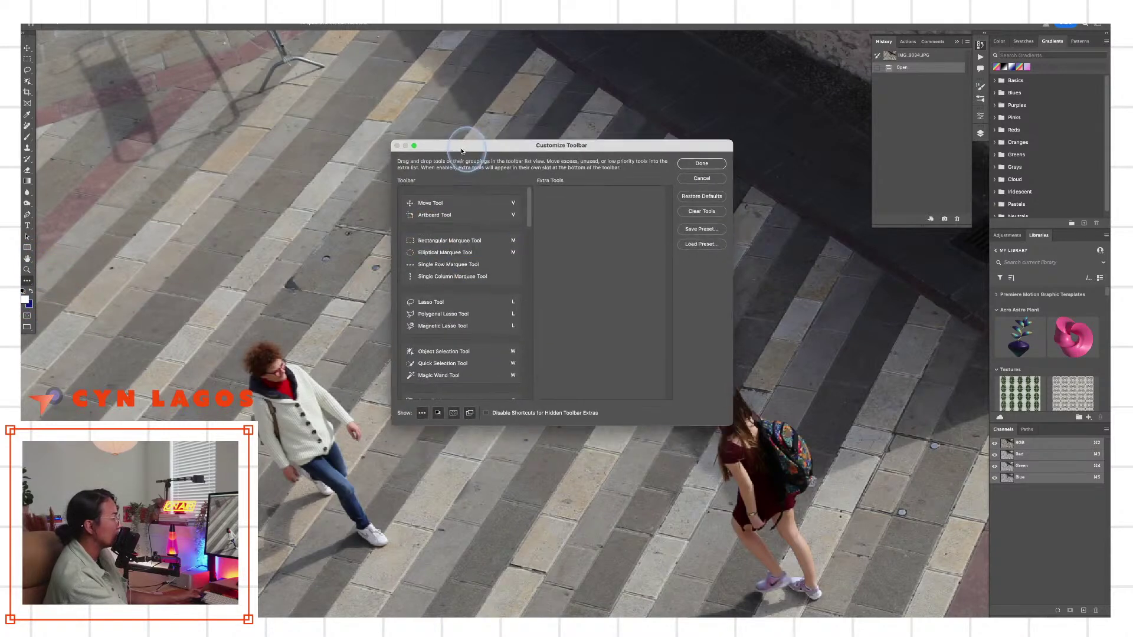
# Review the toolbar's tool groups and their shortcuts, down to the Spot Healing Brush, Remove and Healing Brush tools
pyautogui.scroll(-5, 484, 371)
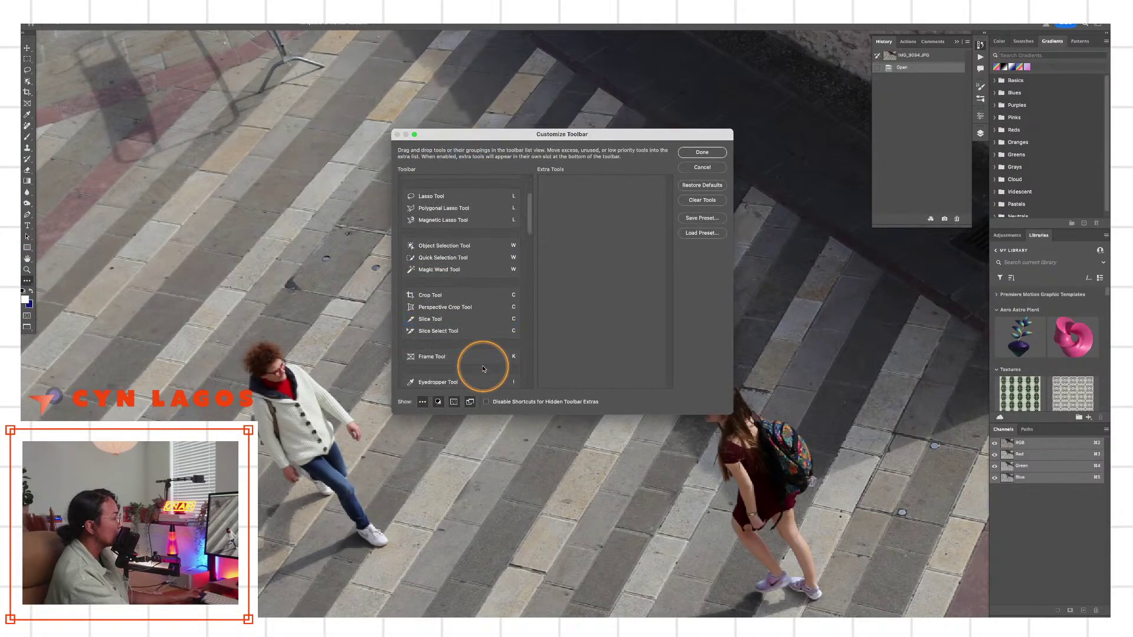
pyautogui.scroll(-3, 480, 293)
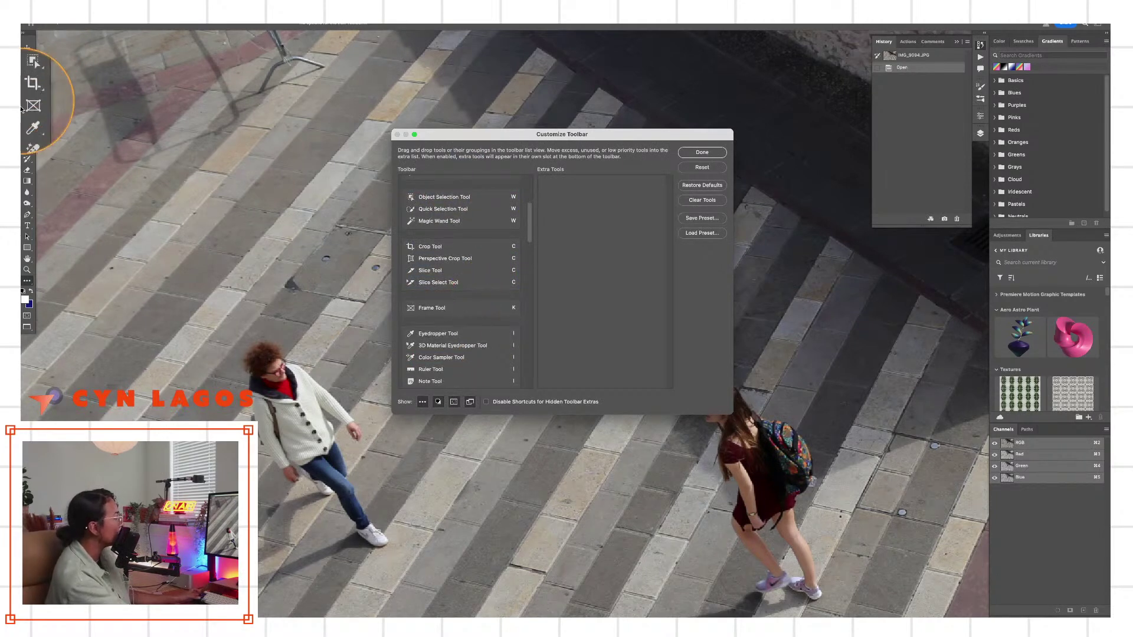
pyautogui.press('alt')
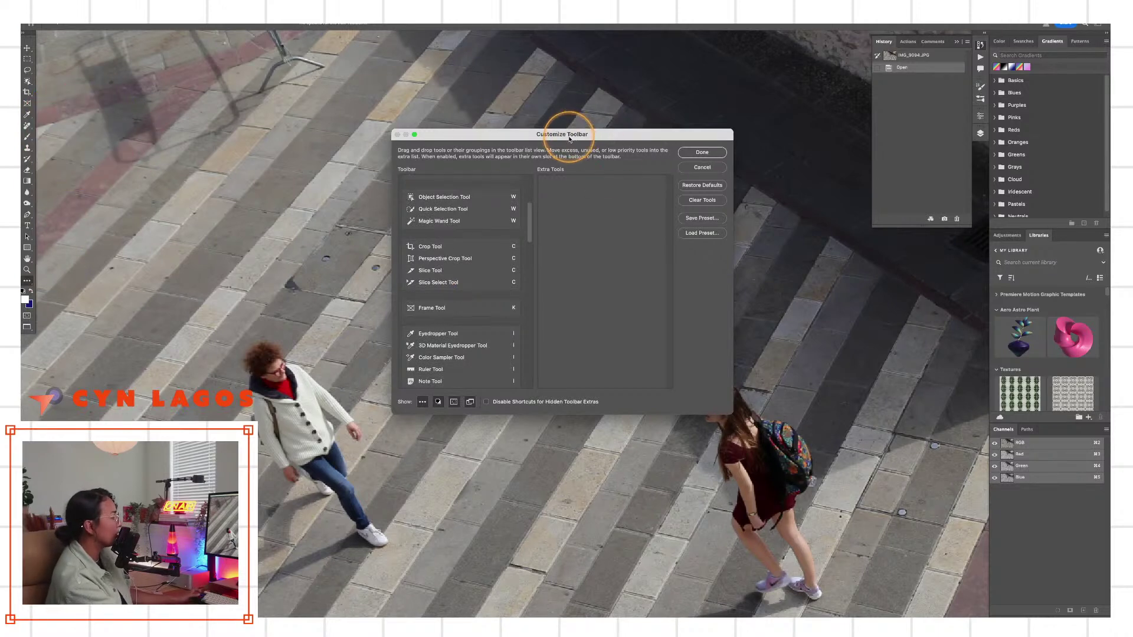
pyautogui.moveTo(603, 135); pyautogui.dragTo(570, 125)
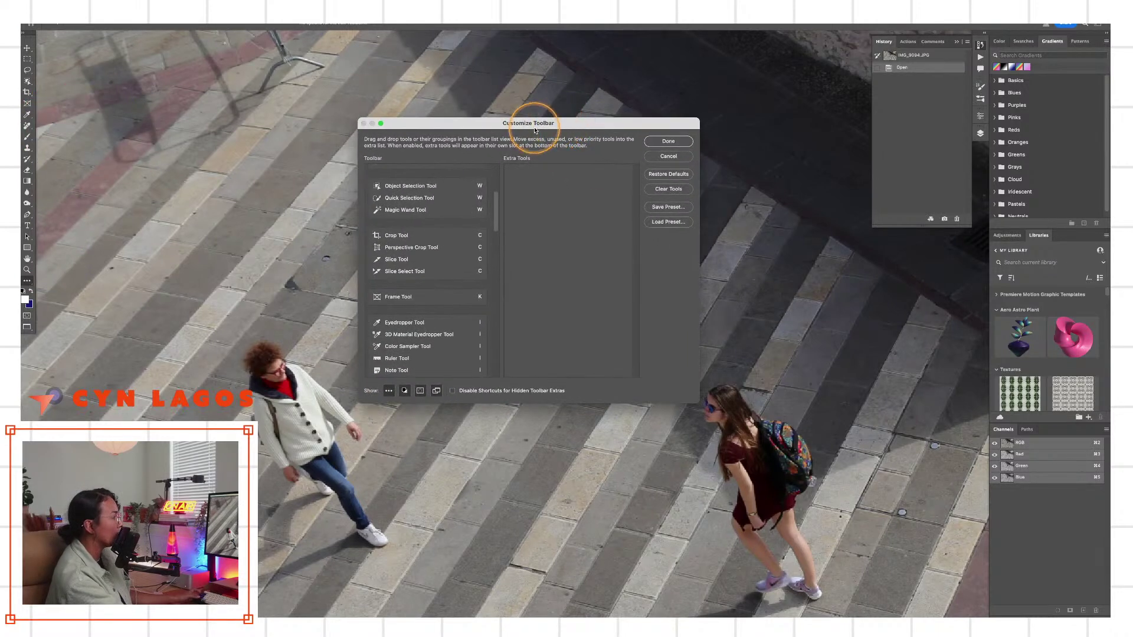
pyautogui.press('alt')
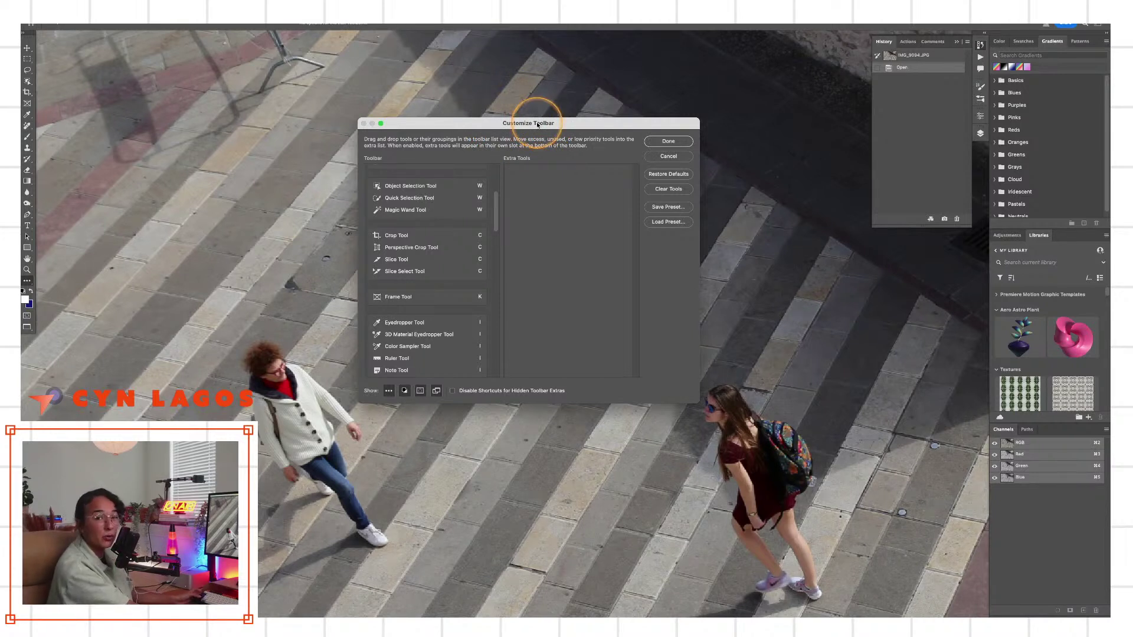
pyautogui.scroll(-2, 446, 266)
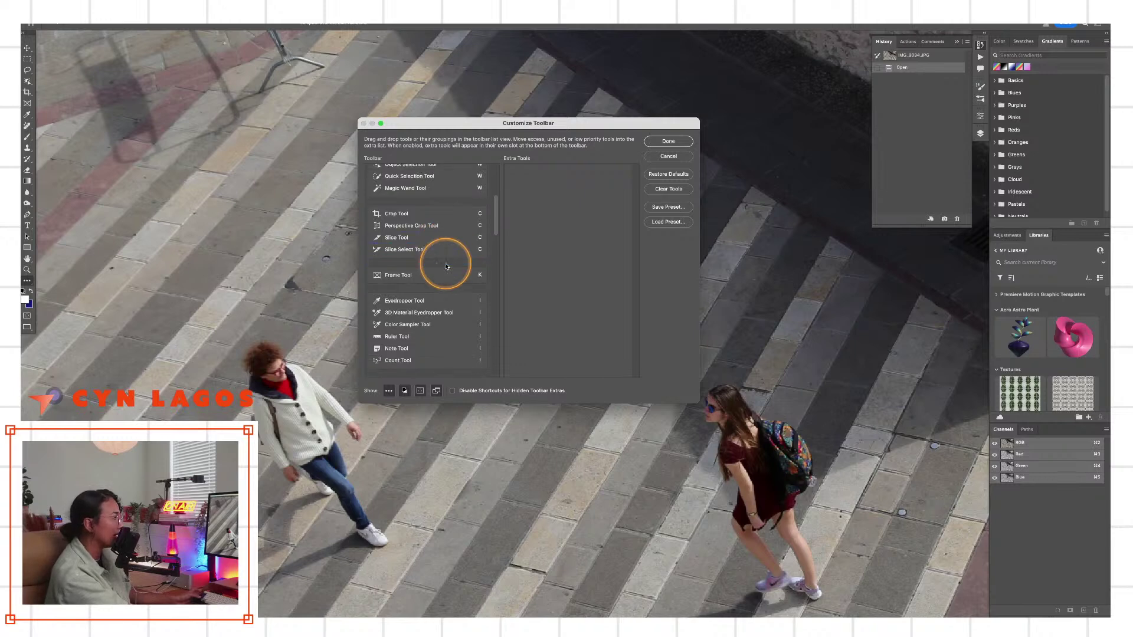
pyautogui.scroll(10, 446, 267)
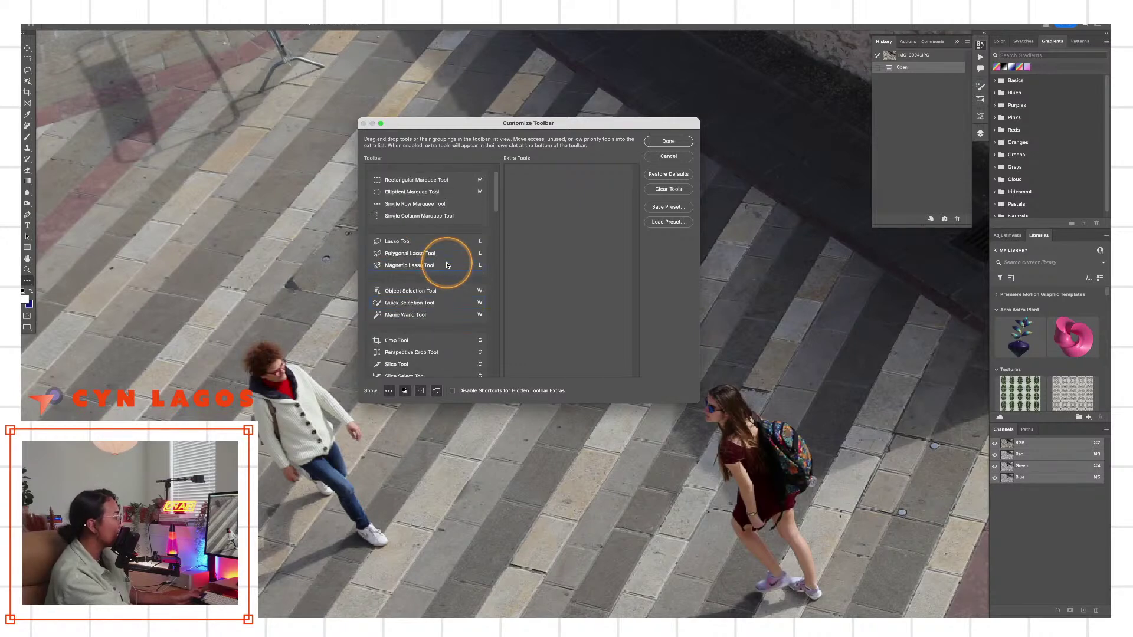
pyautogui.scroll(-12, 447, 266)
pyautogui.moveTo(451, 261)
pyautogui.mouseDown()
pyautogui.moveTo(479, 264)
pyautogui.moveTo(480, 319)
pyautogui.moveTo(480, 284)
pyautogui.moveTo(411, 260)
pyautogui.mouseUp()
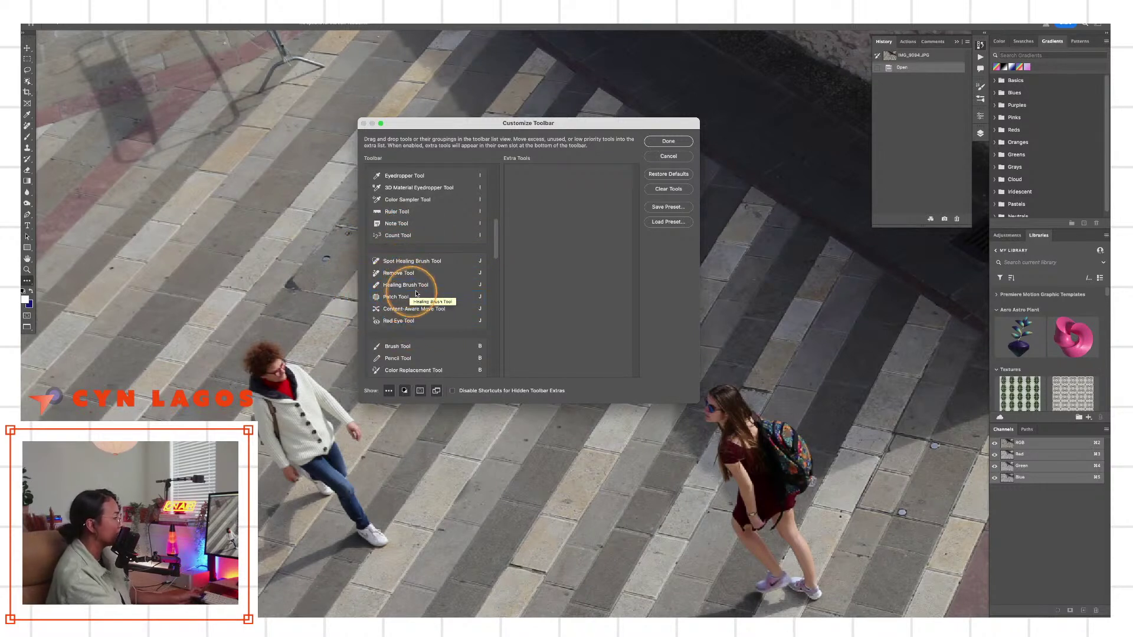
pyautogui.press('alt')
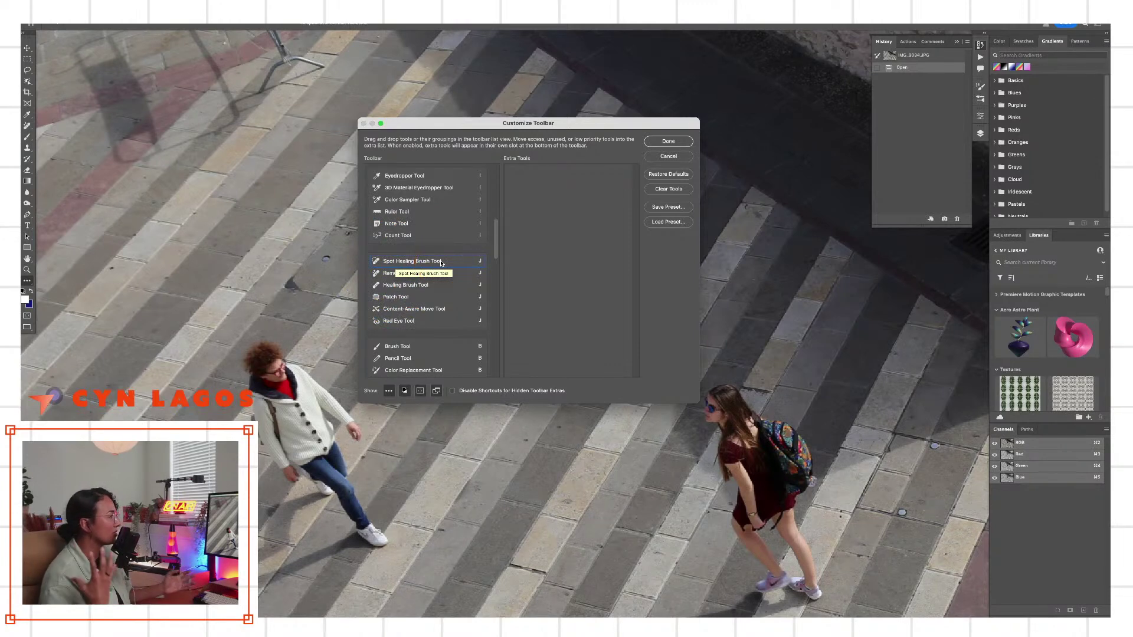
# Move the Remove Tool above the Spot Healing Brush Tool in its toolbar group and accept the customized toolbar
pyautogui.click(404, 273)
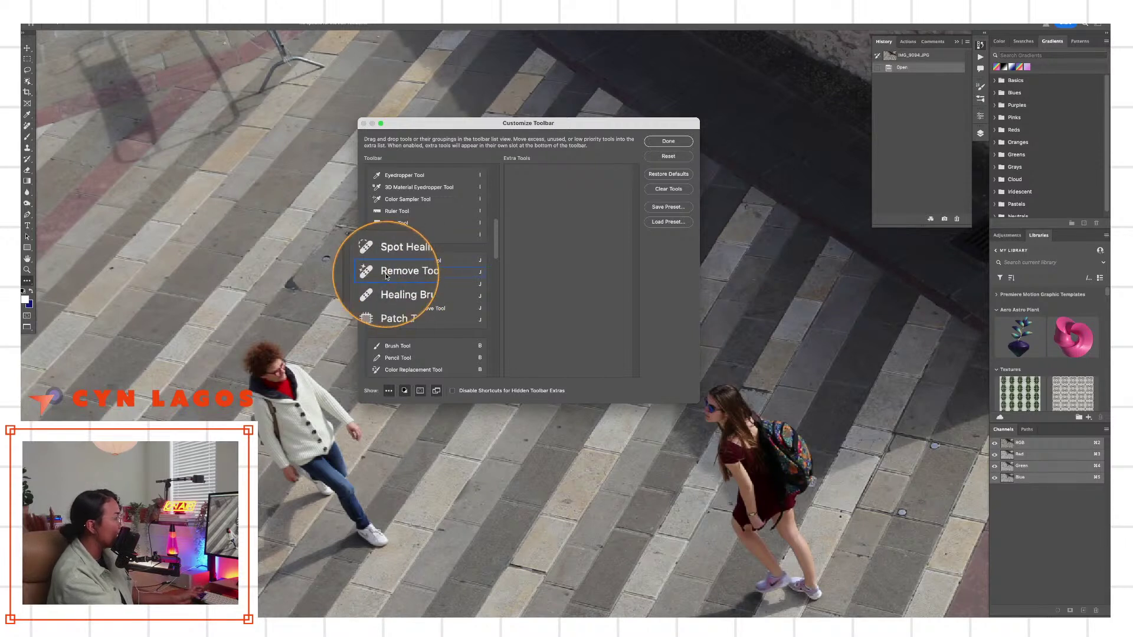
pyautogui.moveTo(387, 276); pyautogui.dragTo(394, 261)
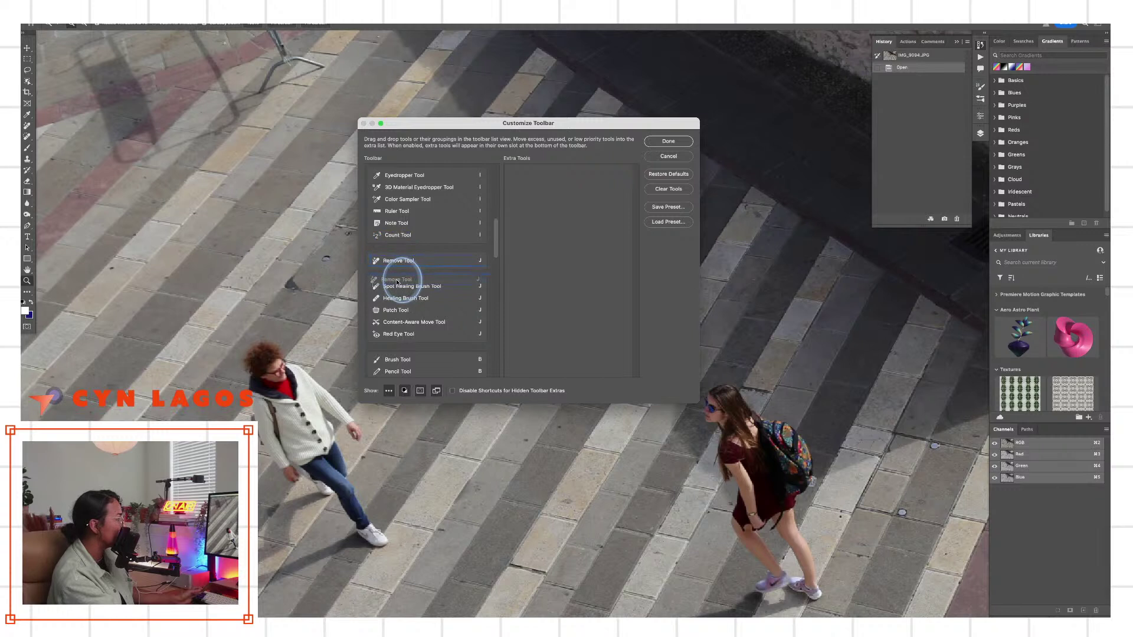
pyautogui.moveTo(397, 283); pyautogui.dragTo(397, 283)
pyautogui.press('alt')
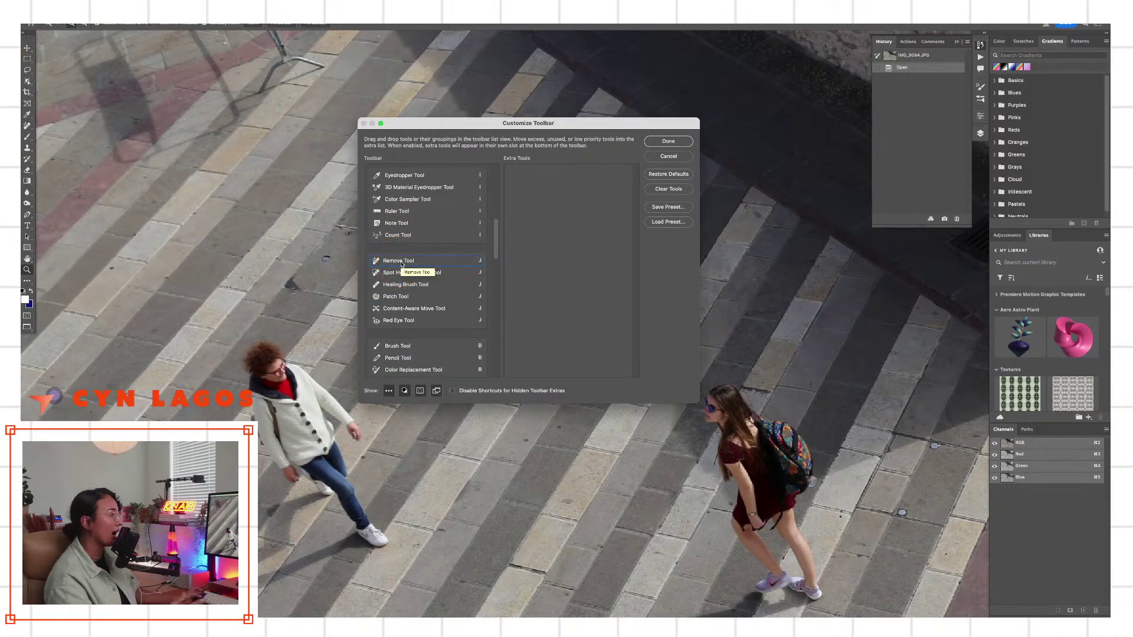
pyautogui.click(675, 144)
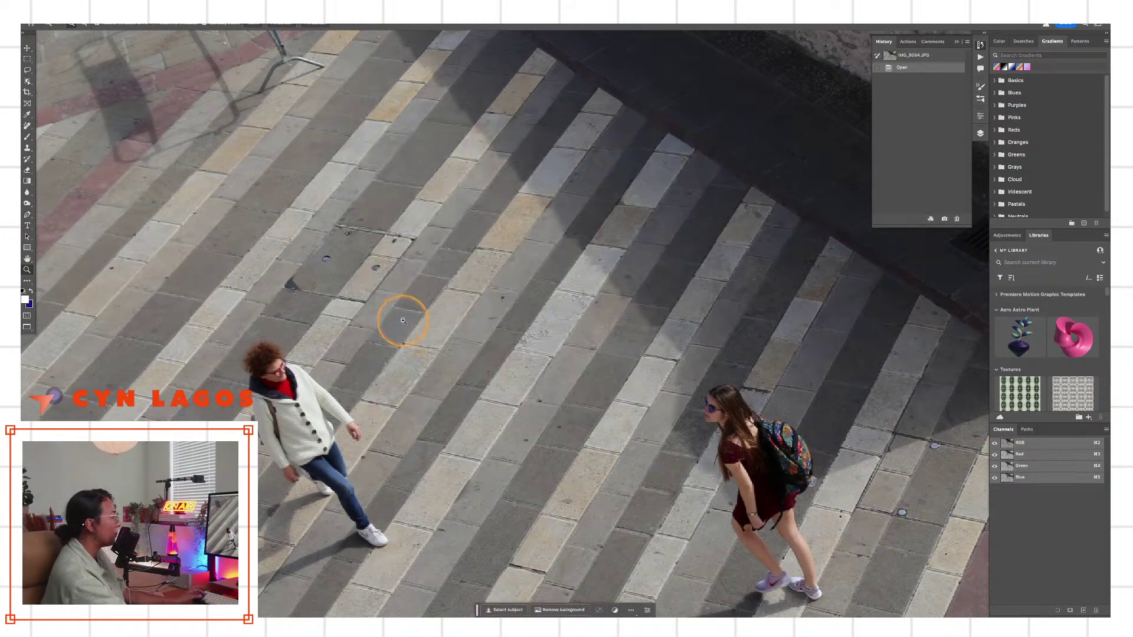
# Choose the Spot Healing Brush Tool for retouching the archway area behind the railing
pyautogui.rightClick(27, 126)
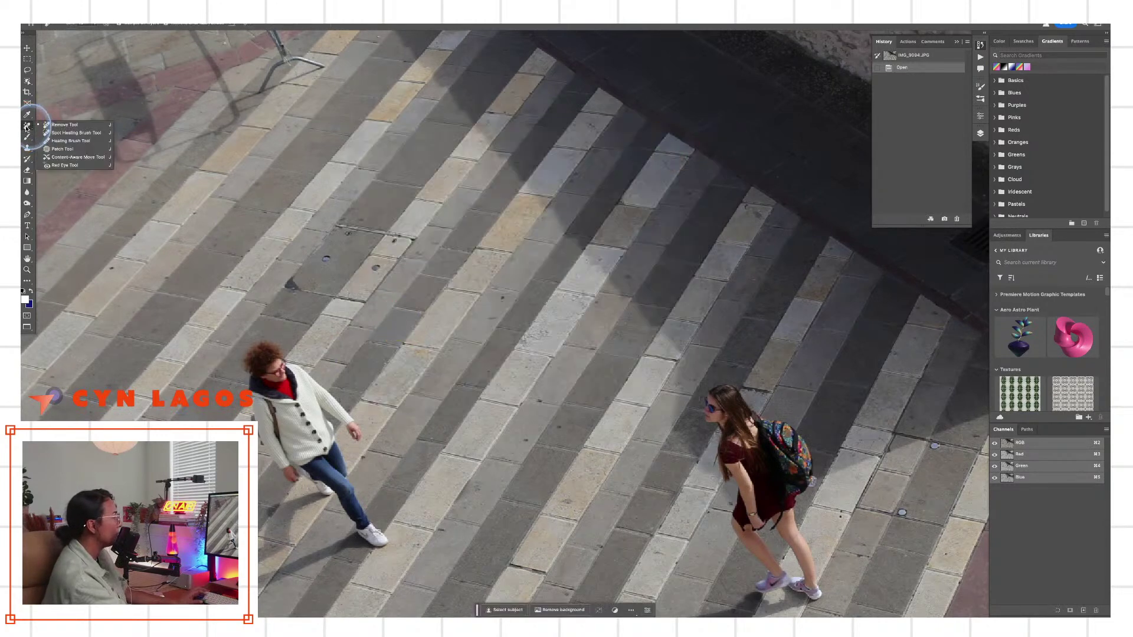
pyautogui.click(68, 134)
pyautogui.moveTo(759, 253); pyautogui.dragTo(46, 286)
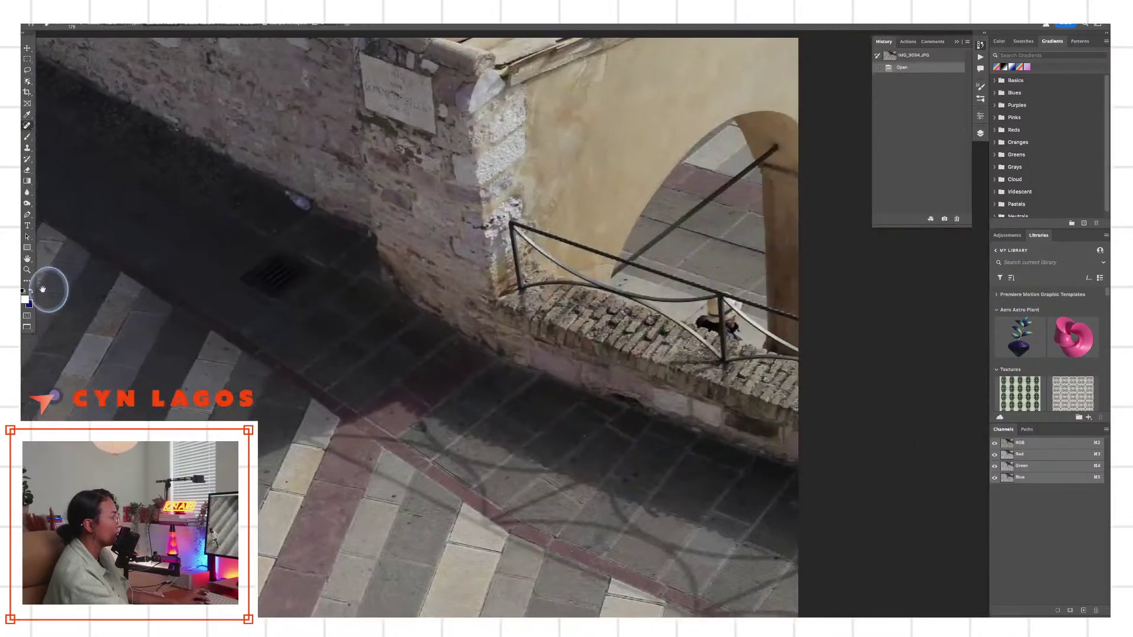
pyautogui.moveTo(561, 328); pyautogui.dragTo(363, 308)
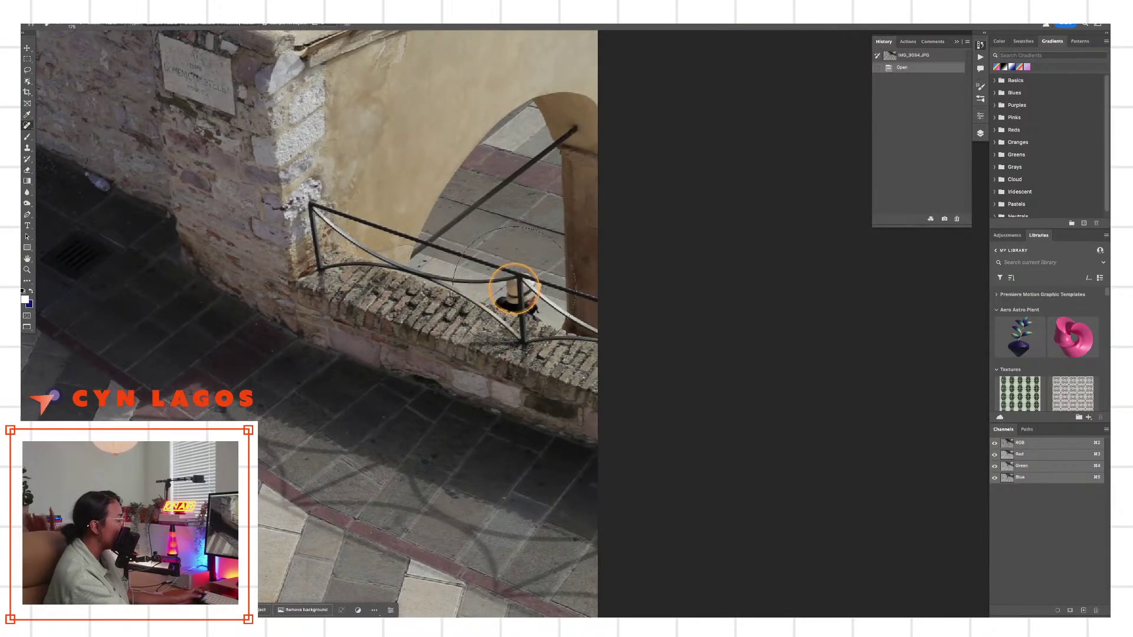
pyautogui.moveTo(547, 293)
pyautogui.mouseDown()
pyautogui.moveTo(506, 299)
pyautogui.moveTo(535, 295)
pyautogui.mouseUp()
pyautogui.scroll(3, 535, 295)
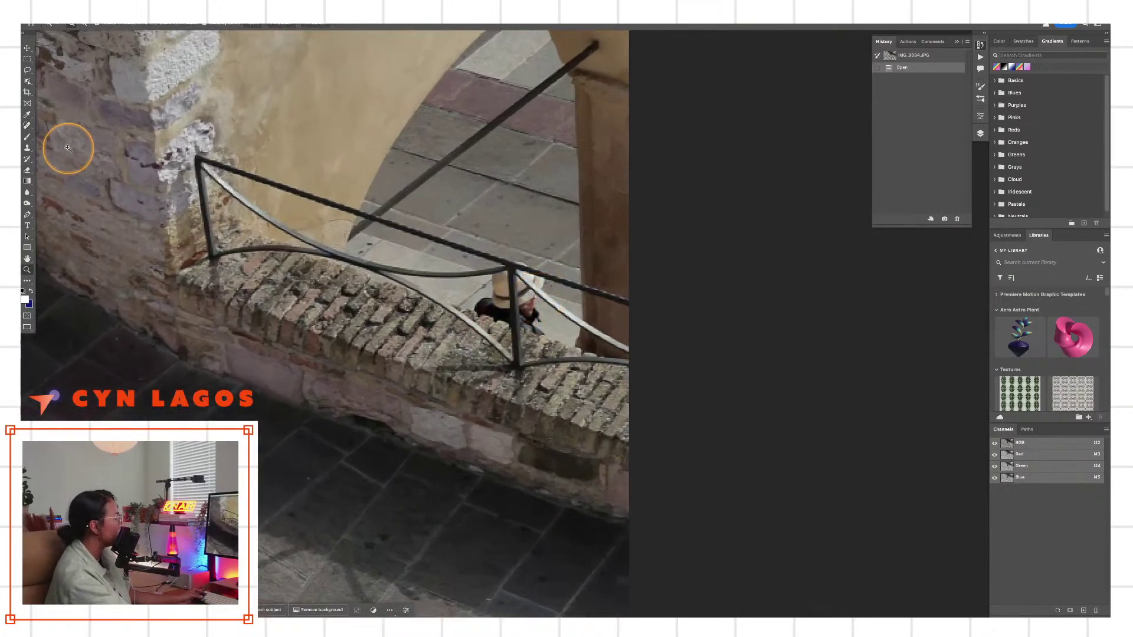
# Try to remove the person in the hat behind the railing with the Spot Healing Brush, and undo both strokes
pyautogui.click(27, 127)
pyautogui.moveTo(493, 292)
pyautogui.mouseDown()
pyautogui.moveTo(542, 308)
pyautogui.moveTo(515, 305)
pyautogui.mouseUp()
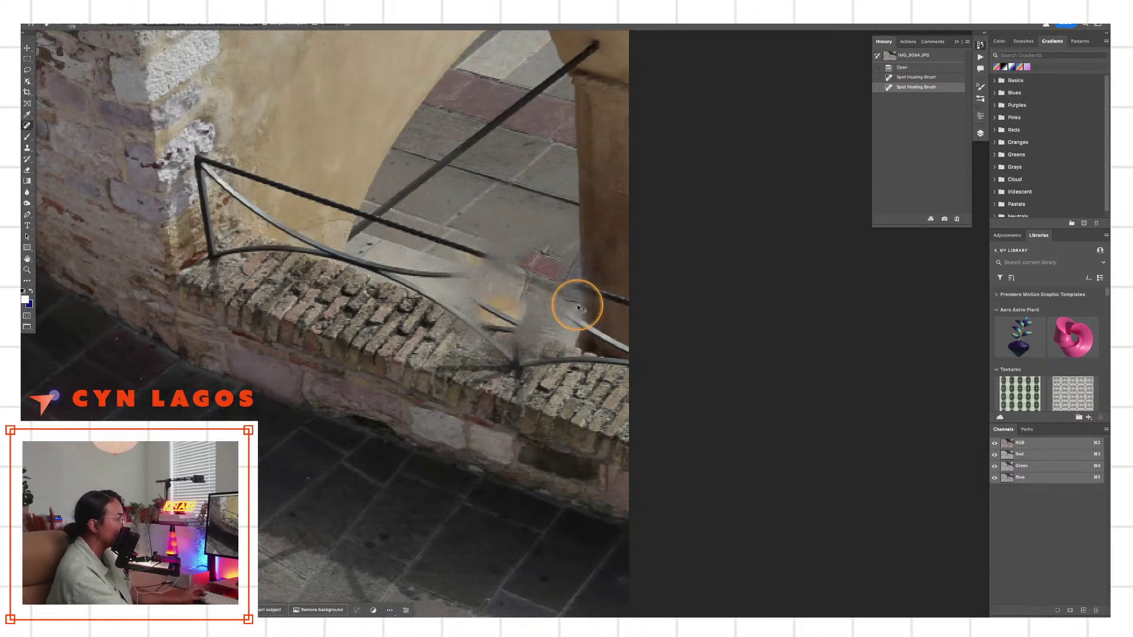
pyautogui.press('super+z')
pyautogui.press('super+z')
# Reduce the Spot Healing Brush to a small size suited to tiny marks on the paving
pyautogui.press(']')
pyautogui.press(']')
pyautogui.press(']')
pyautogui.press(']')
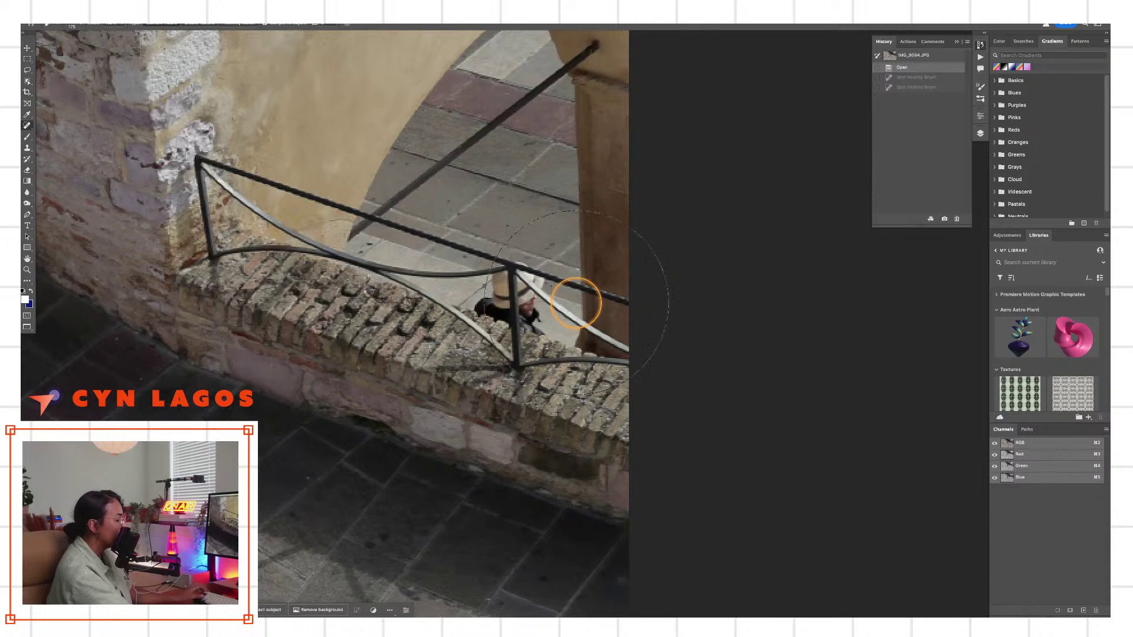
pyautogui.press('[')
pyautogui.press('[')
pyautogui.press('[')
pyautogui.press('[')
pyautogui.press('[')
pyautogui.press('[')
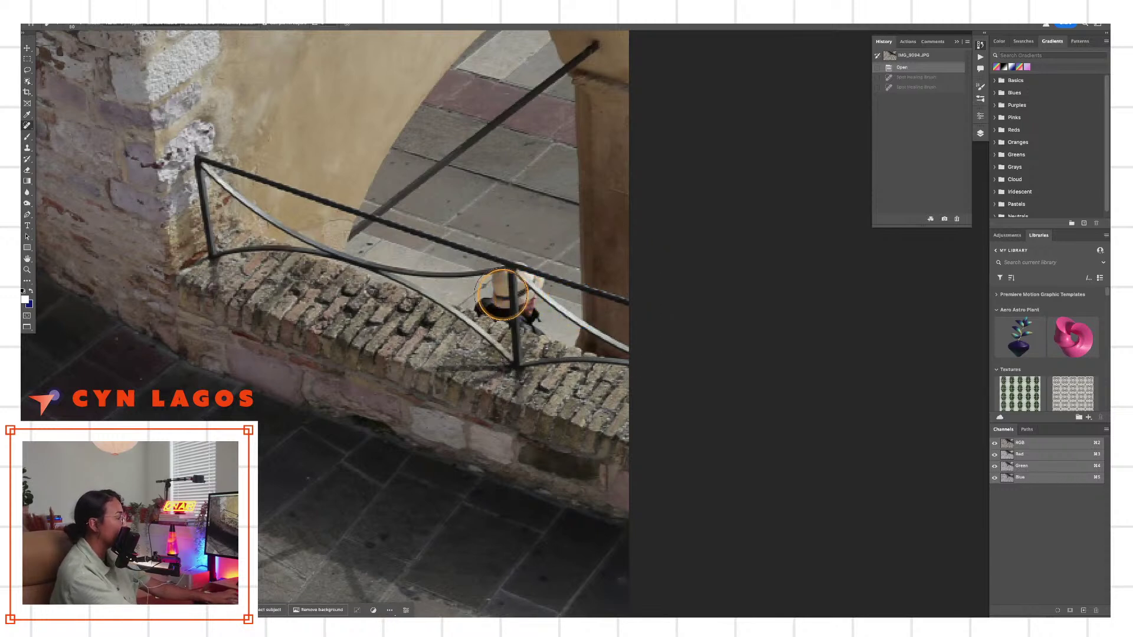
pyautogui.press('[')
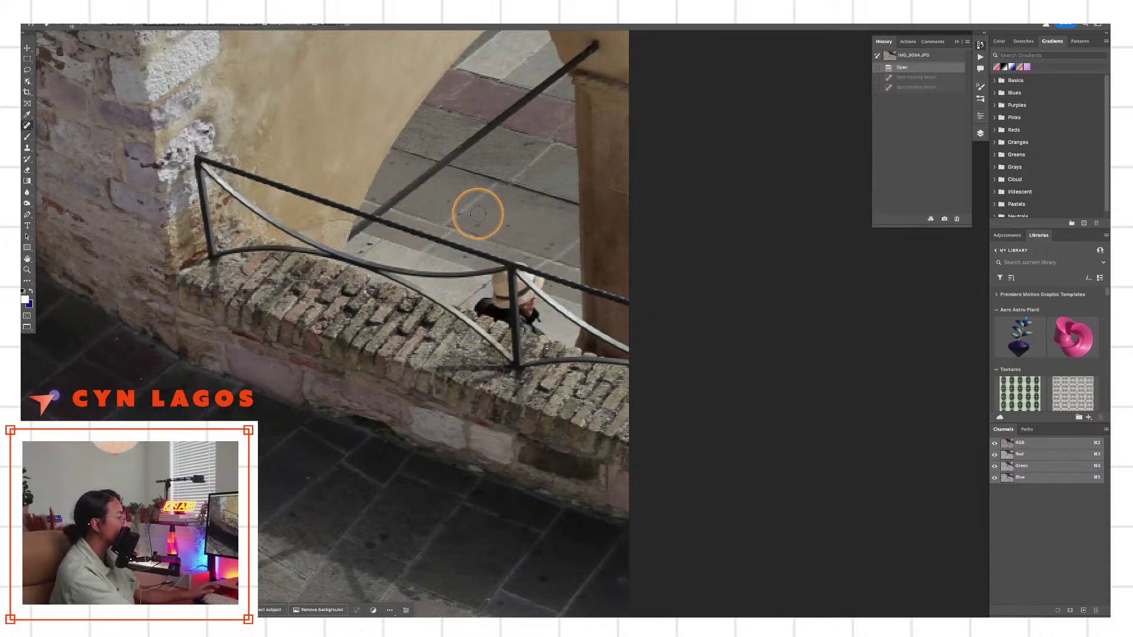
# Heal the small dark spot on the paving seen through the archway, just above the railing, with the Spot Healing Brush
pyautogui.press('z')
pyautogui.click(490, 218)
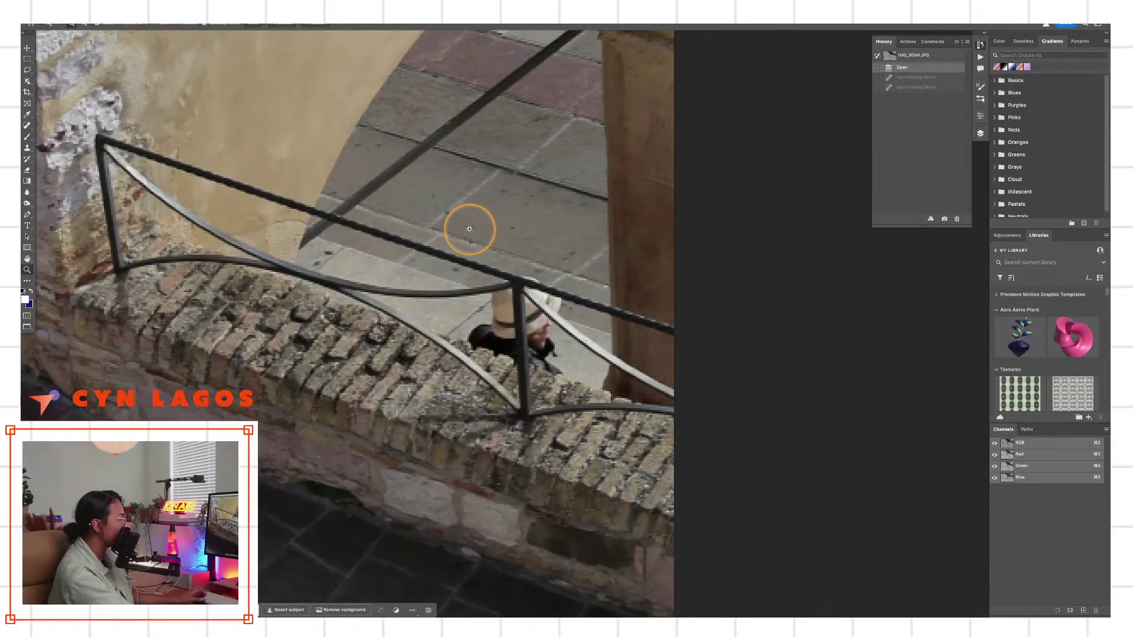
pyautogui.click(27, 124)
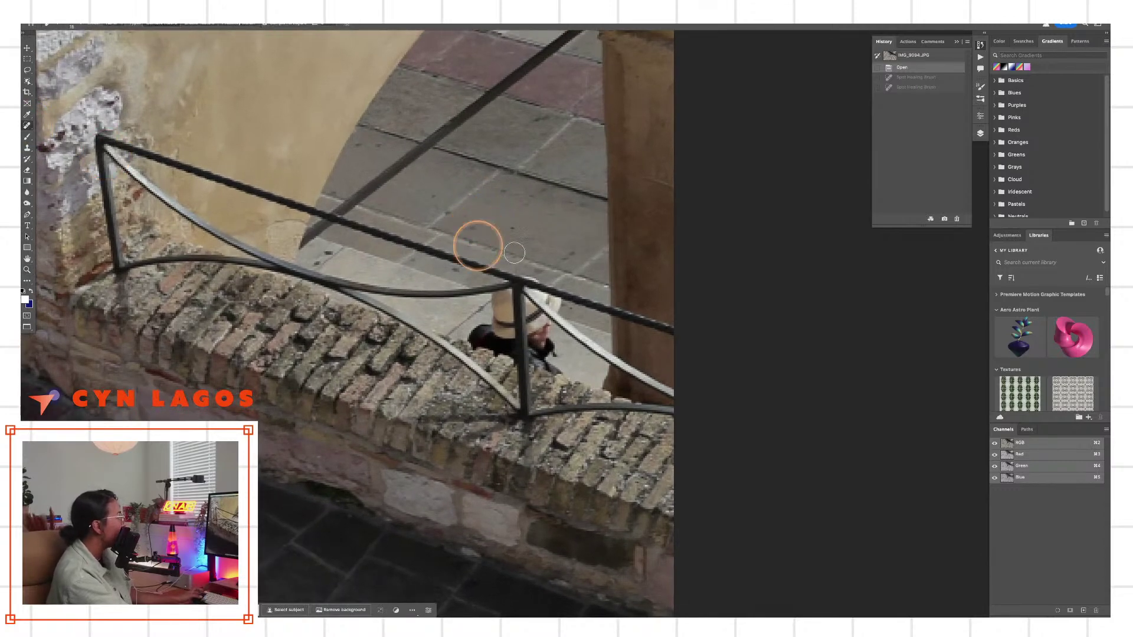
pyautogui.click(471, 223)
pyautogui.click(475, 222)
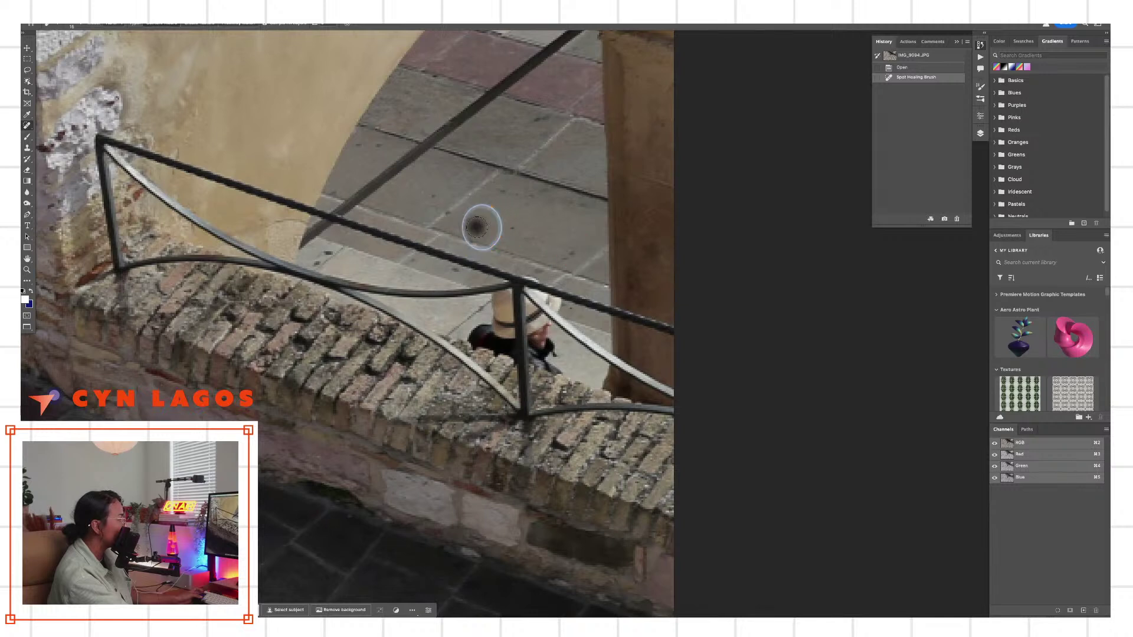
# Try healing another spot on the paving seen through the archway with the Spot Healing Brush, and undo the strokes
pyautogui.click(513, 229)
pyautogui.press('super+z')
pyautogui.press('super+z')
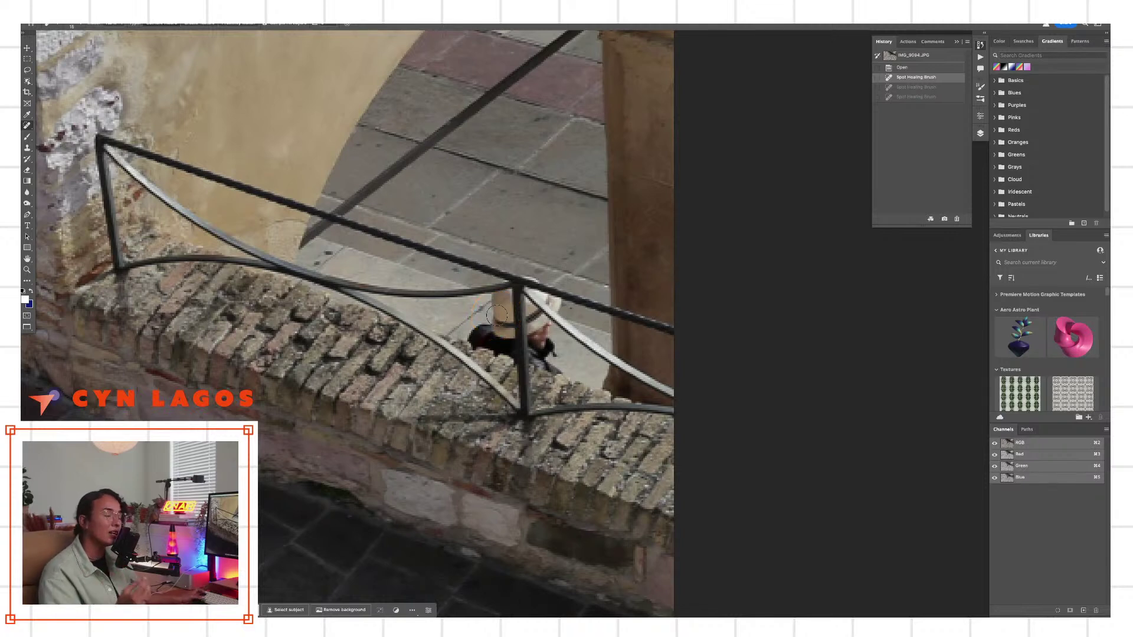
pyautogui.click(514, 229)
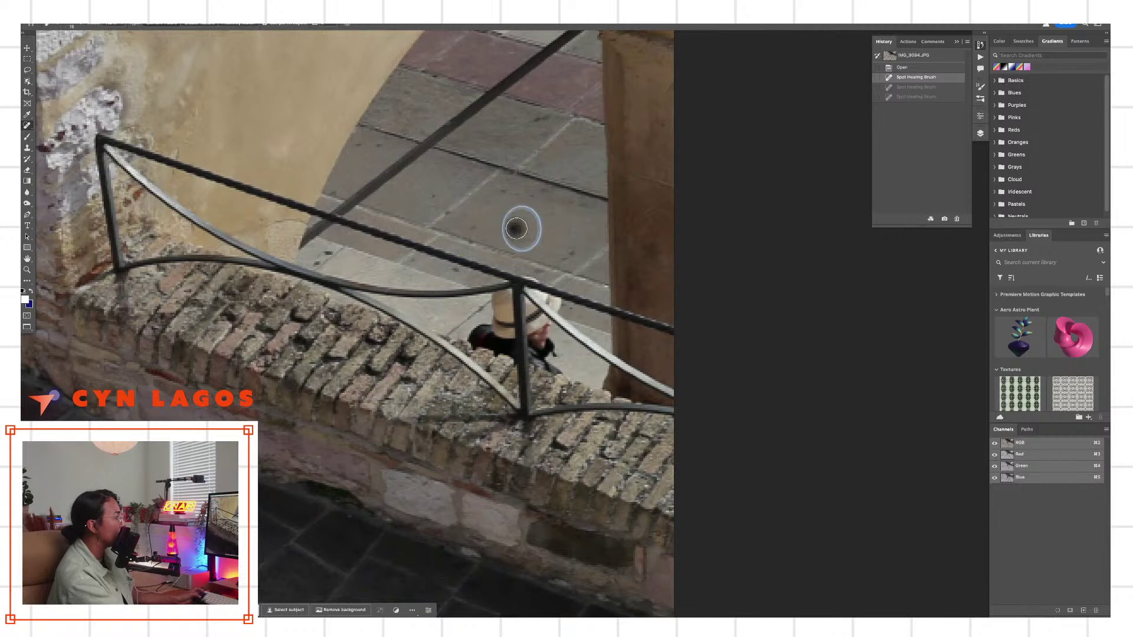
pyautogui.press('super+z')
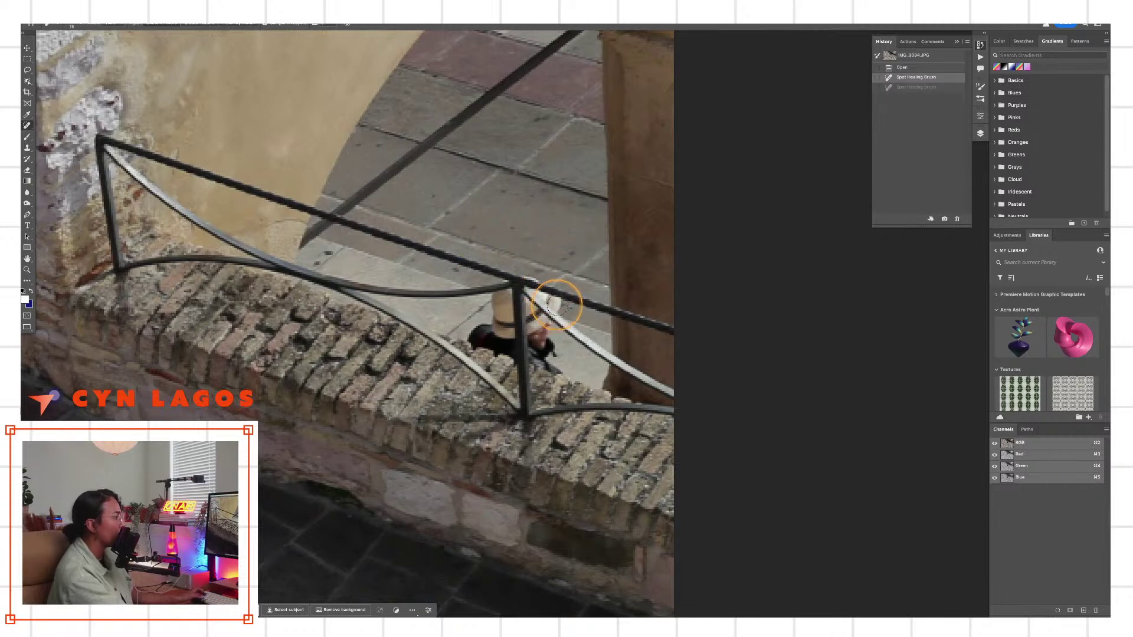
# Heal away the part of the person in the hat to the right of the railing post with the Spot Healing Brush
pyautogui.moveTo(554, 303)
pyautogui.mouseDown()
pyautogui.moveTo(531, 302)
pyautogui.moveTo(534, 339)
pyautogui.moveTo(553, 338)
pyautogui.moveTo(549, 357)
pyautogui.moveTo(575, 365)
pyautogui.moveTo(555, 335)
pyautogui.moveTo(585, 338)
pyautogui.moveTo(541, 338)
pyautogui.mouseUp()
pyautogui.press('super+z')
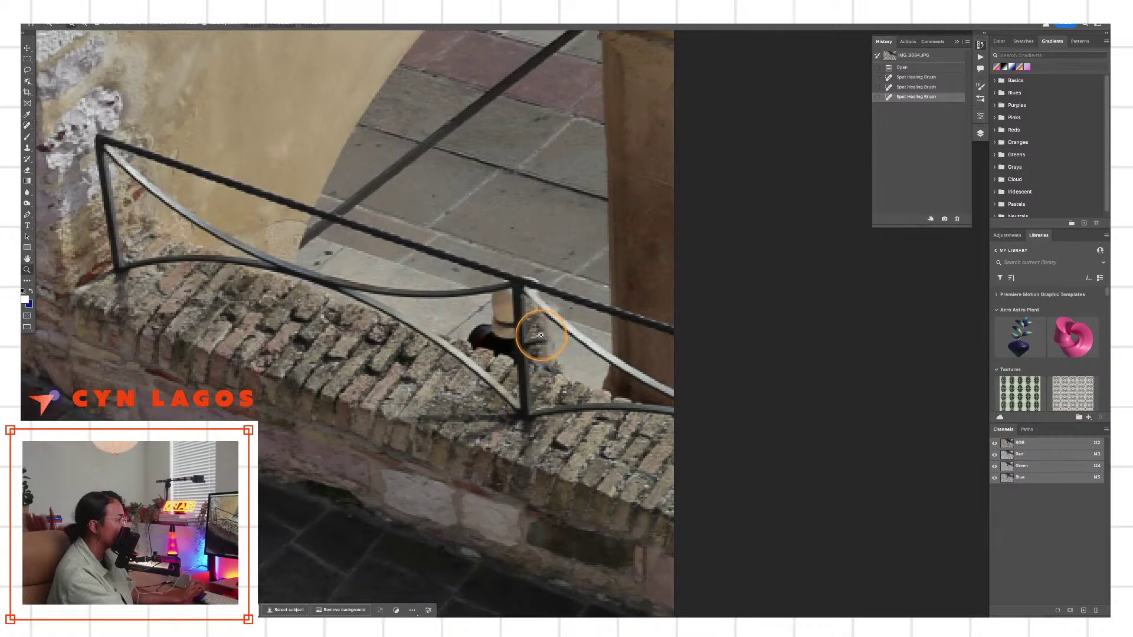
pyautogui.scroll(3, 541, 334)
pyautogui.scroll(-2, 569, 329)
pyautogui.press(']')
pyautogui.press(']')
pyautogui.press(']')
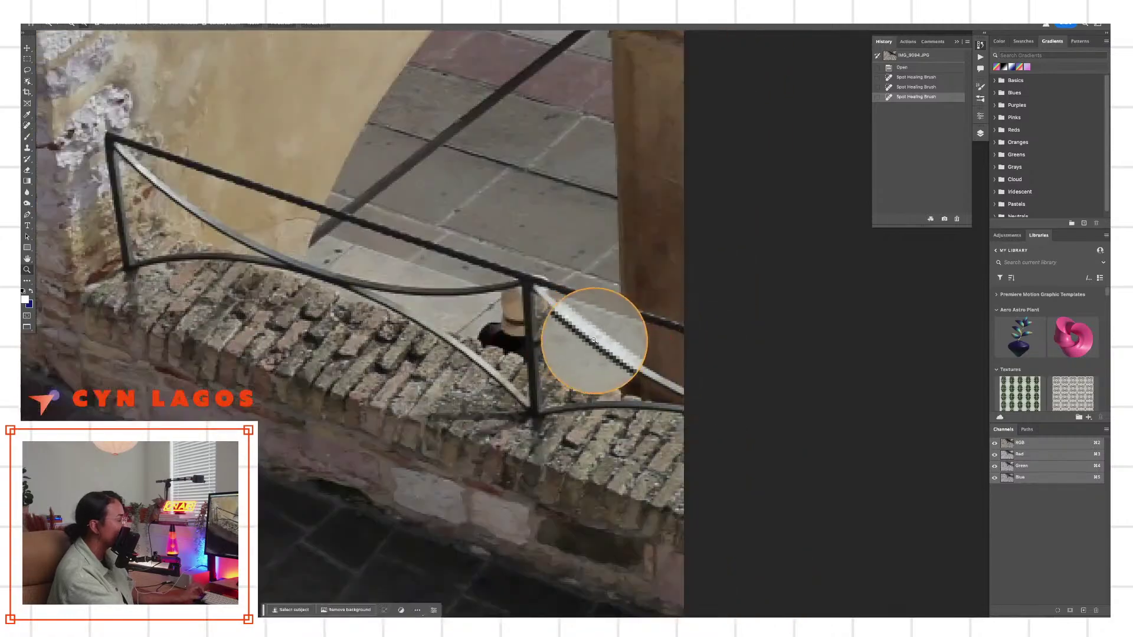
pyautogui.scroll(-1, 597, 343)
pyautogui.press('[')
pyautogui.press('[')
pyautogui.press('super+z')
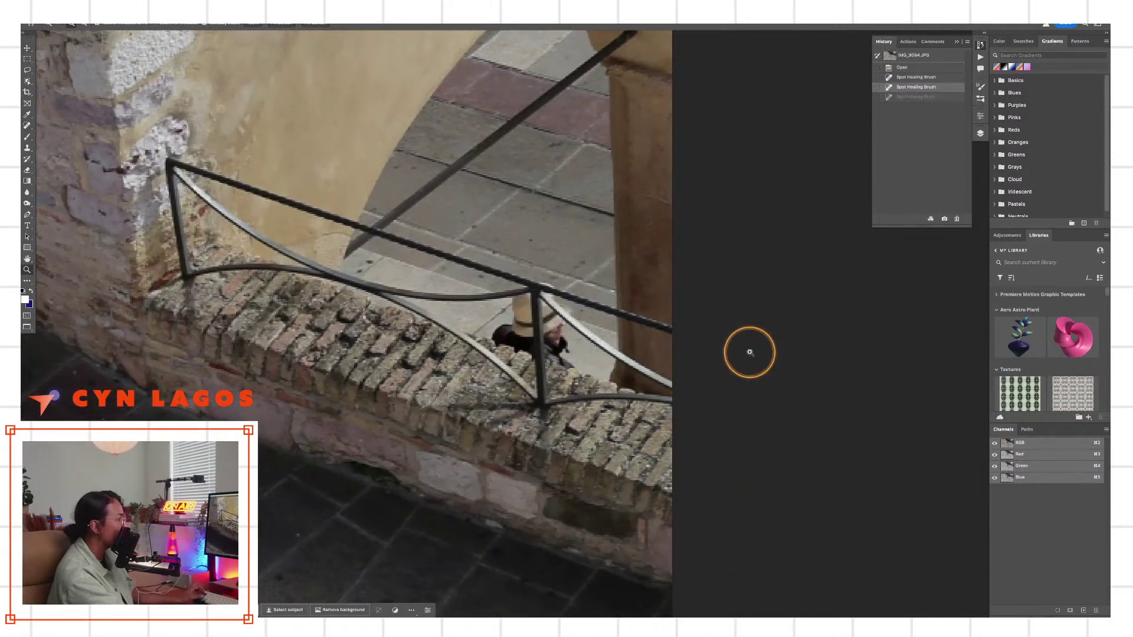
pyautogui.press('super+shift+z')
# Heal away the rest of the hat and dark jacket to the left of the railing post with the Spot Healing Brush
pyautogui.click(26, 137)
pyautogui.keyDown('alt'); pyautogui.click(511, 316); pyautogui.keyUp('alt')
pyautogui.moveTo(533, 342)
pyautogui.mouseDown()
pyautogui.moveTo(494, 335)
pyautogui.moveTo(522, 302)
pyautogui.moveTo(520, 348)
pyautogui.mouseUp()
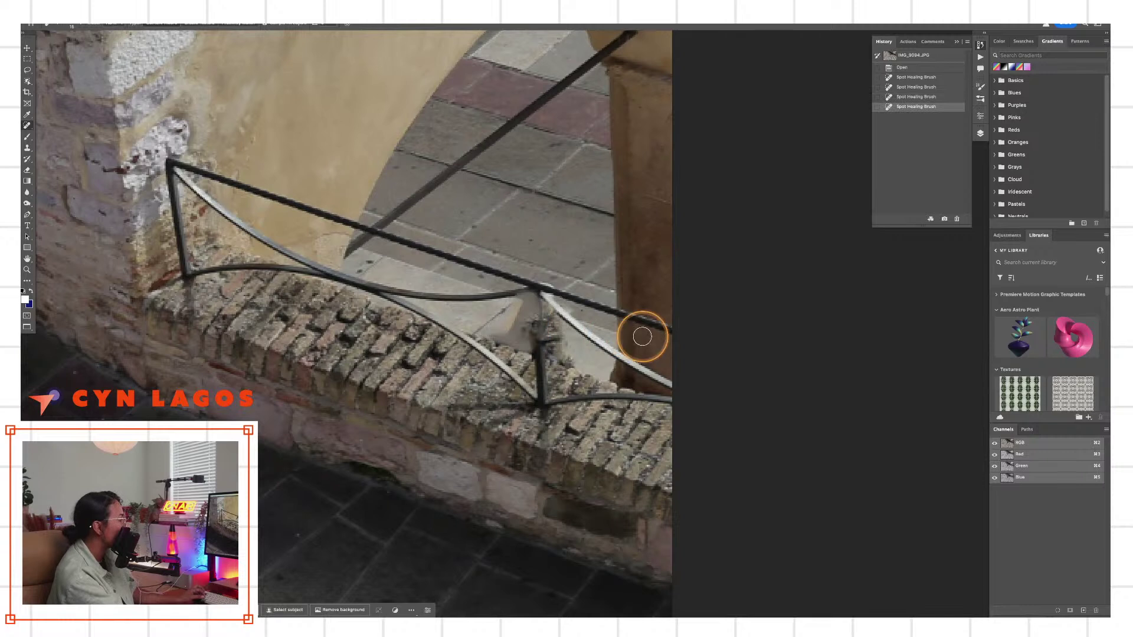
pyautogui.moveTo(536, 293)
pyautogui.mouseDown()
pyautogui.moveTo(557, 330)
pyautogui.moveTo(538, 348)
pyautogui.mouseUp()
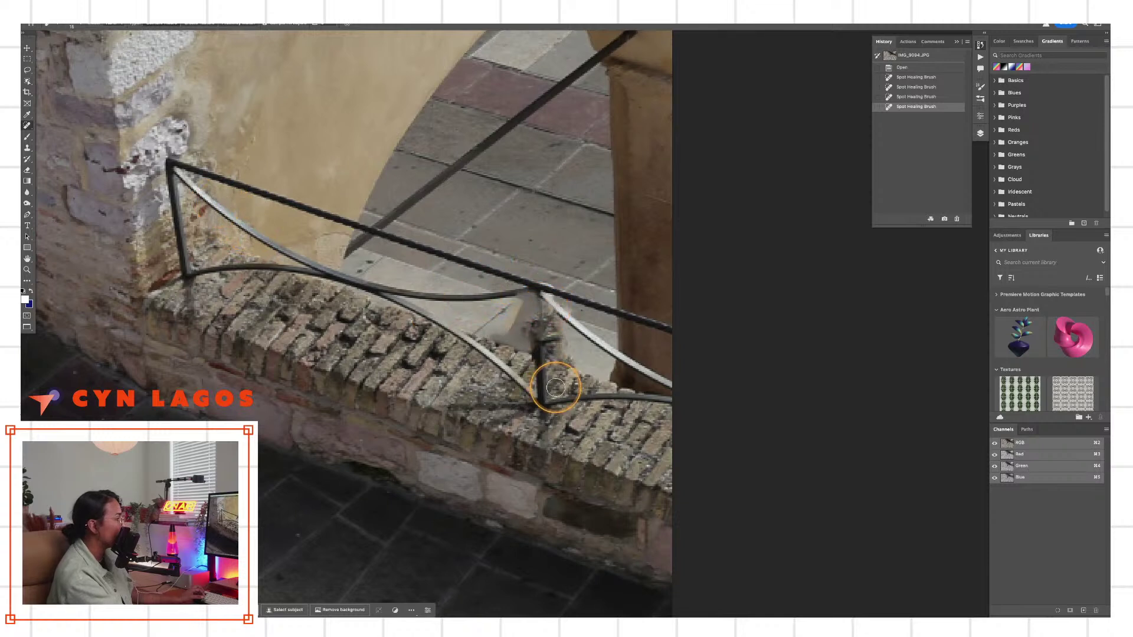
pyautogui.click(553, 390)
pyautogui.click(560, 346)
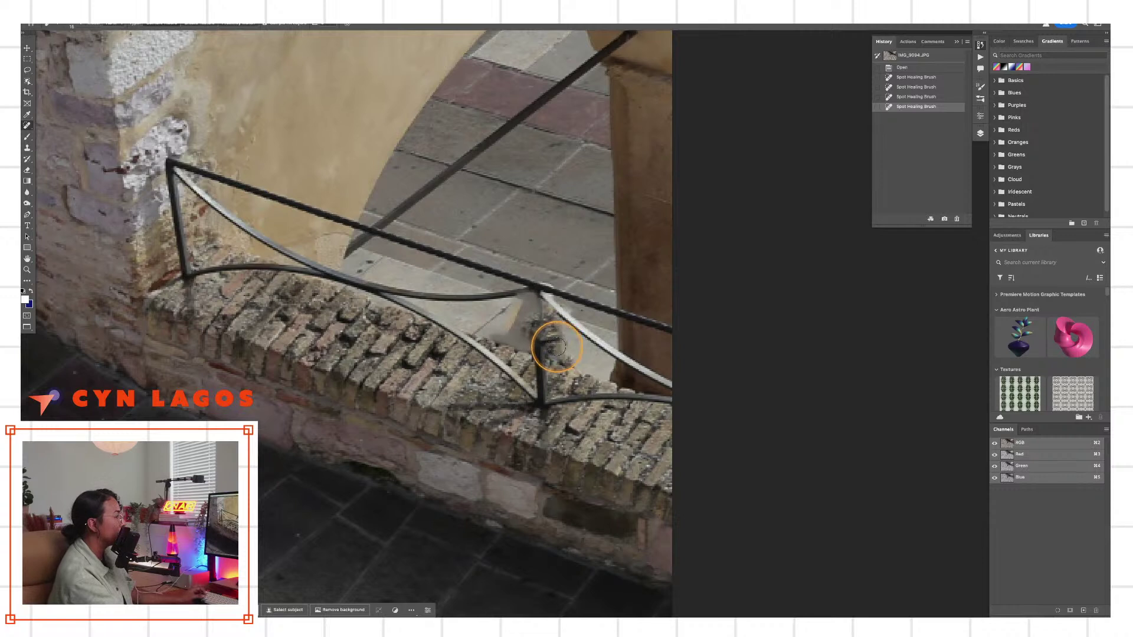
# Compare the area behind the railing before and after the last two healing strokes by stepping back and forward in the history
pyautogui.press('super+z')
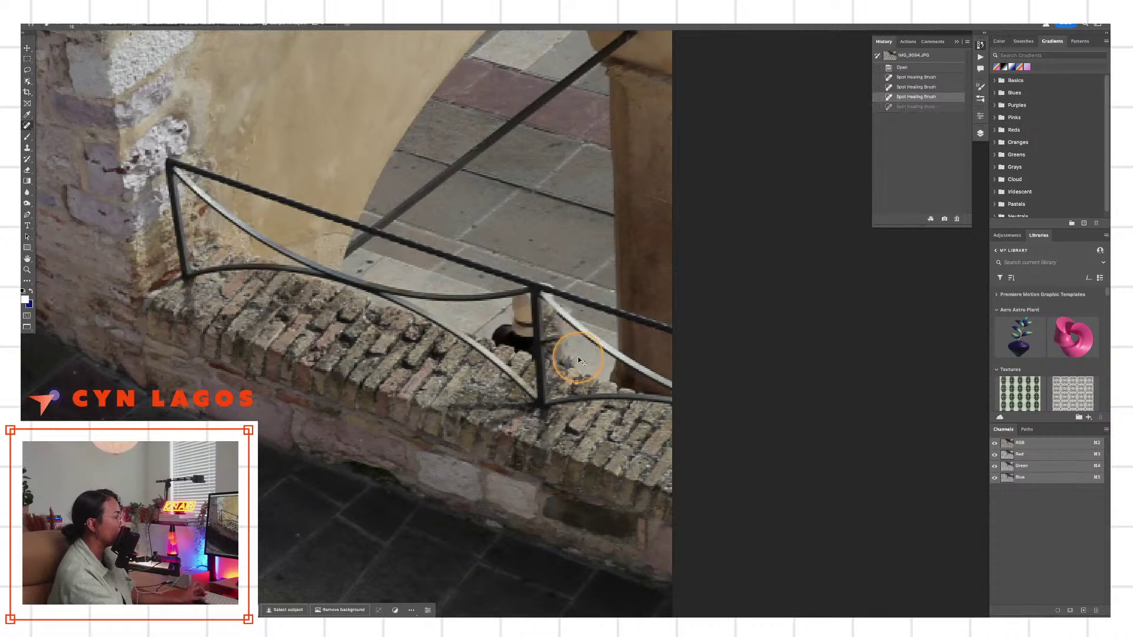
pyautogui.press('super+z')
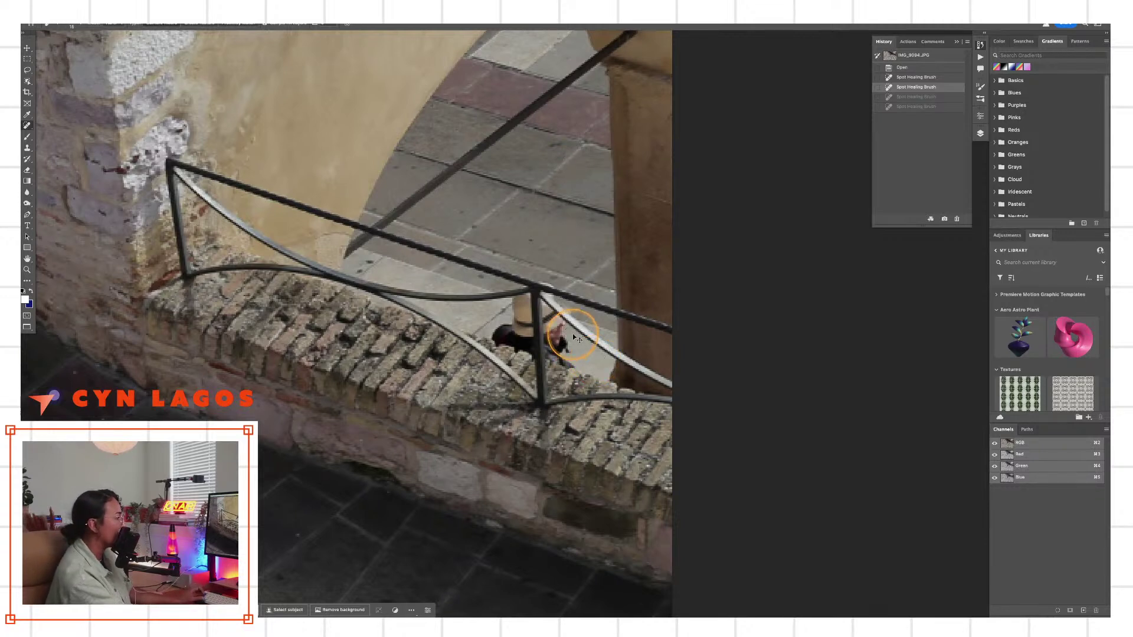
pyautogui.press('super+shift+z')
pyautogui.press('super+shift+z')
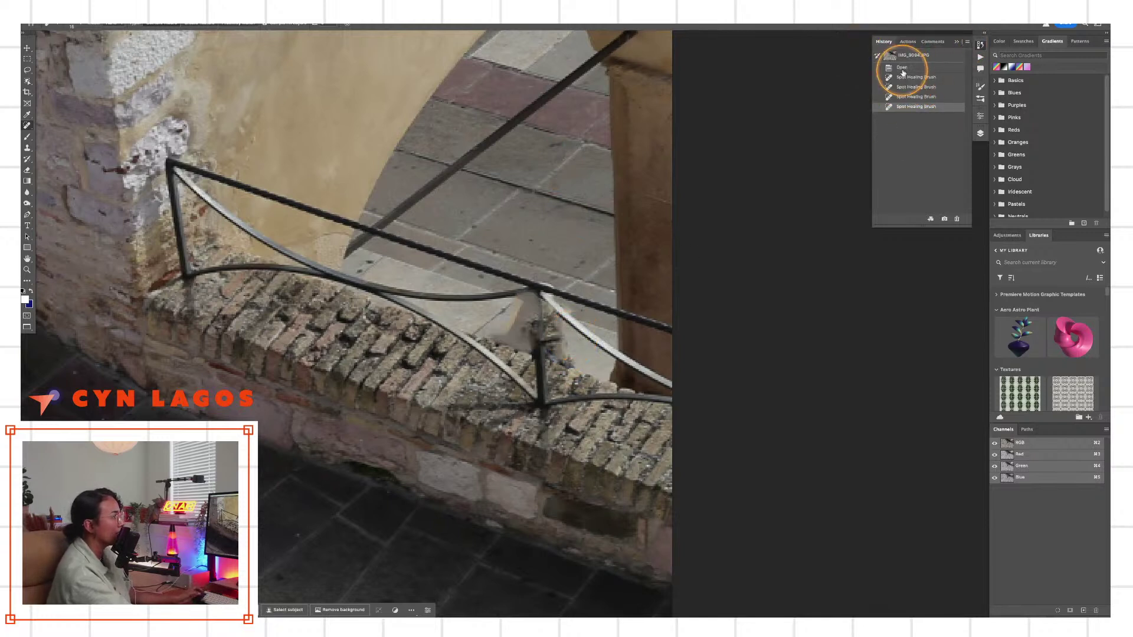
# Save the current state as a history snapshot named "Spot healing"
pyautogui.click(944, 220)
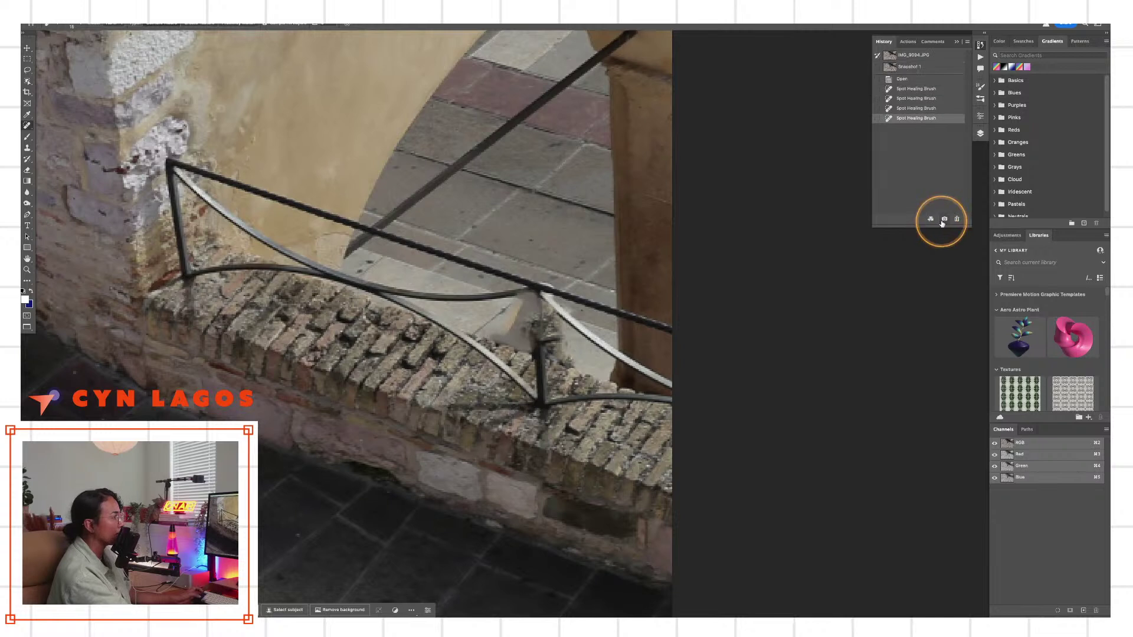
pyautogui.doubleClick(912, 67)
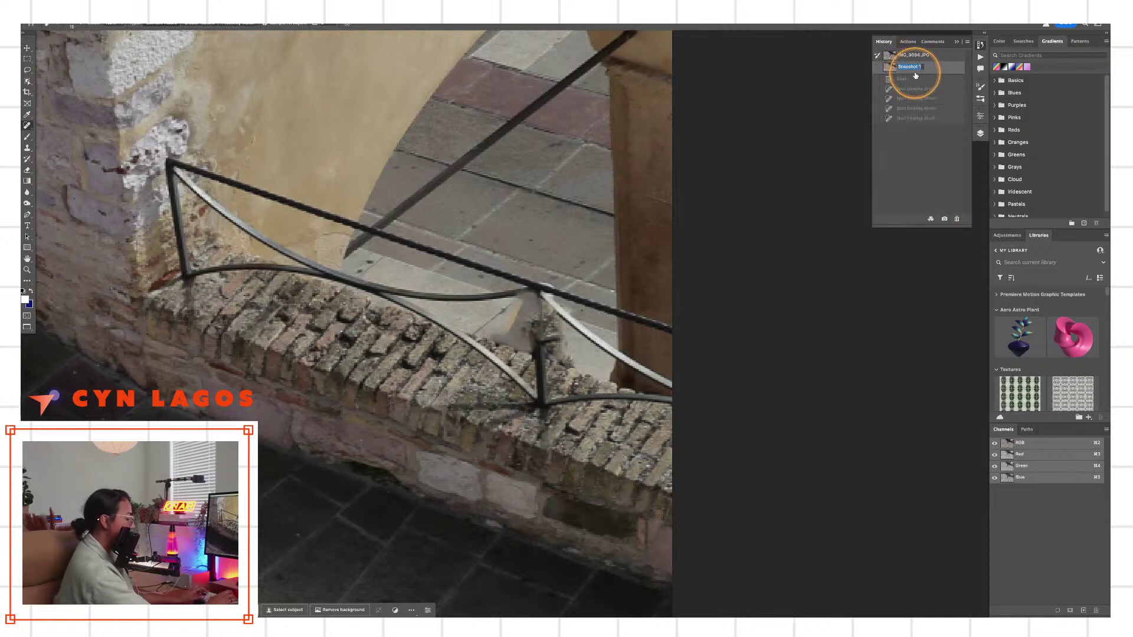
pyautogui.write('Spot')
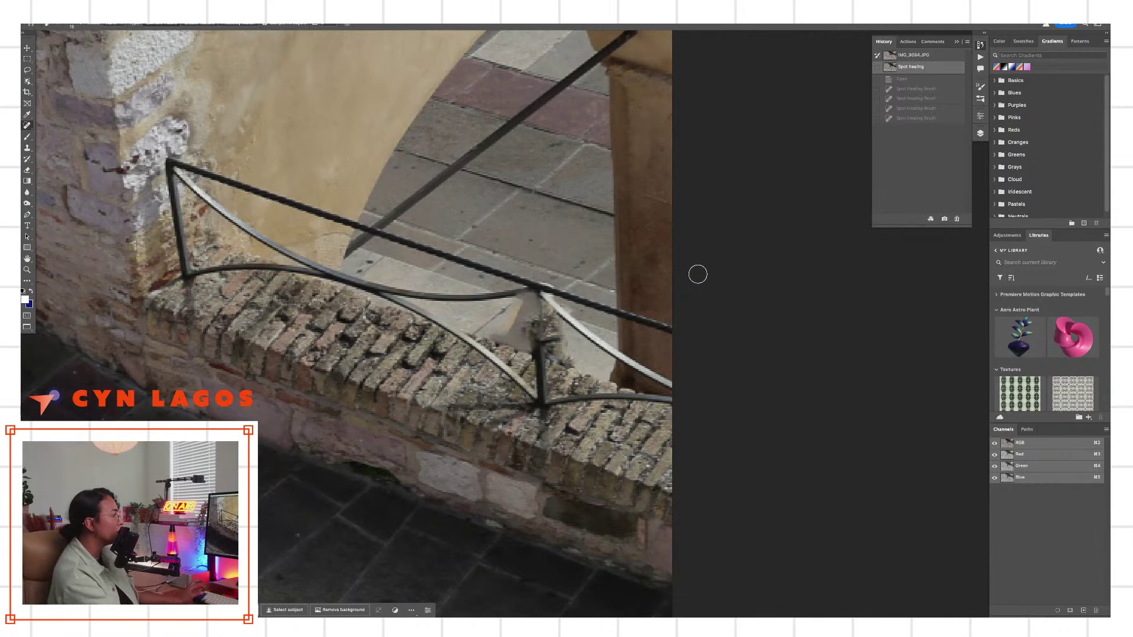
# Return to the original IMG_9094.JPG state and lasso a loose selection around the person in the hat behind the railing
pyautogui.moveTo(523, 304); pyautogui.dragTo(567, 309)
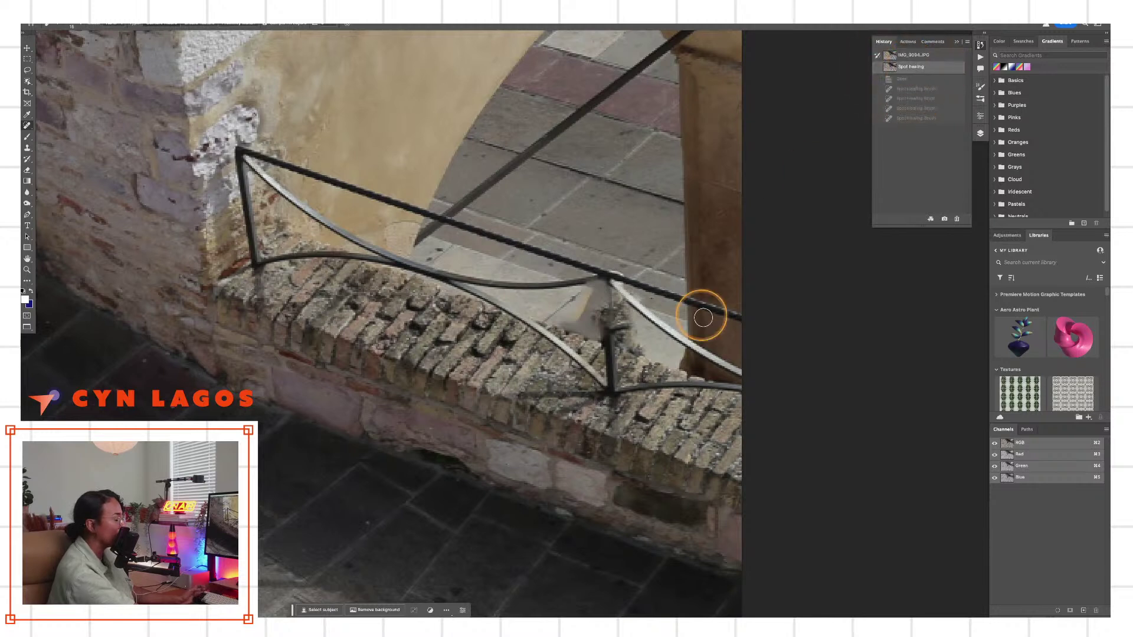
pyautogui.click(912, 54)
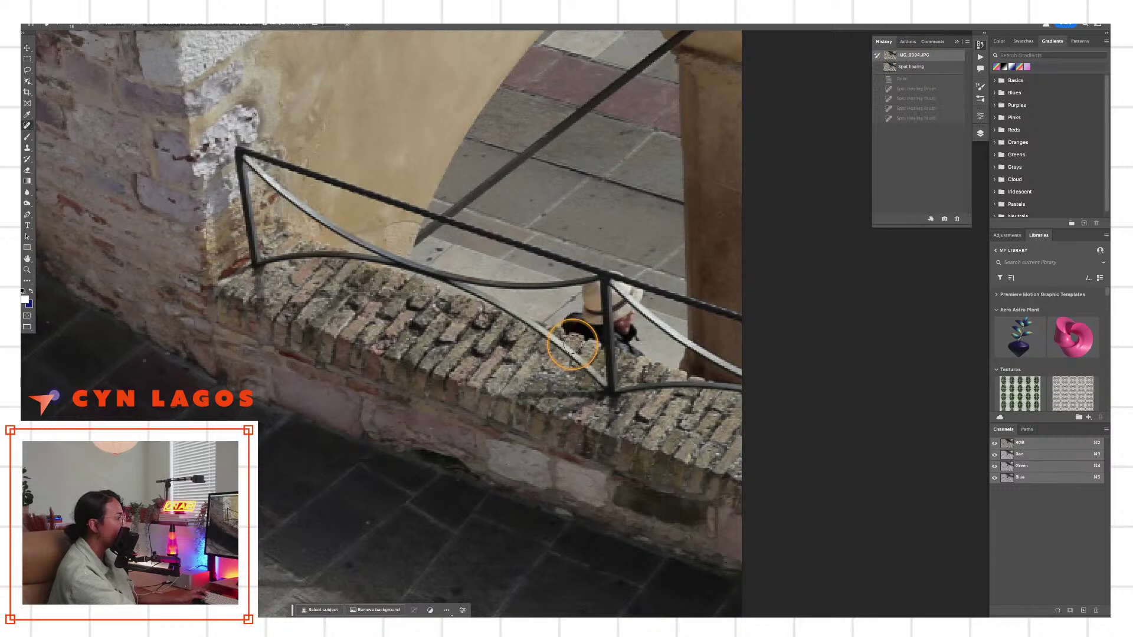
pyautogui.moveTo(27, 125); pyautogui.dragTo(50, 127)
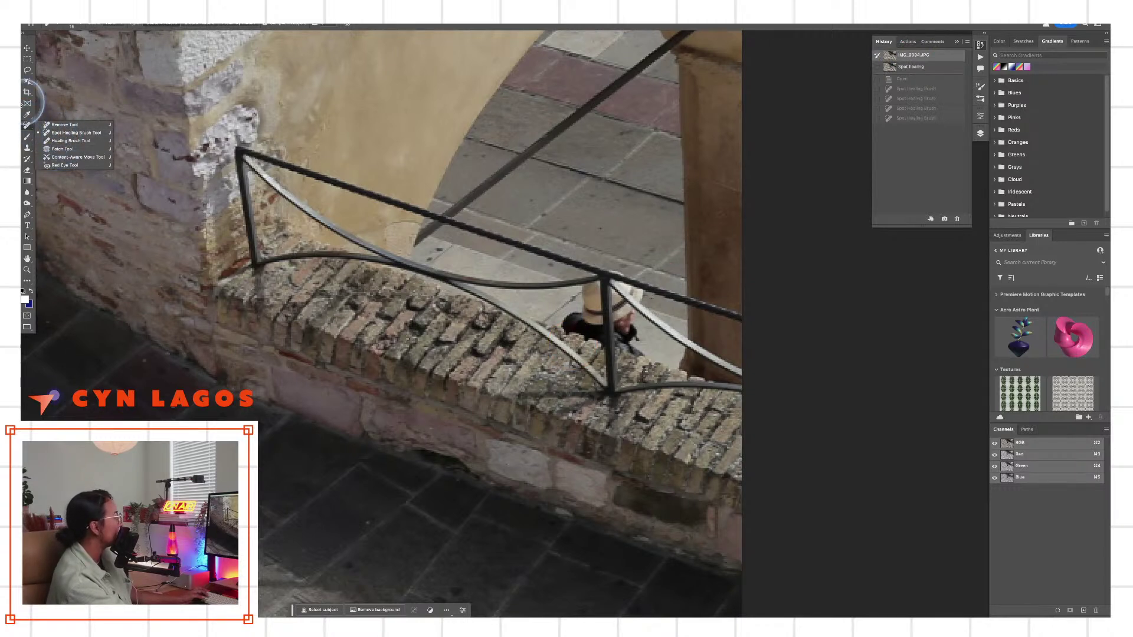
pyautogui.click(28, 68)
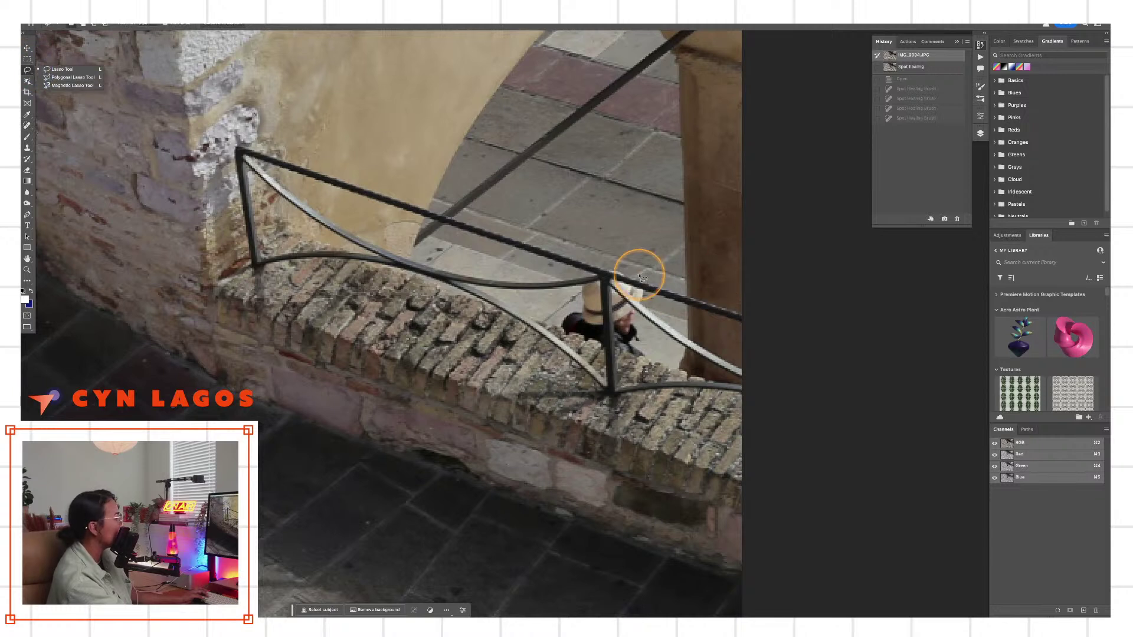
pyautogui.moveTo(630, 273)
pyautogui.mouseDown()
pyautogui.moveTo(577, 277)
pyautogui.moveTo(560, 313)
pyautogui.moveTo(581, 341)
pyautogui.moveTo(620, 352)
pyautogui.moveTo(657, 339)
pyautogui.moveTo(642, 275)
pyautogui.mouseUp()
# Fill the selected person with Content-Aware Fill, using automatic sampling and output to a new layer
pyautogui.rightClick(621, 300)
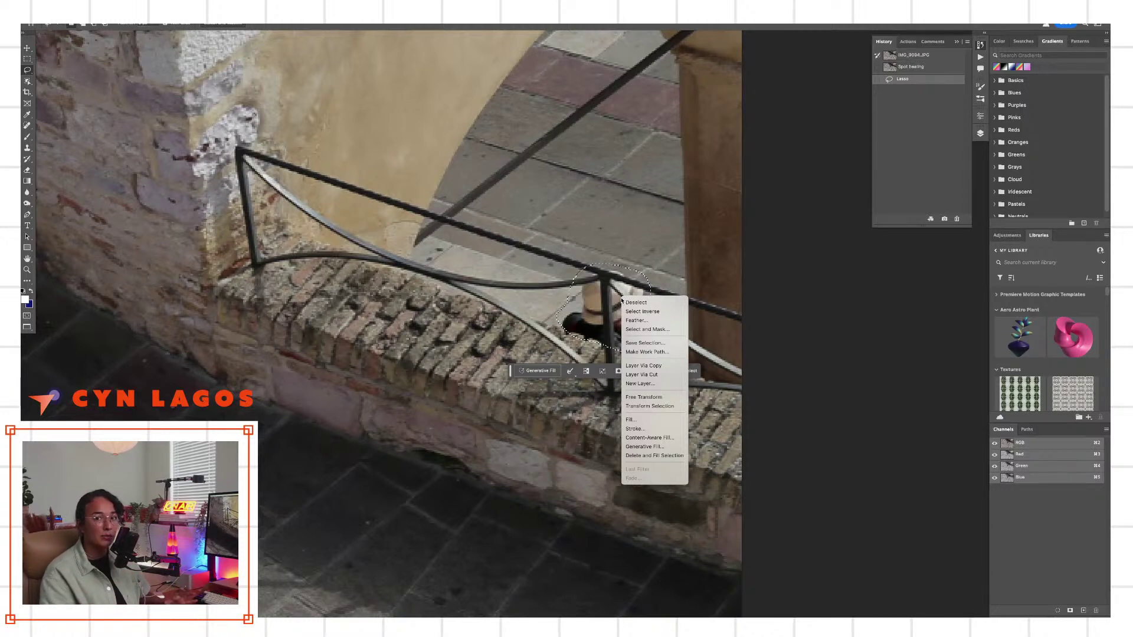
pyautogui.click(622, 301)
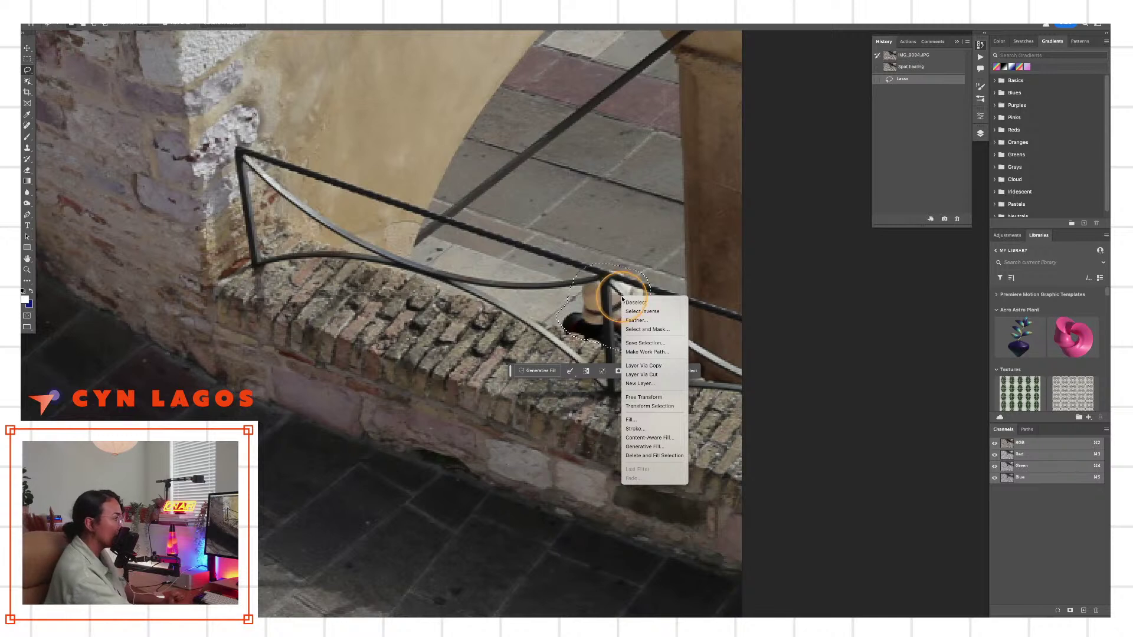
pyautogui.click(664, 455)
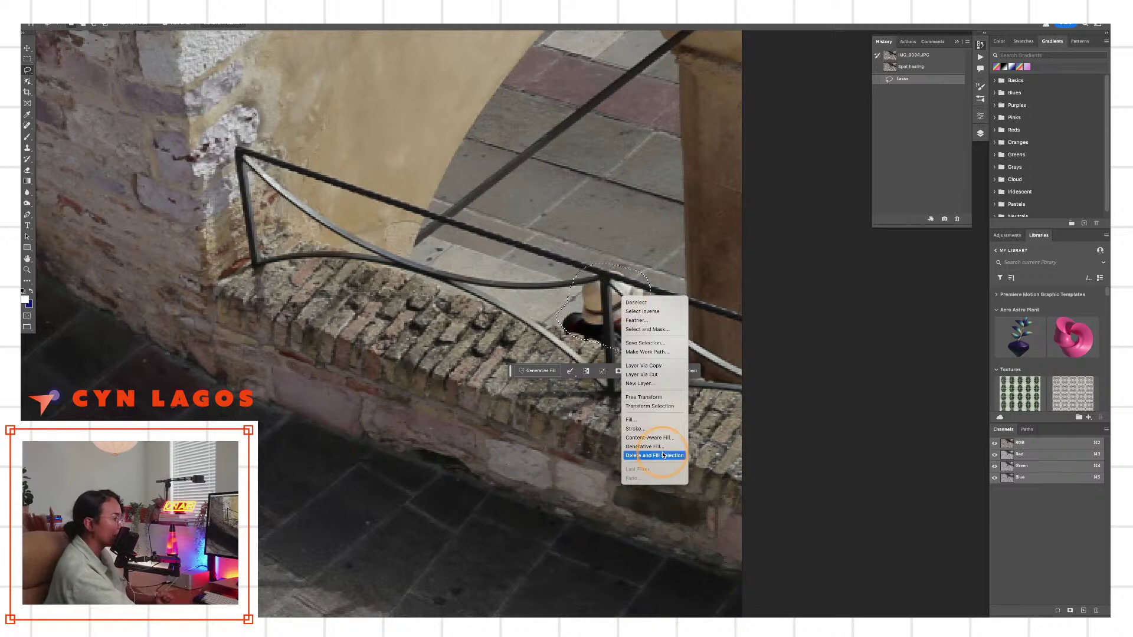
pyautogui.click(665, 440)
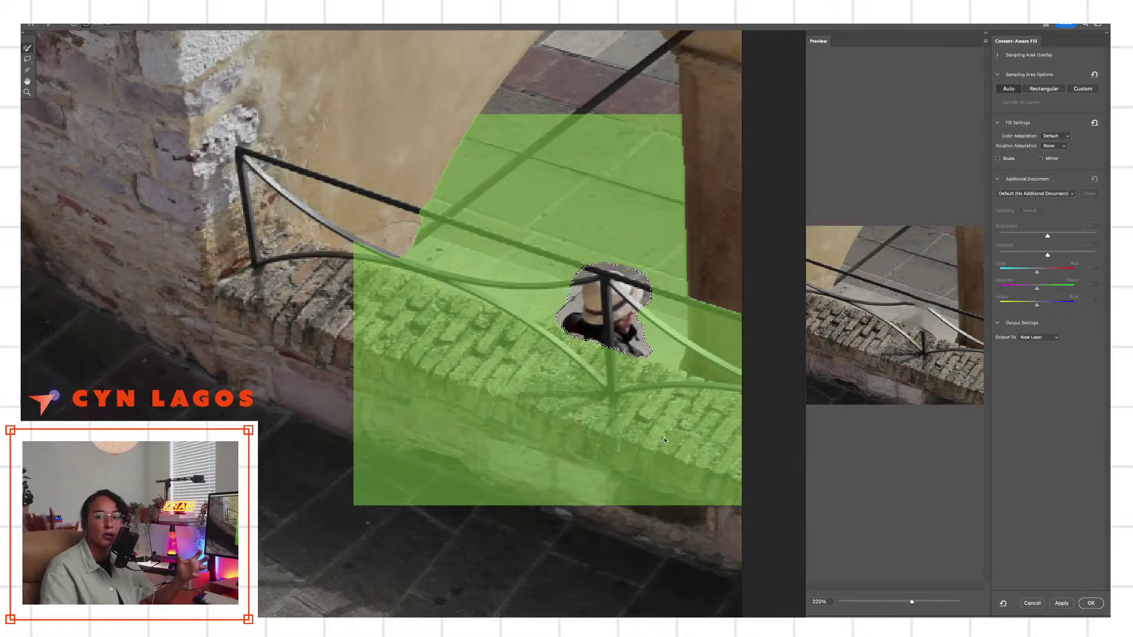
pyautogui.click(689, 319)
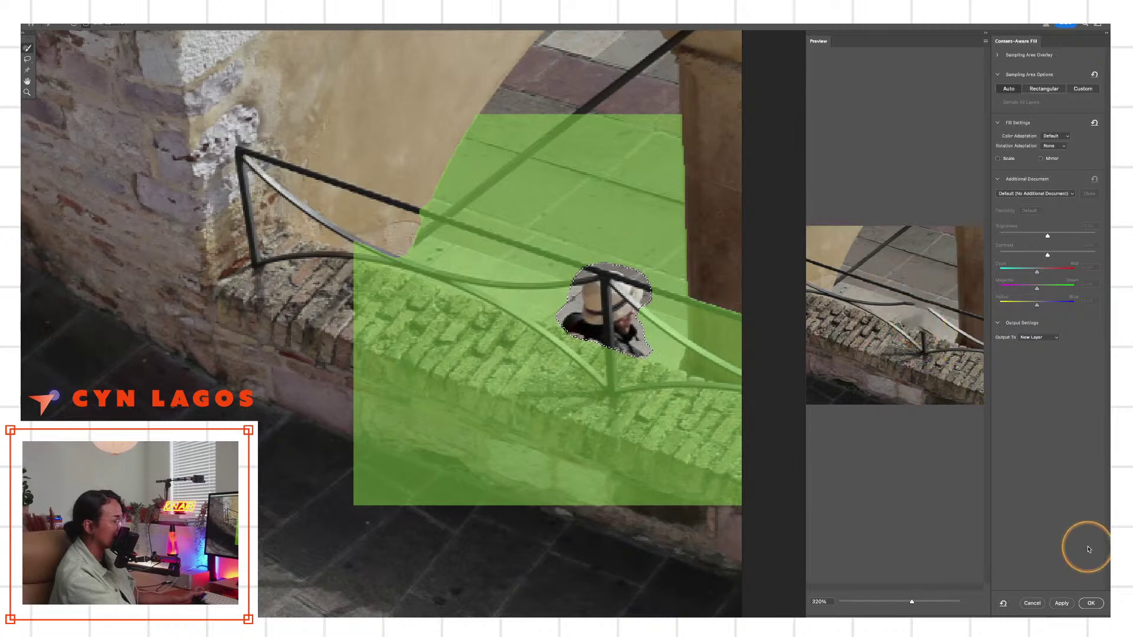
pyautogui.click(1091, 603)
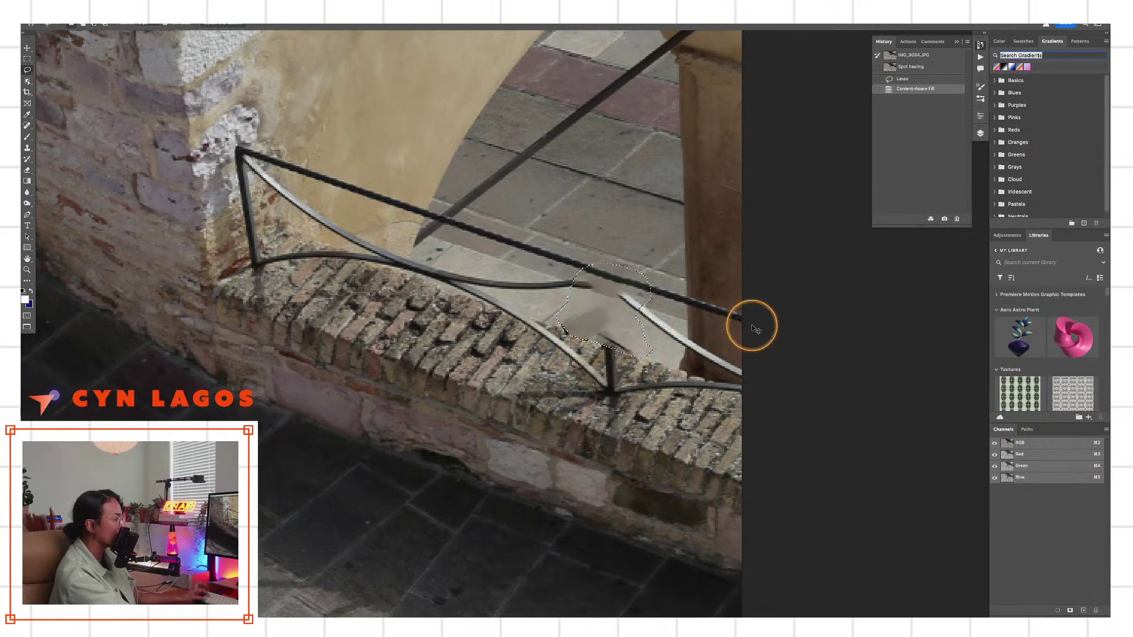
# Save the filled result as a history snapshot named "Content aware fill"
pyautogui.press('super+shift+s')
pyautogui.click(778, 374)
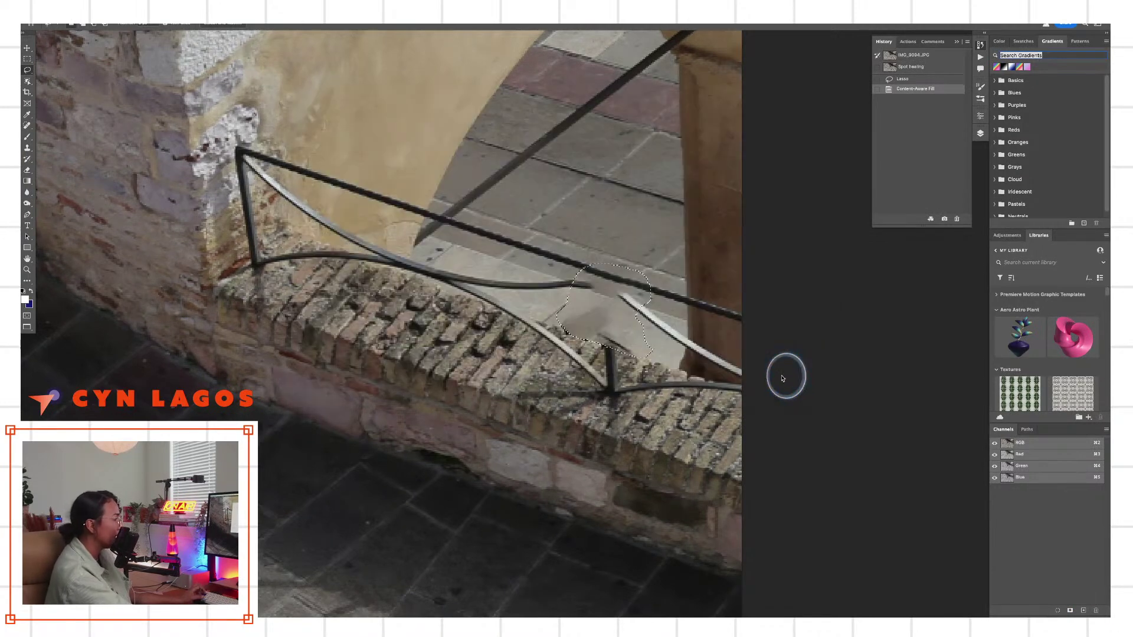
pyautogui.click(944, 219)
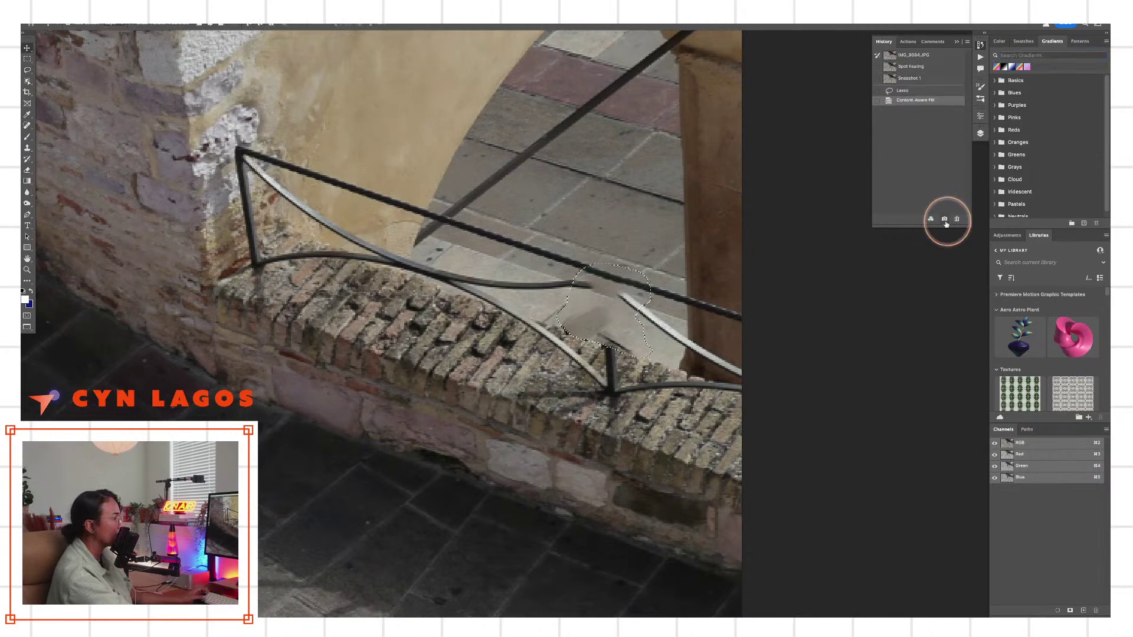
pyautogui.doubleClick(911, 78)
pyautogui.write('Content ')
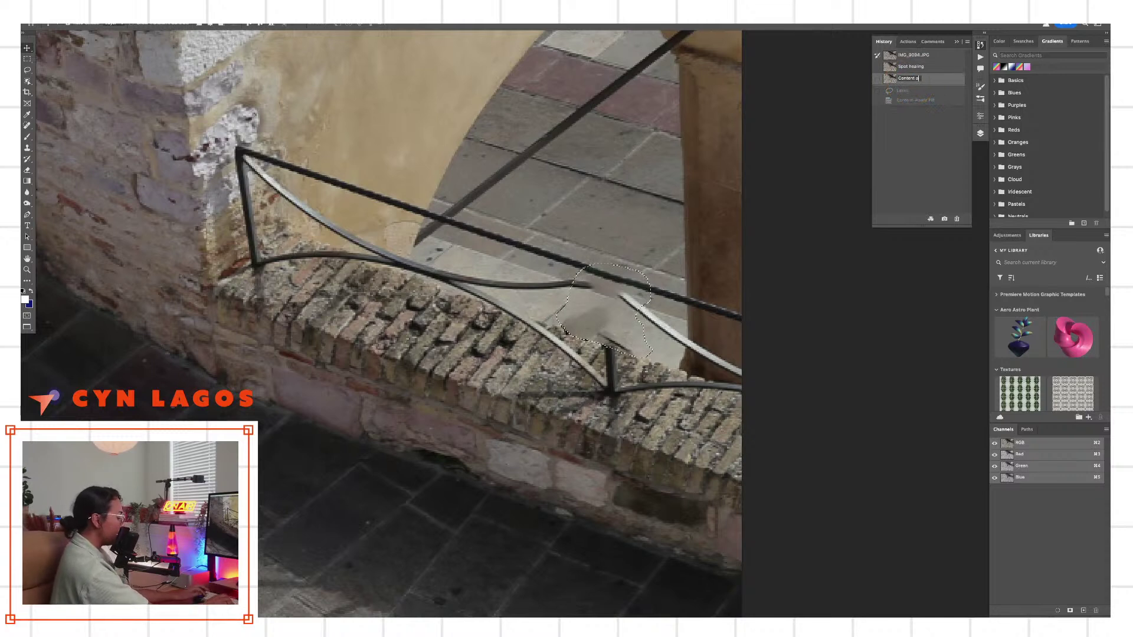
pyautogui.write('aware fill')
pyautogui.press('Return')
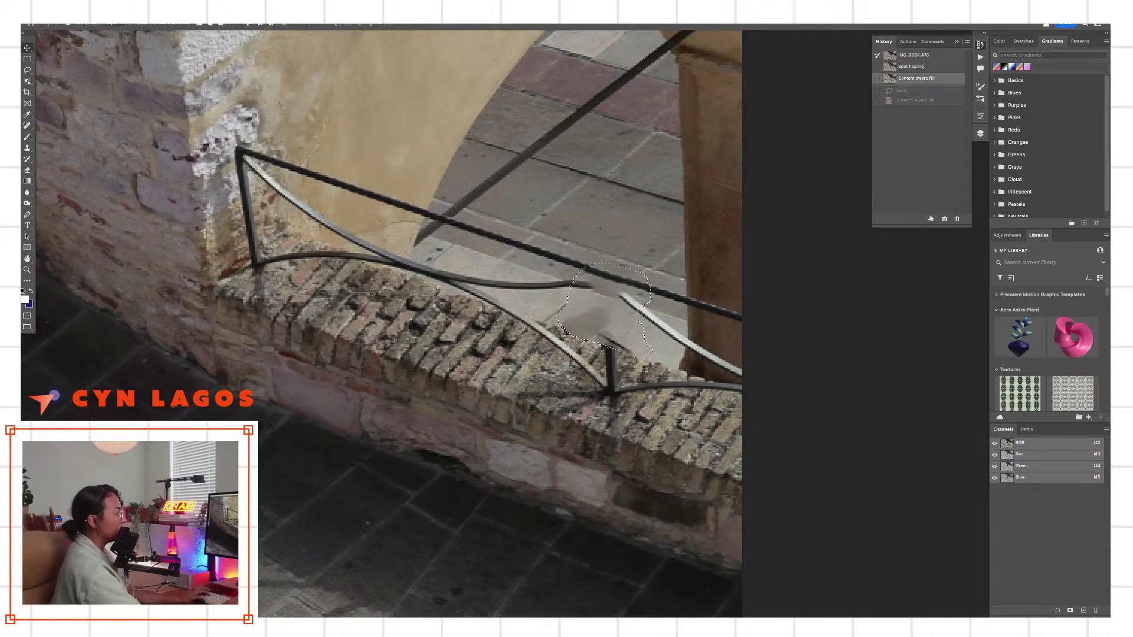
# Return to the original IMG_9094.JPG state and paint away the person in the hat behind the railing with the Remove Tool
pyautogui.click(935, 54)
pyautogui.click(27, 125)
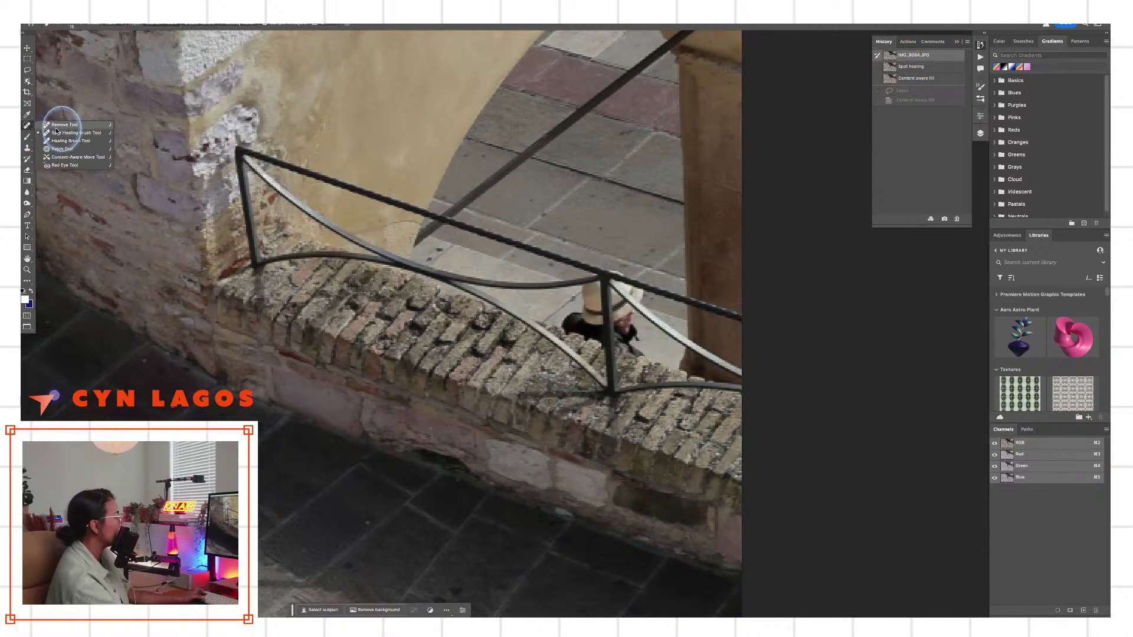
pyautogui.click(59, 124)
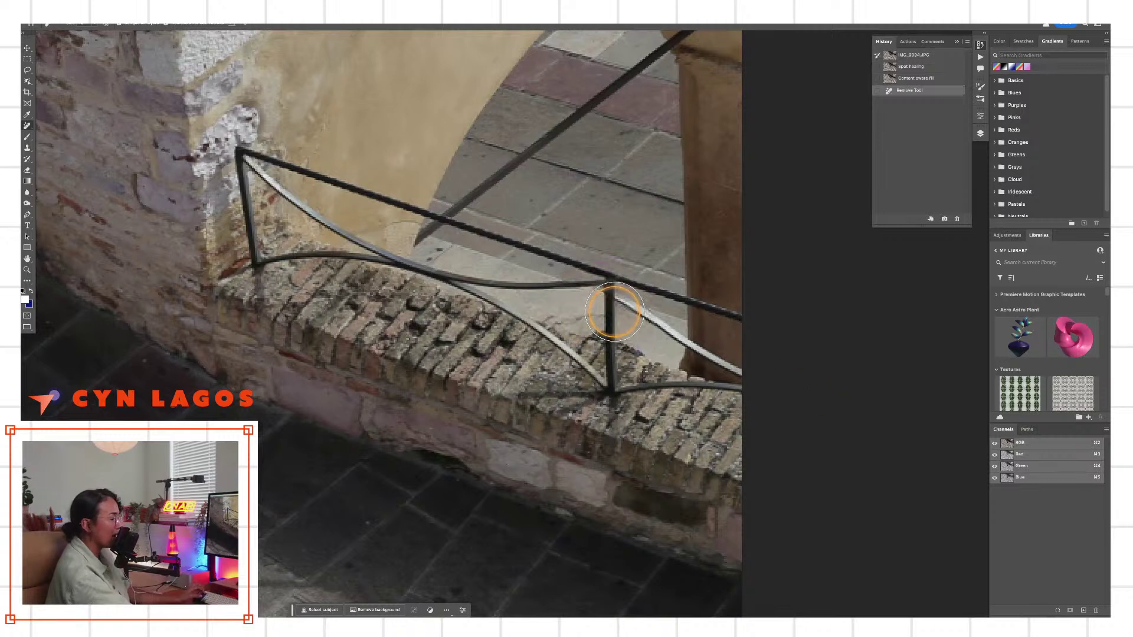
pyautogui.press('super+z')
pyautogui.moveTo(674, 341); pyautogui.dragTo(649, 330)
pyautogui.moveTo(607, 278)
pyautogui.mouseDown()
pyautogui.moveTo(628, 342)
pyautogui.moveTo(647, 350)
pyautogui.moveTo(542, 341)
pyautogui.moveTo(534, 330)
pyautogui.moveTo(566, 307)
pyautogui.mouseUp()
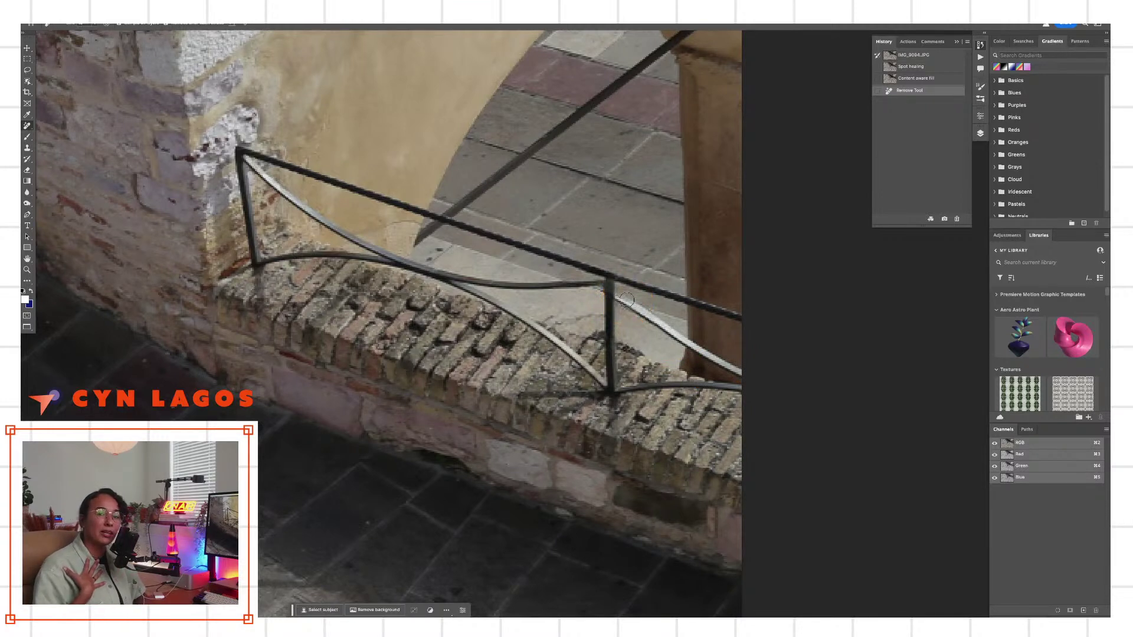
pyautogui.click(617, 298)
# Try to clean up the white curved rail beside the post with further Remove Tool strokes, and undo the last three
pyautogui.moveTo(618, 298)
pyautogui.mouseDown()
pyautogui.moveTo(638, 307)
pyautogui.moveTo(620, 291)
pyautogui.mouseUp()
pyautogui.click(691, 374)
pyautogui.click(668, 327)
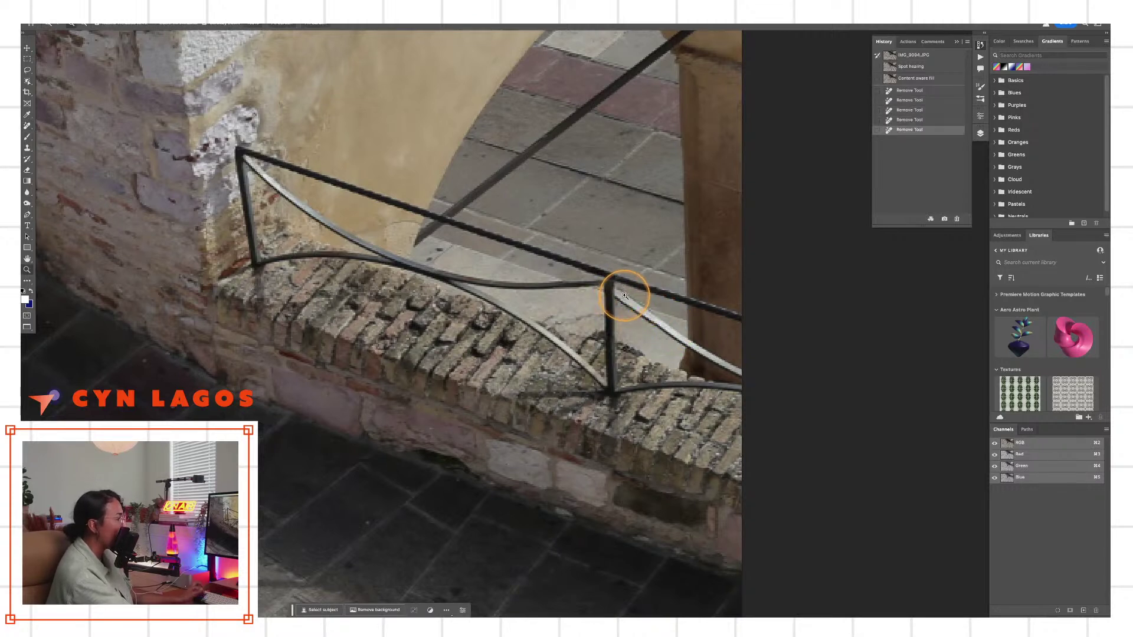
pyautogui.press('z')
pyautogui.click(618, 295)
pyautogui.keyDown('alt'); pyautogui.click(627, 307); pyautogui.keyUp('alt')
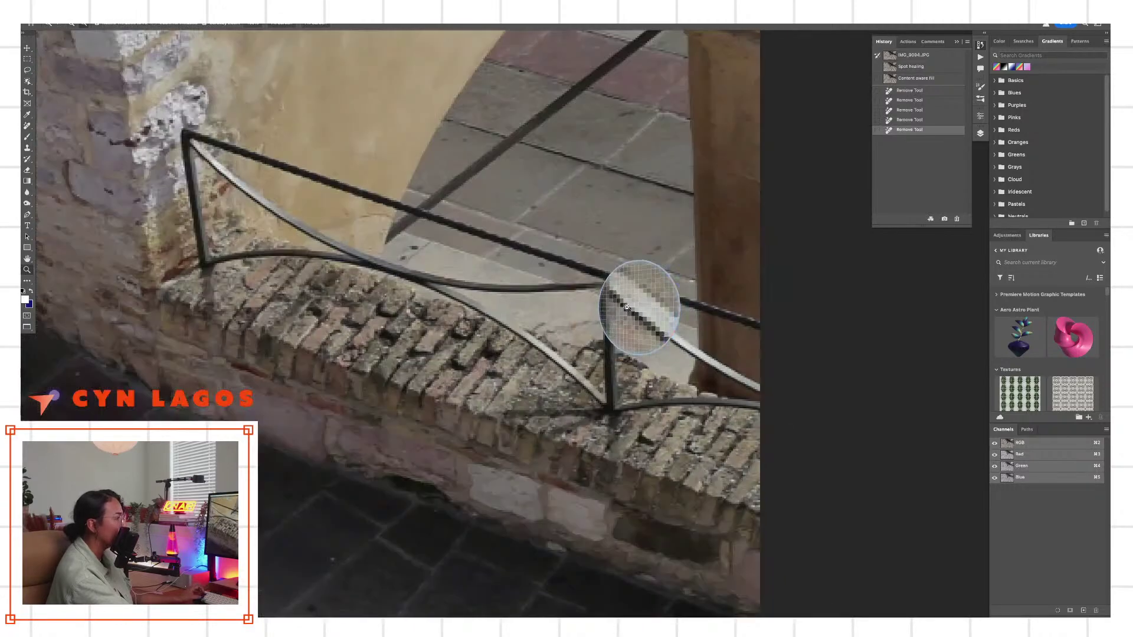
pyautogui.hotkey('ctrl', 'z')
pyautogui.hotkey('ctrl', 'z')
pyautogui.hotkey('ctrl', 'z')
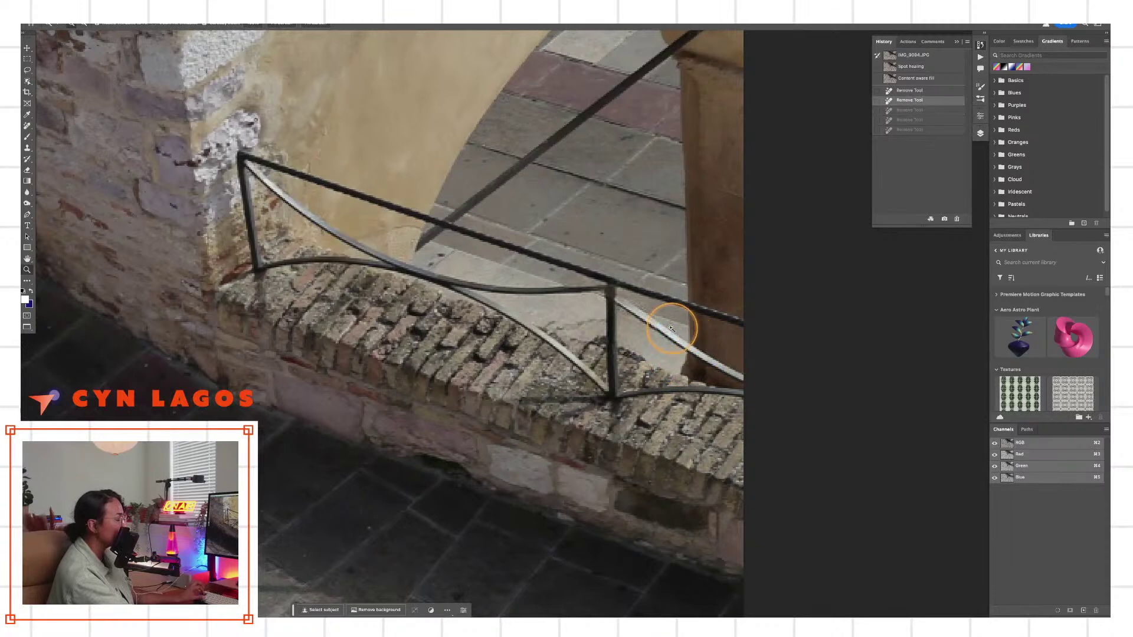
# Undo another stroke and repaint the rail joint beside the railing post with short Remove Tool strokes
pyautogui.hotkey('ctrl', 'z')
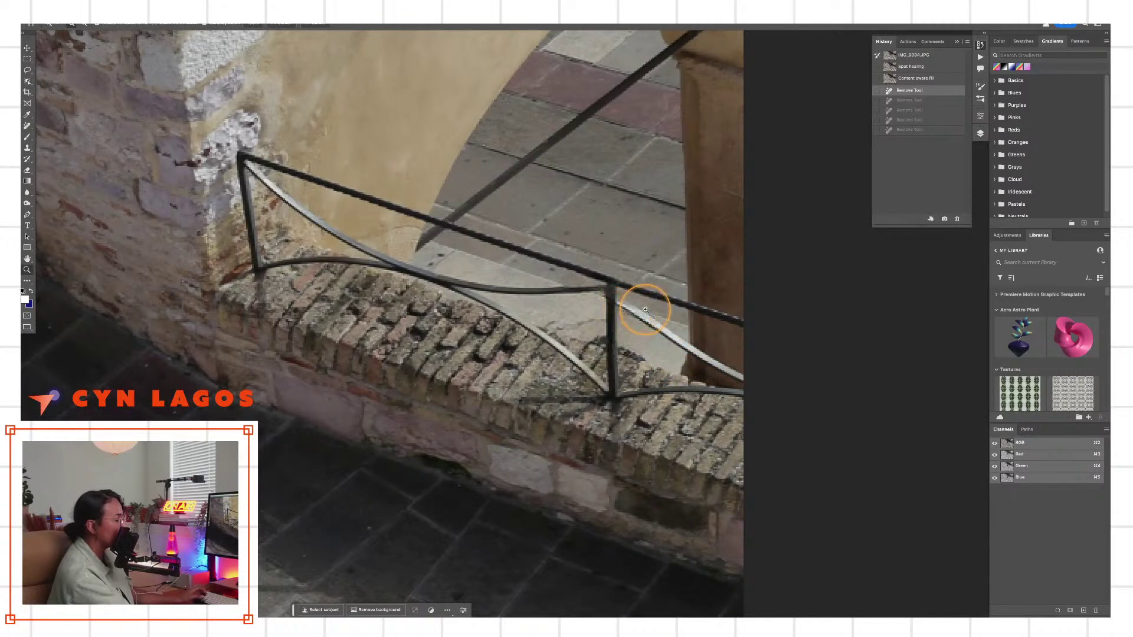
pyautogui.click(28, 126)
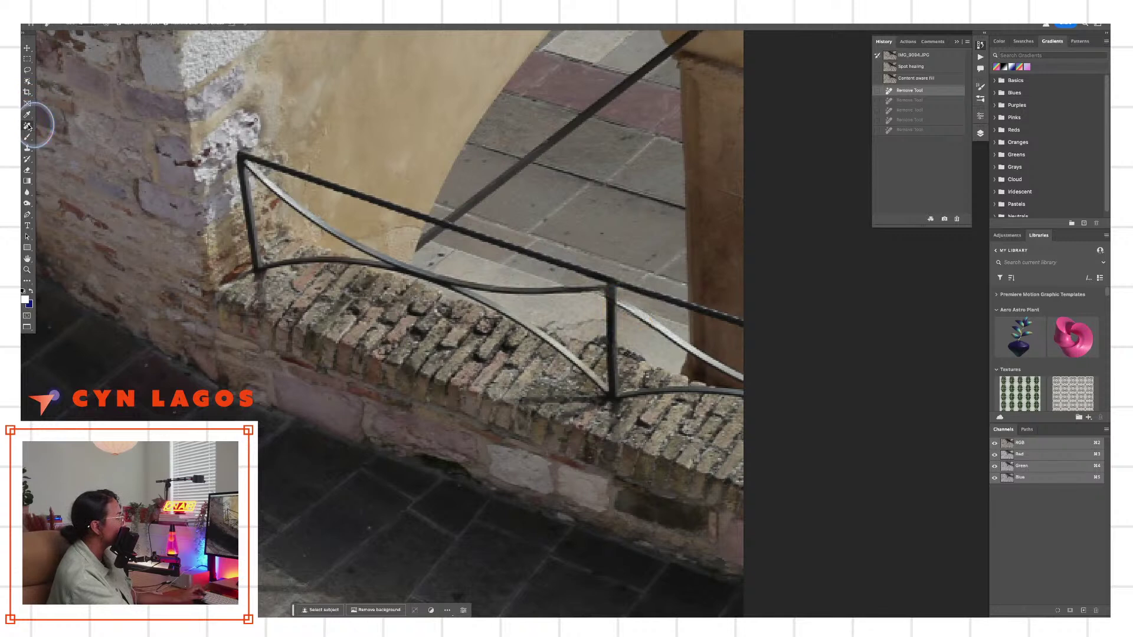
pyautogui.click(623, 301)
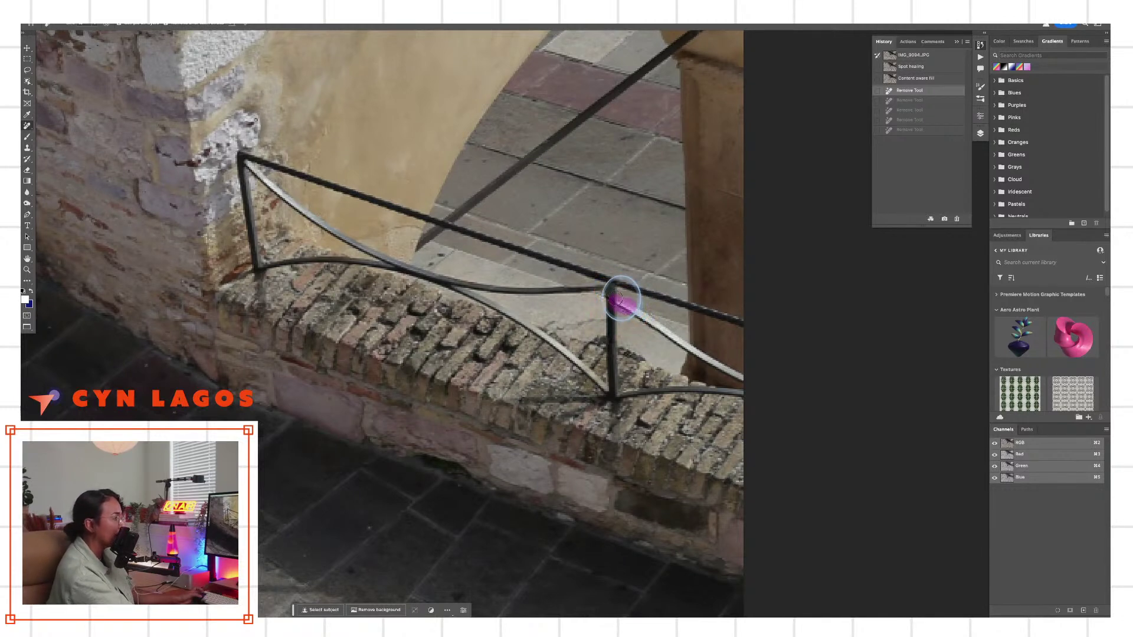
pyautogui.moveTo(625, 304); pyautogui.dragTo(617, 302)
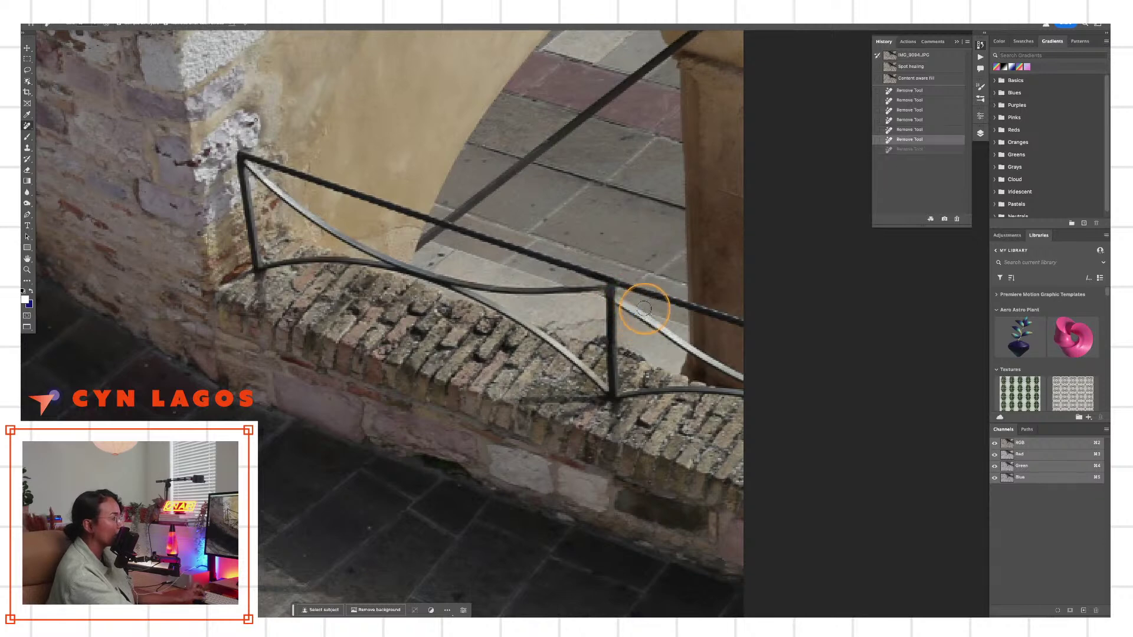
# Compare the Spot healing and Content aware fill snapshots with the original IMG_9094.JPG and the latest Remove Tool state
pyautogui.scroll(-3, 631, 314)
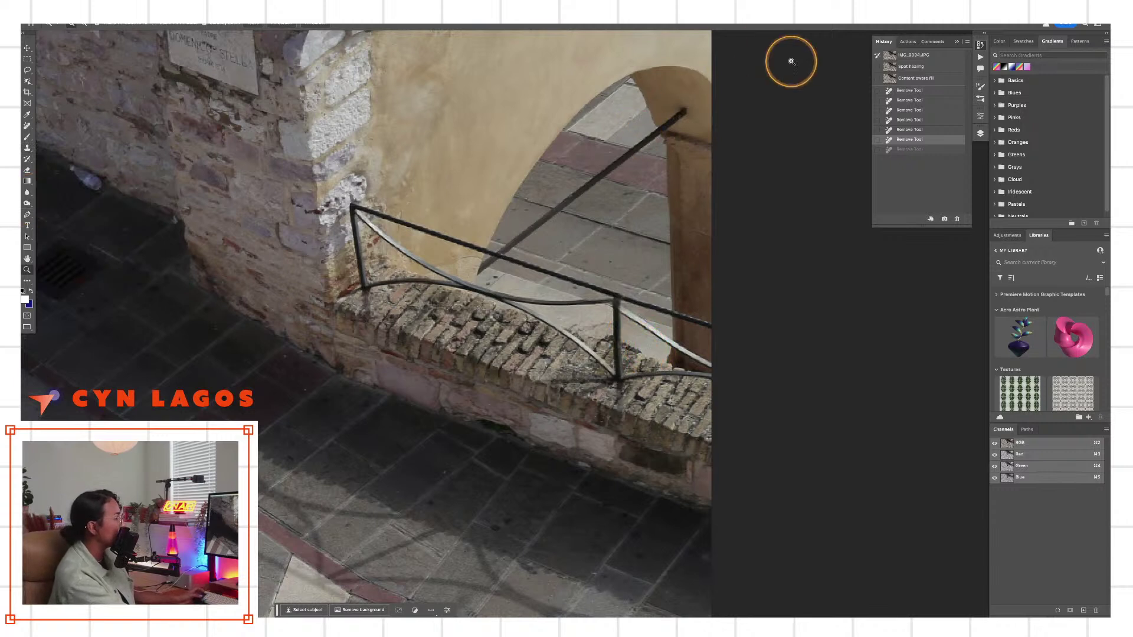
pyautogui.click(914, 66)
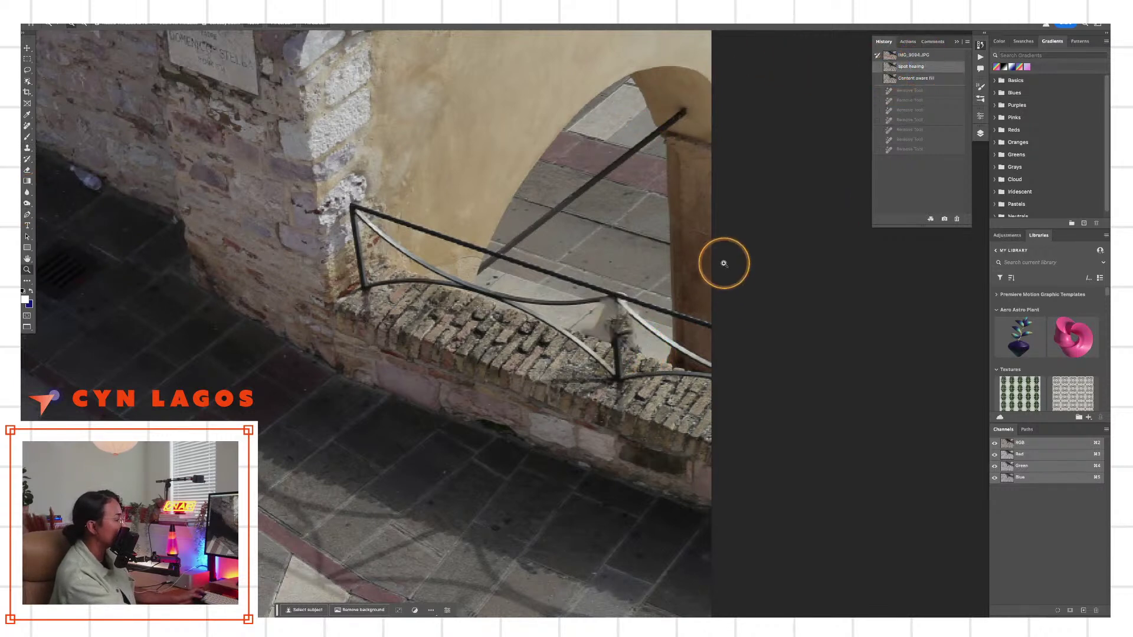
pyautogui.click(924, 78)
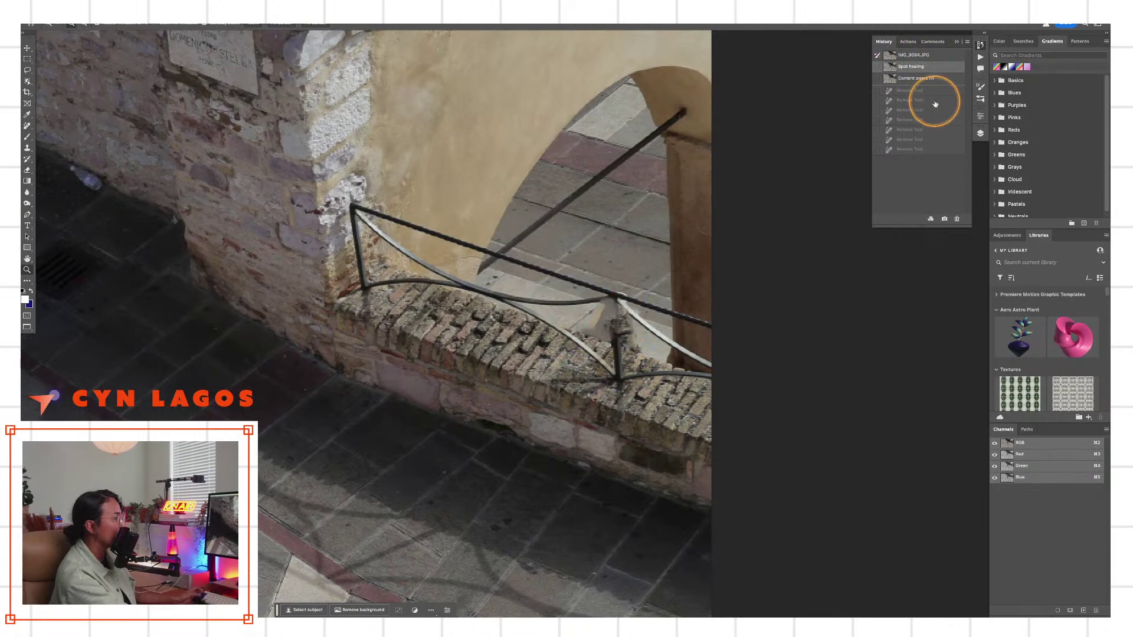
pyautogui.click(927, 79)
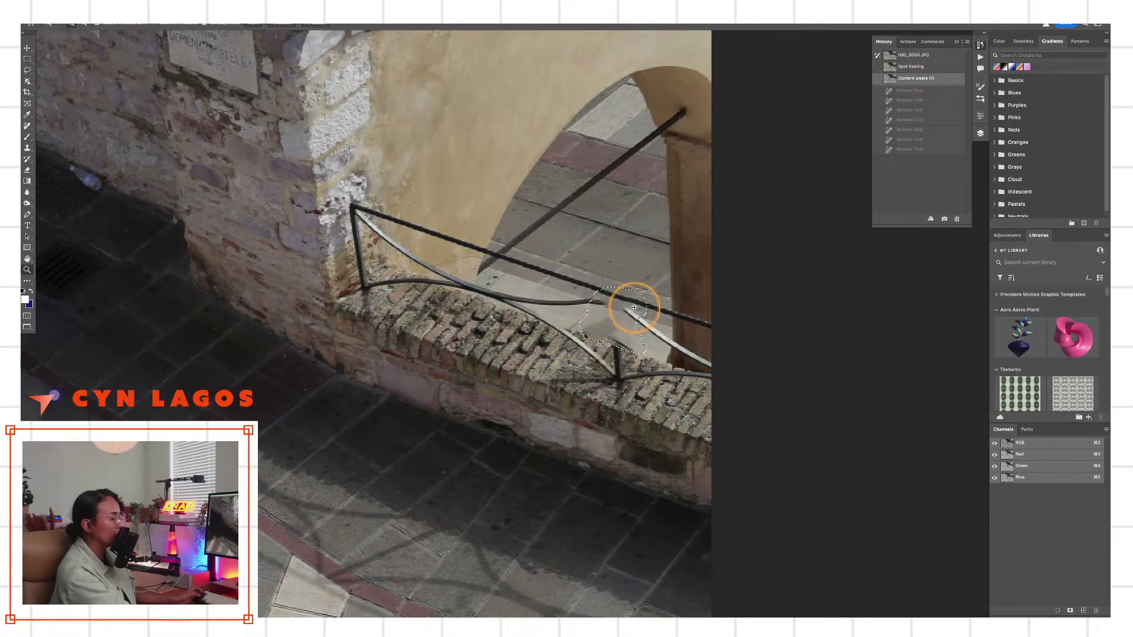
pyautogui.click(915, 55)
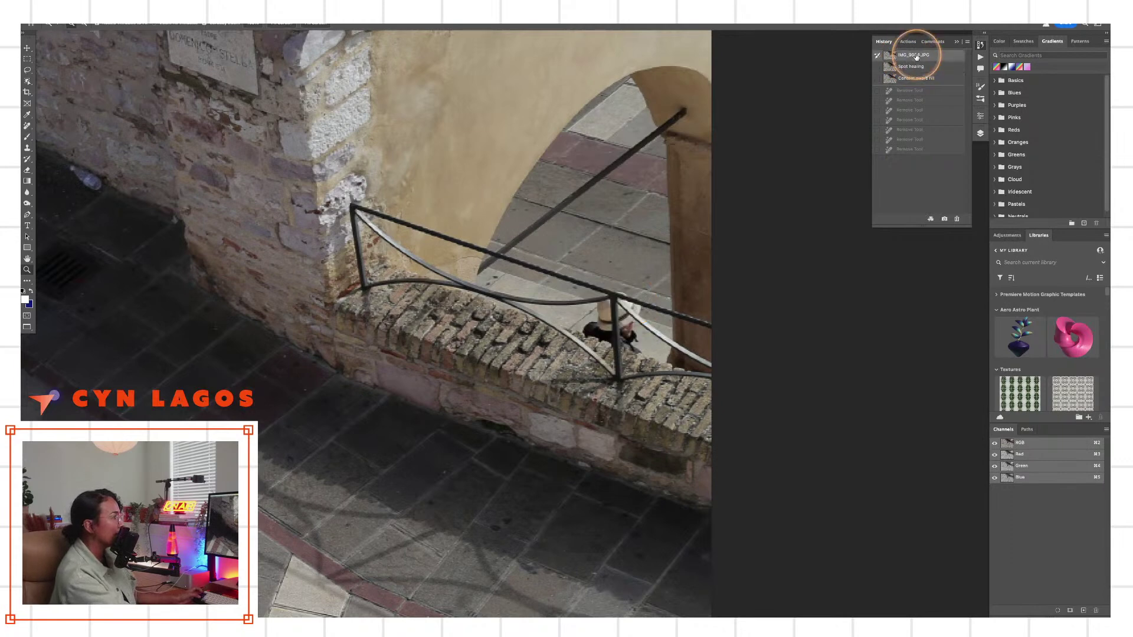
pyautogui.click(915, 78)
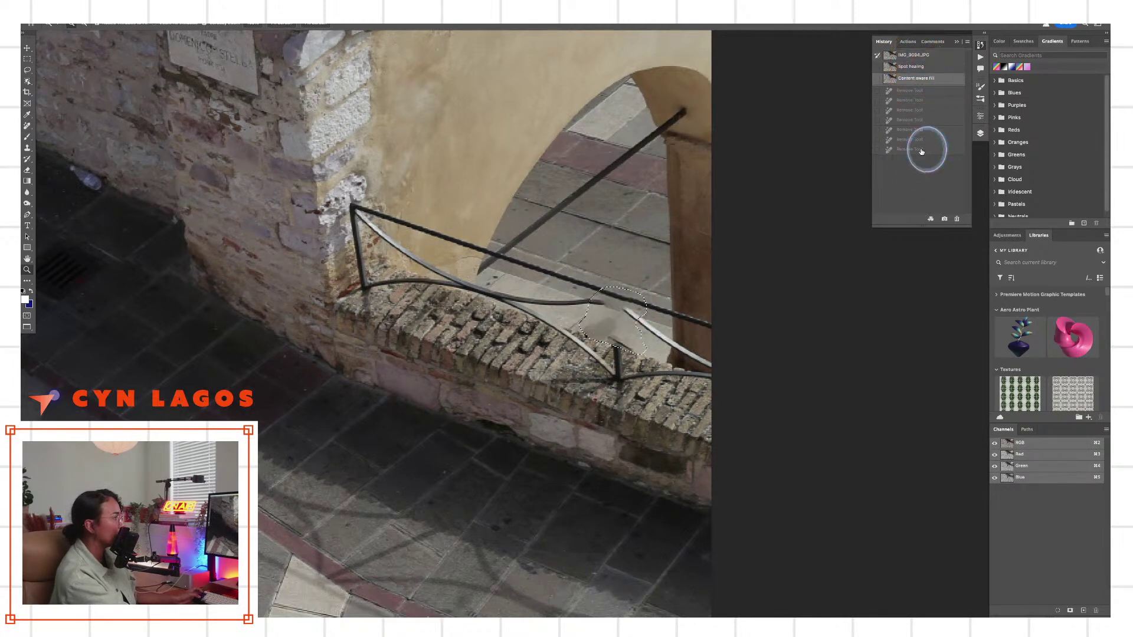
pyautogui.click(920, 149)
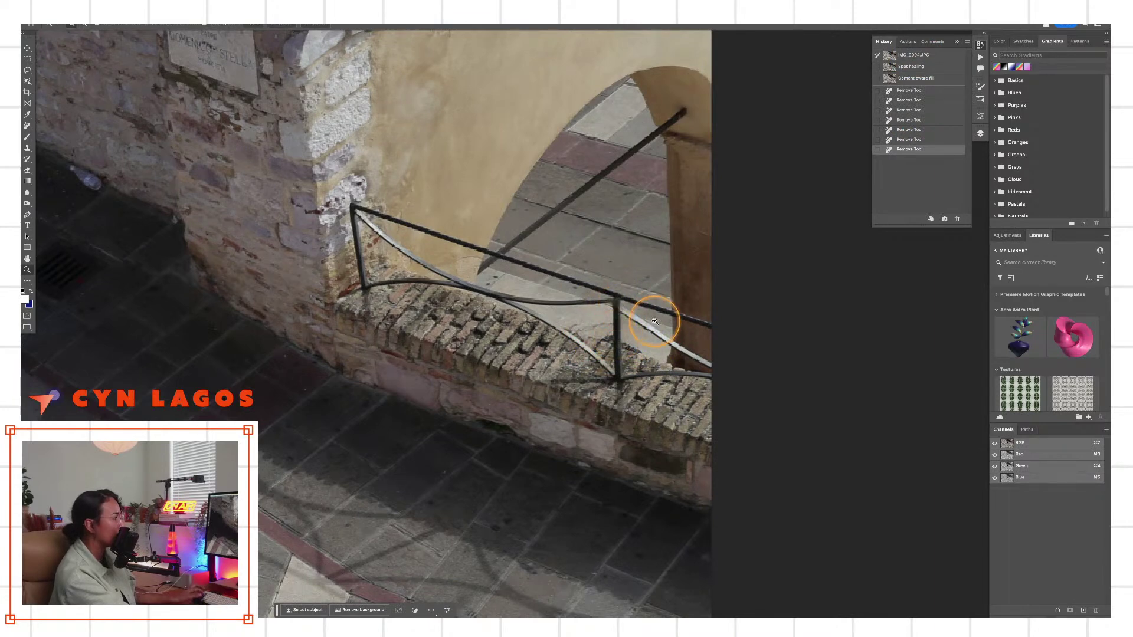
# Remove the plastic bottle at the foot of the wall and the nearby drain grate with the Remove Tool
pyautogui.scroll(-2, 562, 386)
pyautogui.hscroll(-5, 562, 387)
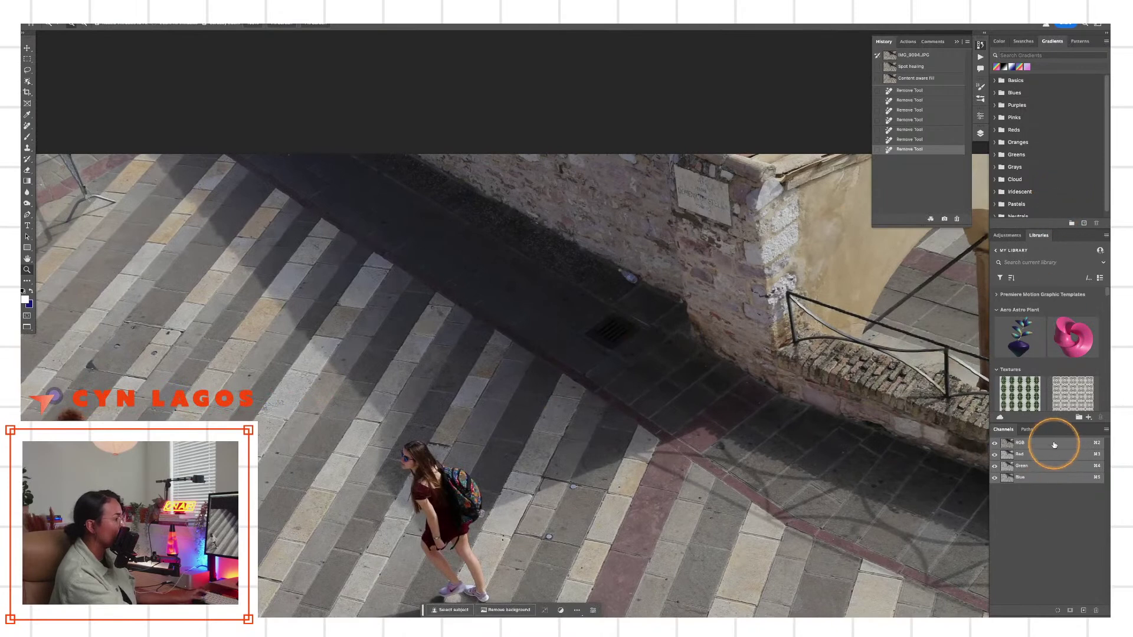
pyautogui.click(980, 133)
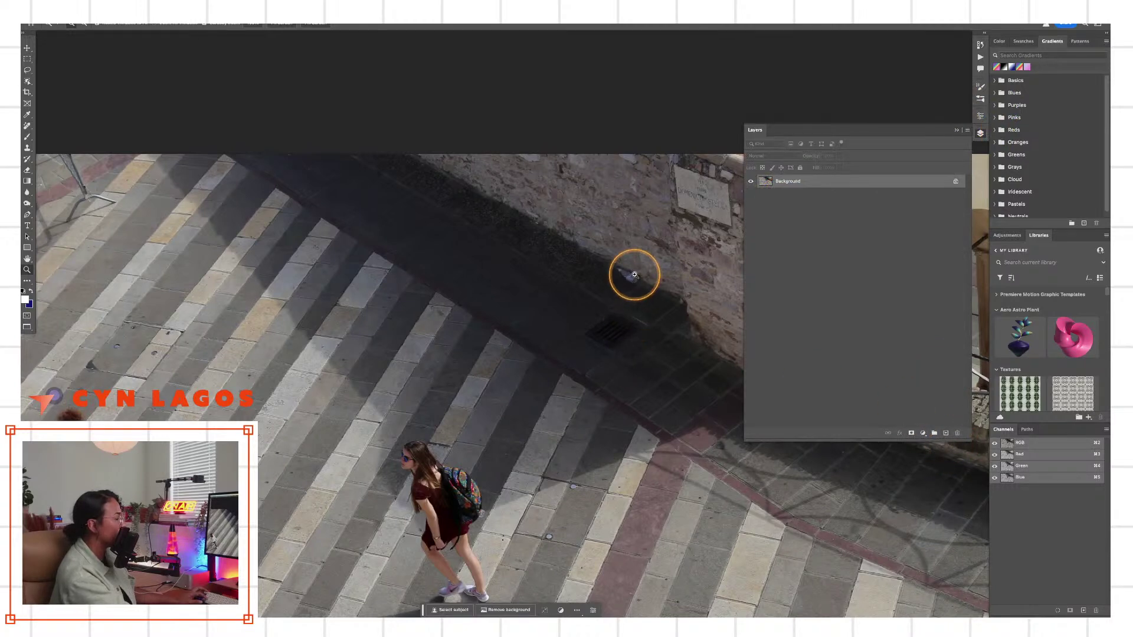
pyautogui.scroll(5, 635, 275)
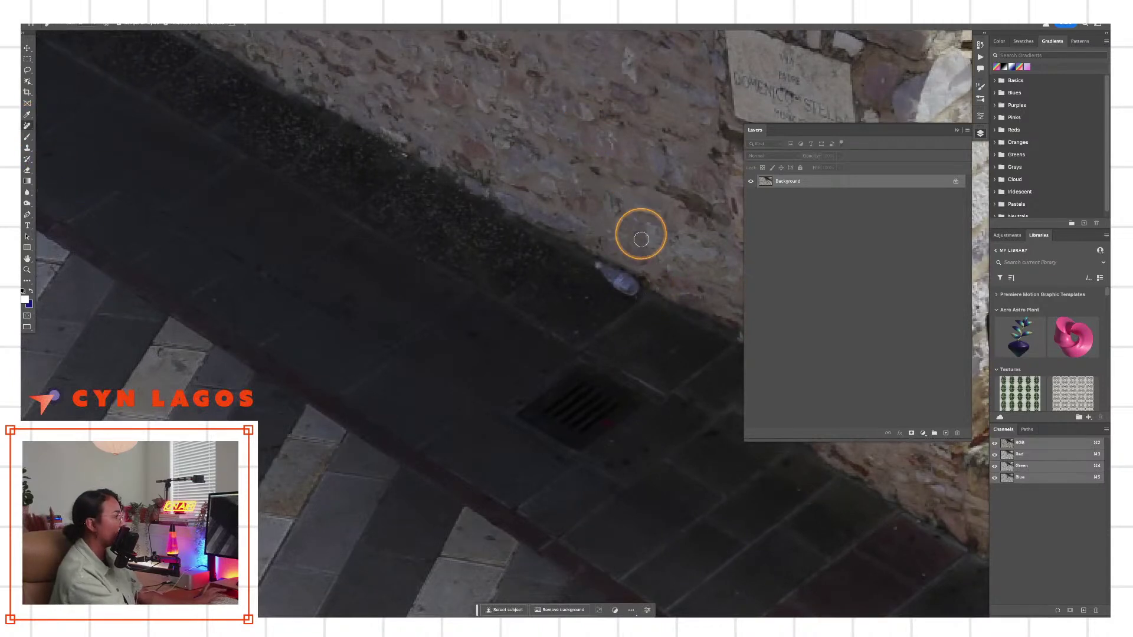
pyautogui.click(27, 125)
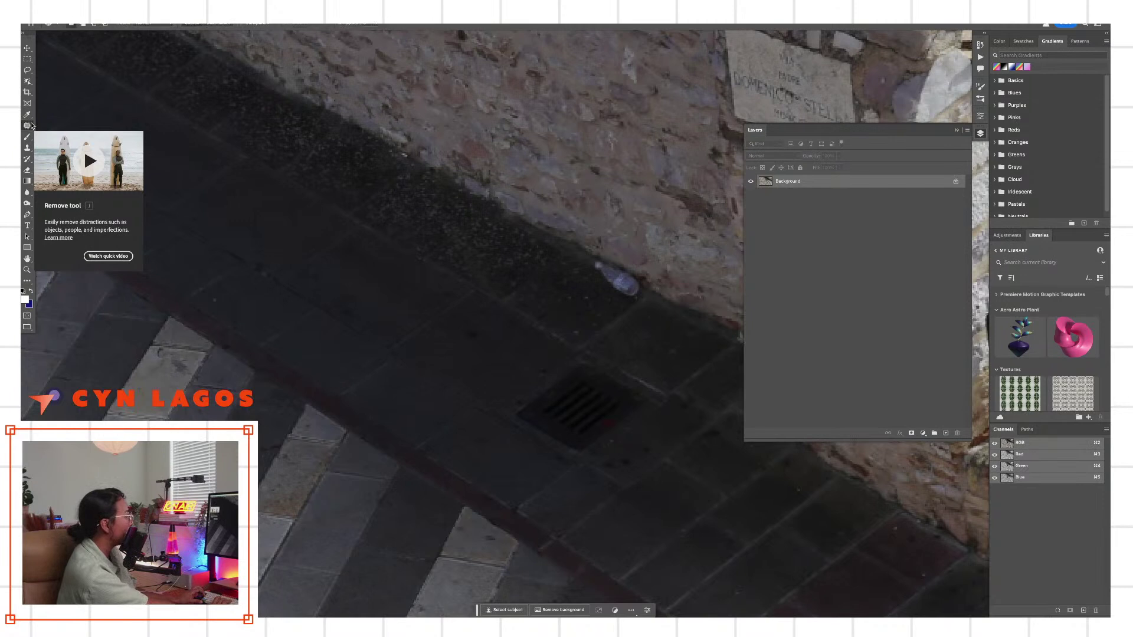
pyautogui.click(31, 125)
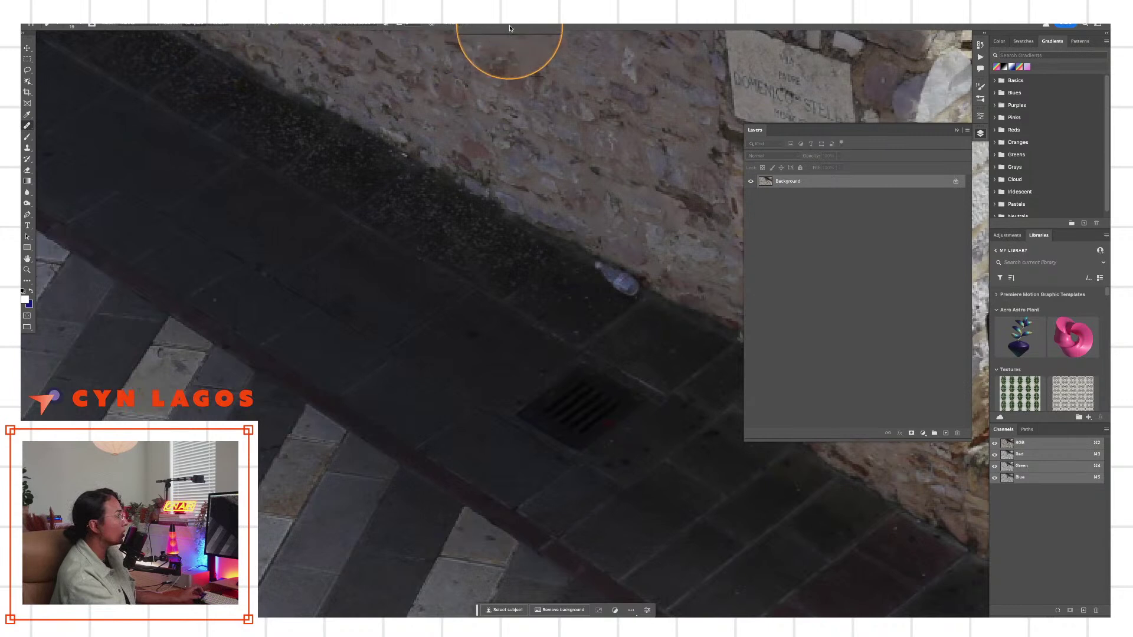
pyautogui.click(28, 125)
pyautogui.moveTo(28, 125); pyautogui.dragTo(64, 124)
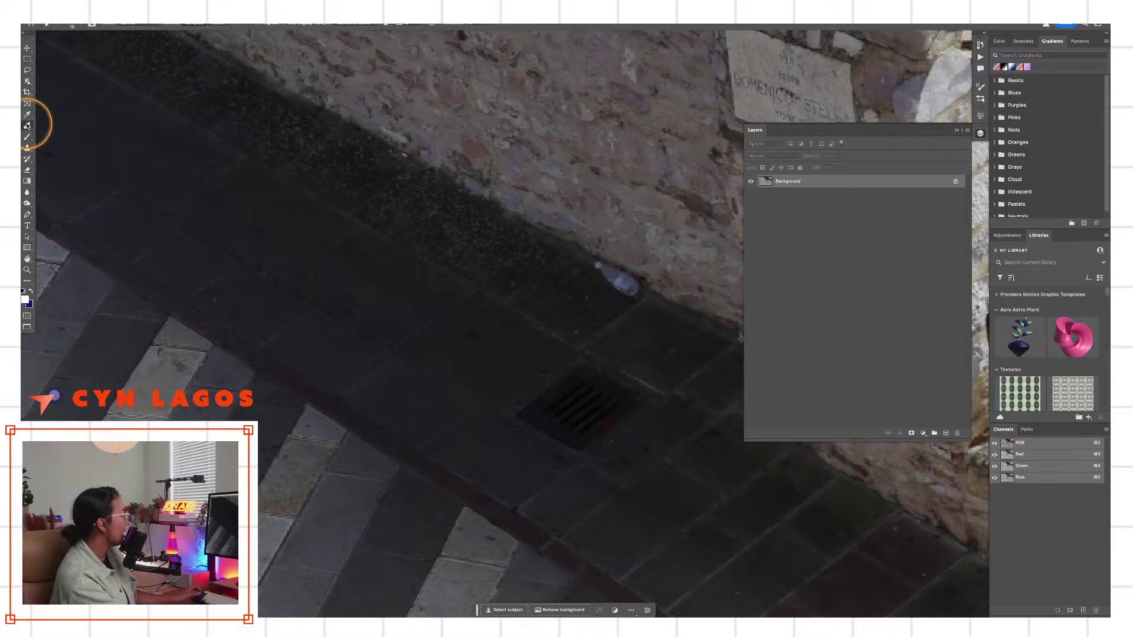
pyautogui.moveTo(27, 125)
pyautogui.mouseDown()
pyautogui.moveTo(58, 128)
pyautogui.moveTo(68, 154)
pyautogui.moveTo(65, 127)
pyautogui.mouseUp()
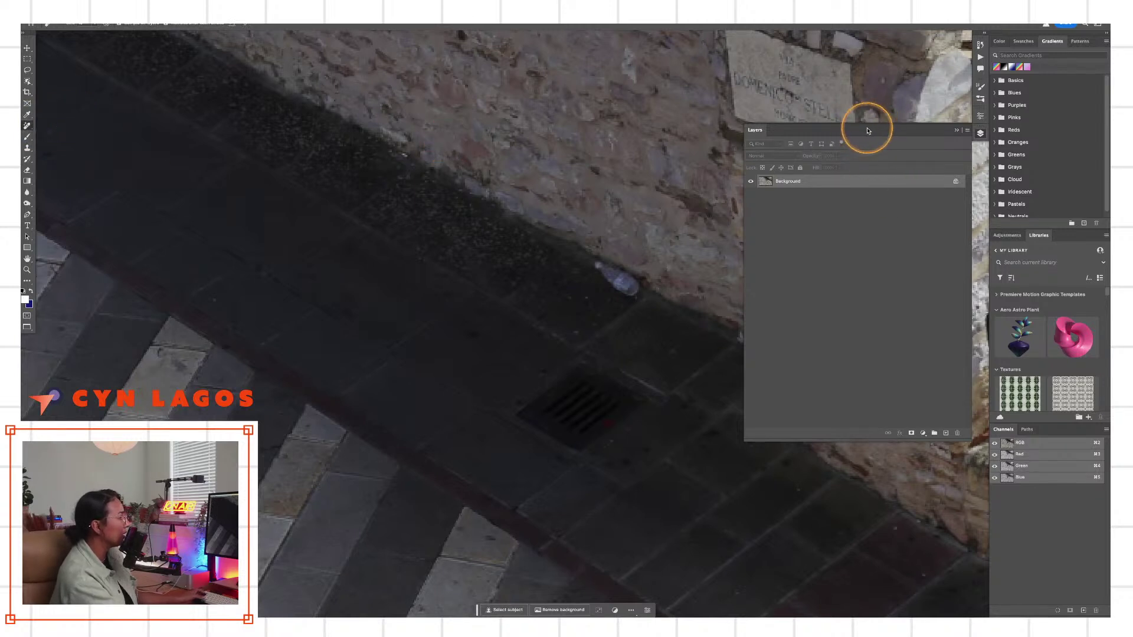
pyautogui.moveTo(640, 292)
pyautogui.mouseDown()
pyautogui.moveTo(610, 264)
pyautogui.moveTo(655, 286)
pyautogui.moveTo(609, 275)
pyautogui.moveTo(677, 277)
pyautogui.mouseUp()
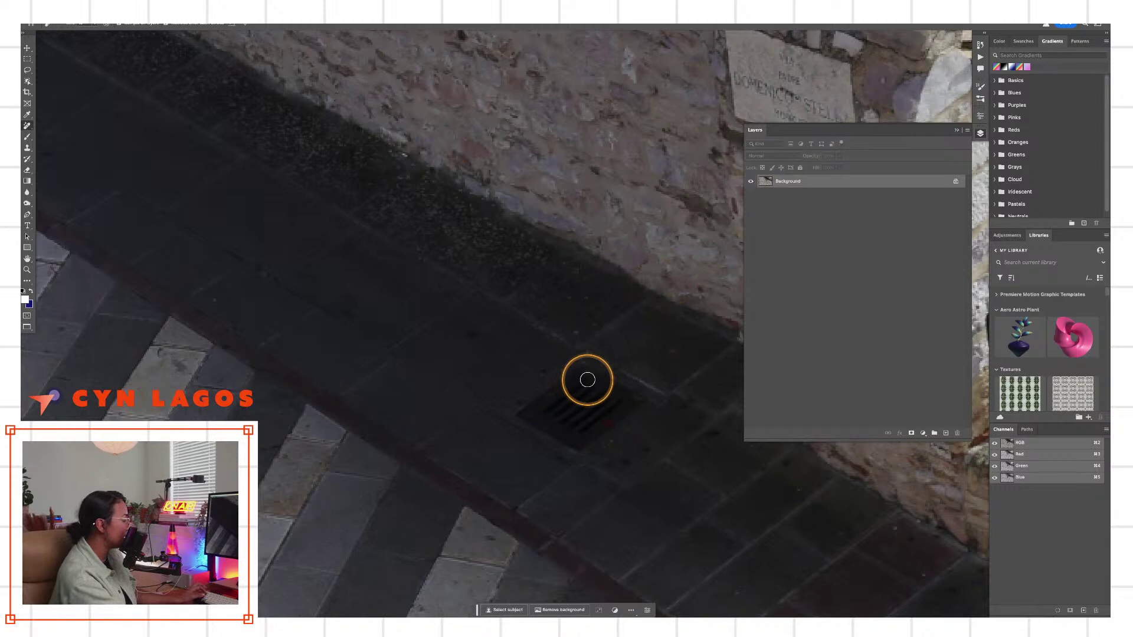
pyautogui.moveTo(644, 399)
pyautogui.mouseDown()
pyautogui.moveTo(580, 364)
pyautogui.moveTo(525, 413)
pyautogui.moveTo(565, 446)
pyautogui.moveTo(599, 440)
pyautogui.moveTo(632, 406)
pyautogui.moveTo(624, 389)
pyautogui.moveTo(590, 438)
pyautogui.moveTo(615, 397)
pyautogui.moveTo(610, 412)
pyautogui.moveTo(550, 420)
pyautogui.moveTo(586, 373)
pyautogui.moveTo(579, 402)
pyautogui.moveTo(604, 385)
pyautogui.mouseUp()
# Remove the small round spots from the striped paving above the person in the white cardigan with the Remove Tool
pyautogui.press('z')
pyautogui.keyDown('alt'); pyautogui.click(541, 296); pyautogui.keyUp('alt')
pyautogui.keyDown('alt'); pyautogui.click(366, 354); pyautogui.keyUp('alt')
pyautogui.moveTo(367, 354); pyautogui.dragTo(766, 263)
pyautogui.moveTo(336, 295); pyautogui.dragTo(405, 309)
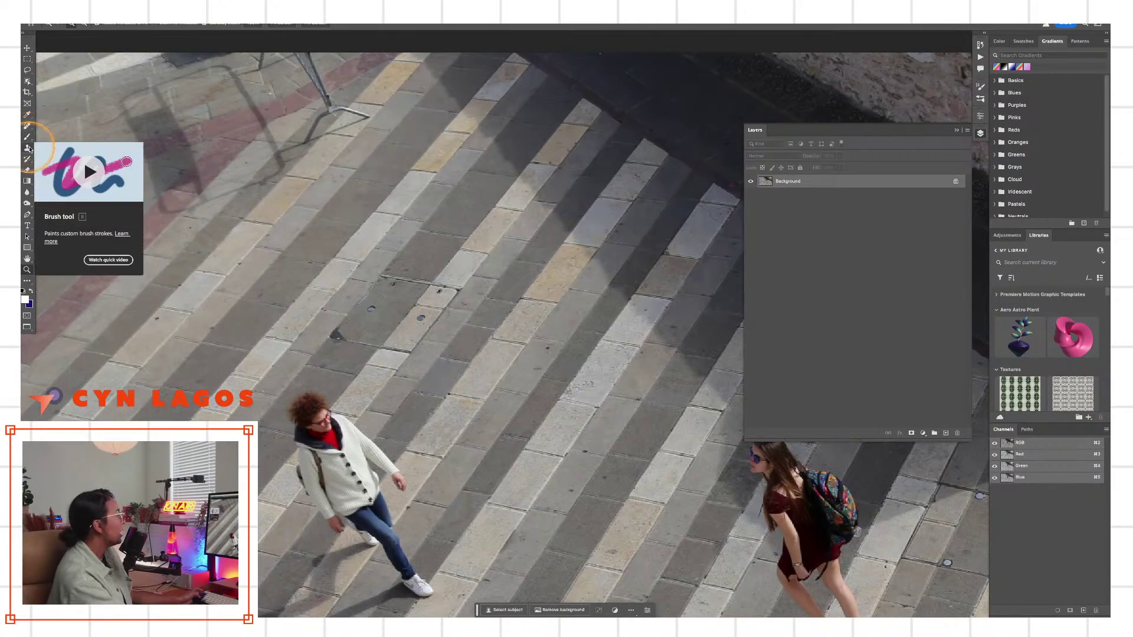
pyautogui.click(27, 125)
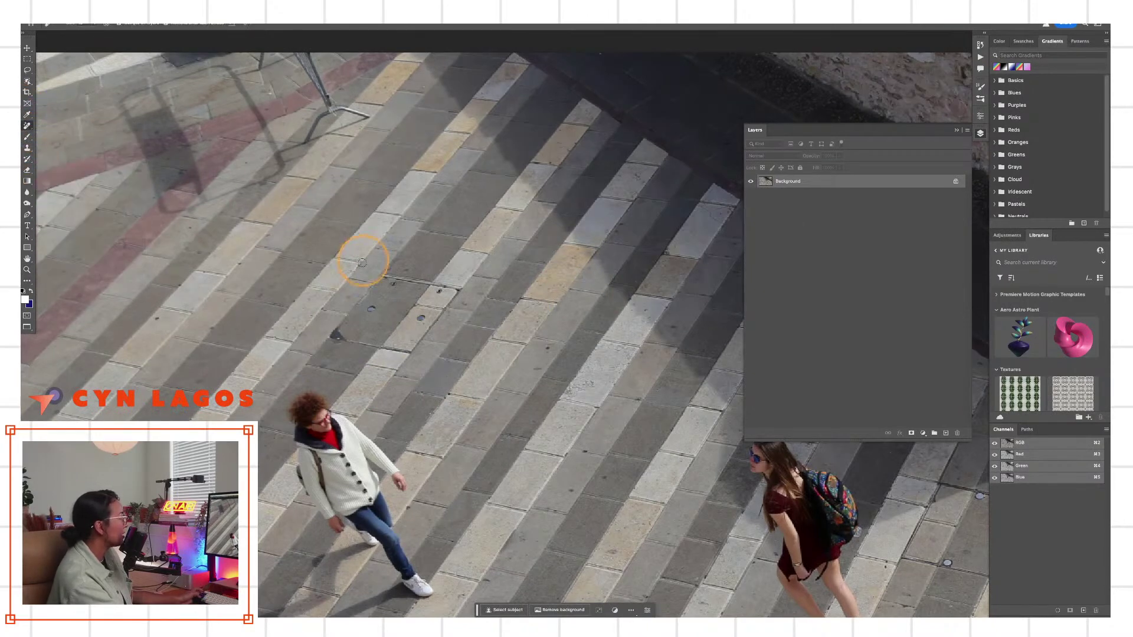
pyautogui.click(372, 308)
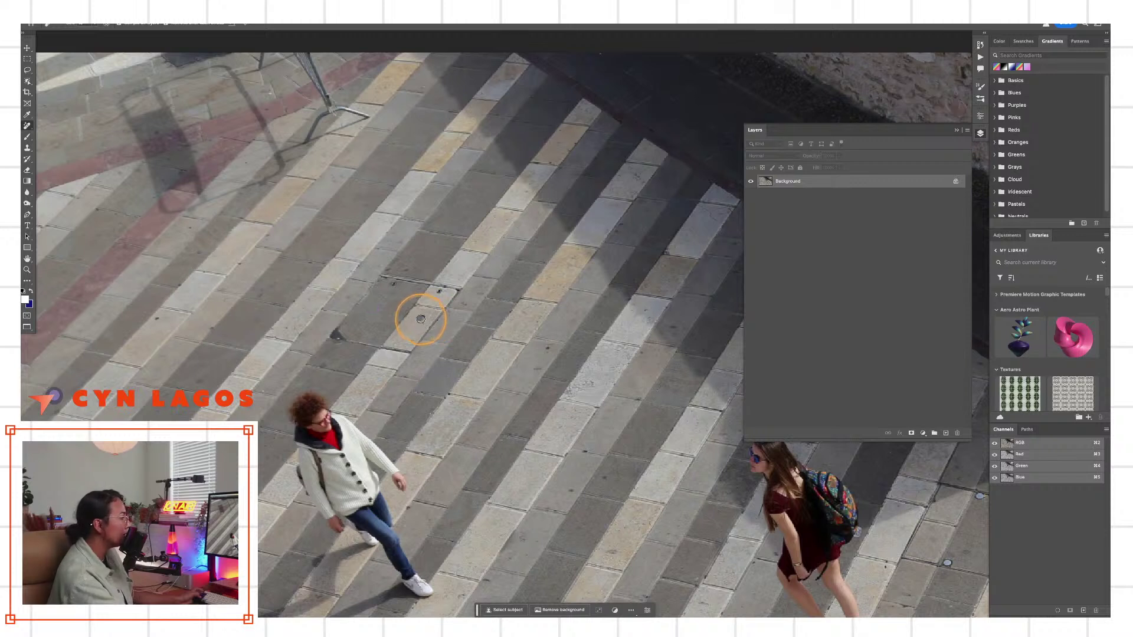
pyautogui.click(438, 291)
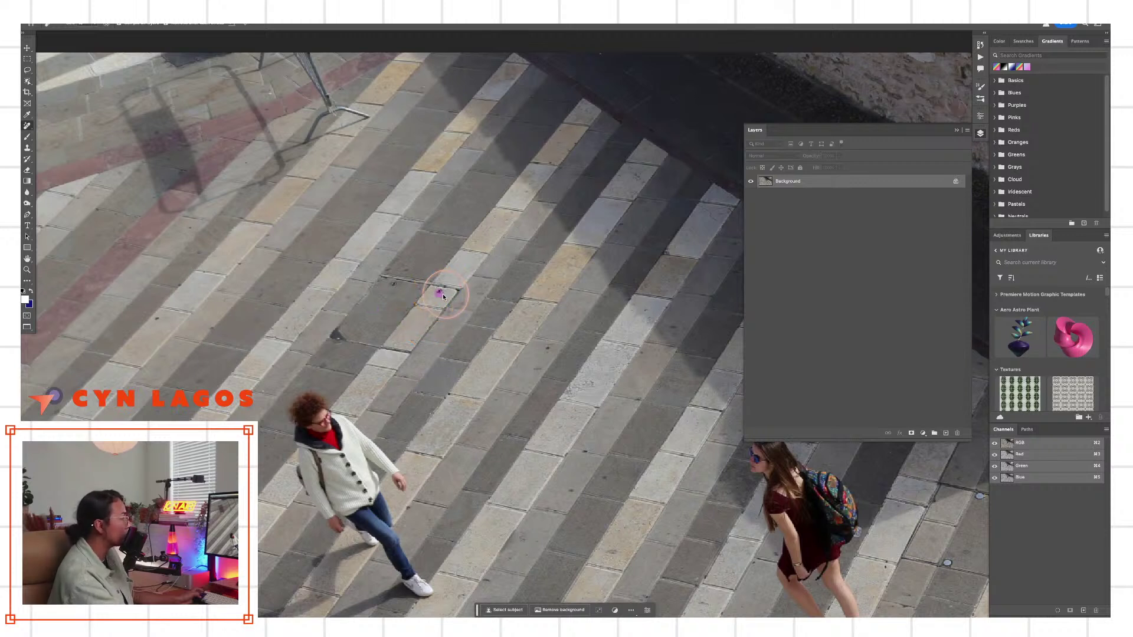
pyautogui.click(416, 264)
# Paint out the dark mark on the paving near the head of the person in the white cardigan with the Remove Tool
pyautogui.moveTo(366, 318); pyautogui.dragTo(400, 228)
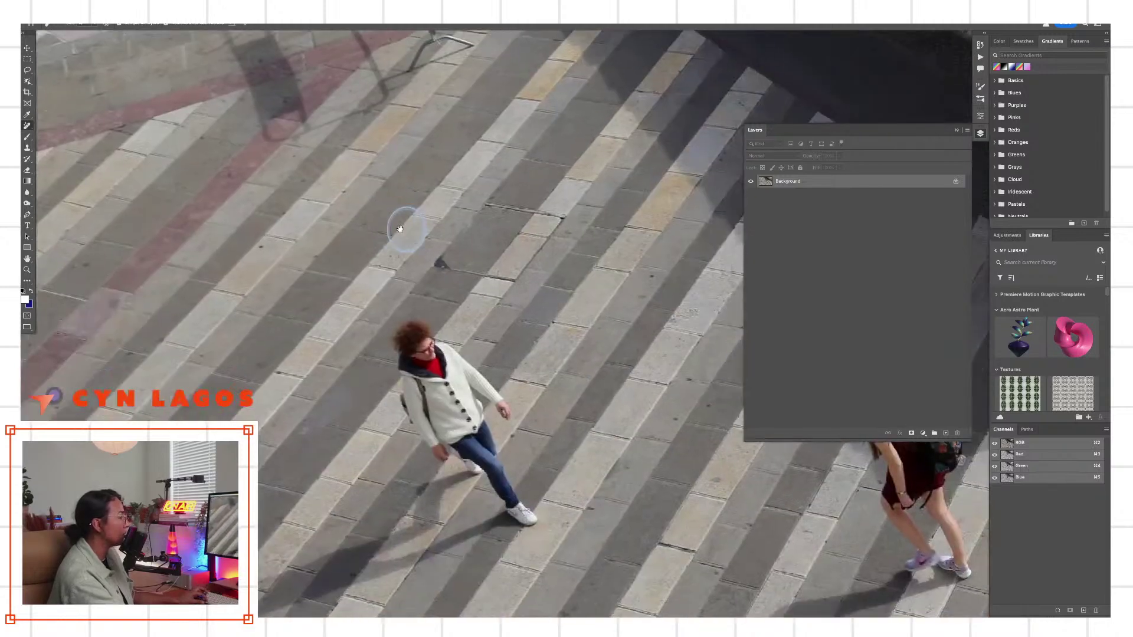
pyautogui.press(']')
pyautogui.press(']')
pyautogui.press(']')
pyautogui.scroll(-3, 519, 278)
pyautogui.scroll(-5, 531, 282)
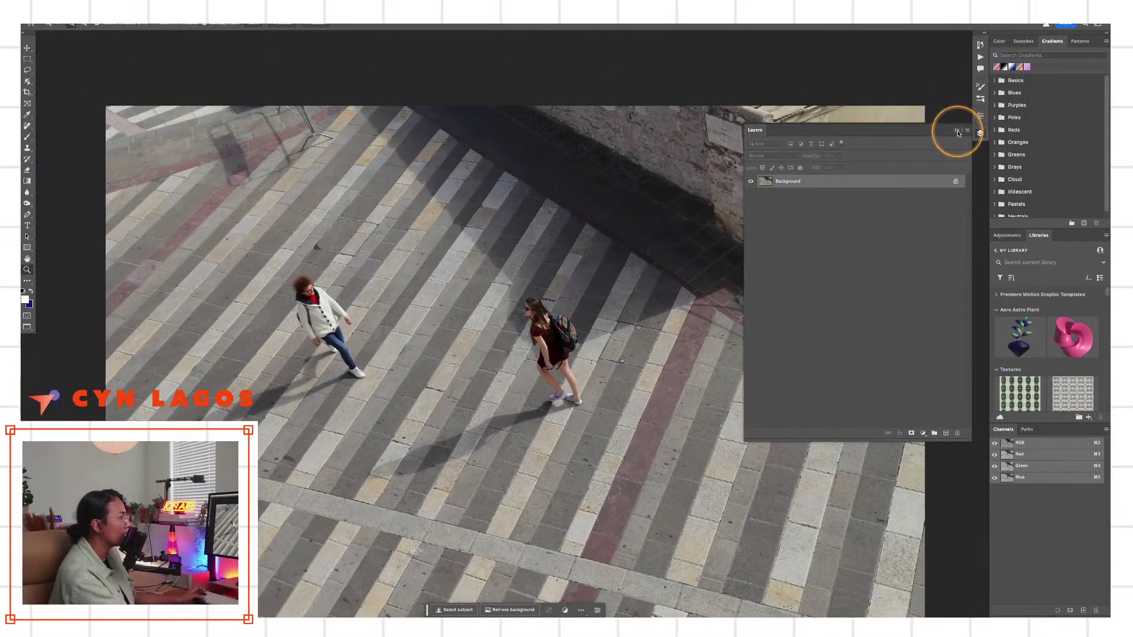
pyautogui.click(958, 130)
pyautogui.scroll(2, 481, 303)
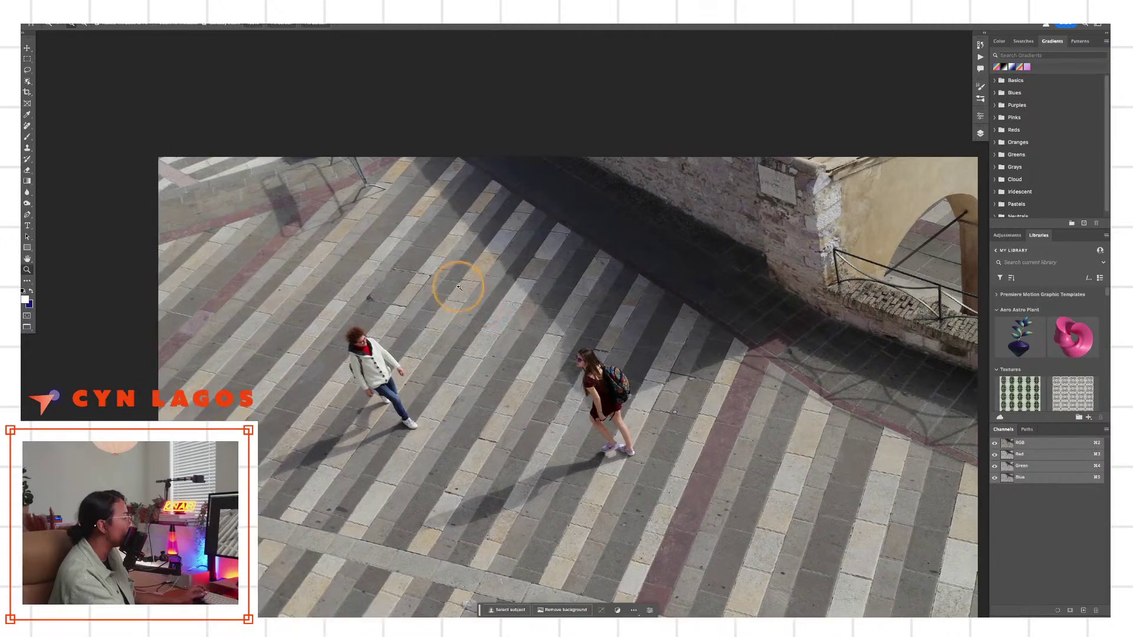
pyautogui.scroll(2, 379, 209)
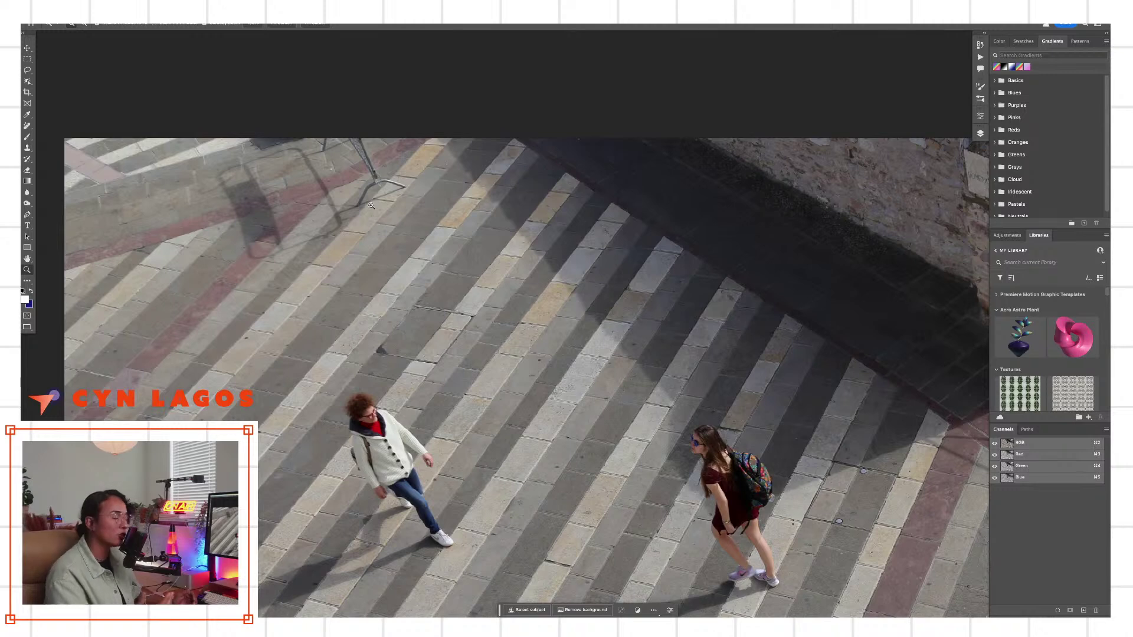
pyautogui.click(27, 125)
pyautogui.click(390, 189)
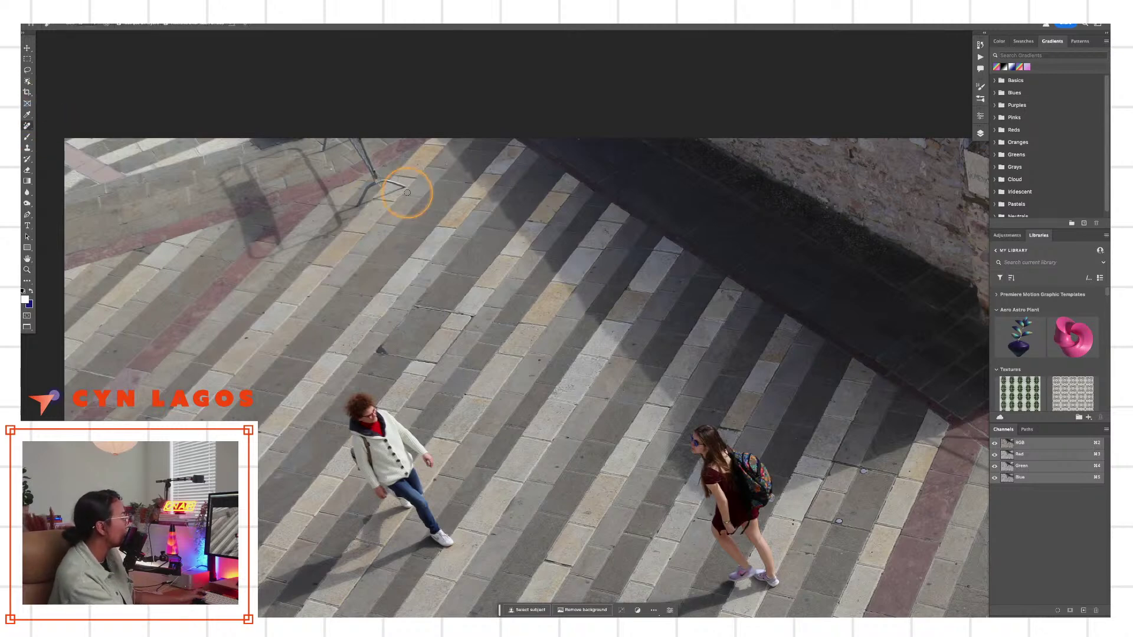
pyautogui.press('z')
pyautogui.click(341, 189)
pyautogui.click(28, 125)
pyautogui.moveTo(390, 401); pyautogui.dragTo(420, 404)
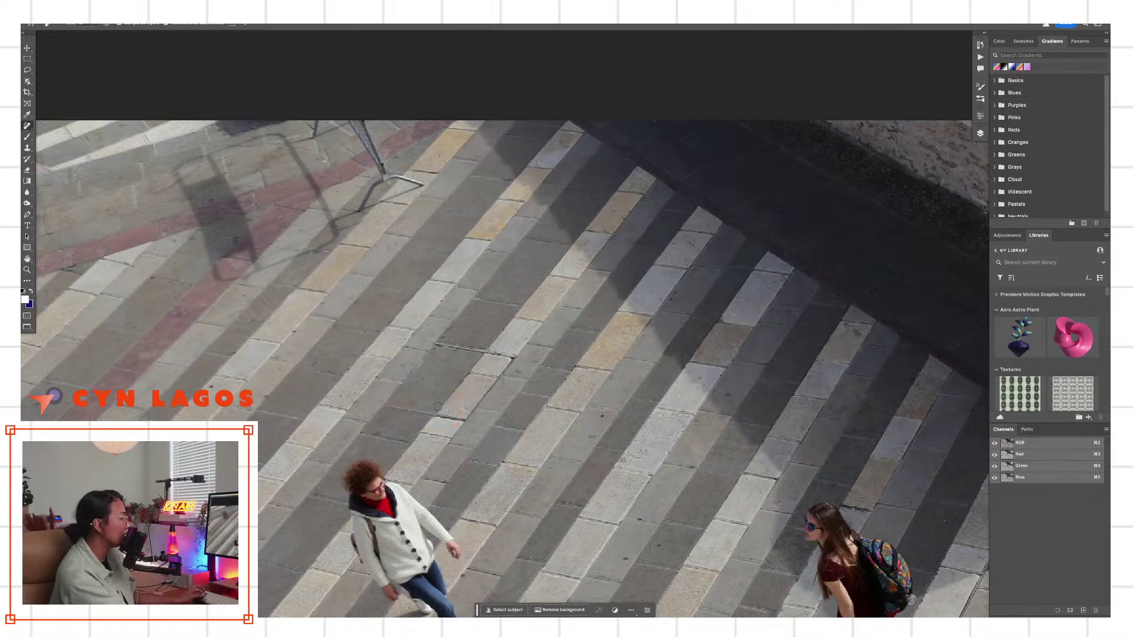
# Try to remove the chair's metal foot and the outline of its shadow on the paving with the Remove Tool
pyautogui.moveTo(400, 324)
pyautogui.mouseDown()
pyautogui.moveTo(498, 399)
pyautogui.moveTo(465, 303)
pyautogui.moveTo(475, 307)
pyautogui.mouseUp()
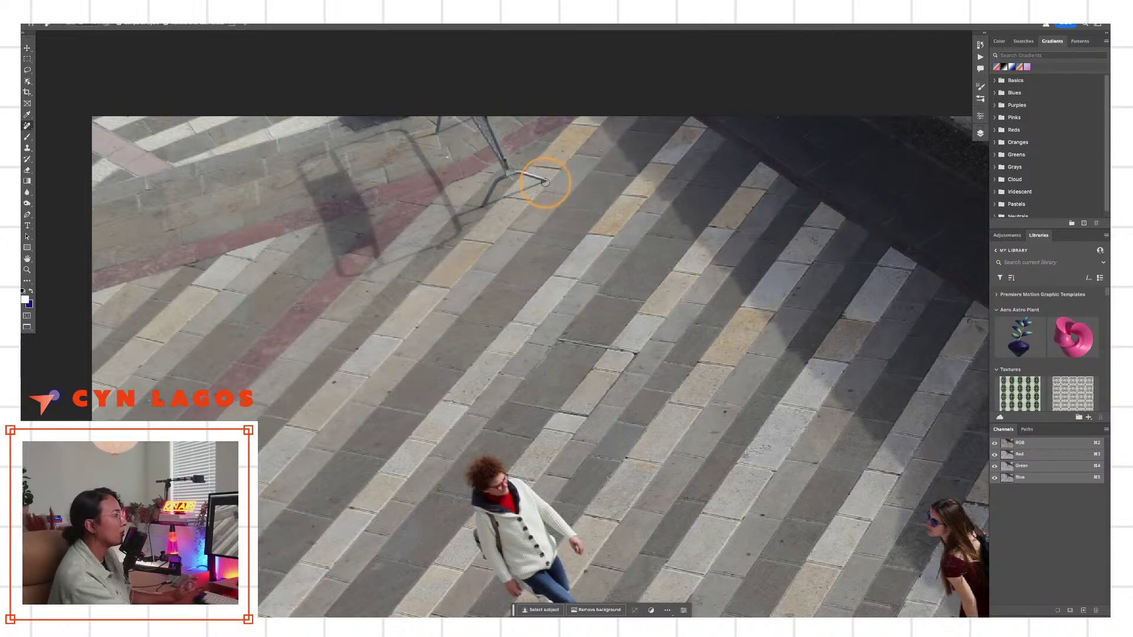
pyautogui.moveTo(546, 180)
pyautogui.mouseDown()
pyautogui.moveTo(508, 173)
pyautogui.moveTo(481, 204)
pyautogui.moveTo(540, 185)
pyautogui.moveTo(458, 214)
pyautogui.moveTo(463, 225)
pyautogui.moveTo(438, 245)
pyautogui.moveTo(353, 269)
pyautogui.moveTo(335, 254)
pyautogui.moveTo(308, 167)
pyautogui.moveTo(395, 131)
pyautogui.moveTo(416, 140)
pyautogui.moveTo(457, 221)
pyautogui.moveTo(377, 237)
pyautogui.moveTo(387, 242)
pyautogui.mouseUp()
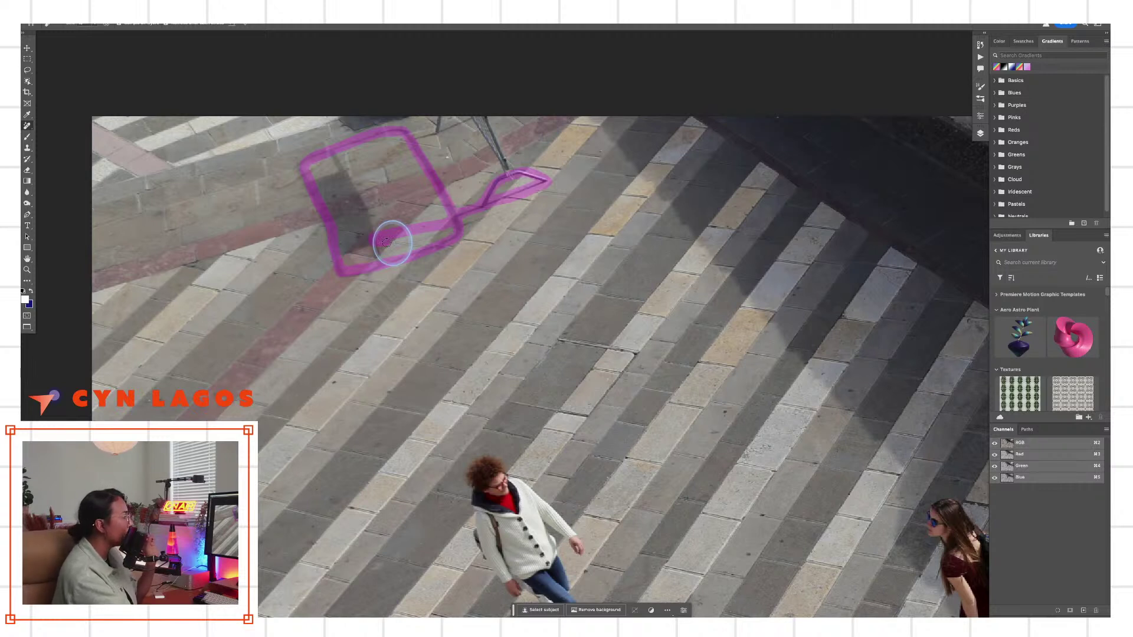
pyautogui.moveTo(386, 243); pyautogui.dragTo(408, 238)
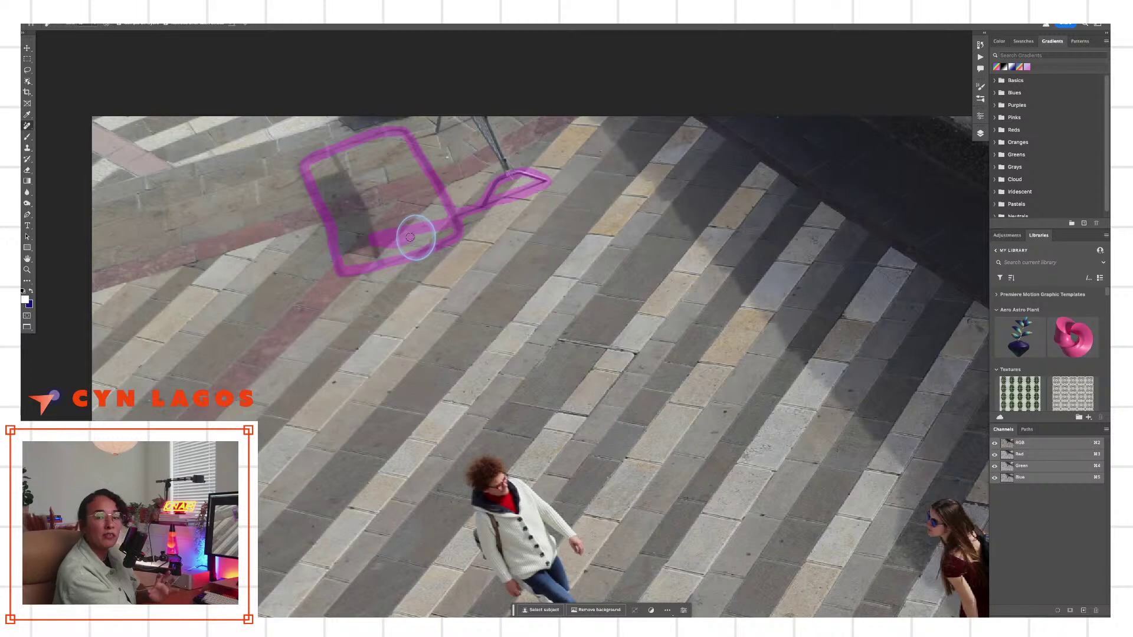
pyautogui.moveTo(411, 237)
pyautogui.mouseDown()
pyautogui.moveTo(436, 228)
pyautogui.moveTo(451, 241)
pyautogui.moveTo(393, 256)
pyautogui.moveTo(365, 243)
pyautogui.moveTo(358, 212)
pyautogui.moveTo(380, 162)
pyautogui.mouseUp()
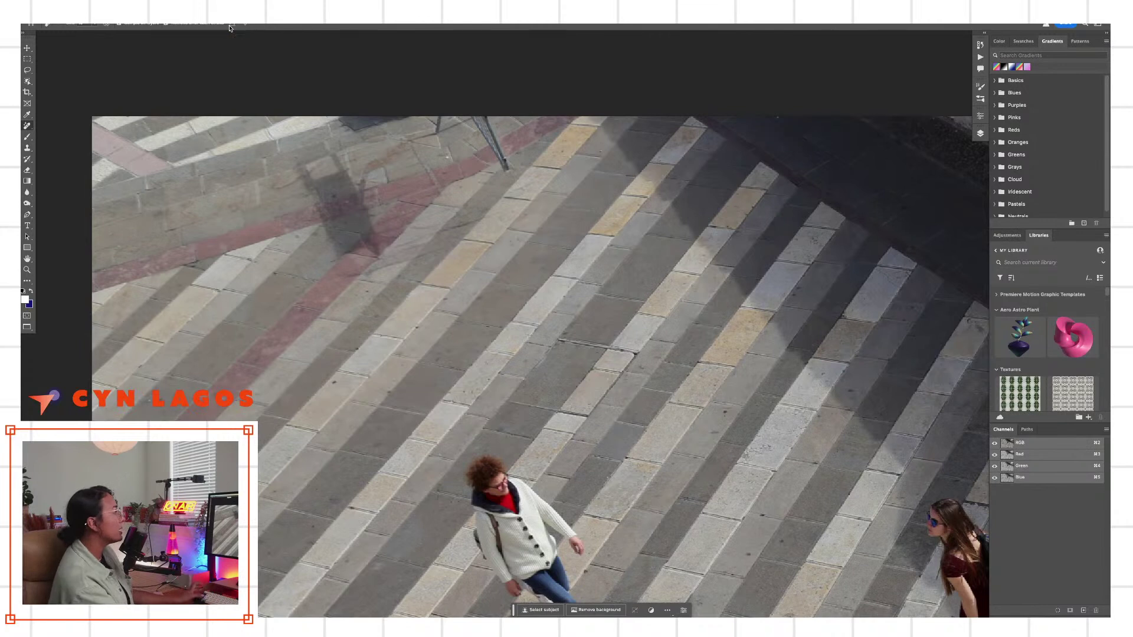
# Undo the Remove Tool stroke over the chair's foot and shadow after checking the area up close
pyautogui.press('super+z')
pyautogui.moveTo(485, 205)
pyautogui.mouseDown()
pyautogui.moveTo(363, 166)
pyautogui.moveTo(393, 202)
pyautogui.moveTo(515, 206)
pyautogui.moveTo(502, 218)
pyautogui.moveTo(403, 210)
pyautogui.moveTo(454, 231)
pyautogui.moveTo(425, 184)
pyautogui.moveTo(515, 291)
pyautogui.mouseUp()
pyautogui.click(518, 207)
pyautogui.click(425, 213)
pyautogui.click(425, 213)
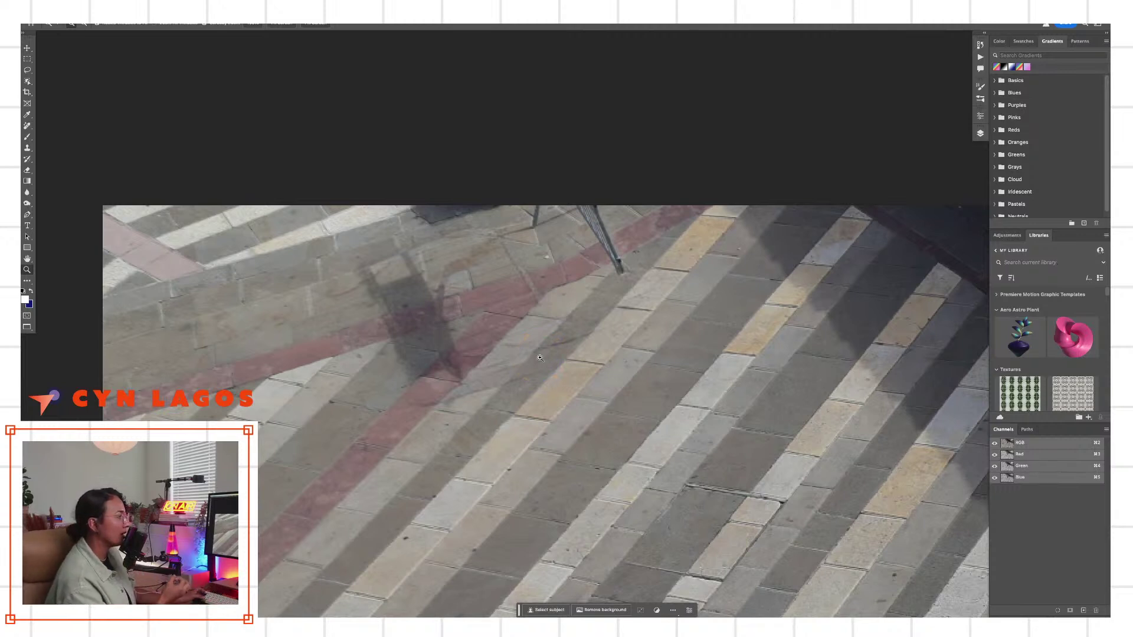
pyautogui.press('super+z')
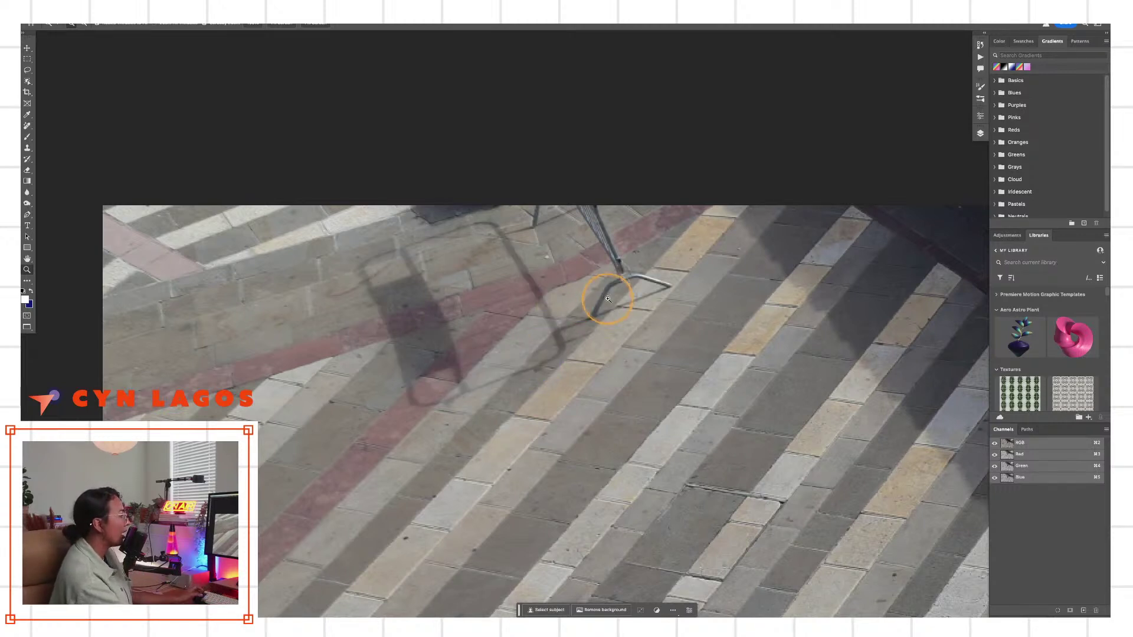
# Paint over the whole chair shadow, the chair's metal legs and the foot on the paving with the Remove Tool
pyautogui.click(27, 126)
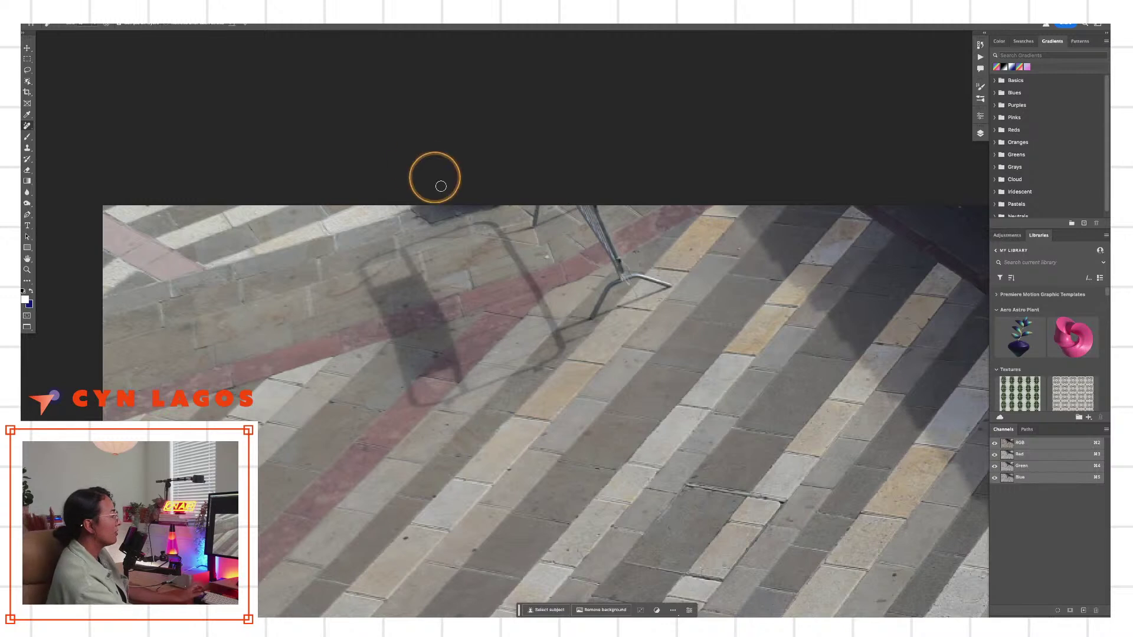
pyautogui.moveTo(616, 392); pyautogui.dragTo(605, 351)
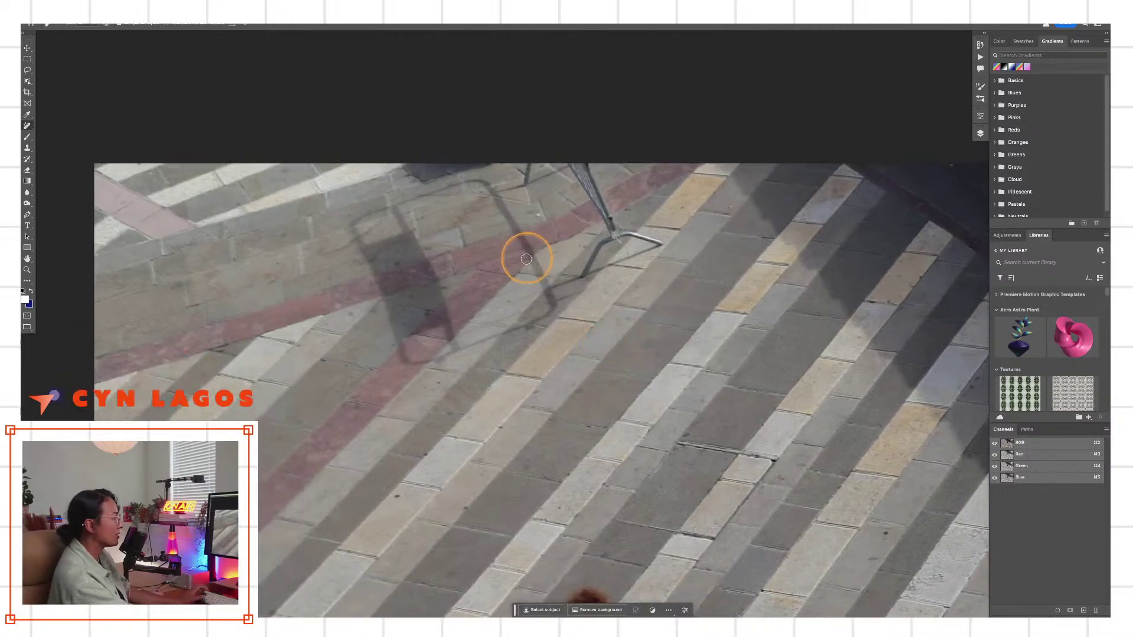
pyautogui.moveTo(651, 248); pyautogui.dragTo(543, 290)
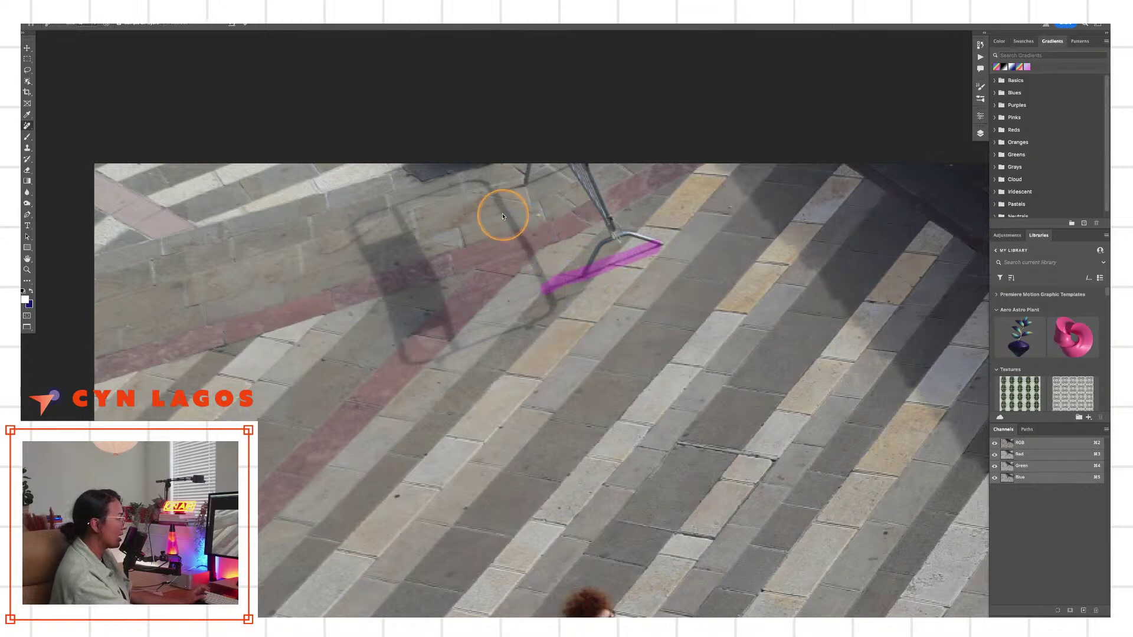
pyautogui.moveTo(485, 177); pyautogui.dragTo(507, 218)
pyautogui.moveTo(536, 273)
pyautogui.mouseDown()
pyautogui.moveTo(555, 307)
pyautogui.moveTo(546, 319)
pyautogui.moveTo(411, 361)
pyautogui.moveTo(395, 328)
pyautogui.mouseUp()
pyautogui.moveTo(371, 269)
pyautogui.mouseDown()
pyautogui.moveTo(353, 233)
pyautogui.moveTo(391, 210)
pyautogui.mouseUp()
pyautogui.moveTo(453, 189)
pyautogui.mouseDown()
pyautogui.moveTo(492, 183)
pyautogui.moveTo(436, 282)
pyautogui.moveTo(453, 353)
pyautogui.moveTo(408, 337)
pyautogui.moveTo(448, 314)
pyautogui.moveTo(406, 233)
pyautogui.moveTo(365, 255)
pyautogui.moveTo(400, 245)
pyautogui.moveTo(380, 264)
pyautogui.moveTo(386, 290)
pyautogui.moveTo(411, 243)
pyautogui.moveTo(420, 251)
pyautogui.moveTo(395, 324)
pyautogui.moveTo(536, 270)
pyautogui.moveTo(416, 295)
pyautogui.moveTo(525, 264)
pyautogui.moveTo(445, 293)
pyautogui.moveTo(488, 279)
pyautogui.moveTo(505, 293)
pyautogui.moveTo(458, 324)
pyautogui.mouseUp()
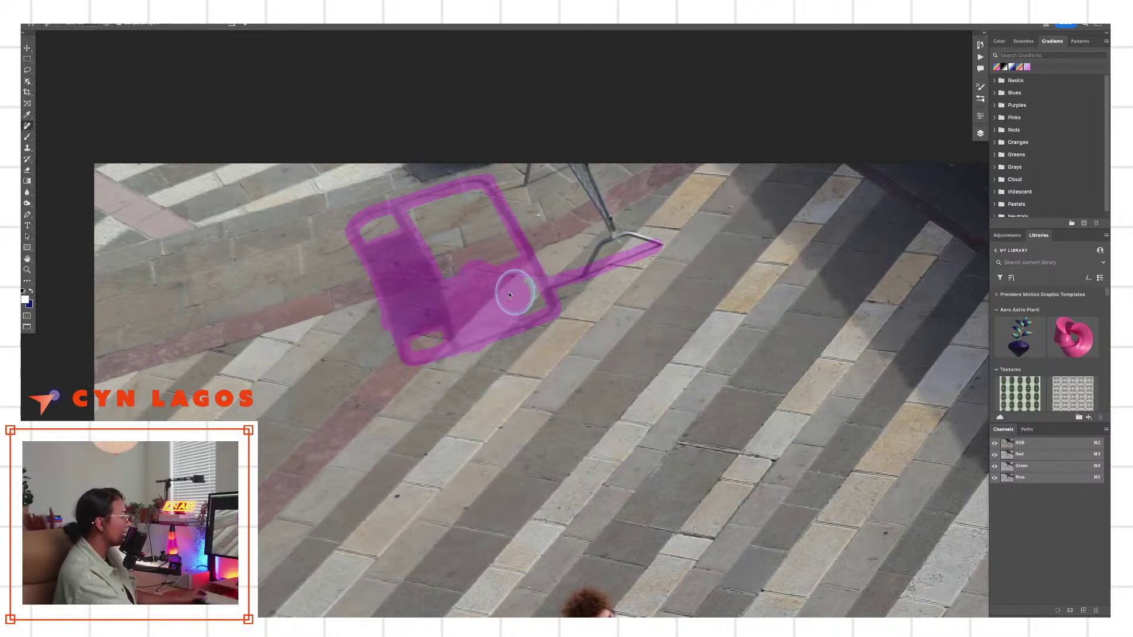
pyautogui.moveTo(533, 306)
pyautogui.mouseDown()
pyautogui.moveTo(533, 283)
pyautogui.moveTo(455, 224)
pyautogui.moveTo(446, 258)
pyautogui.moveTo(413, 210)
pyautogui.moveTo(483, 204)
pyautogui.mouseUp()
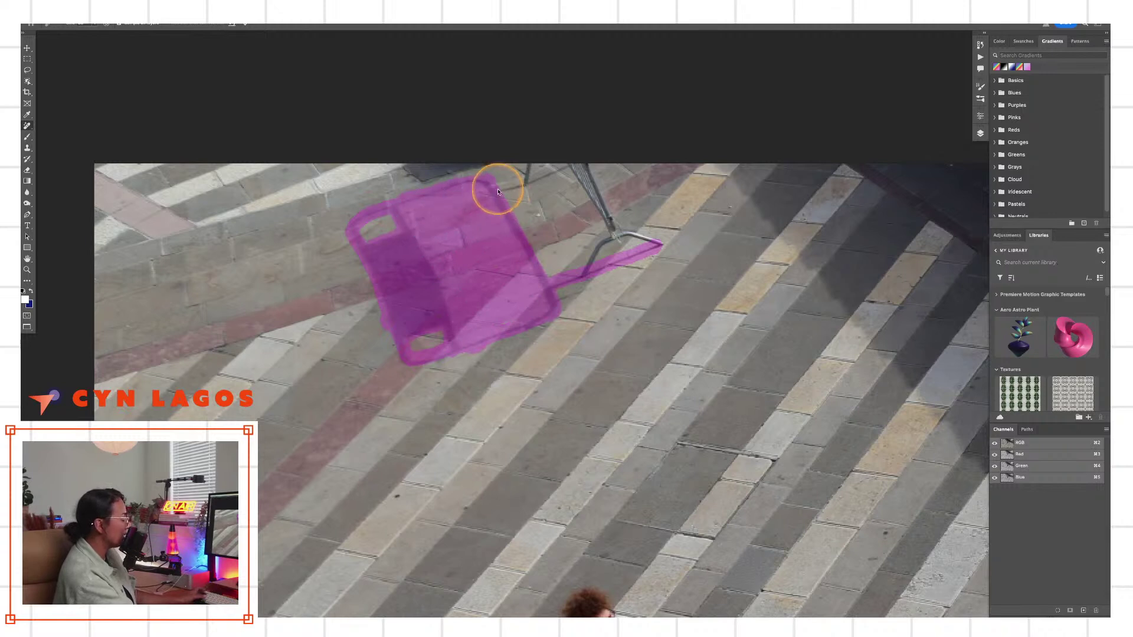
pyautogui.moveTo(499, 188)
pyautogui.mouseDown()
pyautogui.moveTo(578, 170)
pyautogui.moveTo(576, 160)
pyautogui.moveTo(594, 166)
pyautogui.moveTo(580, 166)
pyautogui.moveTo(613, 236)
pyautogui.moveTo(587, 275)
pyautogui.moveTo(612, 239)
pyautogui.moveTo(652, 246)
pyautogui.mouseUp()
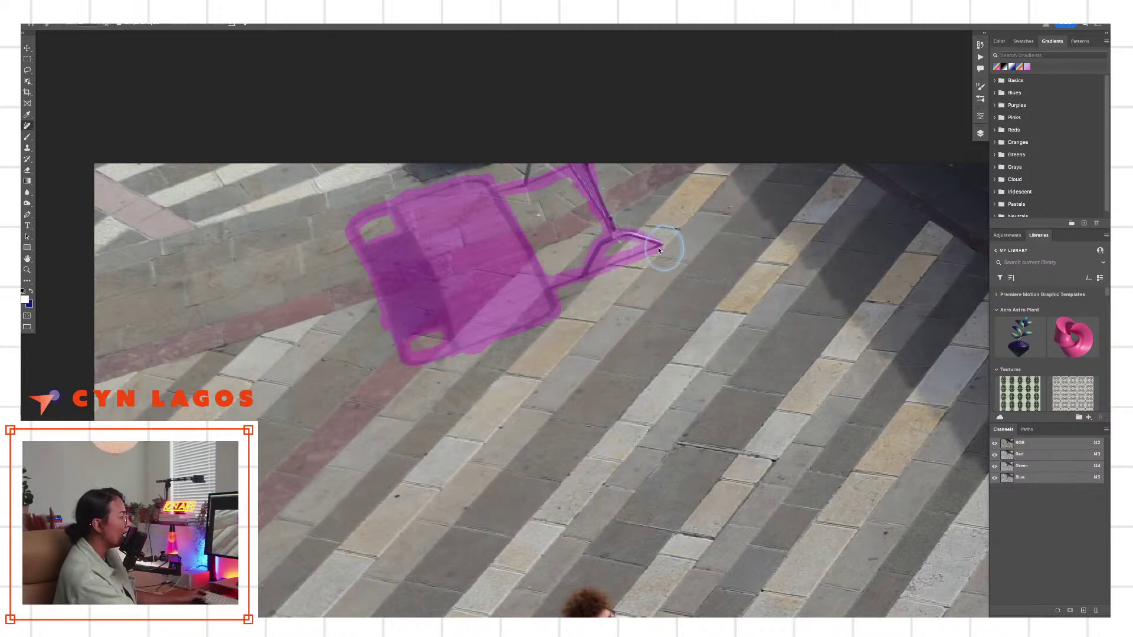
pyautogui.moveTo(525, 190); pyautogui.dragTo(537, 160)
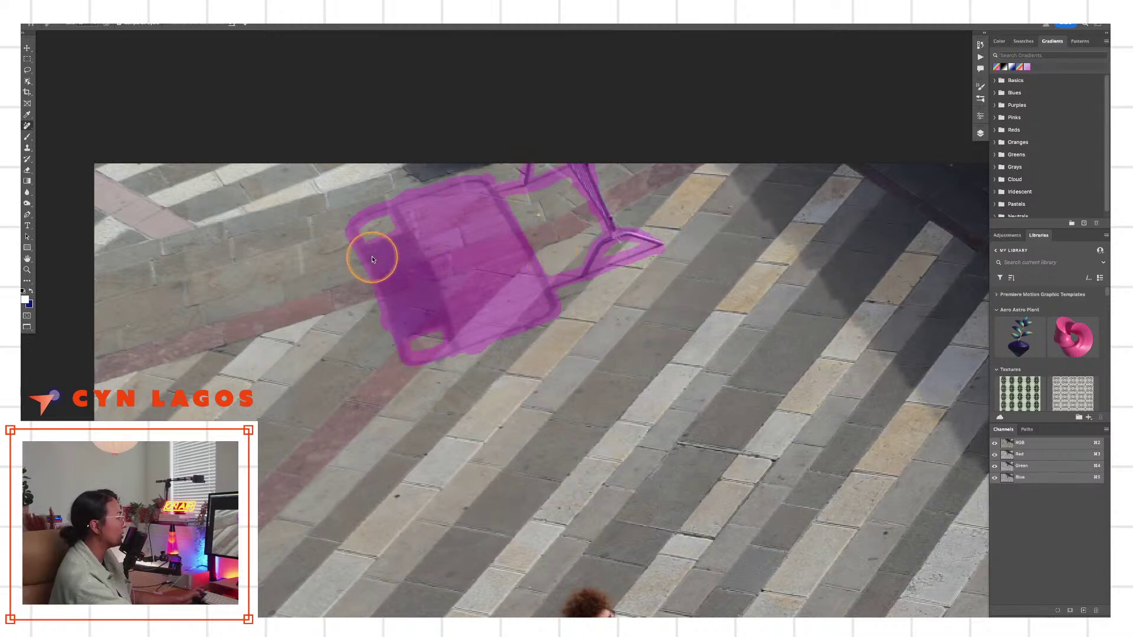
pyautogui.press(']')
pyautogui.press(']')
pyautogui.press(']')
pyautogui.press(']')
pyautogui.press('[')
pyautogui.press('[')
pyautogui.press('[')
pyautogui.press('[')
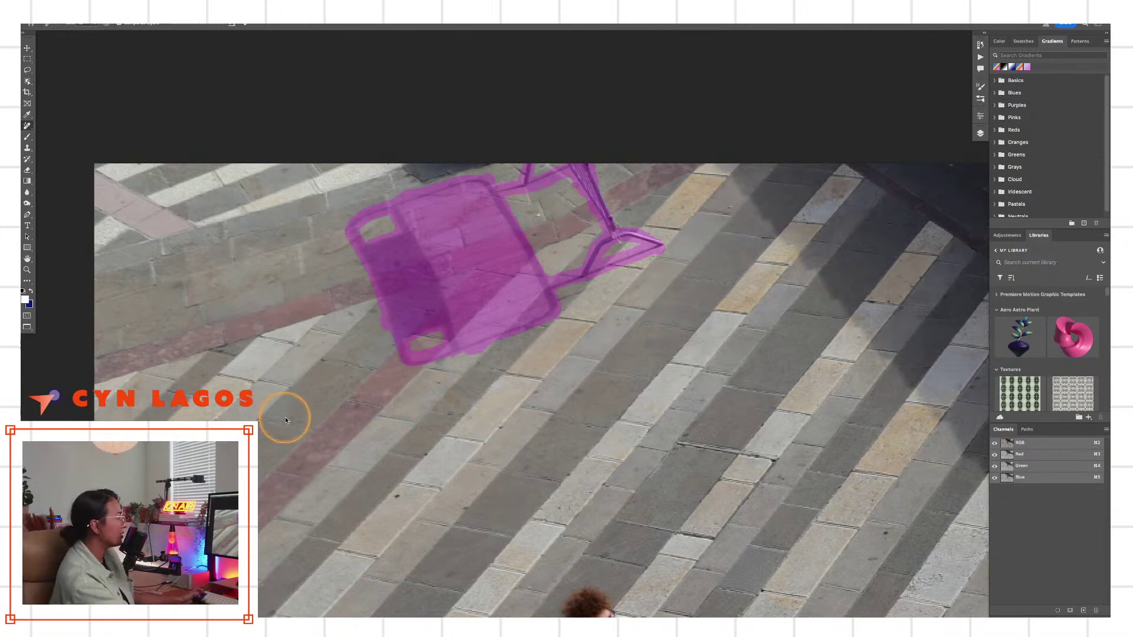
pyautogui.press(']')
pyautogui.press(']')
pyautogui.press(']')
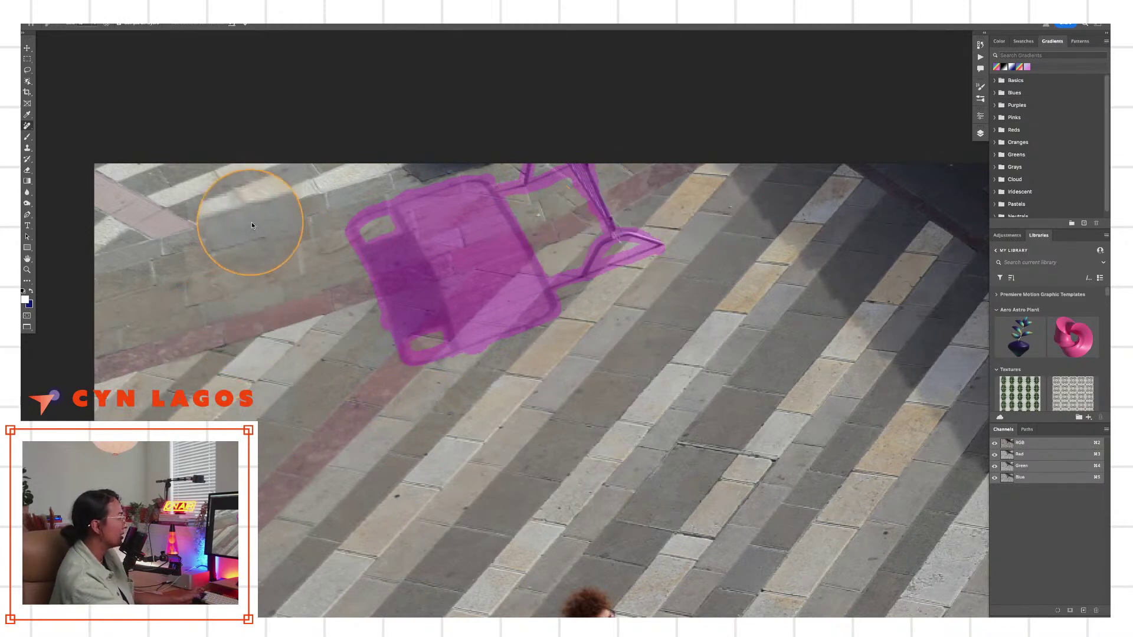
pyautogui.press('[')
pyautogui.press('[')
pyautogui.press('[')
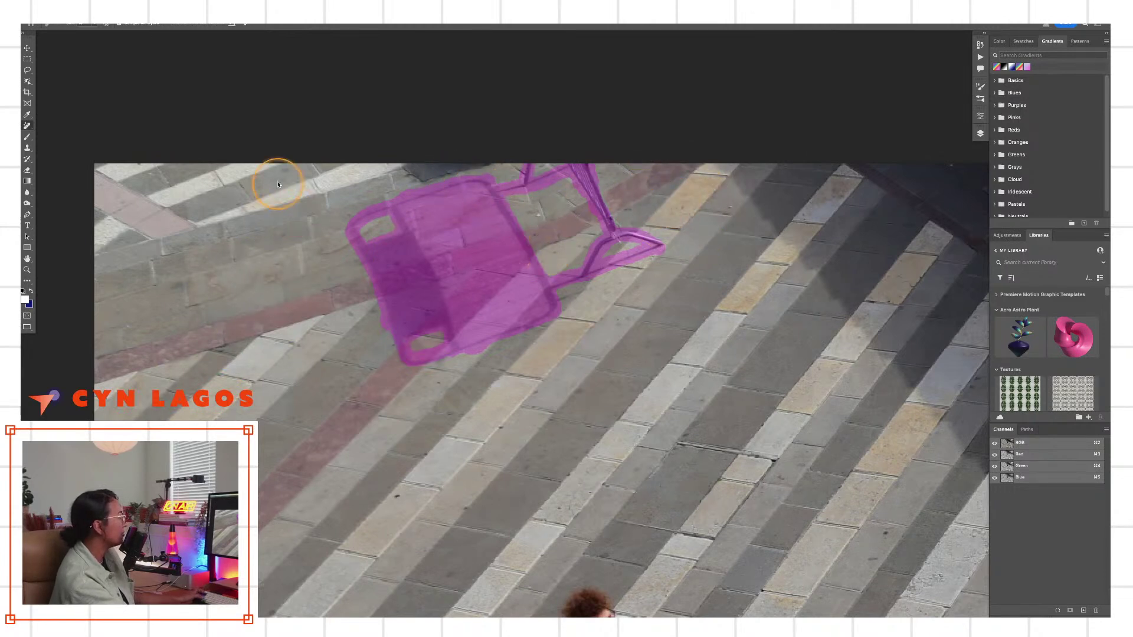
pyautogui.press(']')
pyautogui.press(']')
pyautogui.press('[')
pyautogui.press('[')
pyautogui.press(']')
pyautogui.press(']')
pyautogui.press(']')
pyautogui.press('[')
pyautogui.press('[')
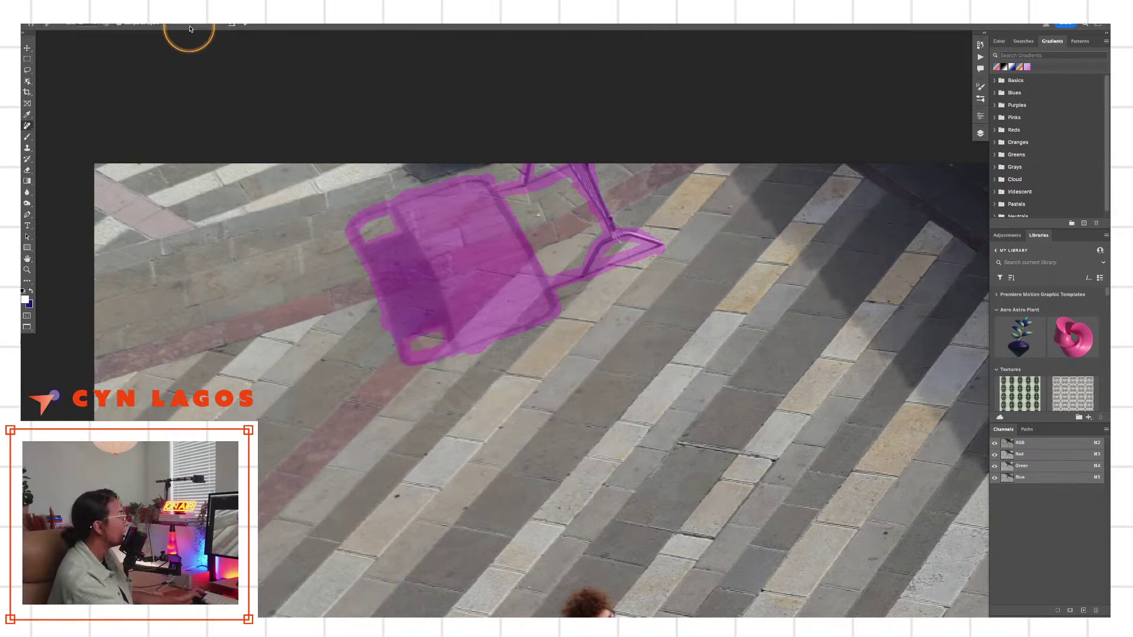
# Apply the removal of the painted chair and shadow, and remove the dark blotch on the paving beside the red band
pyautogui.click(246, 27)
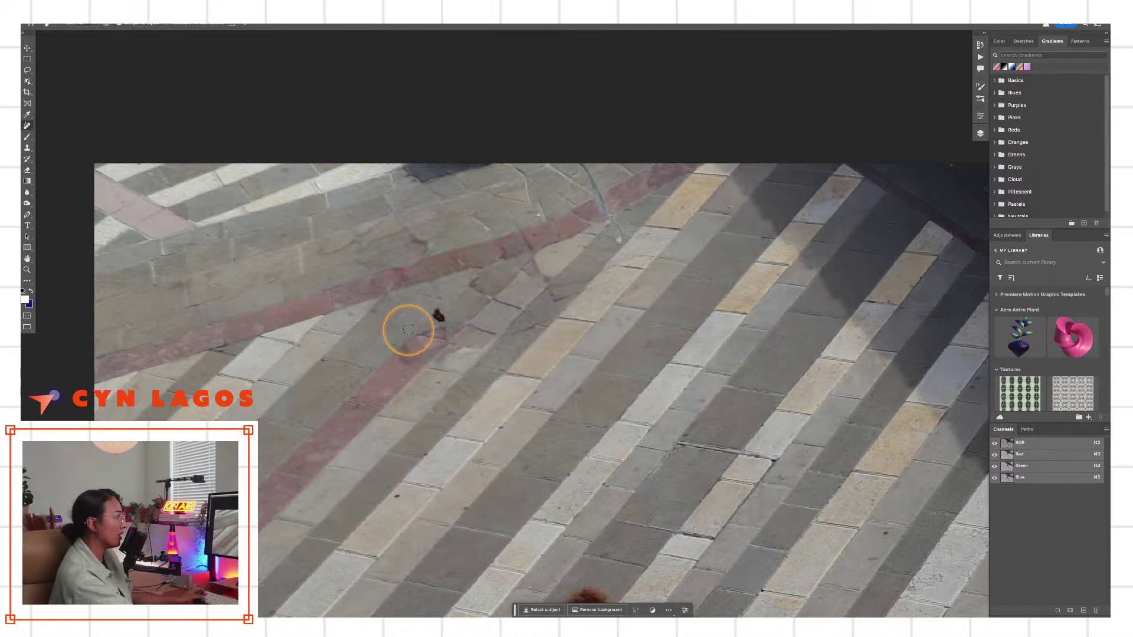
pyautogui.moveTo(440, 313); pyautogui.dragTo(441, 326)
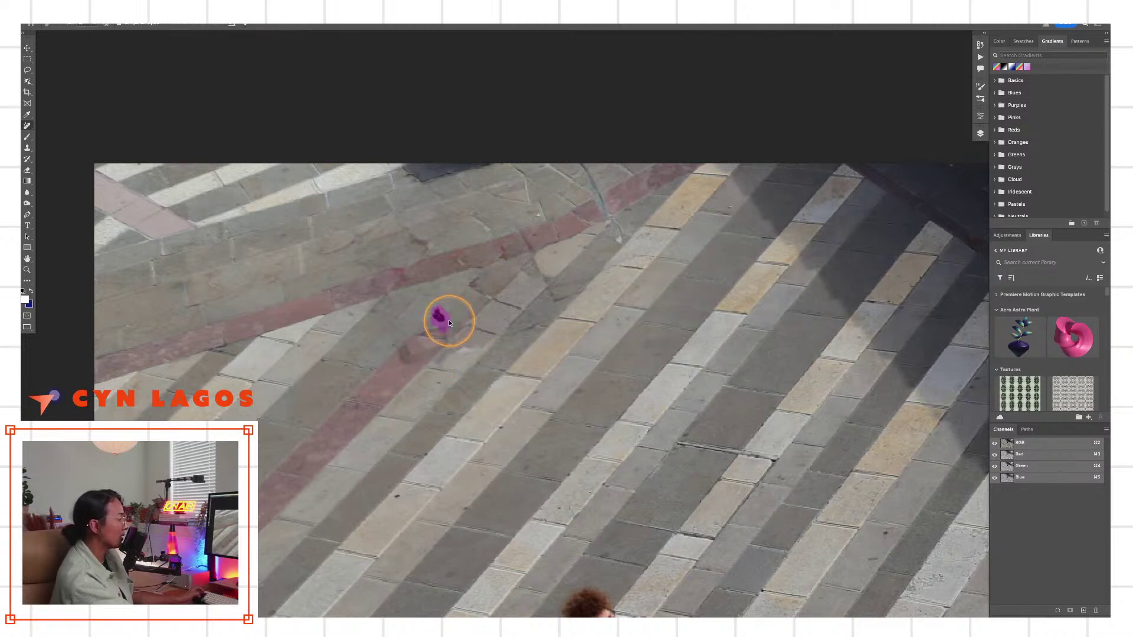
pyautogui.click(246, 25)
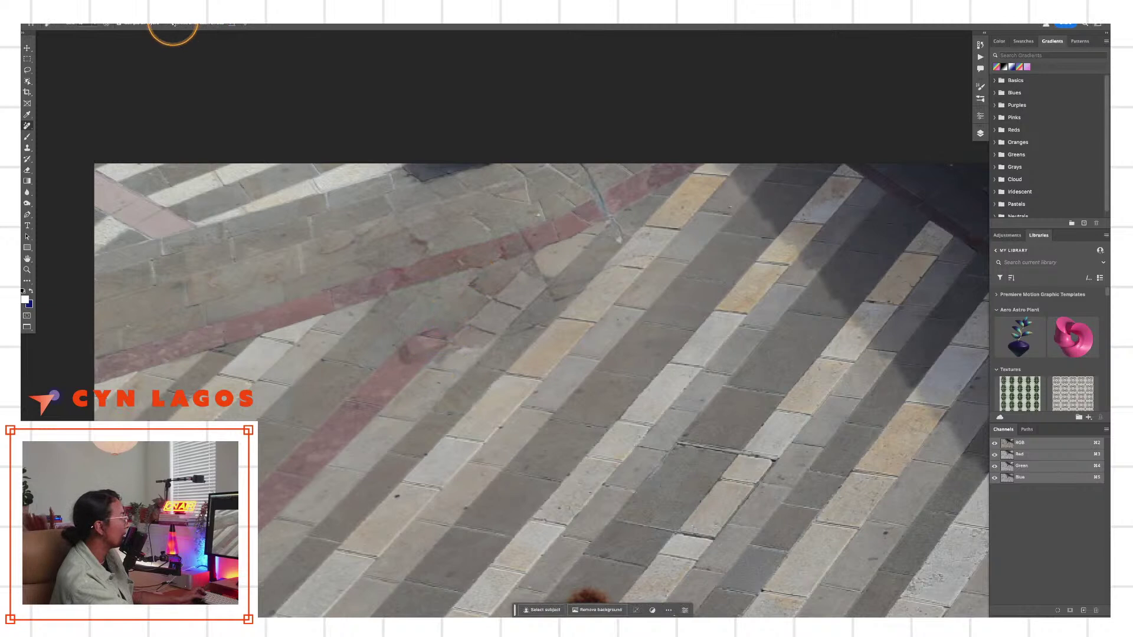
# Remove the marks at the end of the lower red band and the blemishes on the grey paving above the upper band
pyautogui.click(428, 331)
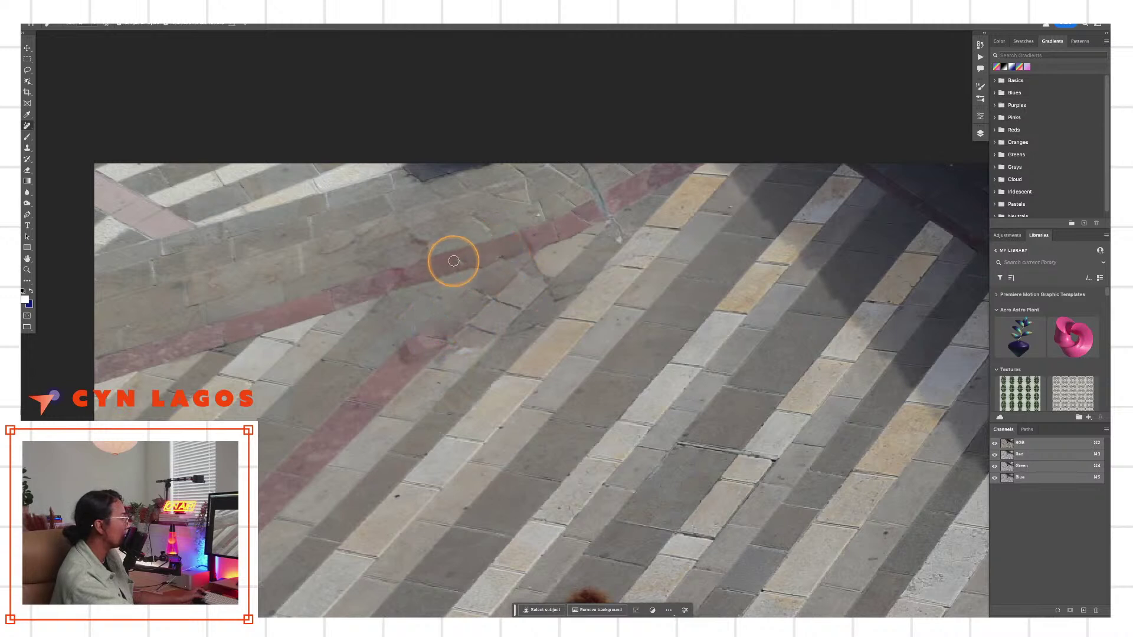
pyautogui.click(419, 239)
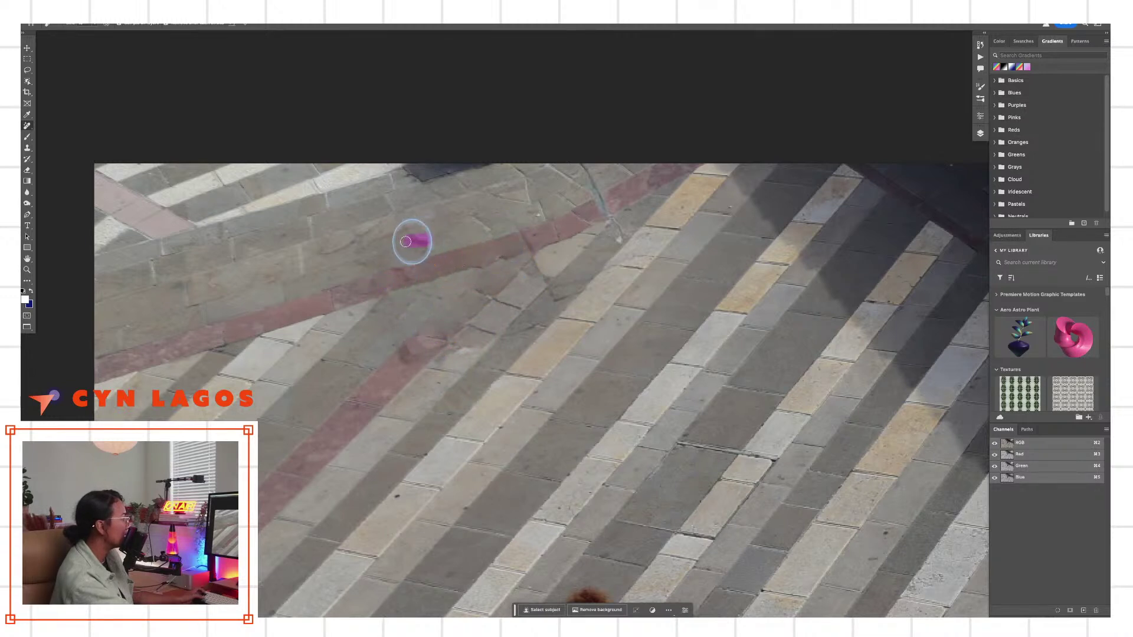
pyautogui.moveTo(329, 246); pyautogui.dragTo(387, 223)
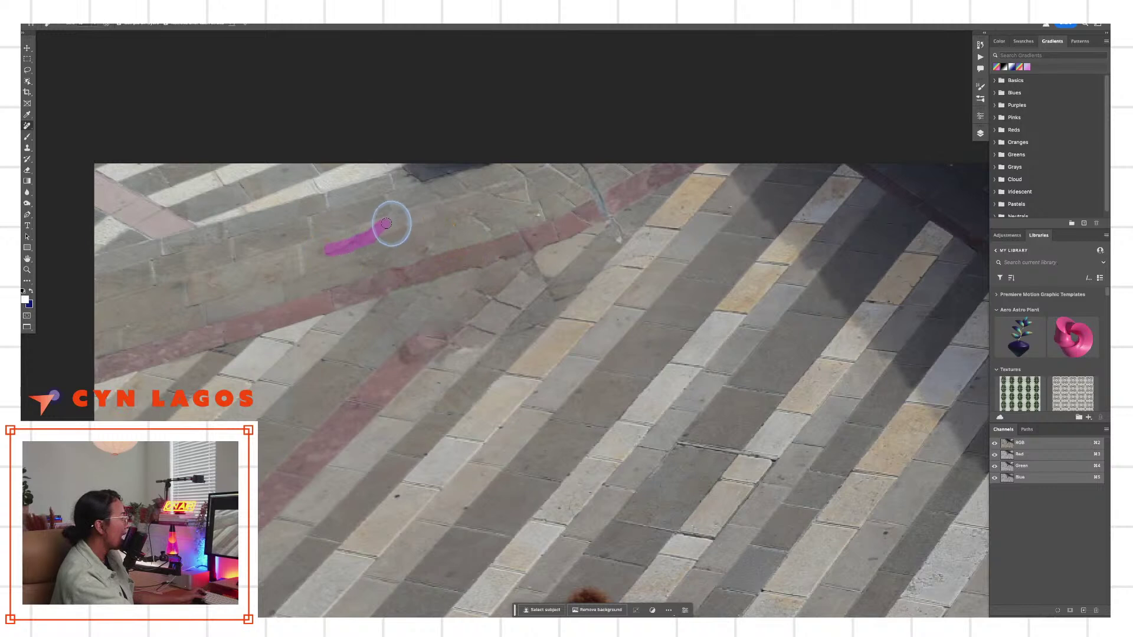
pyautogui.click(277, 269)
pyautogui.click(219, 272)
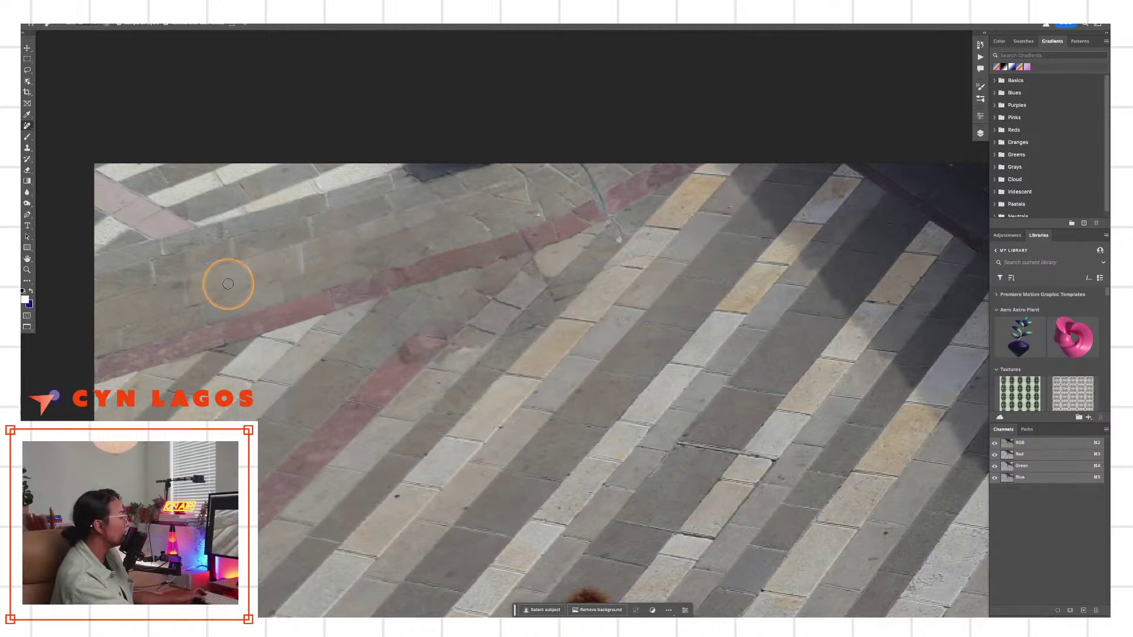
# Remove the leftover chair leg fragments across the red band and the pale paving stone with the Remove Tool
pyautogui.click(606, 200)
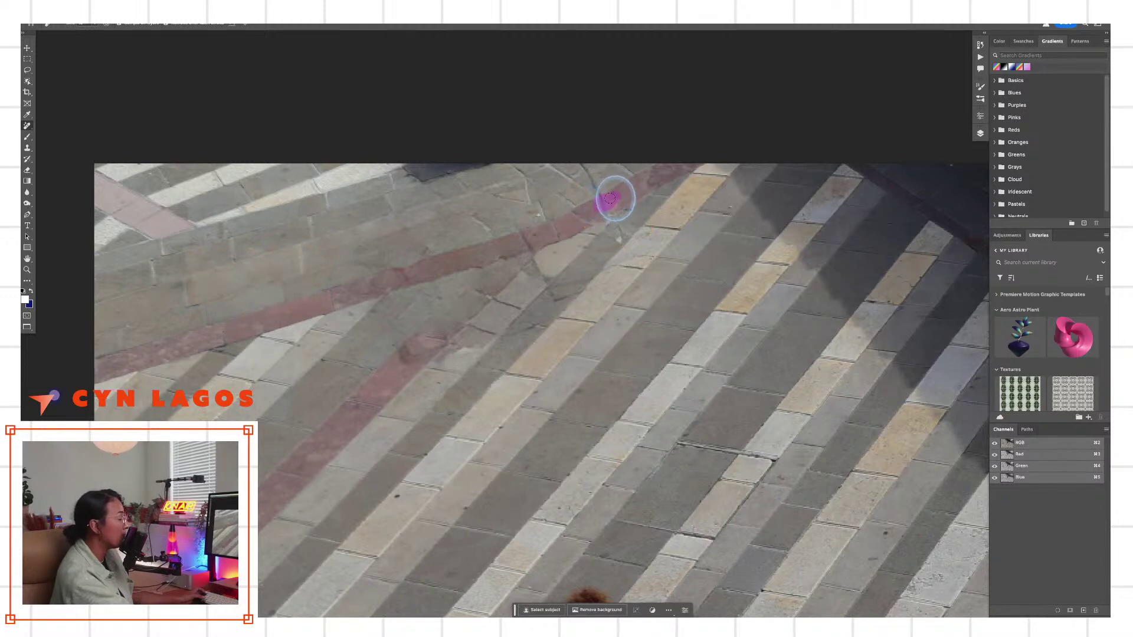
pyautogui.moveTo(597, 189); pyautogui.dragTo(583, 166)
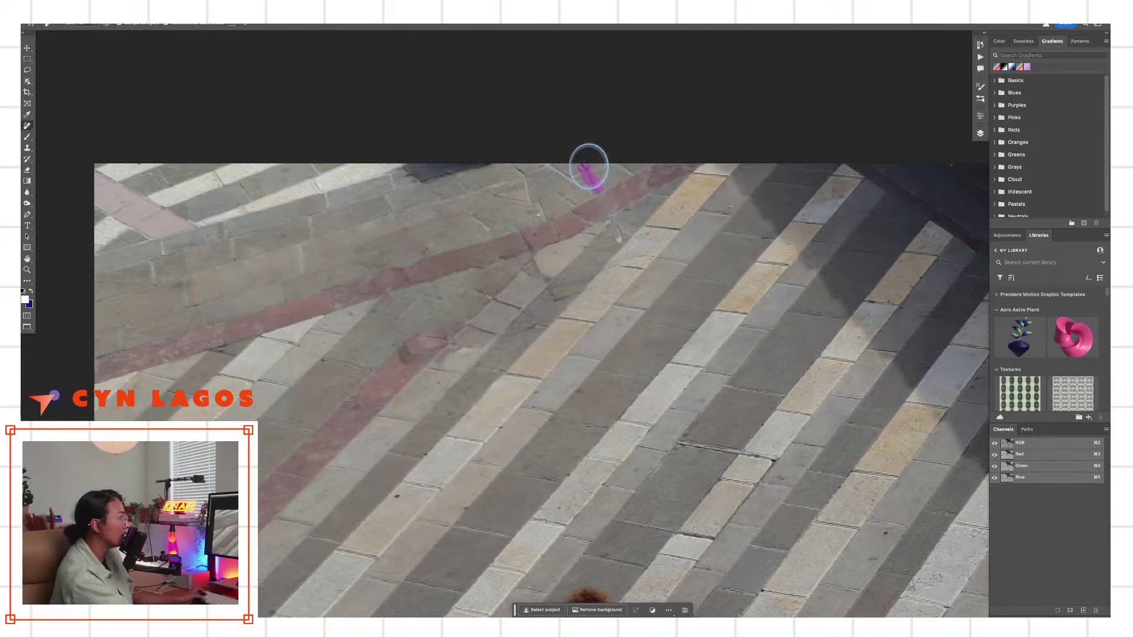
pyautogui.moveTo(618, 225); pyautogui.dragTo(614, 241)
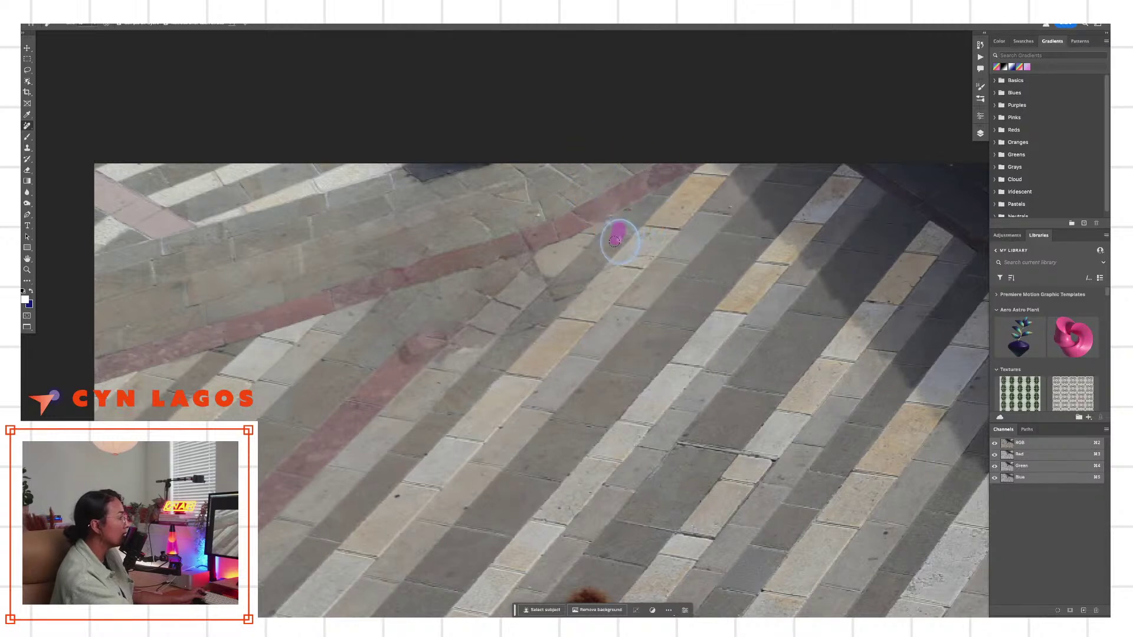
# Smooth the remaining dark smudges and uneven patches where the chair shadow lay, including the rounded end of the lower red band
pyautogui.click(559, 298)
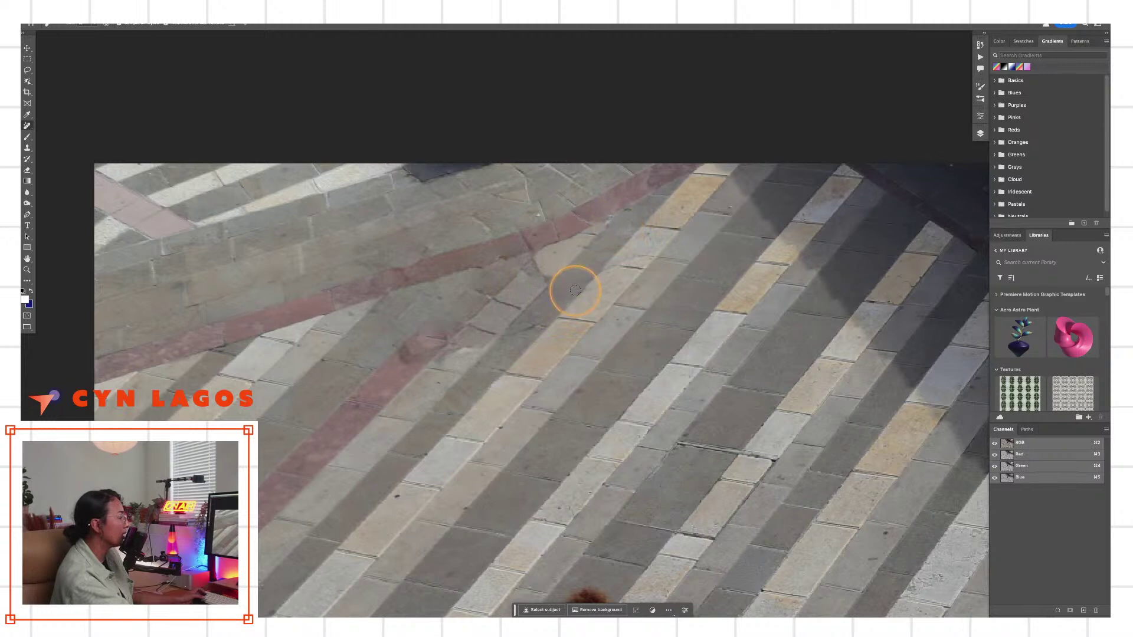
pyautogui.click(537, 323)
pyautogui.click(525, 329)
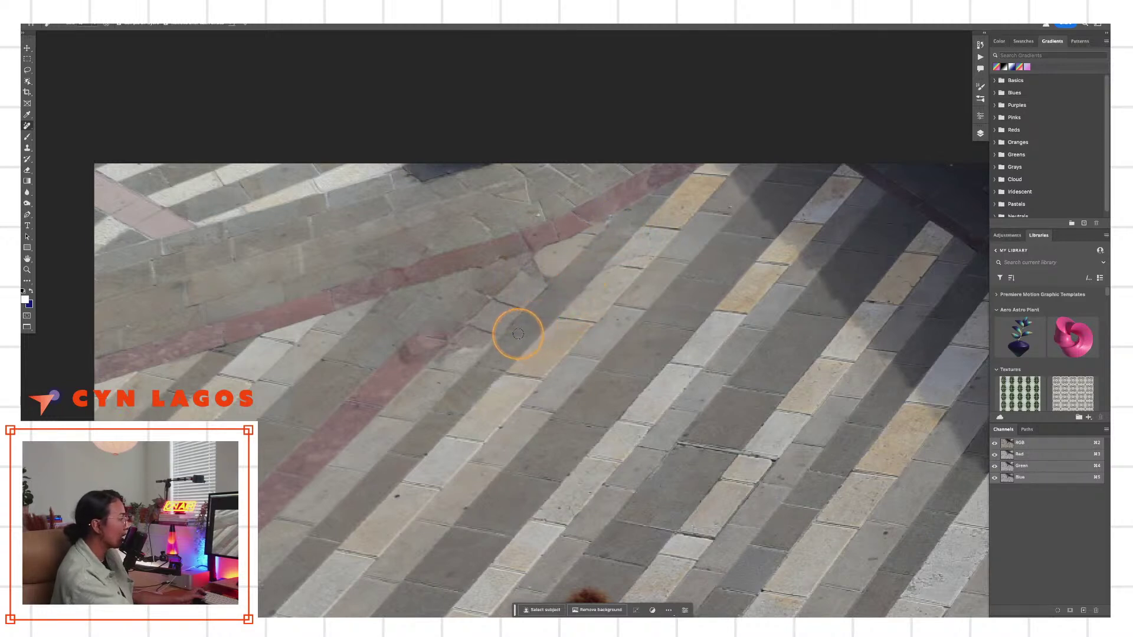
pyautogui.click(412, 347)
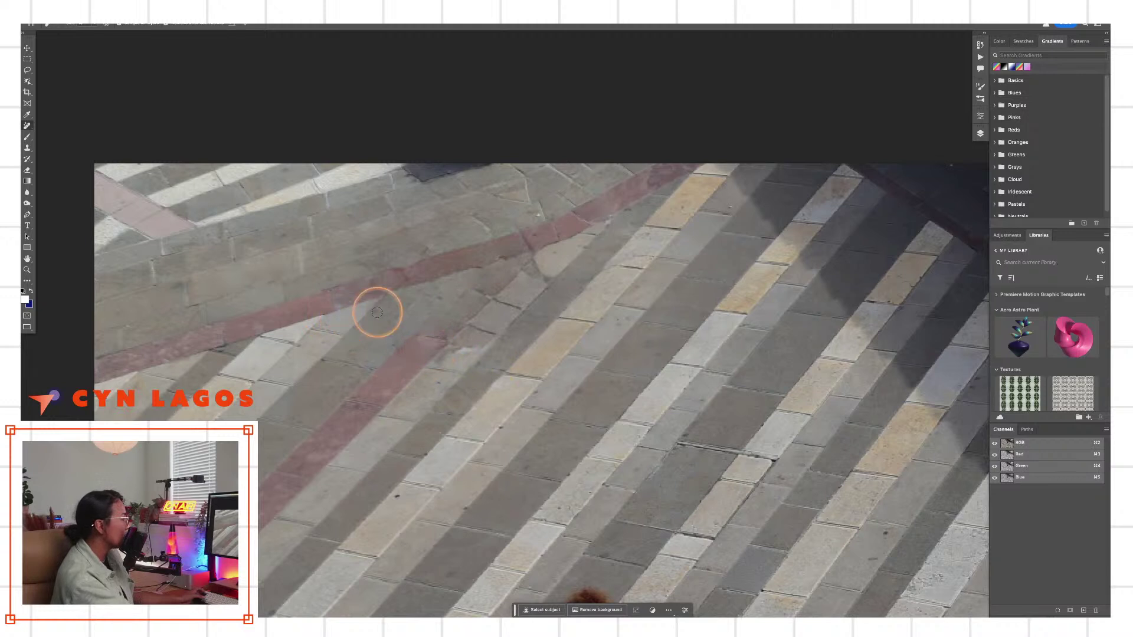
pyautogui.click(427, 297)
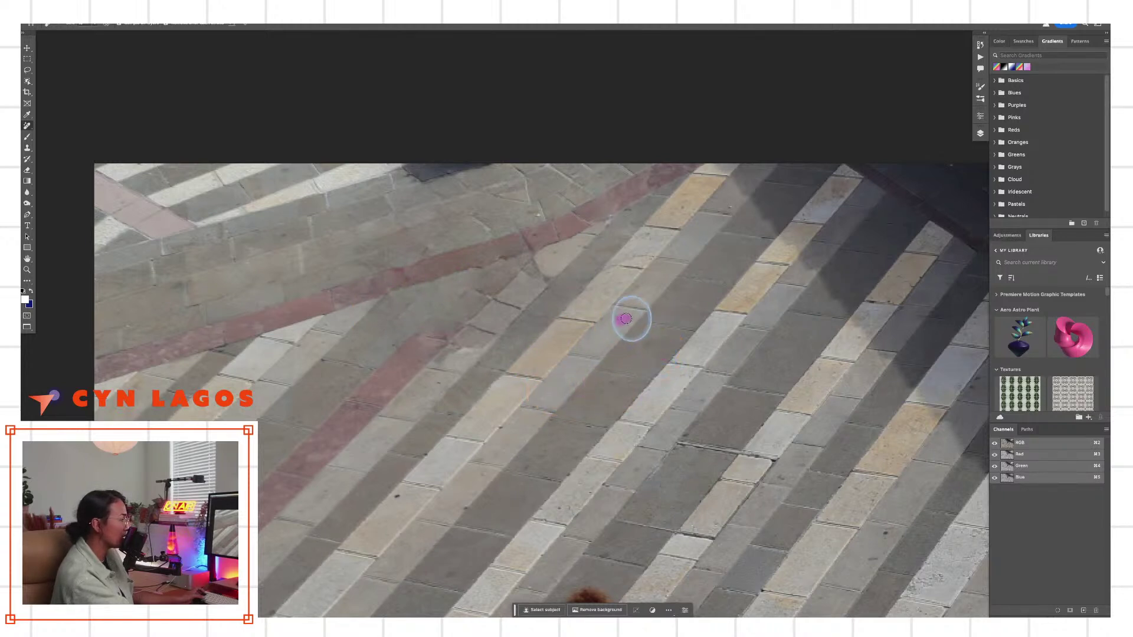
pyautogui.moveTo(449, 235)
pyautogui.mouseDown()
pyautogui.moveTo(505, 243)
pyautogui.moveTo(498, 257)
pyautogui.moveTo(516, 252)
pyautogui.moveTo(518, 271)
pyautogui.moveTo(491, 253)
pyautogui.moveTo(545, 211)
pyautogui.moveTo(515, 224)
pyautogui.moveTo(471, 218)
pyautogui.moveTo(426, 250)
pyautogui.moveTo(453, 250)
pyautogui.moveTo(383, 262)
pyautogui.mouseUp()
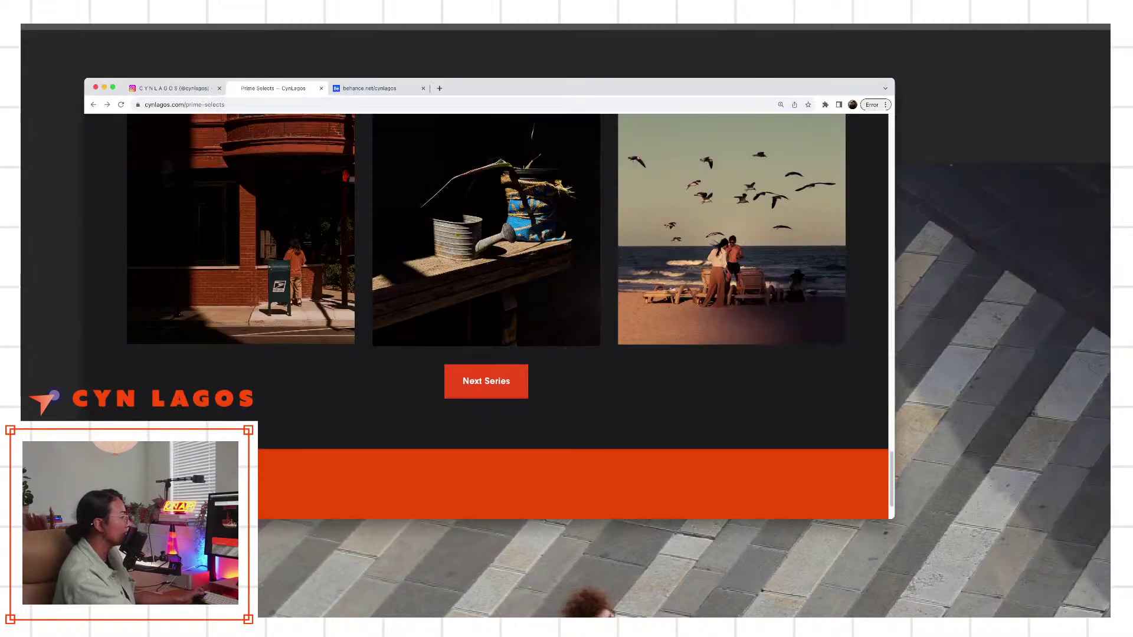
# Look through the photos on the Prime Selects portfolio page in the browser at full-screen size, up to the Light title image
pyautogui.scroll(10, 770, 366)
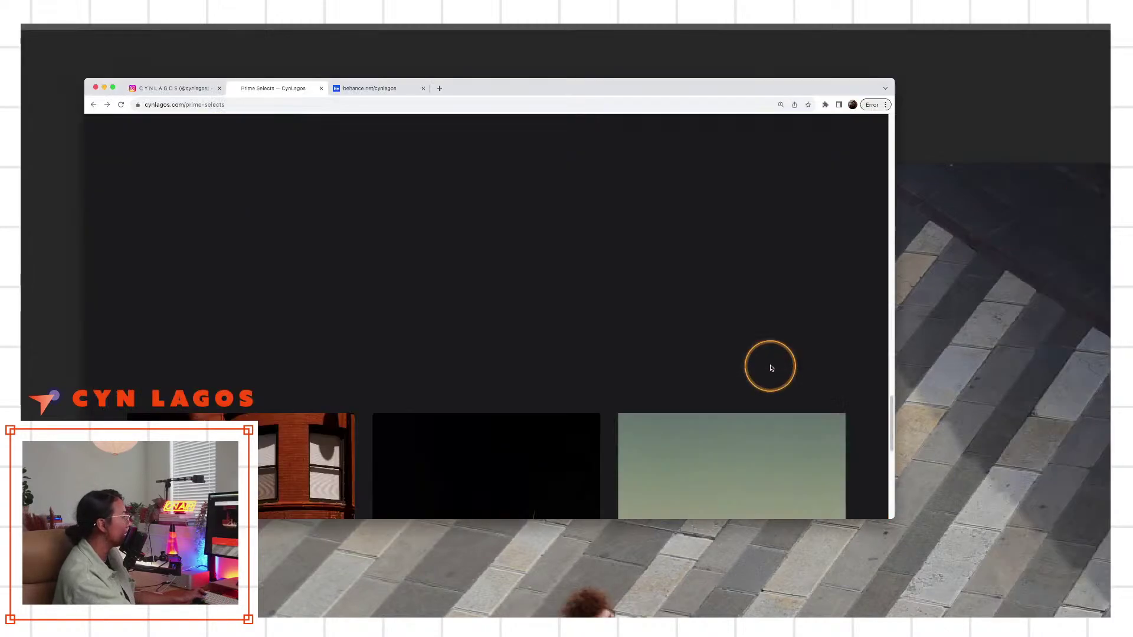
pyautogui.scroll(-3, 770, 368)
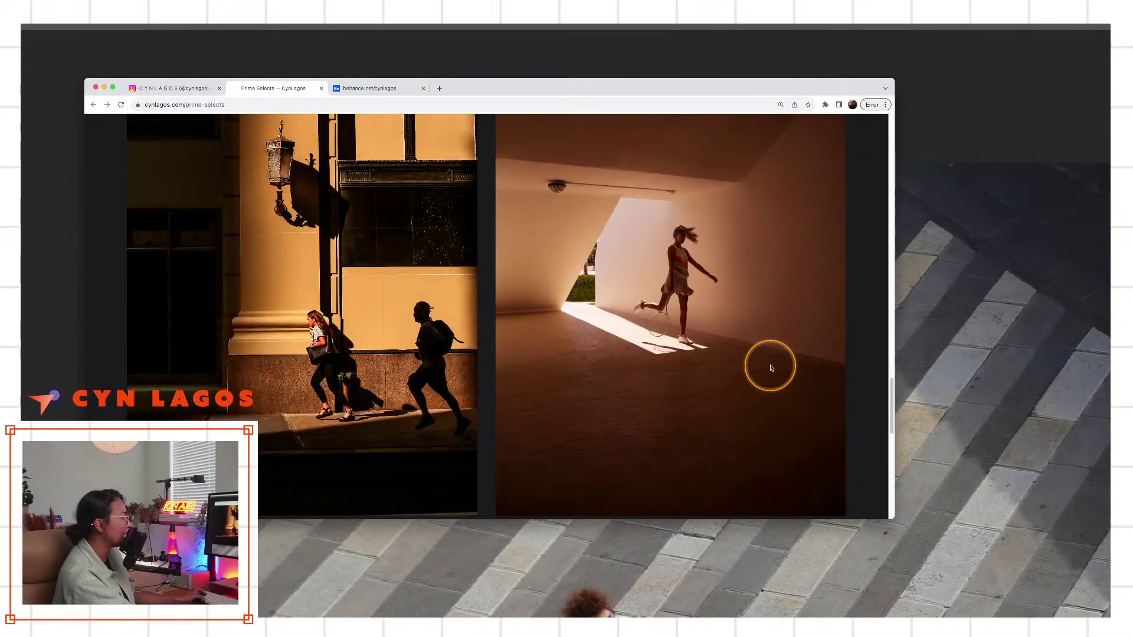
pyautogui.click(113, 88)
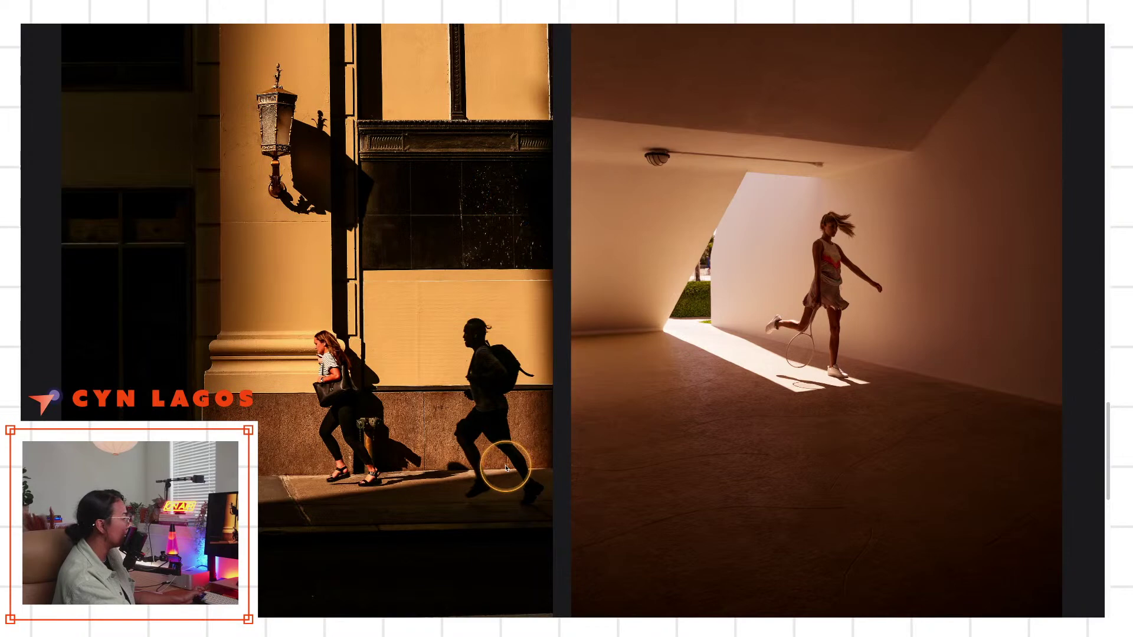
pyautogui.scroll(3, 478, 423)
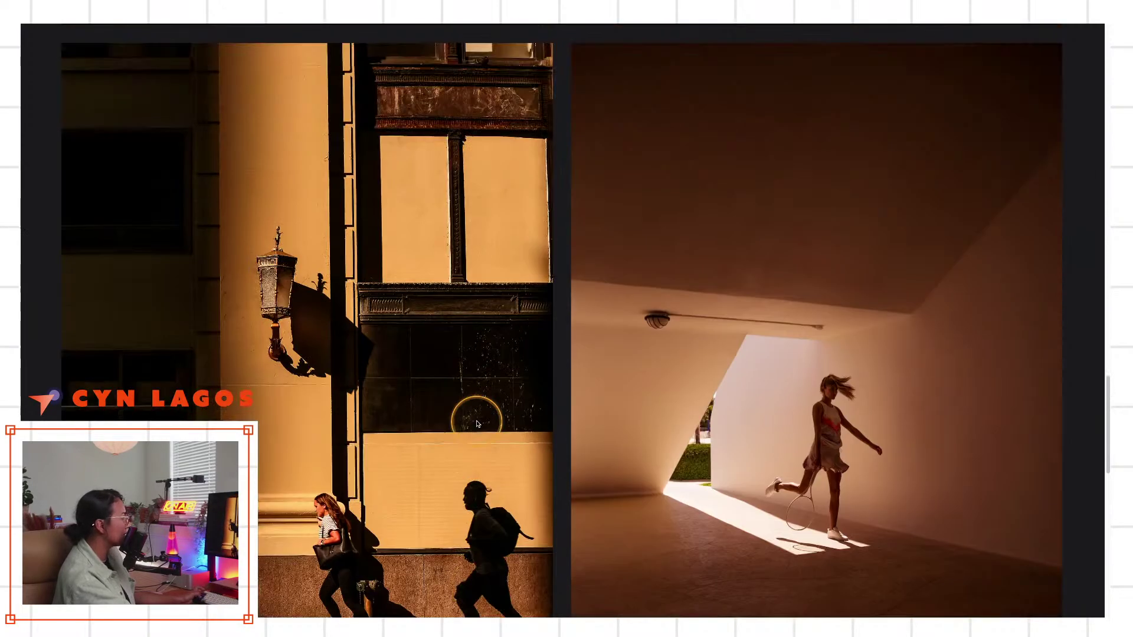
pyautogui.scroll(10, 478, 423)
pyautogui.scroll(10, 478, 424)
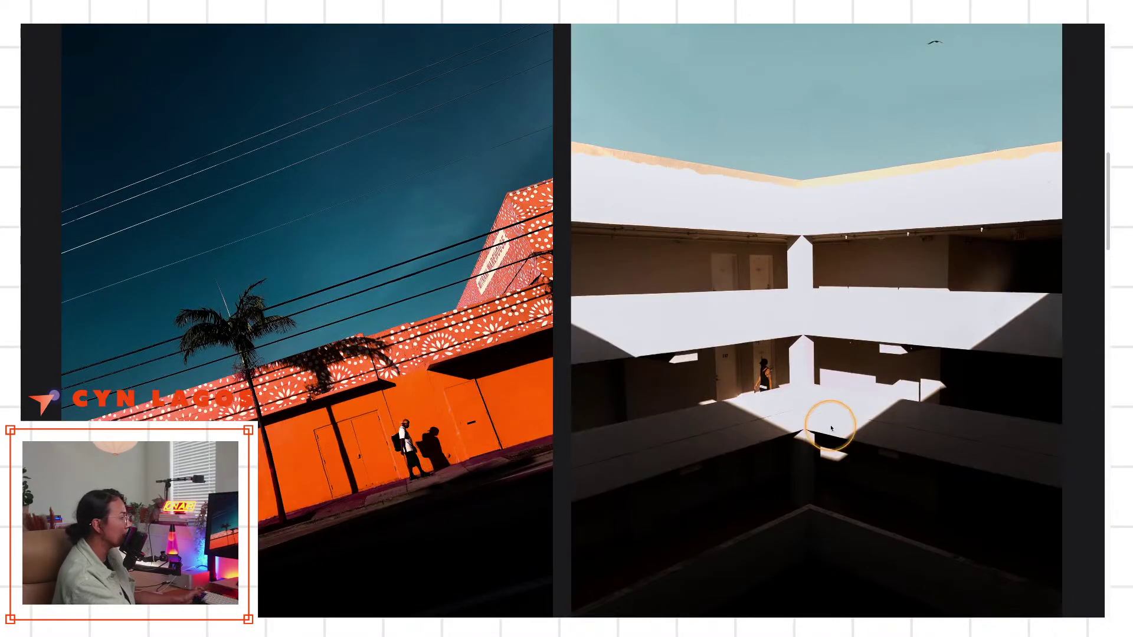
pyautogui.scroll(3, 827, 429)
pyautogui.scroll(-2, 827, 429)
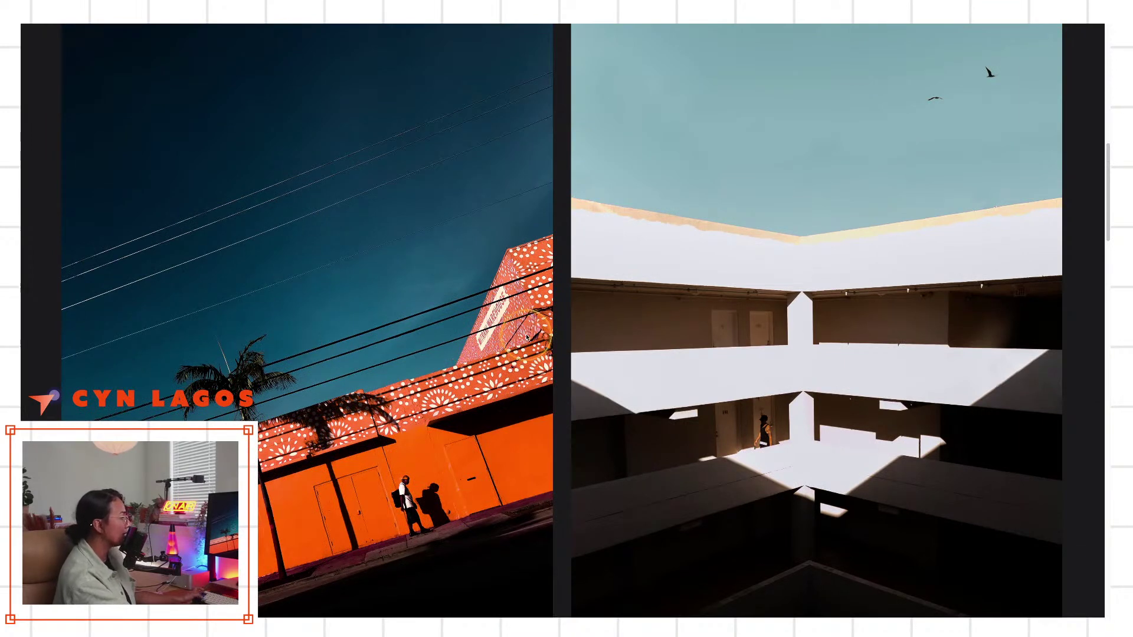
pyautogui.scroll(-4, 527, 336)
pyautogui.scroll(4, 526, 337)
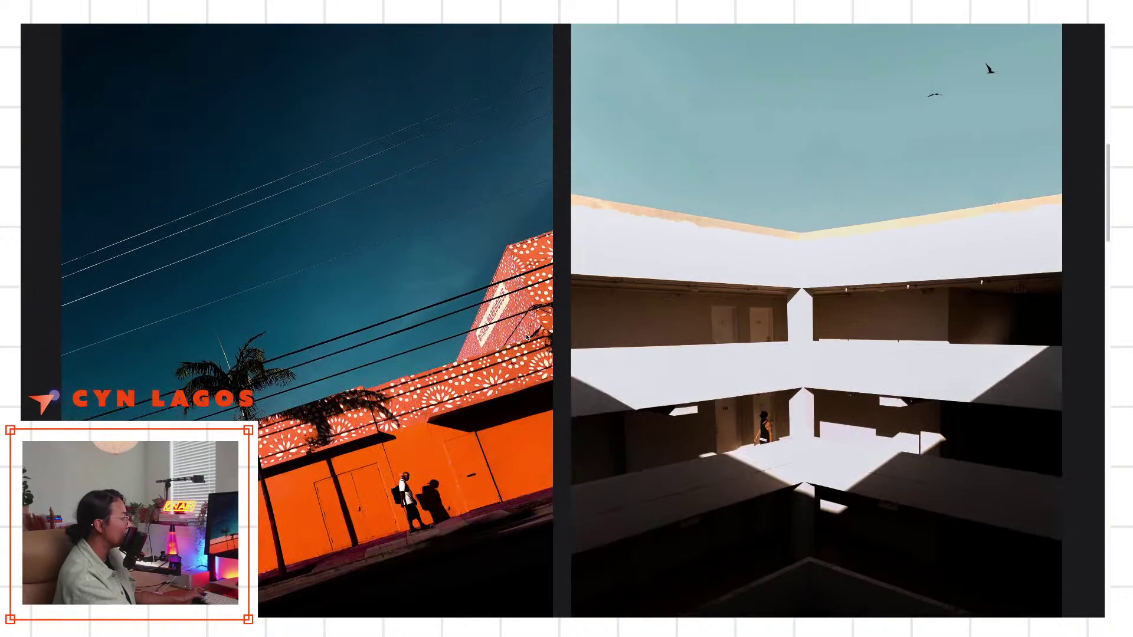
pyautogui.scroll(1, 527, 337)
pyautogui.scroll(-1, 527, 337)
pyautogui.scroll(4, 527, 337)
pyautogui.scroll(5, 527, 337)
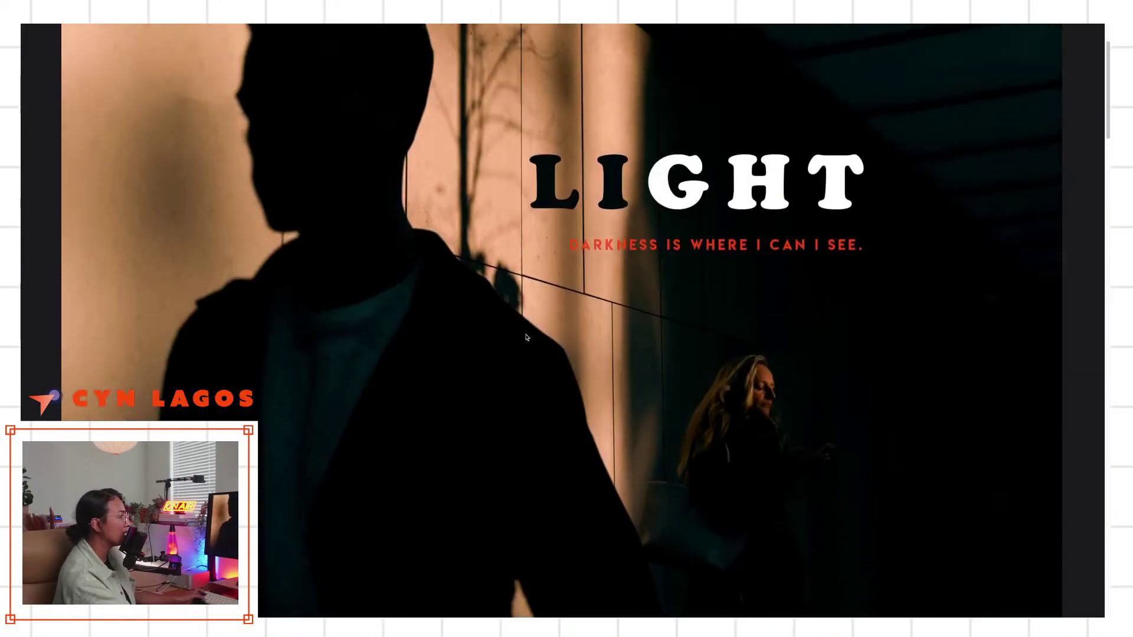
pyautogui.scroll(-10, 525, 336)
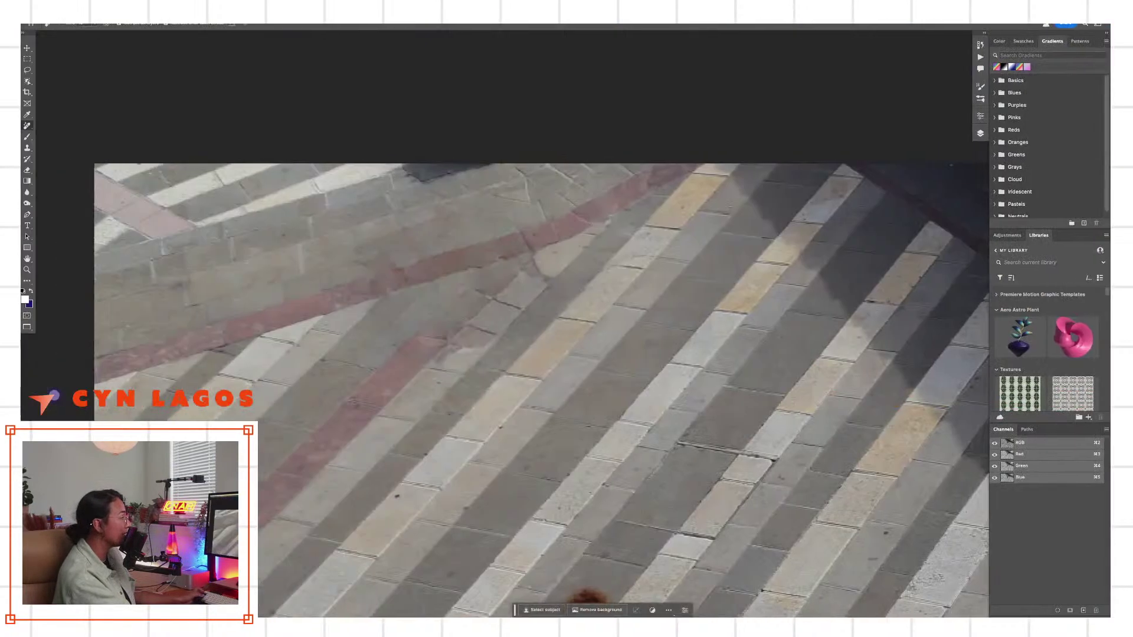
# Examine the whole cleaned plaza photo, from the retouched paving corner out to the full frame
pyautogui.press('z')
pyautogui.moveTo(678, 343); pyautogui.dragTo(628, 347)
pyautogui.moveTo(742, 327)
pyautogui.mouseDown()
pyautogui.moveTo(587, 246)
pyautogui.moveTo(561, 189)
pyautogui.mouseUp()
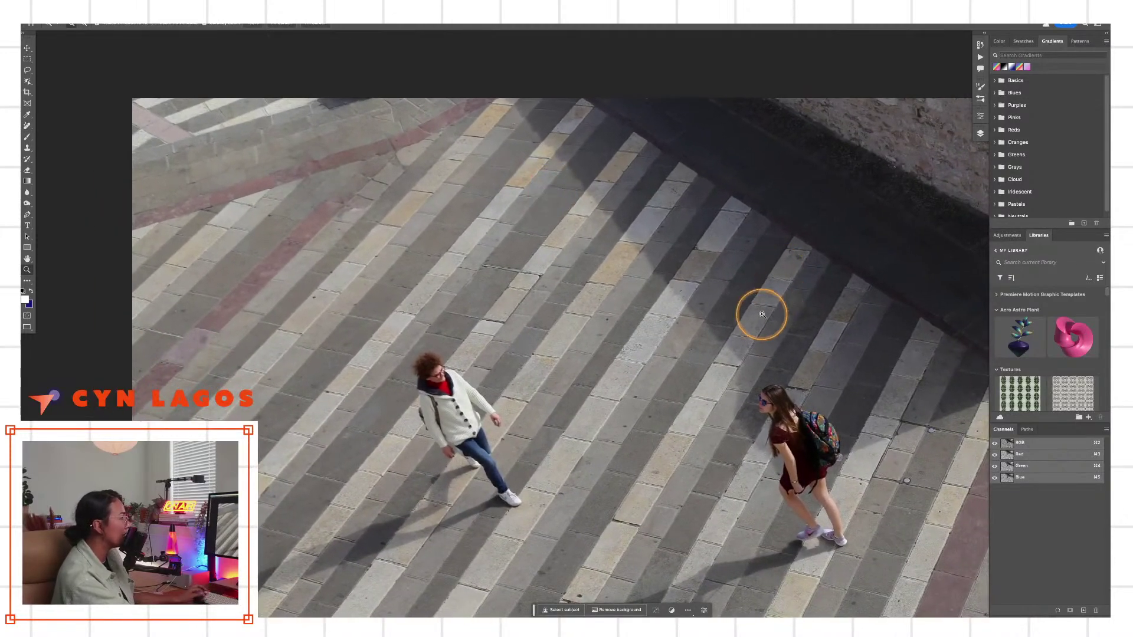
pyautogui.keyDown('alt'); pyautogui.click(784, 331); pyautogui.keyUp('alt')
pyautogui.moveTo(720, 278); pyautogui.dragTo(627, 240)
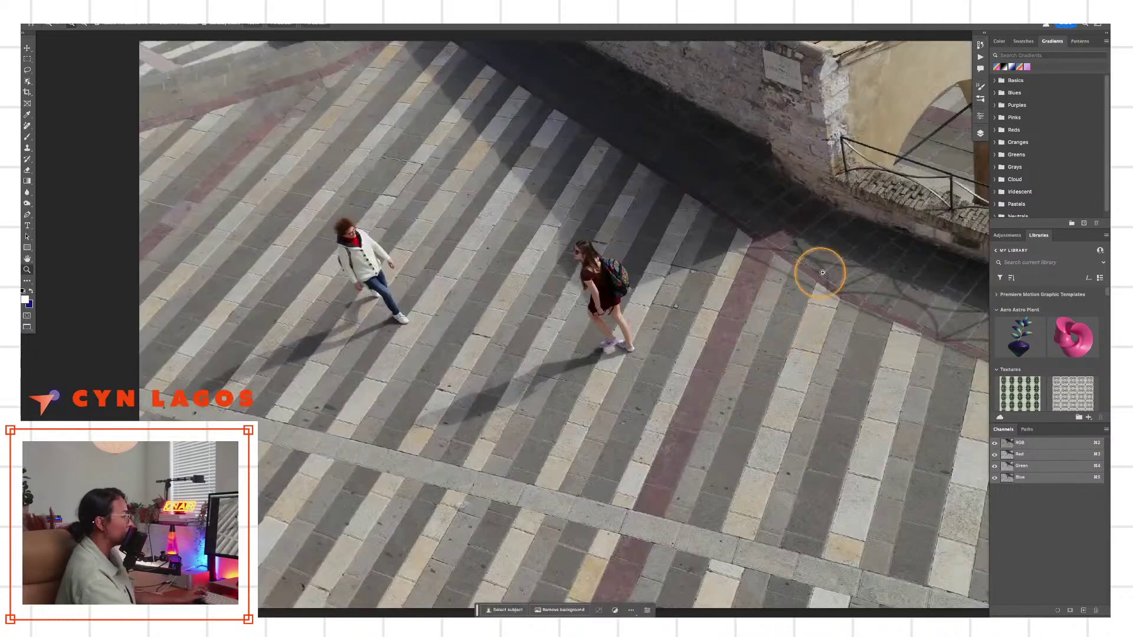
pyautogui.moveTo(822, 265); pyautogui.dragTo(789, 283)
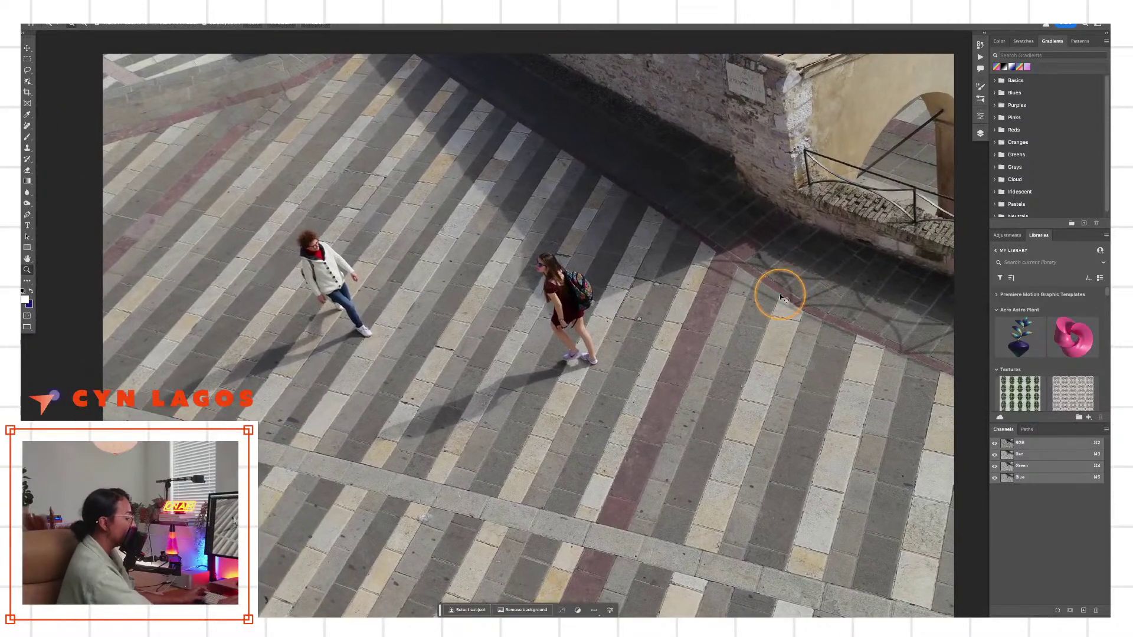
pyautogui.scroll(-1, 792, 295)
pyautogui.click(793, 295)
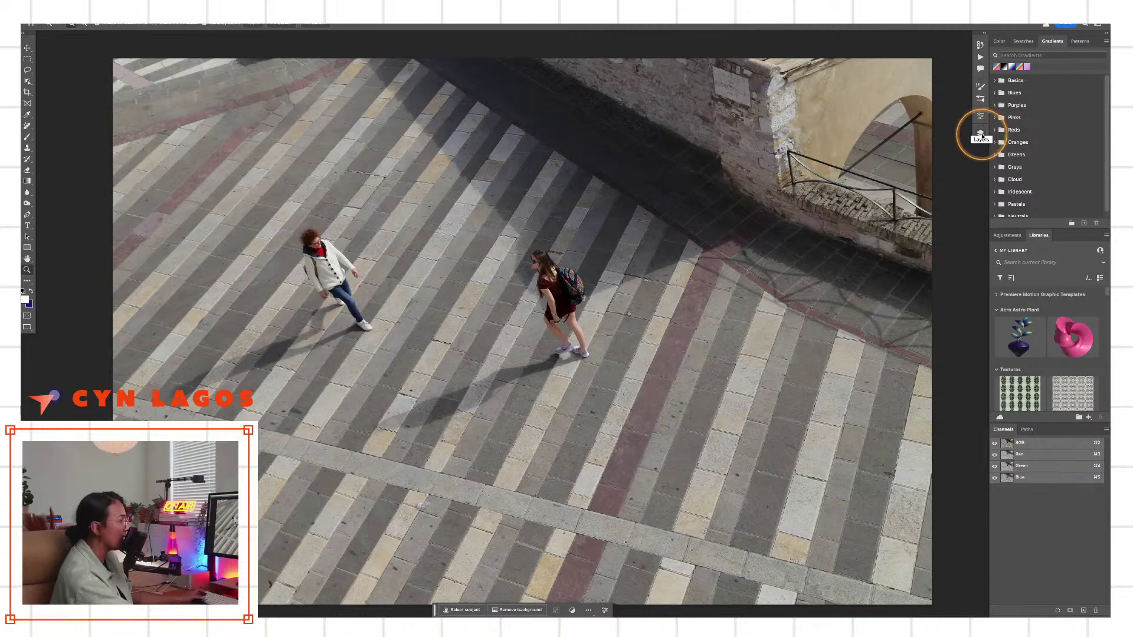
# Compare the original IMG_9094.JPG history state with the latest Remove Tool state across the full photo
pyautogui.click(981, 134)
pyautogui.click(980, 134)
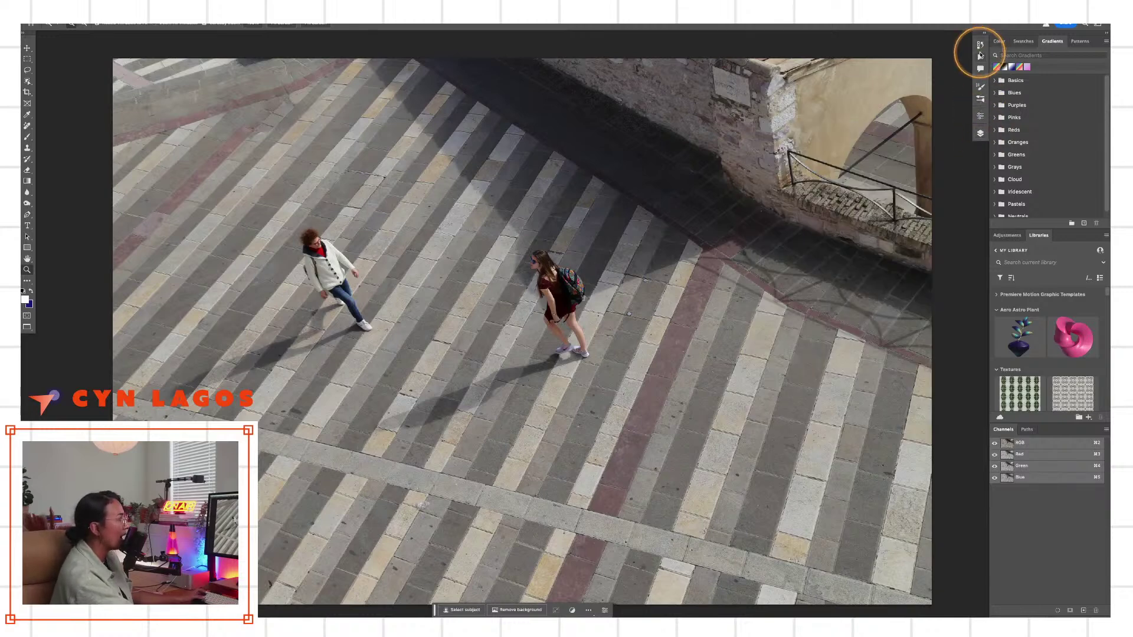
pyautogui.click(979, 44)
pyautogui.scroll(5, 941, 106)
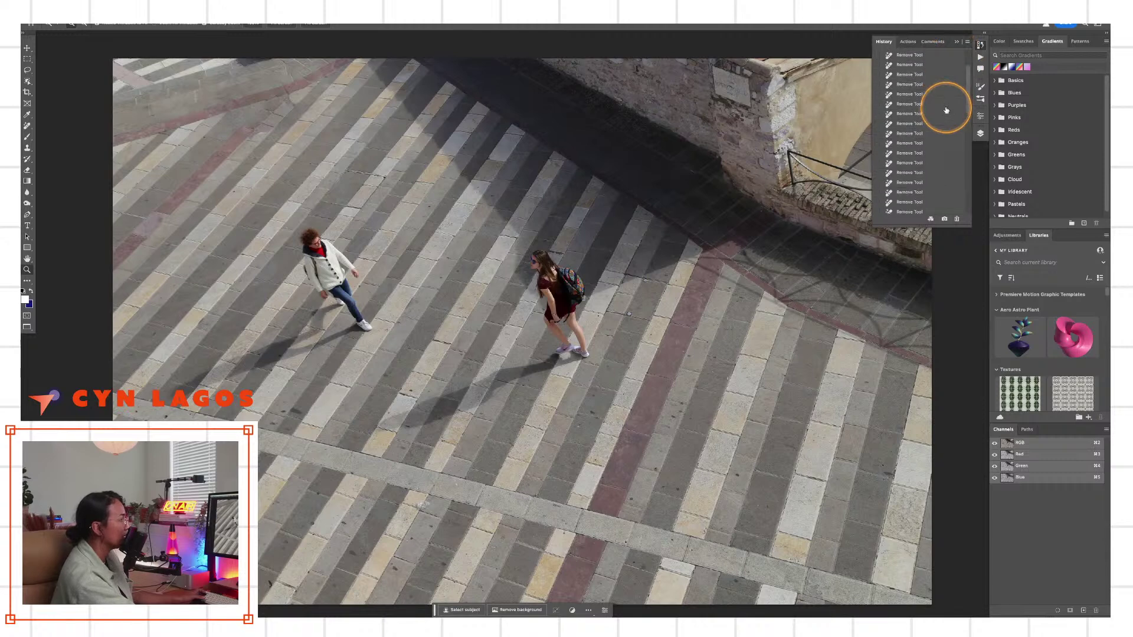
pyautogui.click(914, 54)
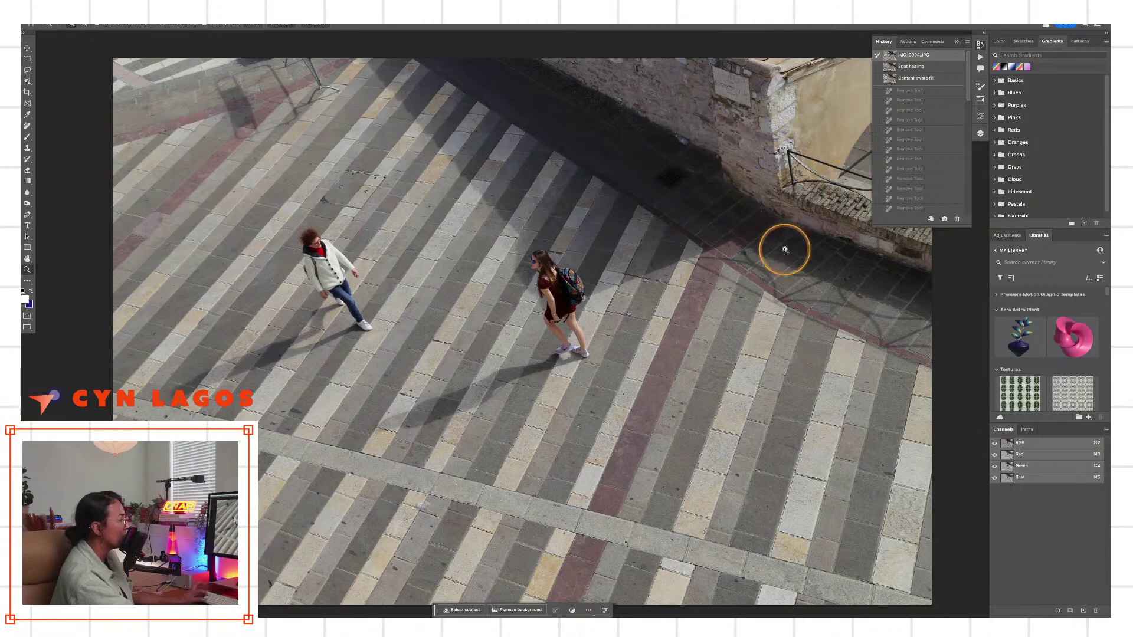
pyautogui.moveTo(784, 246); pyautogui.dragTo(720, 252)
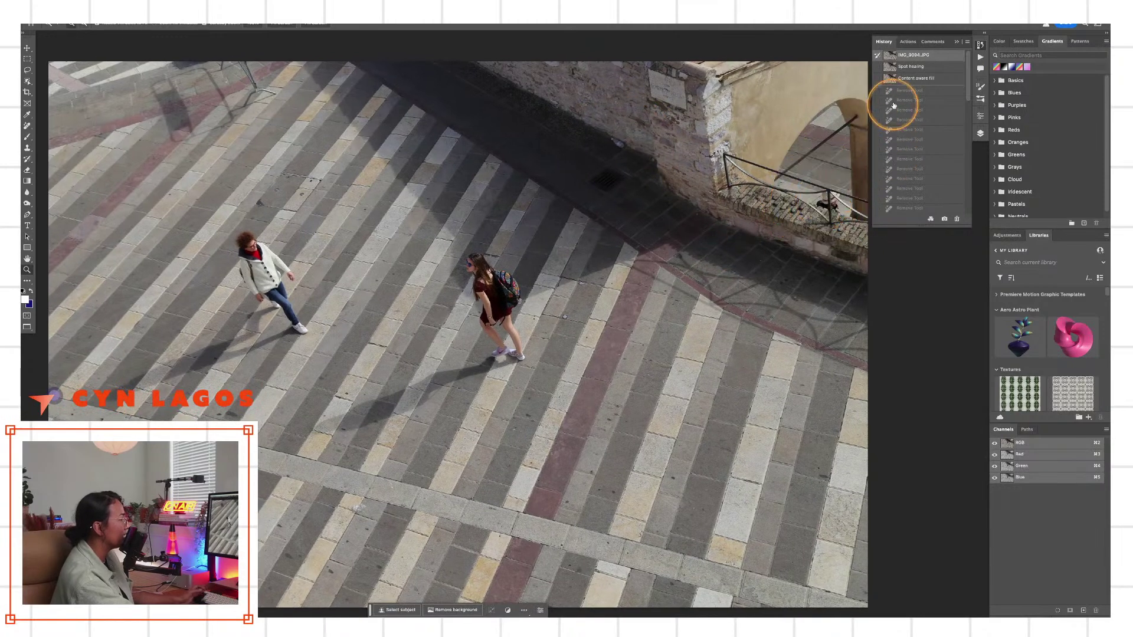
pyautogui.scroll(-5, 888, 97)
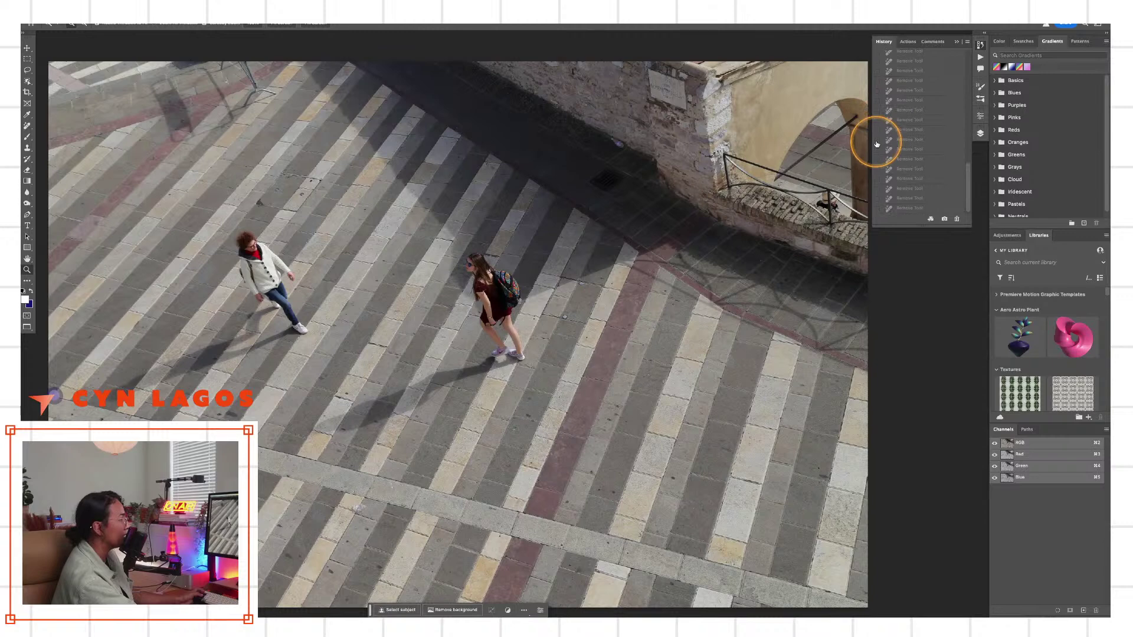
pyautogui.click(912, 209)
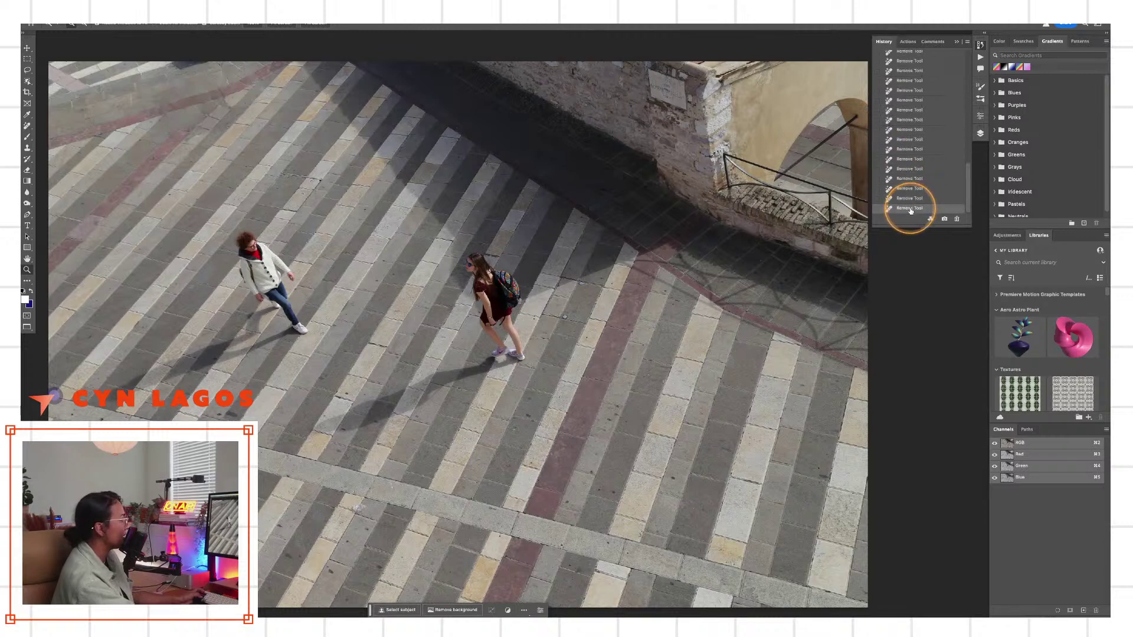
pyautogui.hscroll(-3, 677, 291)
pyautogui.moveTo(678, 291); pyautogui.dragTo(627, 298)
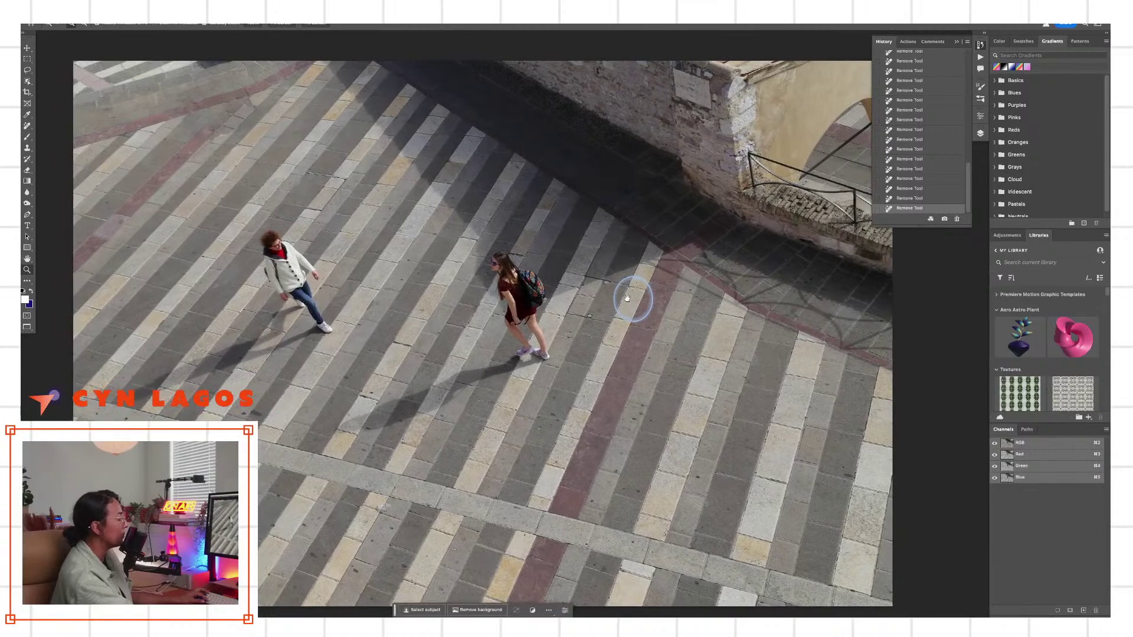
# Crop the photo to a 16:9 ratio, trimming the frame slightly and repositioning the two walking women within it
pyautogui.press('c')
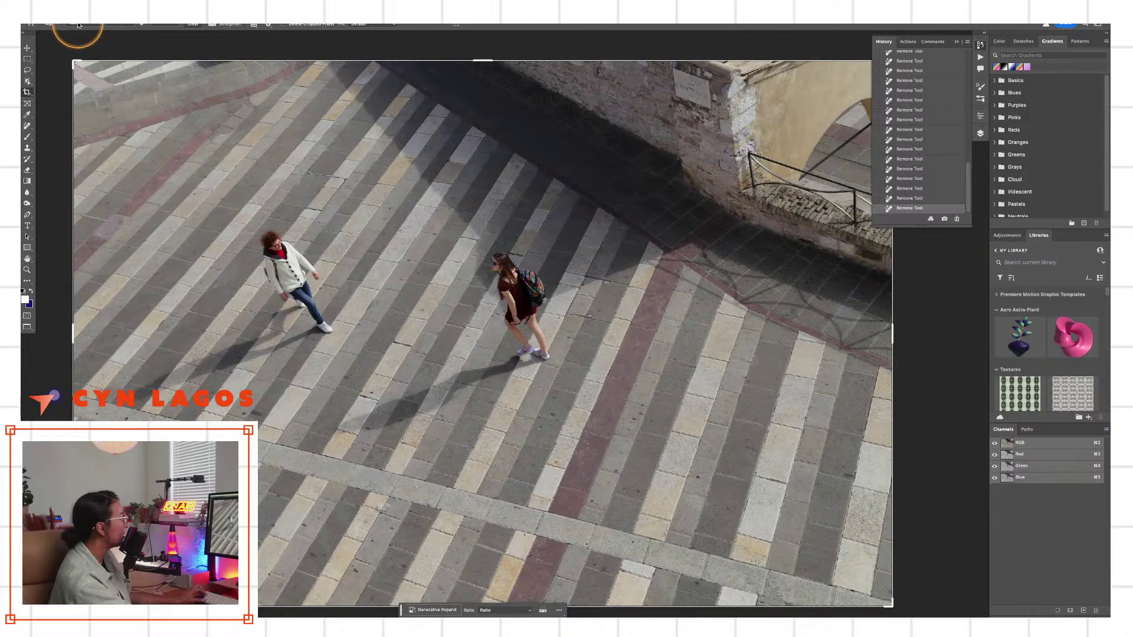
pyautogui.click(78, 24)
pyautogui.click(90, 85)
pyautogui.moveTo(731, 301); pyautogui.dragTo(727, 307)
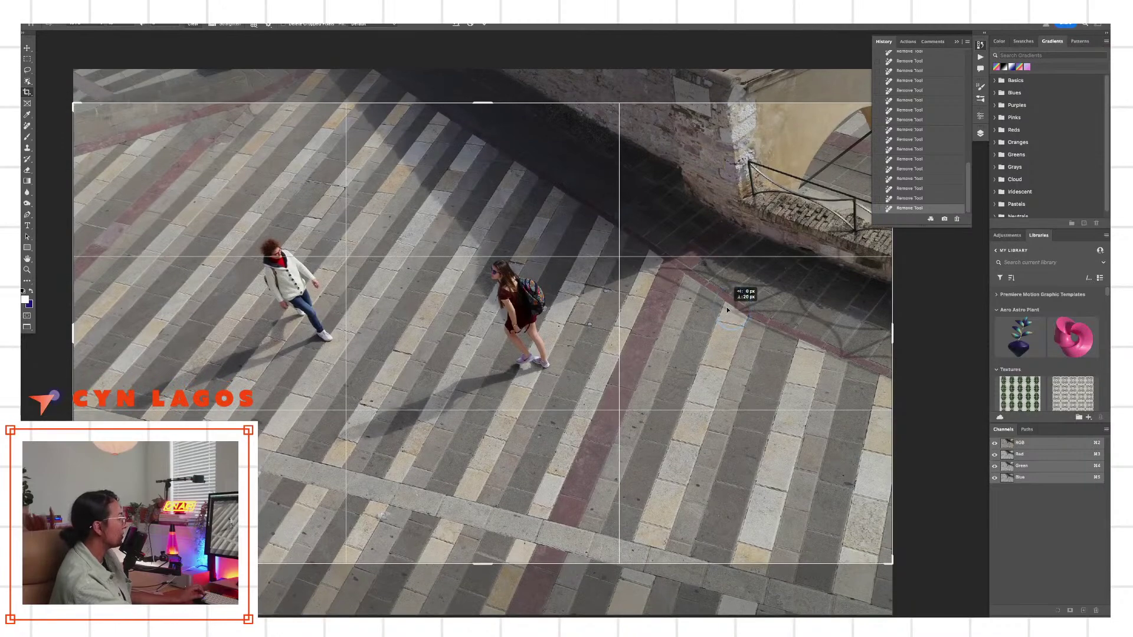
pyautogui.moveTo(882, 561)
pyautogui.mouseDown()
pyautogui.moveTo(822, 540)
pyautogui.moveTo(845, 537)
pyautogui.moveTo(867, 553)
pyautogui.mouseUp()
pyautogui.moveTo(708, 475); pyautogui.dragTo(702, 500)
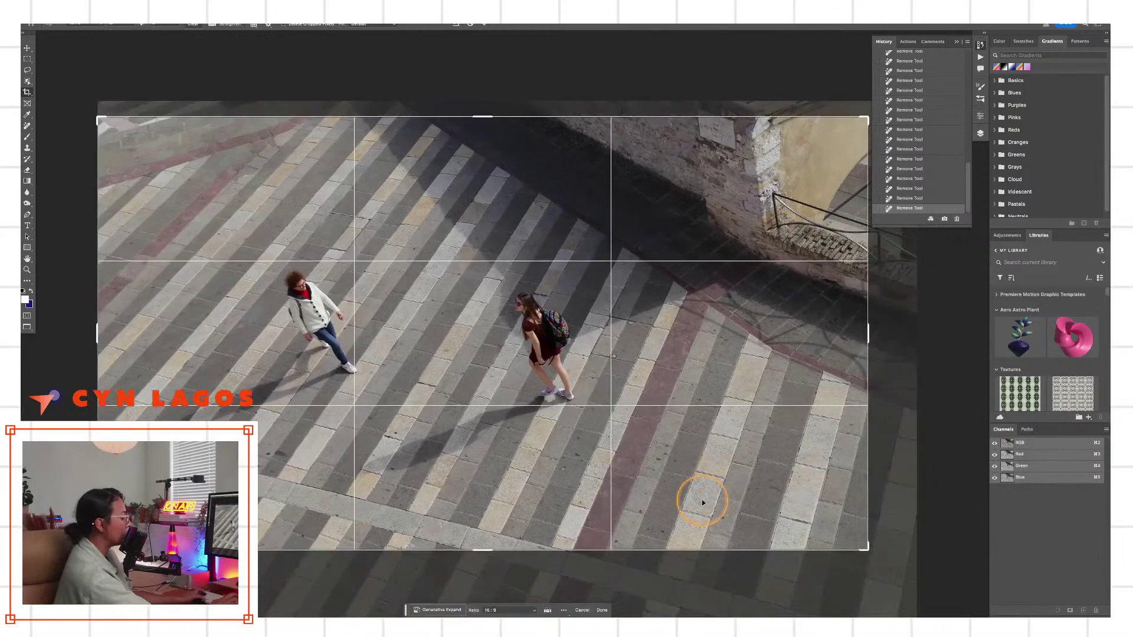
pyautogui.moveTo(707, 504); pyautogui.dragTo(720, 298)
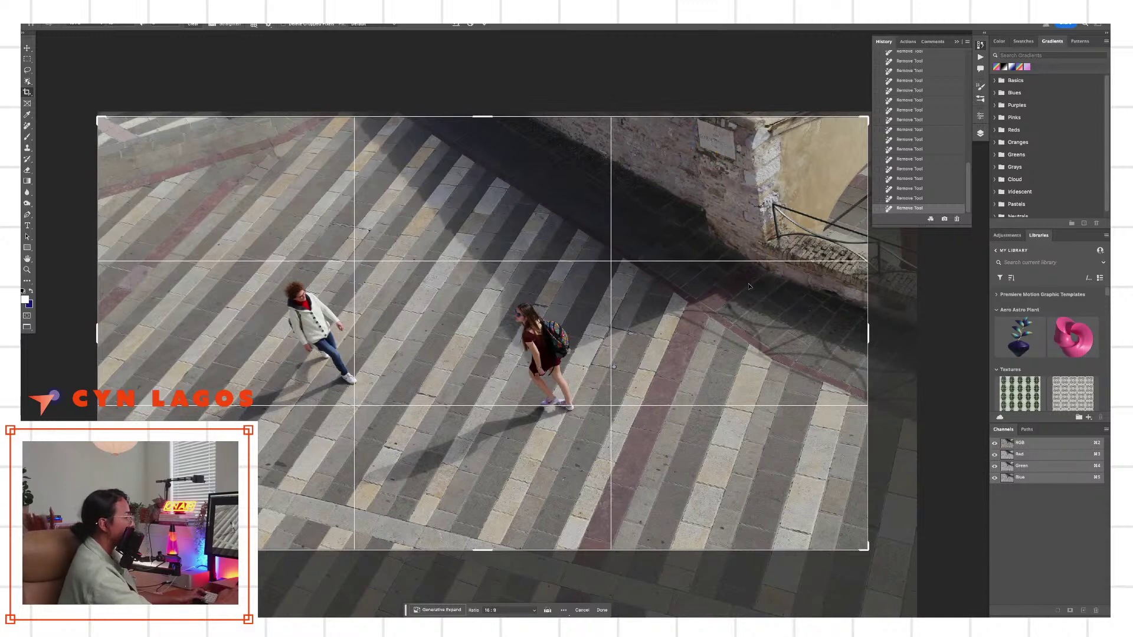
pyautogui.press('Return')
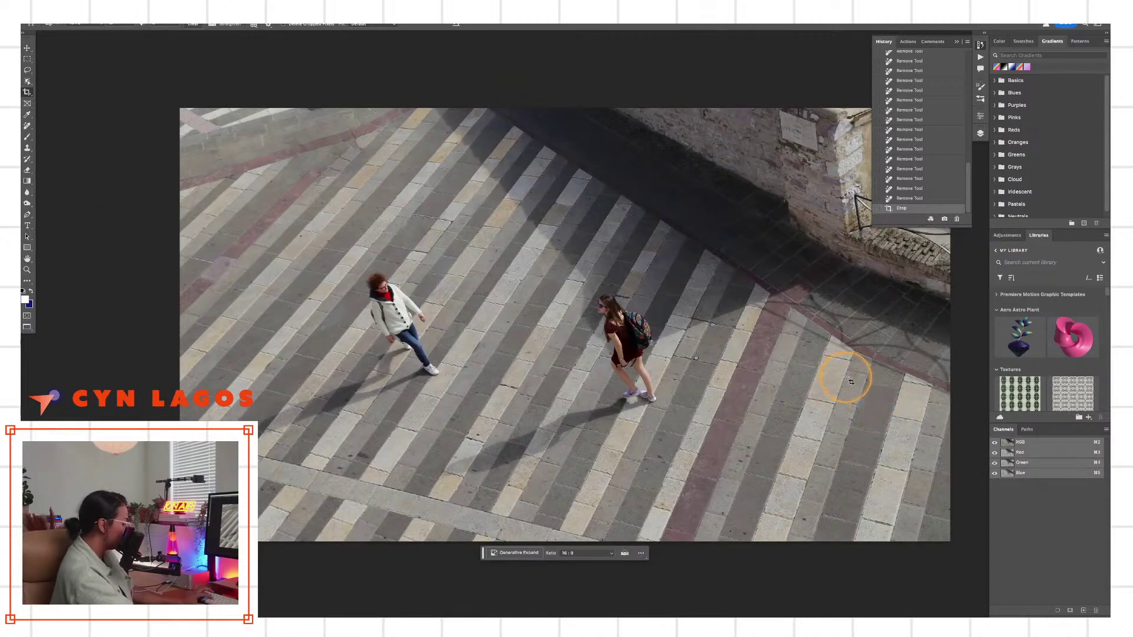
# Preview the cropped plaza photo in full-screen mode
pyautogui.press('f')
pyautogui.moveTo(1099, 421)
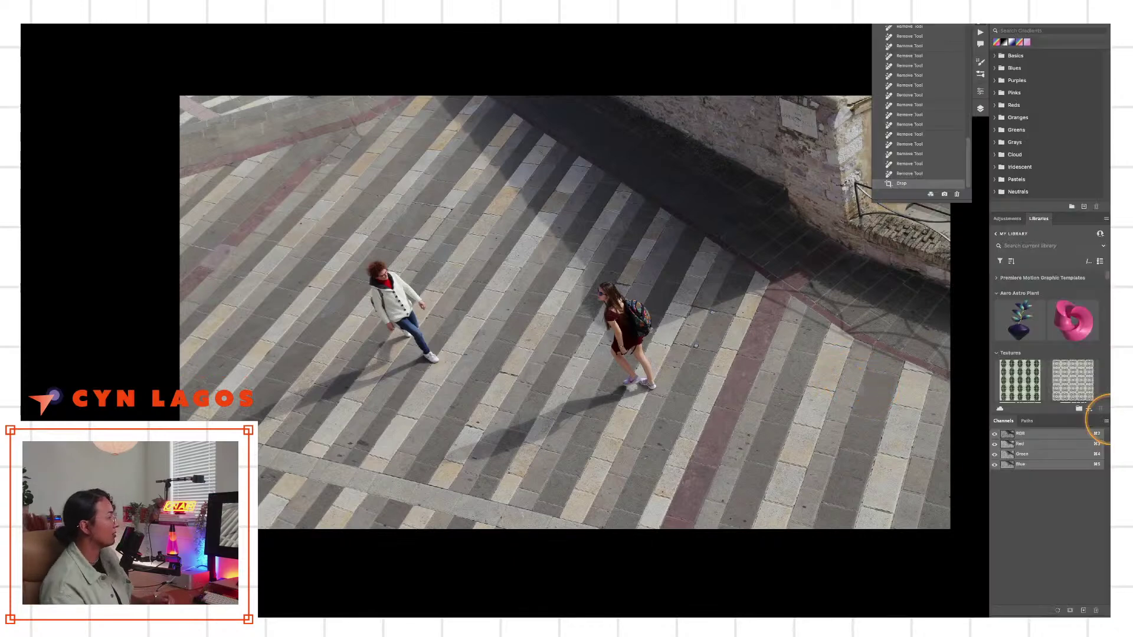
pyautogui.press('f')
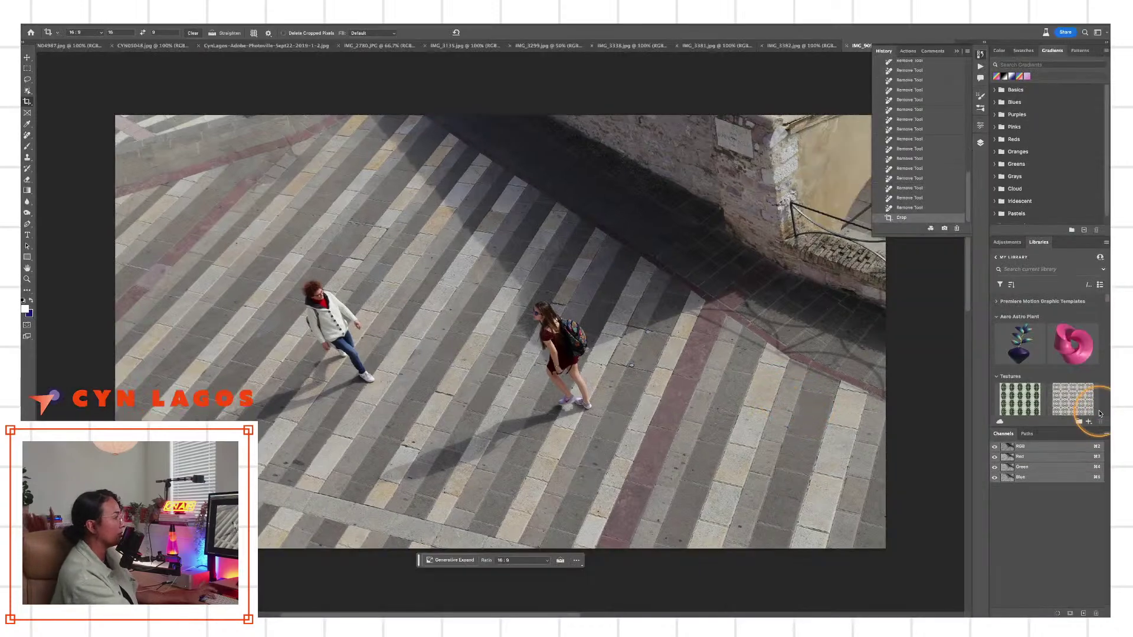
pyautogui.press('f')
pyautogui.press('f')
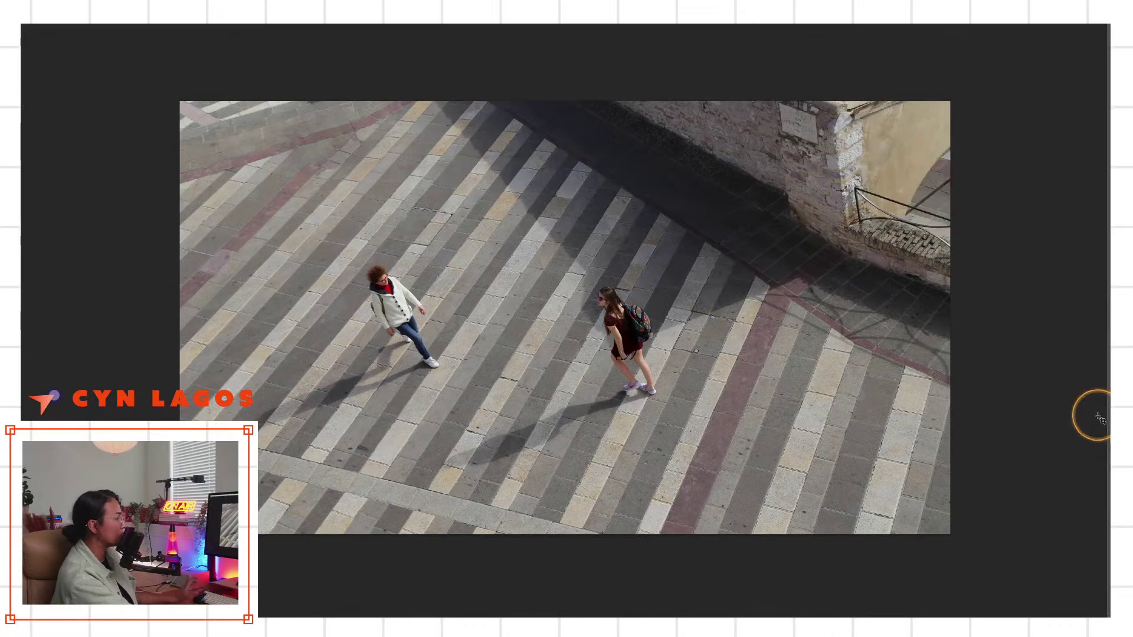
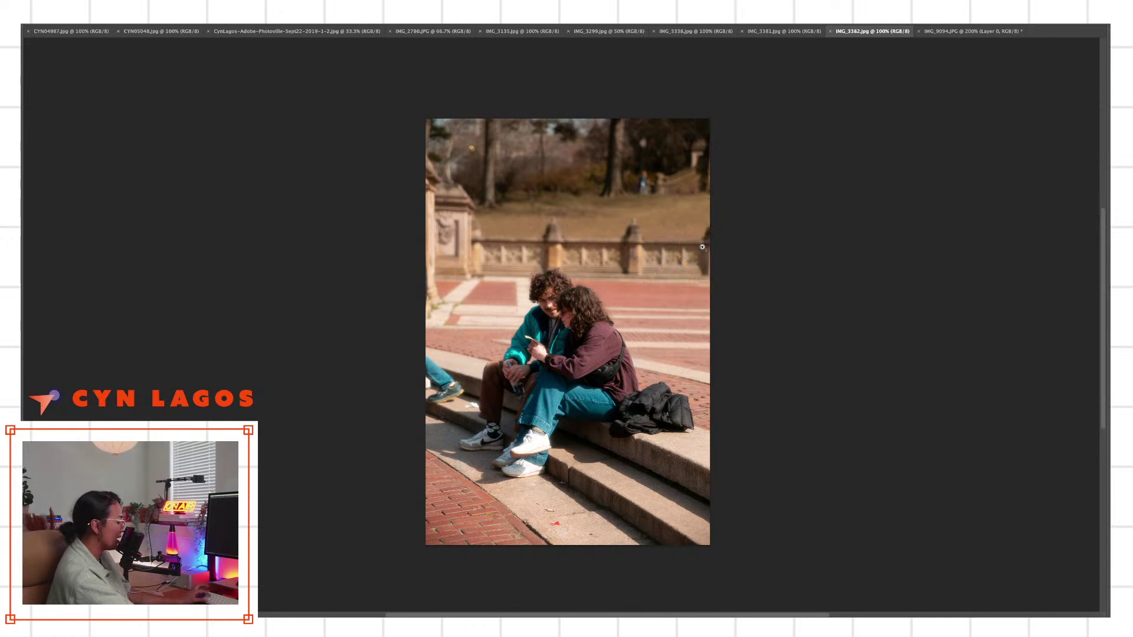
# View IMG_3382.jpg full screen on a black background, and return to the standard workspace
pyautogui.press('f')
pyautogui.press('f')
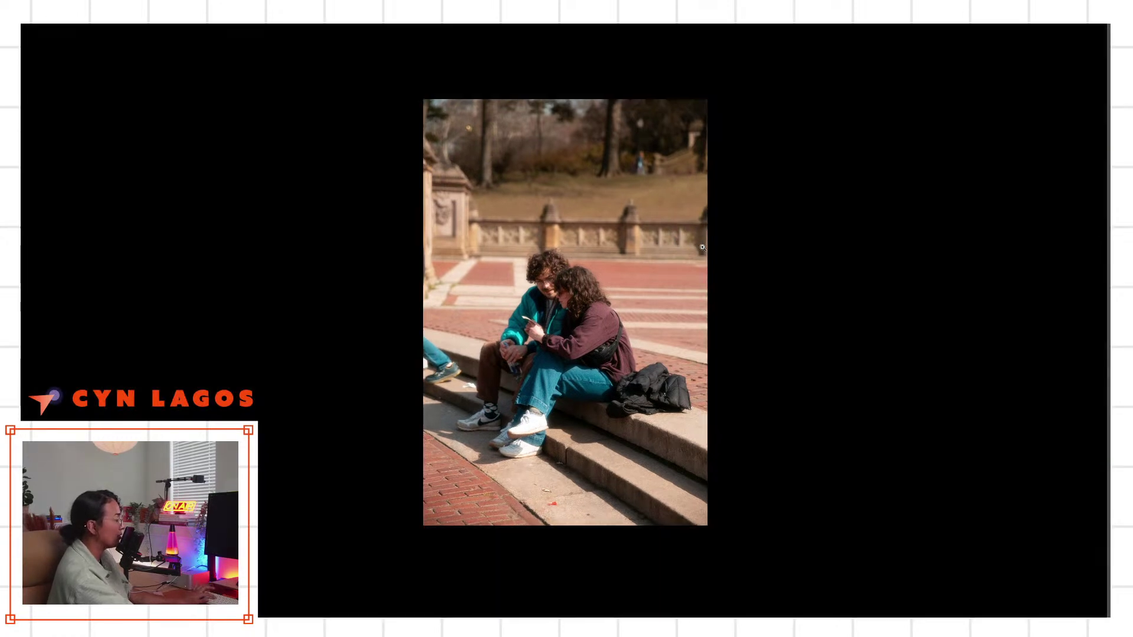
pyautogui.press('f')
pyautogui.press('Tab')
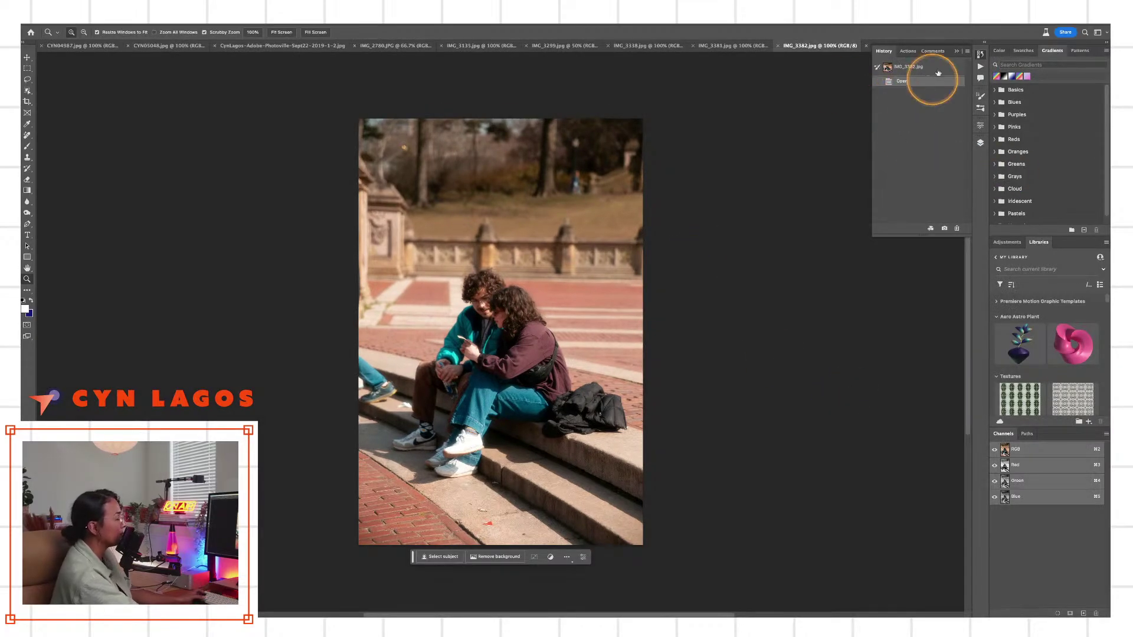
# Add a new empty layer above the Background in IMG_3382.jpg and make it the active layer
pyautogui.click(980, 143)
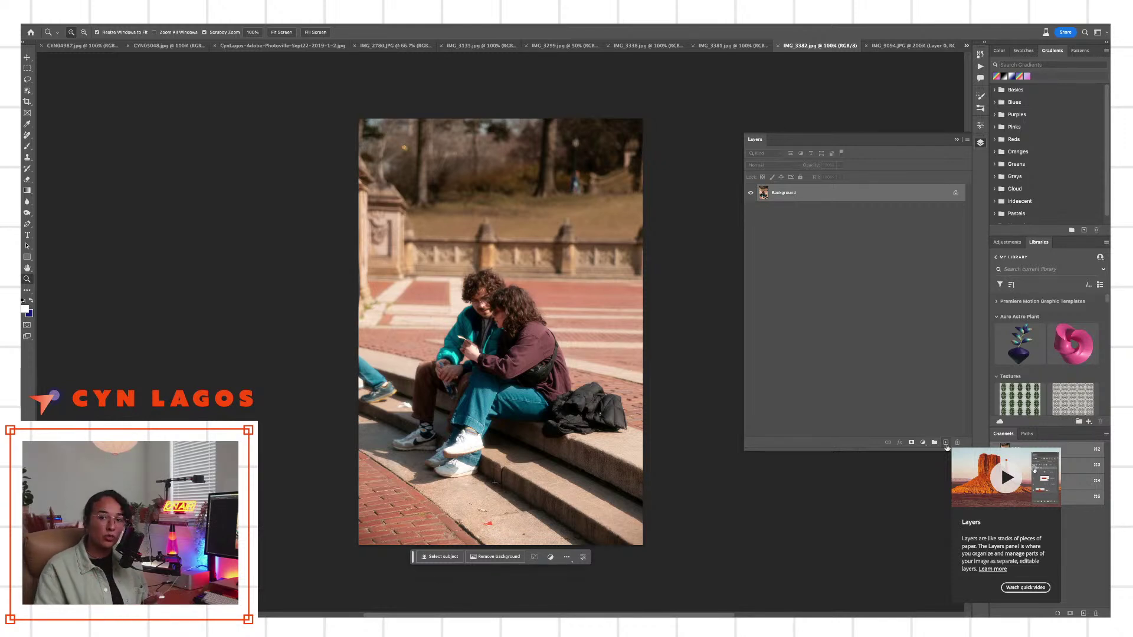
pyautogui.click(947, 442)
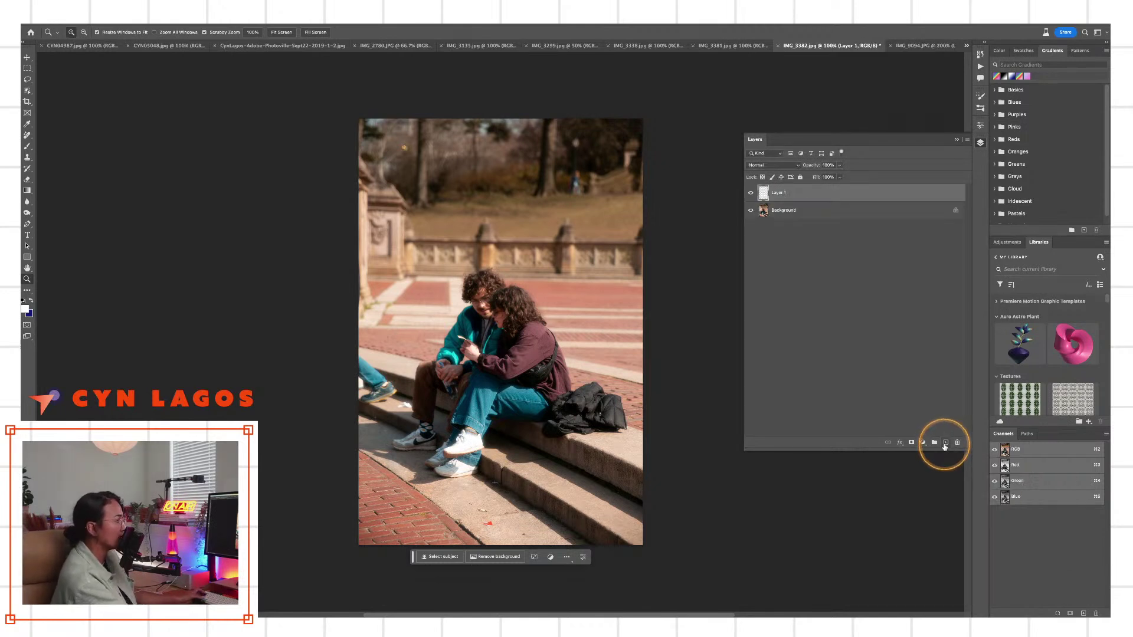
pyautogui.click(802, 139)
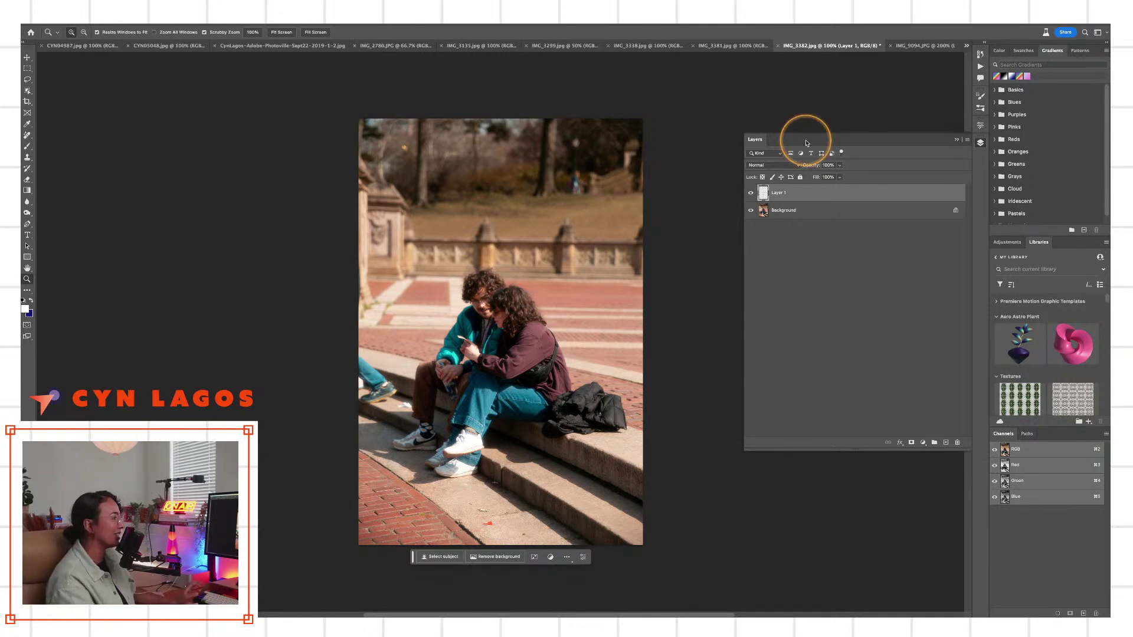
pyautogui.click(785, 208)
pyautogui.click(804, 191)
# Lasso a loop around the stray leg and shoe at the photo's edge, beside the seated couple
pyautogui.click(26, 136)
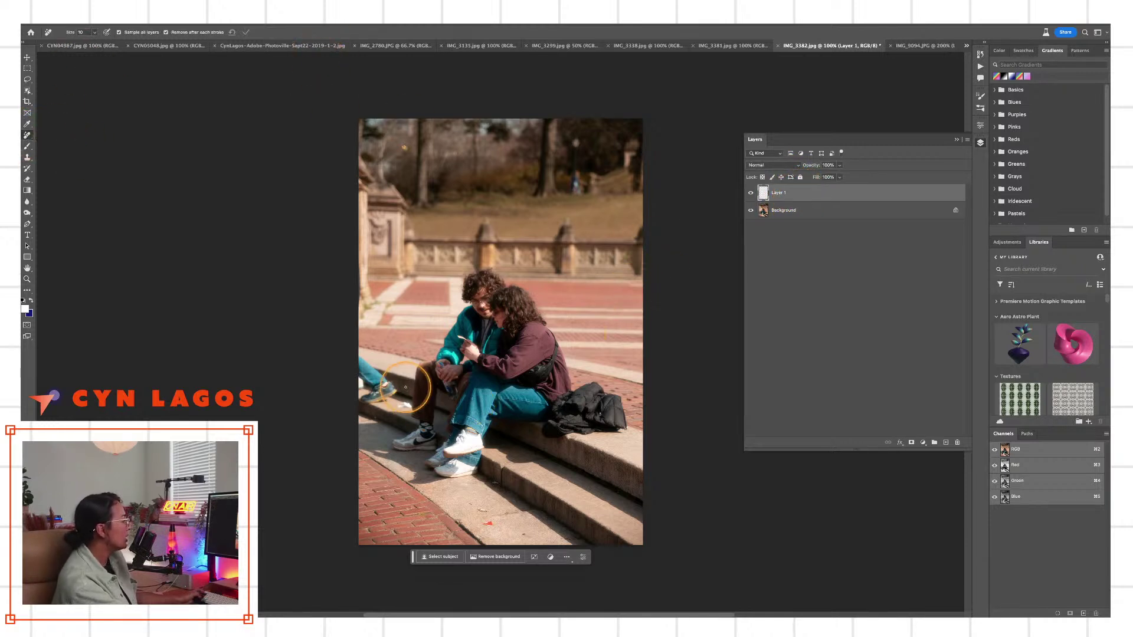
pyautogui.press('z')
pyautogui.click(524, 440)
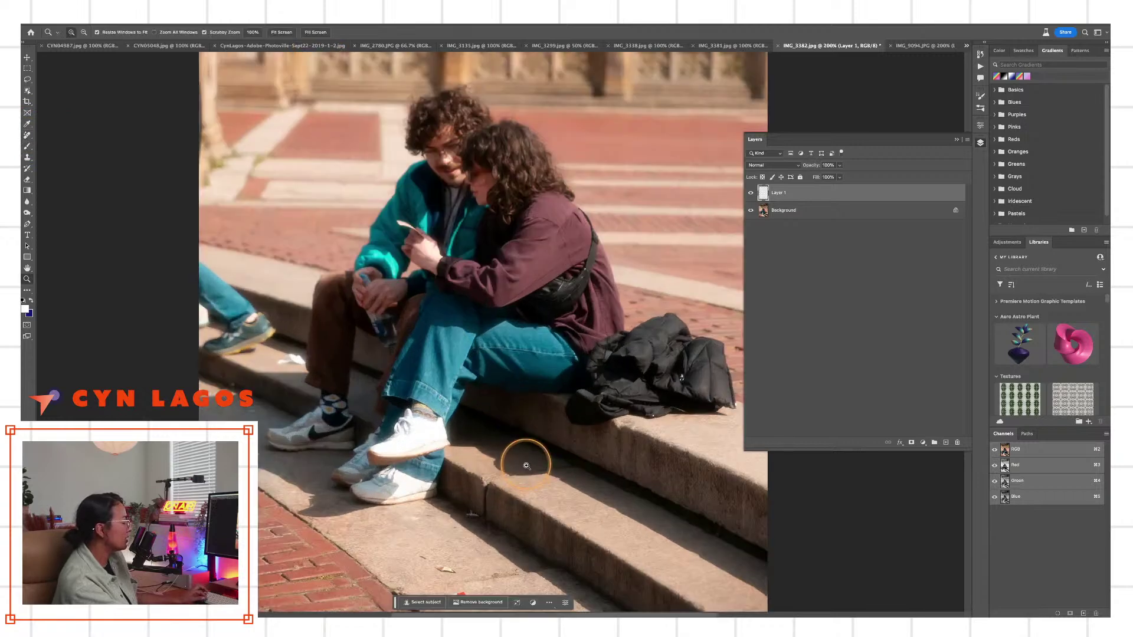
pyautogui.click(954, 140)
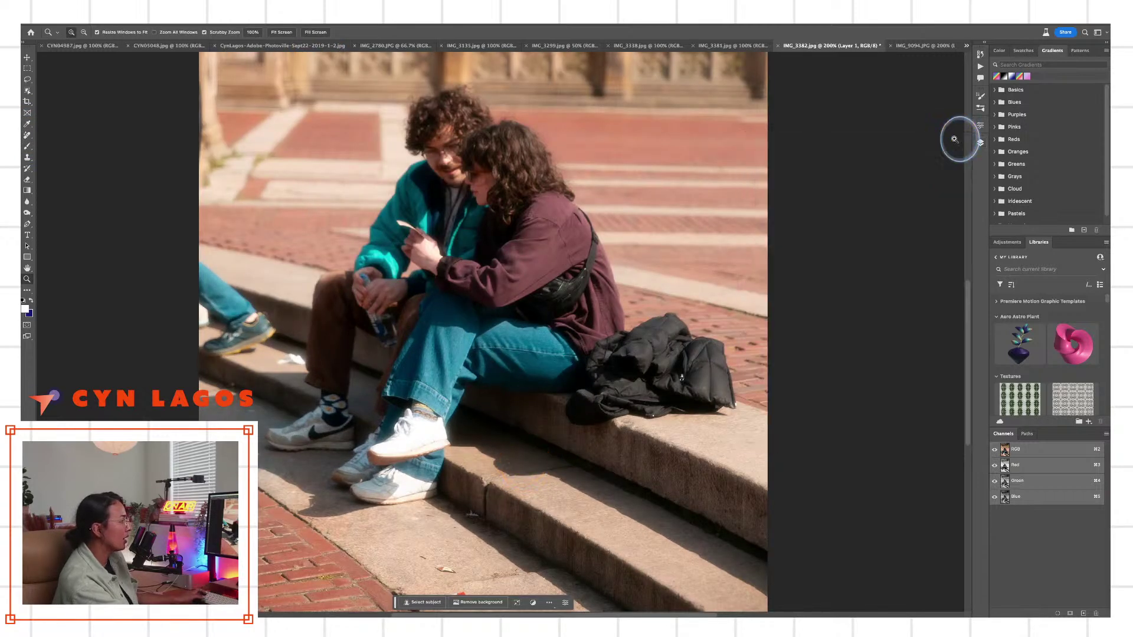
pyautogui.moveTo(600, 380); pyautogui.dragTo(649, 332)
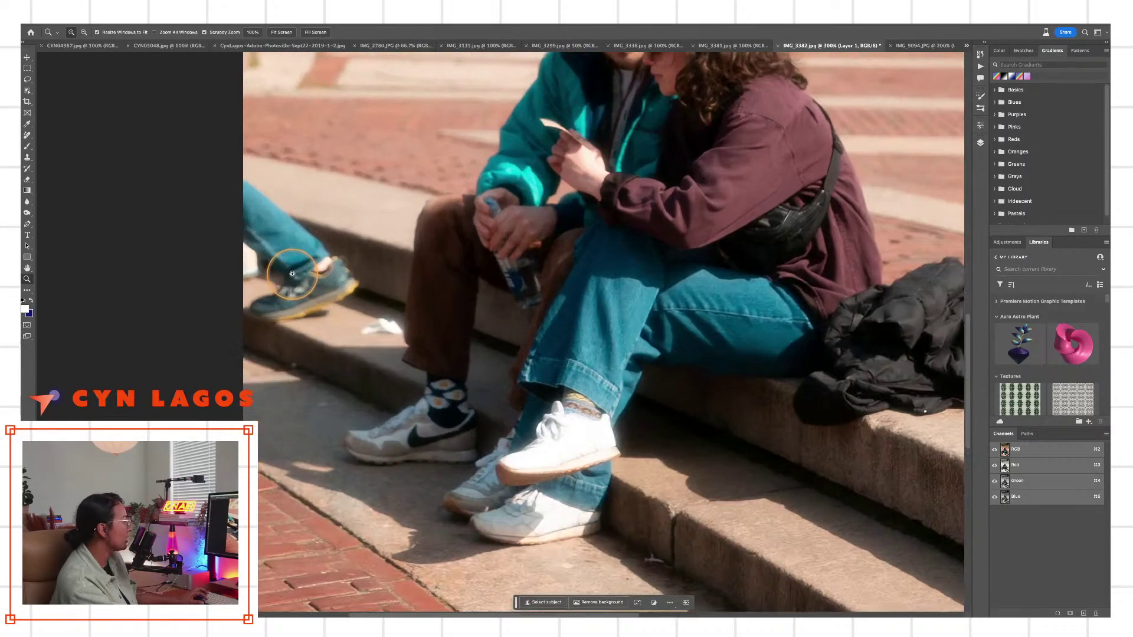
pyautogui.click(298, 267)
pyautogui.moveTo(404, 286); pyautogui.dragTo(431, 329)
pyautogui.moveTo(379, 304); pyautogui.dragTo(481, 323)
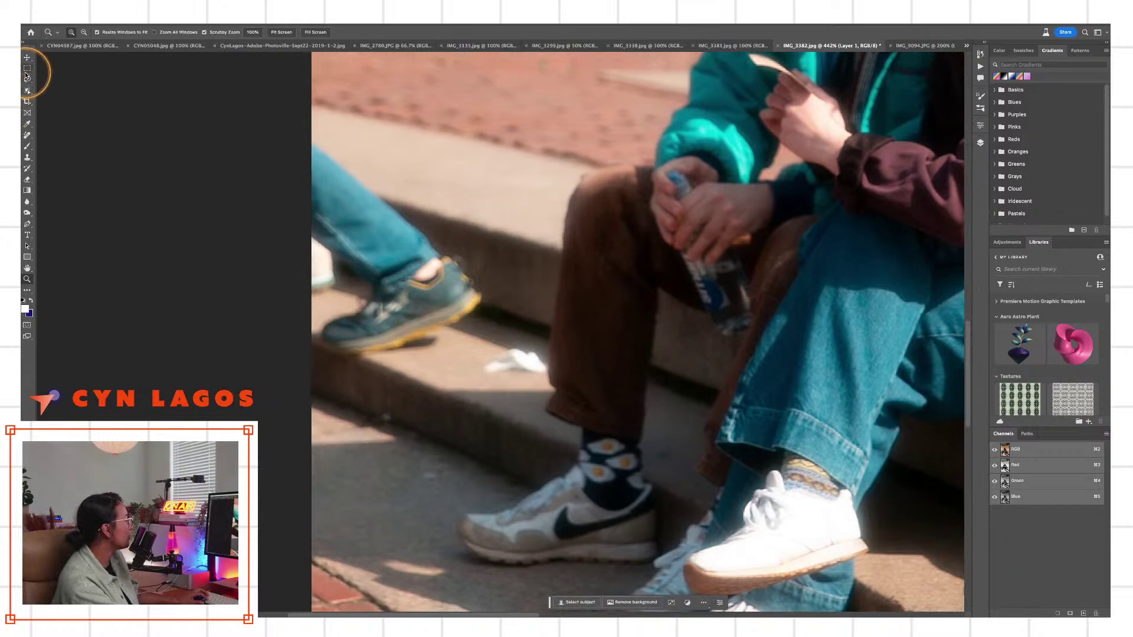
pyautogui.click(27, 79)
pyautogui.moveTo(553, 248)
pyautogui.mouseDown()
pyautogui.moveTo(261, 434)
pyautogui.moveTo(544, 254)
pyautogui.mouseUp()
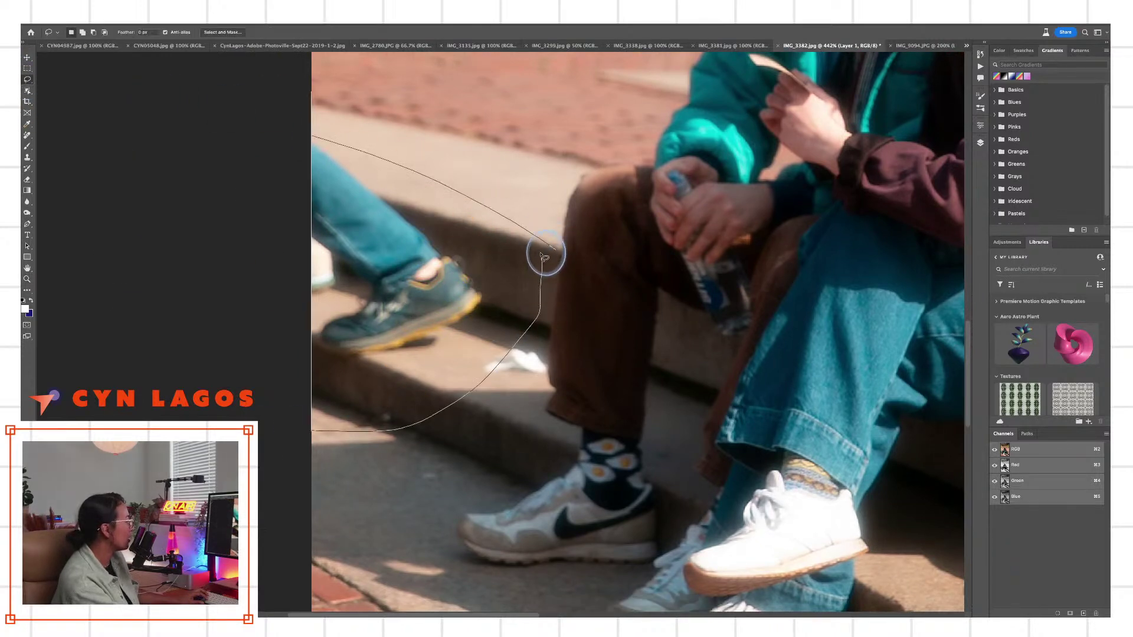
# Lasso the white tissue on the stone step and the white object behind the stray leg at the photo's edge, in turn
pyautogui.moveTo(538, 341)
pyautogui.mouseDown()
pyautogui.moveTo(475, 350)
pyautogui.moveTo(534, 385)
pyautogui.moveTo(548, 349)
pyautogui.mouseUp()
pyautogui.moveTo(642, 370); pyautogui.dragTo(574, 347)
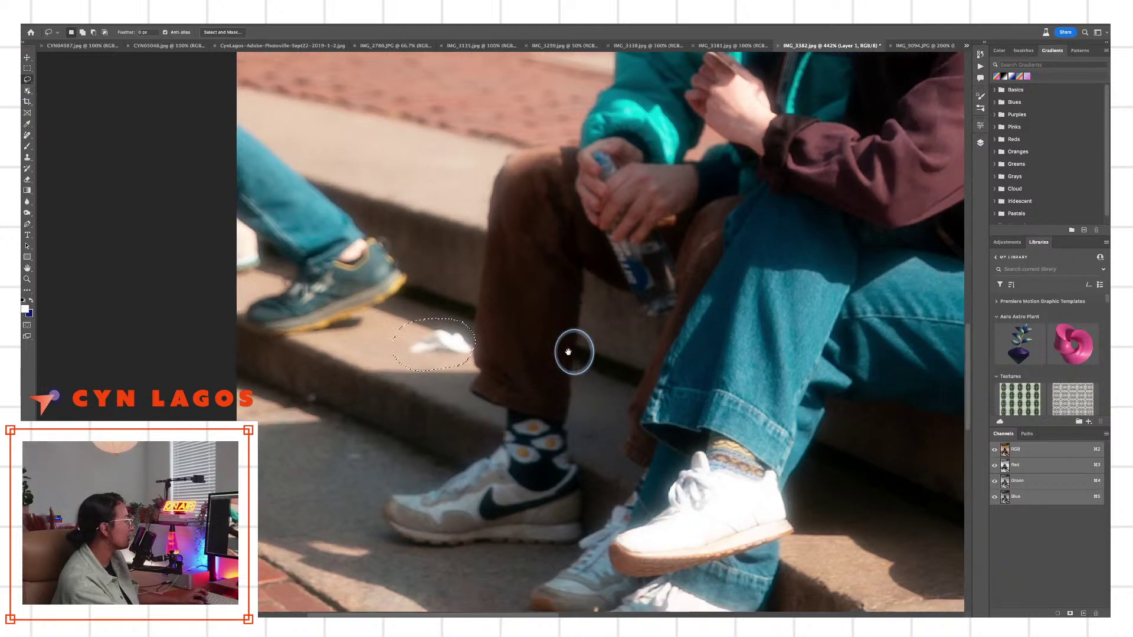
pyautogui.moveTo(253, 230)
pyautogui.mouseDown()
pyautogui.moveTo(260, 268)
pyautogui.moveTo(274, 214)
pyautogui.mouseUp()
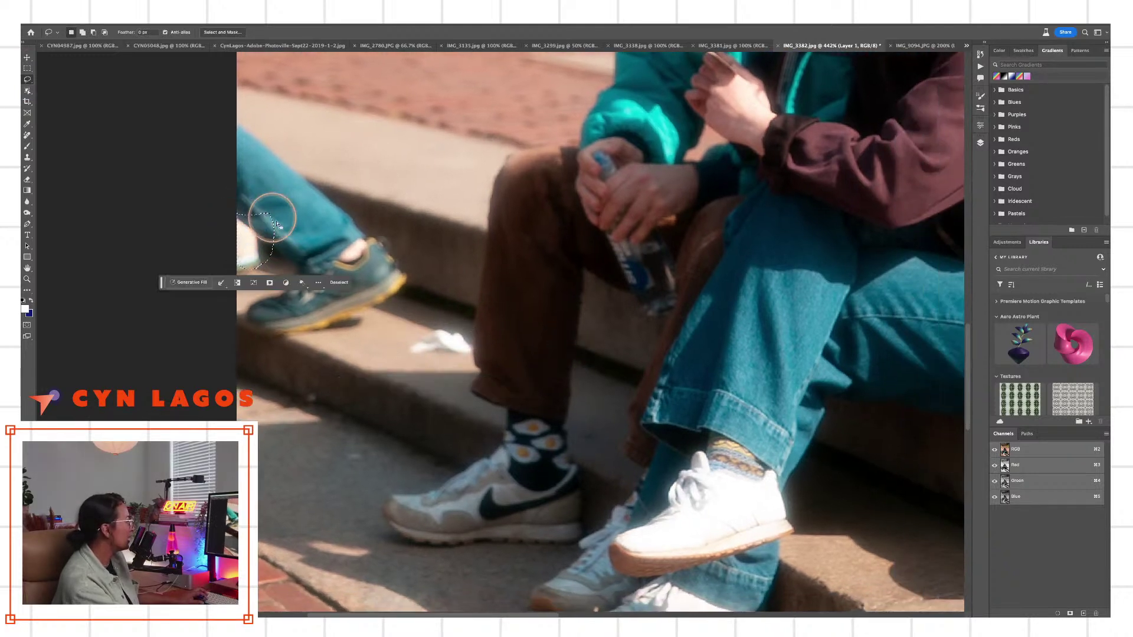
# Lasso the leaf and the red scrap on the pavement in turn, and clear the selection
pyautogui.moveTo(625, 352); pyautogui.dragTo(256, 109)
pyautogui.scroll(-5, 464, 263)
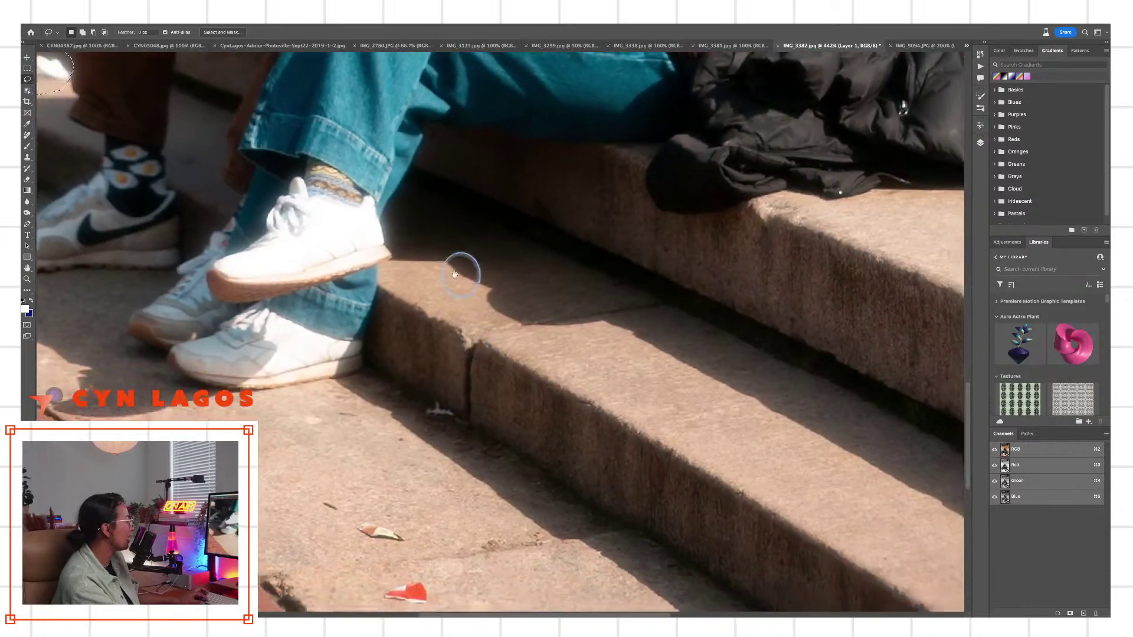
pyautogui.moveTo(384, 415); pyautogui.dragTo(377, 413)
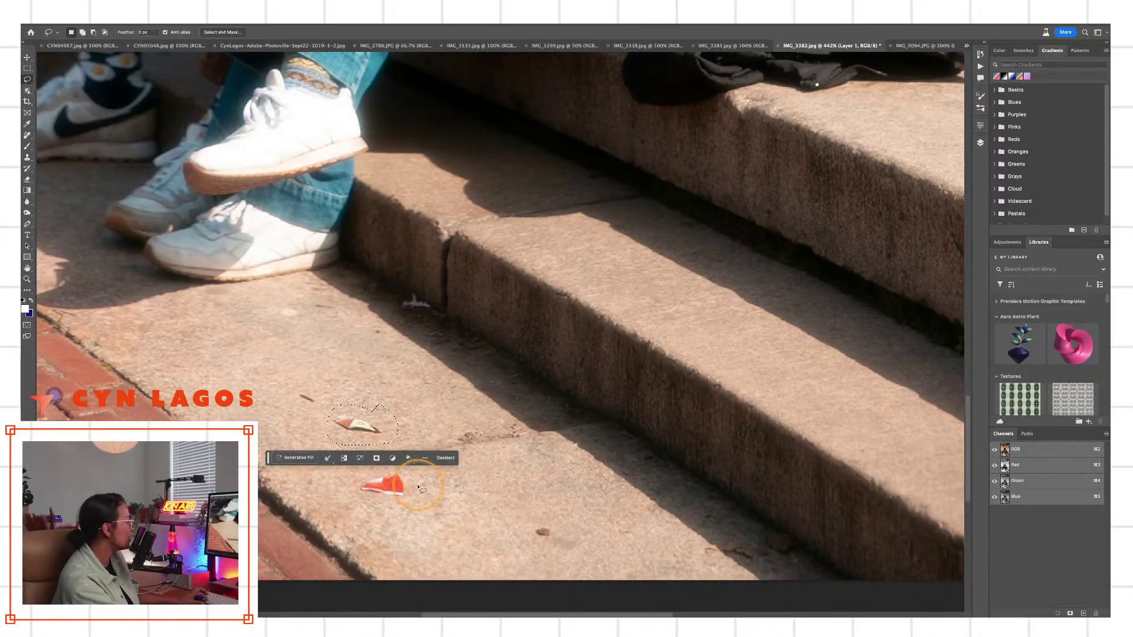
pyautogui.moveTo(361, 488)
pyautogui.mouseDown()
pyautogui.moveTo(413, 475)
pyautogui.moveTo(377, 500)
pyautogui.mouseUp()
pyautogui.moveTo(534, 525)
pyautogui.mouseDown()
pyautogui.moveTo(553, 542)
pyautogui.moveTo(535, 527)
pyautogui.mouseUp()
pyautogui.click(562, 561)
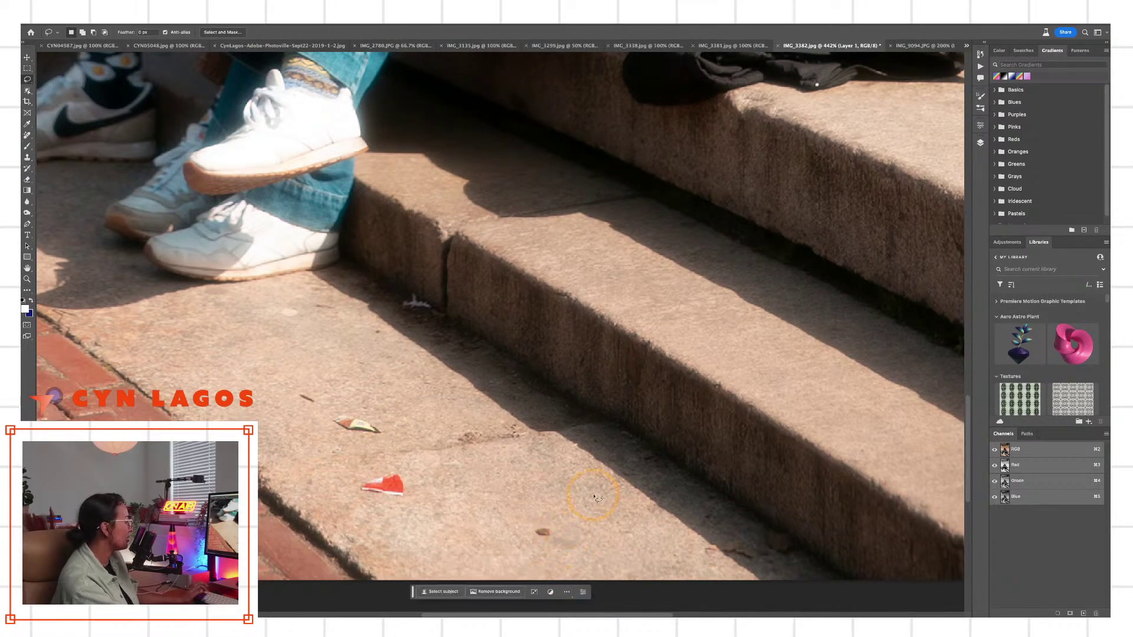
pyautogui.click(460, 354)
pyautogui.click(542, 534)
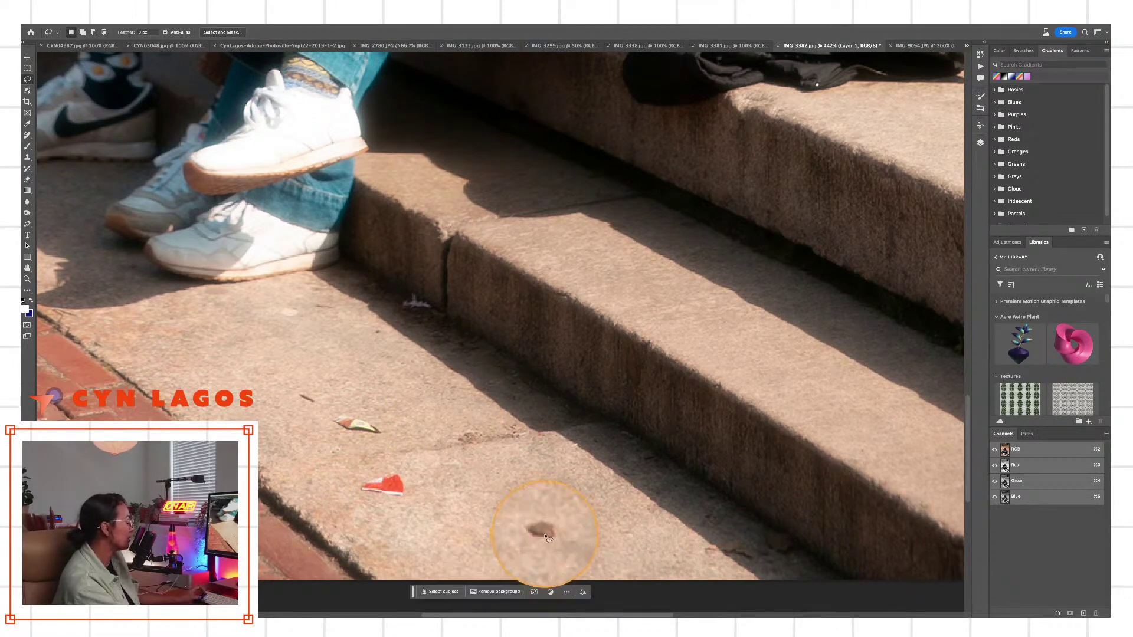
# Lasso a loop around the black jacket lying beside the seated couple, and deselect it
pyautogui.moveTo(529, 350); pyautogui.dragTo(508, 397)
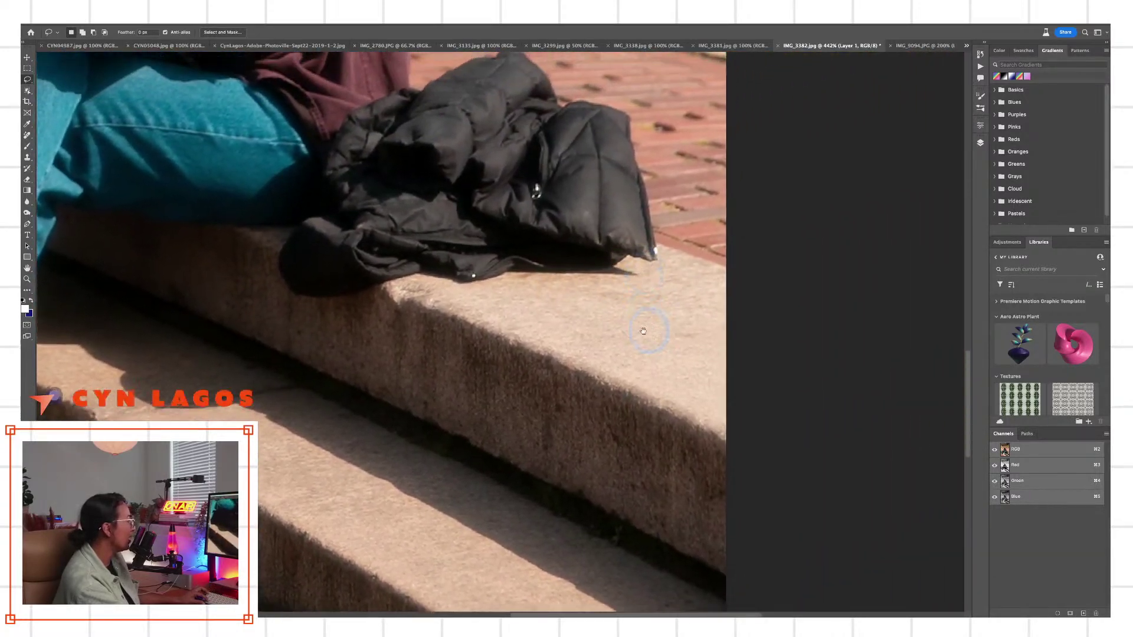
pyautogui.moveTo(650, 329); pyautogui.dragTo(693, 324)
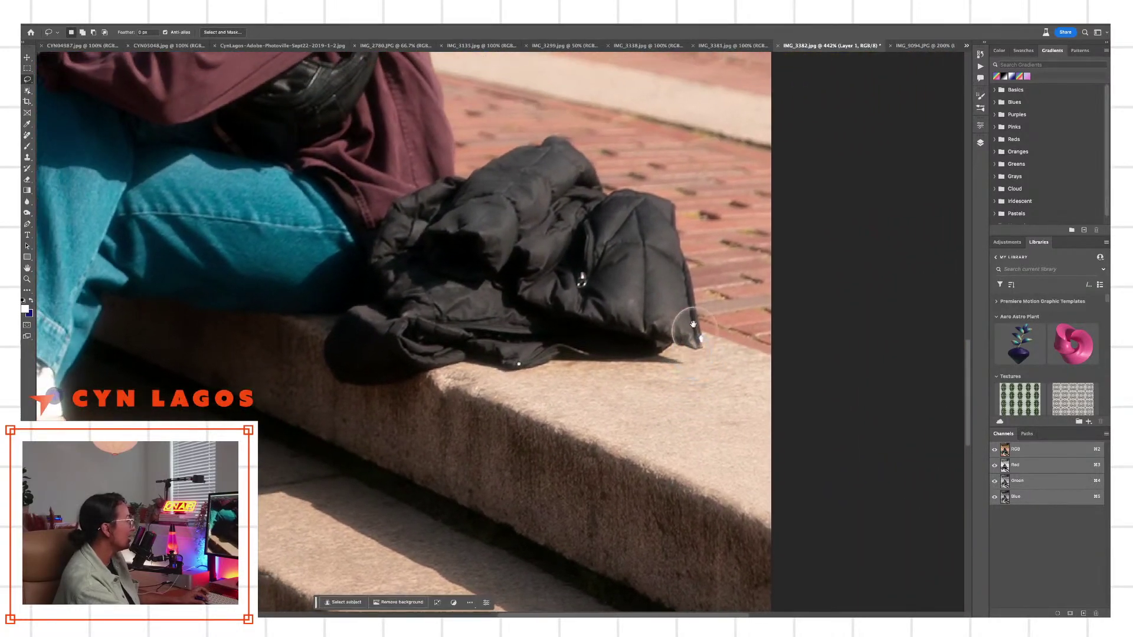
pyautogui.moveTo(687, 176)
pyautogui.mouseDown()
pyautogui.moveTo(417, 185)
pyautogui.moveTo(354, 306)
pyautogui.moveTo(356, 379)
pyautogui.moveTo(614, 374)
pyautogui.moveTo(647, 207)
pyautogui.moveTo(644, 163)
pyautogui.mouseUp()
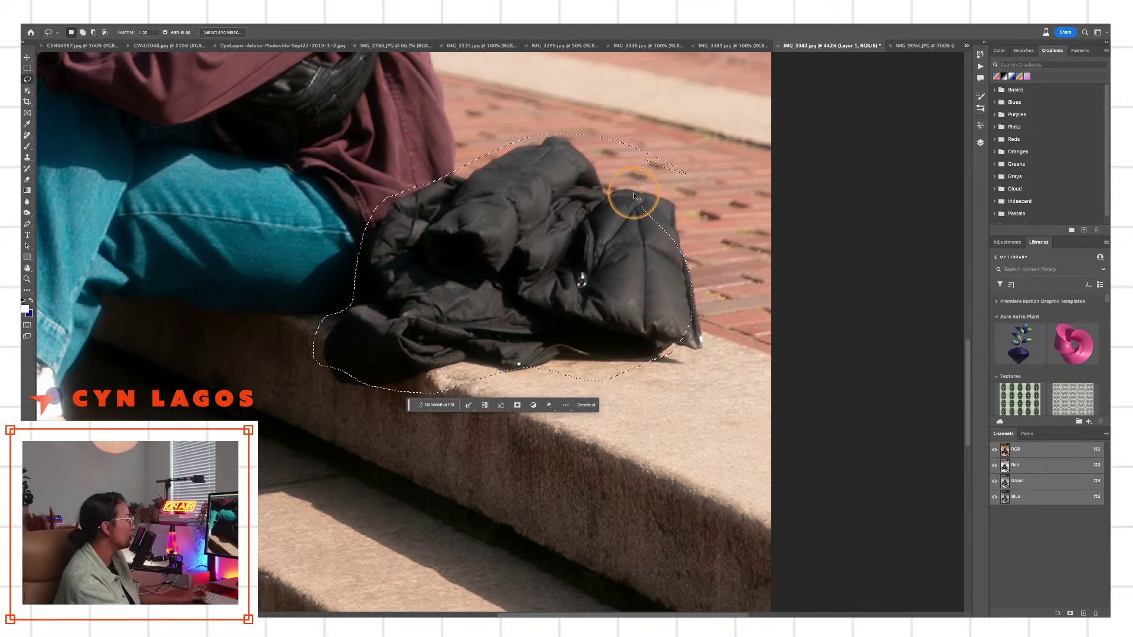
pyautogui.press('super+d')
# Try to paint out the black jacket with the Spot Healing Brush in Content-Aware mode, and undo the attempt
pyautogui.press('z')
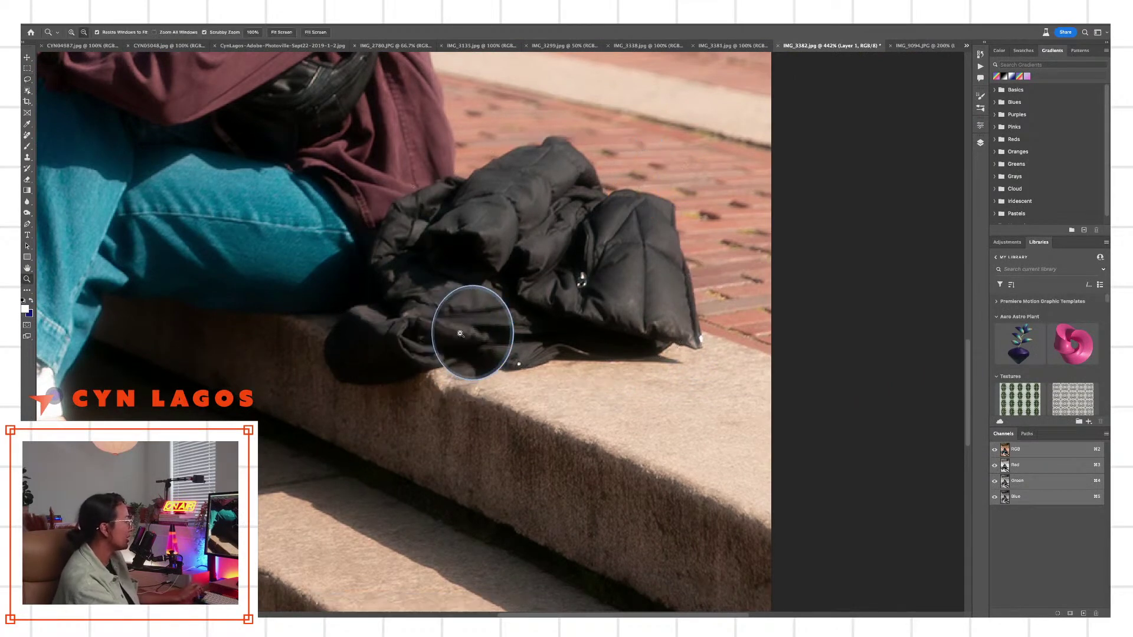
pyautogui.scroll(-5, 466, 348)
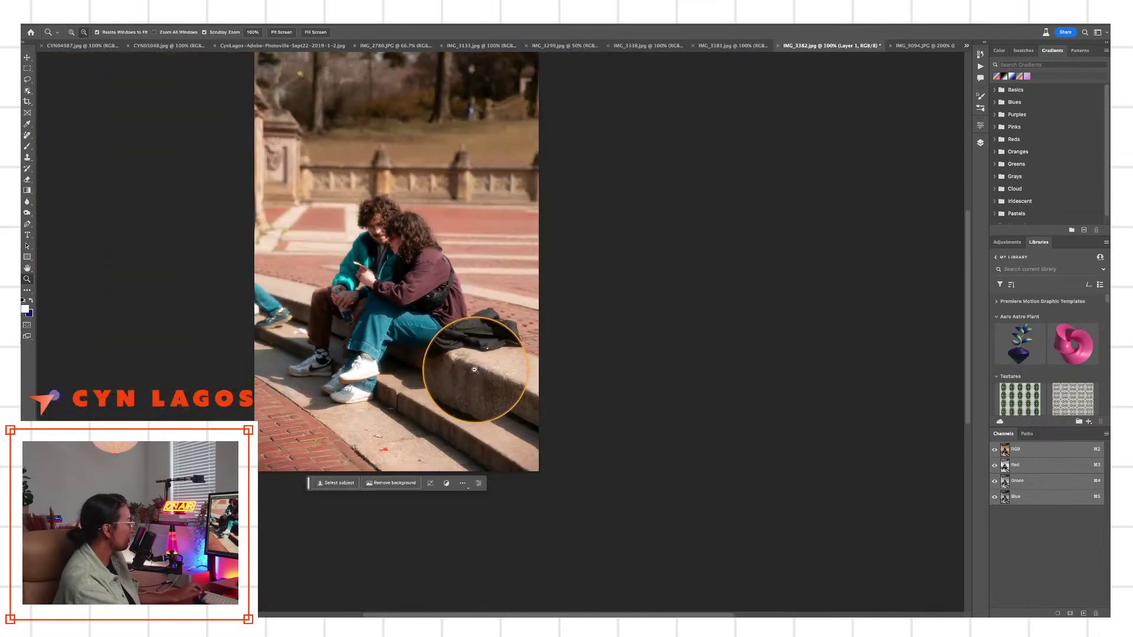
pyautogui.hscroll(-2, 463, 392)
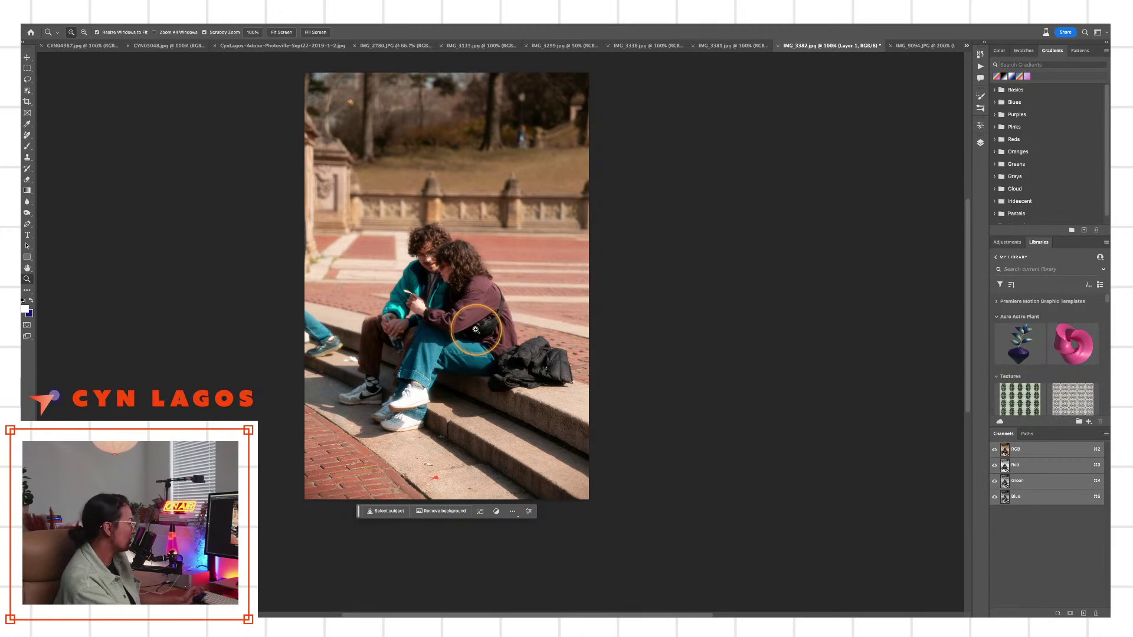
pyautogui.click(329, 337)
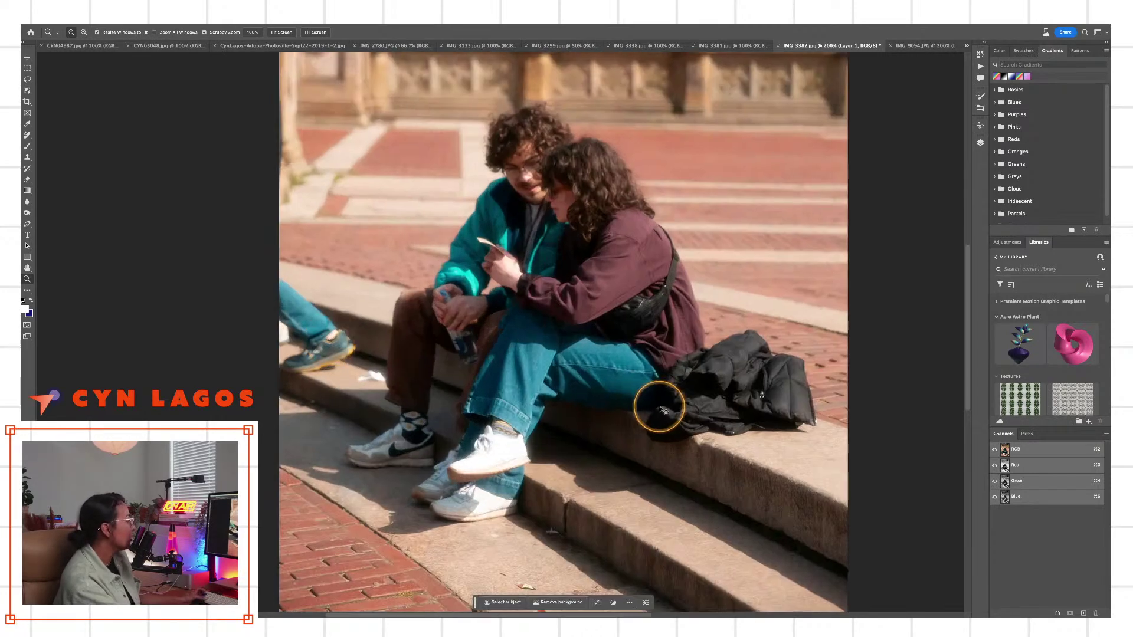
pyautogui.moveTo(739, 413); pyautogui.dragTo(673, 380)
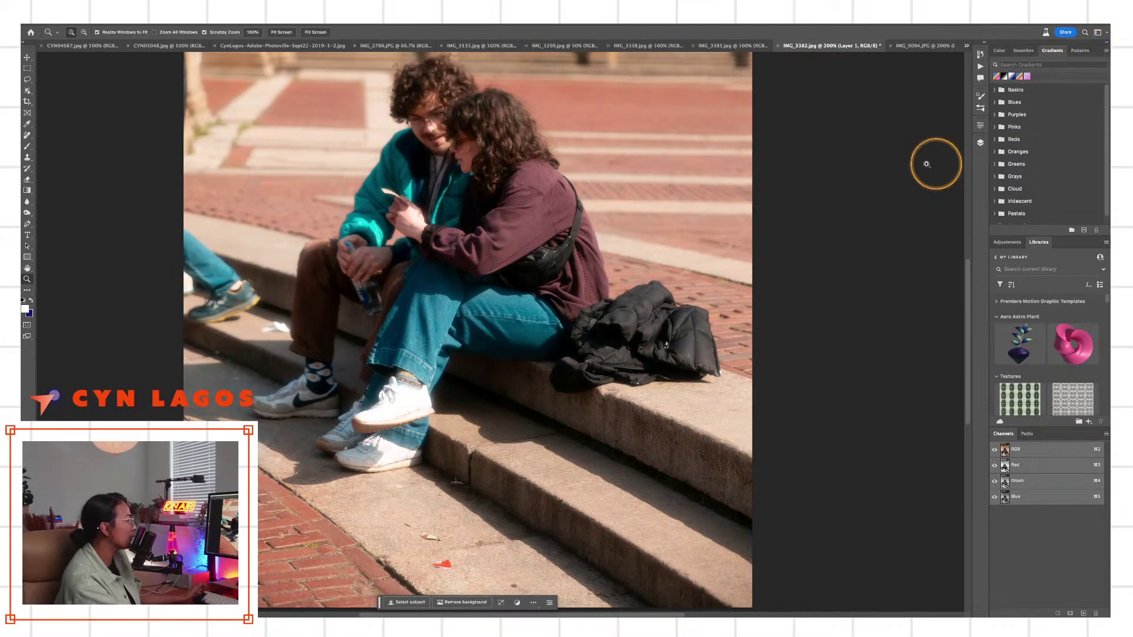
pyautogui.click(870, 164)
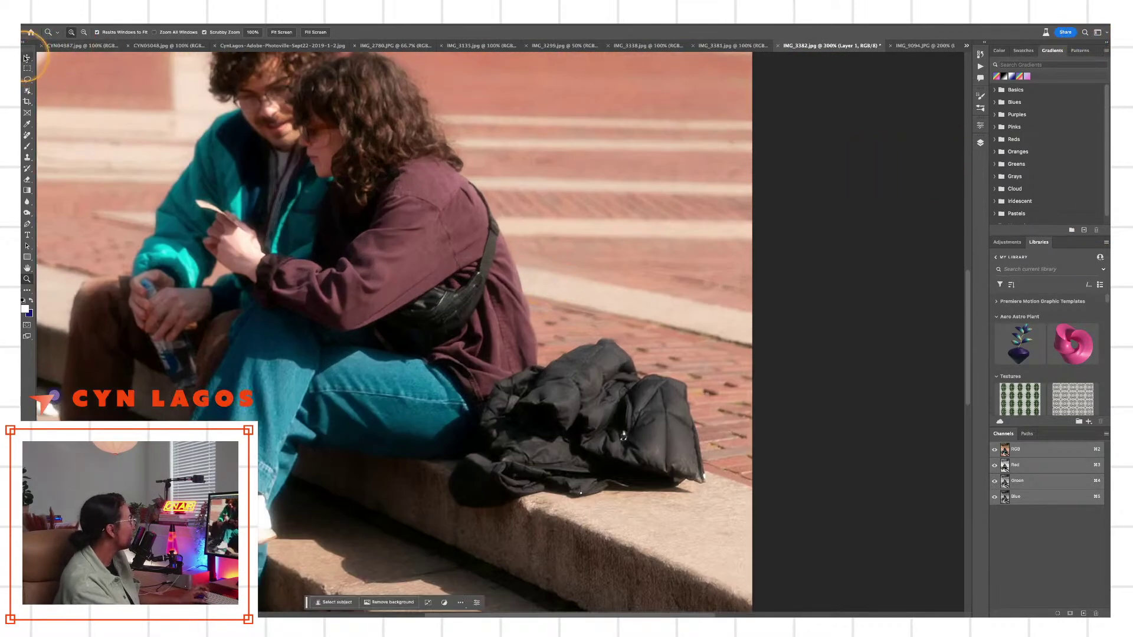
pyautogui.click(27, 57)
pyautogui.scroll(-2, 476, 346)
pyautogui.hscroll(1, 476, 346)
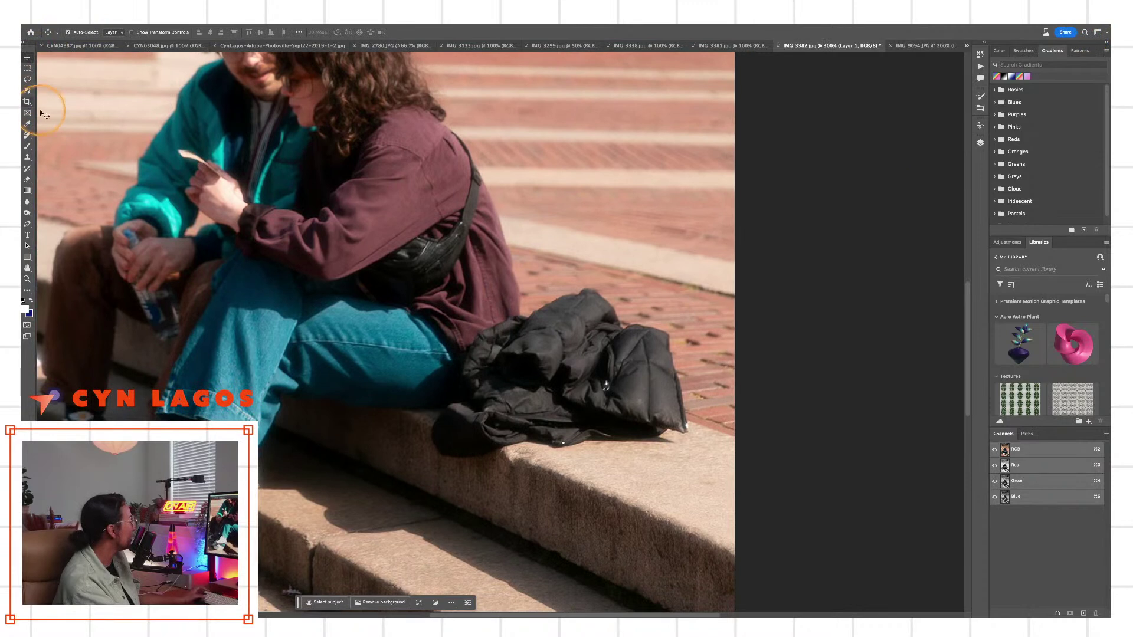
pyautogui.moveTo(32, 137); pyautogui.dragTo(75, 143)
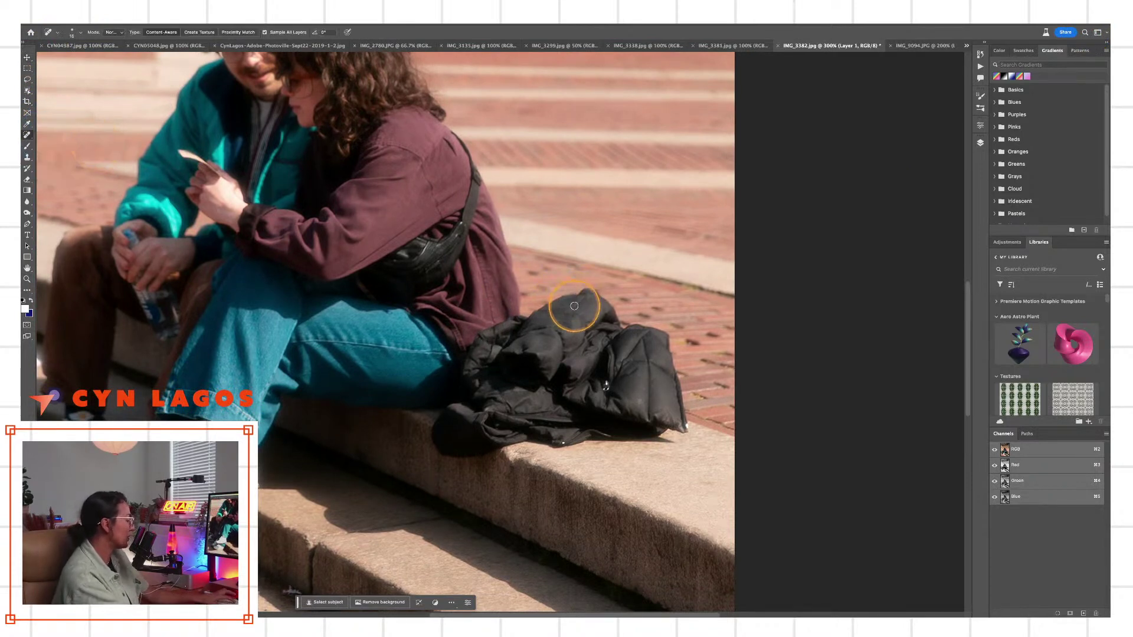
pyautogui.moveTo(574, 306)
pyautogui.mouseDown()
pyautogui.moveTo(583, 327)
pyautogui.moveTo(585, 310)
pyautogui.moveTo(457, 368)
pyautogui.moveTo(502, 366)
pyautogui.moveTo(594, 329)
pyautogui.mouseUp()
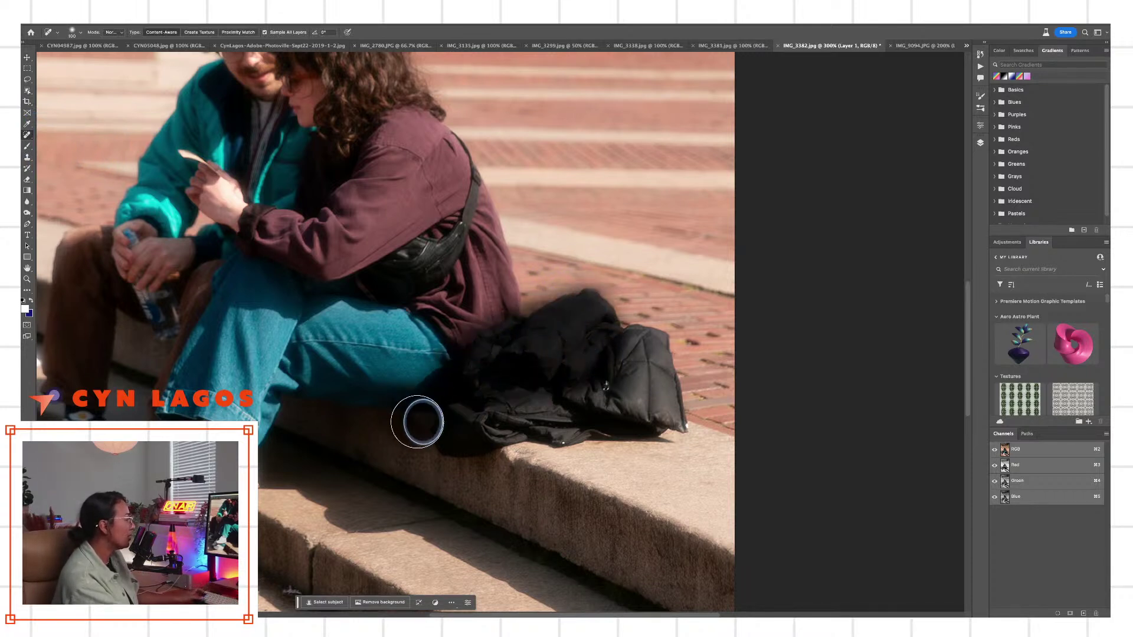
pyautogui.moveTo(417, 421)
pyautogui.mouseDown()
pyautogui.moveTo(489, 423)
pyautogui.moveTo(492, 442)
pyautogui.moveTo(522, 376)
pyautogui.moveTo(474, 424)
pyautogui.moveTo(466, 395)
pyautogui.moveTo(583, 434)
pyautogui.moveTo(556, 423)
pyautogui.moveTo(629, 419)
pyautogui.moveTo(644, 395)
pyautogui.moveTo(597, 409)
pyautogui.moveTo(606, 329)
pyautogui.moveTo(645, 345)
pyautogui.moveTo(655, 415)
pyautogui.moveTo(670, 425)
pyautogui.moveTo(460, 433)
pyautogui.moveTo(489, 425)
pyautogui.mouseUp()
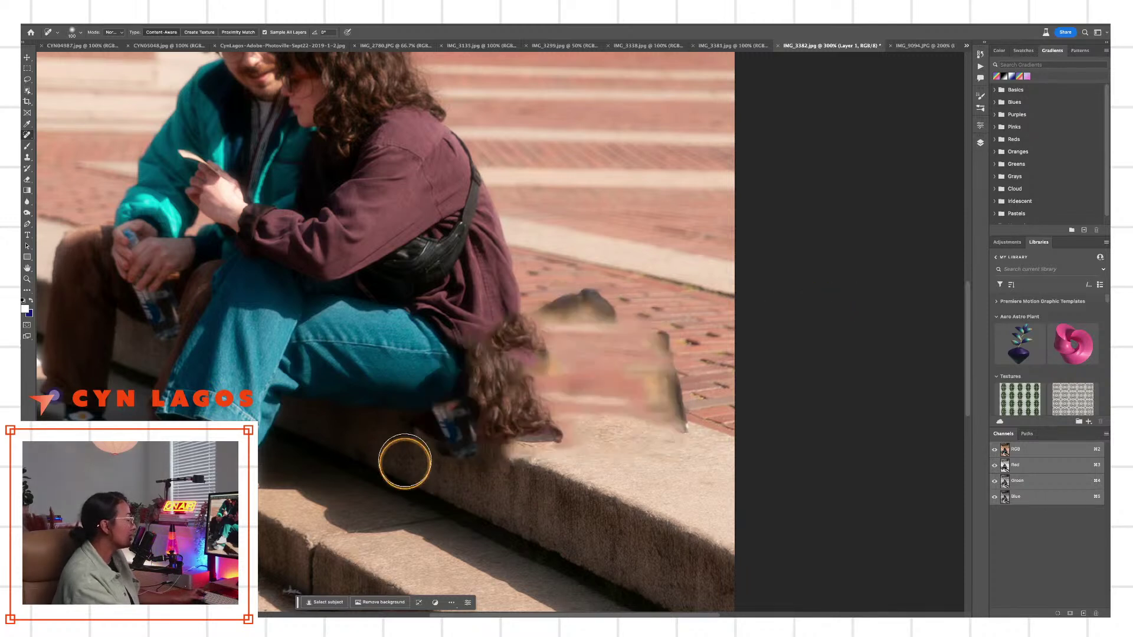
pyautogui.press('super+z')
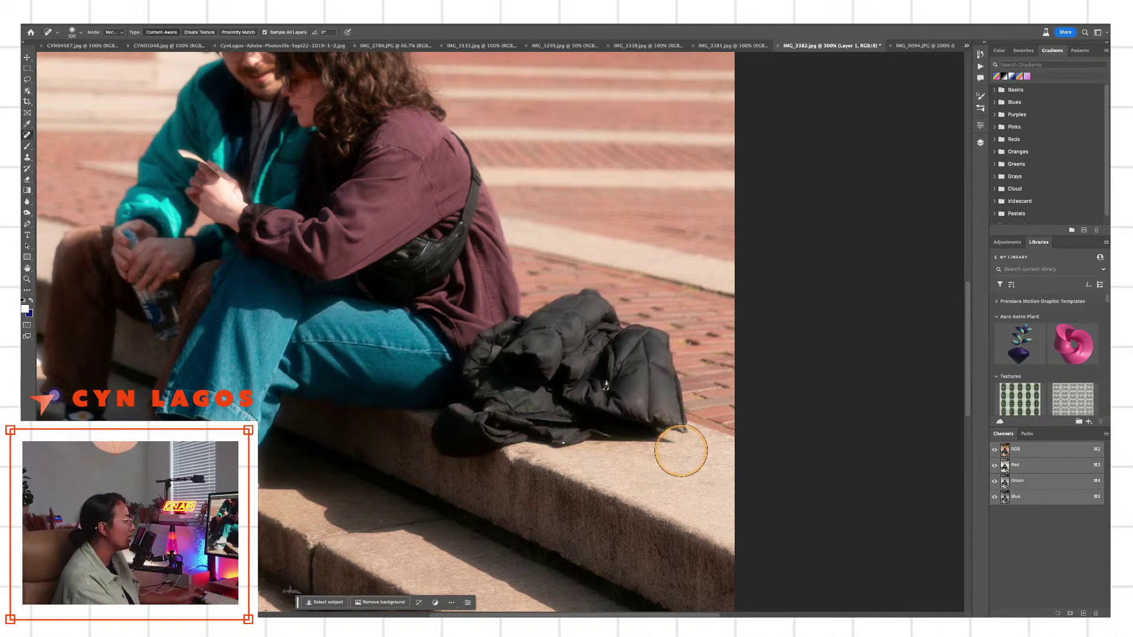
# Reduce the Spot Healing Brush to a small tip
pyautogui.press('[')
pyautogui.press('[')
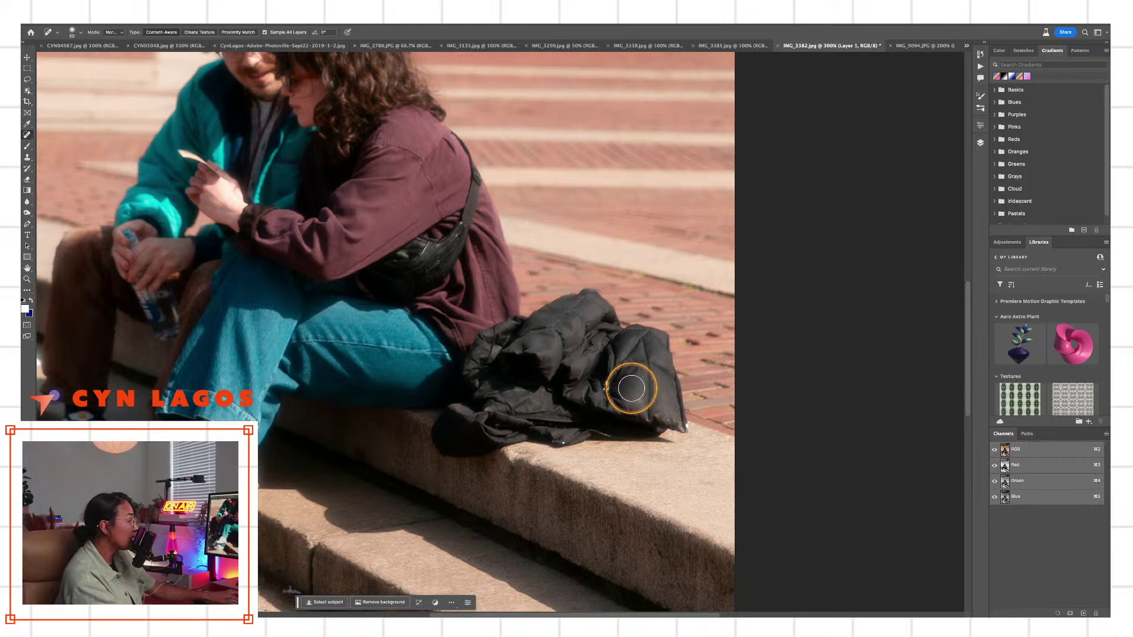
pyautogui.press('[')
pyautogui.press('[')
pyautogui.press('[')
pyautogui.press('[')
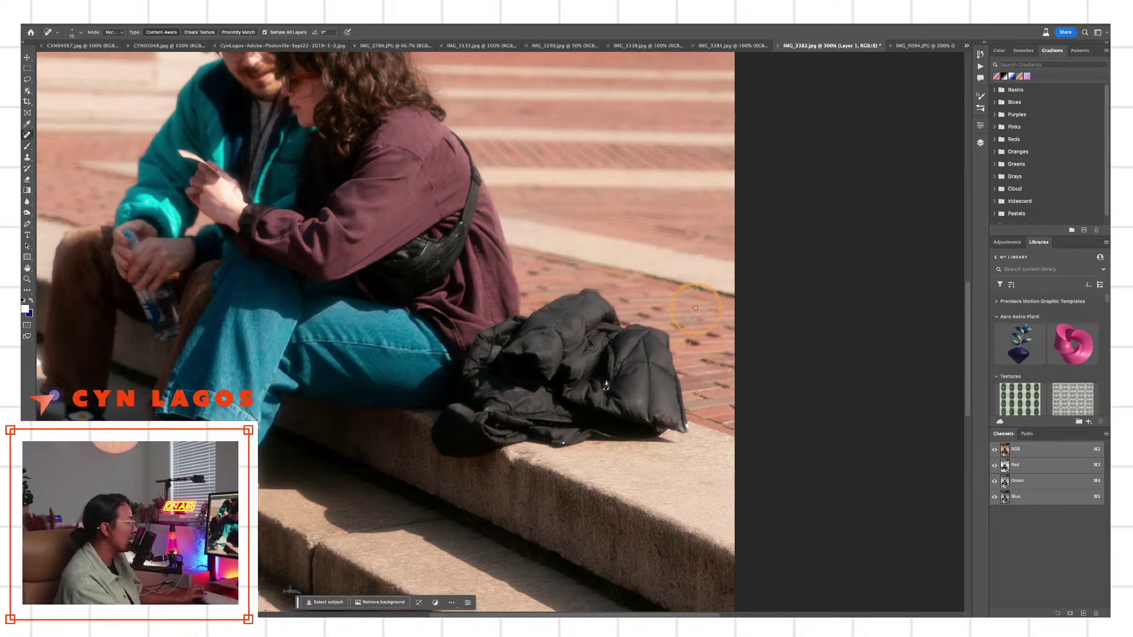
# Switch from the Spot Healing Brush to the Remove Tool for cleaning up the area around the black jacket
pyautogui.keyDown('alt'); pyautogui.click(600, 375); pyautogui.keyUp('alt')
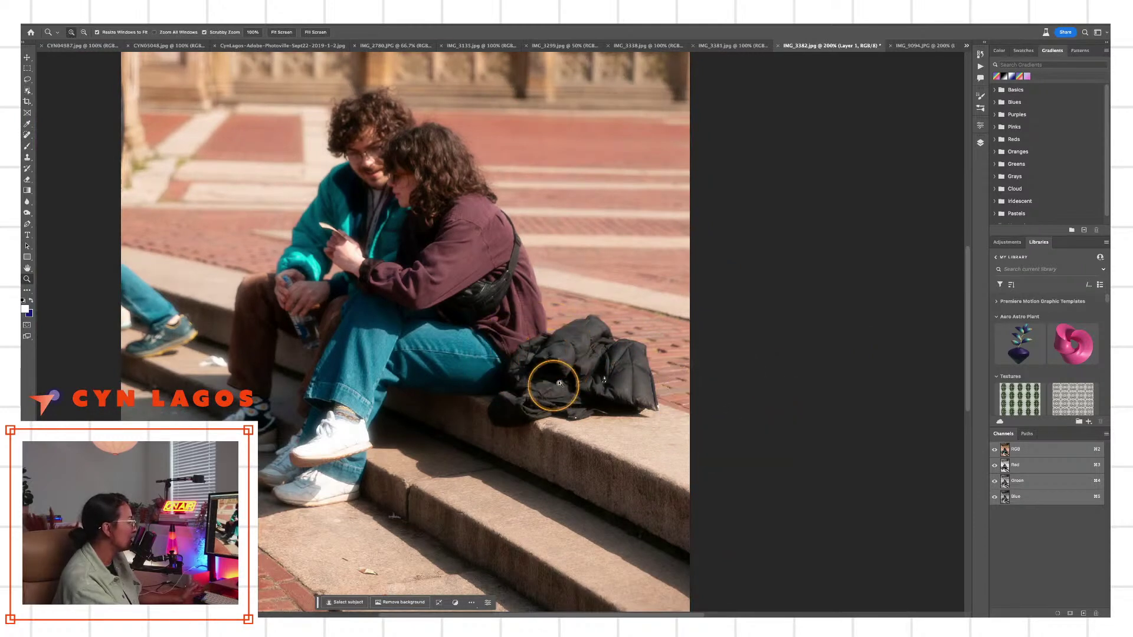
pyautogui.moveTo(27, 135); pyautogui.dragTo(59, 134)
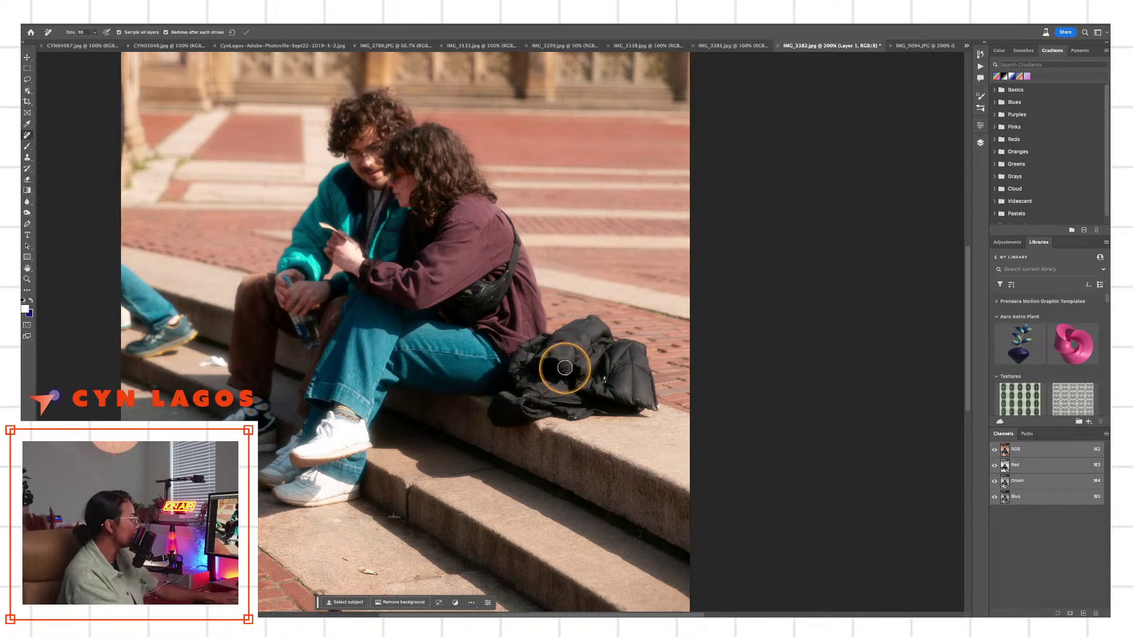
pyautogui.rightClick(27, 135)
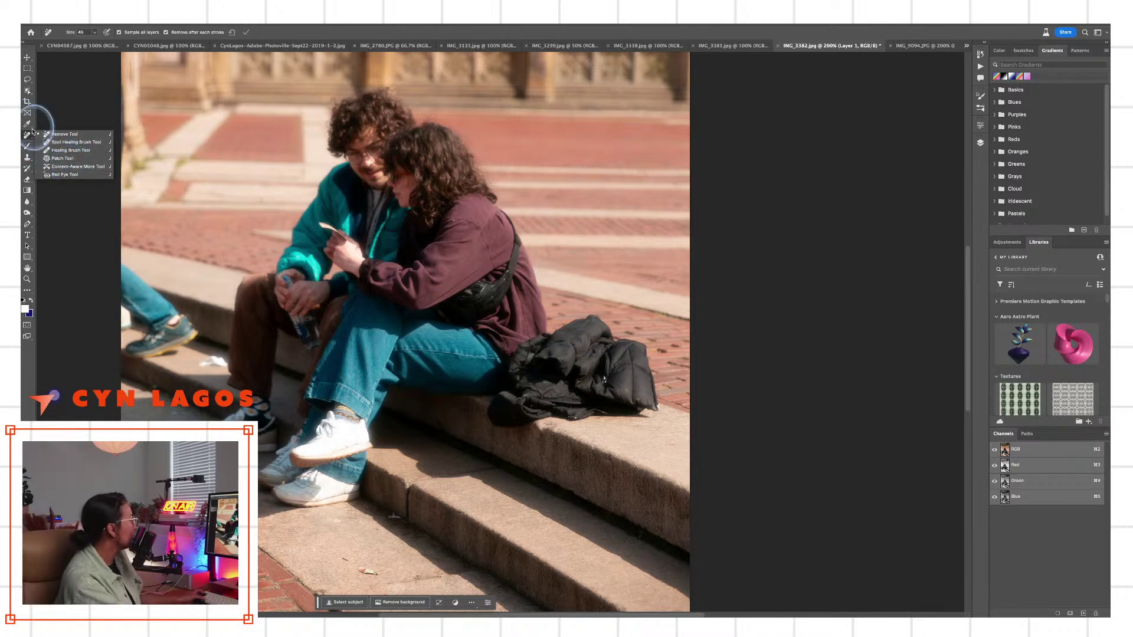
pyautogui.click(65, 134)
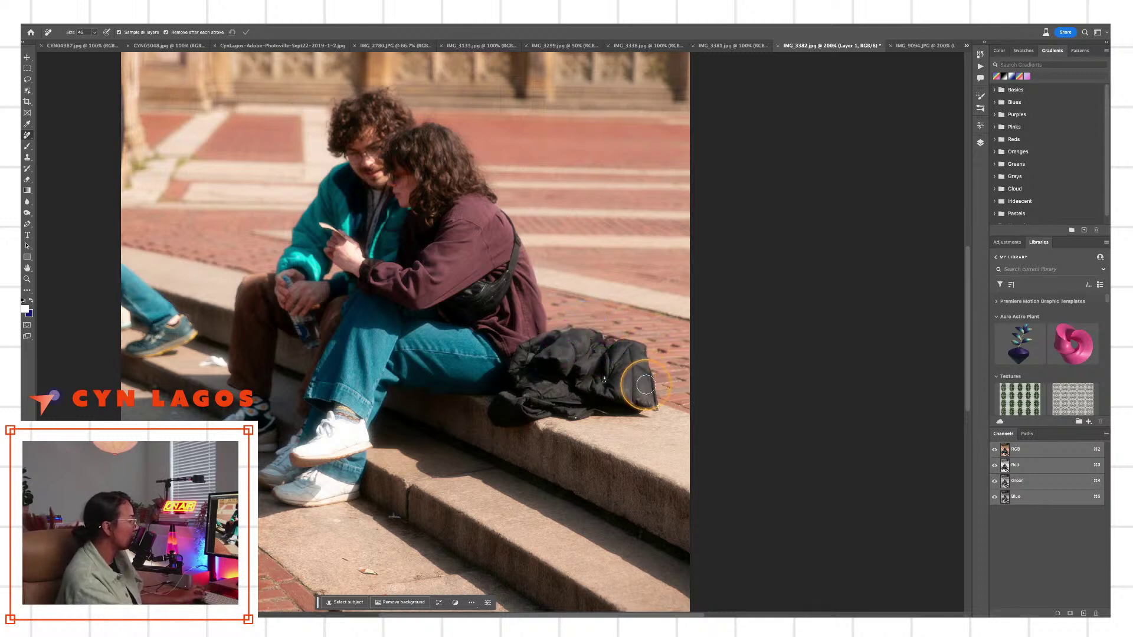
pyautogui.press(']')
pyautogui.press(']')
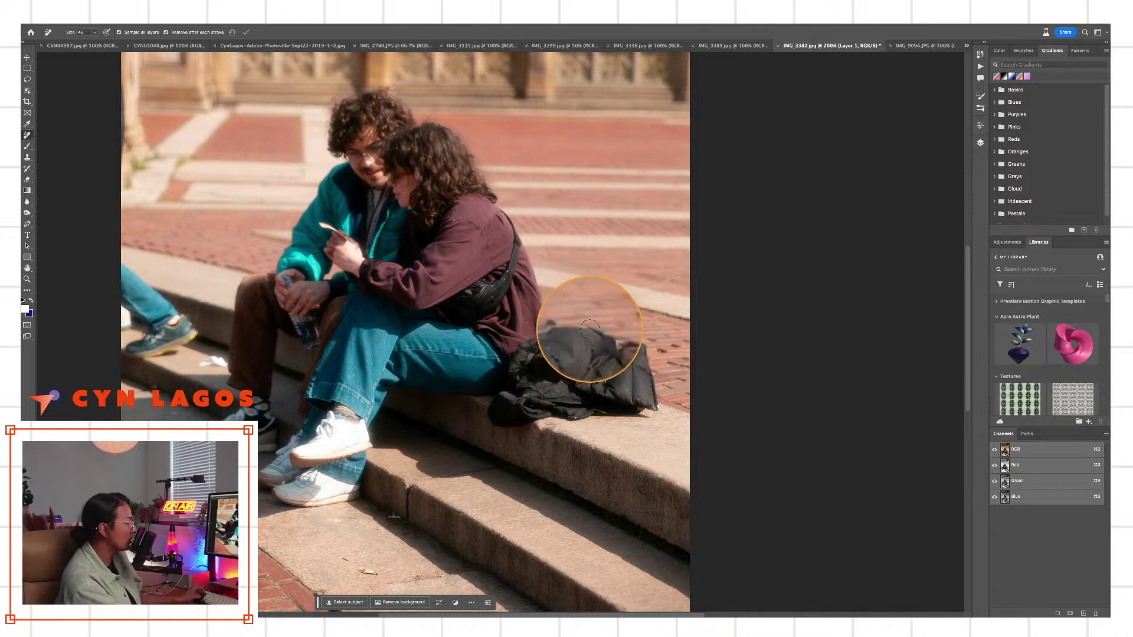
pyautogui.press('[')
pyautogui.press('[')
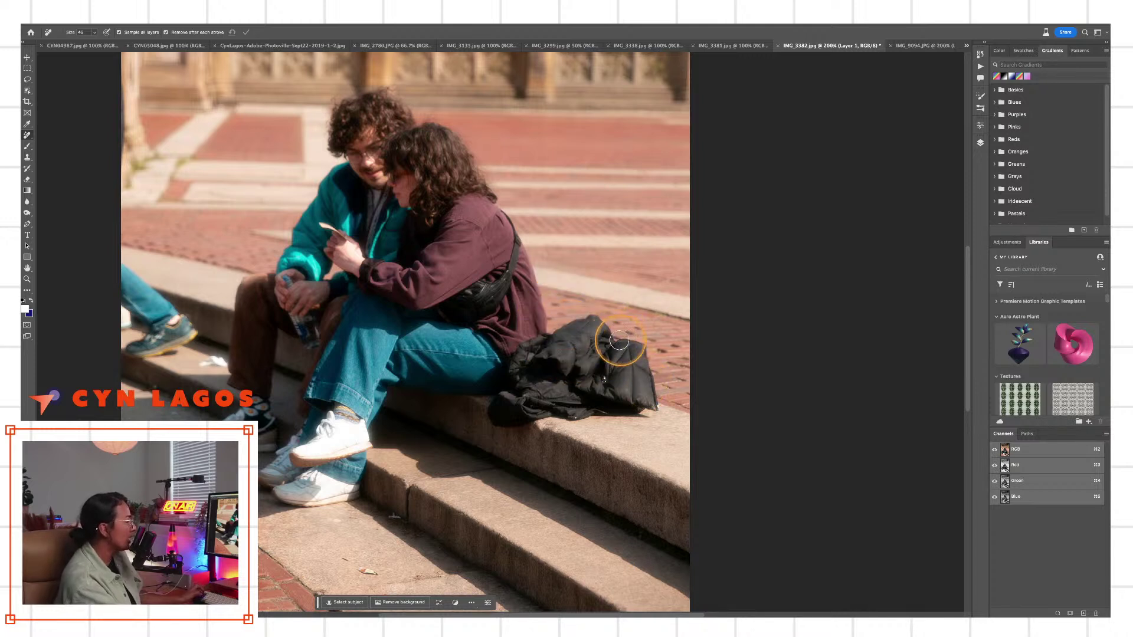
pyautogui.press(']')
pyautogui.press(']')
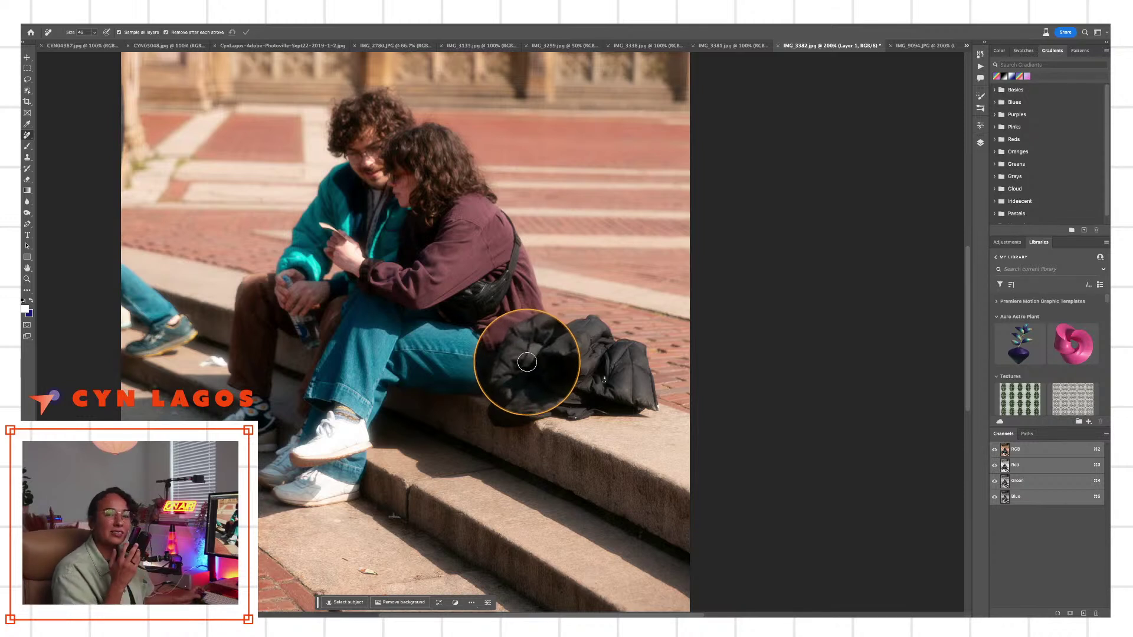
pyautogui.press('[')
pyautogui.press('[')
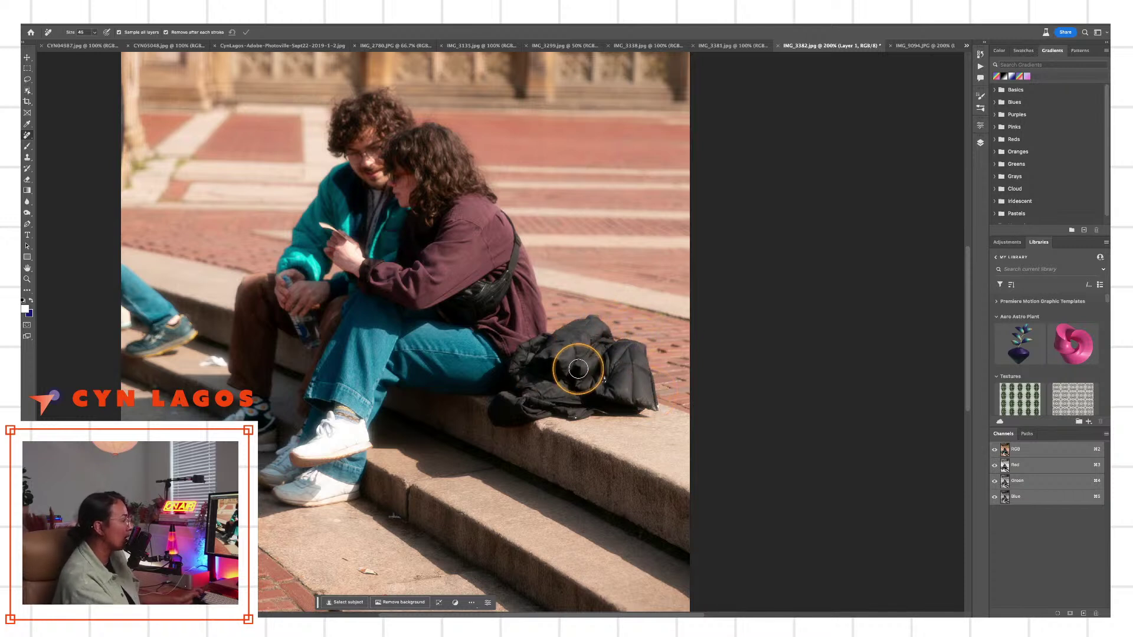
pyautogui.press(']')
pyautogui.press(']')
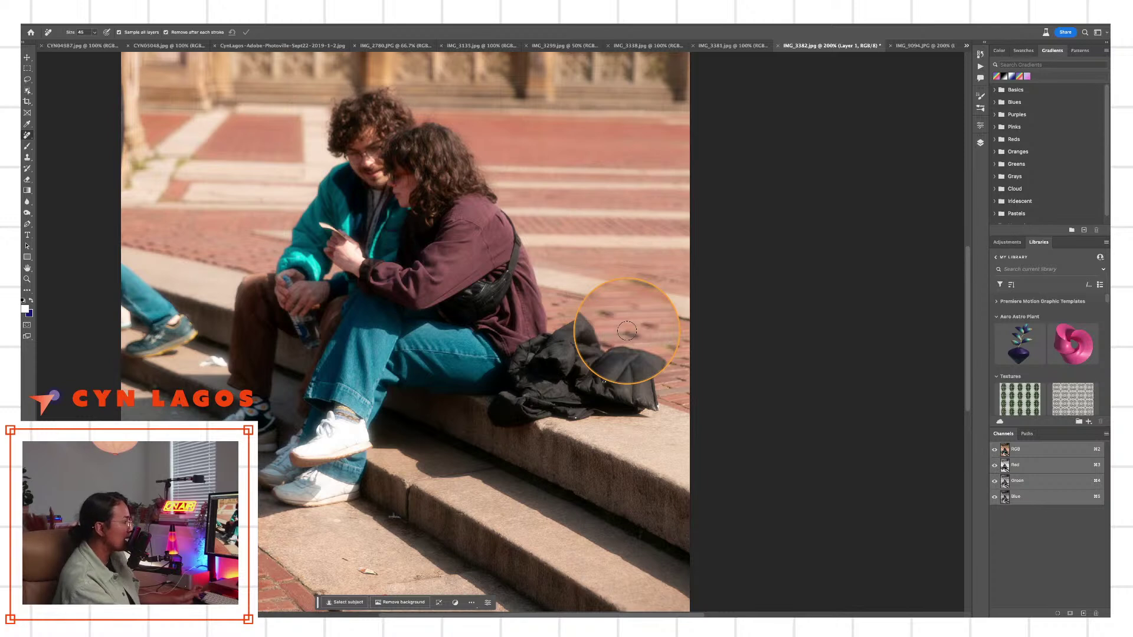
pyautogui.press('[')
pyautogui.press('[')
pyautogui.press(']')
pyautogui.press(']')
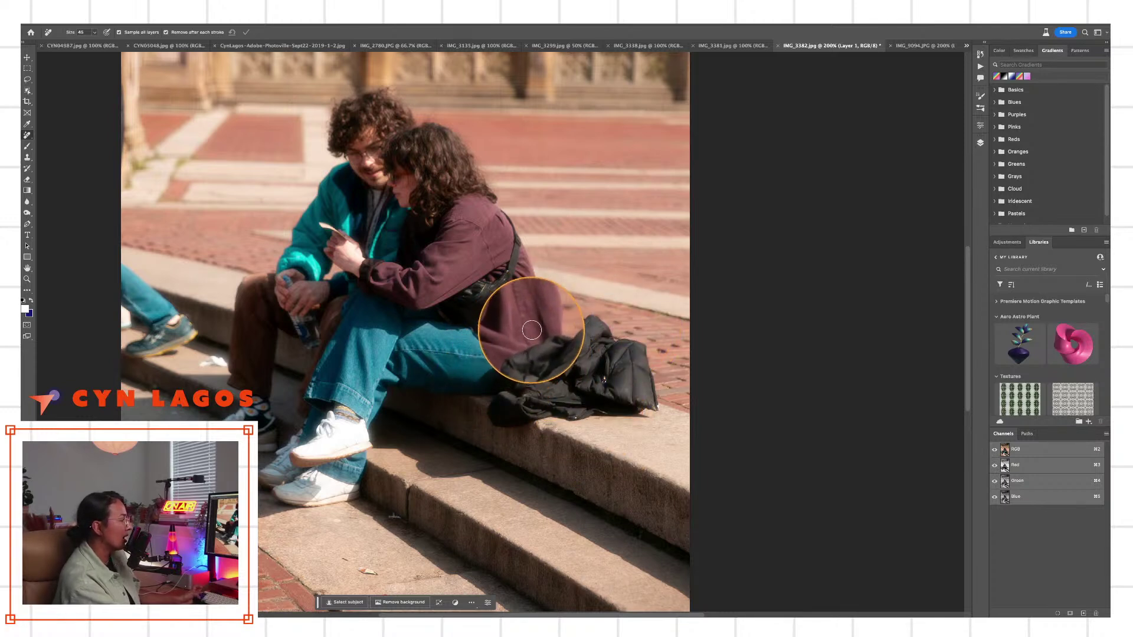
pyautogui.press('[')
pyautogui.press('[')
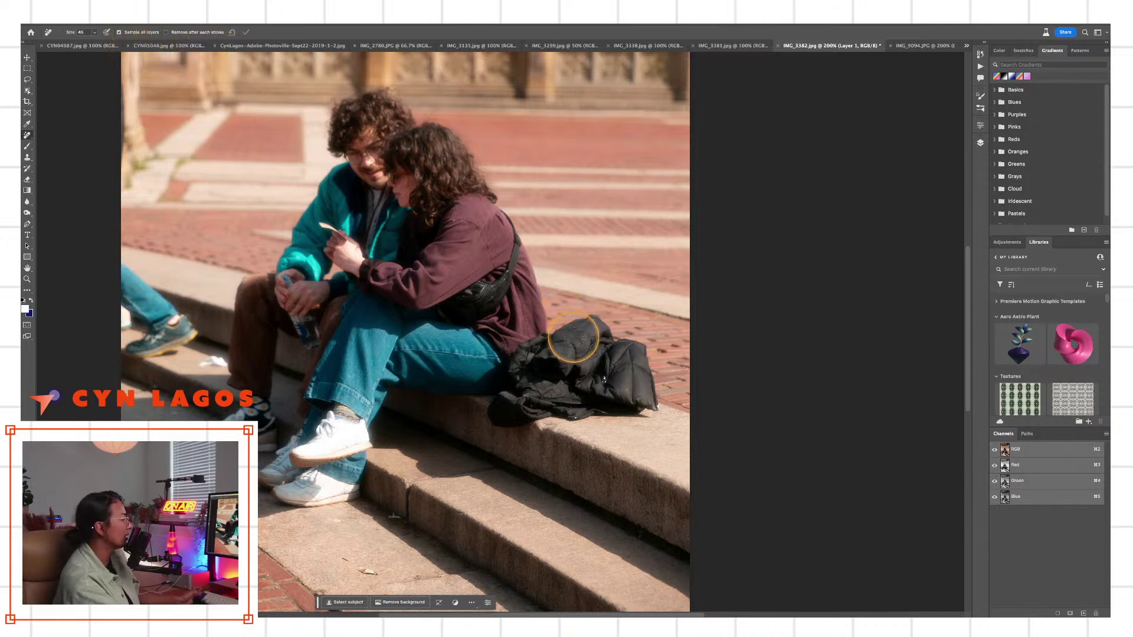
# Try to remove the entire black jacket with one Remove Tool mask, compare the result with the original, and undo it
pyautogui.moveTo(597, 324)
pyautogui.mouseDown()
pyautogui.moveTo(603, 341)
pyautogui.moveTo(597, 328)
pyautogui.moveTo(571, 330)
pyautogui.mouseUp()
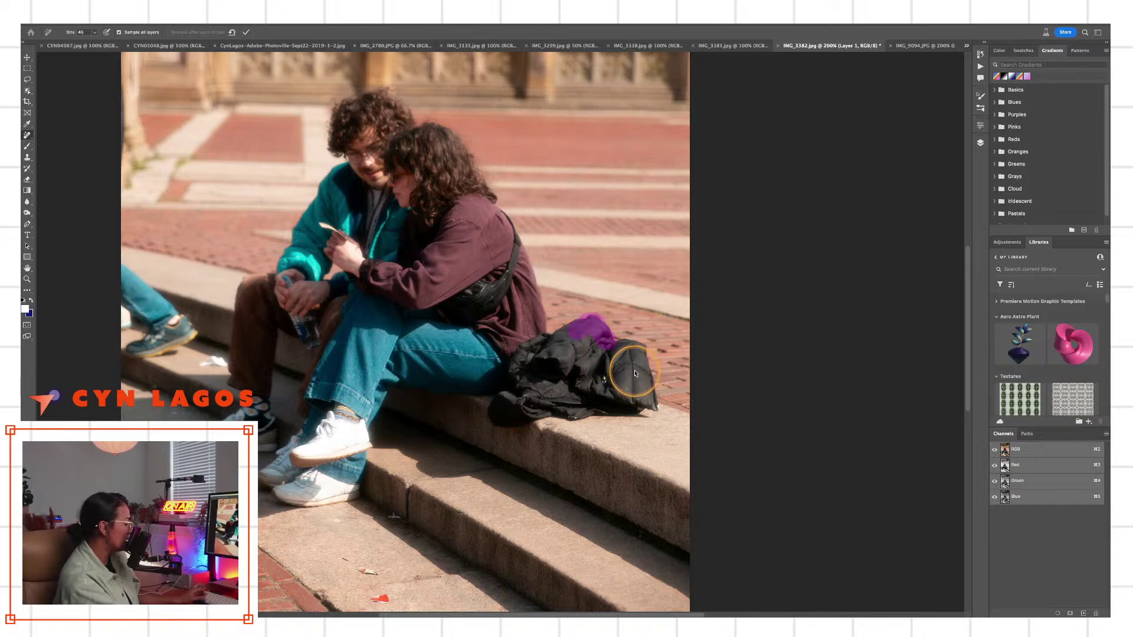
pyautogui.moveTo(636, 380); pyautogui.dragTo(641, 388)
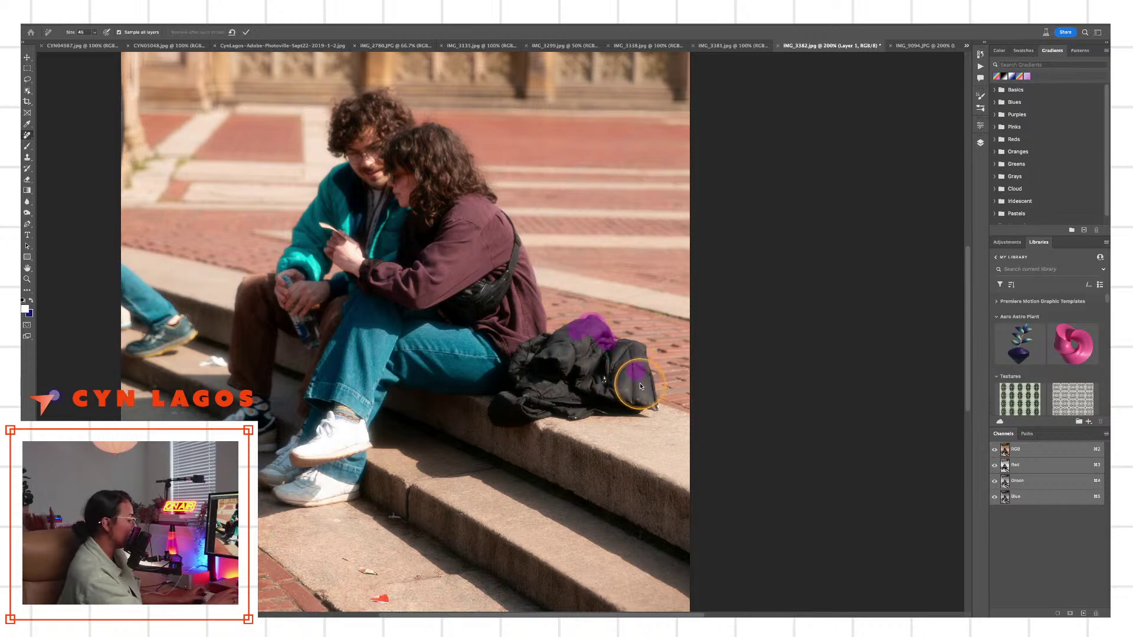
pyautogui.scroll(2, 641, 387)
pyautogui.hscroll(2, 632, 382)
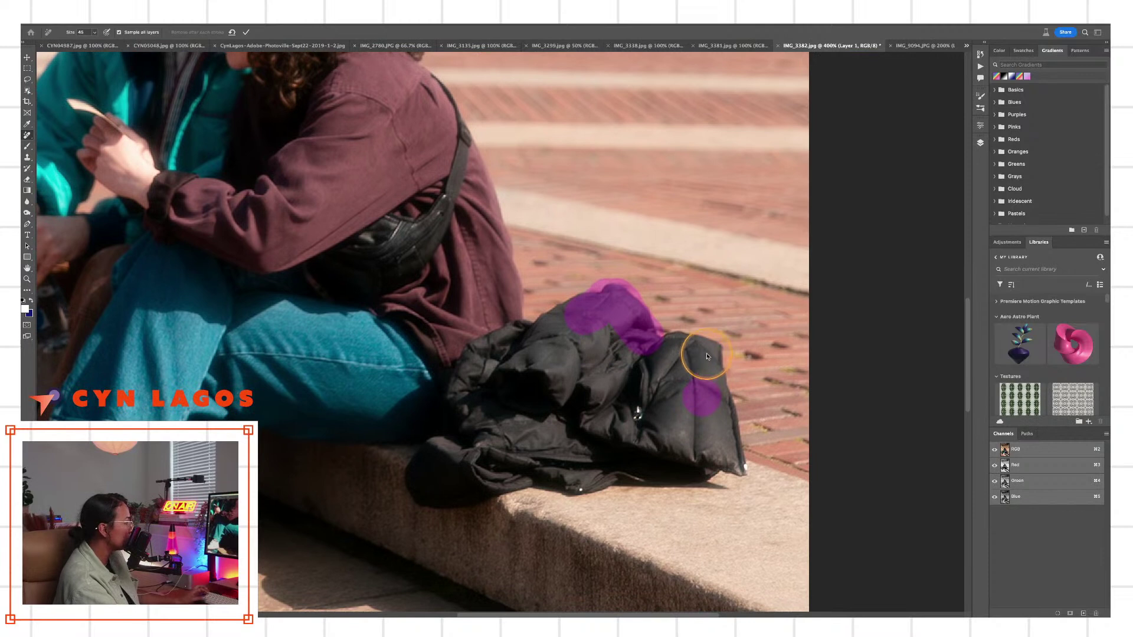
pyautogui.moveTo(707, 353)
pyautogui.mouseDown()
pyautogui.moveTo(665, 348)
pyautogui.moveTo(718, 375)
pyautogui.moveTo(736, 472)
pyautogui.moveTo(637, 441)
pyautogui.moveTo(684, 442)
pyautogui.moveTo(705, 458)
pyautogui.moveTo(570, 481)
pyautogui.moveTo(532, 469)
pyautogui.moveTo(449, 495)
pyautogui.moveTo(422, 492)
pyautogui.moveTo(416, 469)
pyautogui.moveTo(438, 444)
pyautogui.moveTo(455, 444)
pyautogui.moveTo(453, 469)
pyautogui.moveTo(489, 457)
pyautogui.moveTo(462, 423)
pyautogui.moveTo(460, 397)
pyautogui.moveTo(494, 341)
pyautogui.moveTo(549, 332)
pyautogui.moveTo(606, 299)
pyautogui.moveTo(614, 306)
pyautogui.moveTo(577, 338)
pyautogui.moveTo(487, 375)
pyautogui.moveTo(473, 421)
pyautogui.moveTo(500, 447)
pyautogui.moveTo(521, 381)
pyautogui.moveTo(515, 446)
pyautogui.moveTo(585, 448)
pyautogui.moveTo(544, 404)
pyautogui.moveTo(551, 363)
pyautogui.moveTo(569, 427)
pyautogui.moveTo(589, 405)
pyautogui.moveTo(583, 352)
pyautogui.moveTo(607, 392)
pyautogui.moveTo(605, 444)
pyautogui.moveTo(629, 411)
pyautogui.moveTo(698, 430)
pyautogui.moveTo(658, 400)
pyautogui.moveTo(678, 382)
pyautogui.moveTo(614, 347)
pyautogui.moveTo(620, 359)
pyautogui.moveTo(505, 476)
pyautogui.moveTo(463, 498)
pyautogui.moveTo(462, 489)
pyautogui.moveTo(665, 491)
pyautogui.mouseUp()
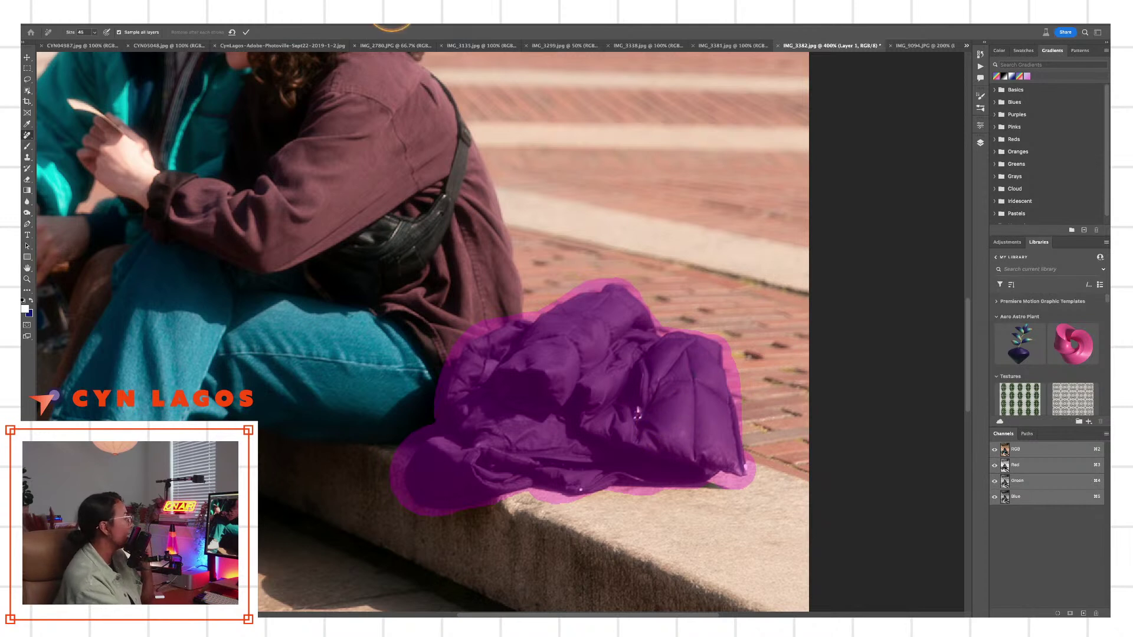
pyautogui.click(247, 32)
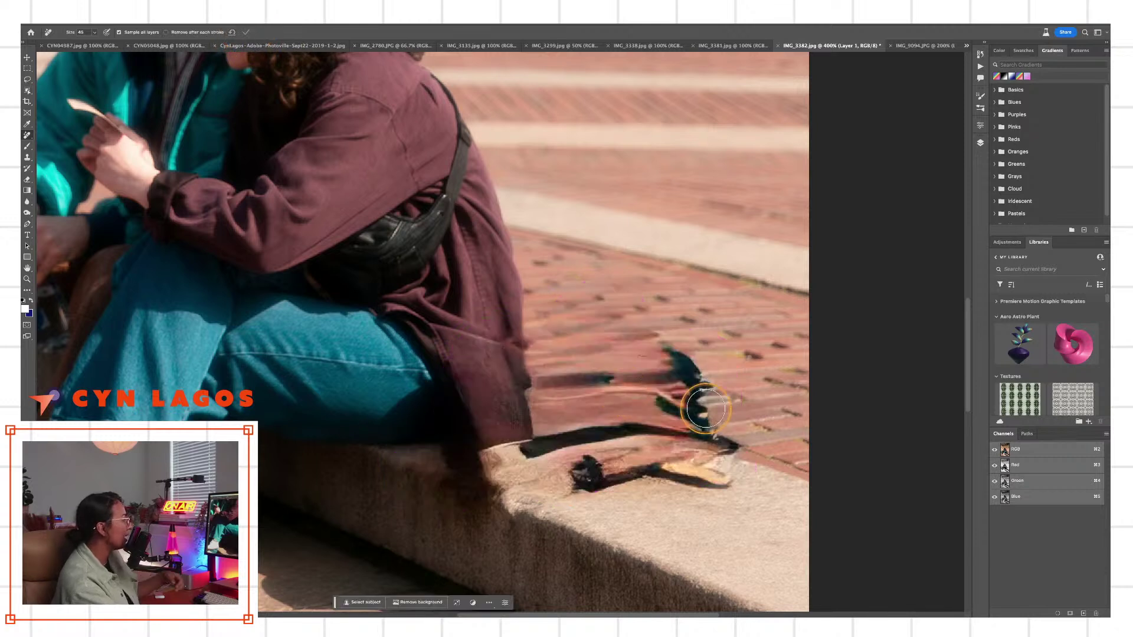
pyautogui.press('super+z')
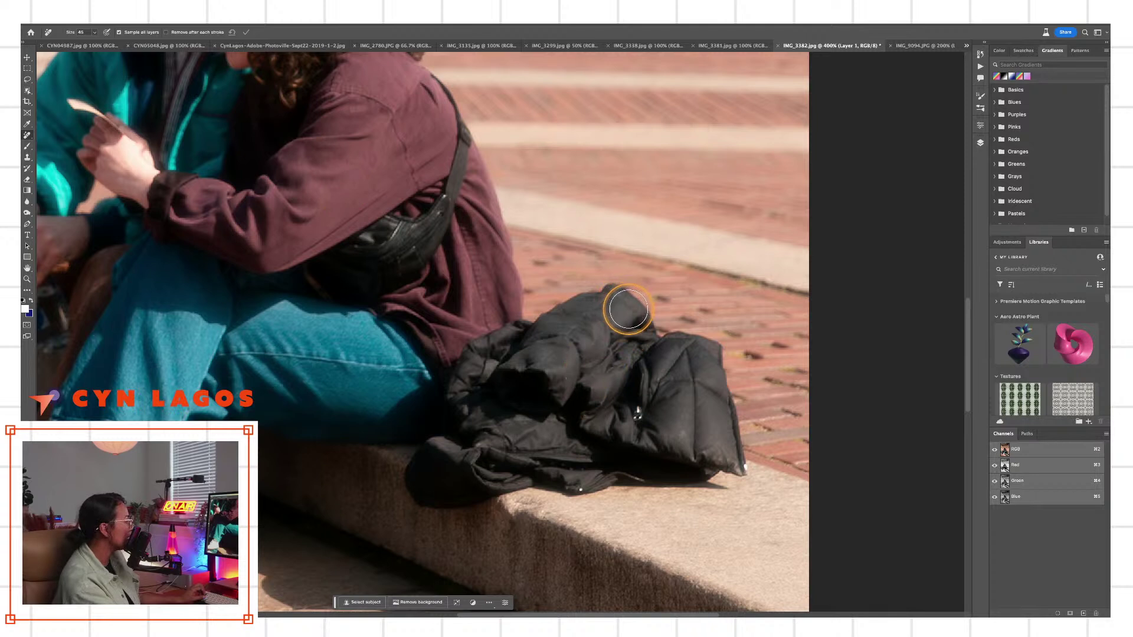
pyautogui.press('super+shift+z')
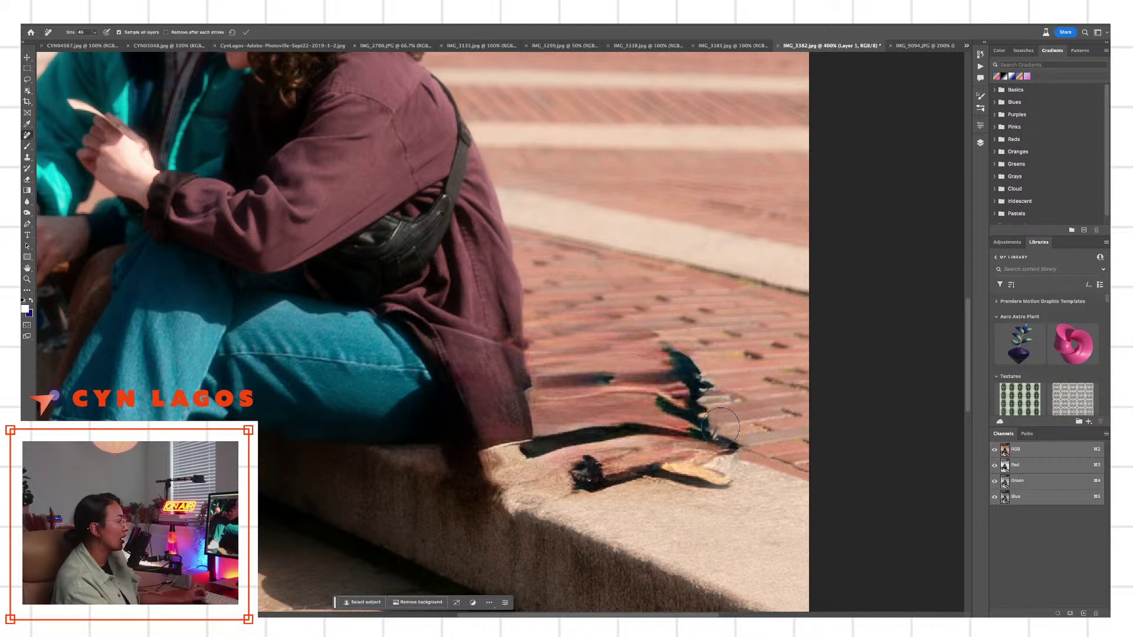
pyautogui.press('super+z')
# Remove the black jacket with a Remove Tool mask that leaves out the part hanging over the stone ledge
pyautogui.moveTo(743, 466)
pyautogui.mouseDown()
pyautogui.moveTo(711, 360)
pyautogui.moveTo(642, 334)
pyautogui.moveTo(610, 298)
pyautogui.moveTo(491, 344)
pyautogui.moveTo(461, 394)
pyautogui.moveTo(473, 408)
pyautogui.moveTo(513, 347)
pyautogui.moveTo(552, 337)
pyautogui.moveTo(483, 433)
pyautogui.moveTo(439, 450)
pyautogui.moveTo(474, 442)
pyautogui.moveTo(504, 461)
pyautogui.moveTo(524, 446)
pyautogui.moveTo(529, 377)
pyautogui.moveTo(540, 464)
pyautogui.moveTo(566, 461)
pyautogui.moveTo(556, 478)
pyautogui.moveTo(608, 468)
pyautogui.moveTo(604, 308)
pyautogui.moveTo(572, 417)
pyautogui.moveTo(612, 335)
pyautogui.moveTo(609, 385)
pyautogui.moveTo(656, 371)
pyautogui.moveTo(611, 400)
pyautogui.moveTo(605, 456)
pyautogui.moveTo(676, 437)
pyautogui.moveTo(680, 456)
pyautogui.moveTo(700, 456)
pyautogui.moveTo(630, 464)
pyautogui.moveTo(731, 472)
pyautogui.mouseUp()
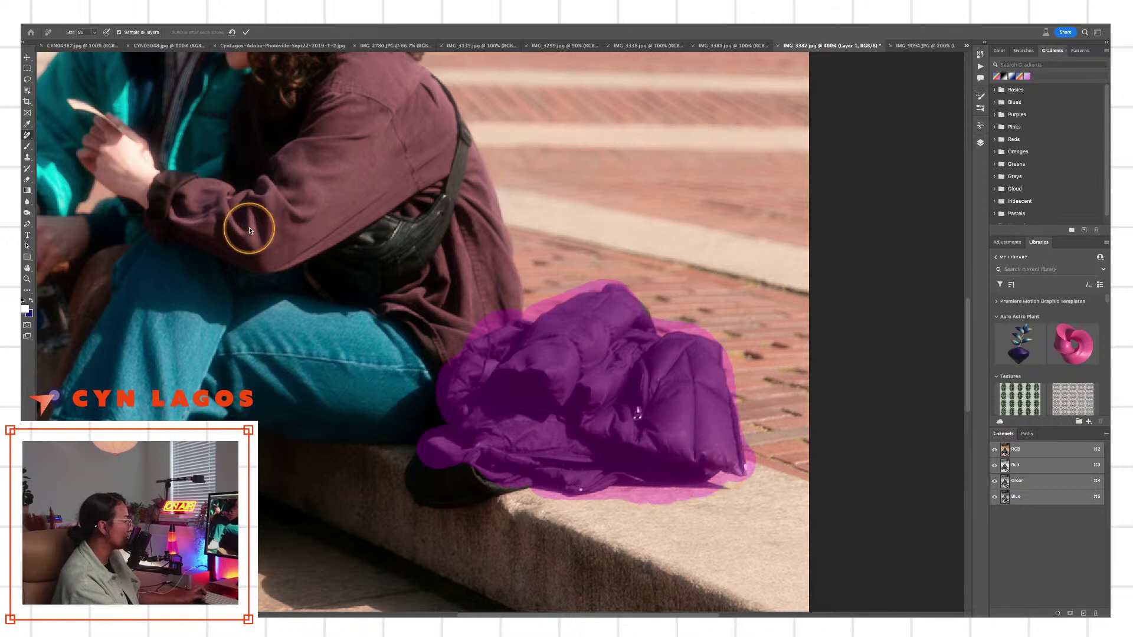
pyautogui.click(642, 319)
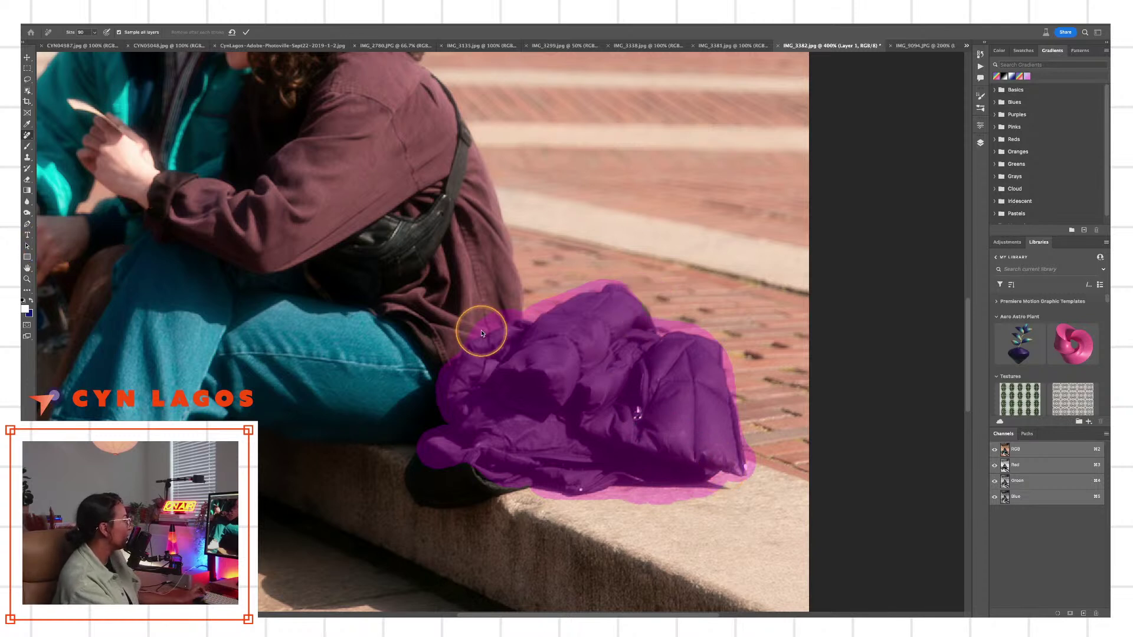
pyautogui.moveTo(663, 326); pyautogui.dragTo(637, 319)
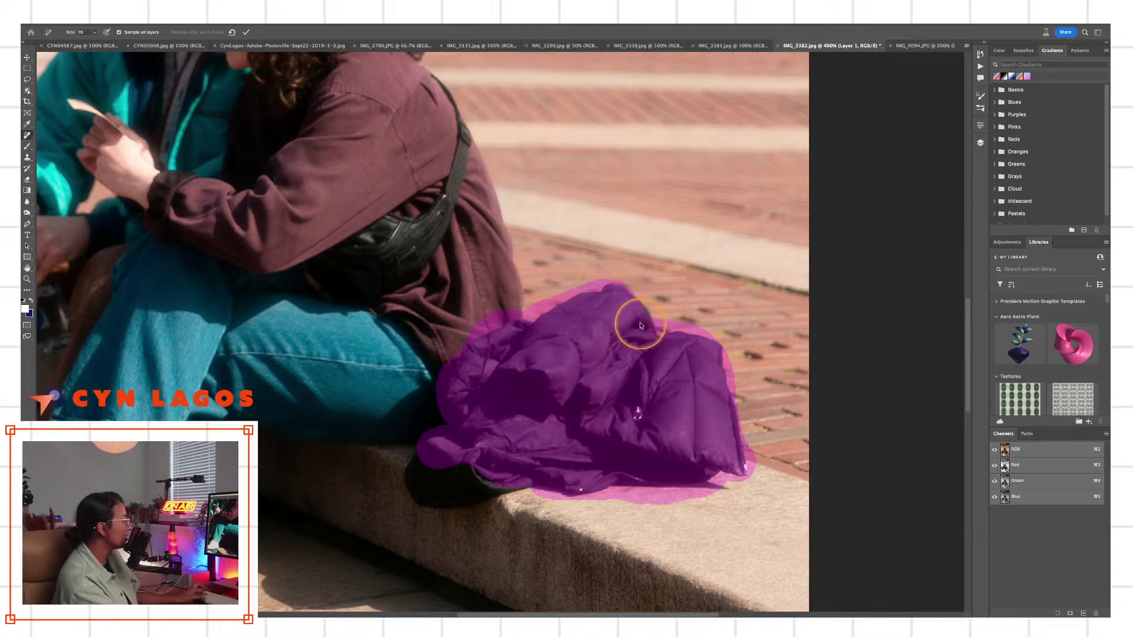
pyautogui.click(247, 33)
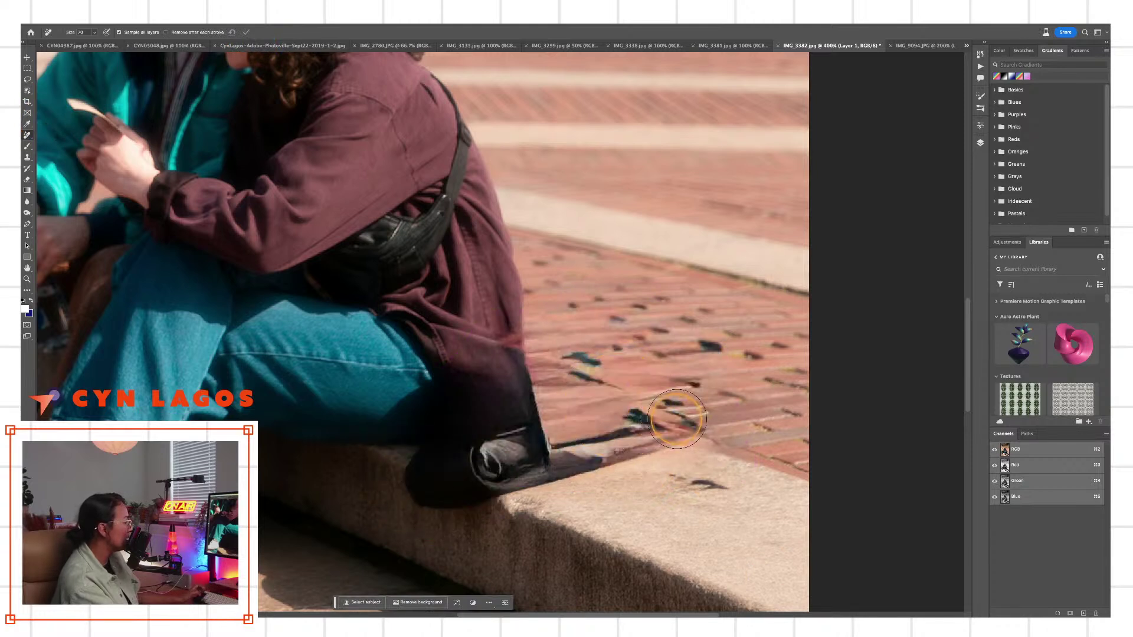
# Clean the leftover jacket marks off the bricks and ledge, enabling Remove after each stroke for the Remove Tool
pyautogui.moveTo(677, 419); pyautogui.dragTo(569, 354)
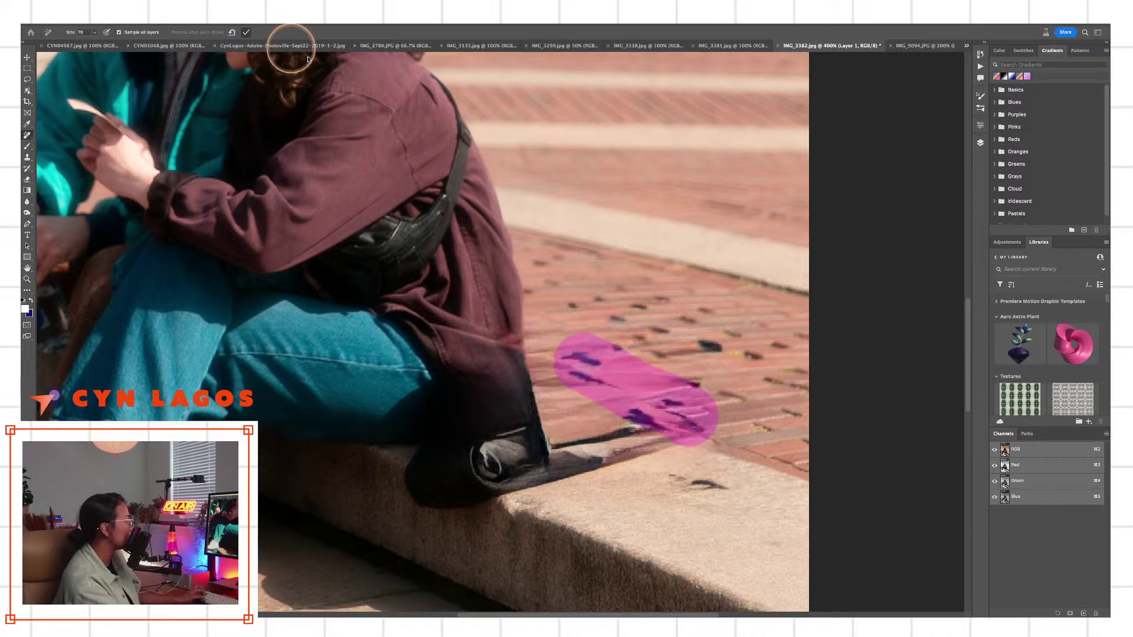
pyautogui.click(246, 31)
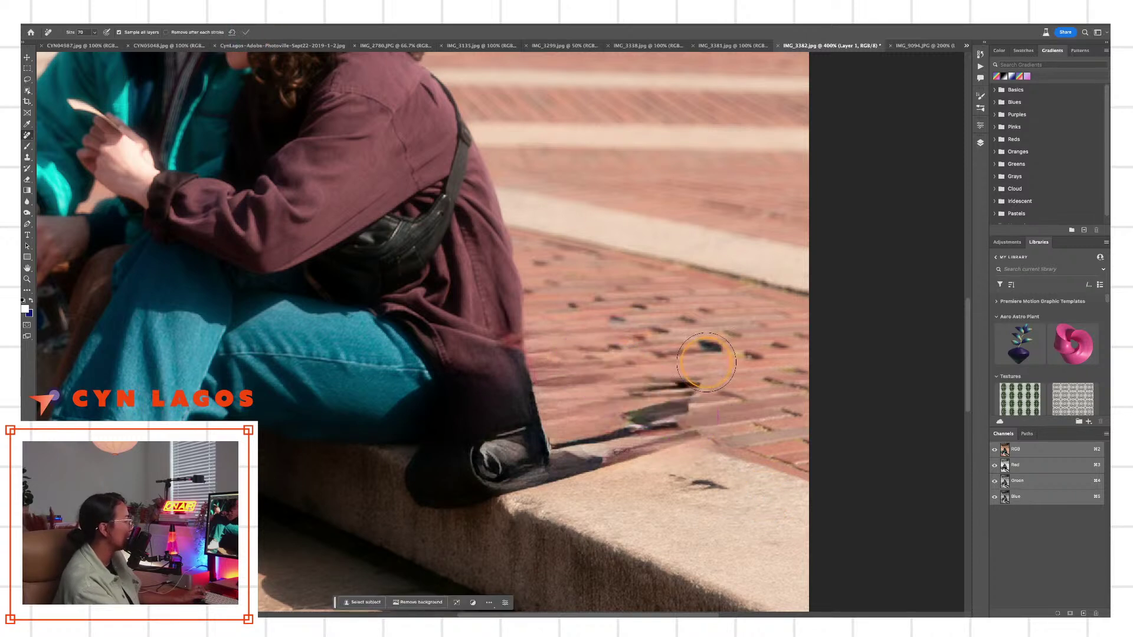
pyautogui.click(166, 32)
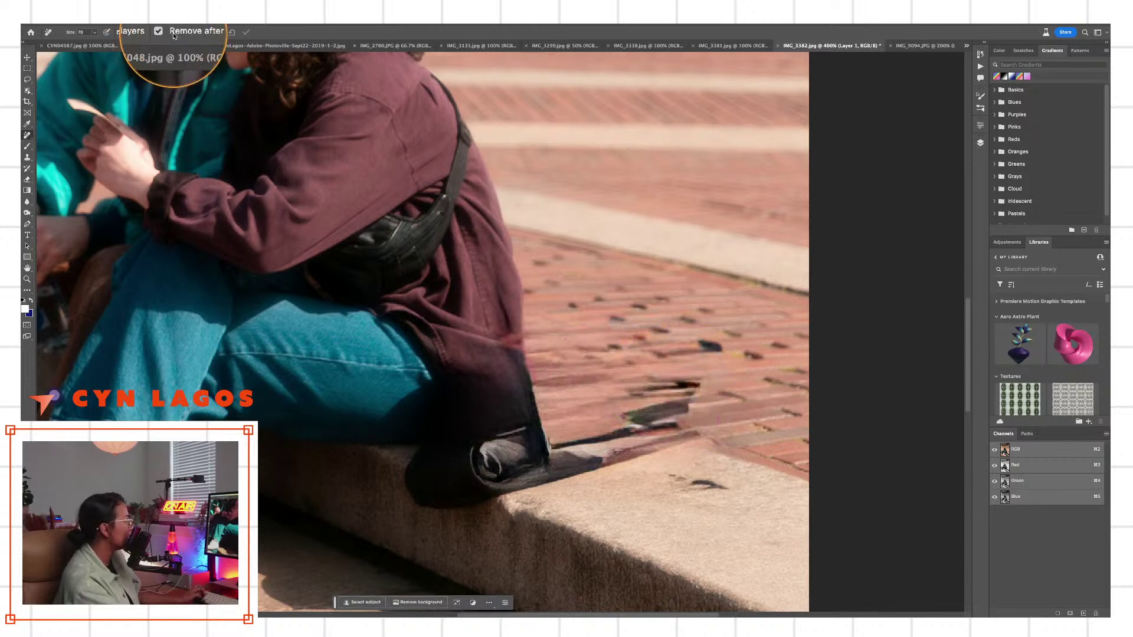
pyautogui.moveTo(673, 416)
pyautogui.mouseDown()
pyautogui.moveTo(648, 393)
pyautogui.moveTo(728, 419)
pyautogui.mouseUp()
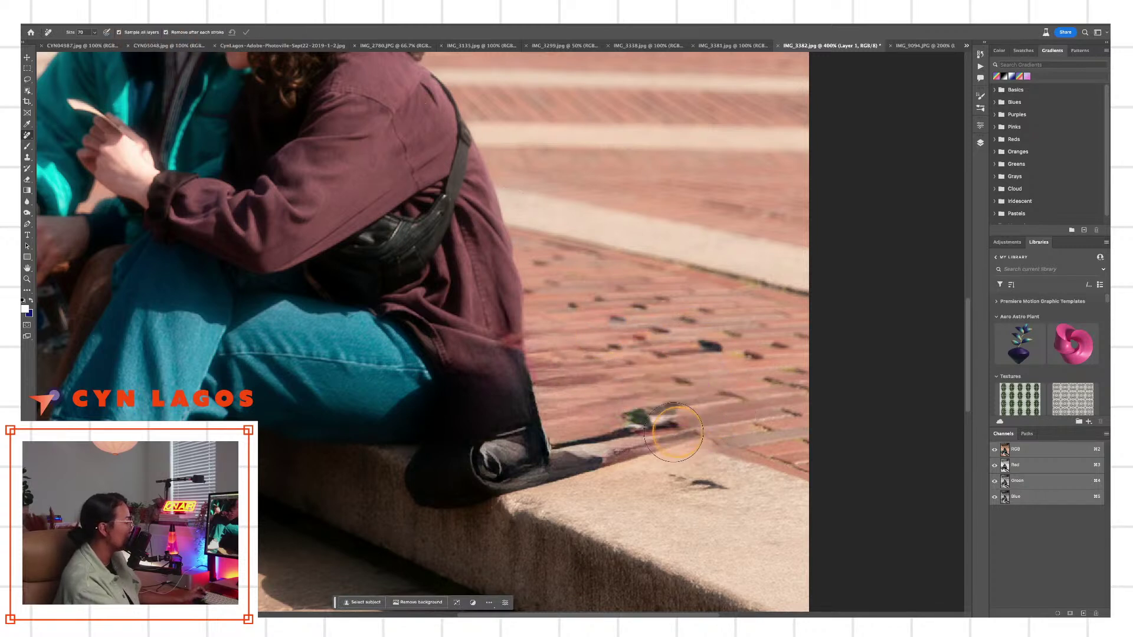
pyautogui.moveTo(682, 468)
pyautogui.mouseDown()
pyautogui.moveTo(569, 430)
pyautogui.moveTo(539, 472)
pyautogui.moveTo(498, 458)
pyautogui.moveTo(622, 479)
pyautogui.moveTo(665, 473)
pyautogui.moveTo(708, 493)
pyautogui.mouseUp()
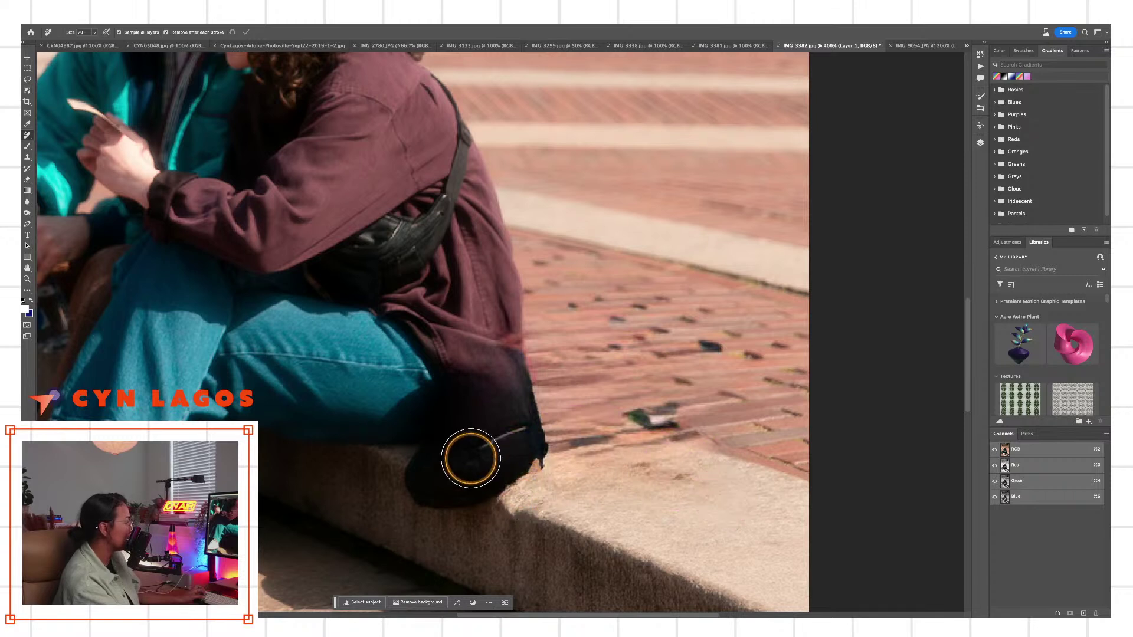
pyautogui.moveTo(468, 458)
pyautogui.mouseDown()
pyautogui.moveTo(566, 470)
pyautogui.moveTo(575, 449)
pyautogui.moveTo(556, 446)
pyautogui.moveTo(684, 422)
pyautogui.moveTo(716, 483)
pyautogui.mouseUp()
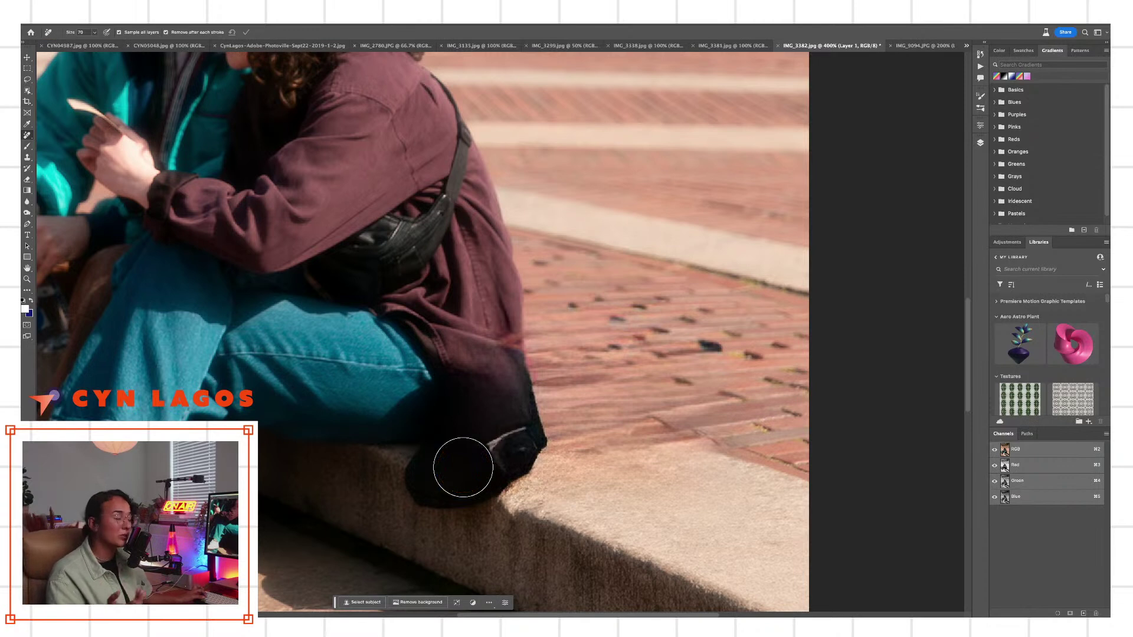
# Reduce the Remove Tool to size 40 and paint away jacket remnants beside the woman and along the ledge's front edge
pyautogui.press('[')
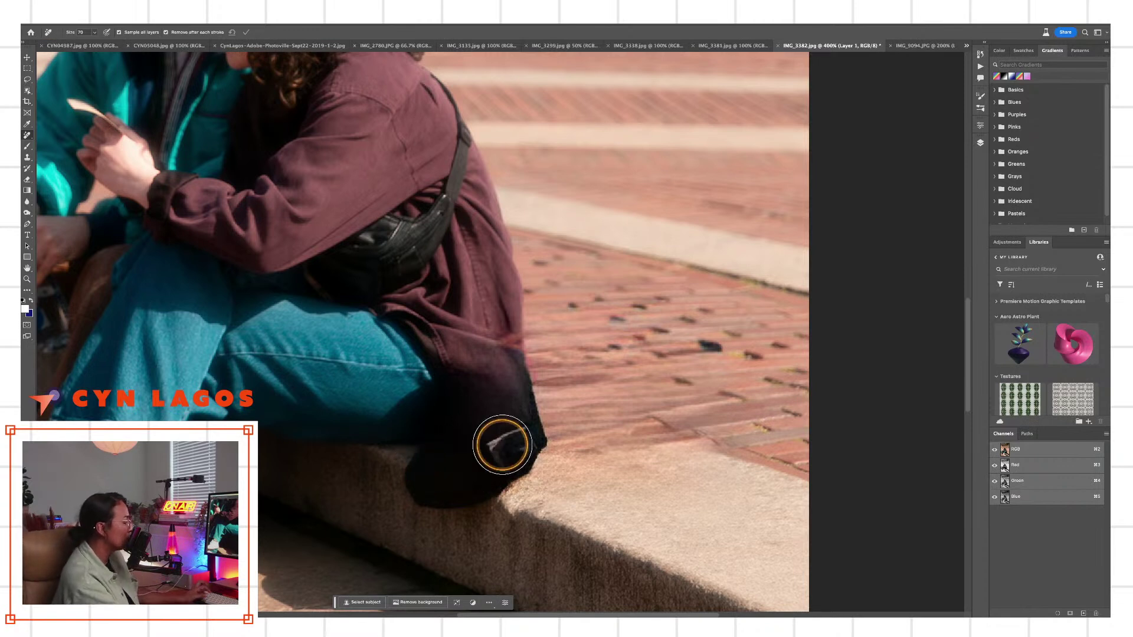
pyautogui.press('[')
pyautogui.press('[')
pyautogui.moveTo(521, 476)
pyautogui.mouseDown()
pyautogui.moveTo(431, 458)
pyautogui.moveTo(558, 439)
pyautogui.moveTo(538, 465)
pyautogui.moveTo(658, 435)
pyautogui.mouseUp()
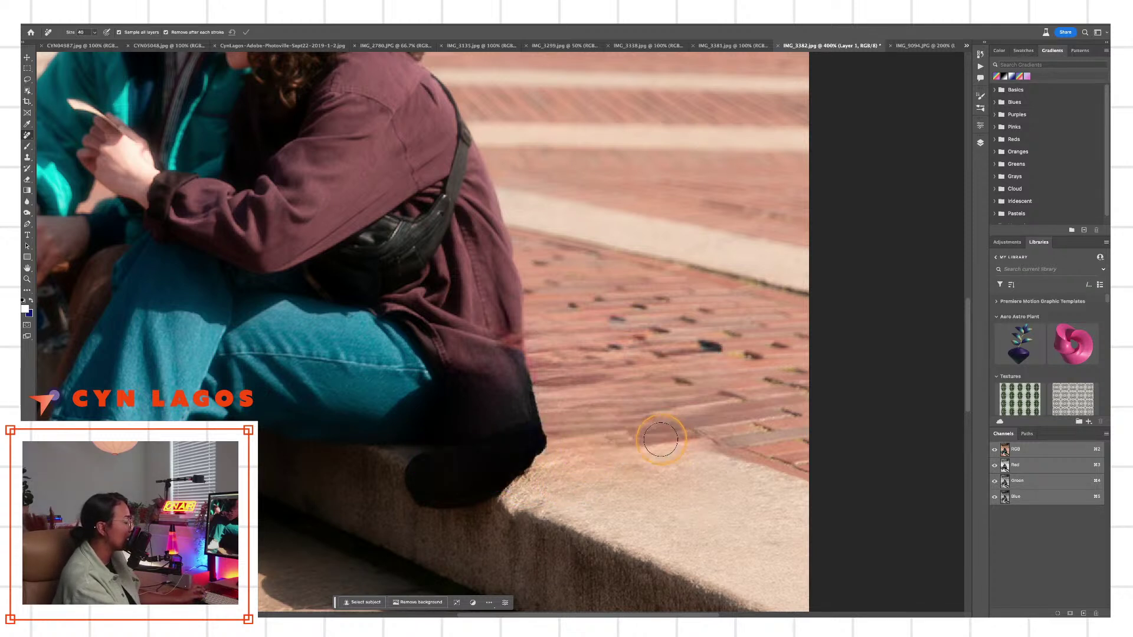
pyautogui.click(556, 470)
pyautogui.moveTo(414, 490)
pyautogui.mouseDown()
pyautogui.moveTo(513, 521)
pyautogui.moveTo(412, 483)
pyautogui.mouseUp()
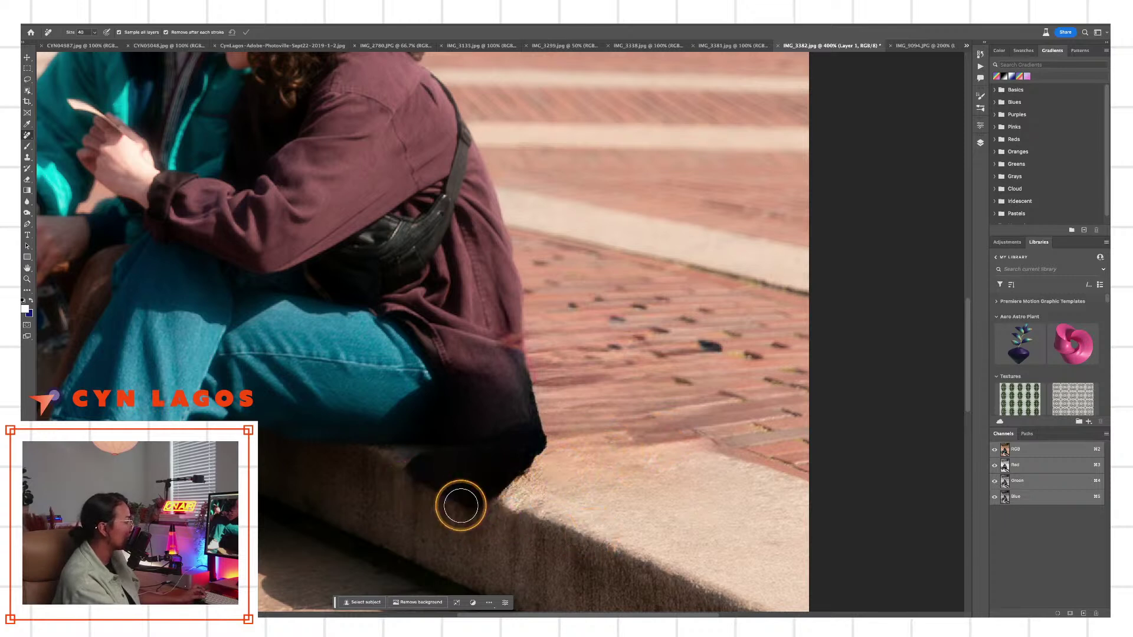
# Clean up the dark coat's lower edge where it meets the stone ledge and bricks with the Remove tool
pyautogui.moveTo(502, 510)
pyautogui.mouseDown()
pyautogui.moveTo(458, 483)
pyautogui.moveTo(459, 507)
pyautogui.moveTo(472, 513)
pyautogui.mouseUp()
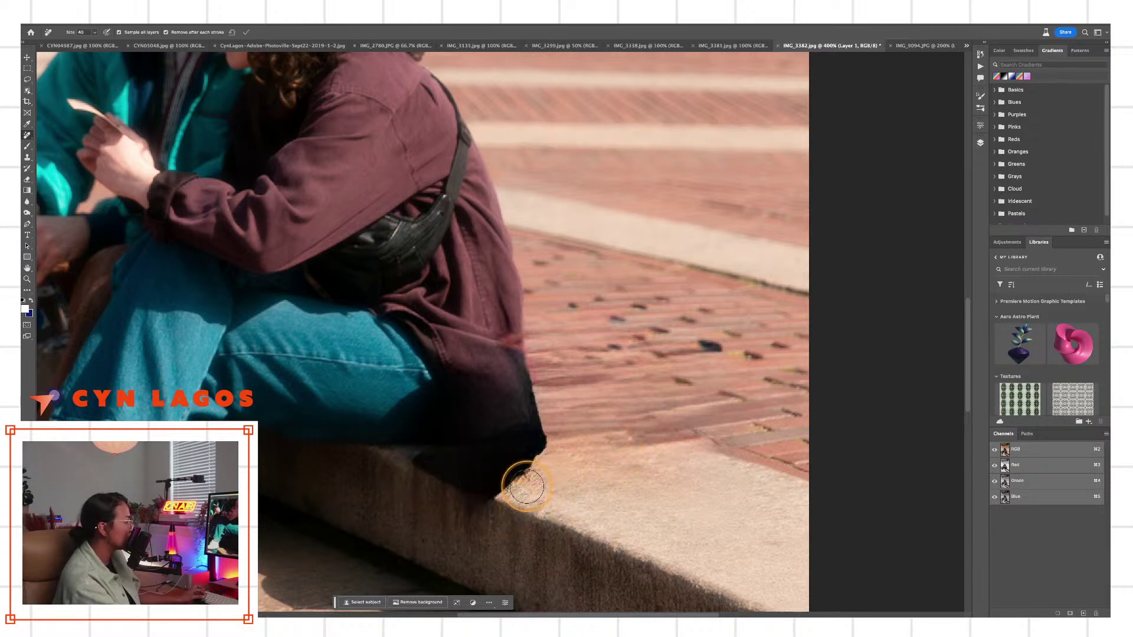
pyautogui.moveTo(399, 479); pyautogui.dragTo(538, 509)
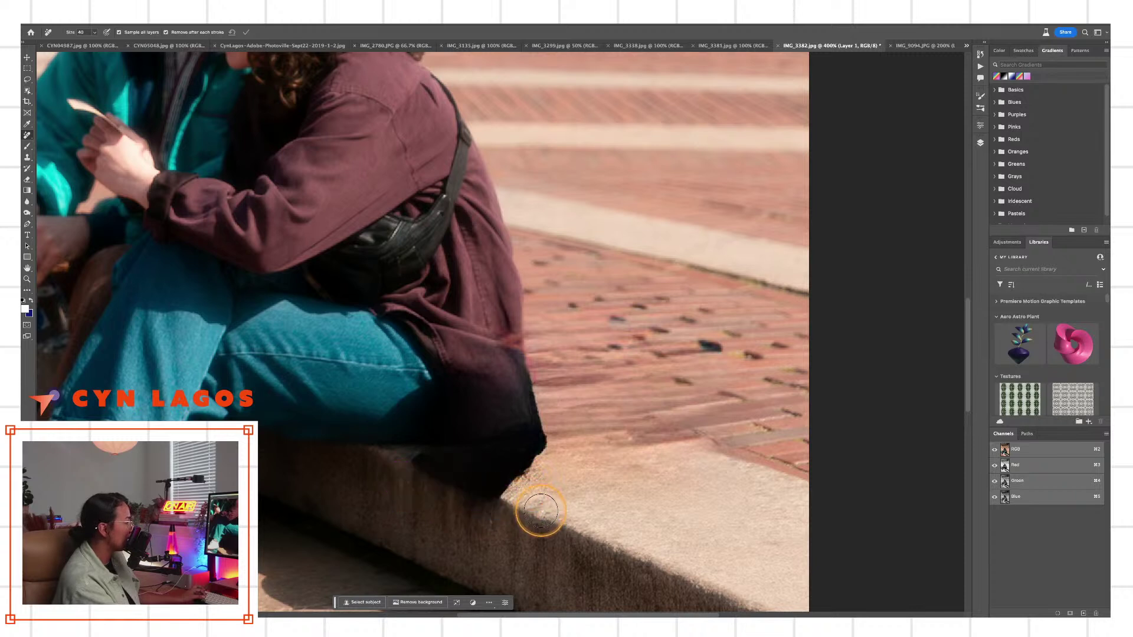
pyautogui.moveTo(528, 316)
pyautogui.mouseDown()
pyautogui.moveTo(542, 374)
pyautogui.moveTo(520, 408)
pyautogui.moveTo(554, 449)
pyautogui.moveTo(525, 472)
pyautogui.mouseUp()
# Examine the retouched coat hem, stone ledge and surrounding bricks up close and in the whole photo
pyautogui.press('z')
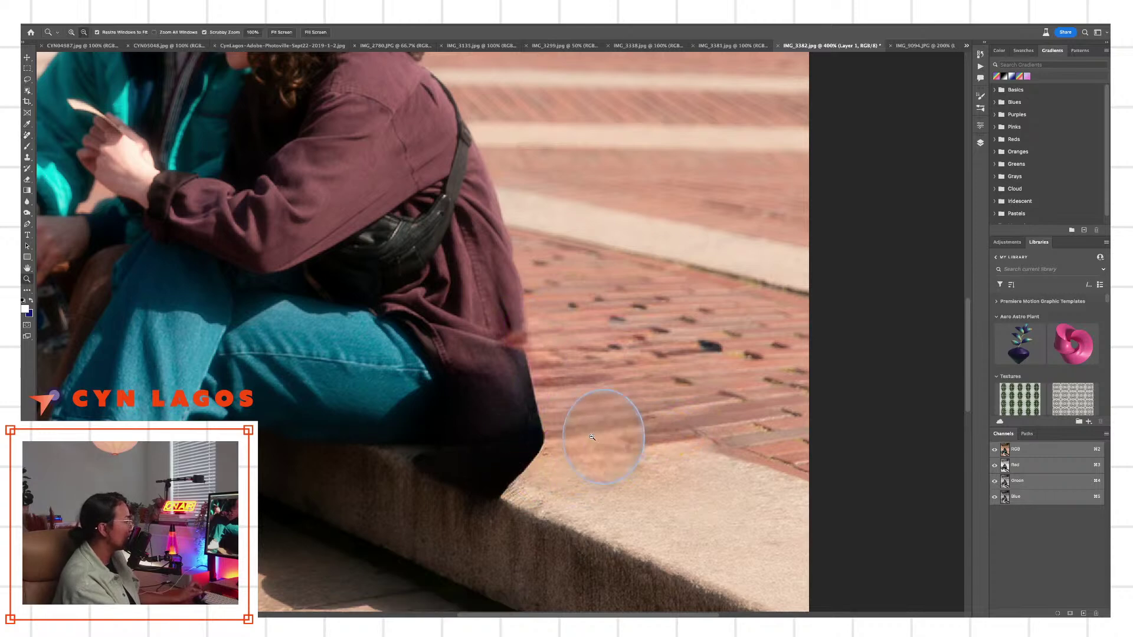
pyautogui.keyDown('alt'); pyautogui.click(600, 430); pyautogui.keyUp('alt')
pyautogui.keyDown('alt'); pyautogui.click(735, 450); pyautogui.keyUp('alt')
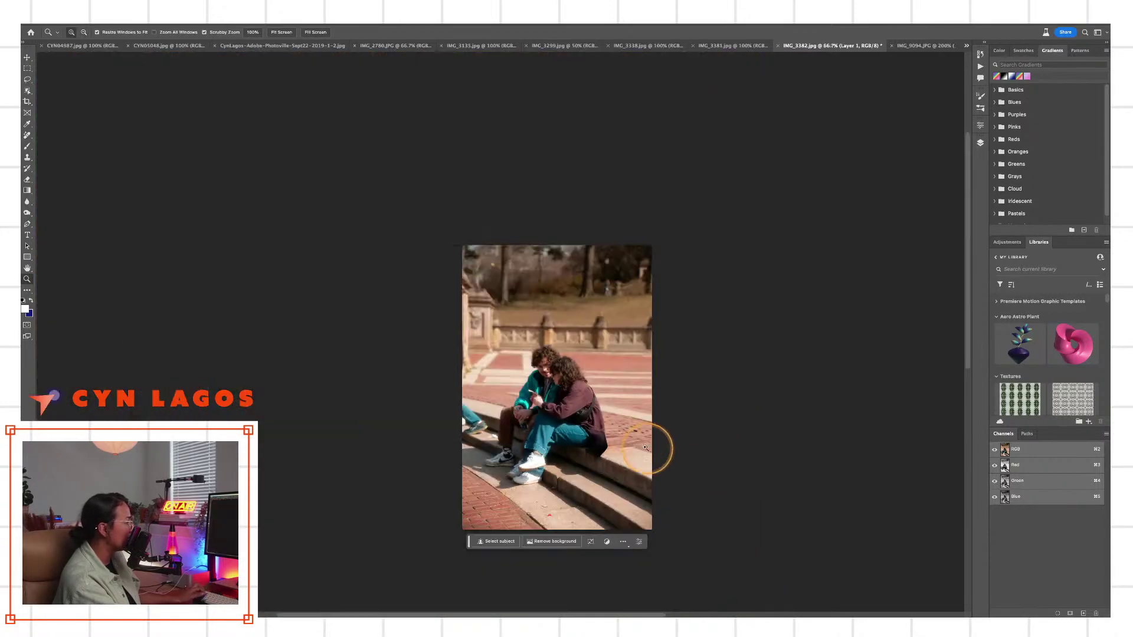
pyautogui.click(624, 450)
pyautogui.click(627, 449)
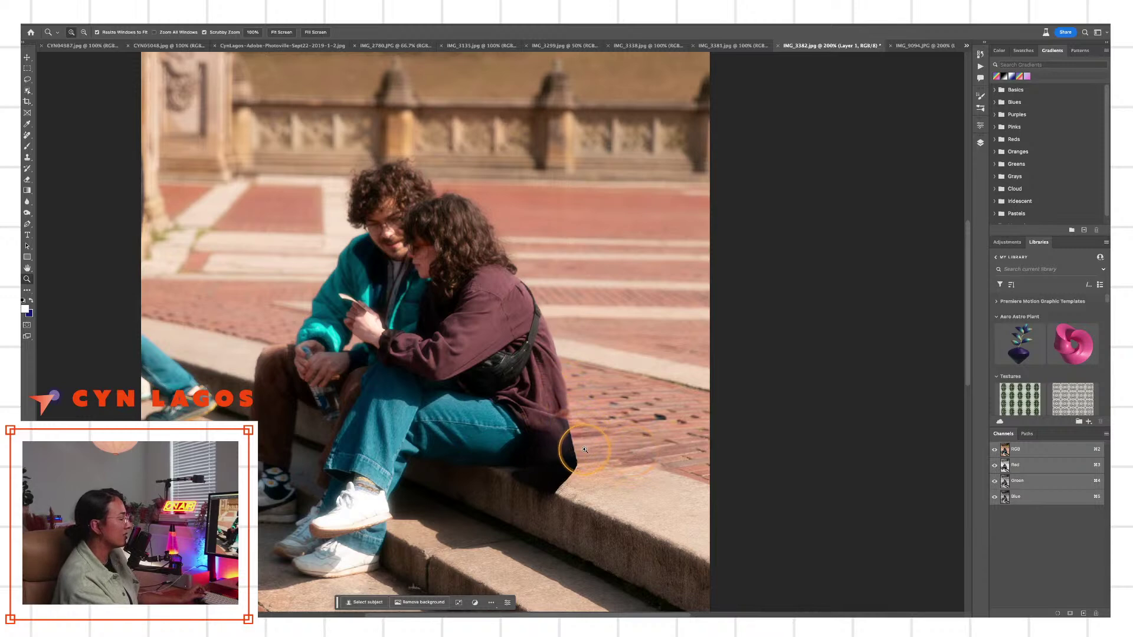
pyautogui.press('v')
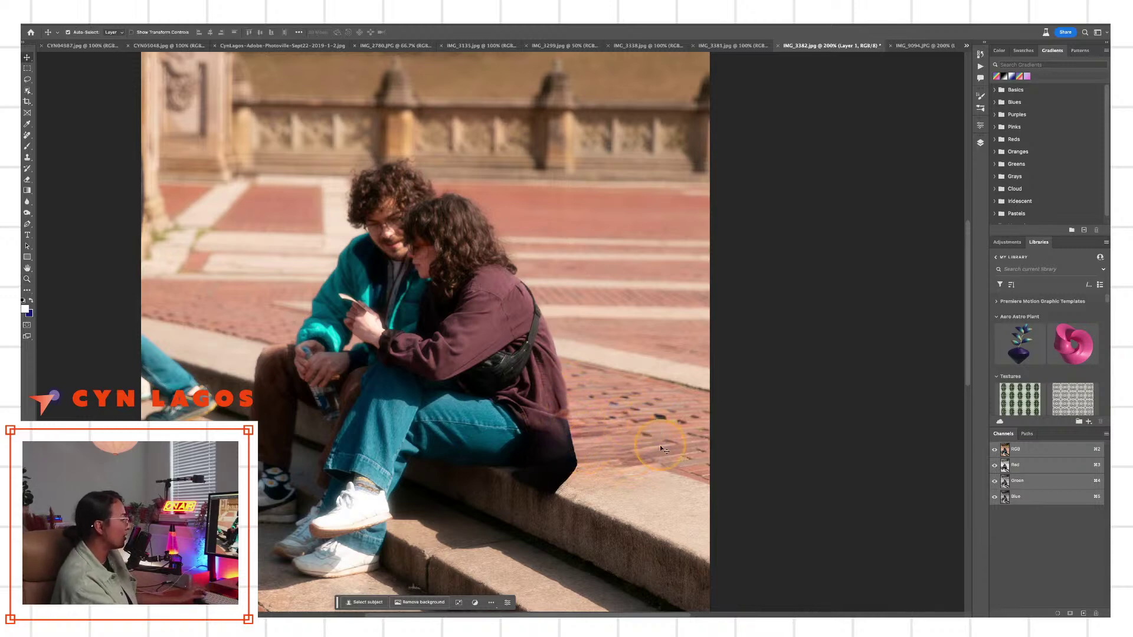
pyautogui.press('z')
pyautogui.click(633, 463)
pyautogui.click(633, 465)
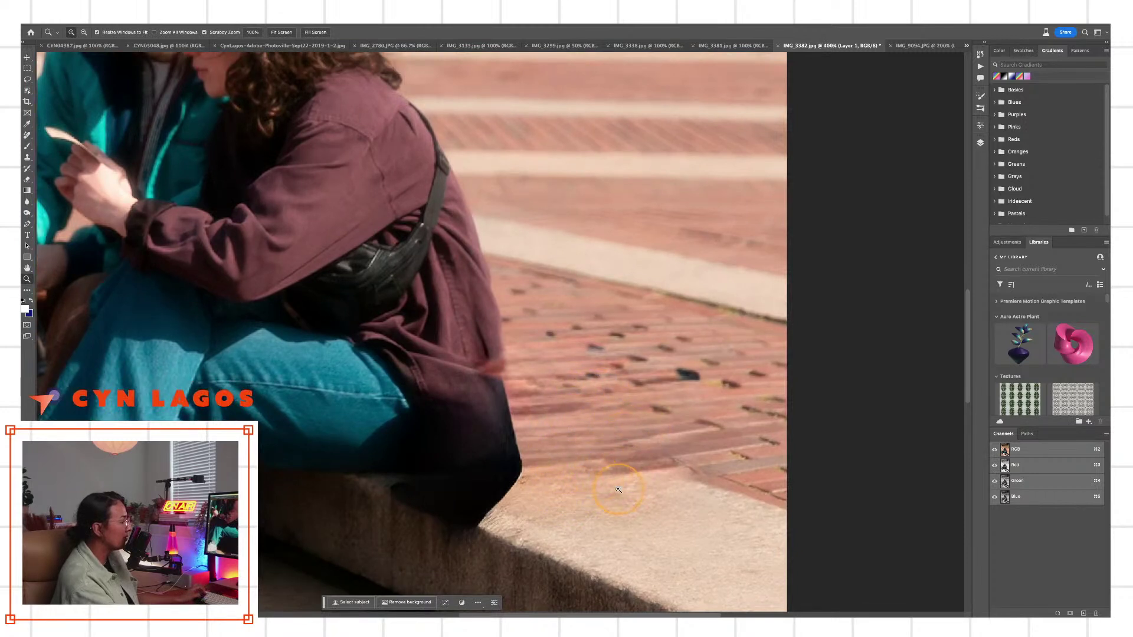
pyautogui.keyDown('alt'); pyautogui.click(574, 456); pyautogui.keyUp('alt')
pyautogui.moveTo(586, 463); pyautogui.dragTo(710, 453)
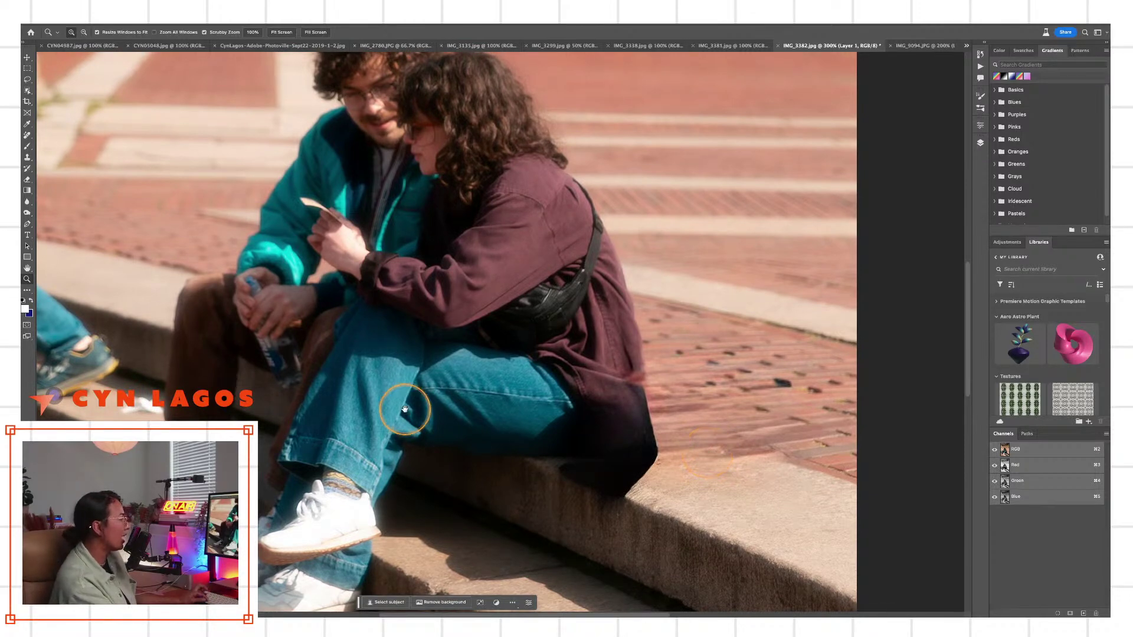
pyautogui.moveTo(405, 405); pyautogui.dragTo(689, 400)
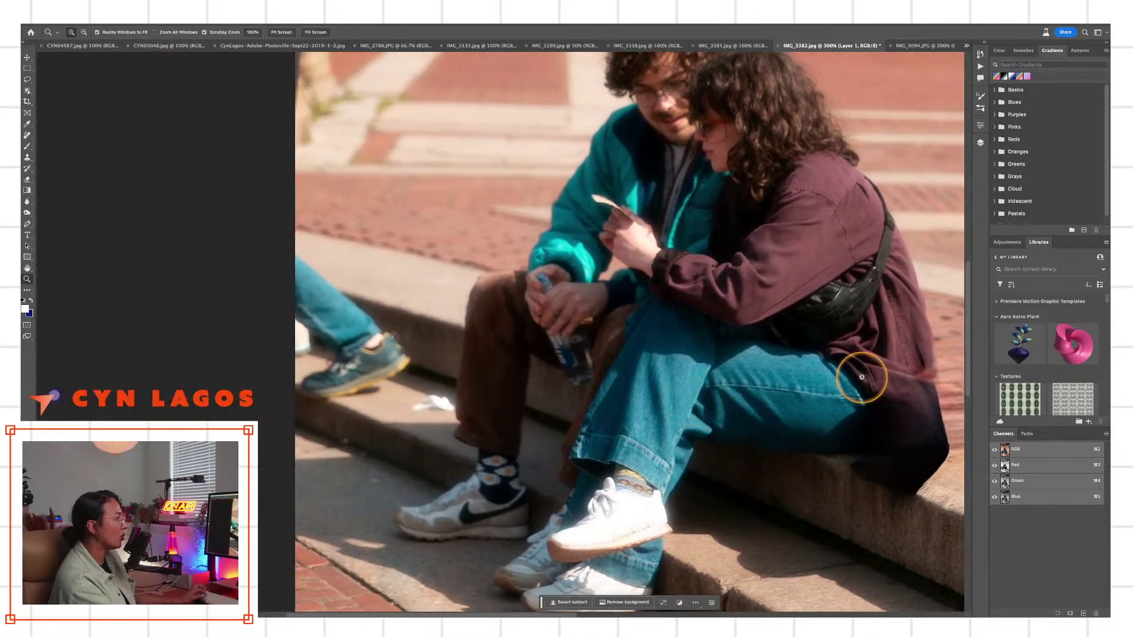
pyautogui.moveTo(891, 392); pyautogui.dragTo(700, 362)
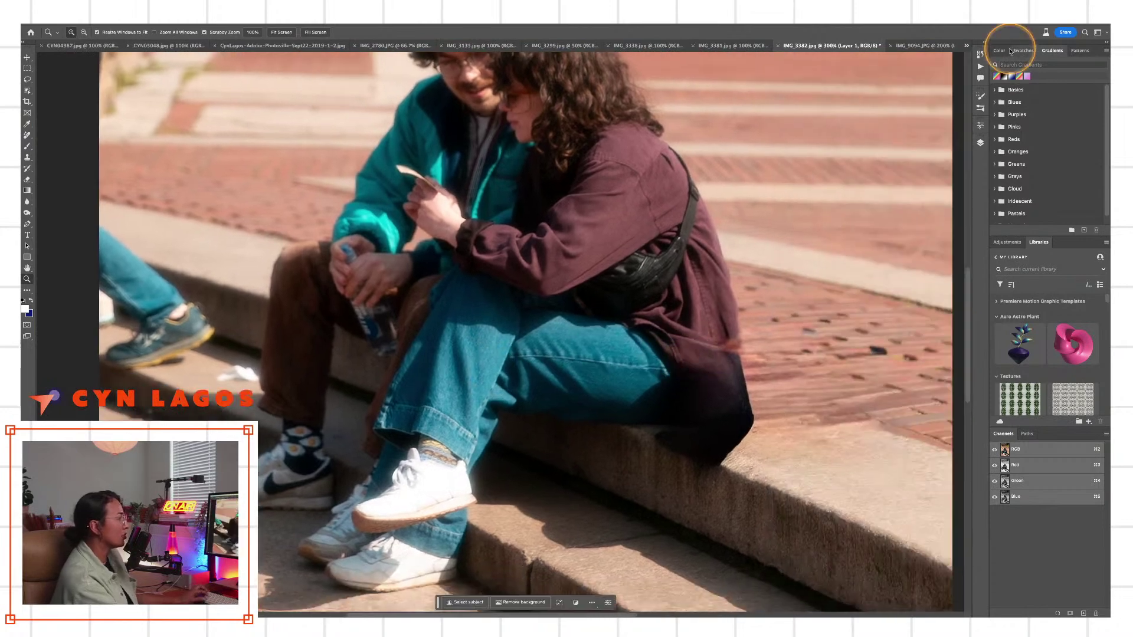
# Revert the photo to its original opened state, IMG_3382.jpg, using the document history
pyautogui.click(980, 54)
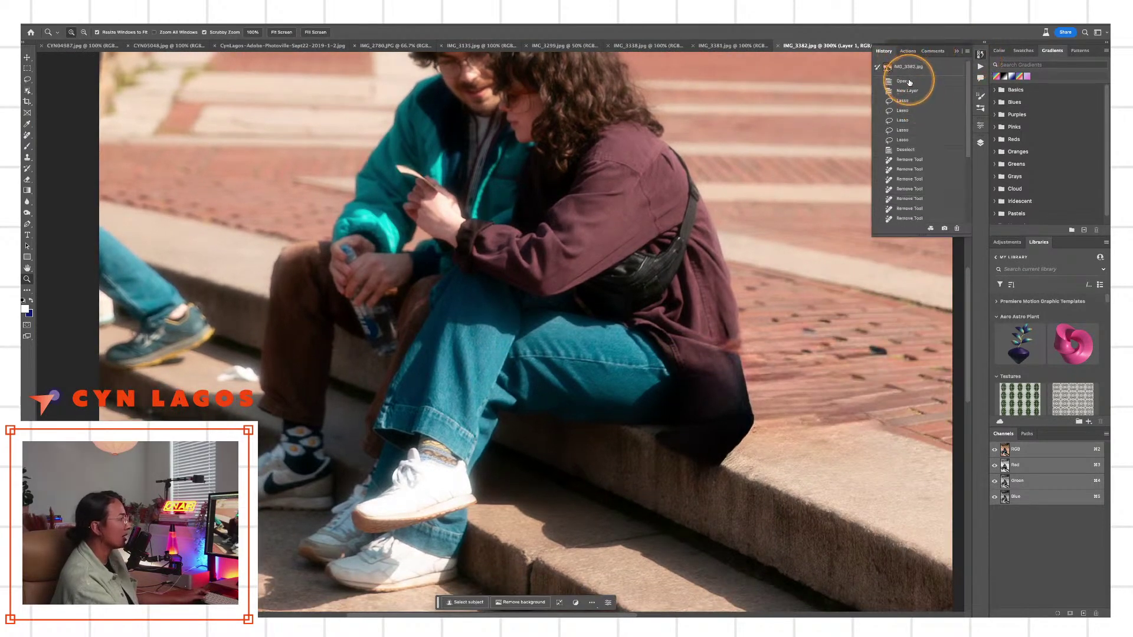
pyautogui.scroll(-5, 943, 151)
pyautogui.scroll(10, 940, 157)
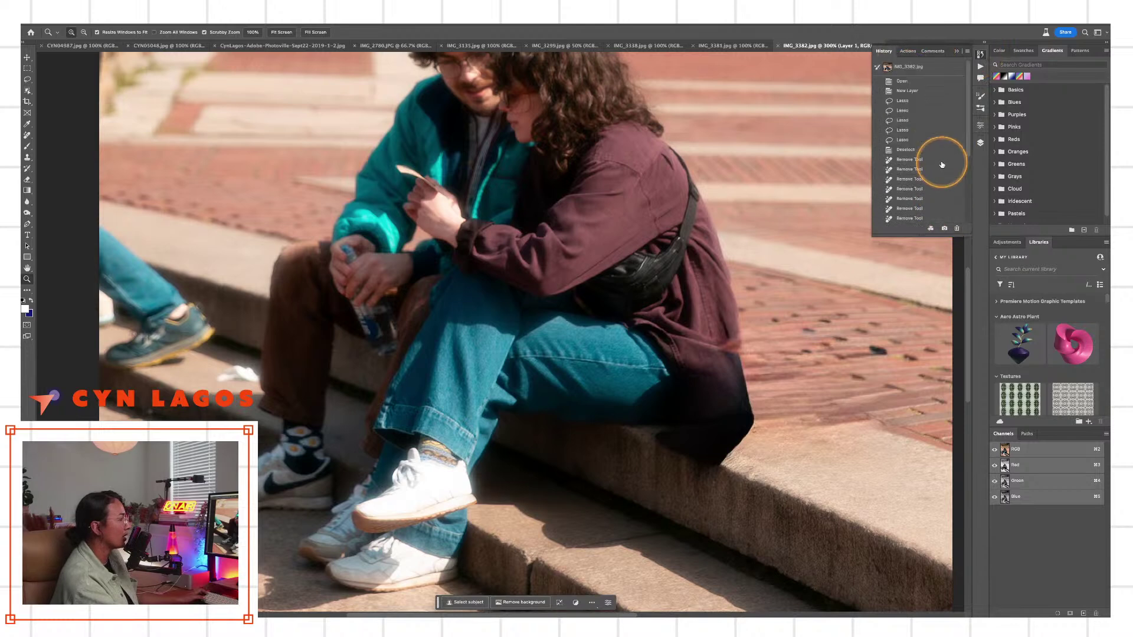
pyautogui.click(926, 67)
# Activate the Remove tool and turn off removal after each stroke
pyautogui.keyDown('alt'); pyautogui.click(841, 308); pyautogui.keyUp('alt')
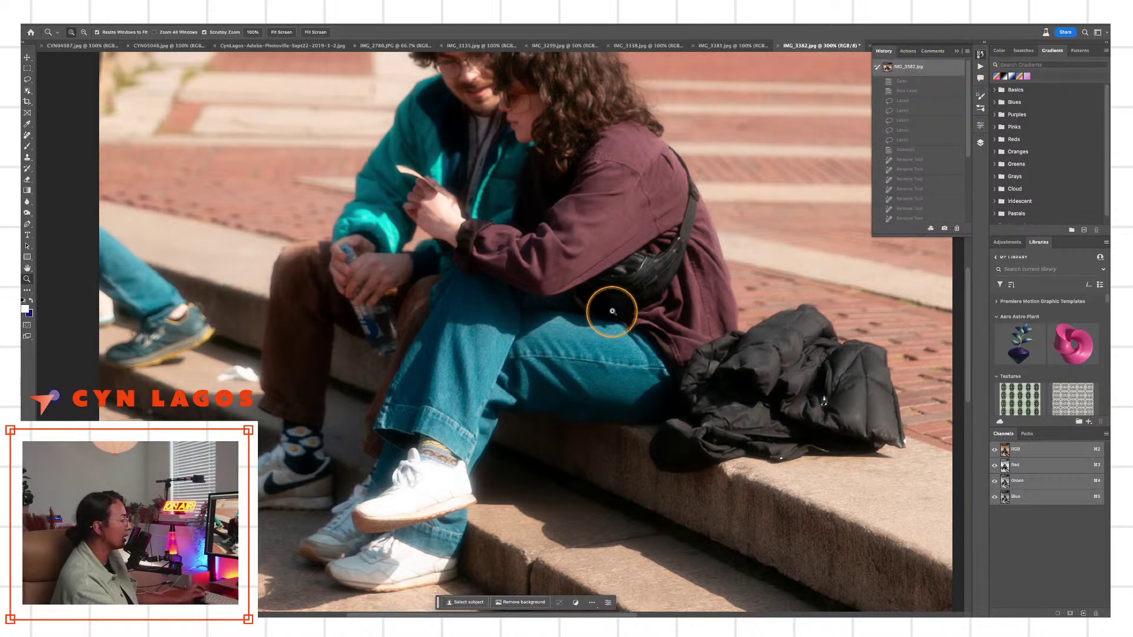
pyautogui.keyDown('alt'); pyautogui.click(619, 317); pyautogui.keyUp('alt')
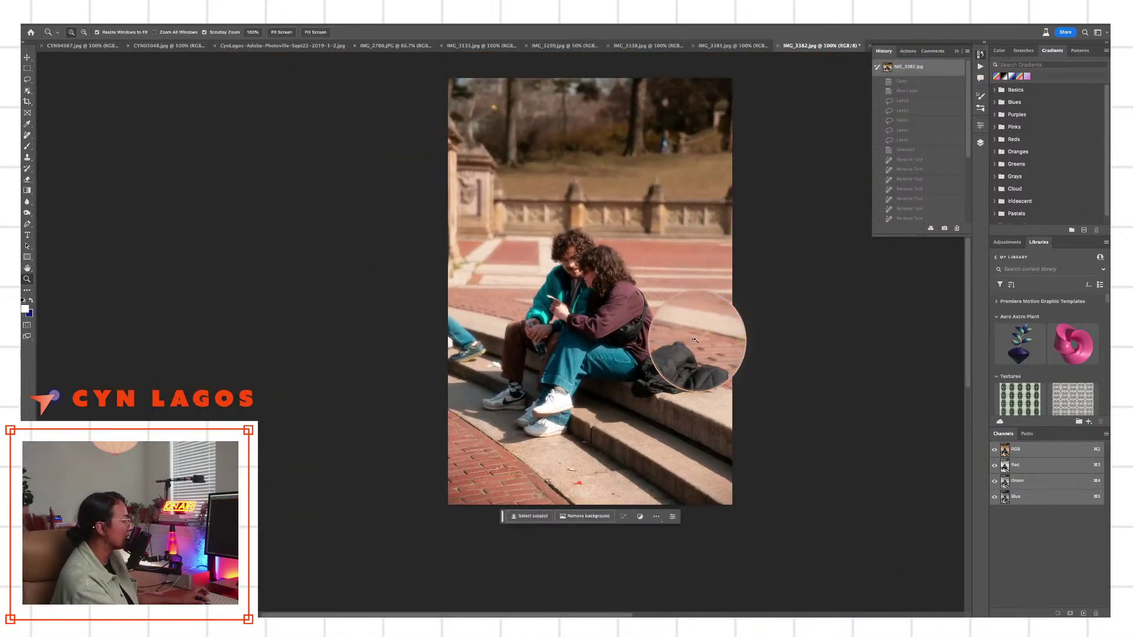
pyautogui.click(521, 354)
pyautogui.moveTo(525, 388); pyautogui.dragTo(519, 334)
pyautogui.press('v')
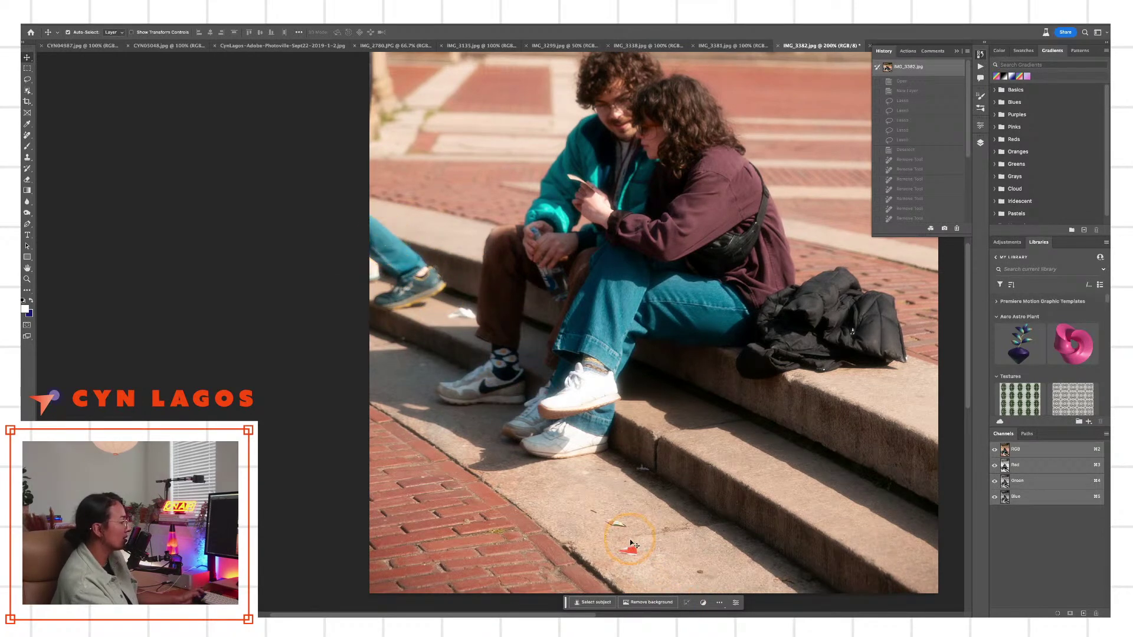
pyautogui.click(28, 136)
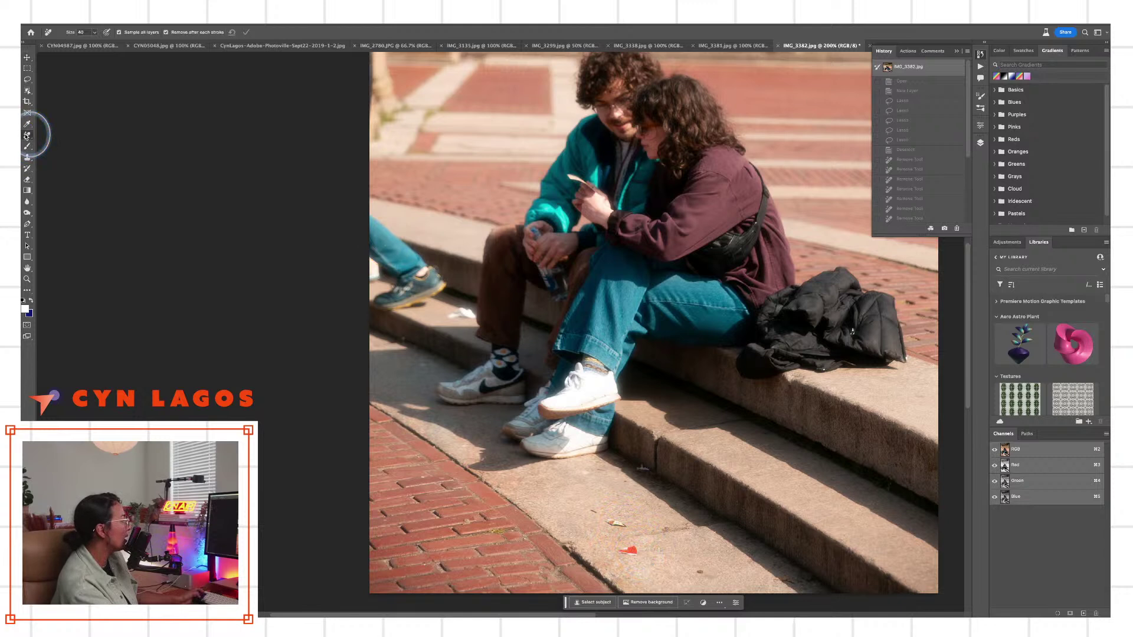
pyautogui.click(166, 33)
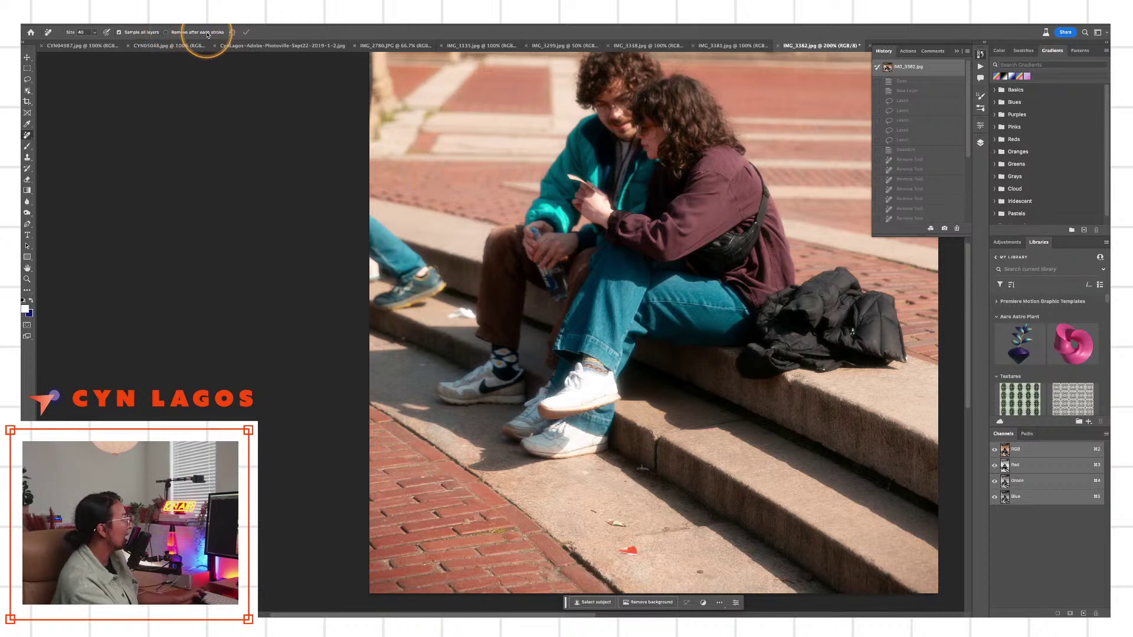
# Mark the cropped passer-by's leg and shoe, the paper on the step and the litter on the pavement, and remove them together
pyautogui.moveTo(443, 282)
pyautogui.mouseDown()
pyautogui.moveTo(380, 300)
pyautogui.moveTo(433, 279)
pyautogui.moveTo(404, 276)
pyautogui.moveTo(350, 222)
pyautogui.moveTo(425, 271)
pyautogui.mouseUp()
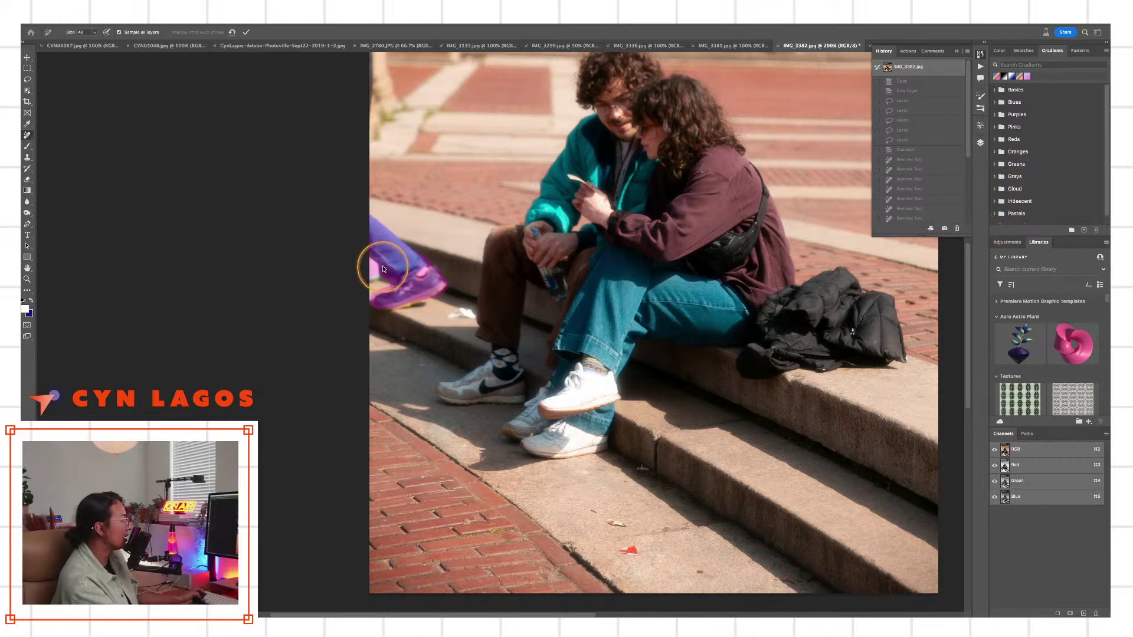
pyautogui.moveTo(466, 308); pyautogui.dragTo(453, 315)
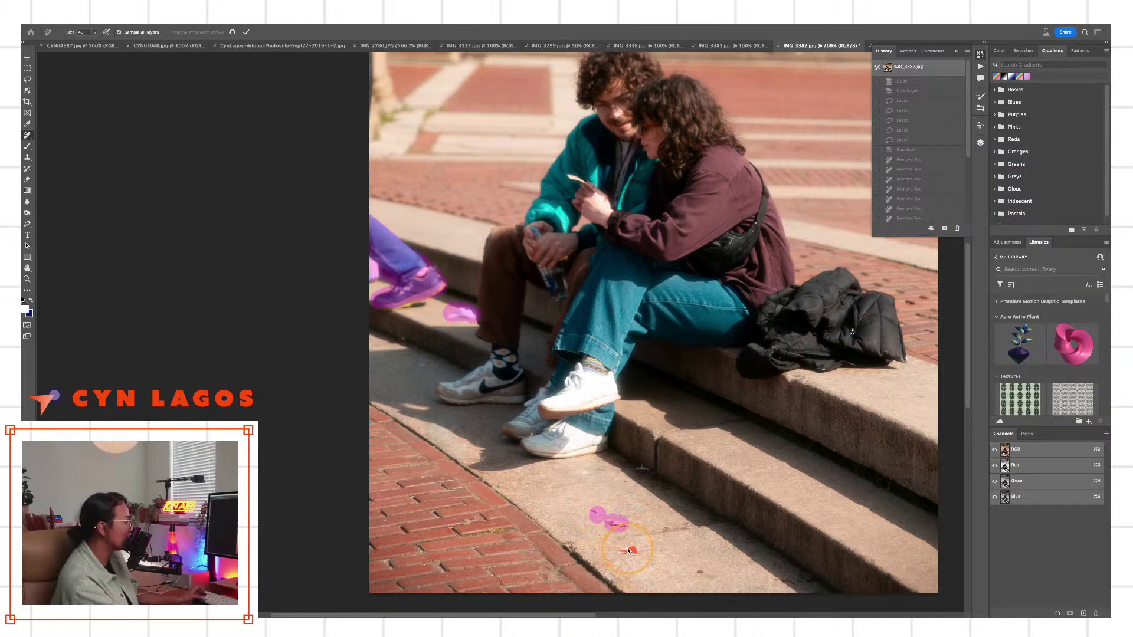
pyautogui.click(645, 469)
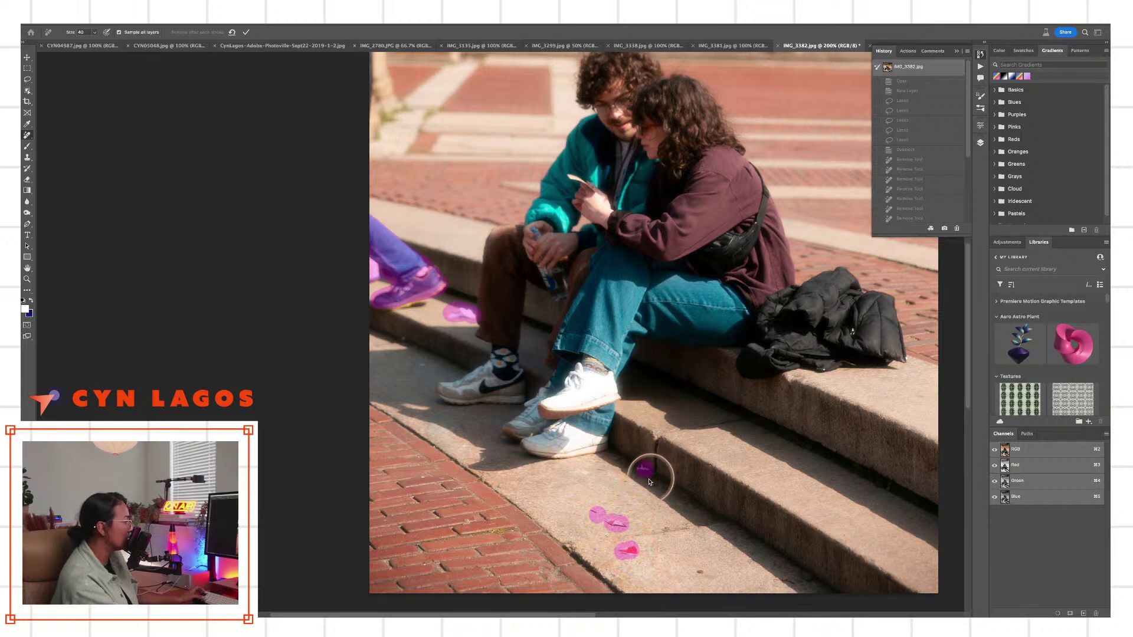
pyautogui.scroll(-2, 691, 505)
pyautogui.hscroll(2, 691, 506)
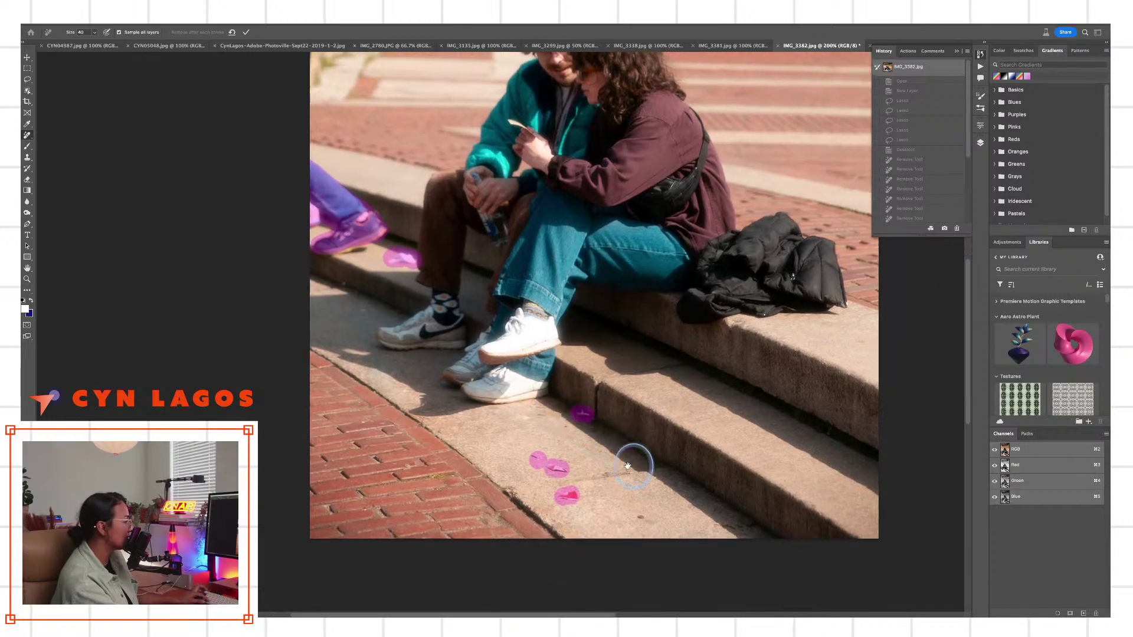
pyautogui.click(717, 524)
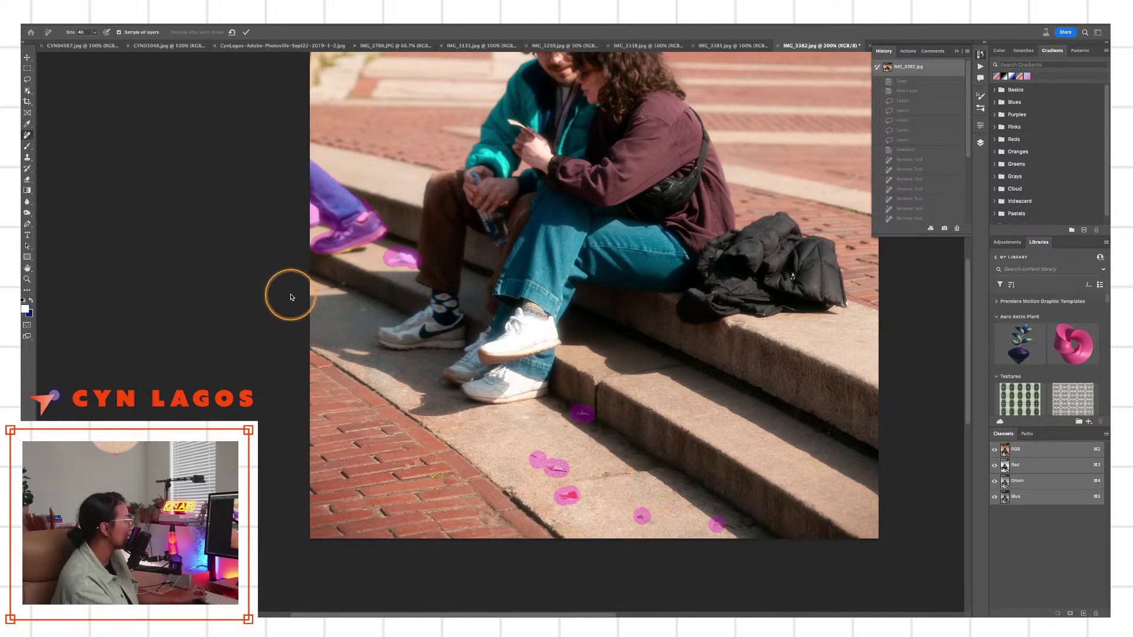
pyautogui.moveTo(348, 249); pyautogui.dragTo(329, 235)
pyautogui.click(246, 34)
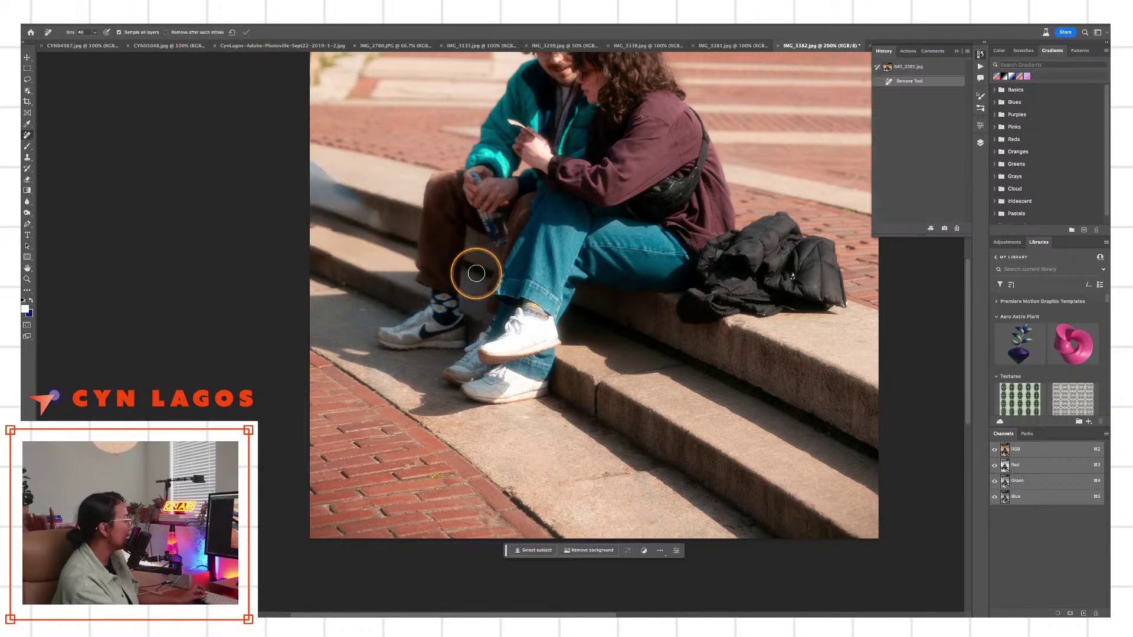
# Compare the original photo with the first removal result by switching between the history states
pyautogui.moveTo(468, 289); pyautogui.dragTo(415, 300)
pyautogui.click(912, 66)
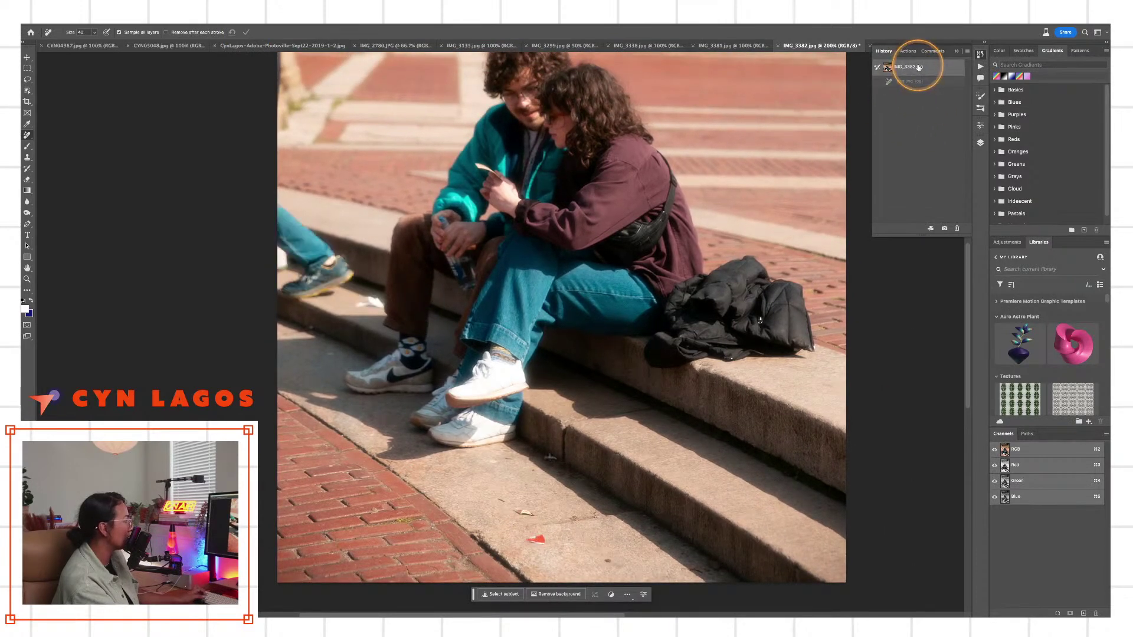
pyautogui.click(915, 81)
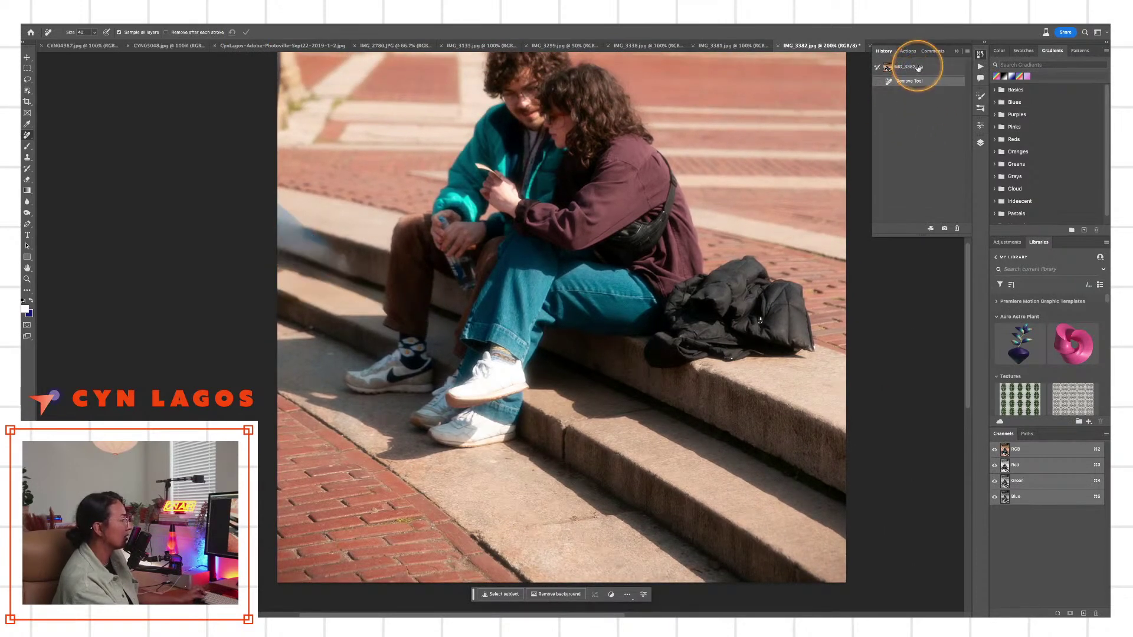
pyautogui.click(912, 66)
pyautogui.click(916, 81)
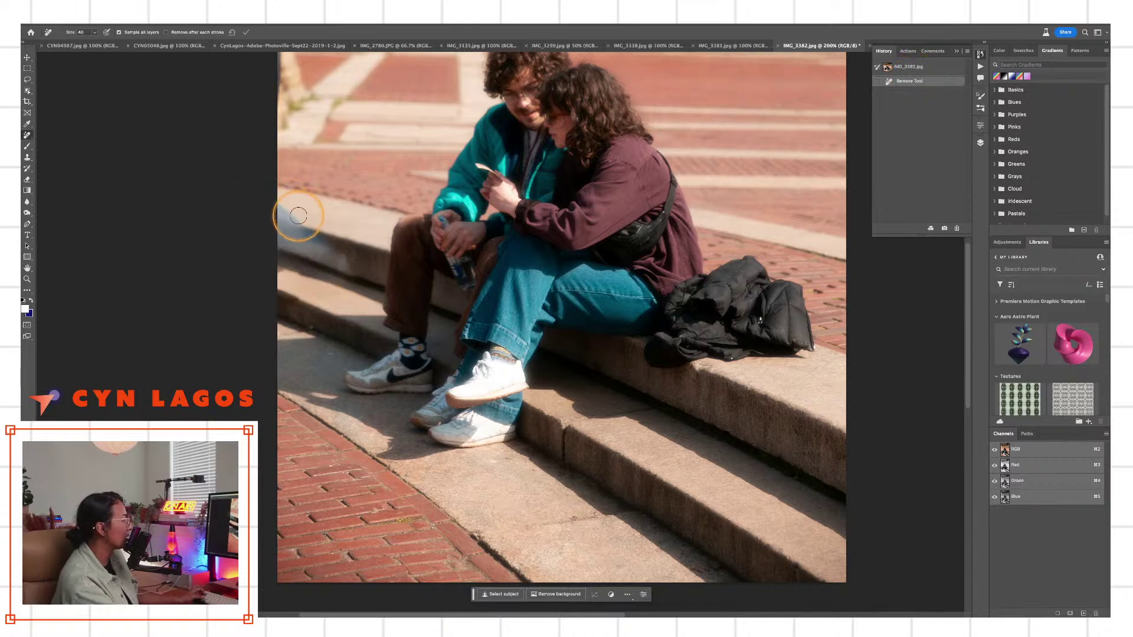
# Remove the leftover bluish smudges from the stone ledge beside the seated couple in several passes
pyautogui.moveTo(299, 217)
pyautogui.mouseDown()
pyautogui.moveTo(267, 207)
pyautogui.moveTo(301, 217)
pyautogui.mouseUp()
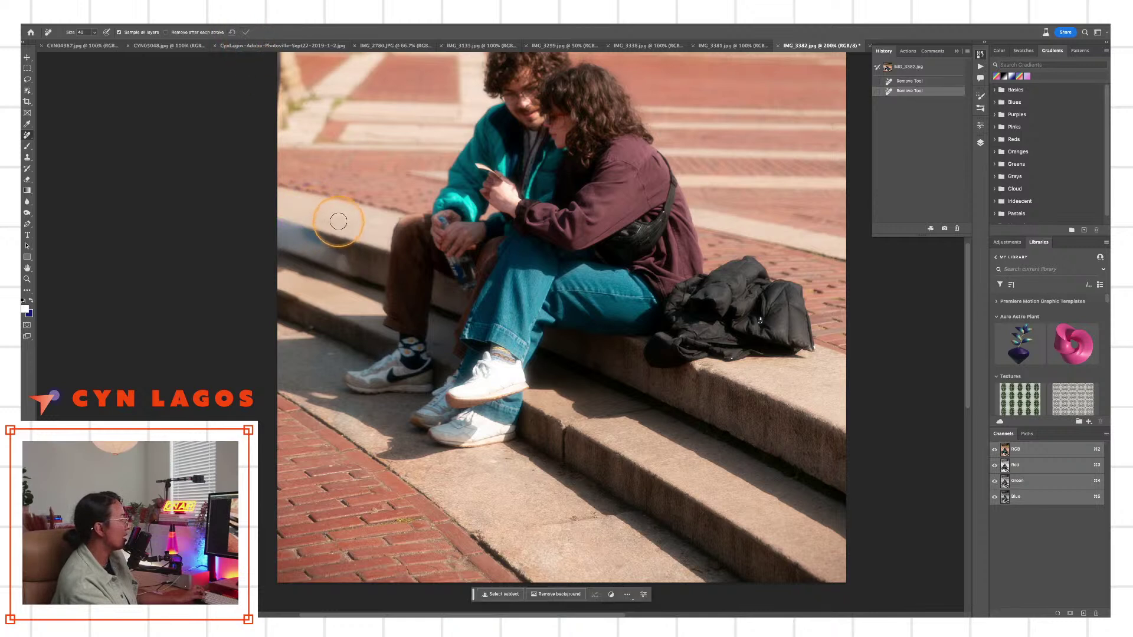
pyautogui.moveTo(310, 246)
pyautogui.mouseDown()
pyautogui.moveTo(329, 250)
pyautogui.moveTo(304, 234)
pyautogui.mouseUp()
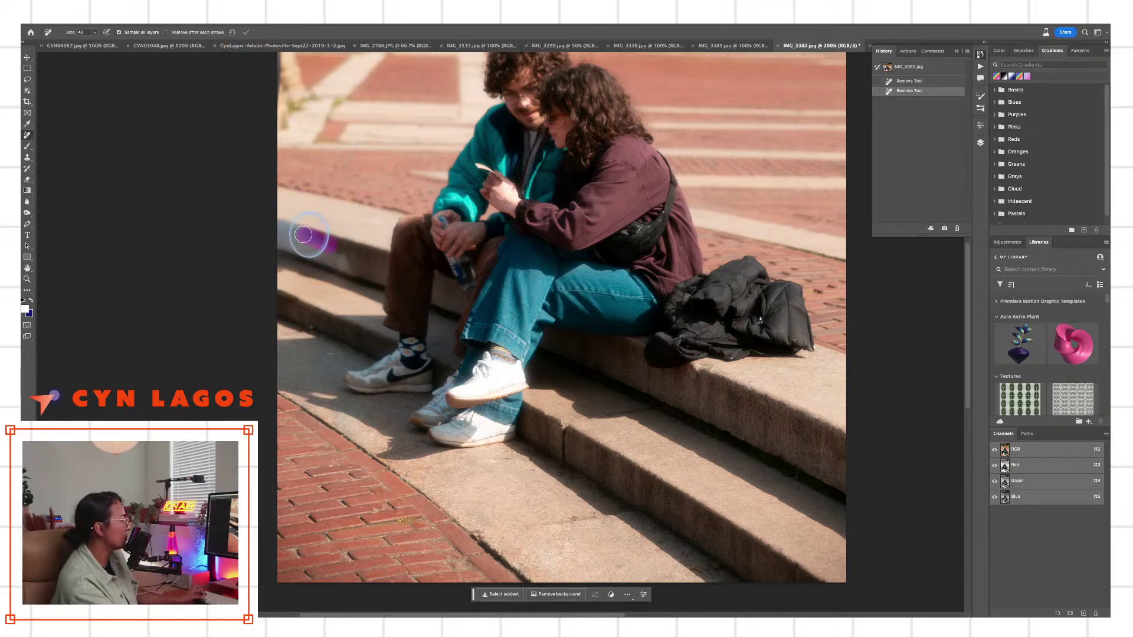
pyautogui.click(246, 32)
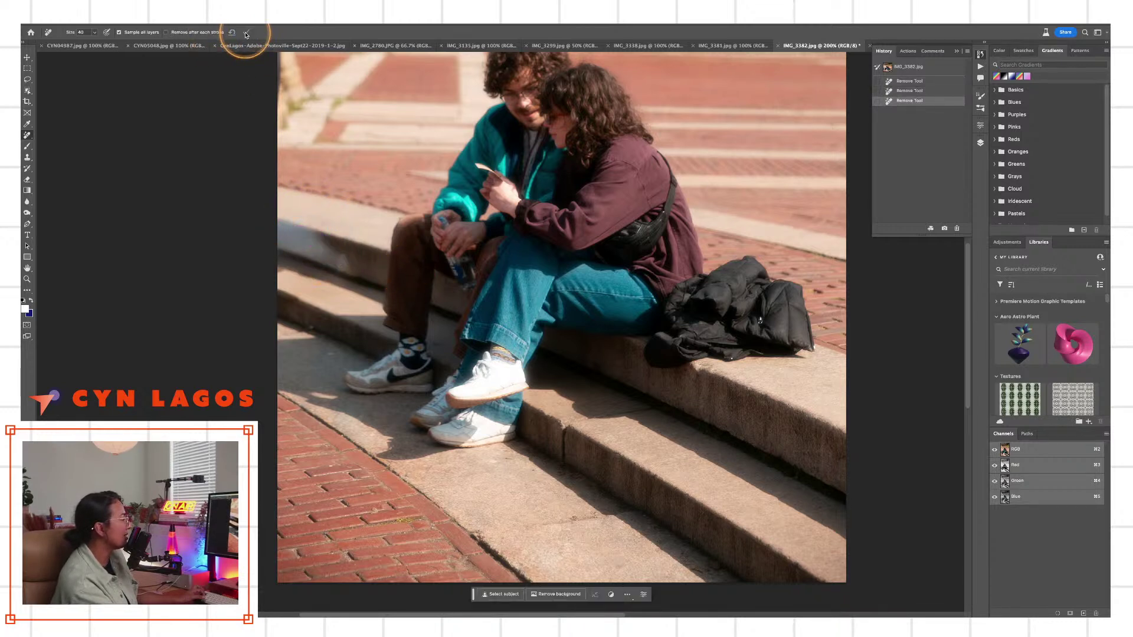
pyautogui.click(343, 258)
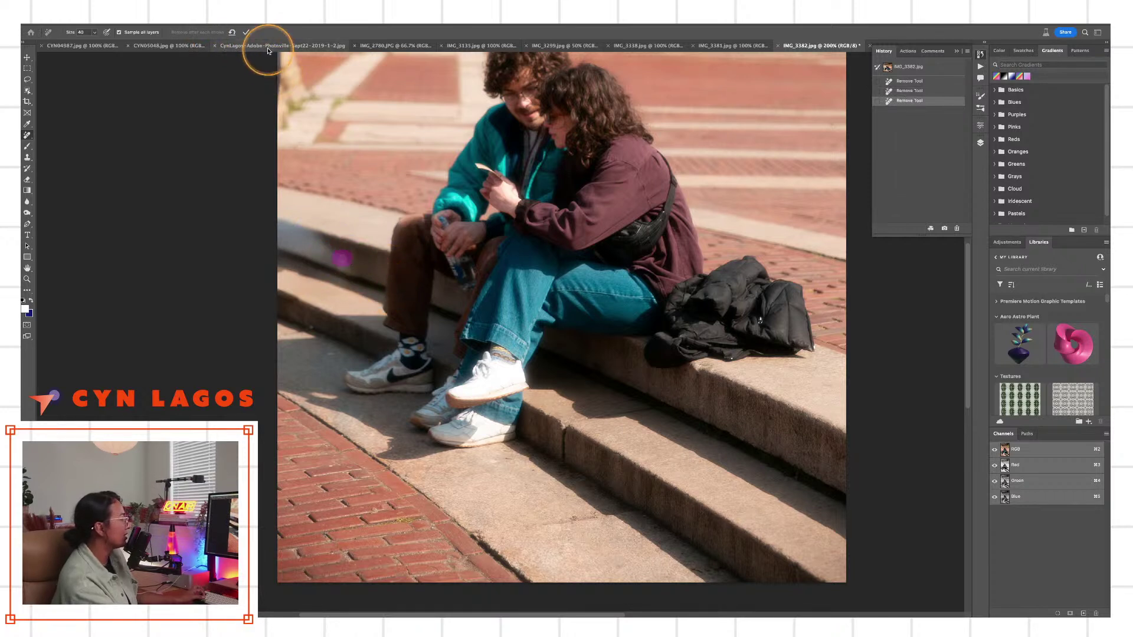
pyautogui.click(246, 33)
pyautogui.click(282, 270)
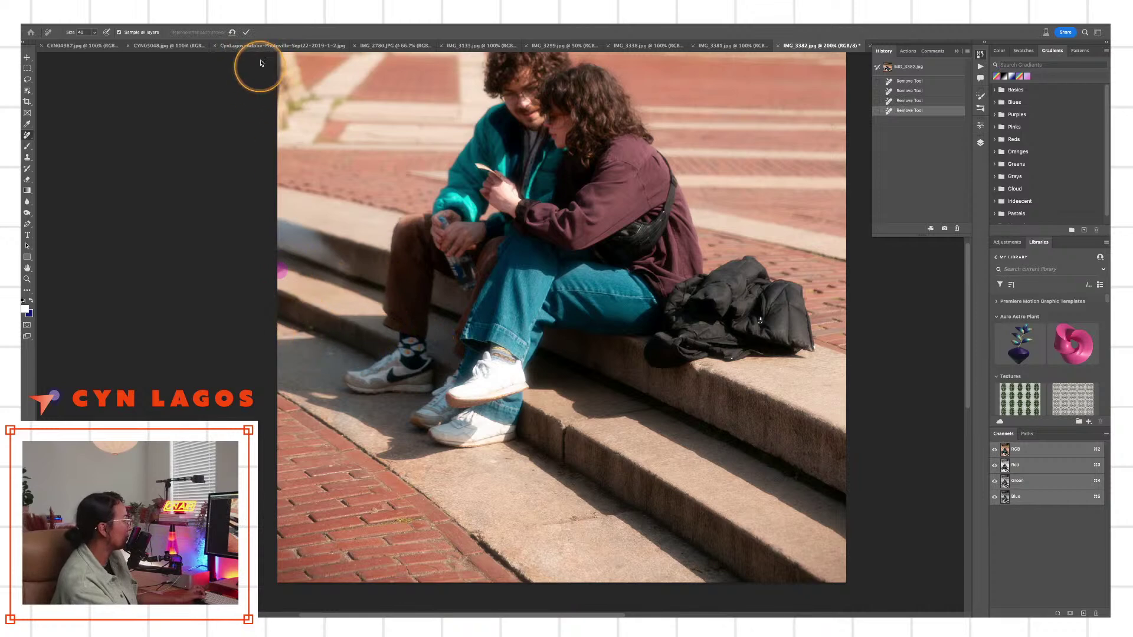
pyautogui.click(246, 32)
# Compare the whole original photo with the latest cleaned-up version, ending on the last Remove Tool state
pyautogui.moveTo(721, 354)
pyautogui.mouseDown()
pyautogui.moveTo(616, 493)
pyautogui.moveTo(600, 392)
pyautogui.mouseUp()
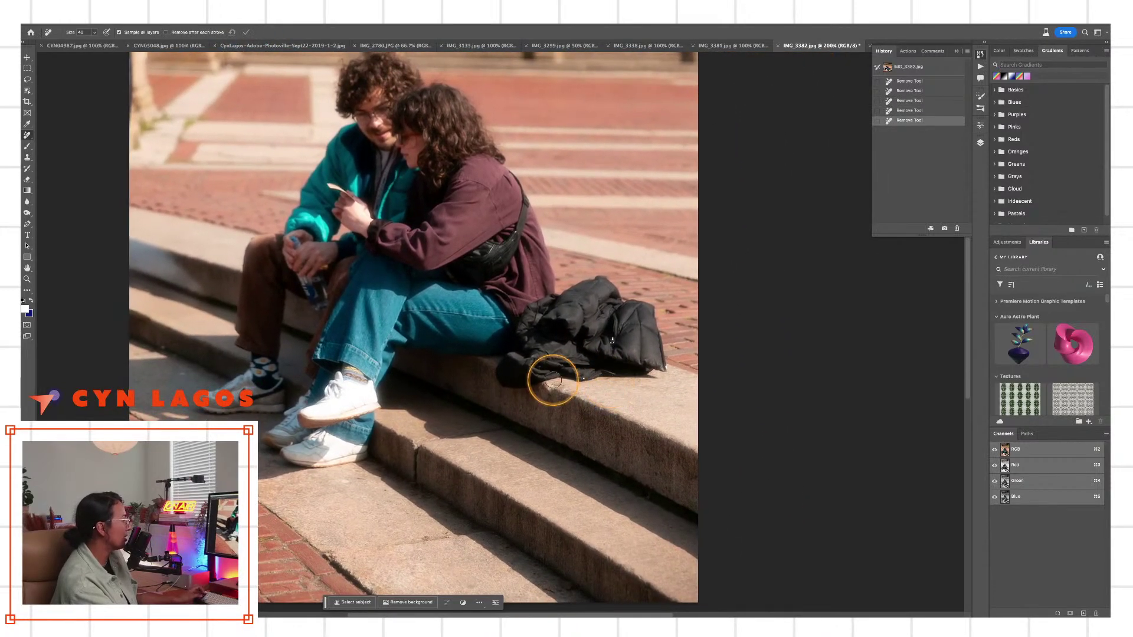
pyautogui.hotkey('ctrl', '-')
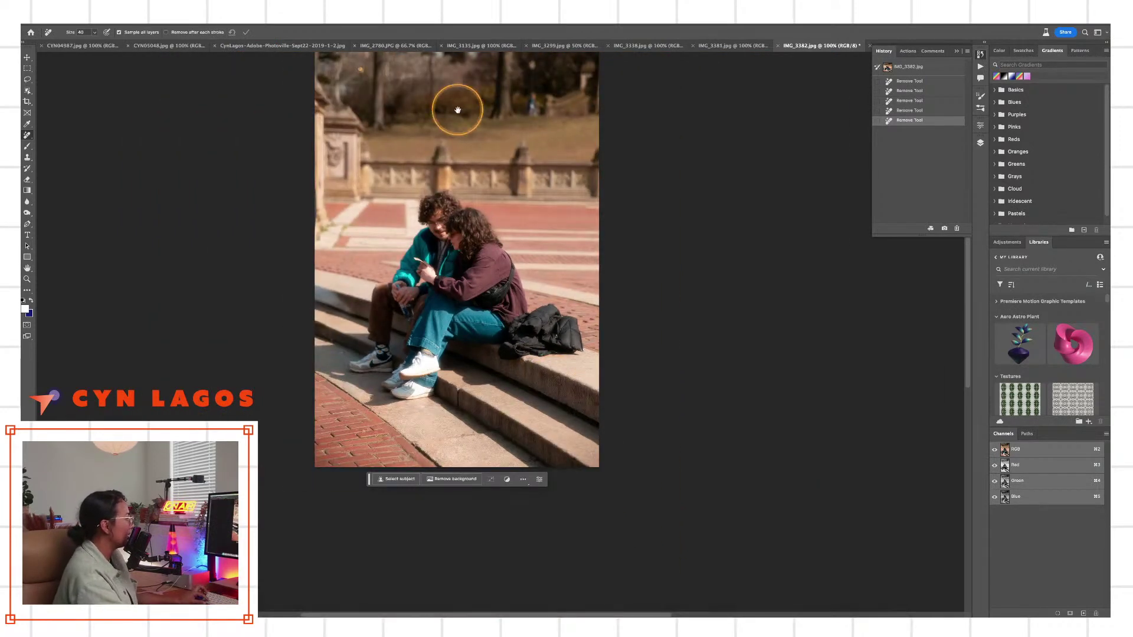
pyautogui.click(894, 66)
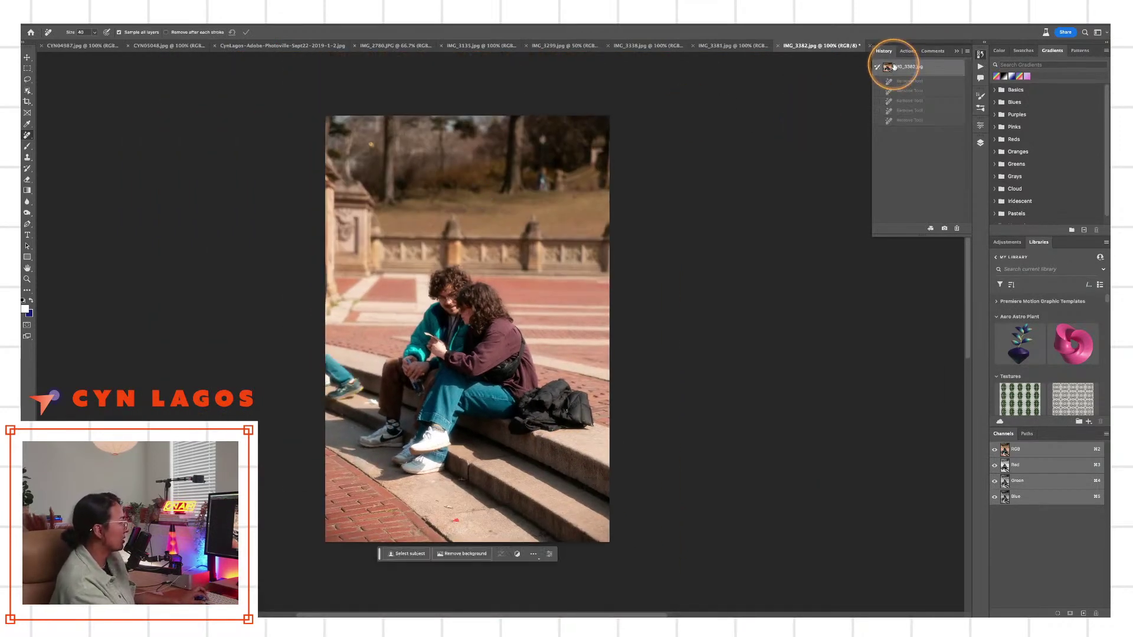
pyautogui.click(911, 120)
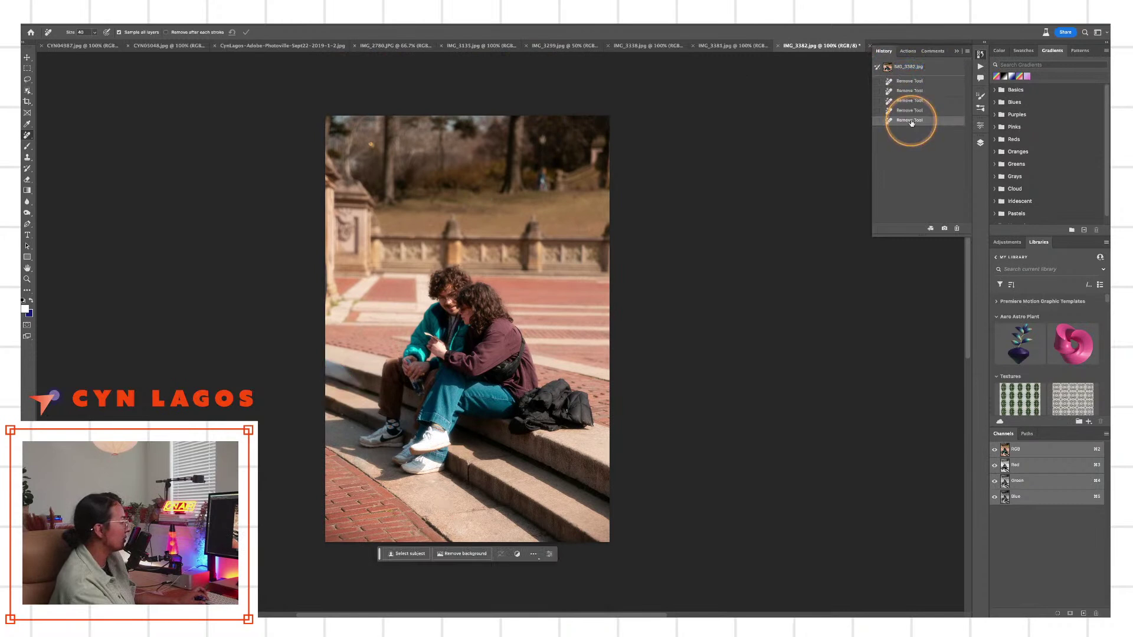
# Recheck the cleanup by restoring the original photo state and returning to the last Remove Tool state
pyautogui.click(911, 68)
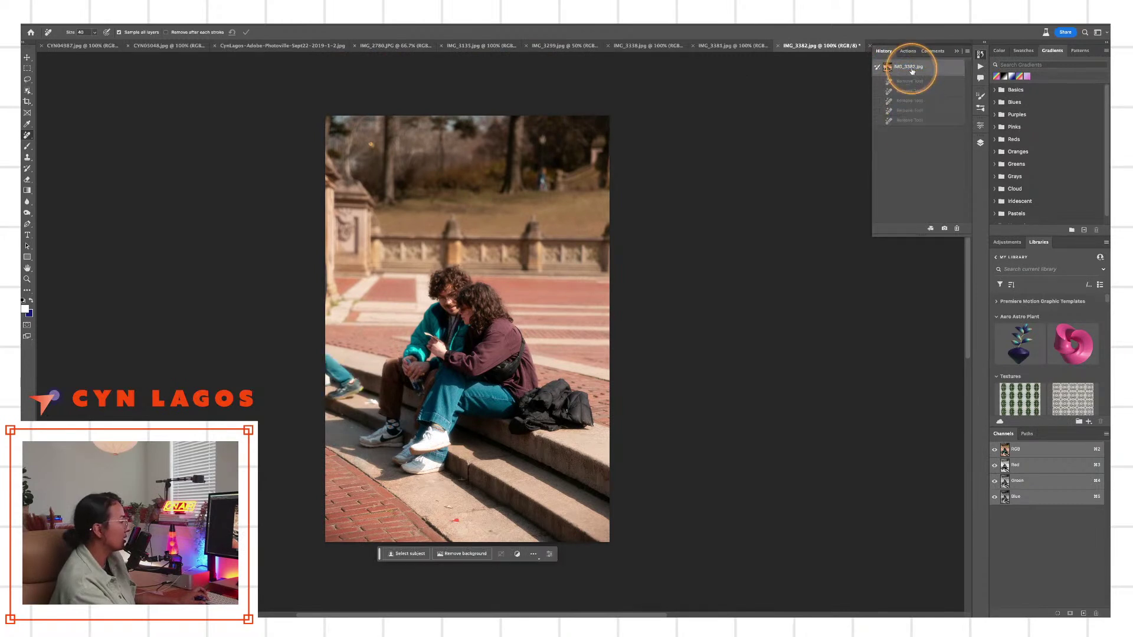
pyautogui.click(913, 121)
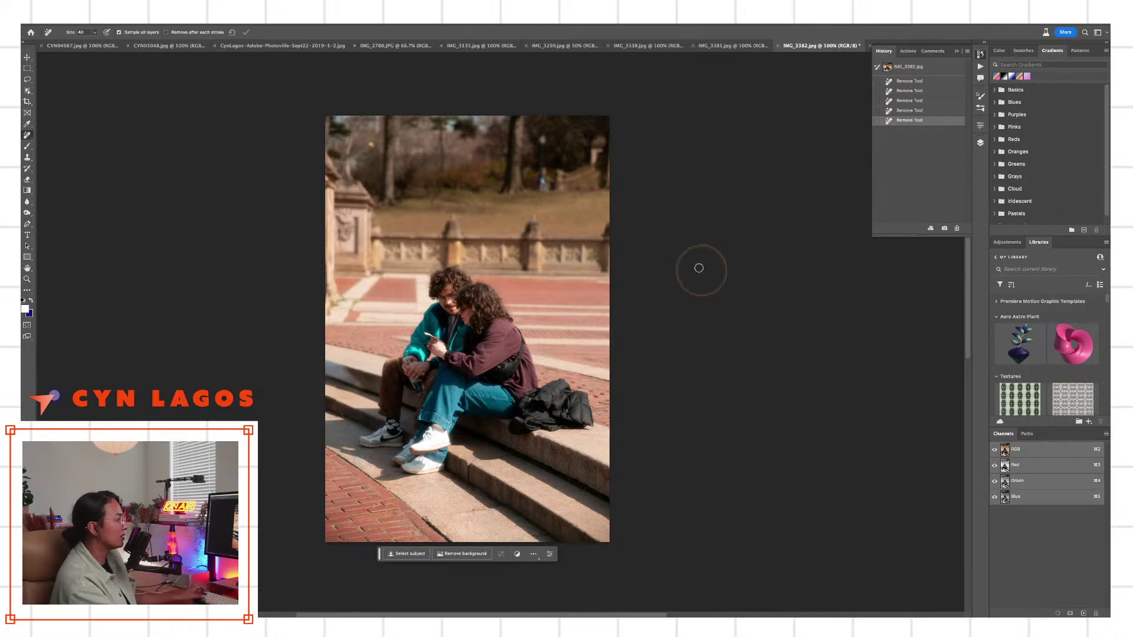
# Try the Clone Stamp tool, sampling the stone balustrade and painting over the pavement beside the couple, and undo both strokes
pyautogui.rightClick(27, 137)
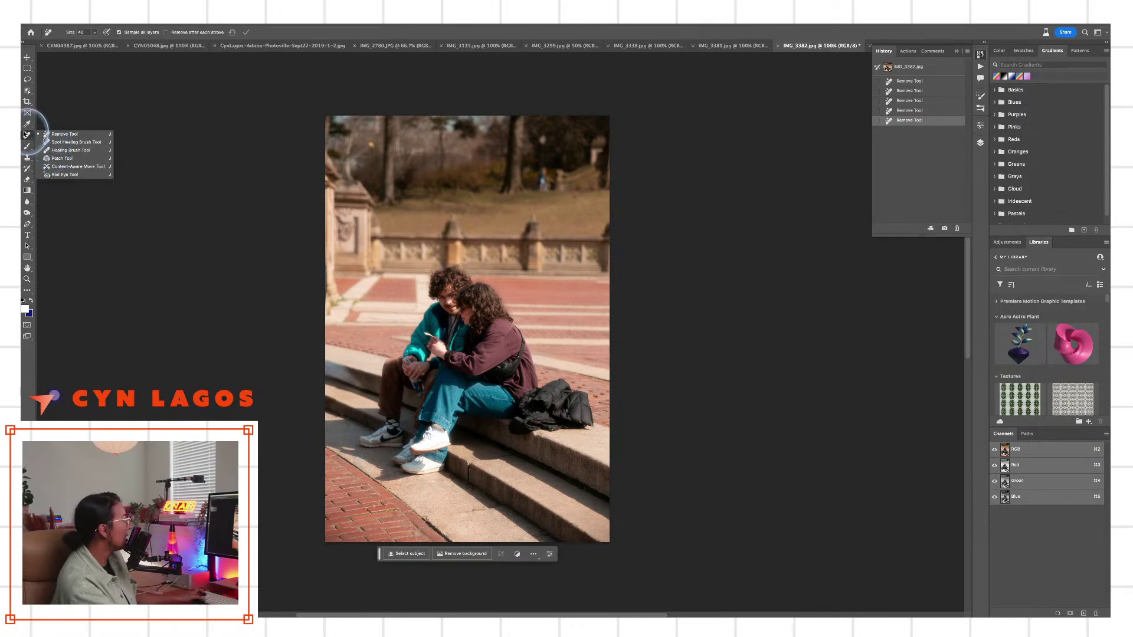
pyautogui.click(27, 157)
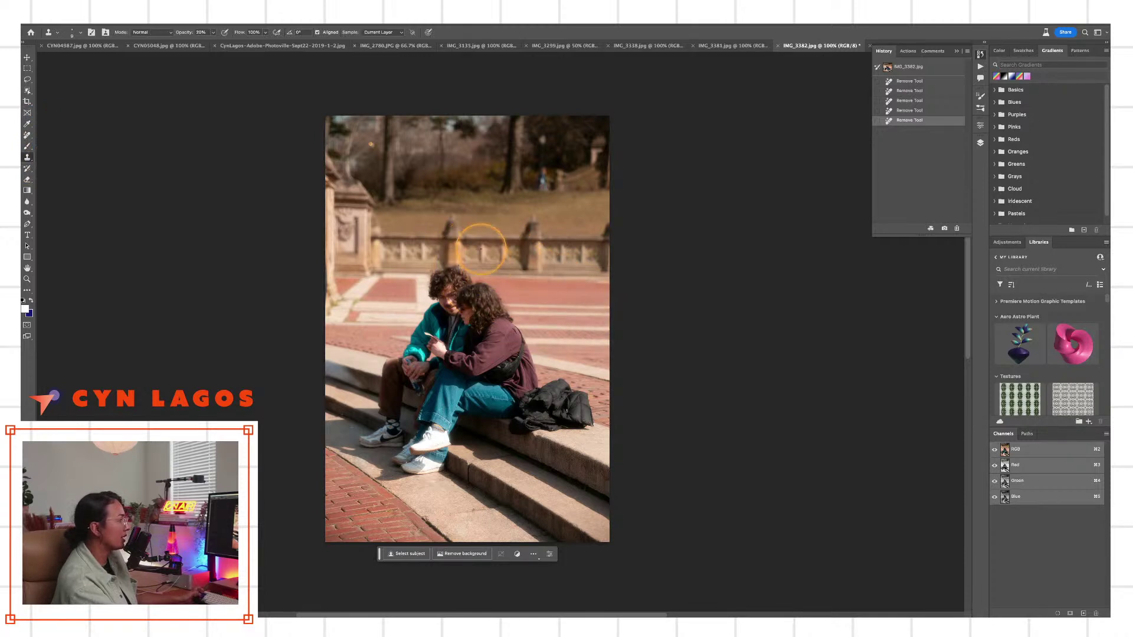
pyautogui.keyDown('alt'); pyautogui.click(485, 252); pyautogui.keyUp('alt')
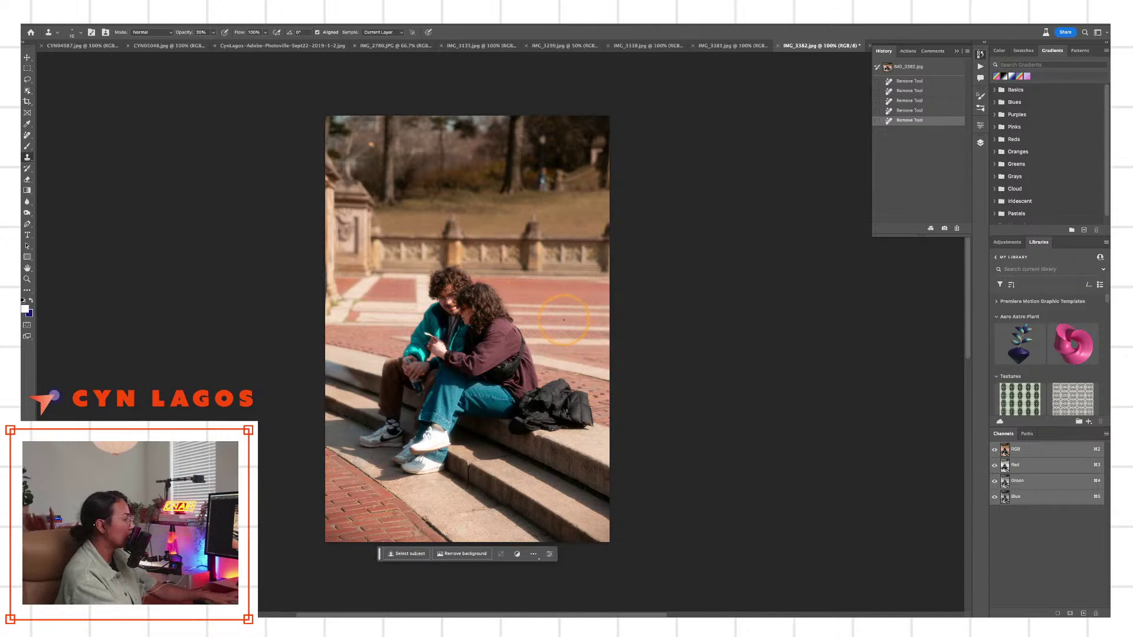
pyautogui.moveTo(566, 348); pyautogui.dragTo(585, 320)
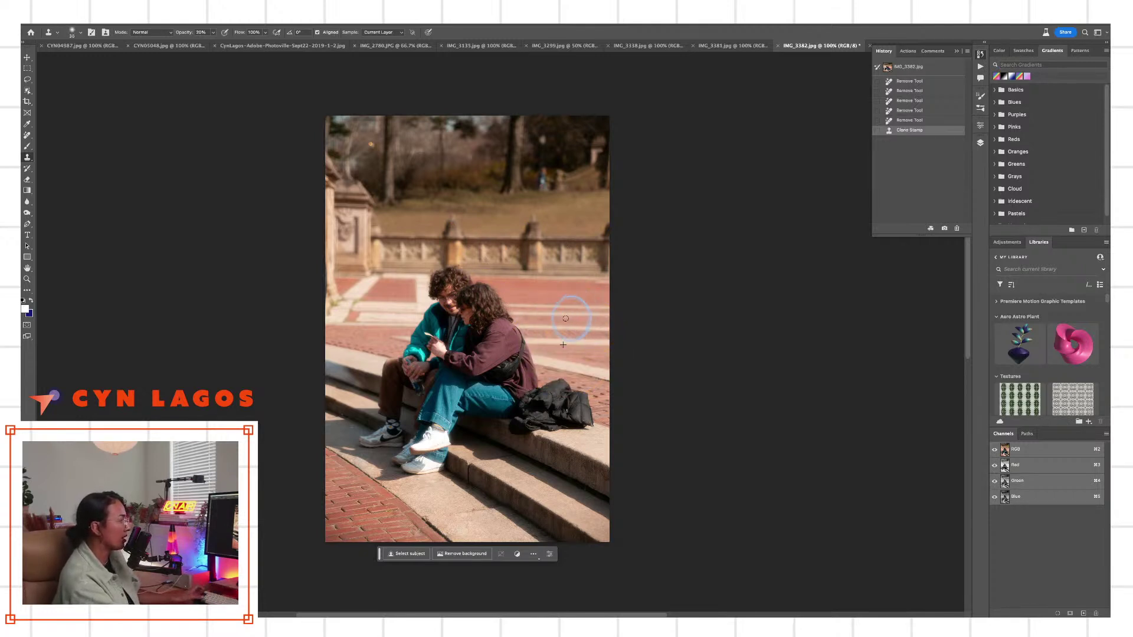
pyautogui.click(575, 315)
pyautogui.press('super+z')
pyautogui.press('super+z')
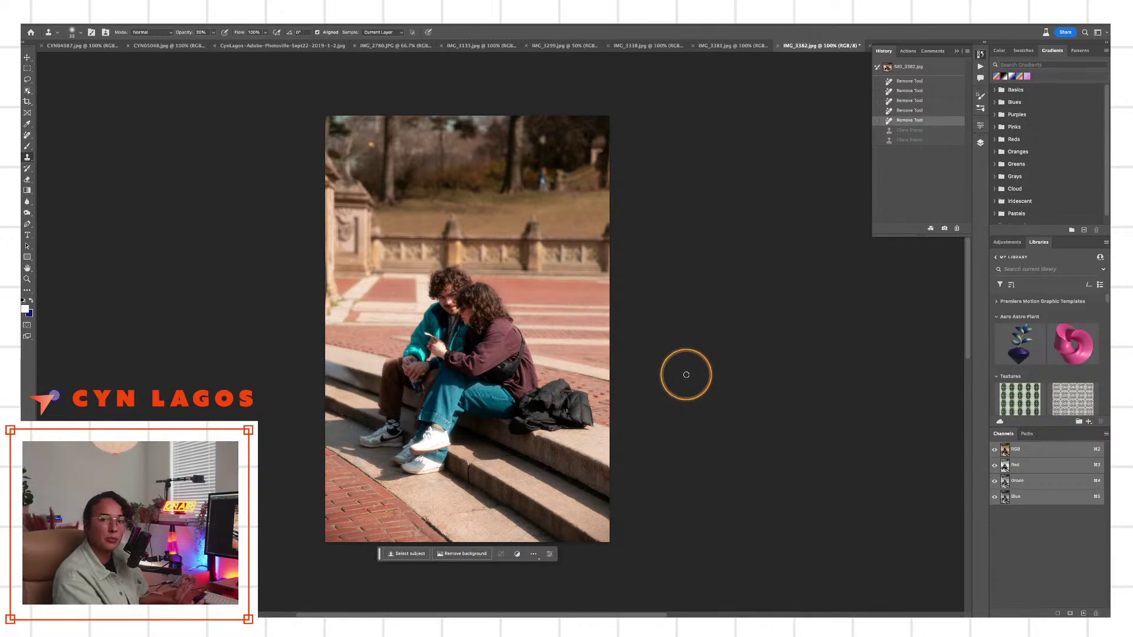
# Try removing the upper outer part of the black jacket beside the couple in three Remove tool passes, and undo them all
pyautogui.press('z')
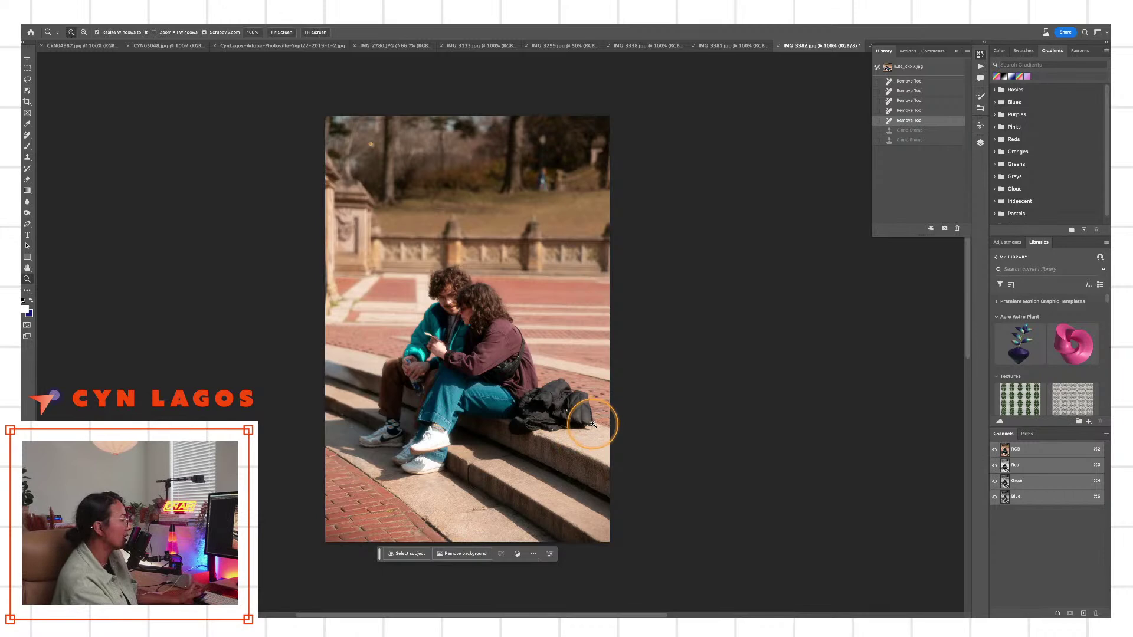
pyautogui.click(593, 425)
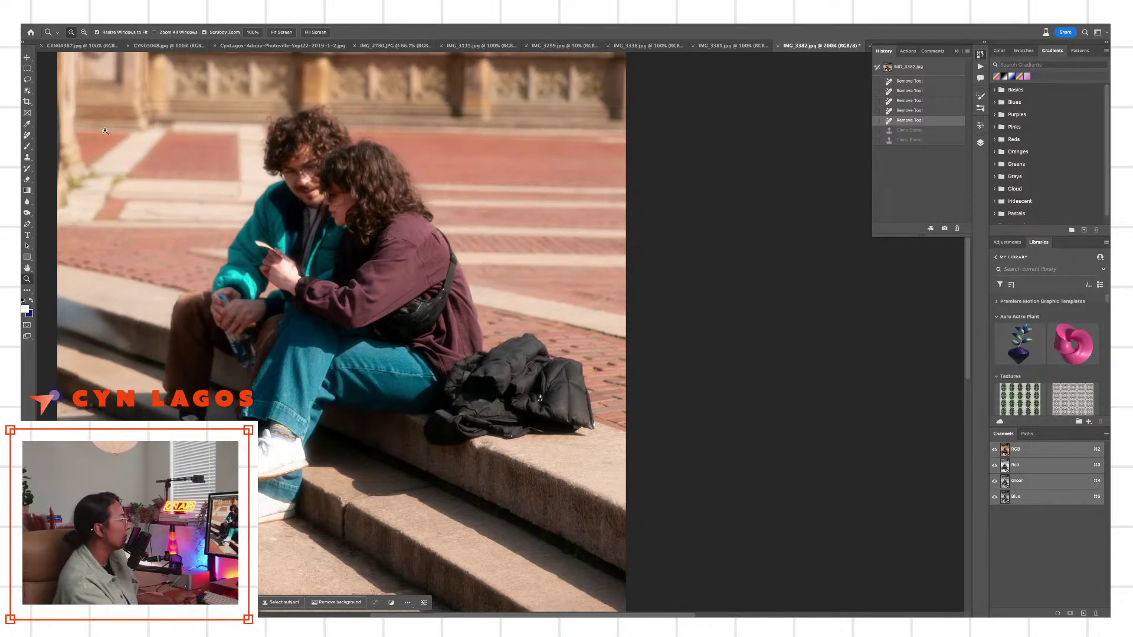
pyautogui.click(28, 135)
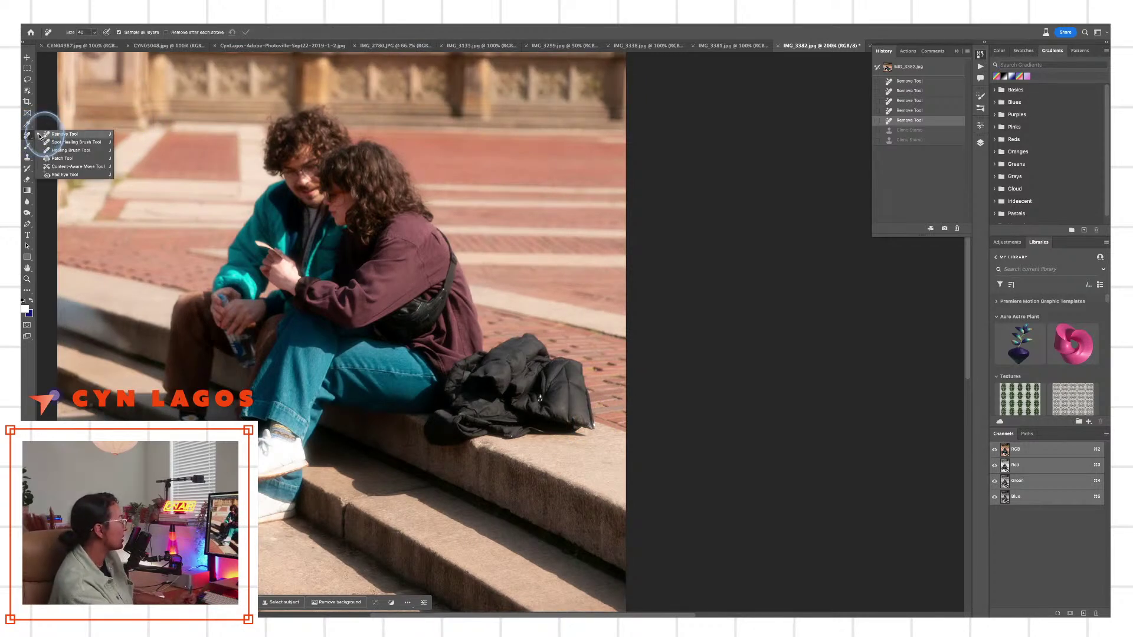
pyautogui.click(46, 134)
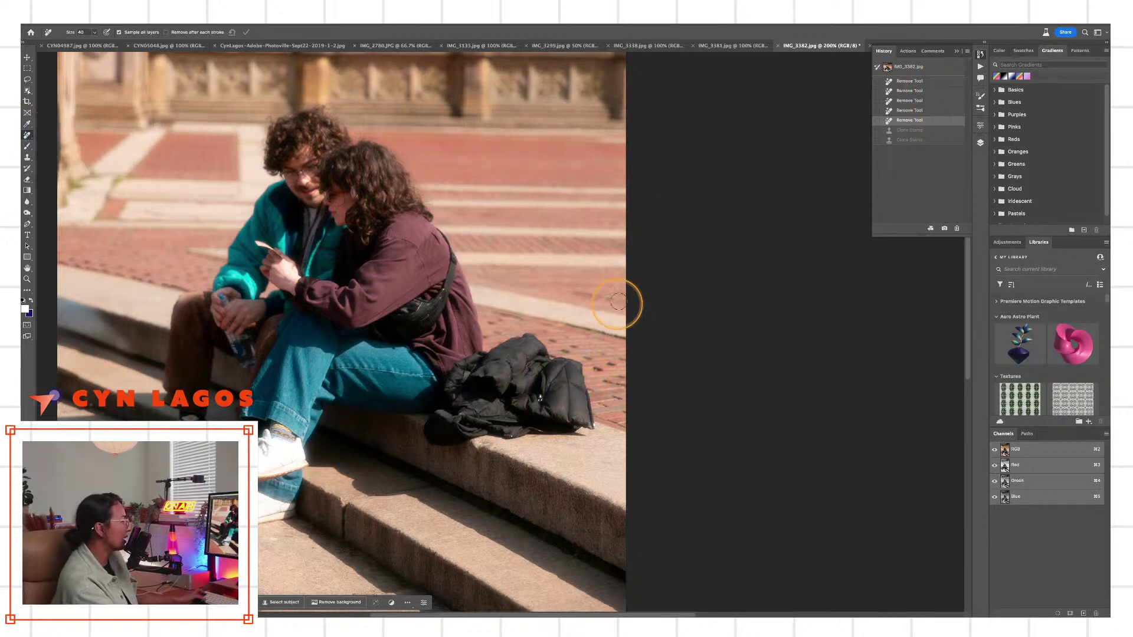
pyautogui.moveTo(581, 372)
pyautogui.mouseDown()
pyautogui.moveTo(509, 339)
pyautogui.moveTo(527, 360)
pyautogui.moveTo(514, 339)
pyautogui.moveTo(524, 354)
pyautogui.moveTo(497, 360)
pyautogui.moveTo(585, 380)
pyautogui.moveTo(597, 402)
pyautogui.moveTo(512, 367)
pyautogui.moveTo(503, 345)
pyautogui.moveTo(597, 398)
pyautogui.moveTo(514, 346)
pyautogui.moveTo(603, 410)
pyautogui.moveTo(505, 347)
pyautogui.moveTo(554, 345)
pyautogui.mouseUp()
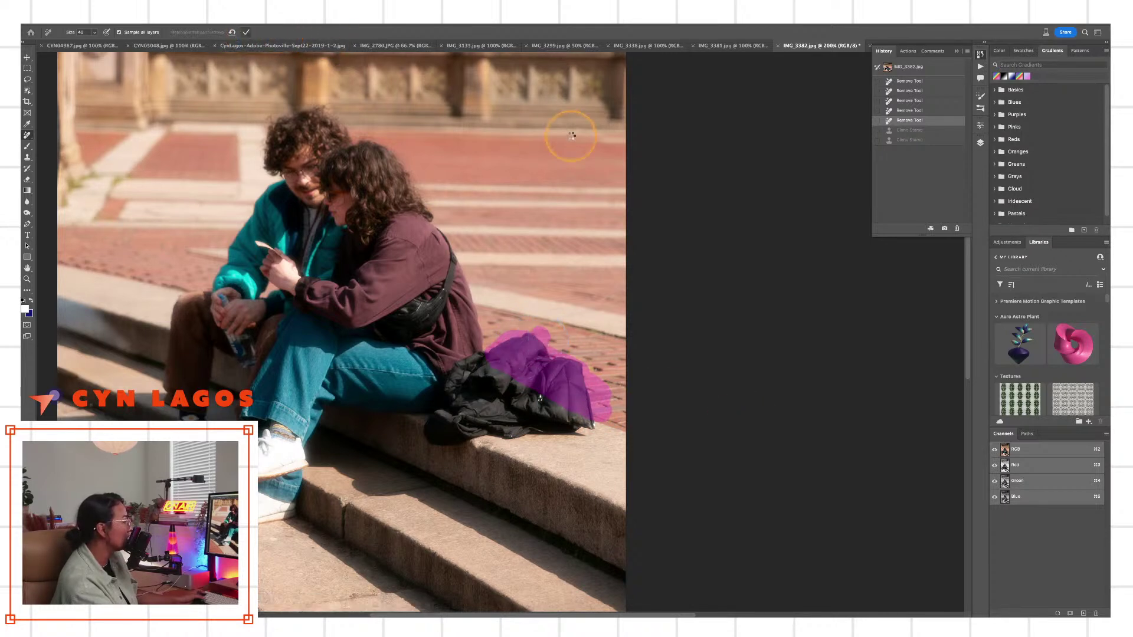
pyautogui.moveTo(593, 407)
pyautogui.mouseDown()
pyautogui.moveTo(499, 354)
pyautogui.moveTo(504, 368)
pyautogui.moveTo(597, 412)
pyautogui.moveTo(554, 363)
pyautogui.moveTo(503, 354)
pyautogui.moveTo(531, 372)
pyautogui.mouseUp()
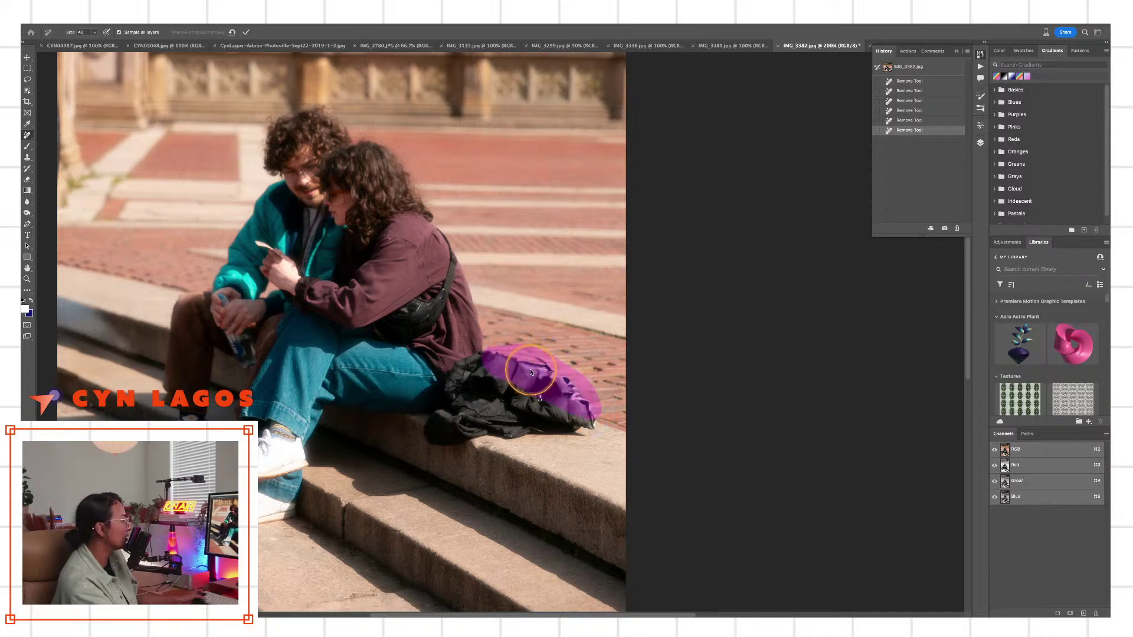
pyautogui.click(246, 32)
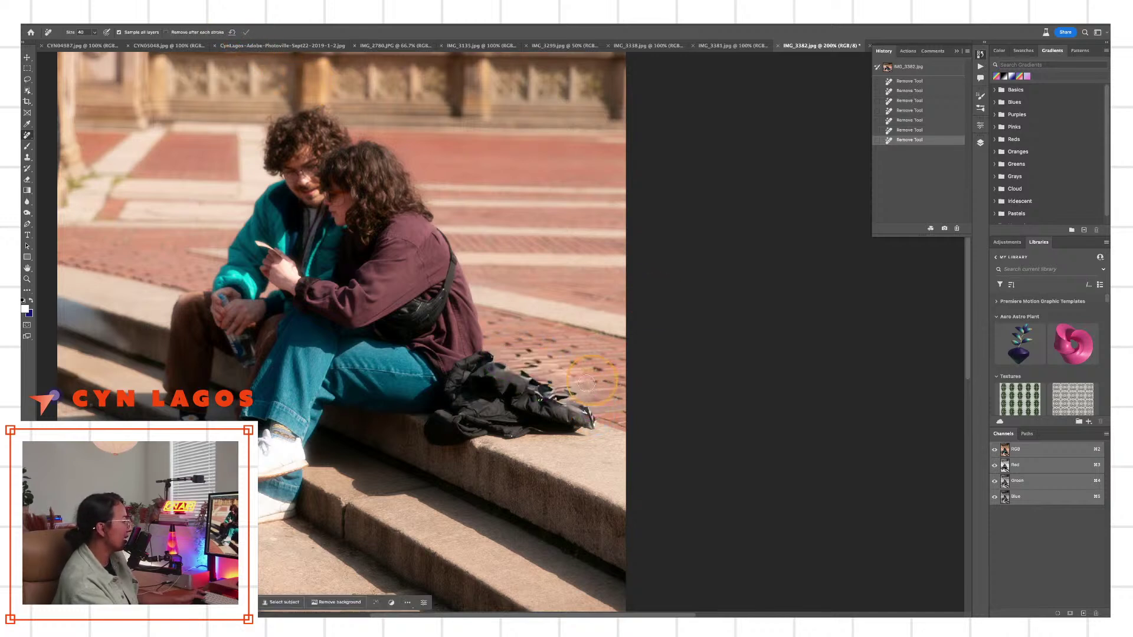
pyautogui.moveTo(573, 394)
pyautogui.mouseDown()
pyautogui.moveTo(521, 366)
pyautogui.moveTo(534, 385)
pyautogui.moveTo(575, 401)
pyautogui.mouseUp()
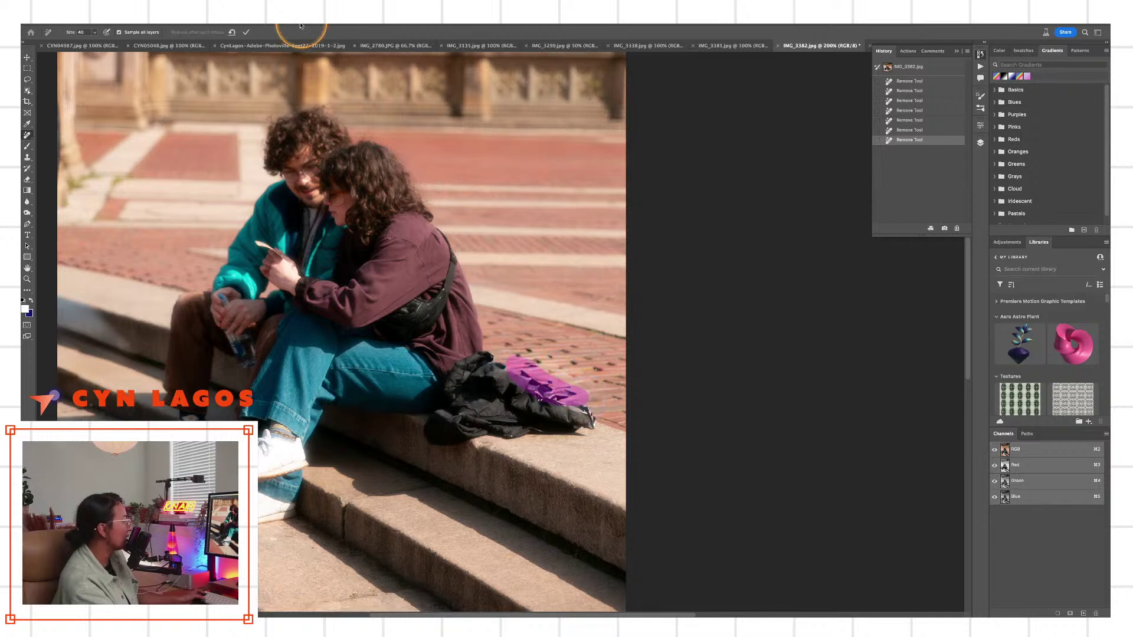
pyautogui.click(246, 32)
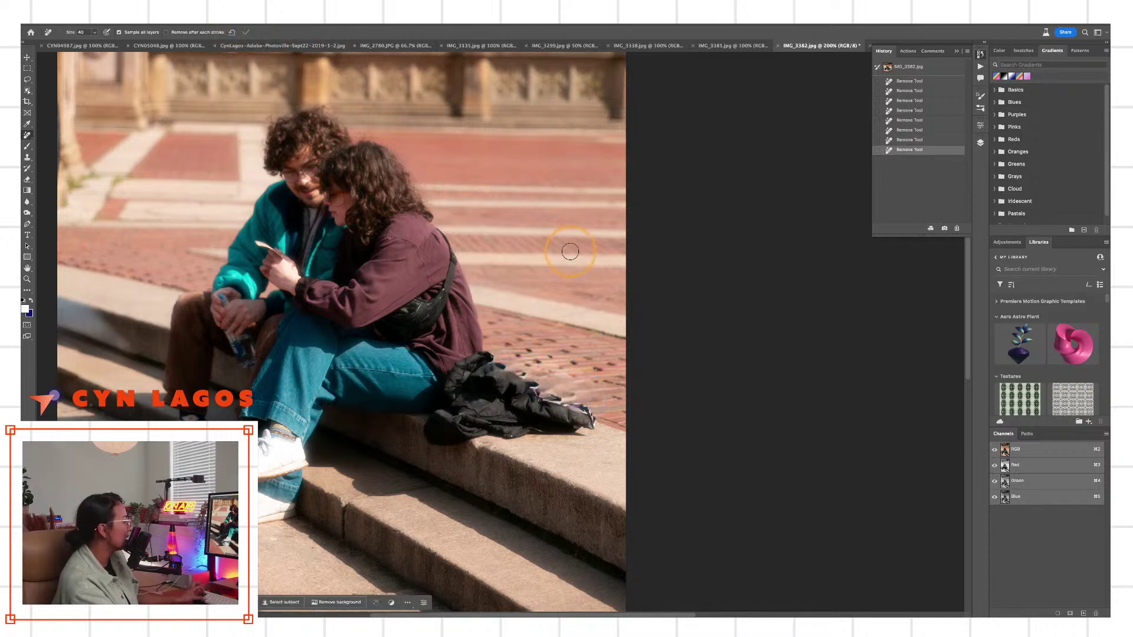
pyautogui.hotkey('ctrl', 'z')
pyautogui.hotkey('ctrl', 'z')
pyautogui.hotkey('ctrl', 'z')
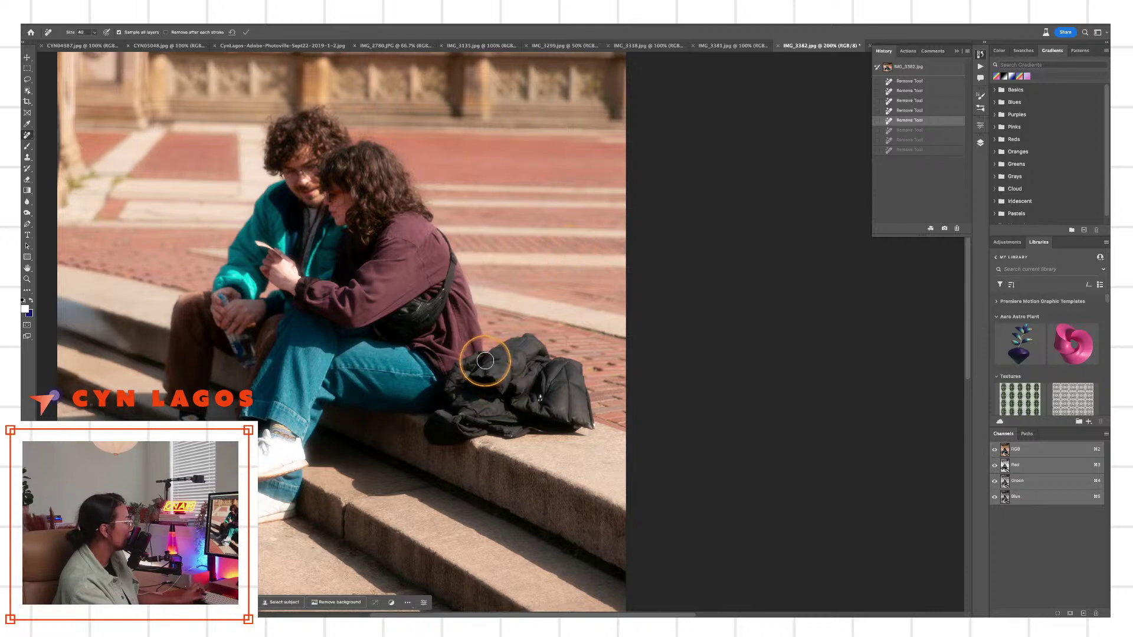
# Try removing the whole black jacket and the leftover dark streaks with the Remove tool, and undo these removals
pyautogui.moveTo(483, 356); pyautogui.dragTo(448, 393)
pyautogui.moveTo(430, 394)
pyautogui.mouseDown()
pyautogui.moveTo(451, 416)
pyautogui.moveTo(430, 421)
pyautogui.moveTo(429, 435)
pyautogui.moveTo(584, 424)
pyautogui.moveTo(596, 415)
pyautogui.moveTo(576, 364)
pyautogui.moveTo(549, 369)
pyautogui.moveTo(536, 344)
pyautogui.moveTo(496, 355)
pyautogui.moveTo(525, 343)
pyautogui.moveTo(458, 409)
pyautogui.moveTo(462, 389)
pyautogui.moveTo(491, 387)
pyautogui.moveTo(486, 409)
pyautogui.moveTo(515, 420)
pyautogui.moveTo(570, 414)
pyautogui.moveTo(528, 377)
pyautogui.moveTo(507, 379)
pyautogui.moveTo(557, 370)
pyautogui.moveTo(570, 375)
pyautogui.moveTo(564, 415)
pyautogui.moveTo(540, 426)
pyautogui.moveTo(581, 429)
pyautogui.moveTo(540, 429)
pyautogui.moveTo(570, 408)
pyautogui.mouseUp()
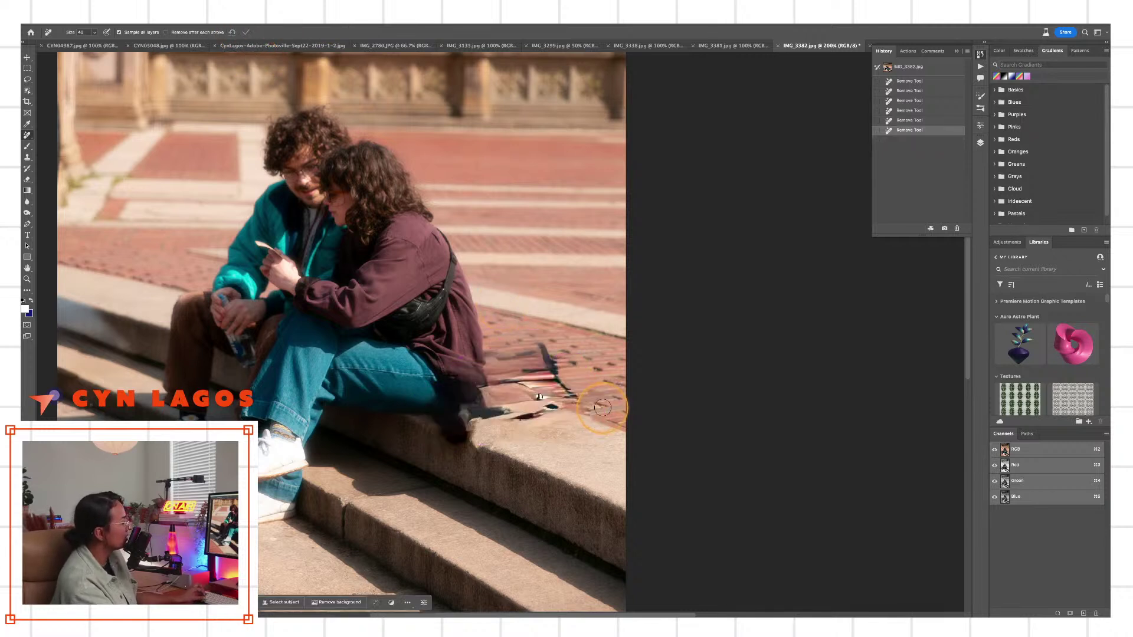
pyautogui.moveTo(545, 331)
pyautogui.mouseDown()
pyautogui.moveTo(486, 360)
pyautogui.moveTo(466, 375)
pyautogui.moveTo(460, 403)
pyautogui.mouseUp()
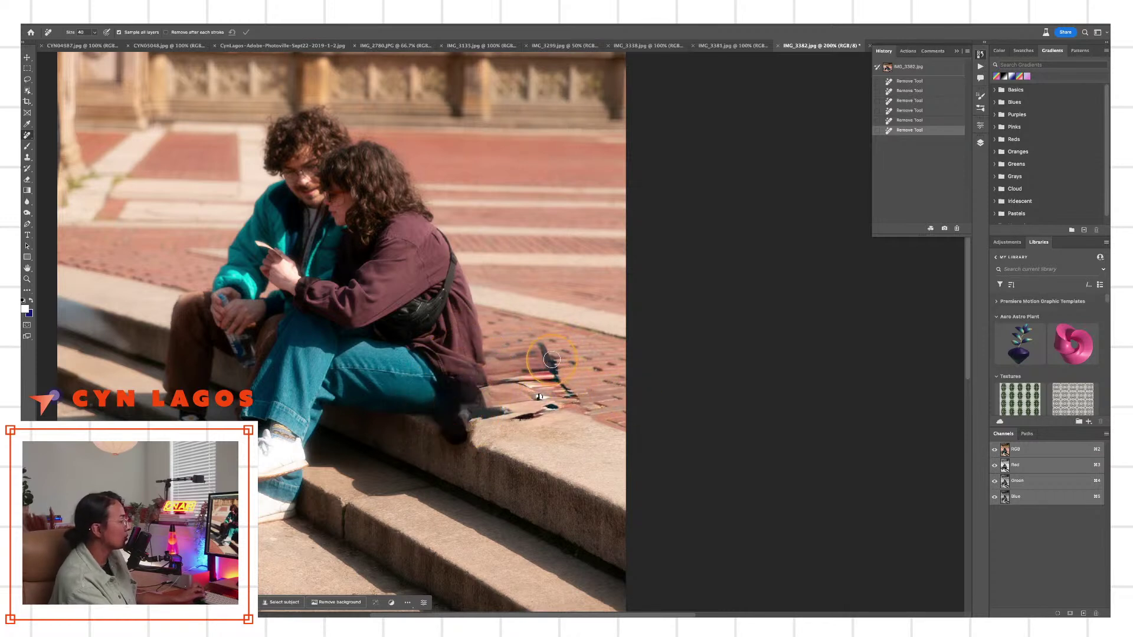
pyautogui.moveTo(542, 346); pyautogui.dragTo(584, 414)
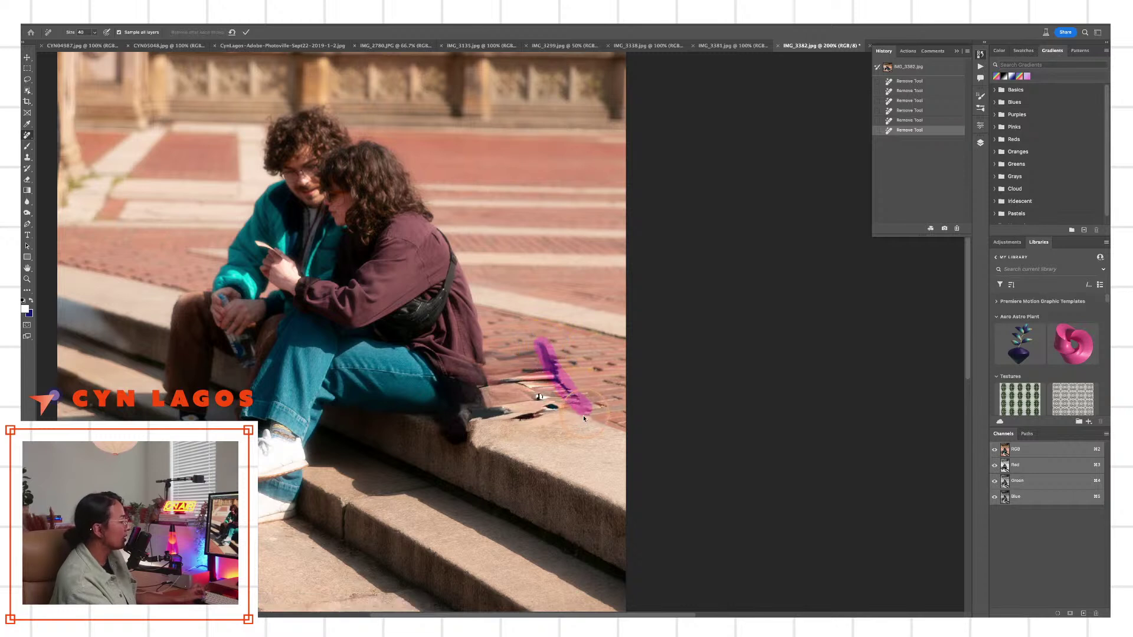
pyautogui.click(247, 31)
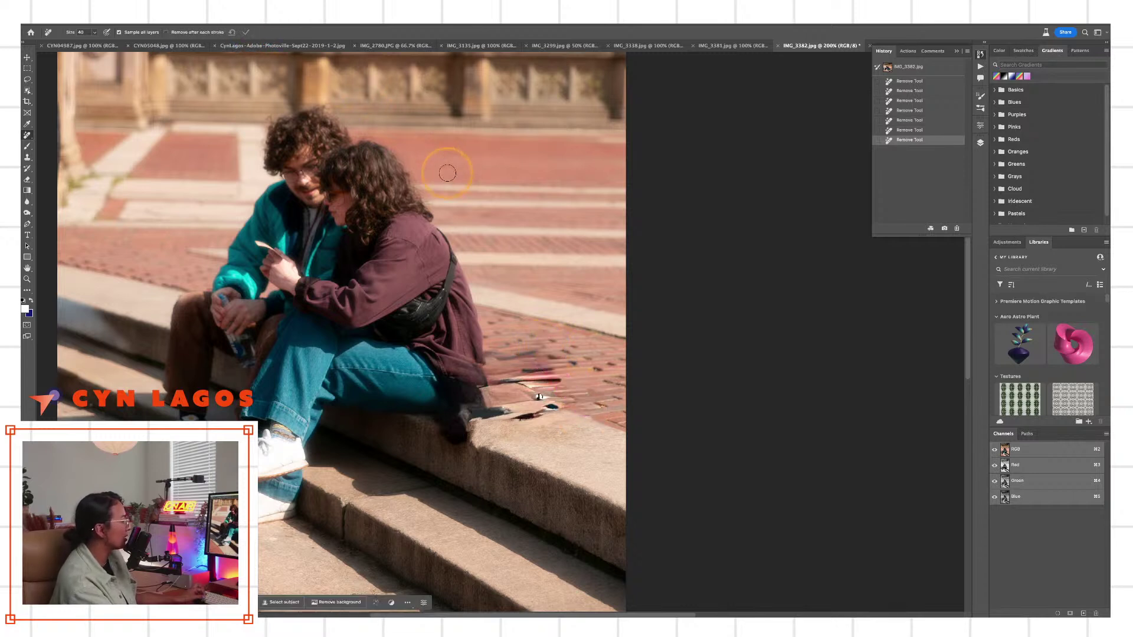
pyautogui.press('super+z')
pyautogui.press('super+z')
# Compare the whole original photo with the jacket-removal attempt, ending on the cleaned-up state that keeps the jacket
pyautogui.press('z')
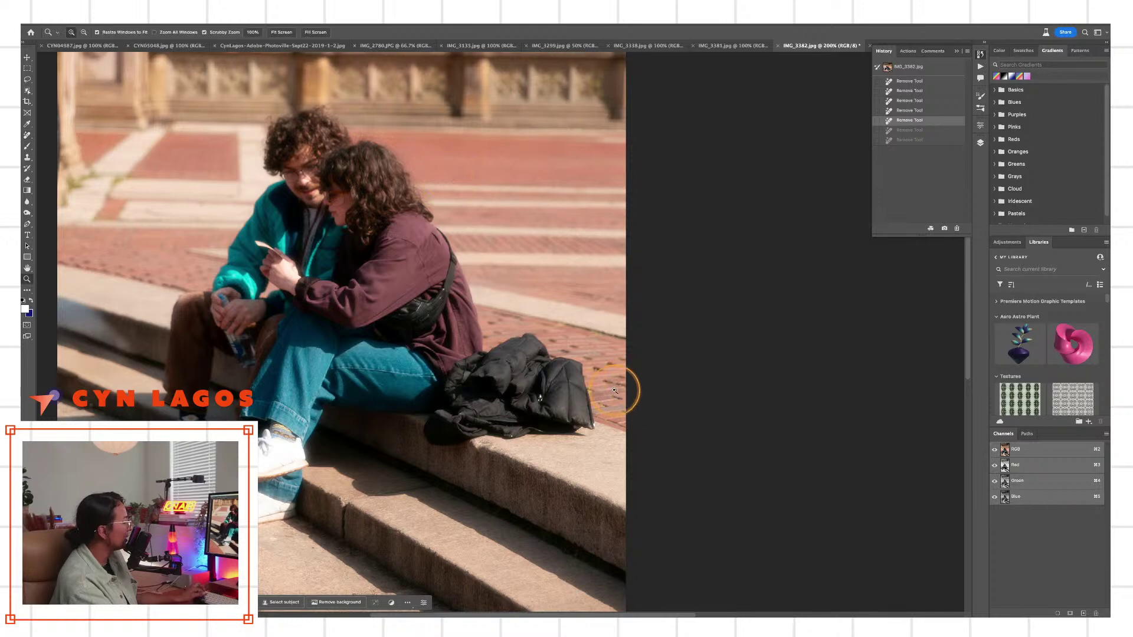
pyautogui.keyDown('alt'); pyautogui.click(584, 383); pyautogui.keyUp('alt')
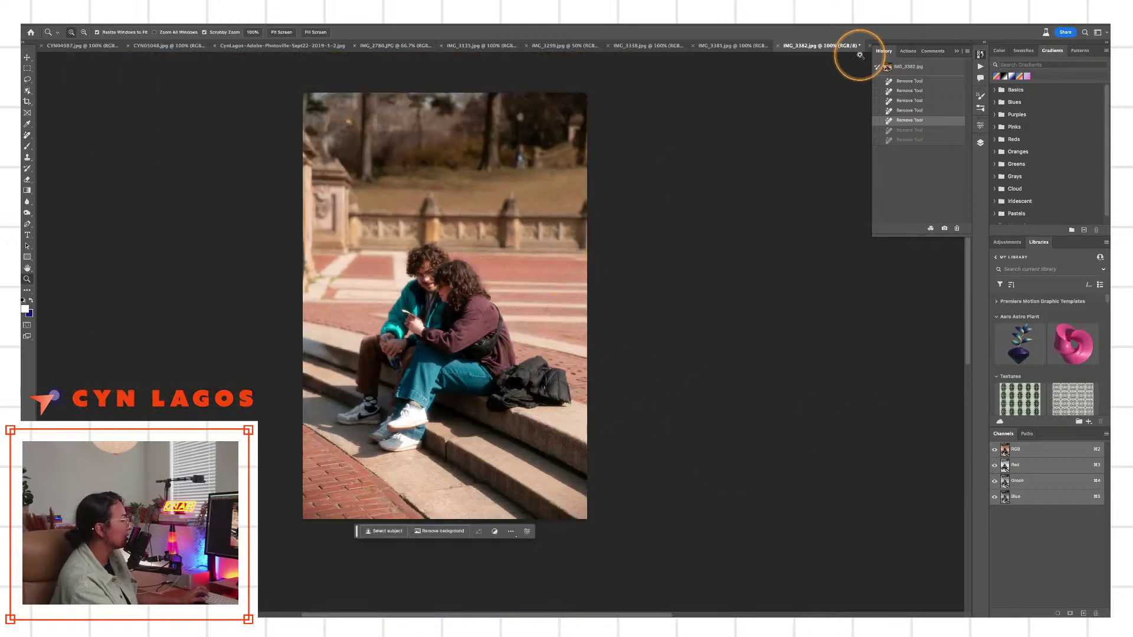
pyautogui.click(903, 66)
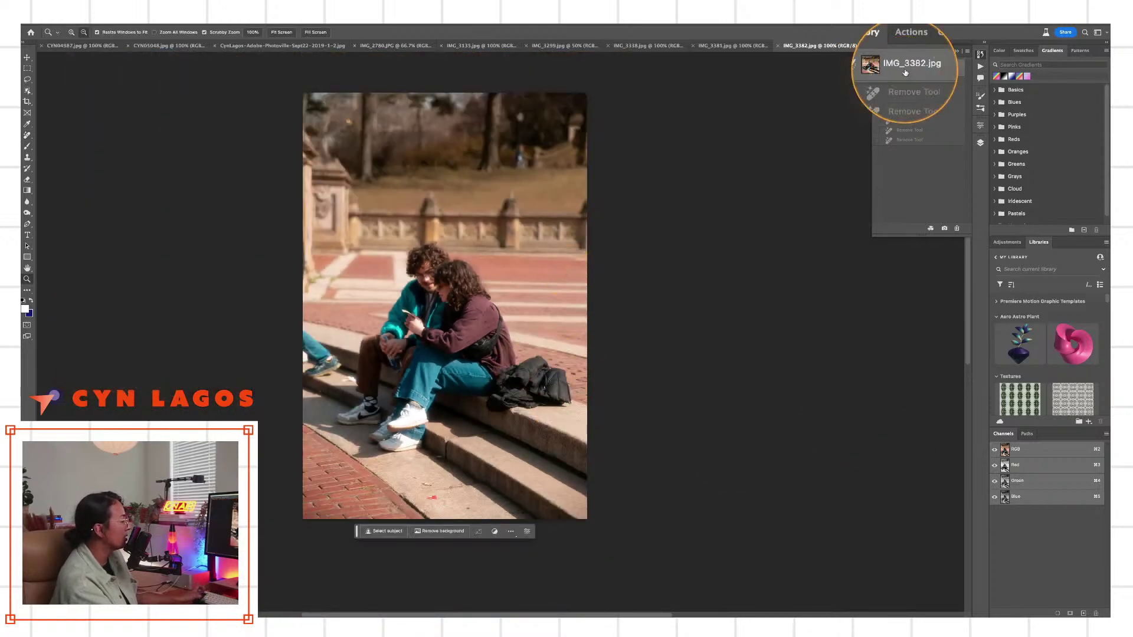
pyautogui.click(910, 140)
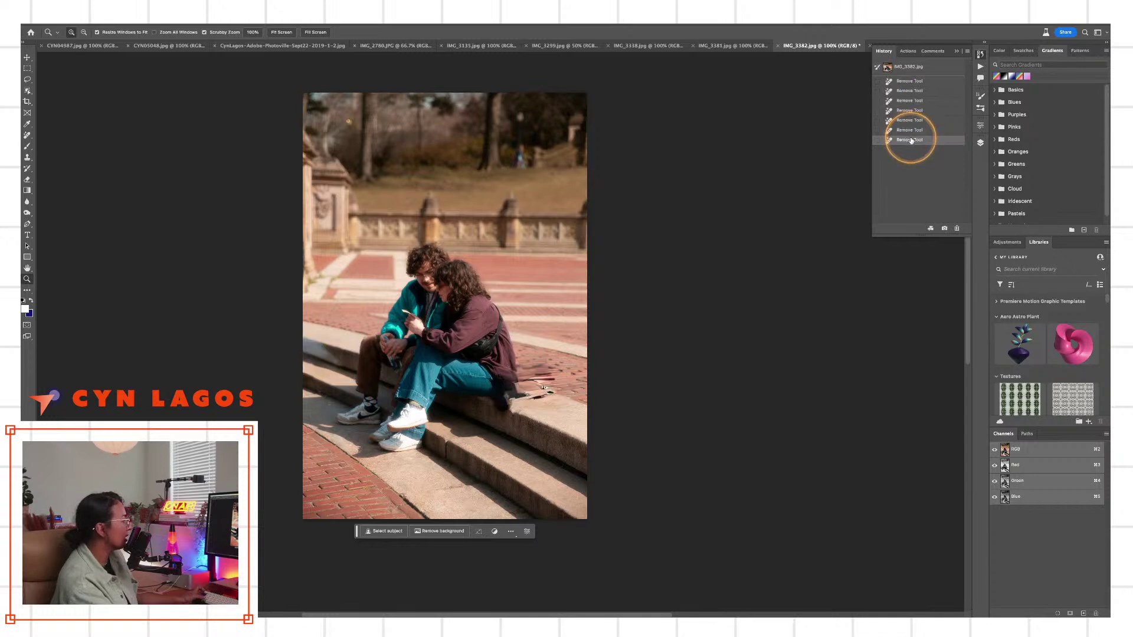
pyautogui.click(905, 67)
pyautogui.click(908, 121)
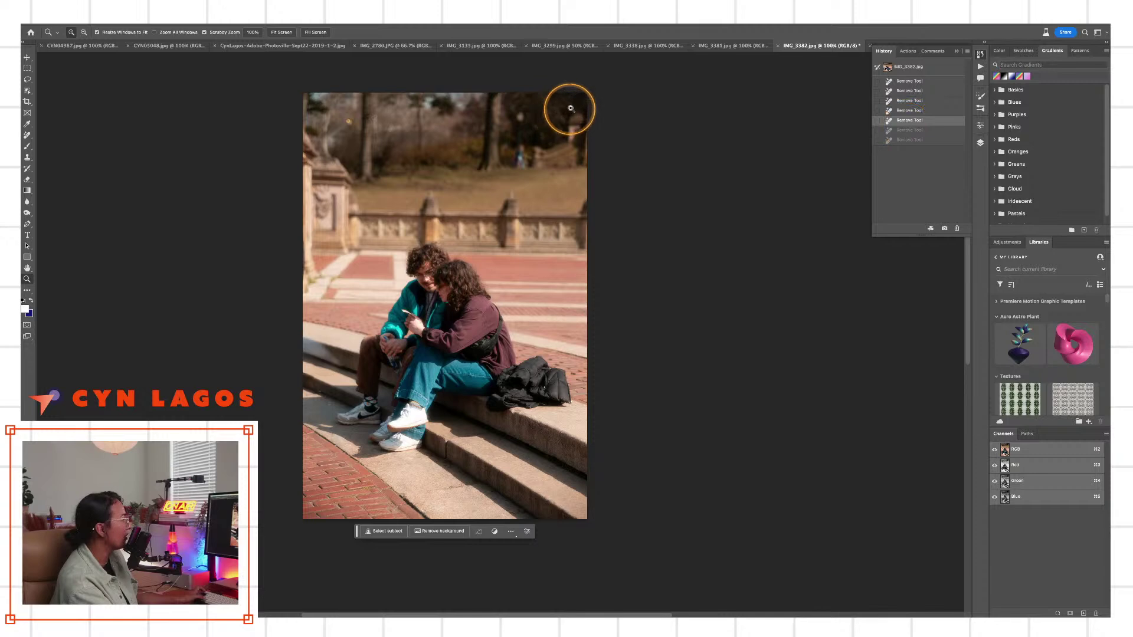
# Switch to the IMG_3381.jpg photo and examine the two women and the people in the background up close
pyautogui.click(738, 46)
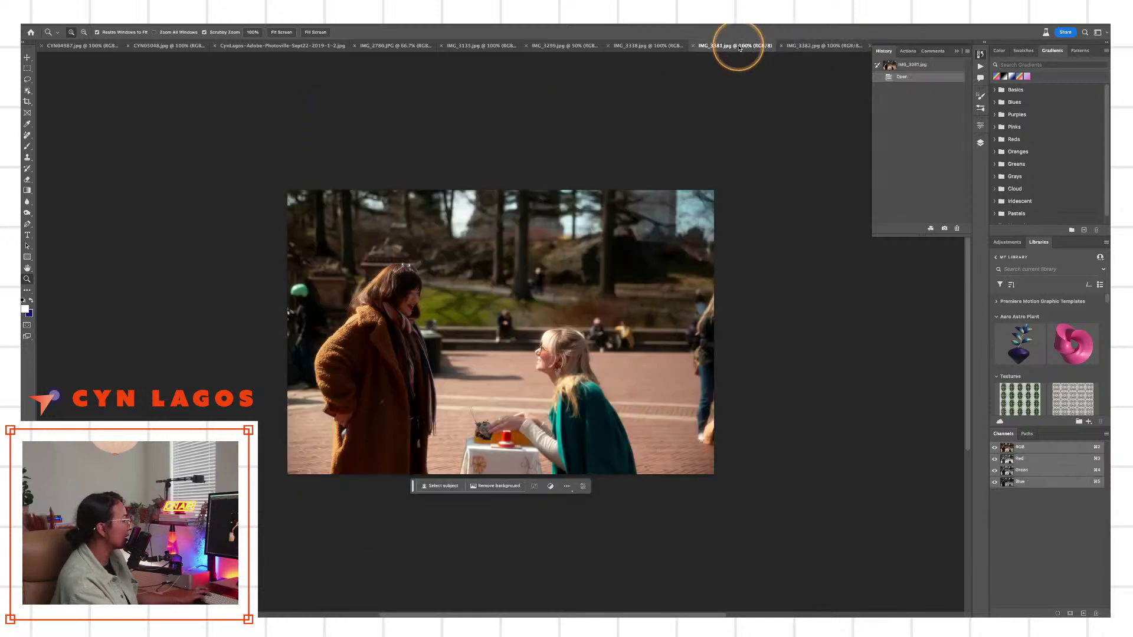
pyautogui.click(329, 317)
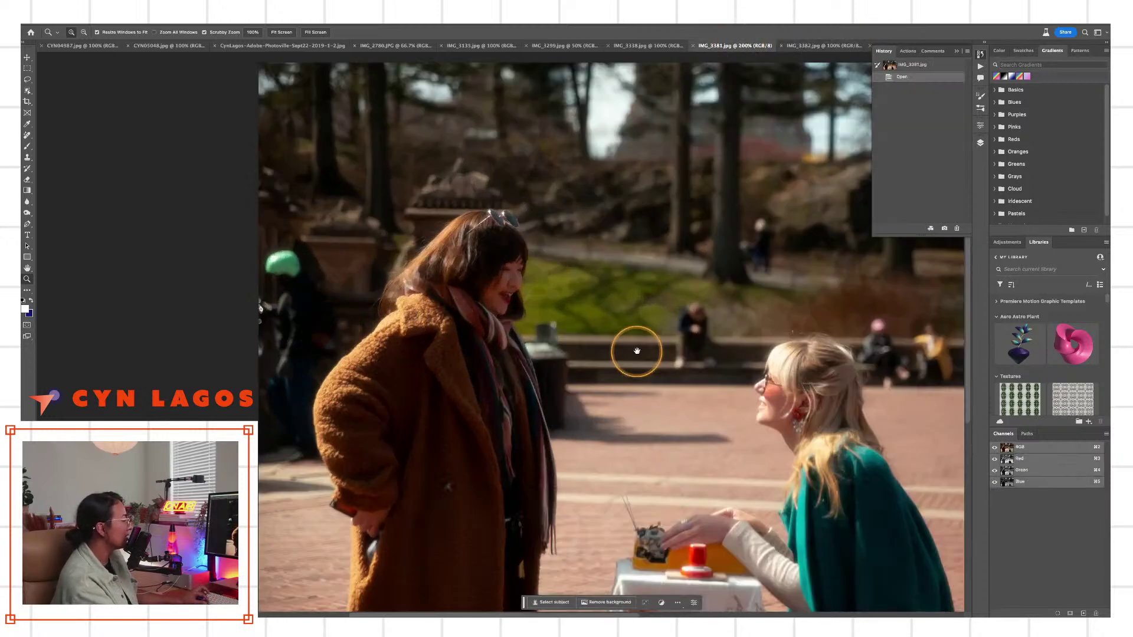
pyautogui.moveTo(635, 349); pyautogui.dragTo(534, 278)
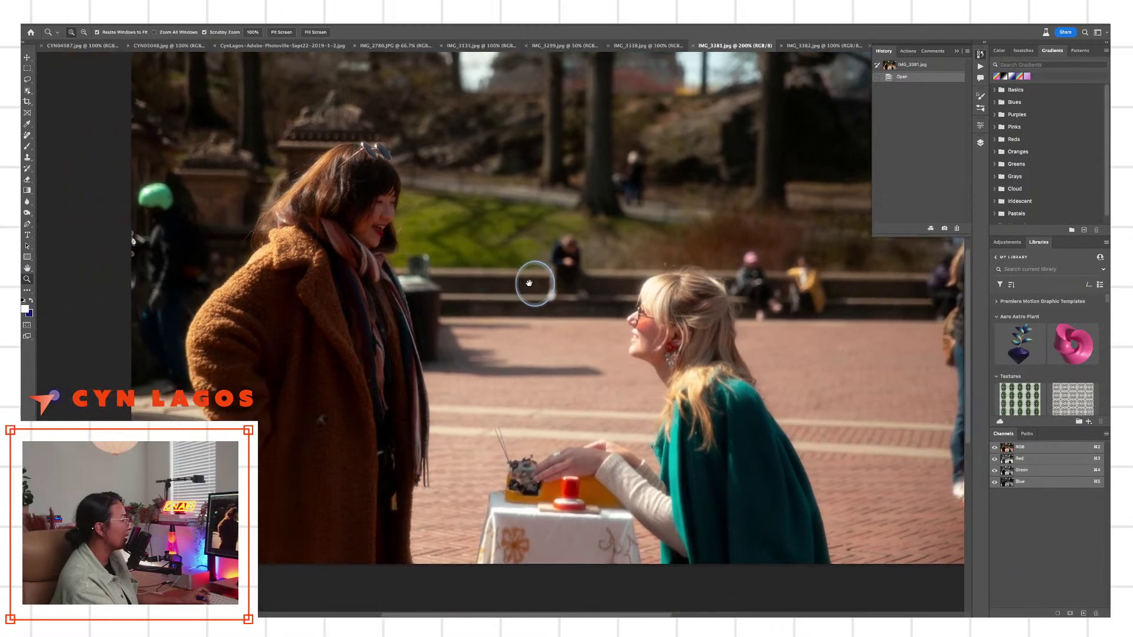
pyautogui.keyDown('alt'); pyautogui.click(544, 297); pyautogui.keyUp('alt')
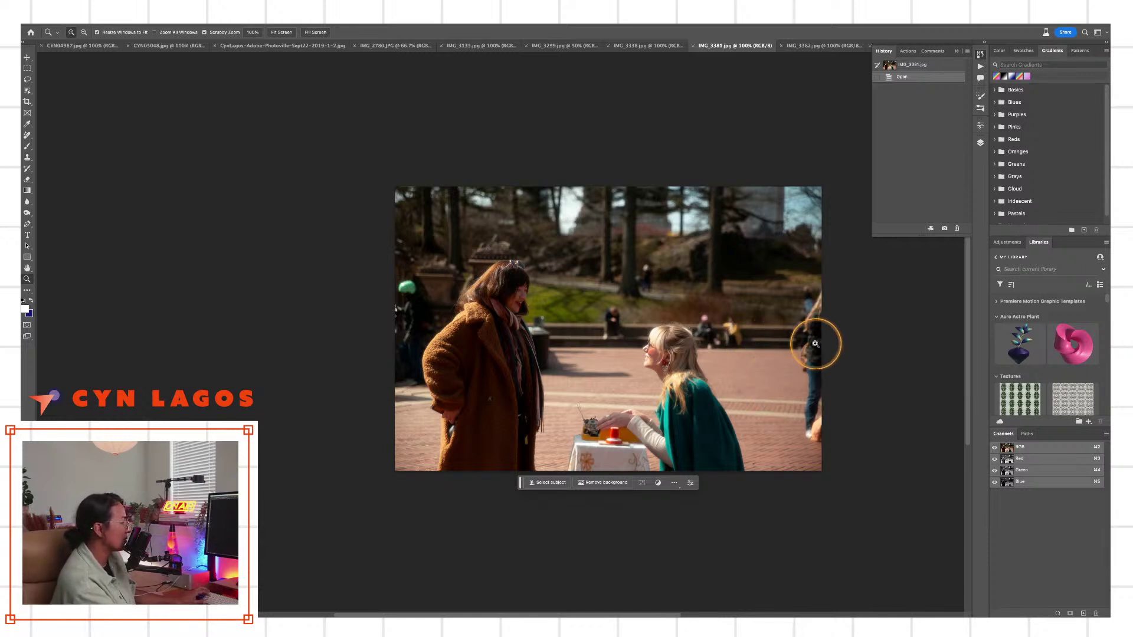
# Draw a loose Lasso selection around the cropped passer-by at the photo's right edge and inspect the selected area up close
pyautogui.click(27, 79)
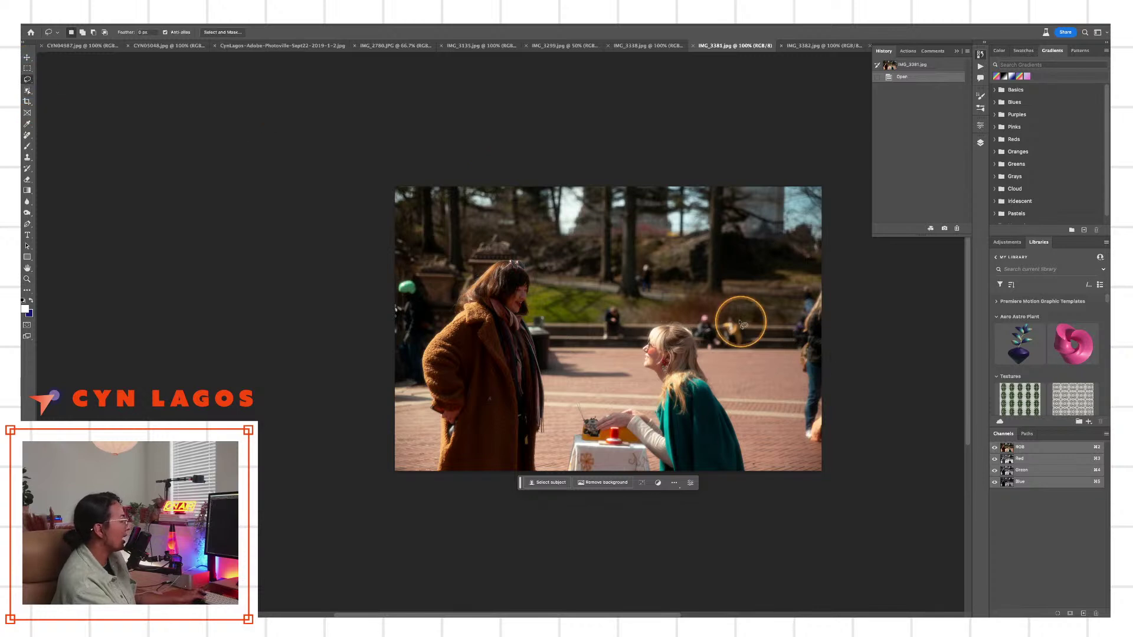
pyautogui.moveTo(822, 283)
pyautogui.mouseDown()
pyautogui.moveTo(790, 299)
pyautogui.moveTo(781, 331)
pyautogui.moveTo(784, 398)
pyautogui.moveTo(818, 446)
pyautogui.moveTo(836, 435)
pyautogui.moveTo(816, 300)
pyautogui.mouseUp()
pyautogui.press('z')
pyautogui.click(809, 308)
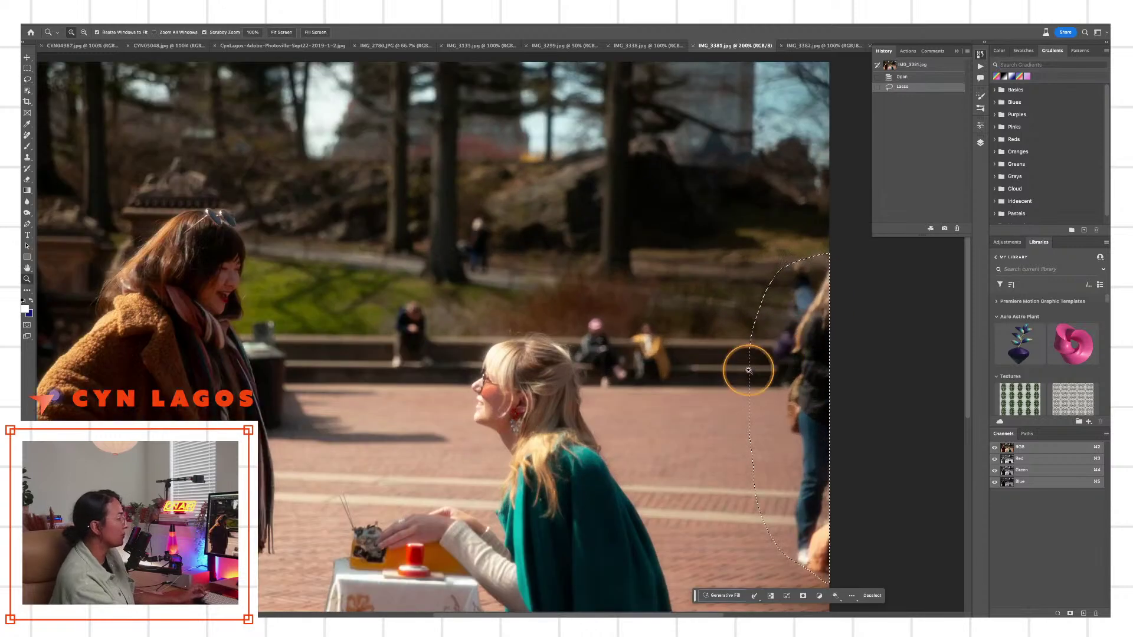
pyautogui.moveTo(802, 397)
pyautogui.mouseDown()
pyautogui.moveTo(771, 334)
pyautogui.moveTo(725, 335)
pyautogui.mouseUp()
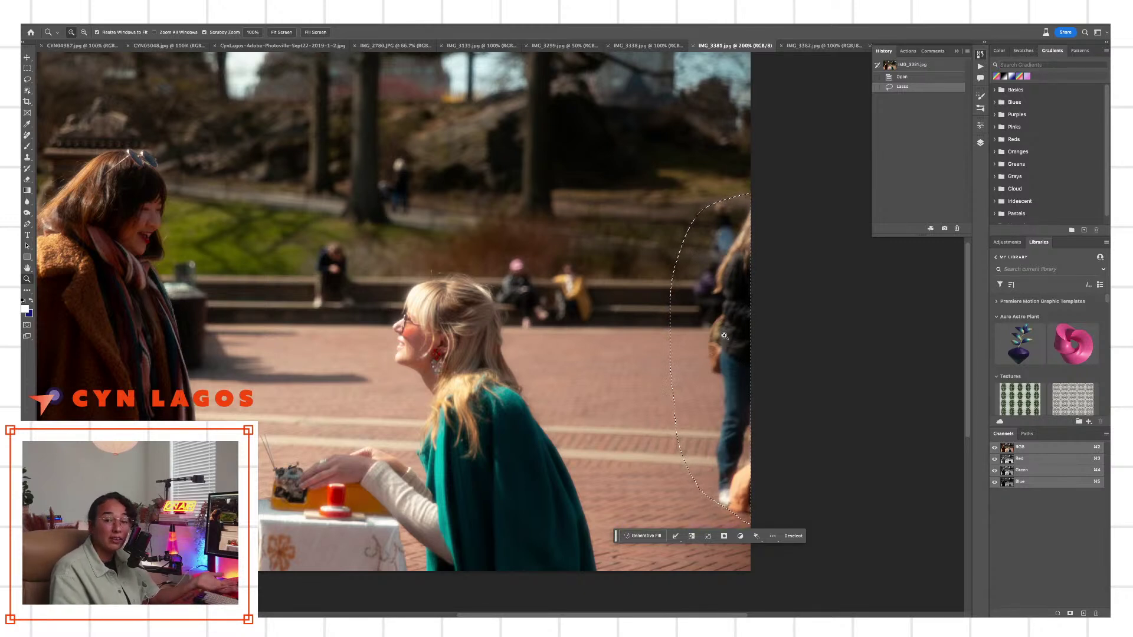
pyautogui.moveTo(748, 311)
pyautogui.mouseDown()
pyautogui.moveTo(730, 271)
pyautogui.moveTo(759, 298)
pyautogui.mouseUp()
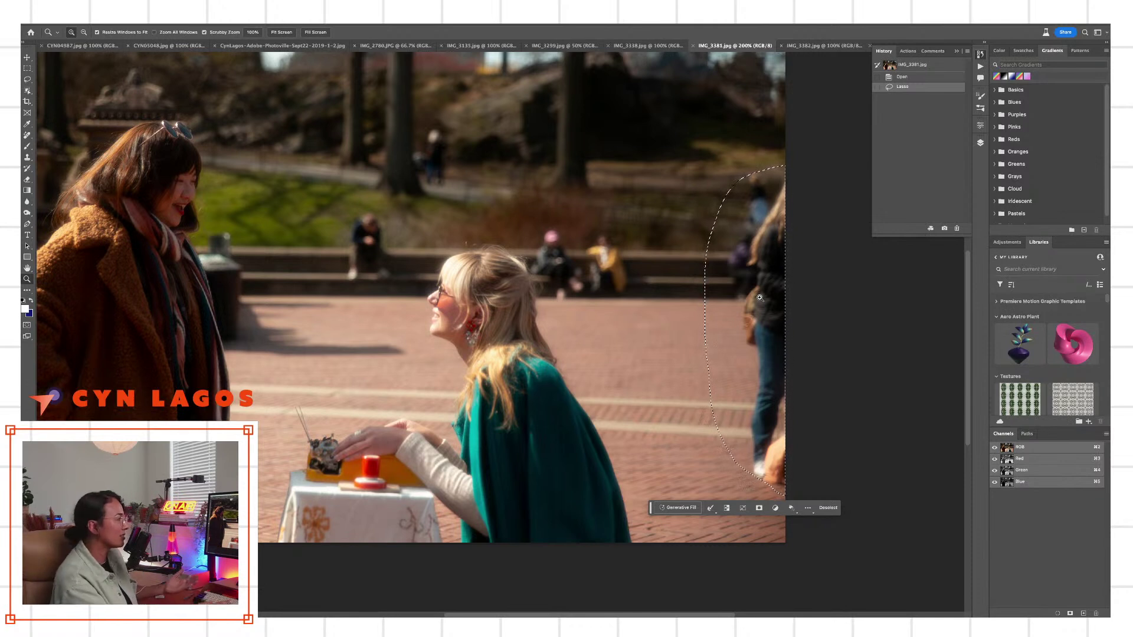
pyautogui.moveTo(766, 301); pyautogui.dragTo(783, 285)
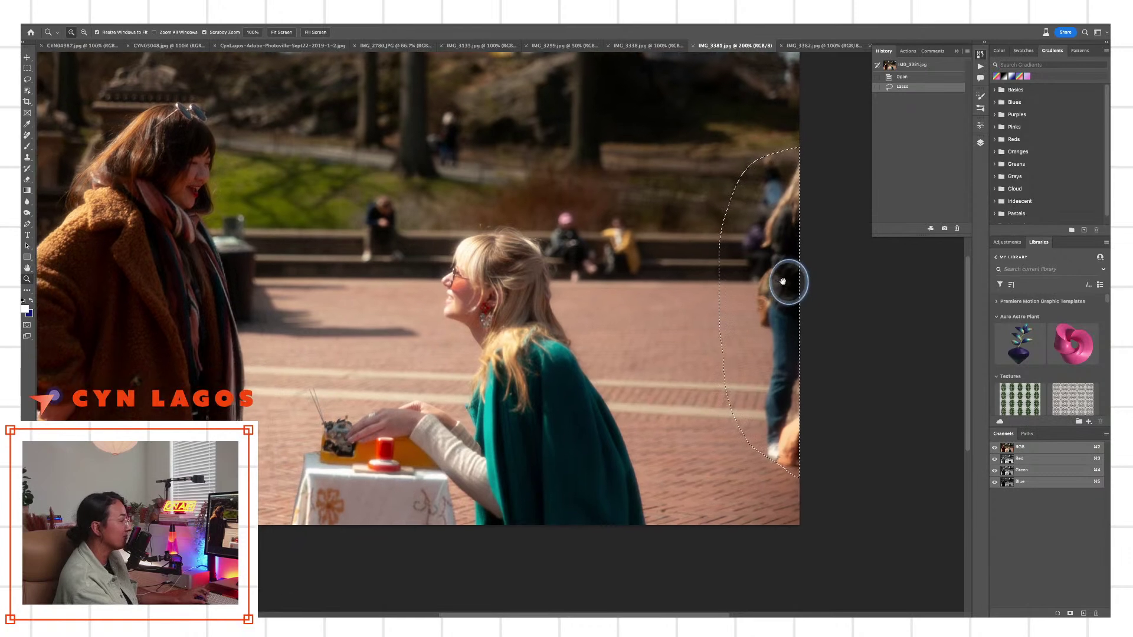
# Deselect the passer-by and examine the green-helmeted person, the bin and the background people across the photo
pyautogui.press('super+d')
pyautogui.moveTo(542, 350)
pyautogui.mouseDown()
pyautogui.moveTo(776, 379)
pyautogui.moveTo(753, 391)
pyautogui.mouseUp()
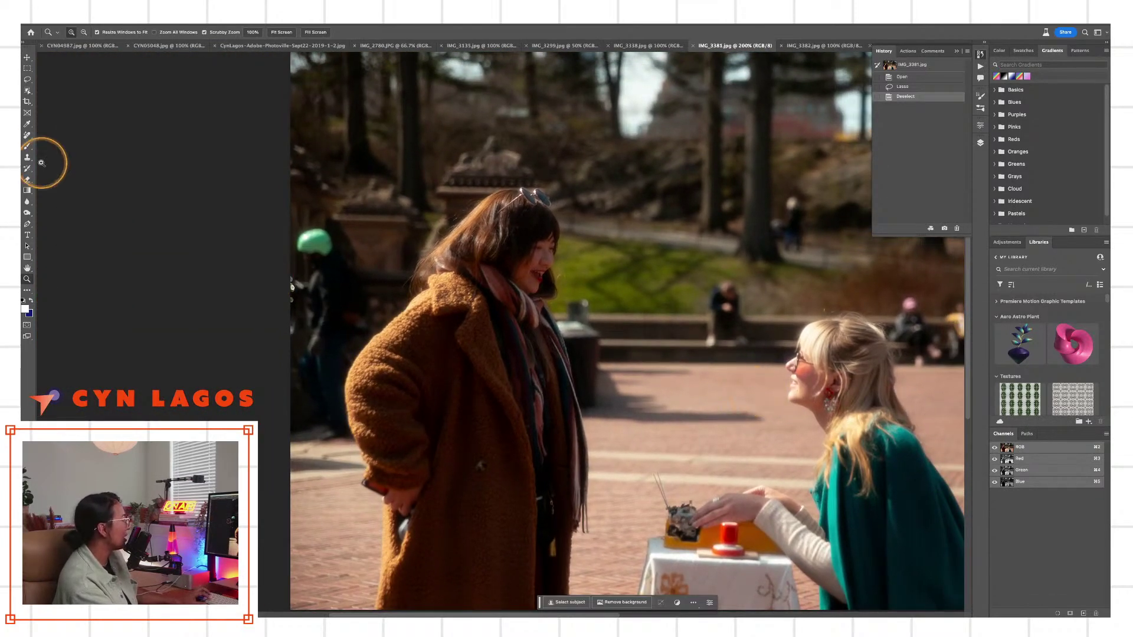
pyautogui.click(327, 268)
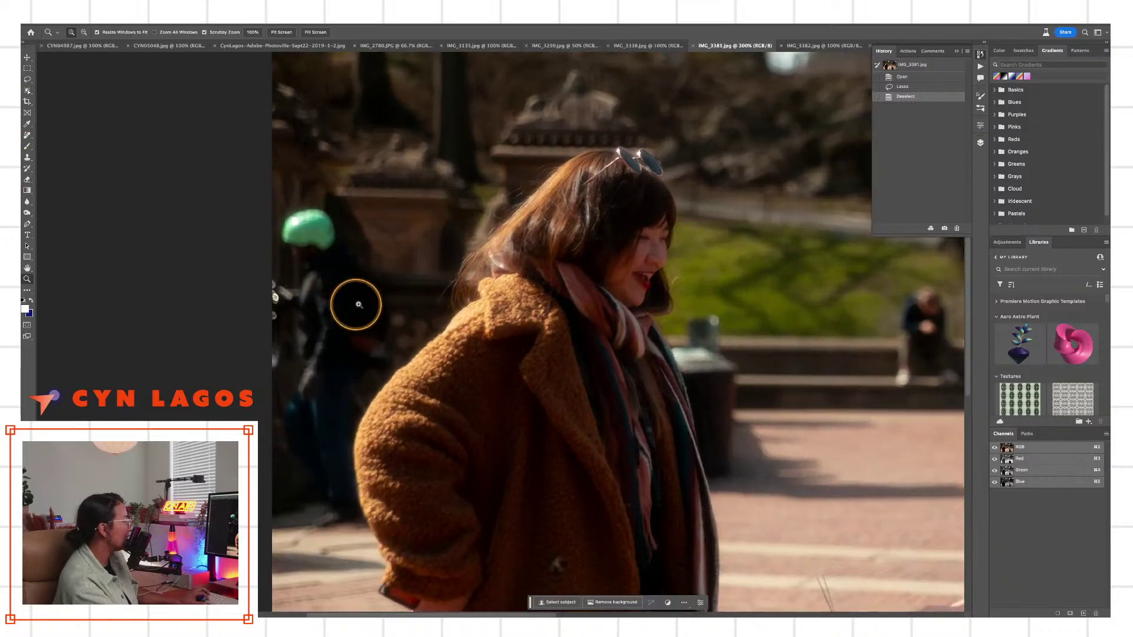
pyautogui.moveTo(357, 303)
pyautogui.mouseDown()
pyautogui.moveTo(371, 281)
pyautogui.moveTo(282, 323)
pyautogui.moveTo(378, 305)
pyautogui.mouseUp()
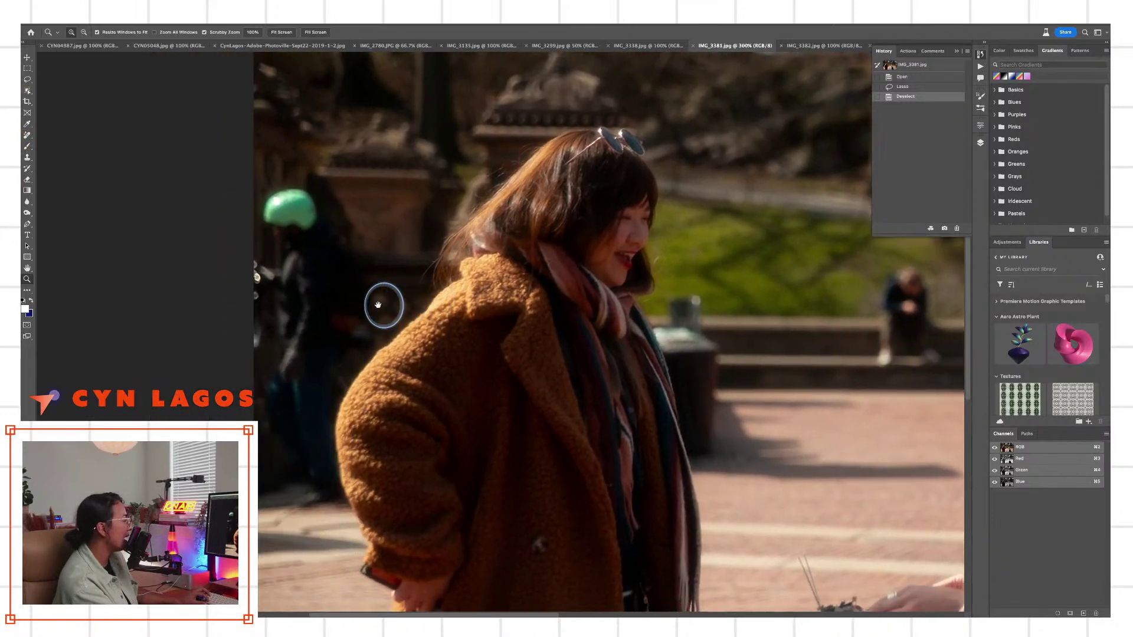
pyautogui.press('super+minus')
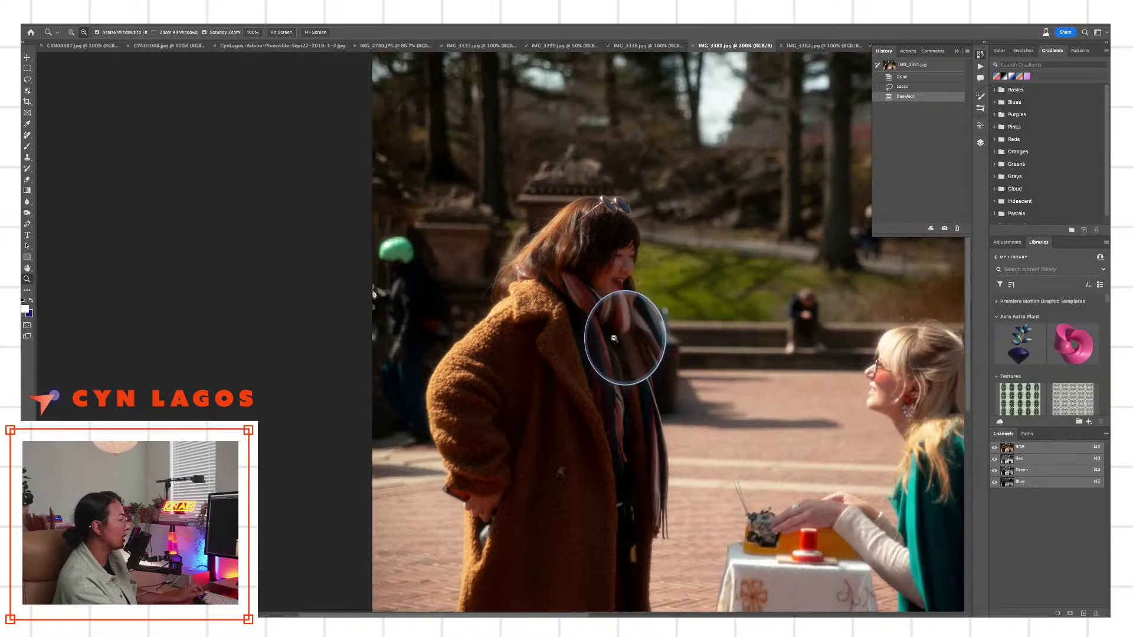
pyautogui.press('super+minus')
pyautogui.moveTo(777, 363); pyautogui.dragTo(645, 339)
pyautogui.click(609, 337)
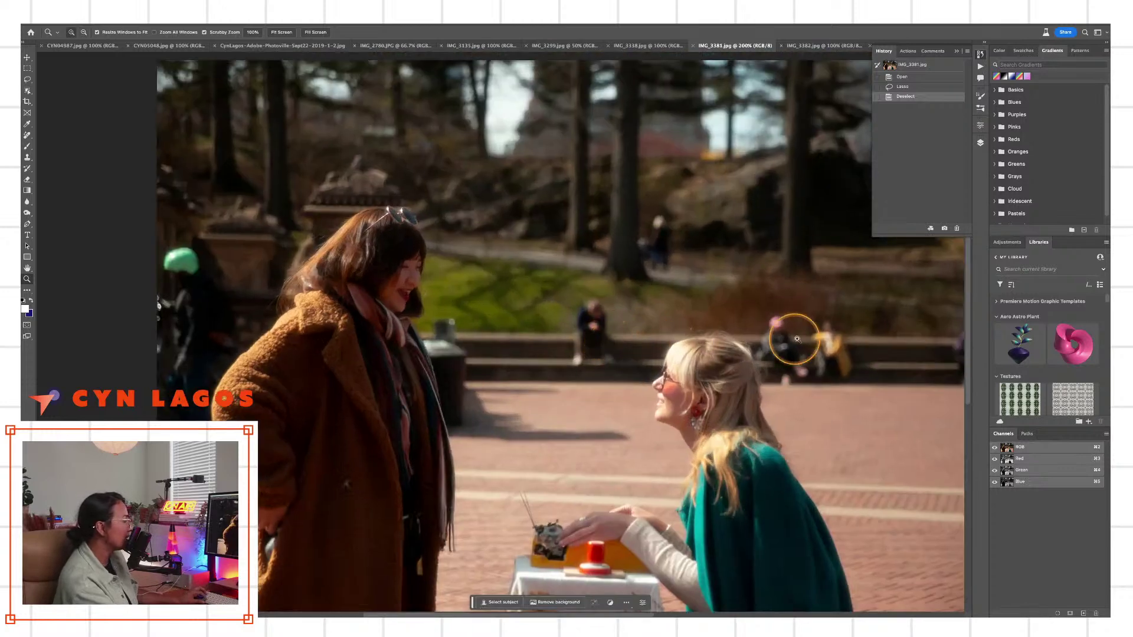
pyautogui.moveTo(834, 348); pyautogui.dragTo(681, 348)
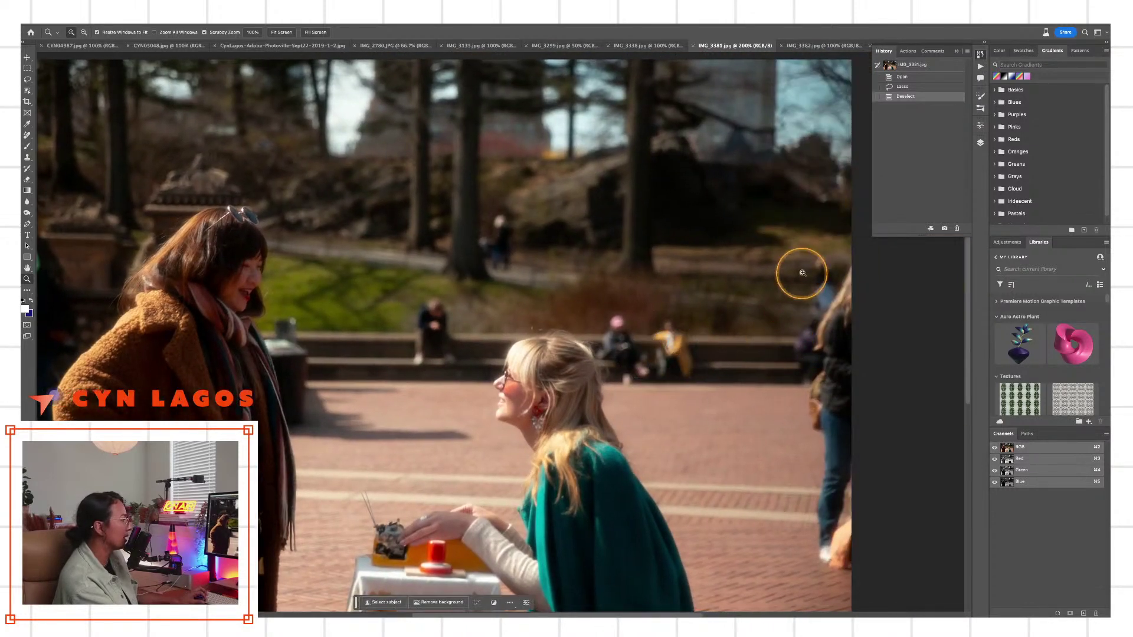
pyautogui.moveTo(450, 374); pyautogui.dragTo(552, 313)
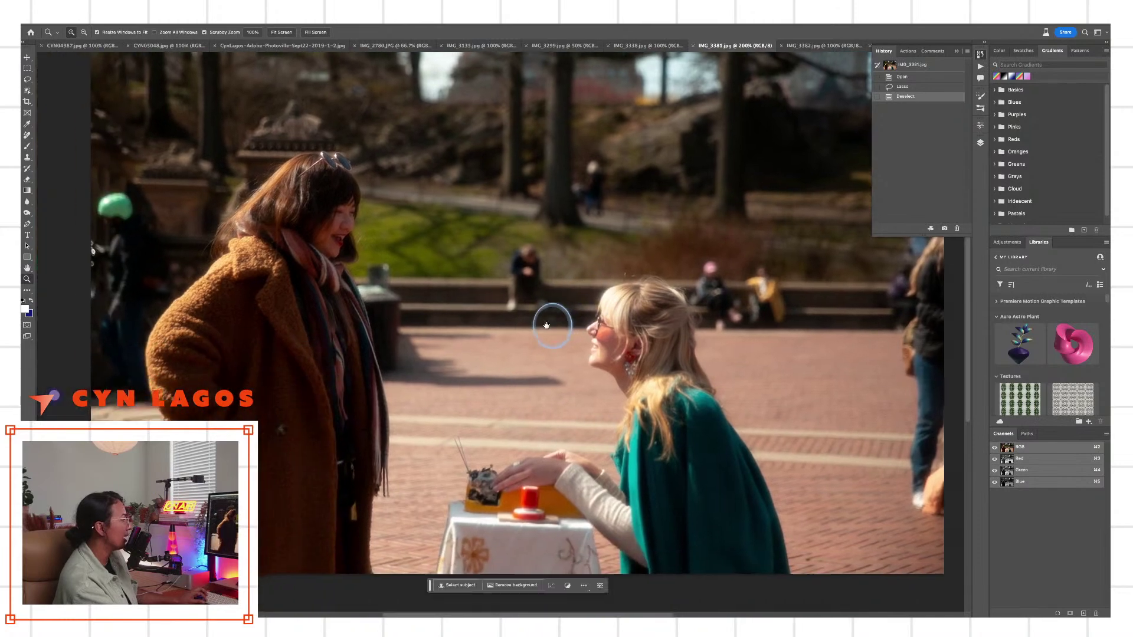
pyautogui.moveTo(581, 250); pyautogui.dragTo(624, 232)
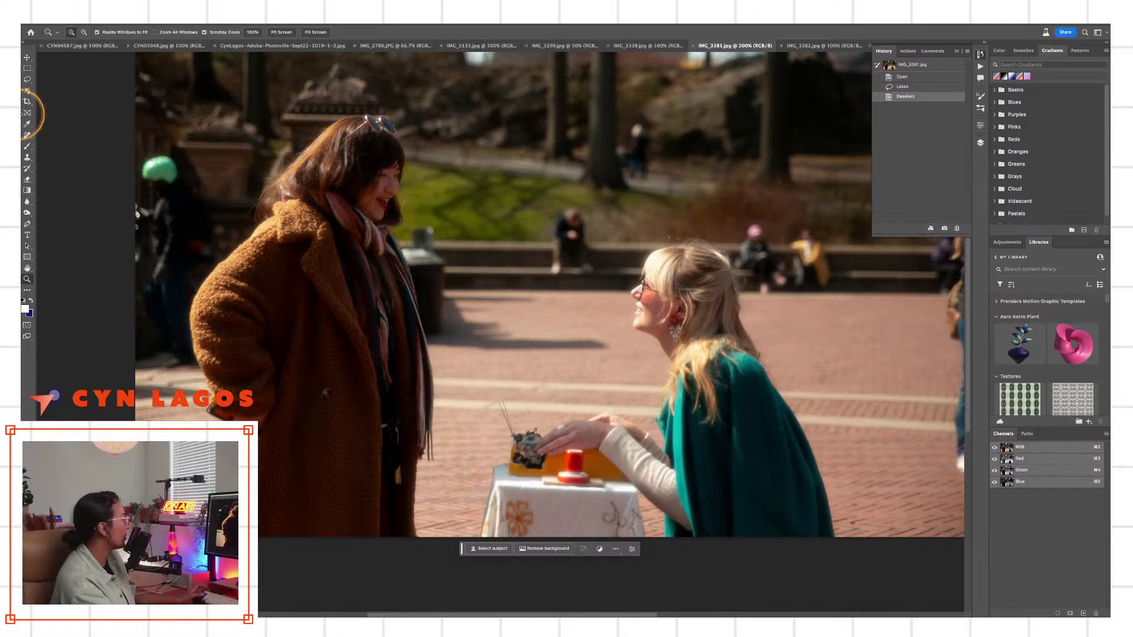
# Activate the Remove tool with Remove after each stroke on, and add a new empty layer above the Background
pyautogui.click(27, 135)
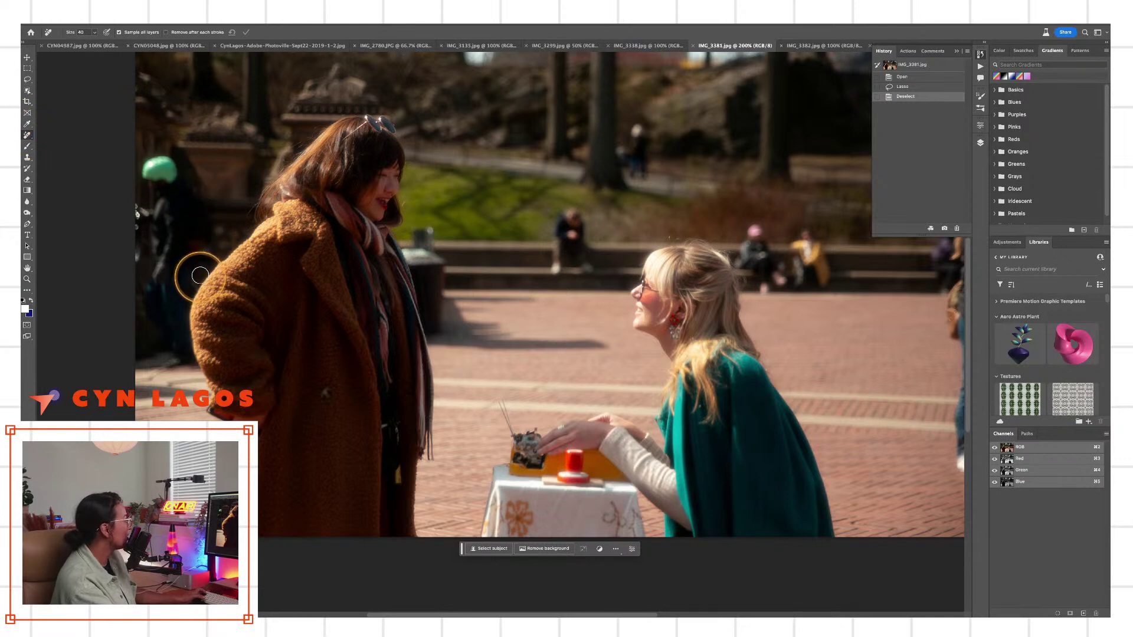
pyautogui.click(177, 34)
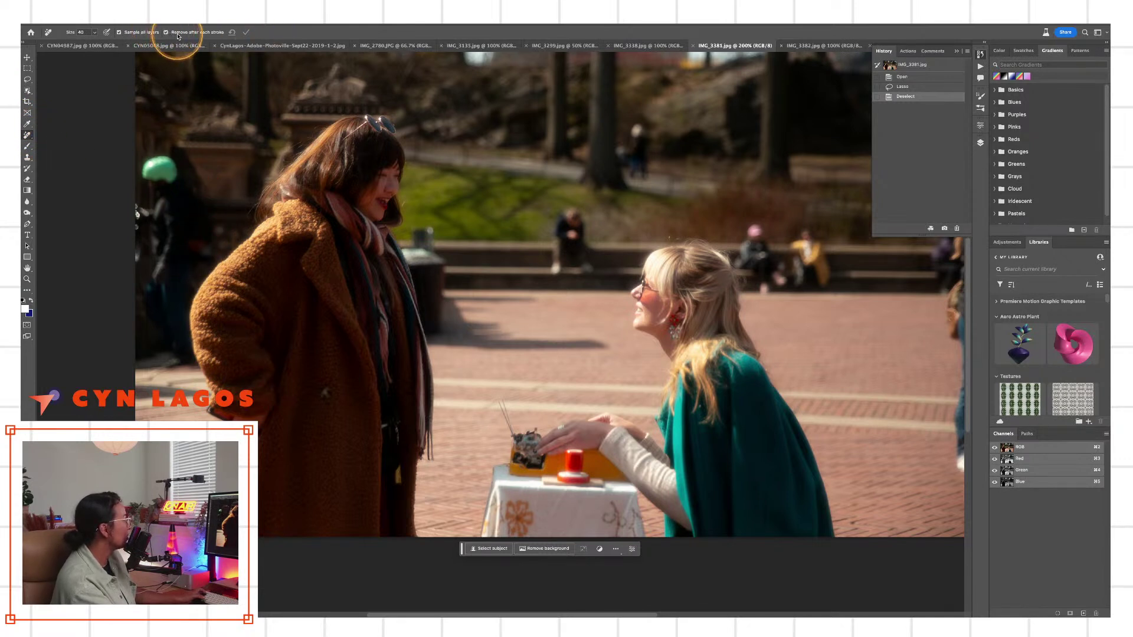
pyautogui.click(975, 146)
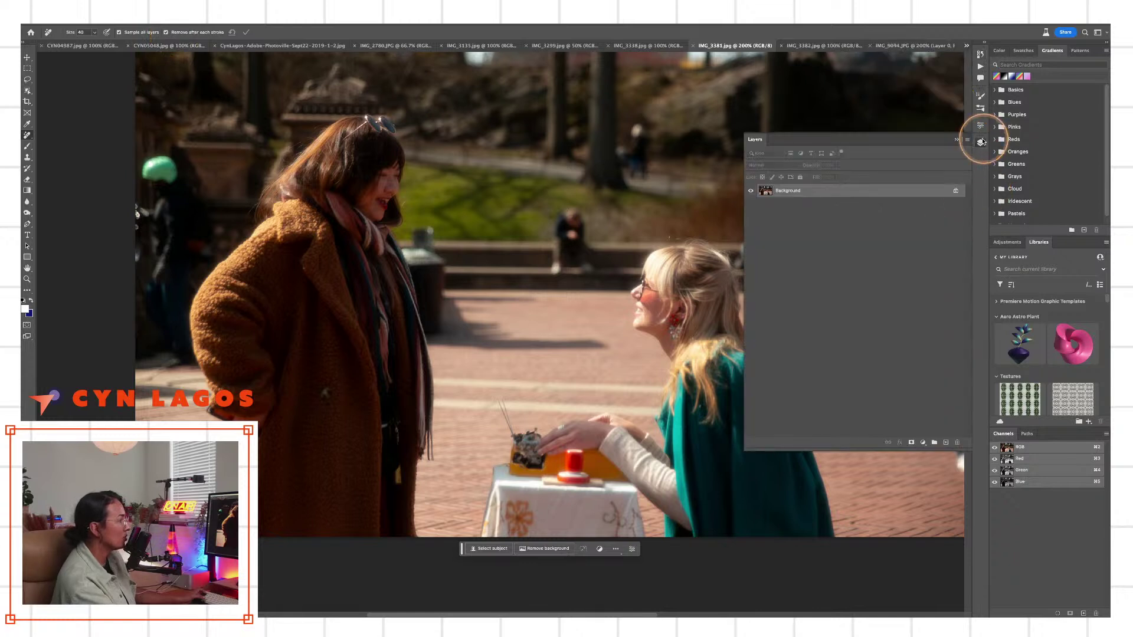
pyautogui.click(946, 443)
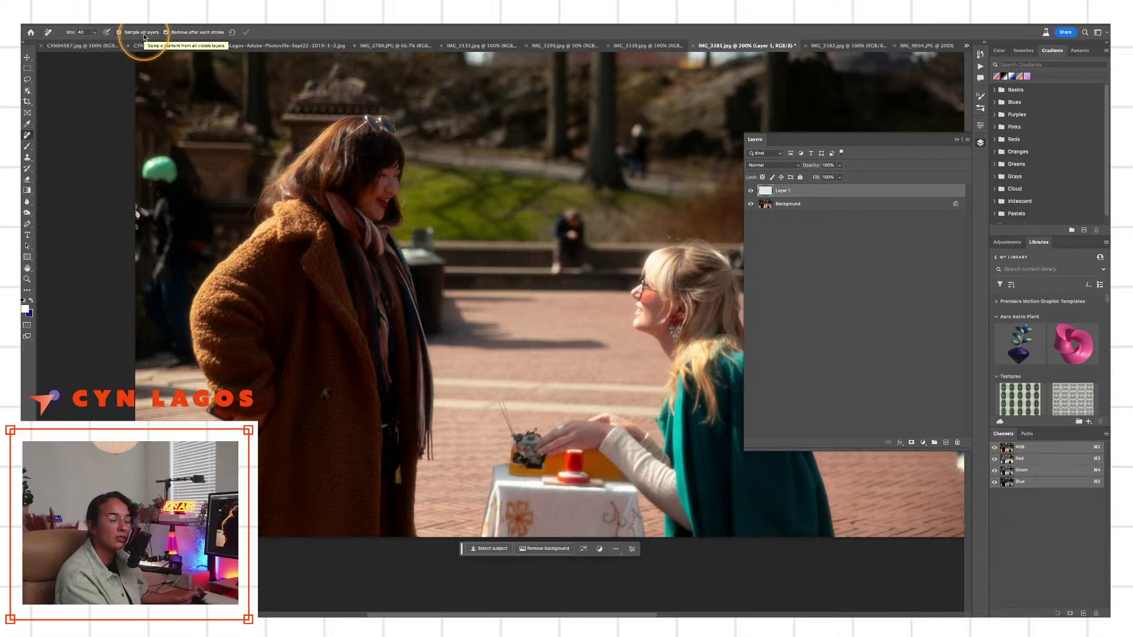
# Try the Remove tool on the empty layer with Sample all layers off, and turn the option back on
pyautogui.click(119, 33)
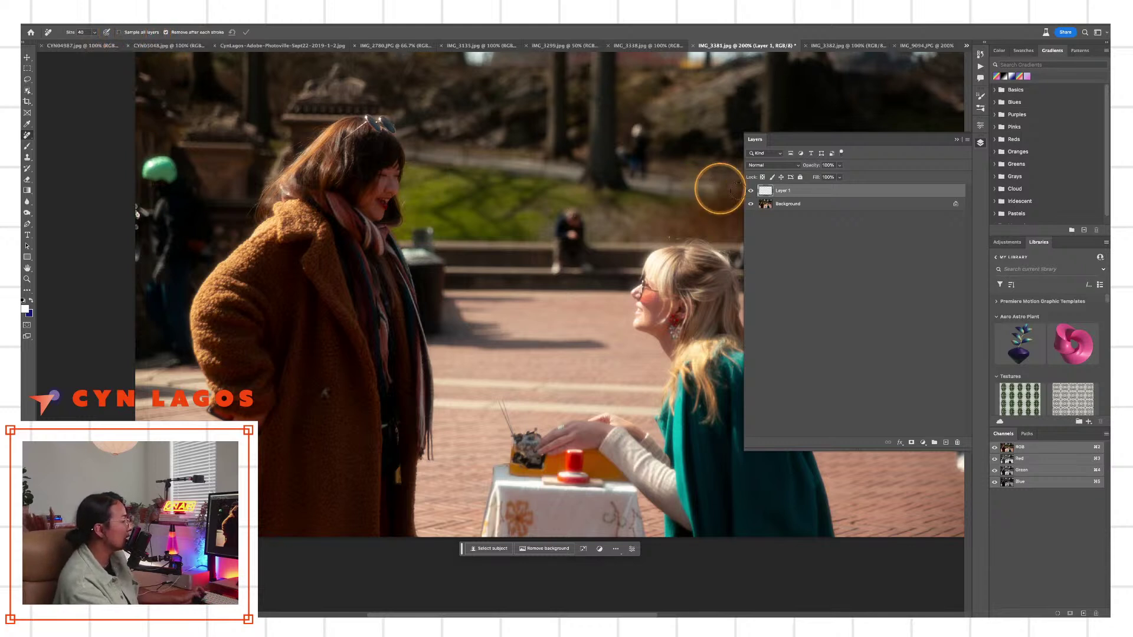
pyautogui.click(500, 282)
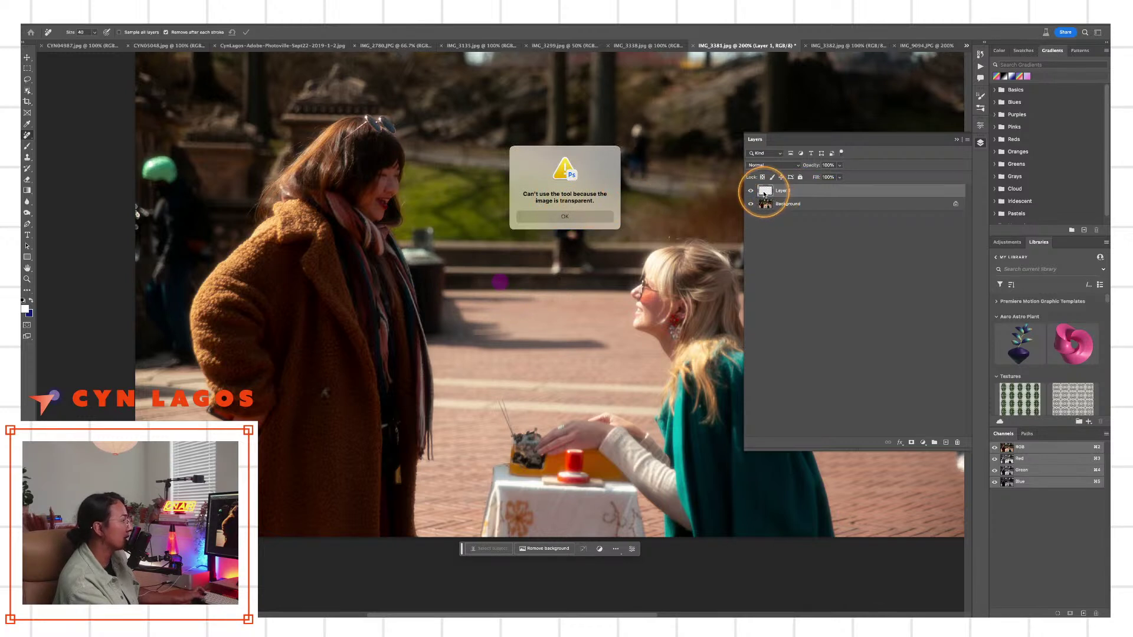
pyautogui.click(565, 216)
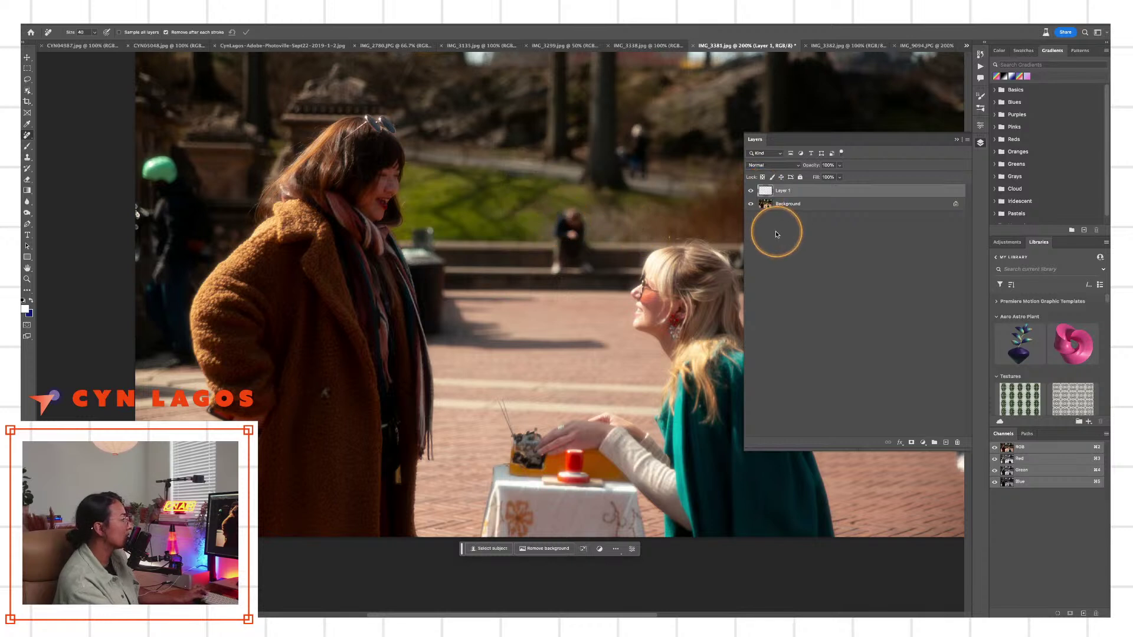
pyautogui.click(120, 33)
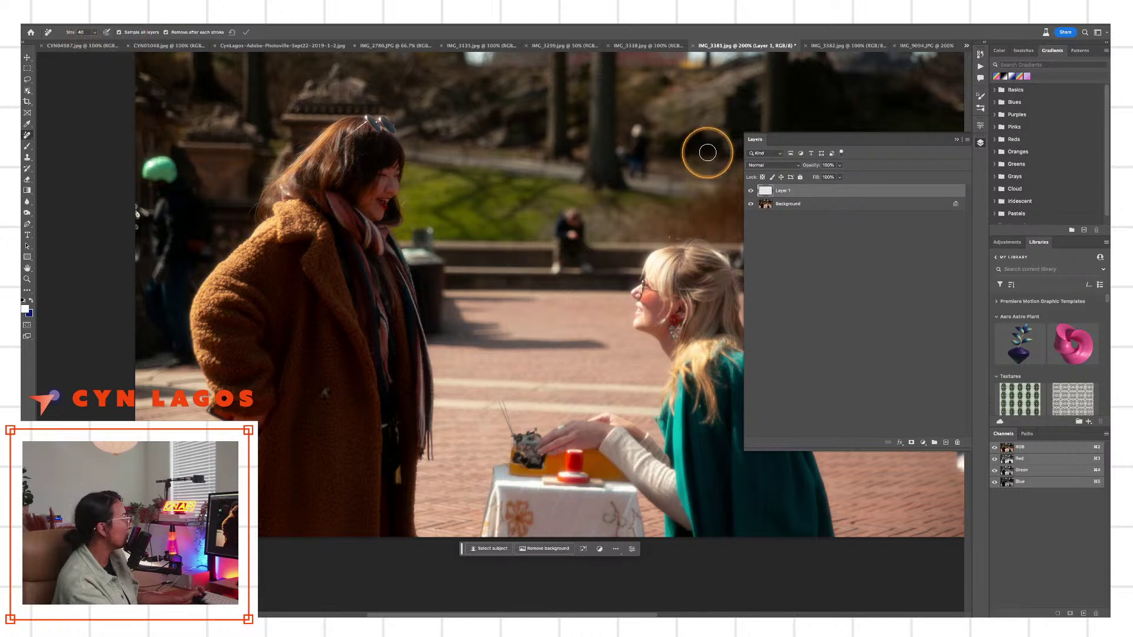
# Turn off Remove after each stroke and remove the whole green-helmeted person behind the standing woman, working on the empty layer
pyautogui.click(805, 205)
pyautogui.click(803, 191)
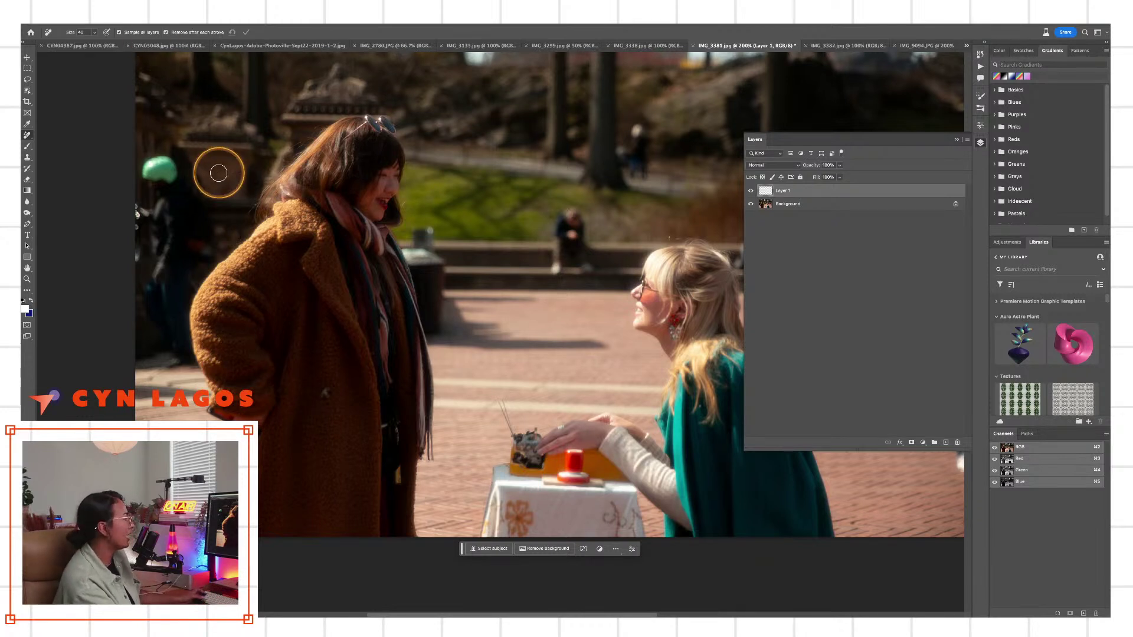
pyautogui.moveTo(200, 276); pyautogui.dragTo(197, 248)
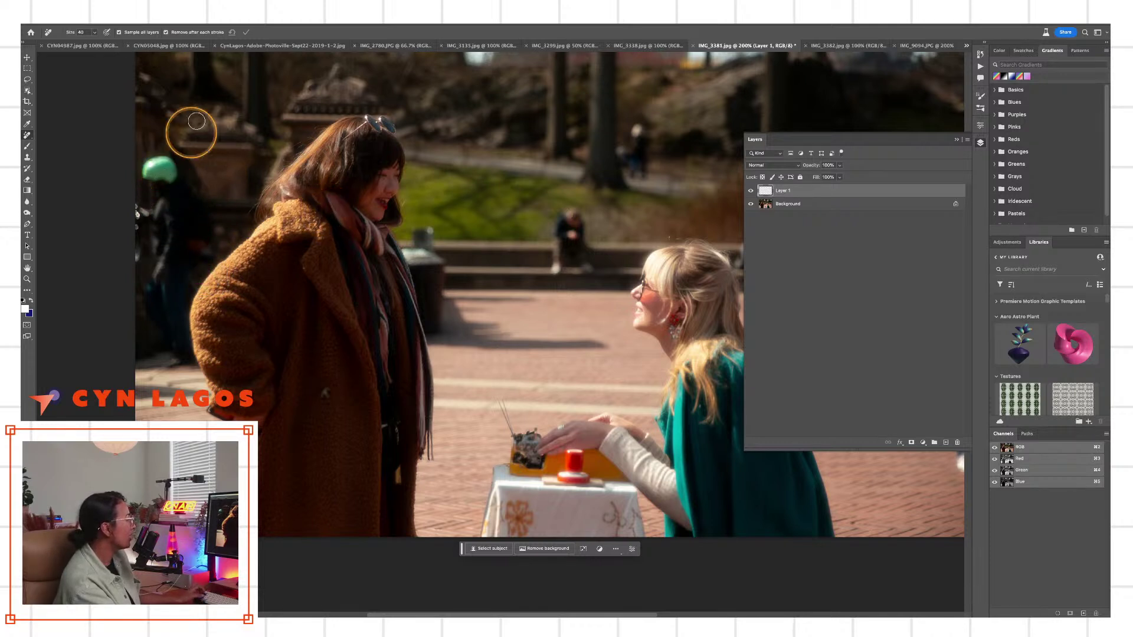
pyautogui.click(166, 33)
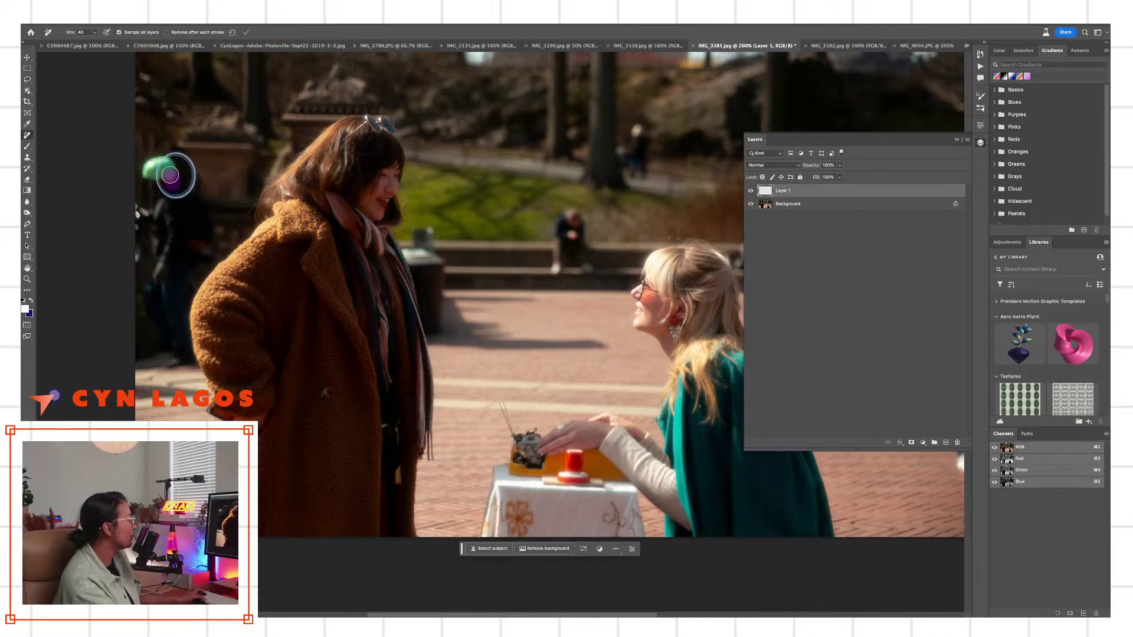
pyautogui.moveTo(169, 172)
pyautogui.mouseDown()
pyautogui.moveTo(147, 165)
pyautogui.moveTo(150, 179)
pyautogui.moveTo(166, 165)
pyautogui.moveTo(168, 190)
pyautogui.moveTo(157, 217)
pyautogui.moveTo(135, 206)
pyautogui.moveTo(145, 221)
pyautogui.moveTo(160, 215)
pyautogui.moveTo(144, 234)
pyautogui.moveTo(143, 224)
pyautogui.moveTo(137, 257)
pyautogui.moveTo(164, 218)
pyautogui.moveTo(162, 247)
pyautogui.moveTo(170, 194)
pyautogui.moveTo(179, 227)
pyautogui.moveTo(158, 274)
pyautogui.moveTo(155, 258)
pyautogui.moveTo(157, 281)
pyautogui.moveTo(175, 193)
pyautogui.moveTo(185, 233)
pyautogui.moveTo(173, 161)
pyautogui.moveTo(160, 158)
pyautogui.moveTo(178, 232)
pyautogui.moveTo(164, 290)
pyautogui.moveTo(180, 276)
pyautogui.moveTo(176, 299)
pyautogui.moveTo(186, 278)
pyautogui.moveTo(170, 319)
pyautogui.moveTo(193, 284)
pyautogui.moveTo(177, 321)
pyautogui.moveTo(184, 371)
pyautogui.moveTo(177, 301)
pyautogui.mouseUp()
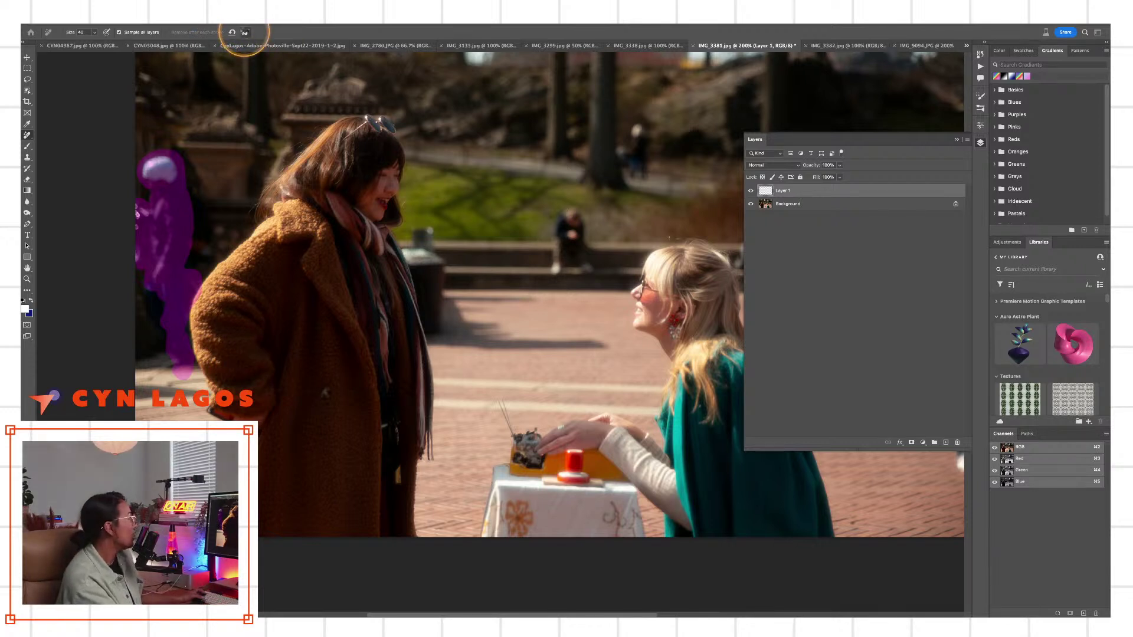
pyautogui.click(245, 33)
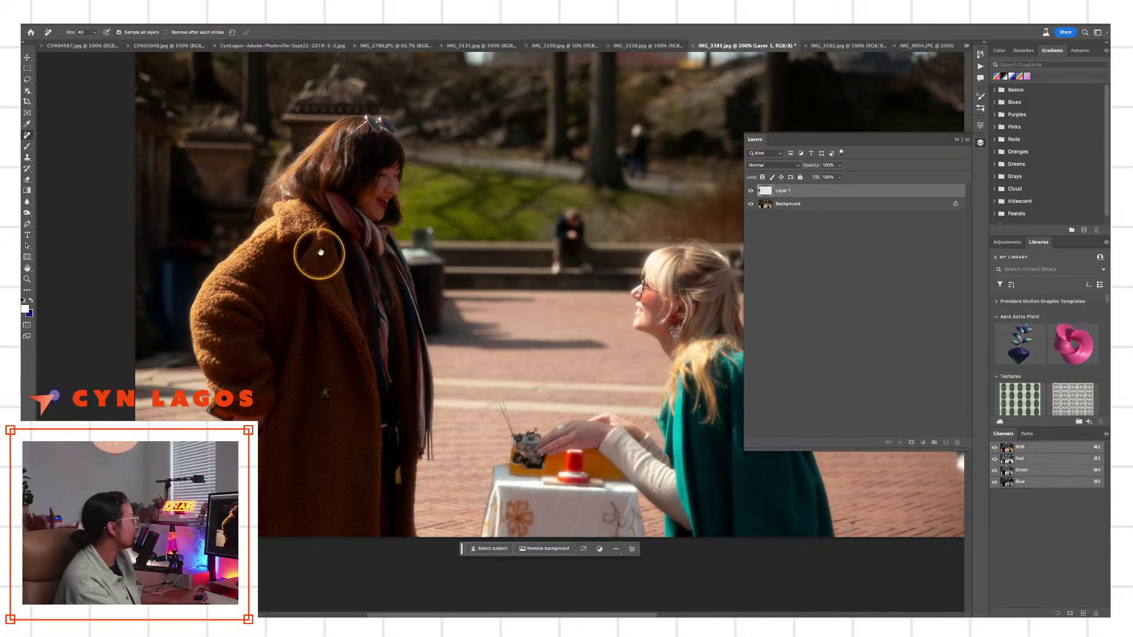
# Remove the trash can beside the standing woman's scarf and clean up the leftover patch along the wall
pyautogui.hscroll(5, 291, 265)
pyautogui.scroll(1, 291, 266)
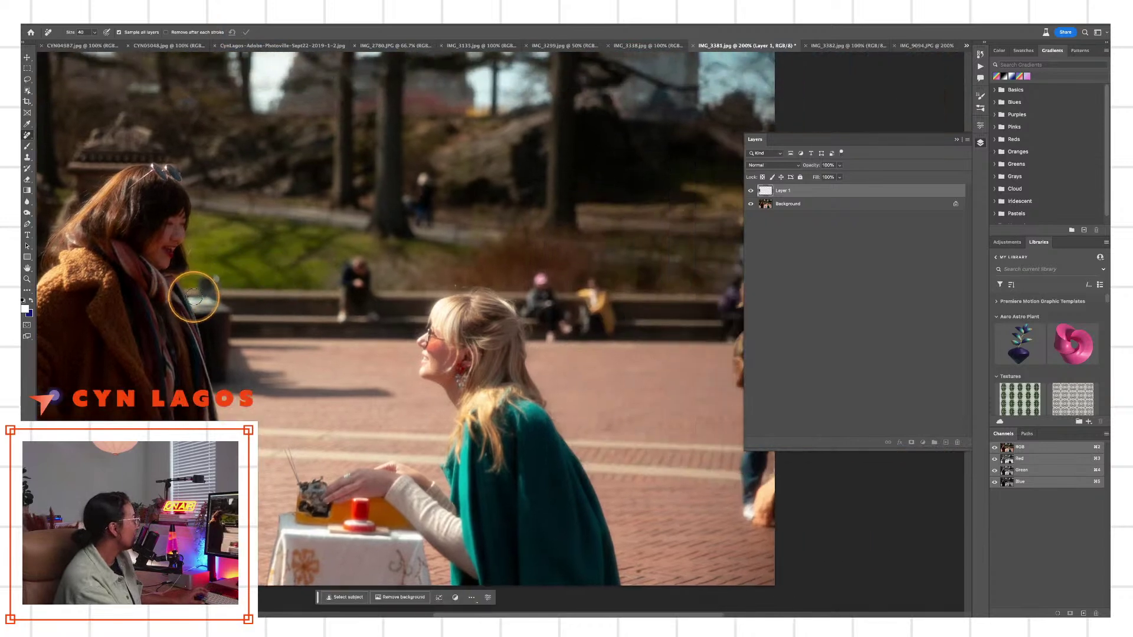
pyautogui.moveTo(194, 297)
pyautogui.mouseDown()
pyautogui.moveTo(219, 297)
pyautogui.moveTo(230, 319)
pyautogui.moveTo(226, 383)
pyautogui.moveTo(198, 303)
pyautogui.moveTo(214, 312)
pyautogui.moveTo(219, 338)
pyautogui.moveTo(193, 298)
pyautogui.moveTo(230, 310)
pyautogui.moveTo(203, 306)
pyautogui.moveTo(227, 377)
pyautogui.moveTo(229, 313)
pyautogui.moveTo(208, 279)
pyautogui.moveTo(233, 328)
pyautogui.moveTo(216, 380)
pyautogui.mouseUp()
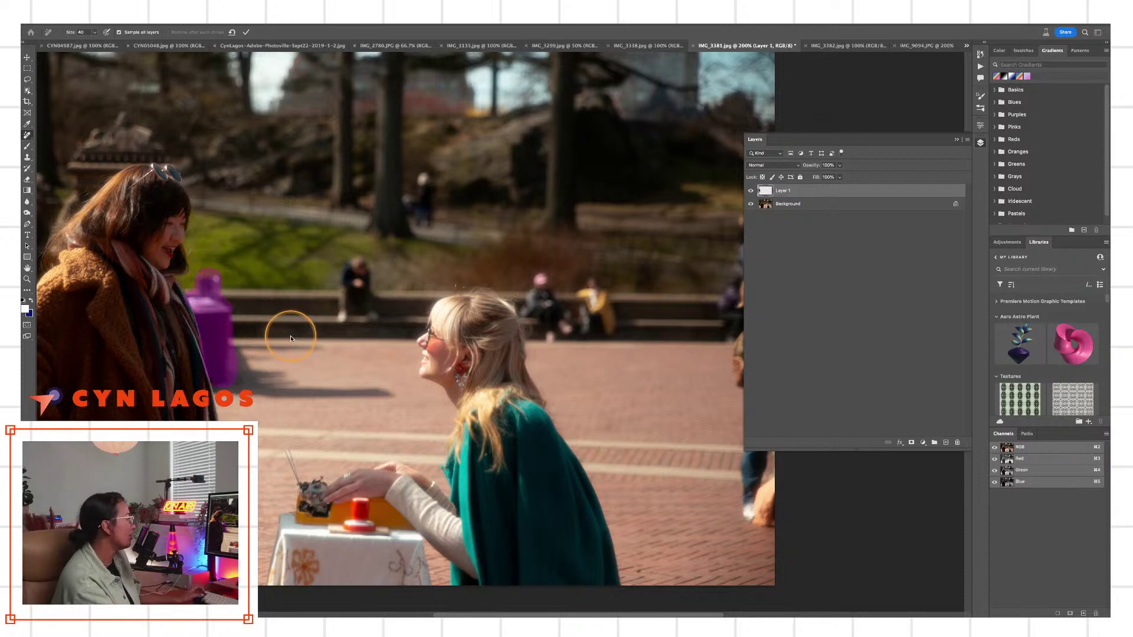
pyautogui.click(48, 114)
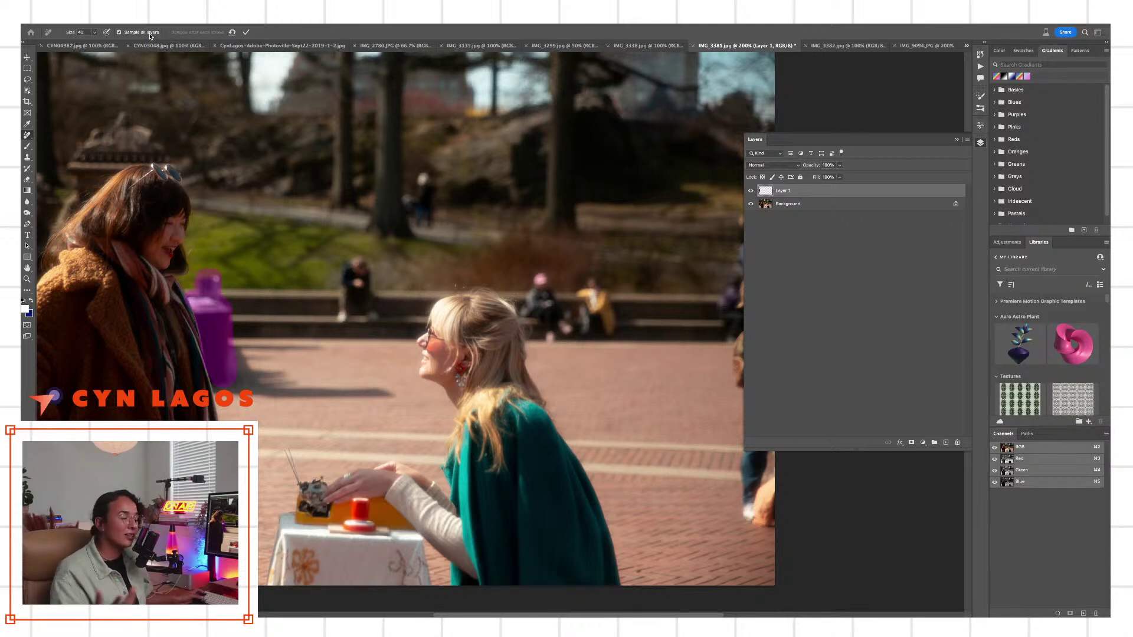
pyautogui.click(246, 32)
pyautogui.moveTo(239, 295)
pyautogui.mouseDown()
pyautogui.moveTo(218, 294)
pyautogui.moveTo(248, 318)
pyautogui.mouseUp()
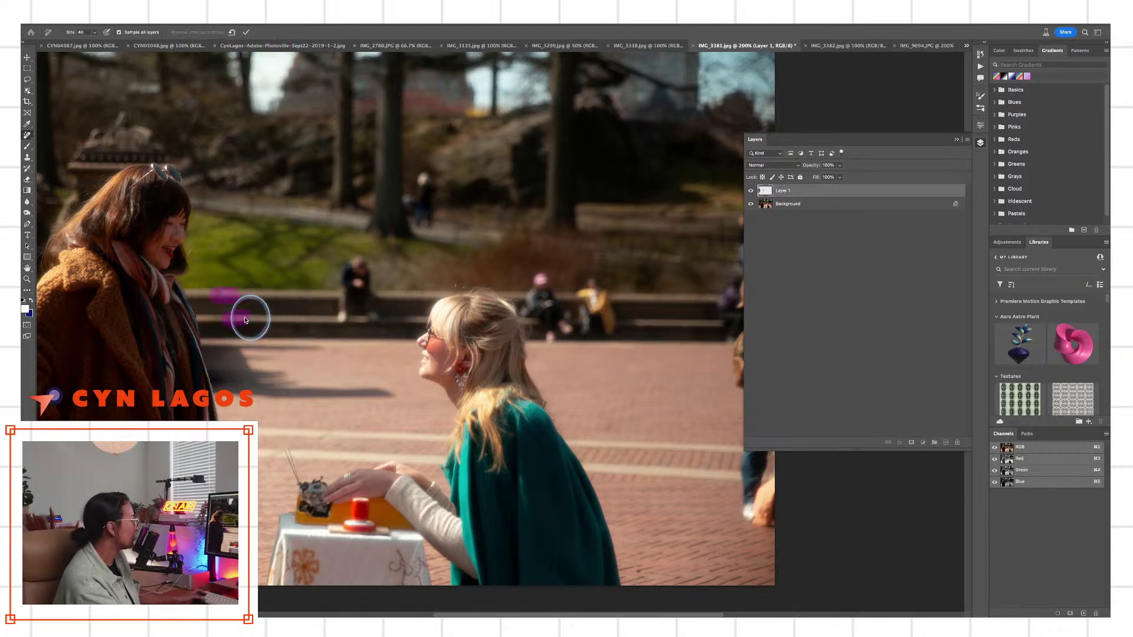
pyautogui.click(246, 32)
# Remove the cropped passer-by and the adjacent figures at the photo's right edge with the Remove tool
pyautogui.moveTo(573, 363); pyautogui.dragTo(490, 374)
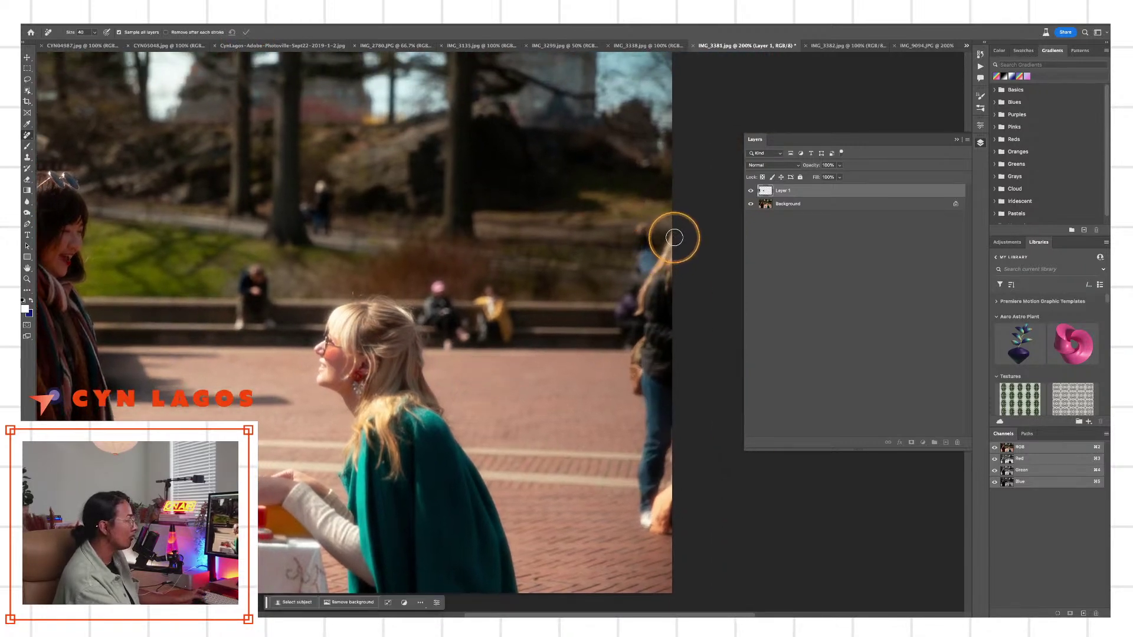
pyautogui.moveTo(674, 237)
pyautogui.mouseDown()
pyautogui.moveTo(639, 305)
pyautogui.moveTo(668, 265)
pyautogui.moveTo(645, 324)
pyautogui.moveTo(668, 305)
pyautogui.moveTo(644, 338)
pyautogui.moveTo(662, 330)
pyautogui.moveTo(629, 369)
pyautogui.moveTo(664, 349)
pyautogui.moveTo(632, 385)
pyautogui.moveTo(667, 363)
pyautogui.moveTo(661, 383)
pyautogui.moveTo(671, 358)
pyautogui.moveTo(678, 396)
pyautogui.moveTo(680, 326)
pyautogui.moveTo(660, 429)
pyautogui.moveTo(647, 391)
pyautogui.moveTo(646, 463)
pyautogui.moveTo(666, 427)
pyautogui.moveTo(645, 474)
pyautogui.moveTo(654, 520)
pyautogui.moveTo(643, 504)
pyautogui.moveTo(677, 487)
pyautogui.moveTo(658, 532)
pyautogui.mouseUp()
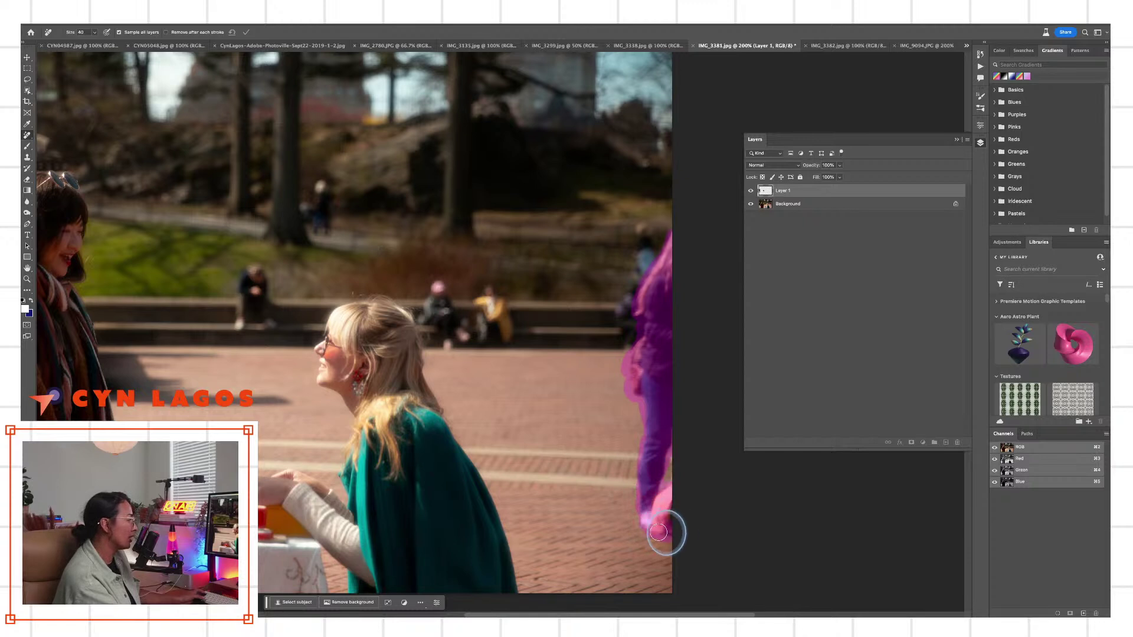
pyautogui.moveTo(661, 487)
pyautogui.mouseDown()
pyautogui.moveTo(670, 457)
pyautogui.moveTo(650, 521)
pyautogui.moveTo(641, 510)
pyautogui.moveTo(676, 308)
pyautogui.moveTo(649, 296)
pyautogui.moveTo(648, 334)
pyautogui.moveTo(637, 347)
pyautogui.moveTo(623, 334)
pyautogui.moveTo(641, 293)
pyautogui.moveTo(637, 319)
pyautogui.moveTo(634, 327)
pyautogui.moveTo(640, 252)
pyautogui.moveTo(652, 268)
pyautogui.moveTo(647, 227)
pyautogui.moveTo(702, 351)
pyautogui.mouseUp()
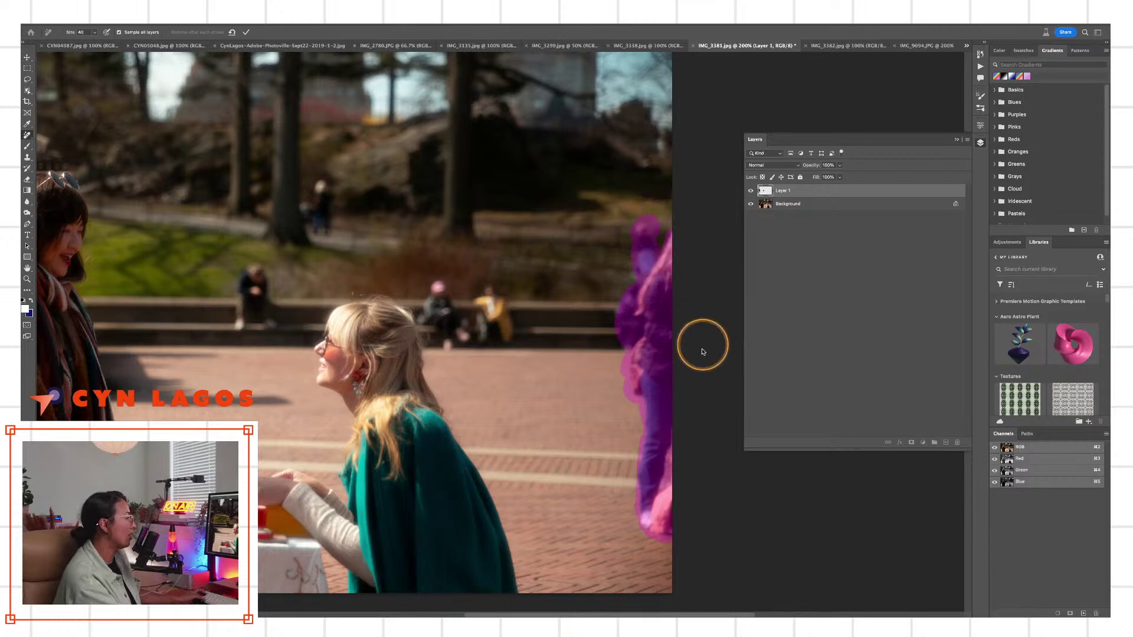
pyautogui.click(246, 32)
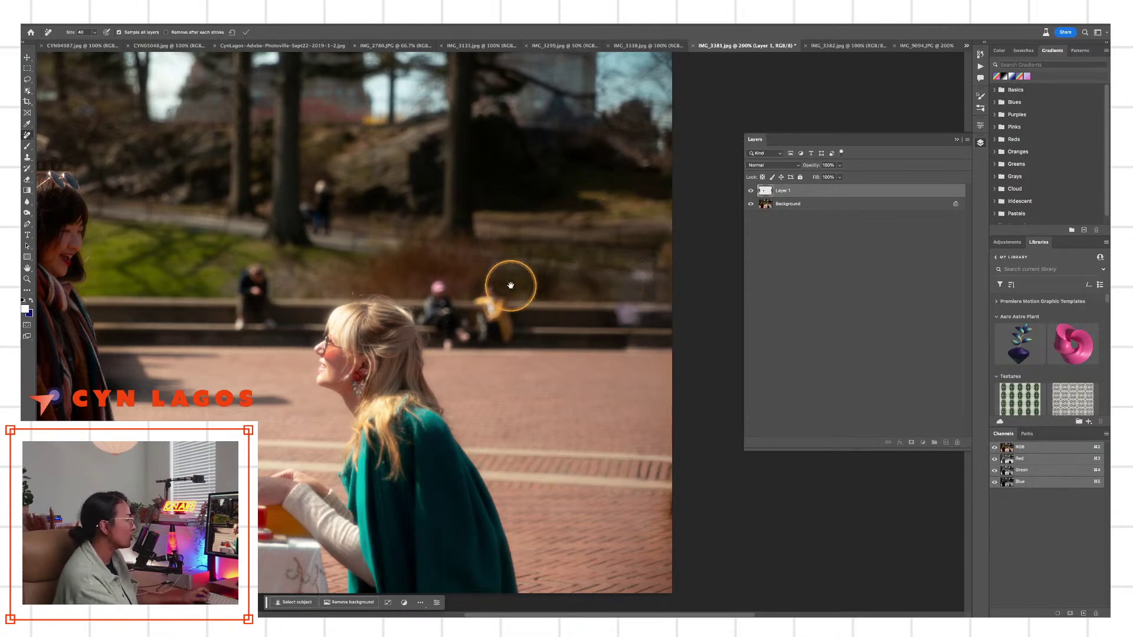
# Examine the retouched photo up close and as a whole, hiding the layer list meanwhile and showing it again
pyautogui.moveTo(511, 285); pyautogui.dragTo(748, 285)
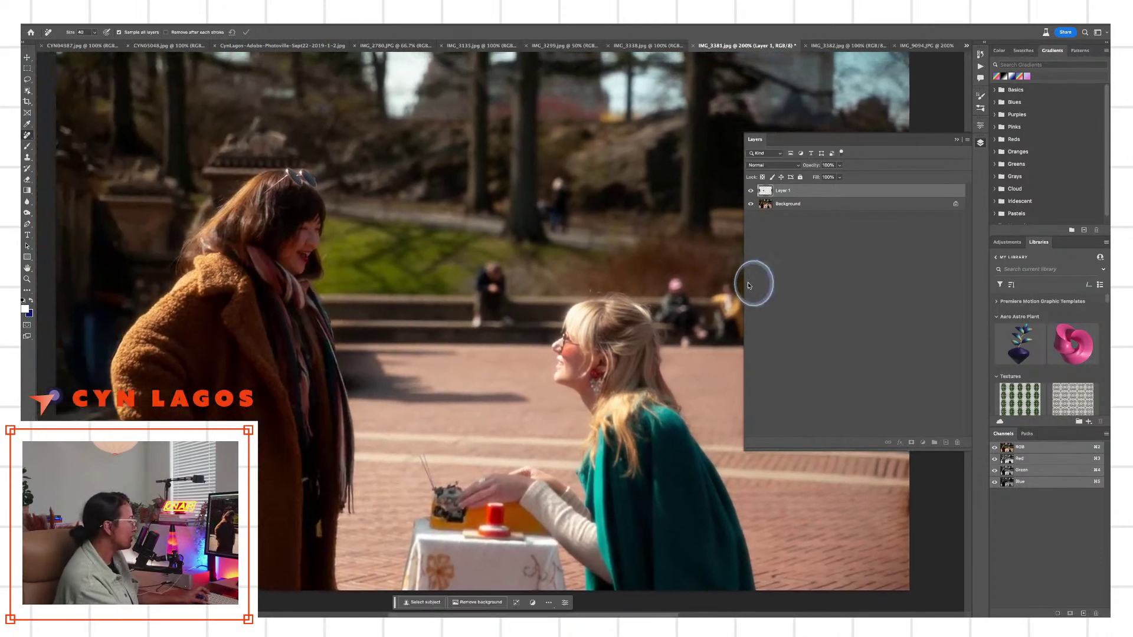
pyautogui.press('z')
pyautogui.keyDown('alt'); pyautogui.click(676, 295); pyautogui.keyUp('alt')
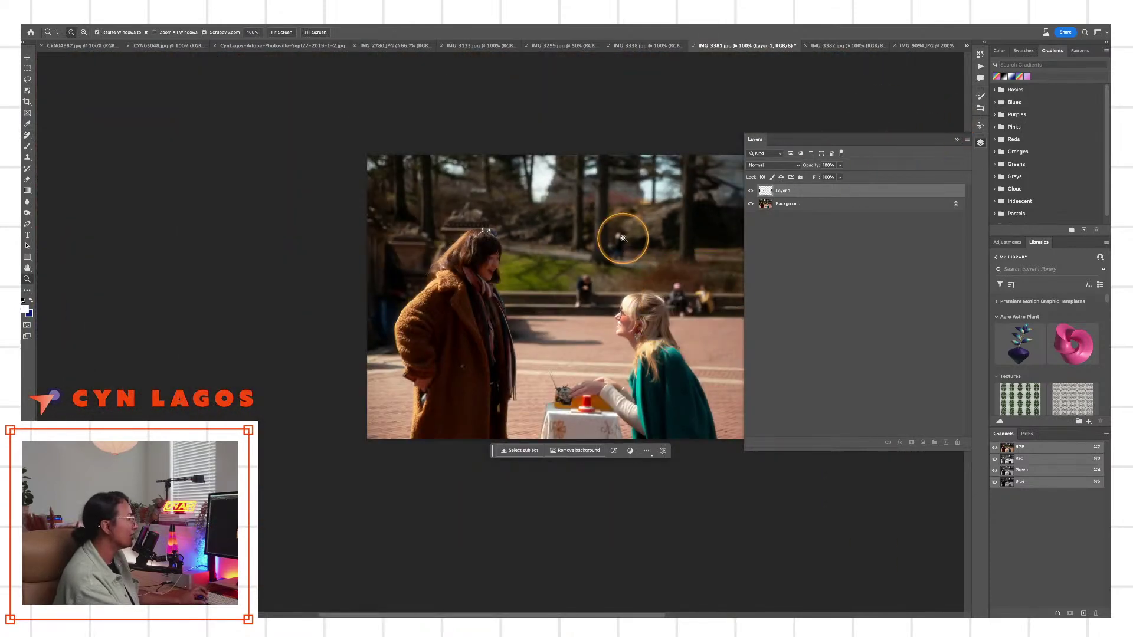
pyautogui.click(623, 238)
pyautogui.click(957, 140)
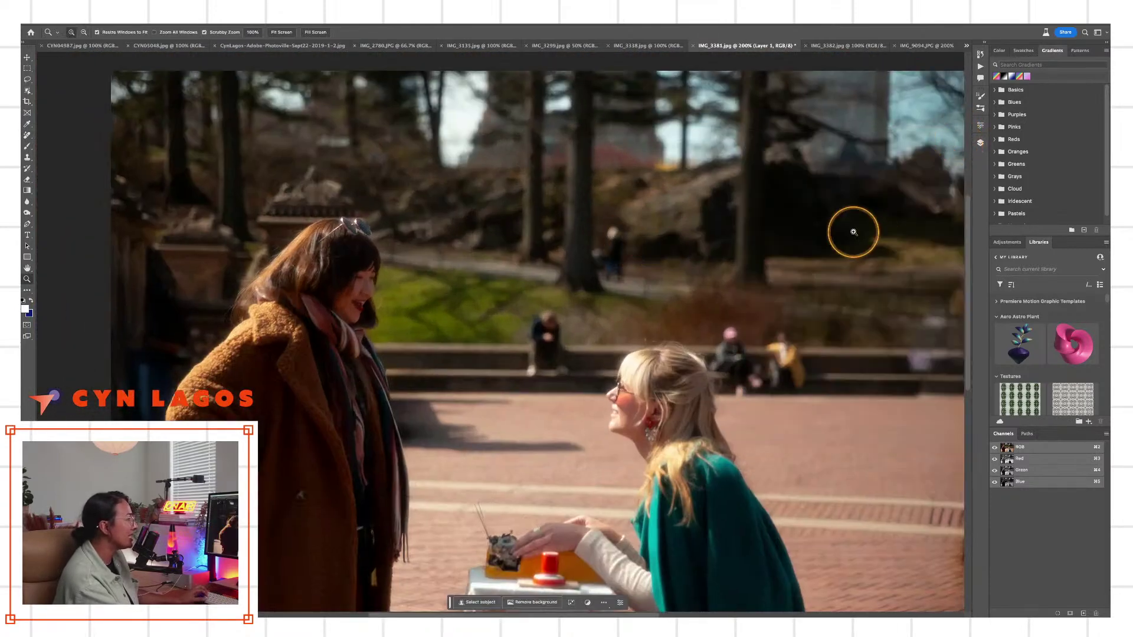
pyautogui.keyDown('alt'); pyautogui.click(804, 275); pyautogui.keyUp('alt')
pyautogui.moveTo(809, 278); pyautogui.dragTo(738, 287)
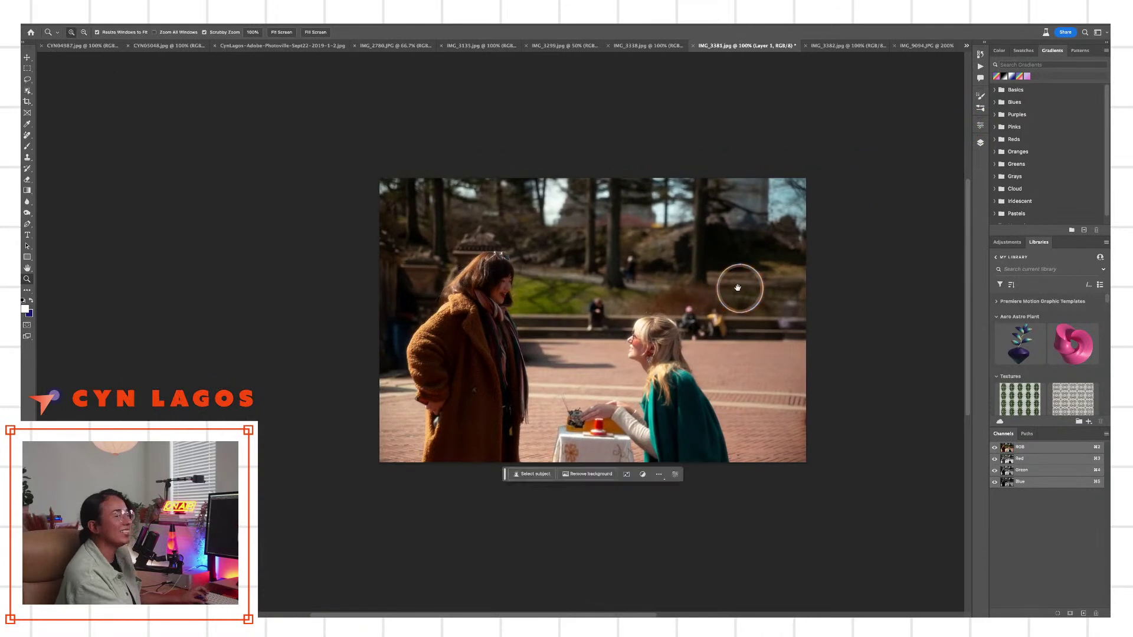
pyautogui.moveTo(688, 242); pyautogui.dragTo(622, 251)
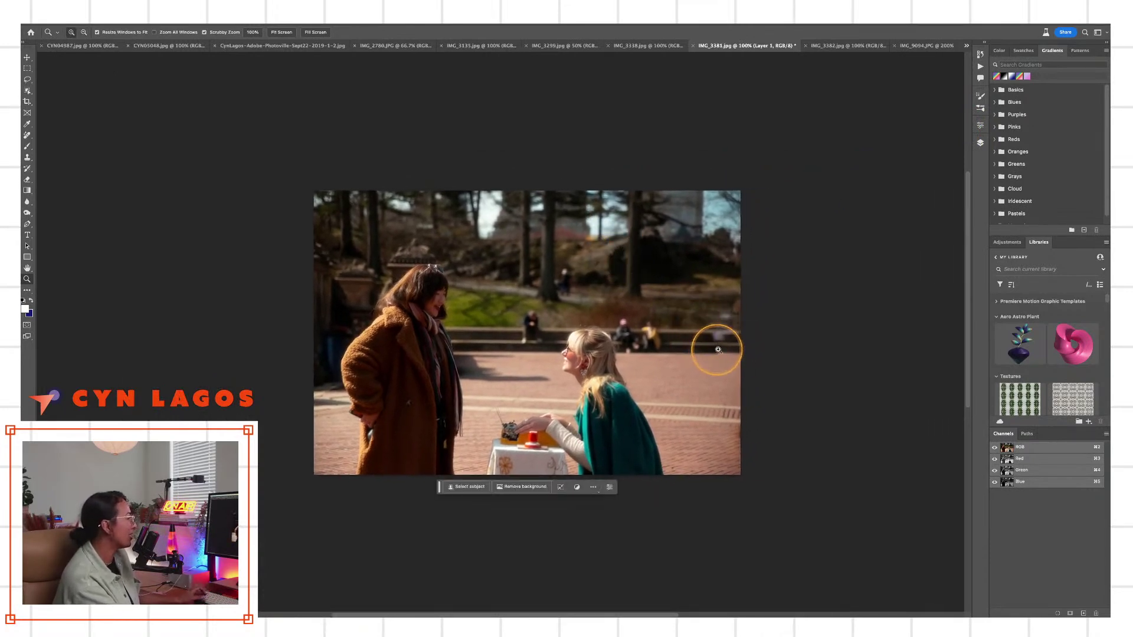
pyautogui.click(980, 143)
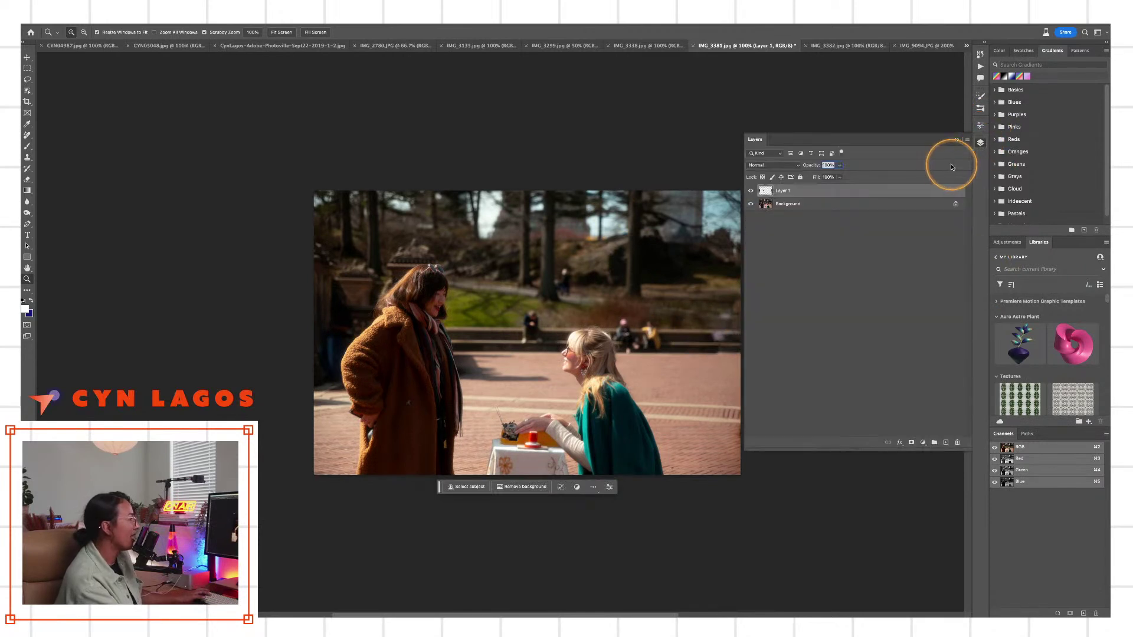
# Compare the photo before and after the retouching by repeatedly hiding and showing Layer 1, leaving it shown
pyautogui.moveTo(622, 319); pyautogui.dragTo(555, 329)
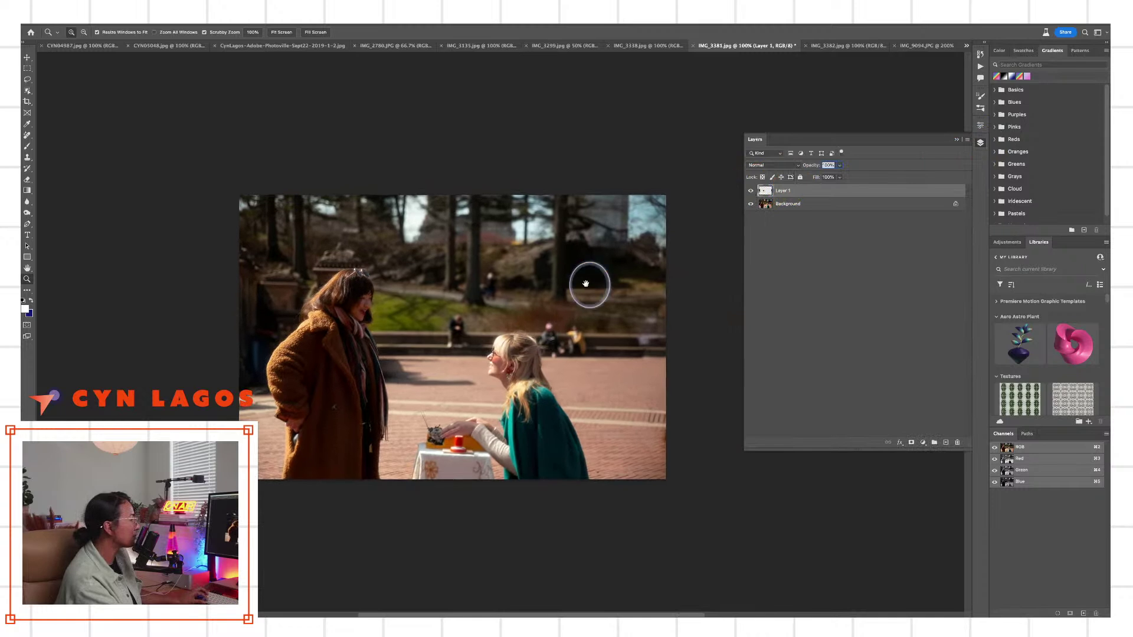
pyautogui.moveTo(587, 274); pyautogui.dragTo(625, 210)
pyautogui.click(752, 191)
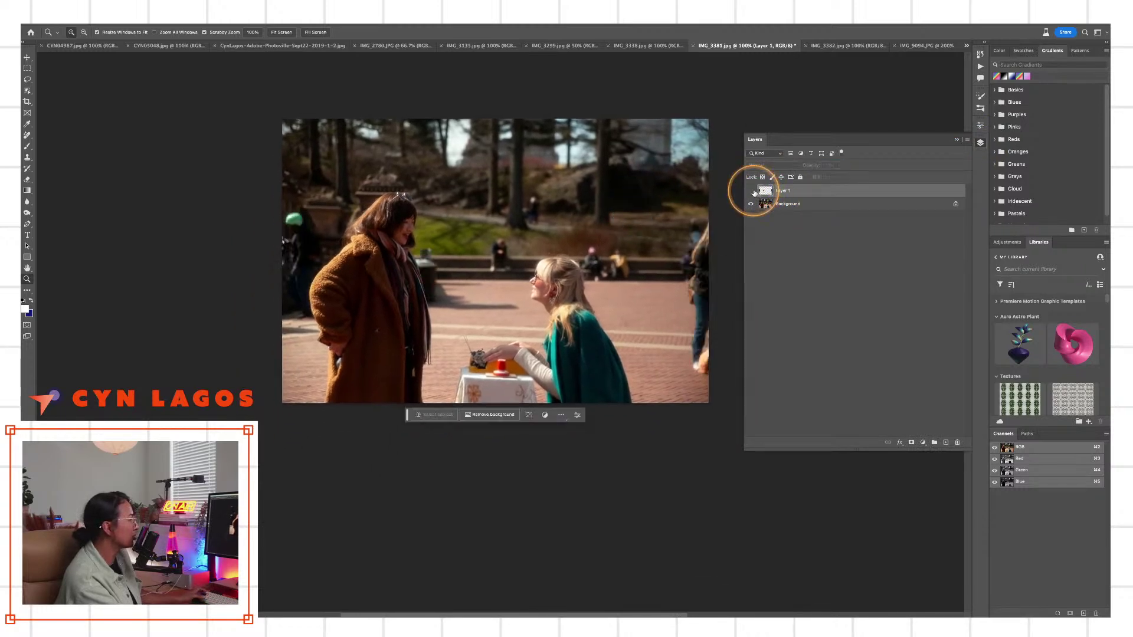
pyautogui.click(752, 191)
pyautogui.click(752, 191)
pyautogui.click(752, 190)
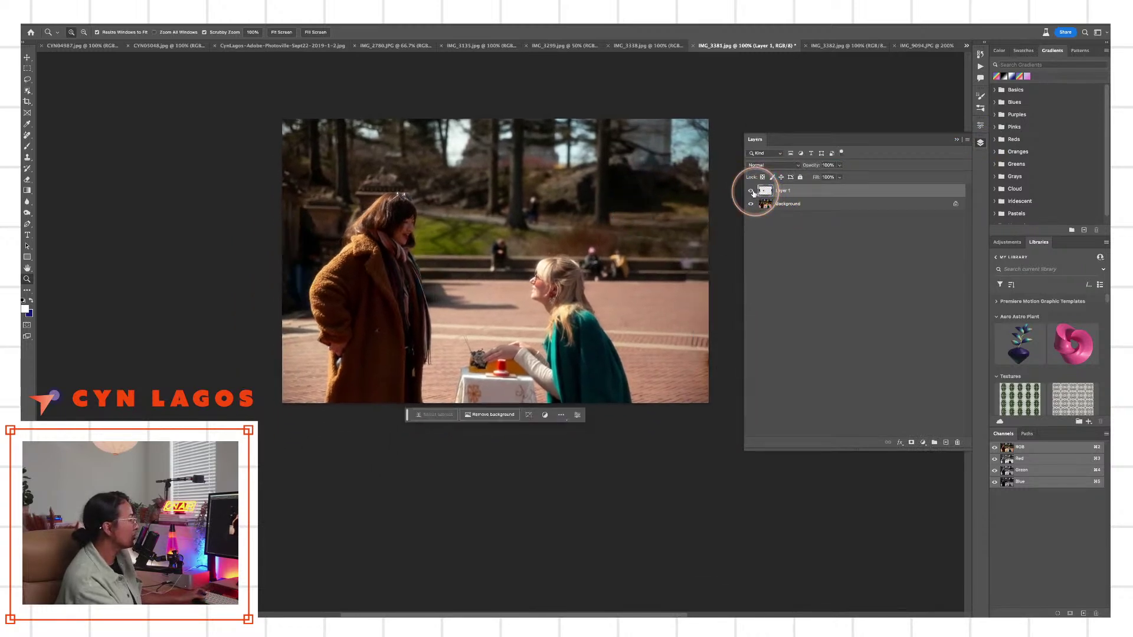
pyautogui.click(752, 191)
pyautogui.click(751, 190)
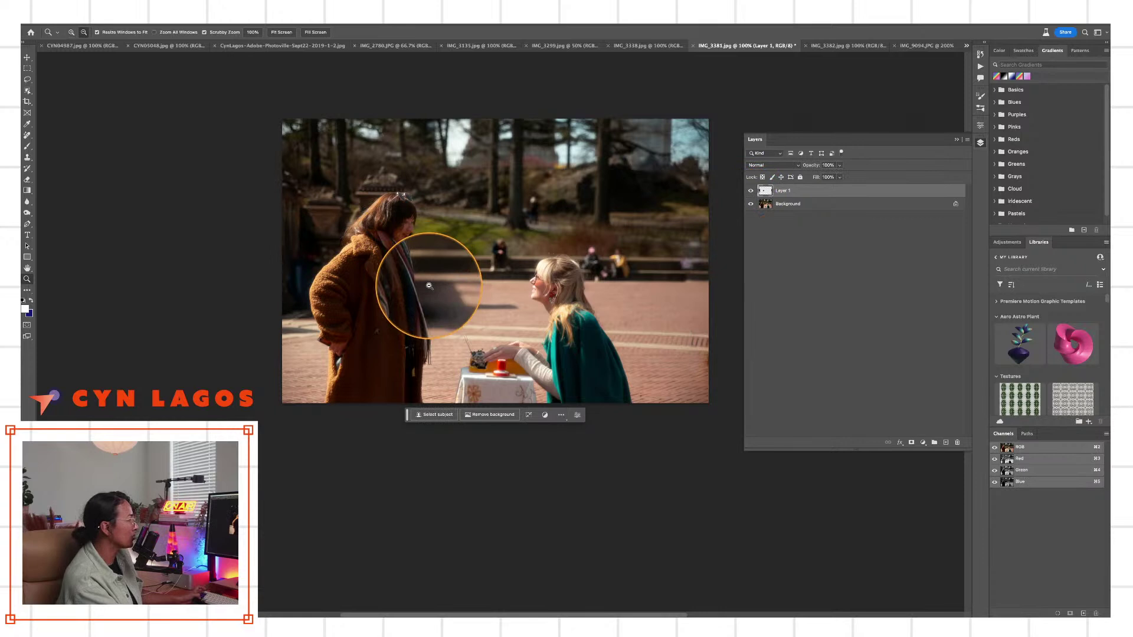
pyautogui.click(750, 191)
pyautogui.click(750, 191)
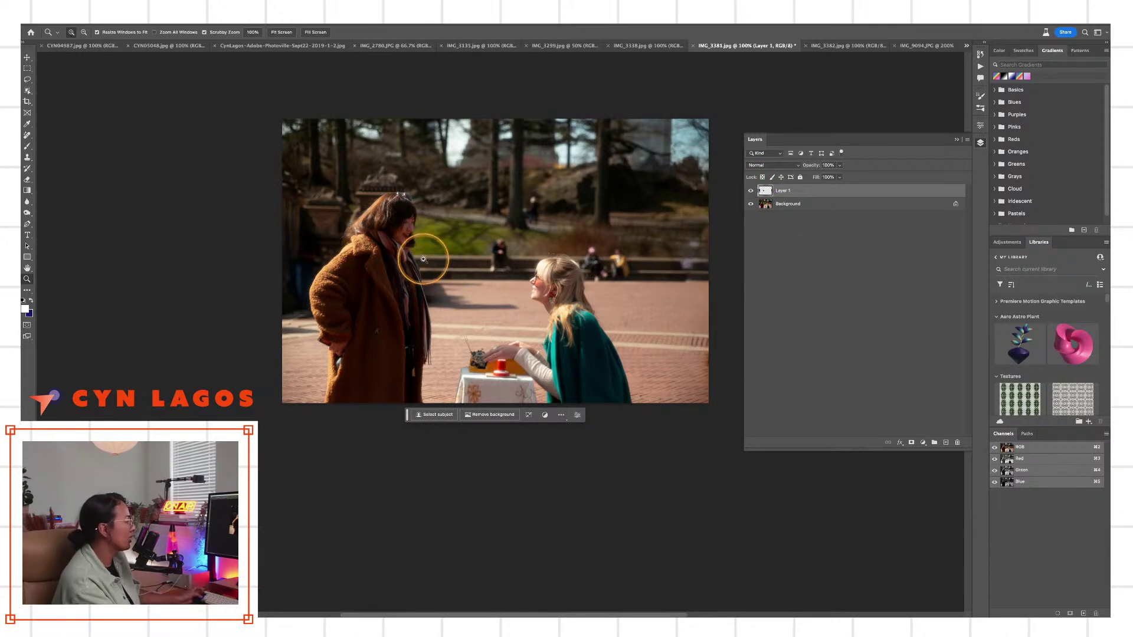
pyautogui.click(751, 192)
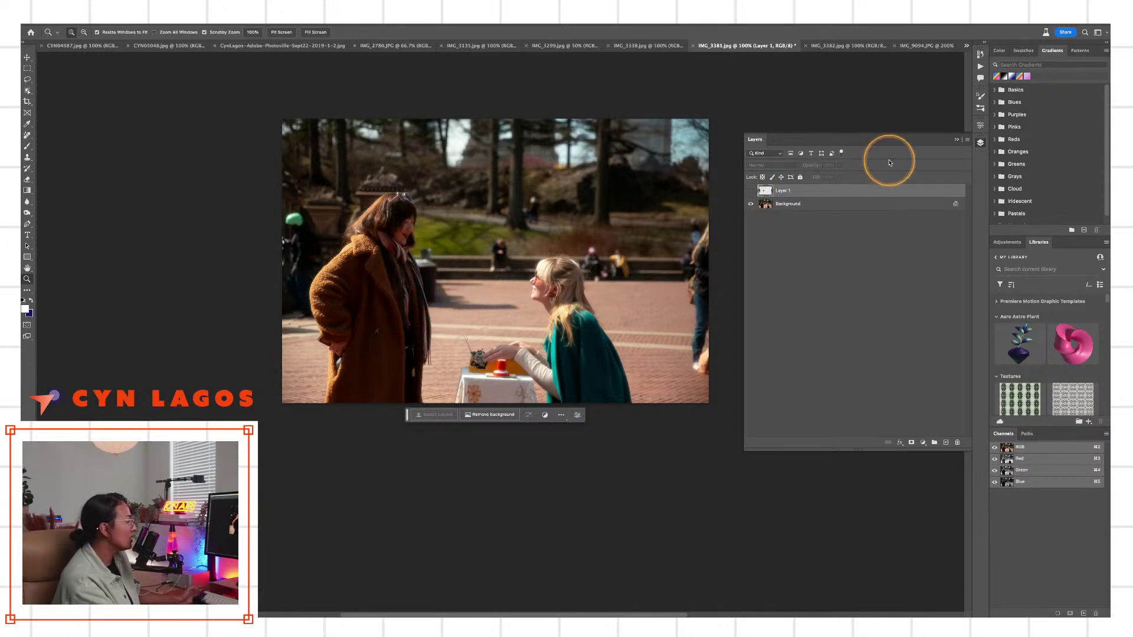
pyautogui.click(751, 191)
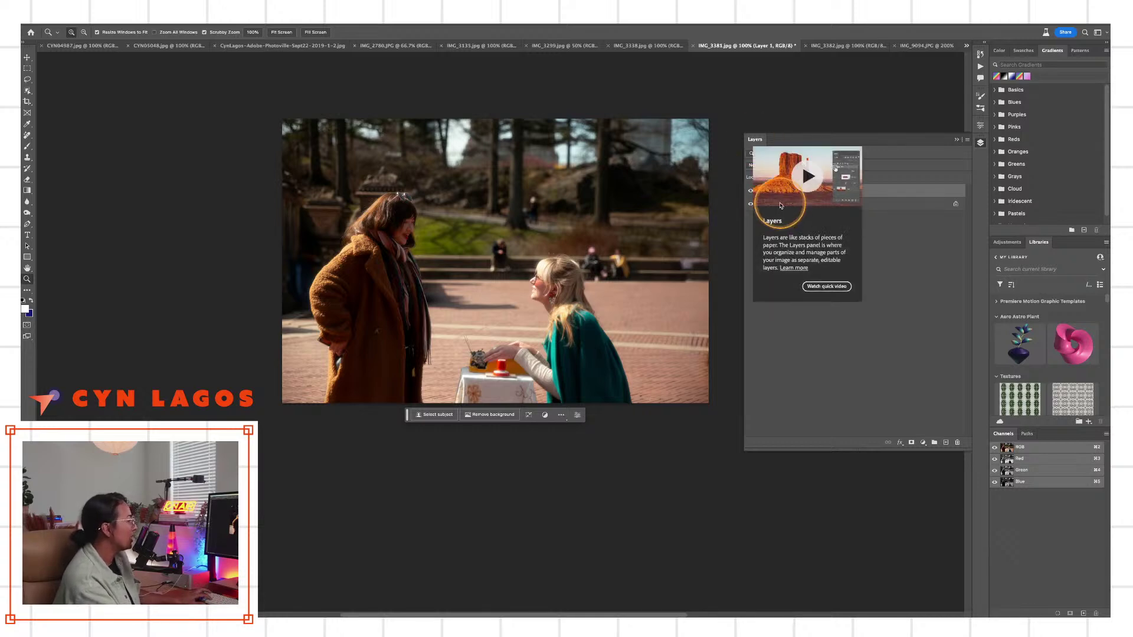
# Add a new empty layer above Layer 1 and remove the dark leftover on the brick paving at the photo's right edge with the Remove tool
pyautogui.moveTo(700, 344)
pyautogui.mouseDown()
pyautogui.moveTo(716, 349)
pyautogui.moveTo(710, 362)
pyautogui.moveTo(717, 354)
pyautogui.mouseUp()
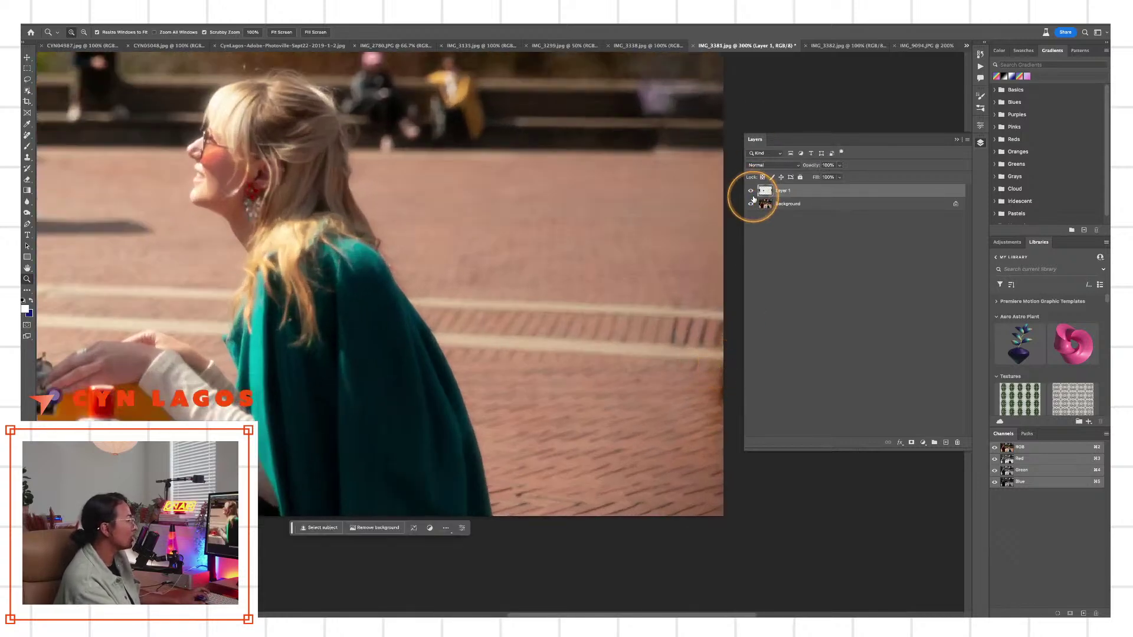
pyautogui.click(701, 349)
pyautogui.click(608, 357)
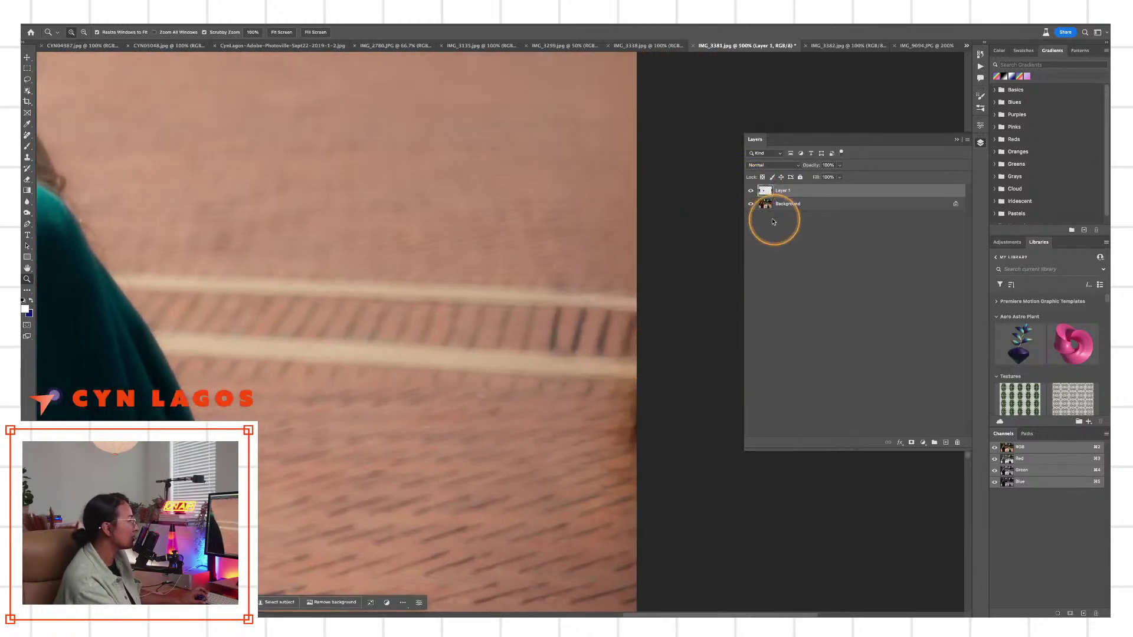
pyautogui.click(751, 190)
pyautogui.click(751, 190)
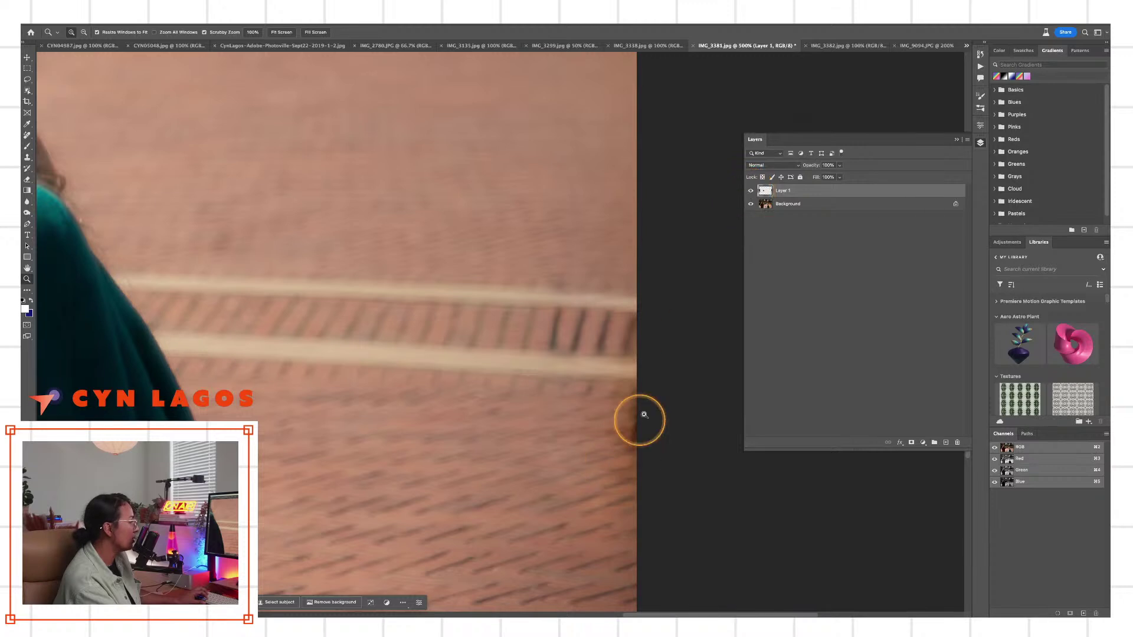
pyautogui.click(946, 442)
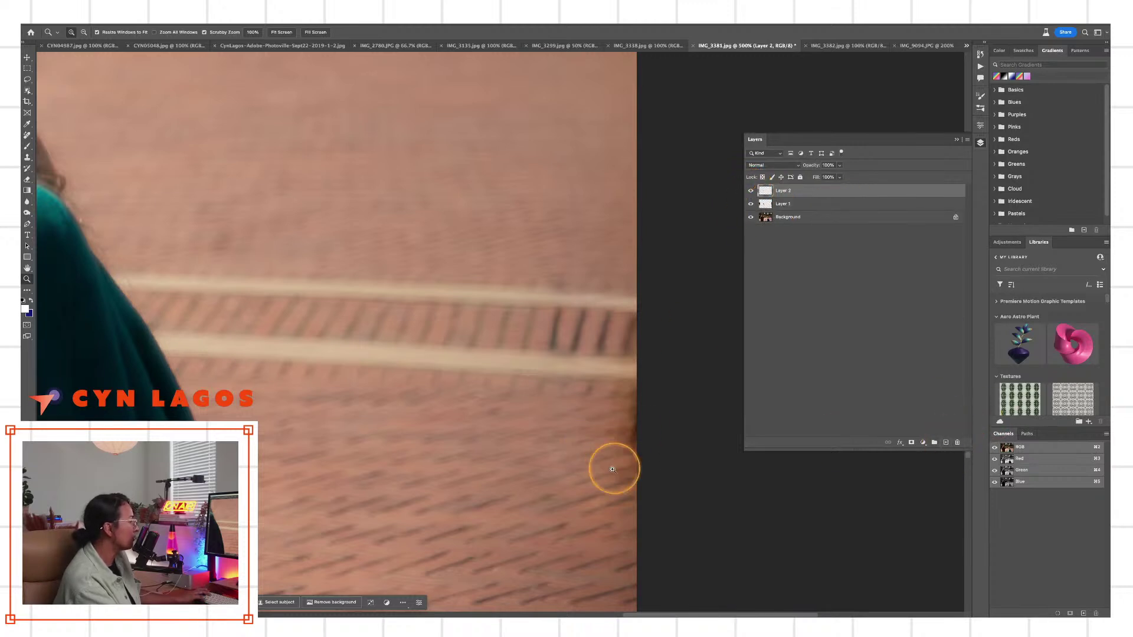
pyautogui.click(27, 136)
pyautogui.moveTo(620, 378)
pyautogui.mouseDown()
pyautogui.moveTo(622, 462)
pyautogui.moveTo(652, 432)
pyautogui.mouseUp()
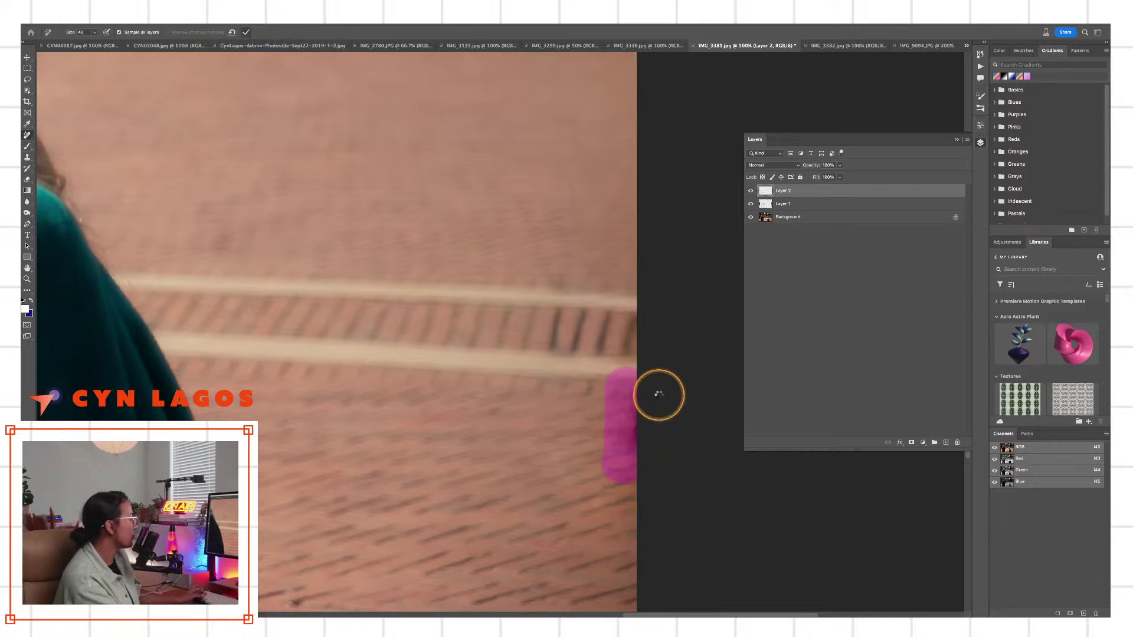
pyautogui.press('Return')
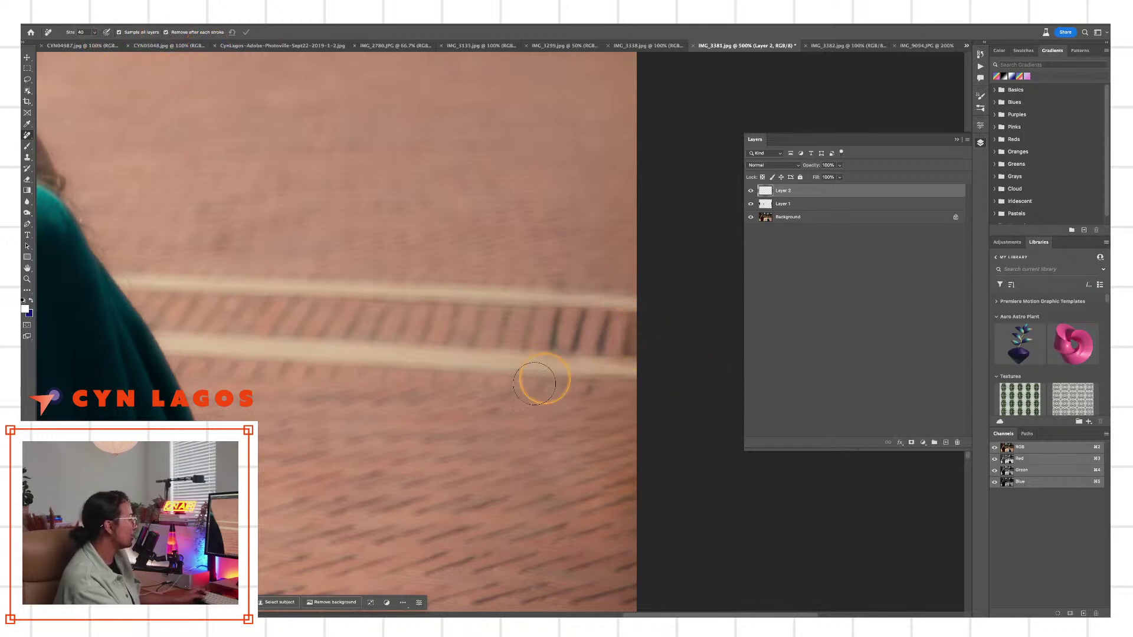
pyautogui.click(481, 399)
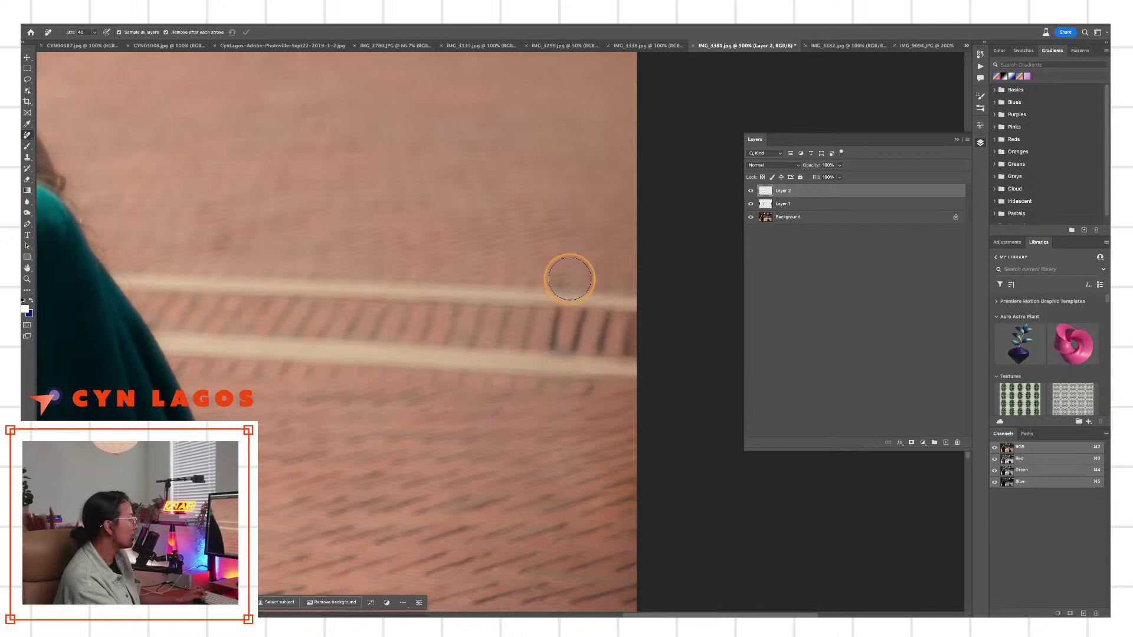
pyautogui.moveTo(562, 326)
pyautogui.mouseDown()
pyautogui.moveTo(554, 339)
pyautogui.moveTo(575, 340)
pyautogui.mouseUp()
# Group the two retouching layers and name the group "edits"
pyautogui.keyDown('shift'); pyautogui.click(790, 205); pyautogui.keyUp('shift')
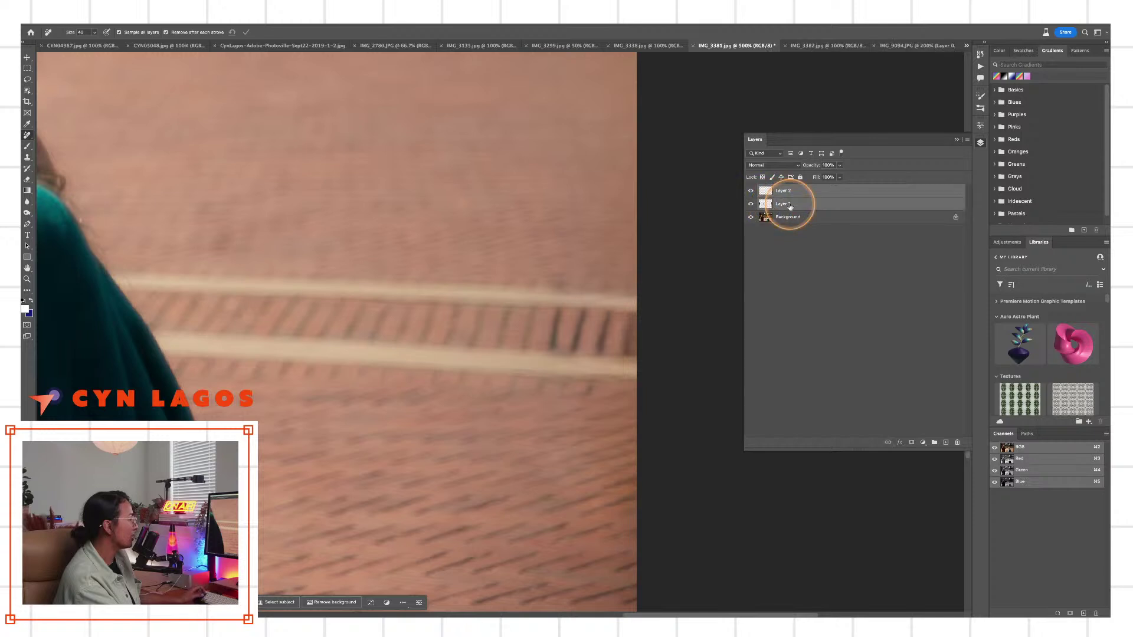
pyautogui.press('super+g')
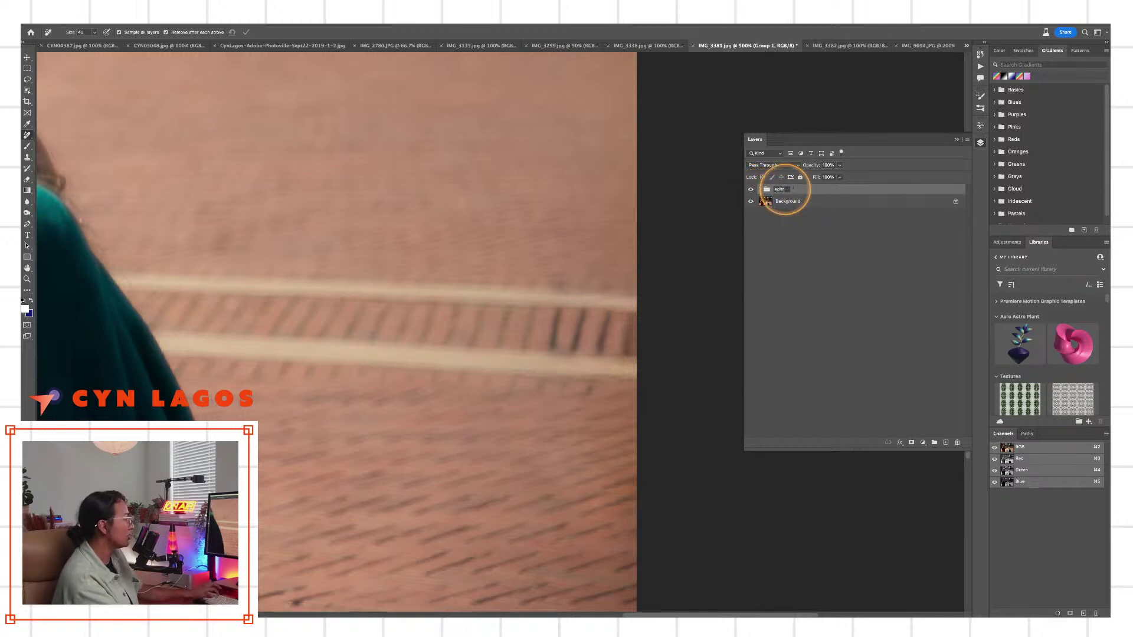
pyautogui.press('Return')
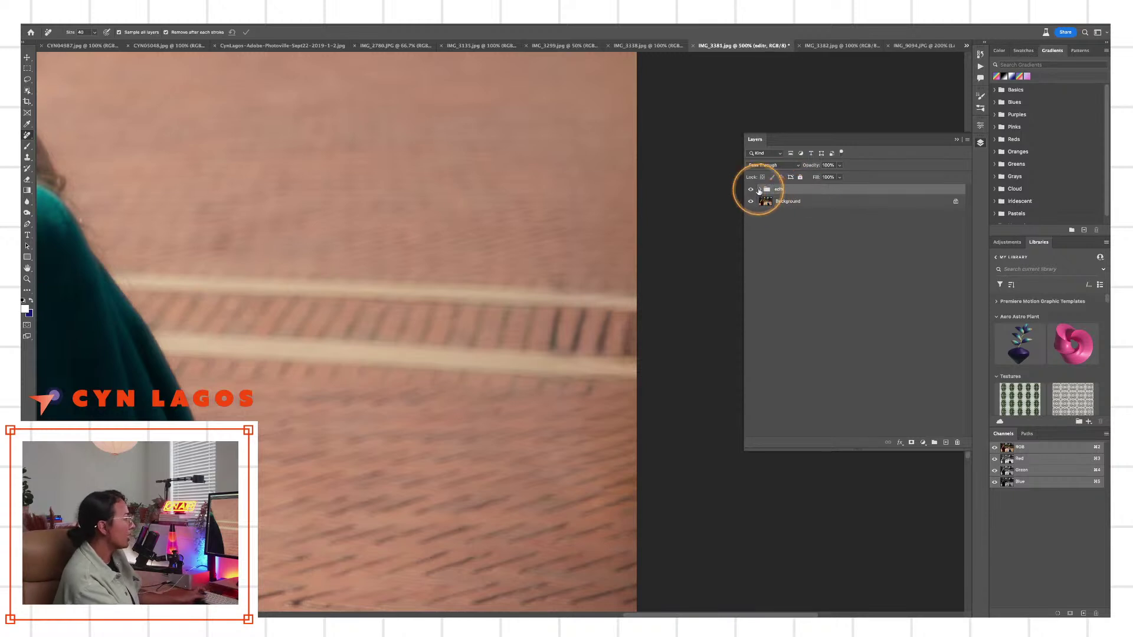
# Compare the right-edge paving up close with and without the retouching by toggling the group's visibility
pyautogui.click(750, 189)
pyautogui.click(750, 190)
pyautogui.click(751, 189)
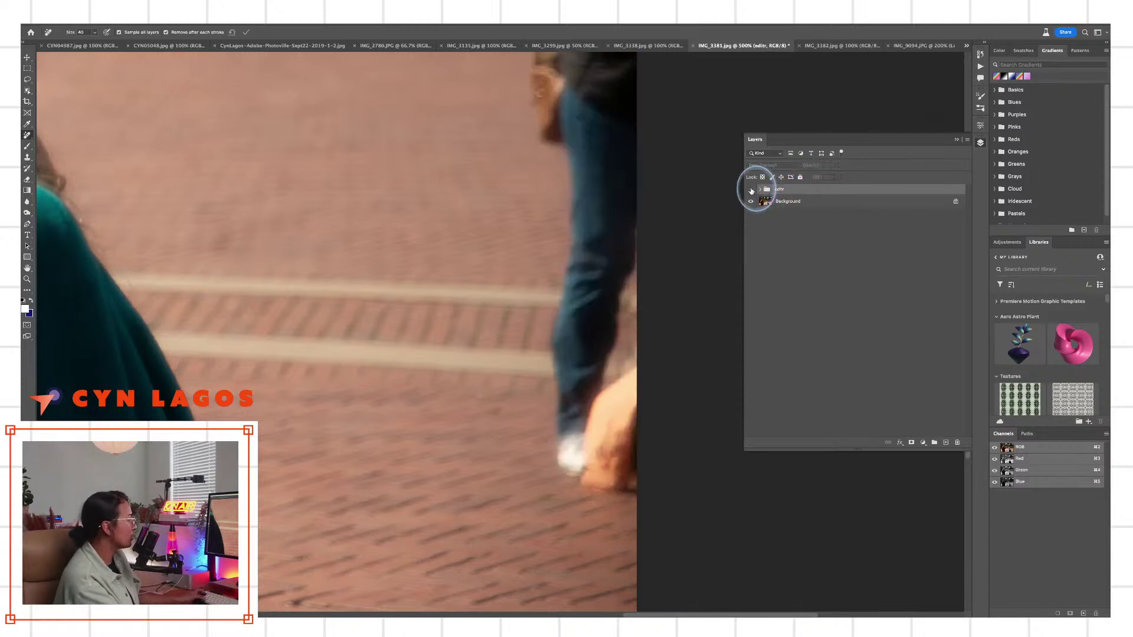
pyautogui.click(750, 190)
pyautogui.click(750, 190)
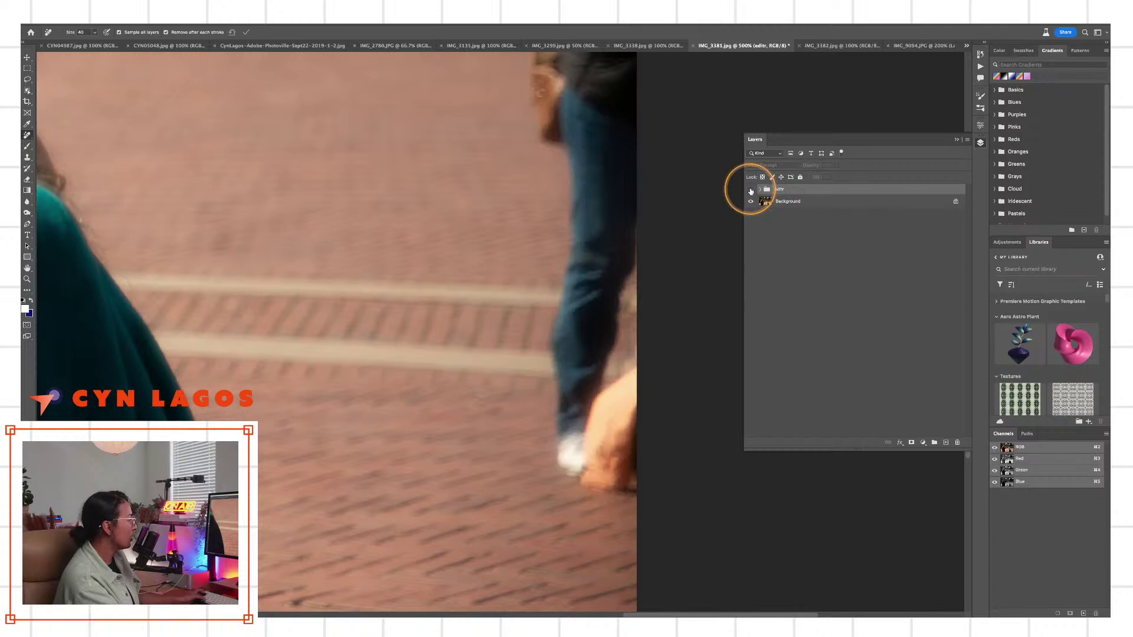
pyautogui.moveTo(593, 426)
pyautogui.mouseDown()
pyautogui.moveTo(614, 422)
pyautogui.moveTo(622, 399)
pyautogui.moveTo(606, 456)
pyautogui.mouseUp()
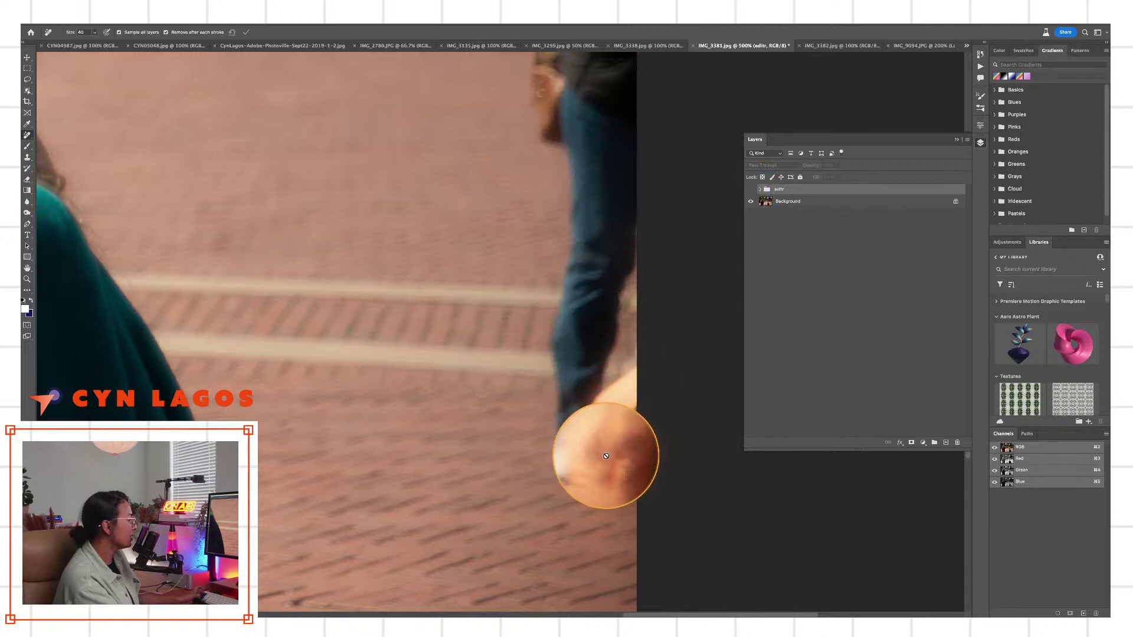
pyautogui.click(751, 190)
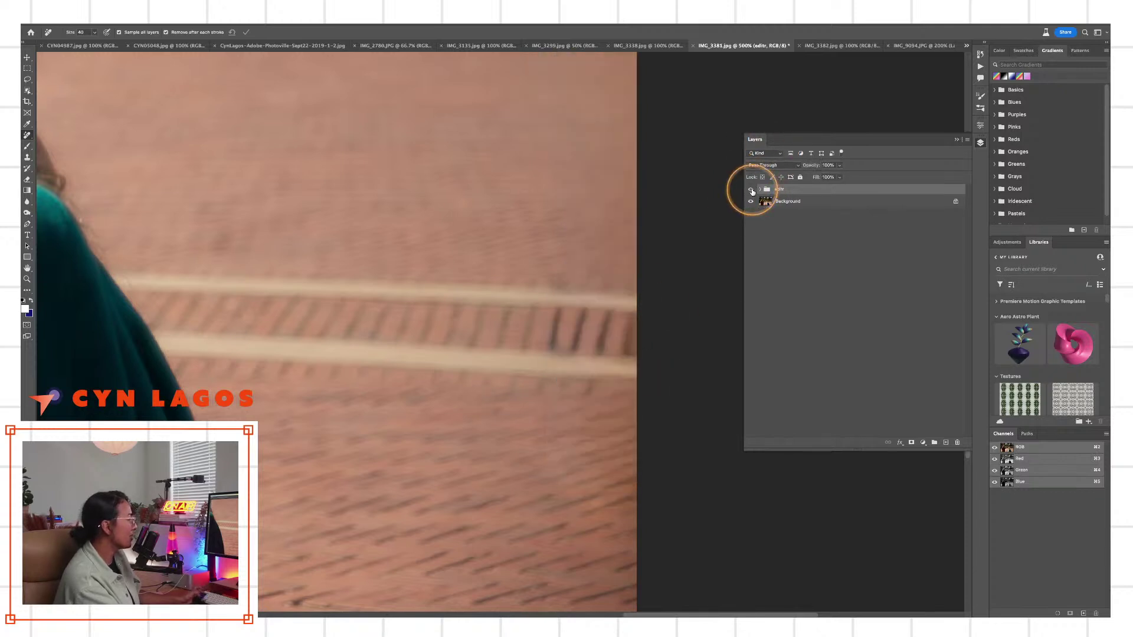
pyautogui.click(752, 190)
pyautogui.click(751, 190)
pyautogui.click(751, 190)
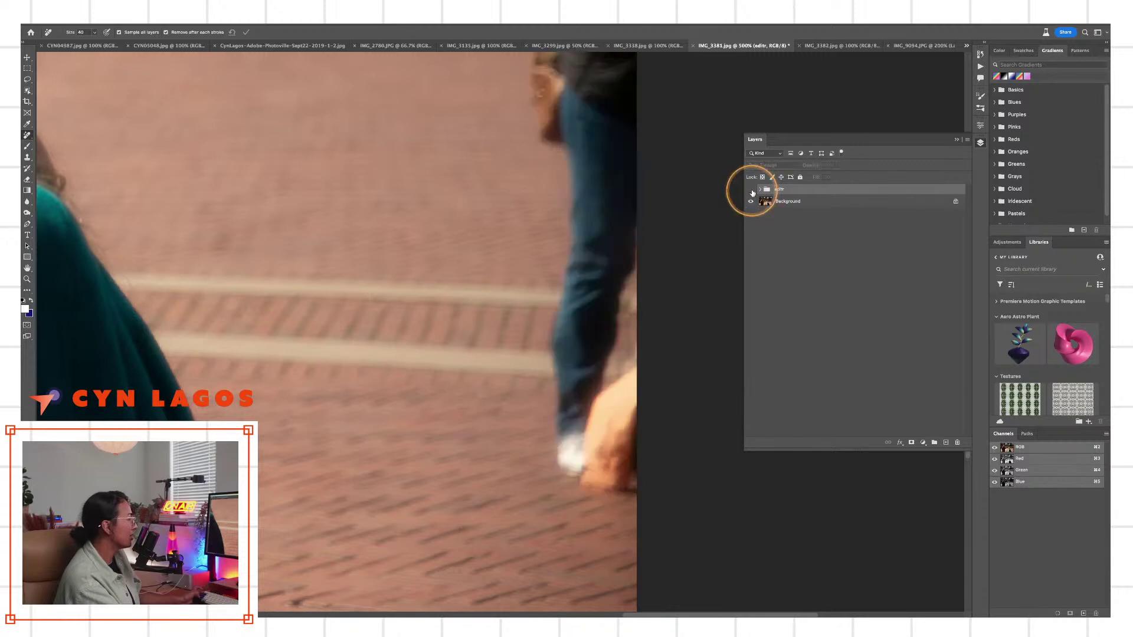
# Compare the whole photo at 100% without and with the retouching group, leaving the group shown
pyautogui.press('z')
pyautogui.keyDown('alt'); pyautogui.click(553, 323); pyautogui.keyUp('alt')
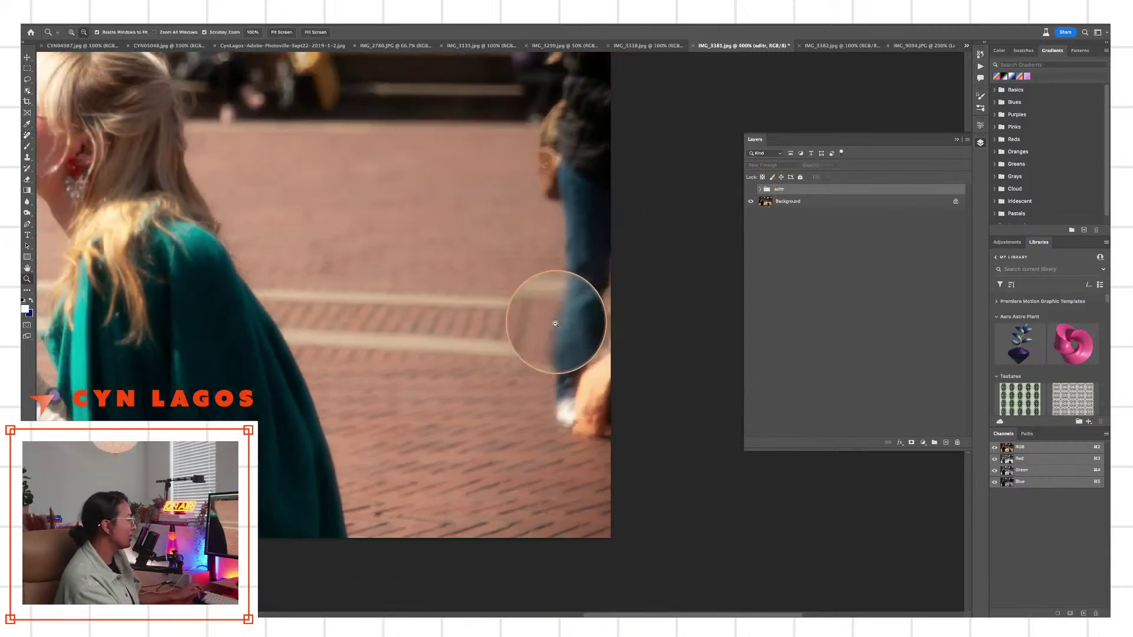
pyautogui.keyDown('alt'); pyautogui.click(557, 321); pyautogui.keyUp('alt')
pyautogui.hscroll(-10, 607, 316)
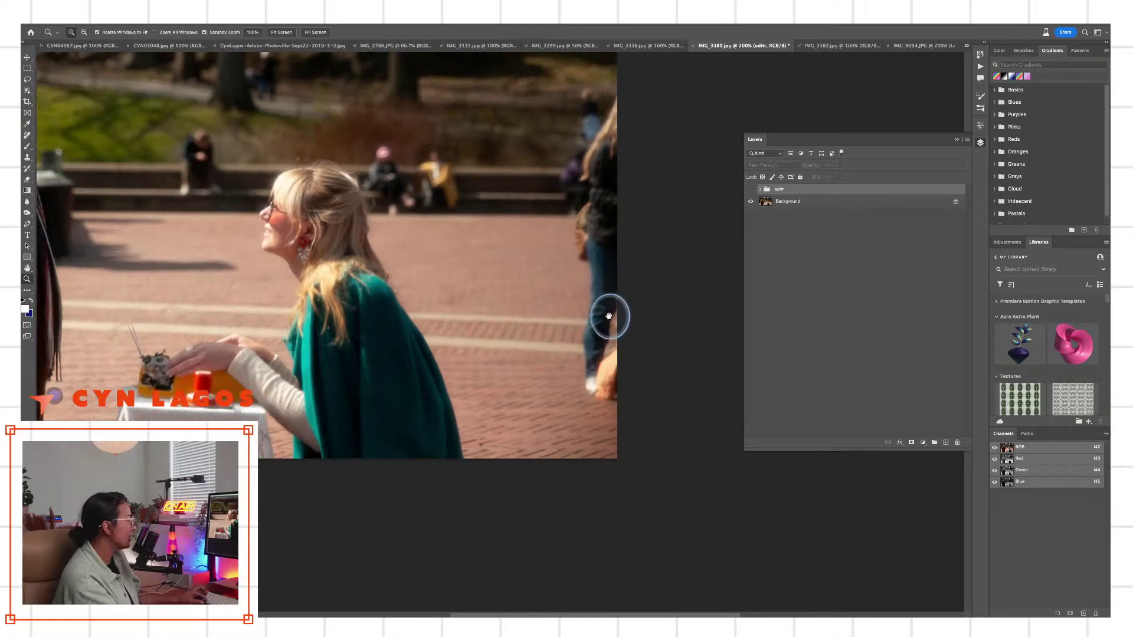
pyautogui.keyDown('alt'); pyautogui.click(612, 310); pyautogui.keyUp('alt')
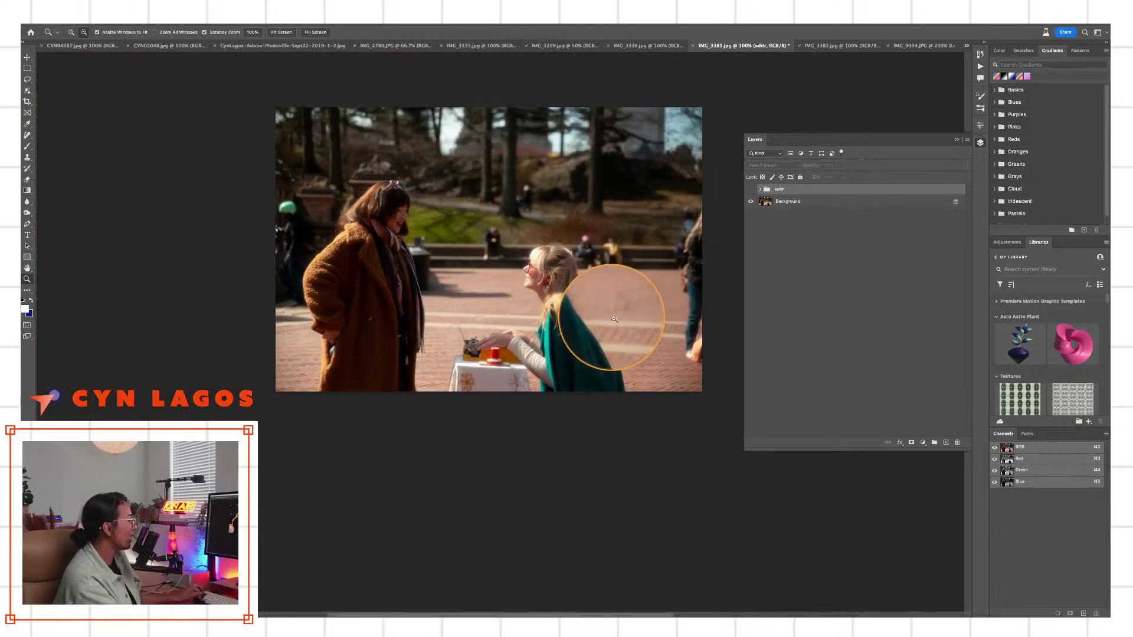
pyautogui.click(752, 189)
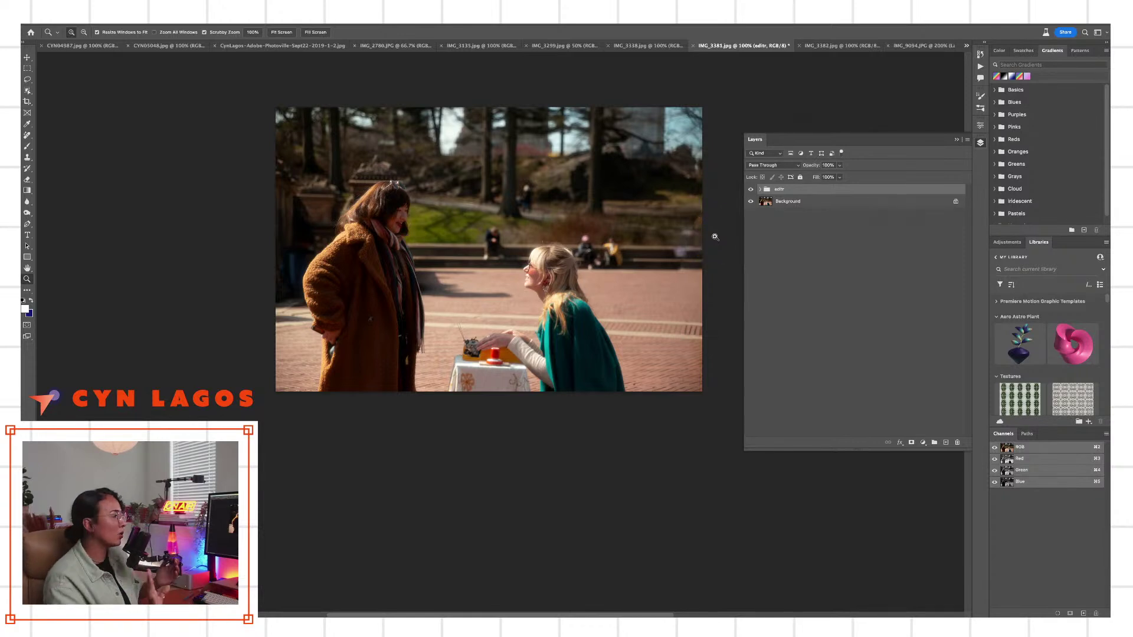
pyautogui.click(703, 53)
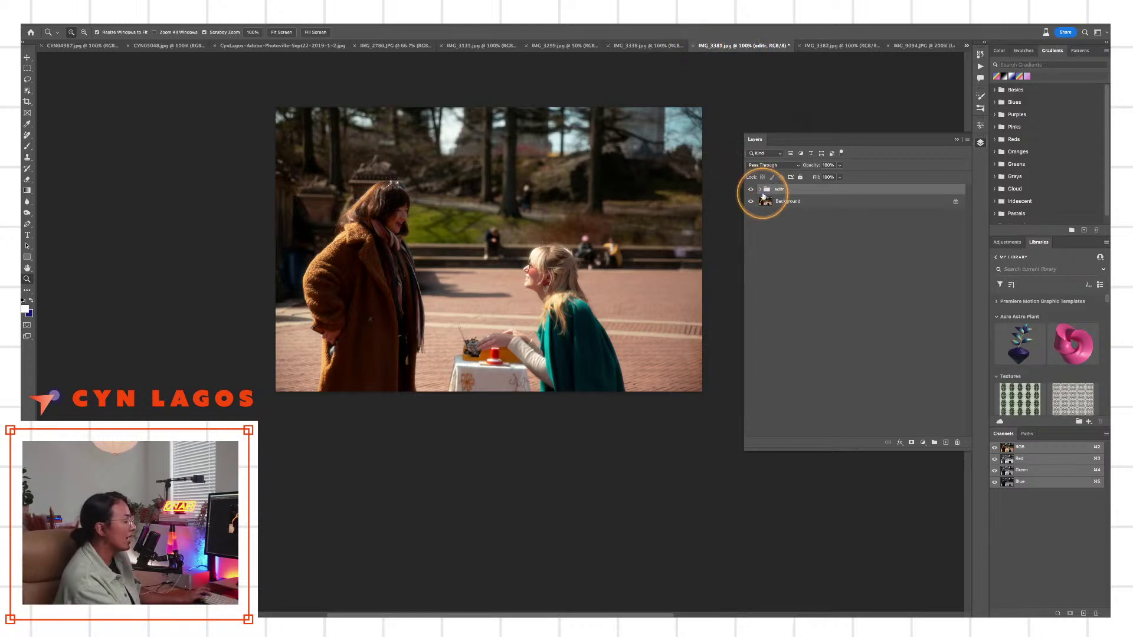
# Switch to IMG_3338.jpg and zoom in on the large lamppost in front of the evergreen tree
pyautogui.click(634, 50)
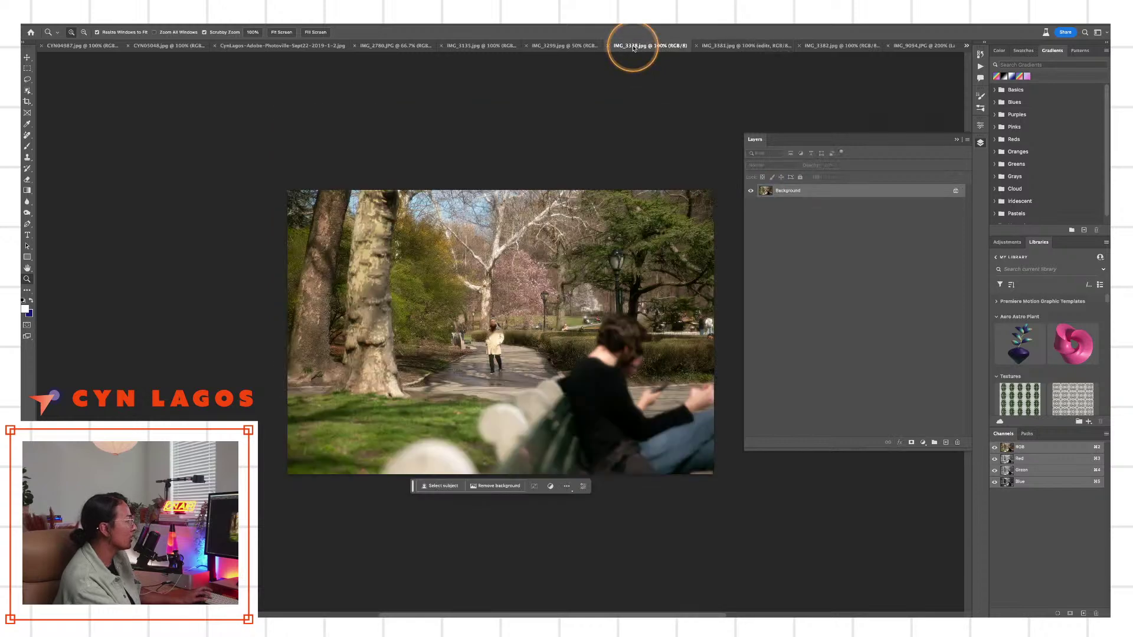
pyautogui.click(620, 301)
pyautogui.click(647, 306)
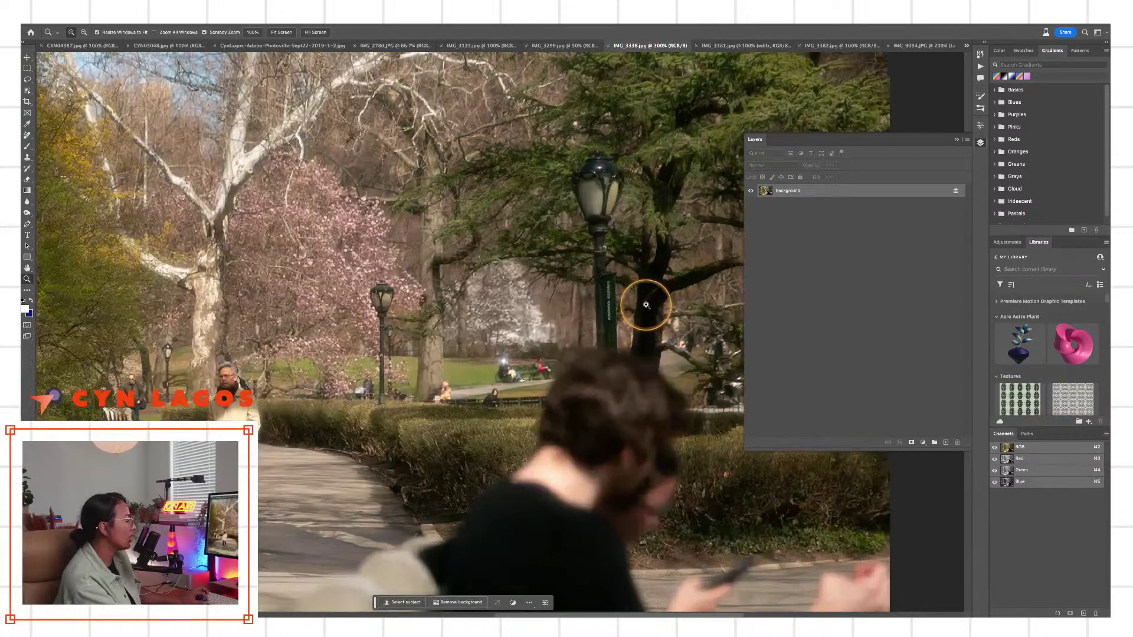
pyautogui.moveTo(647, 305); pyautogui.dragTo(519, 301)
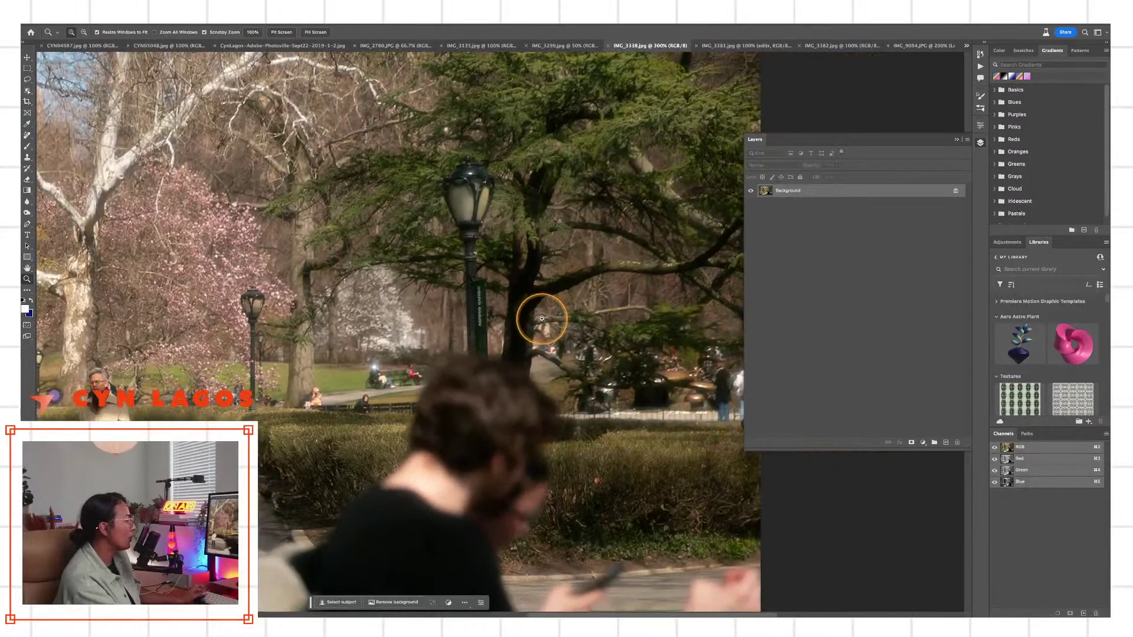
pyautogui.click(522, 266)
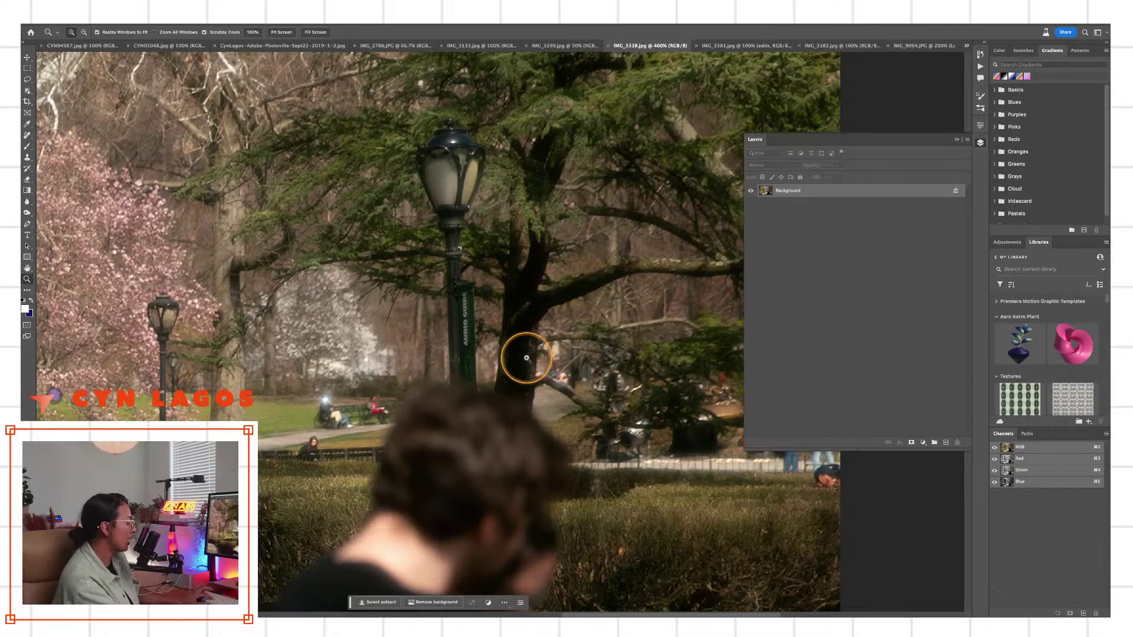
pyautogui.press('v')
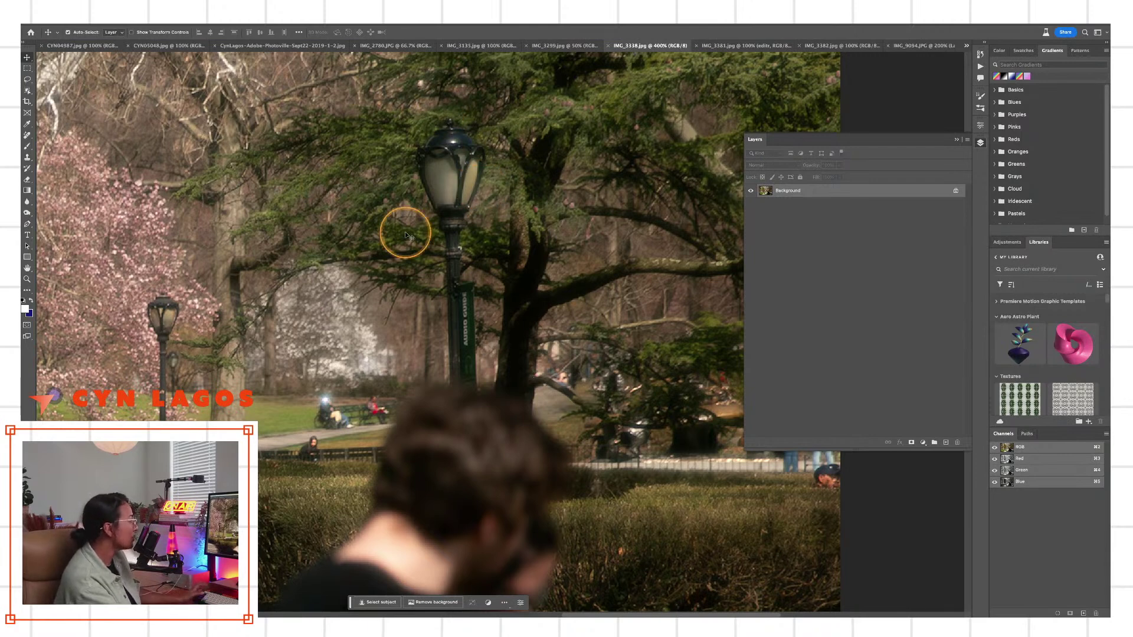
pyautogui.click(28, 135)
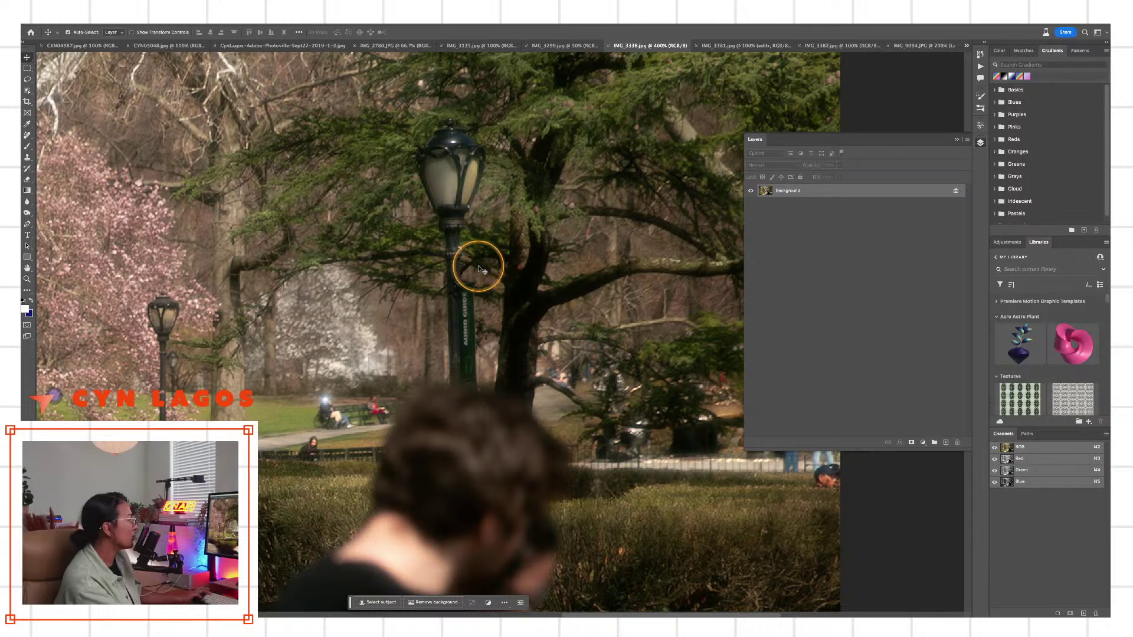
pyautogui.moveTo(743, 611)
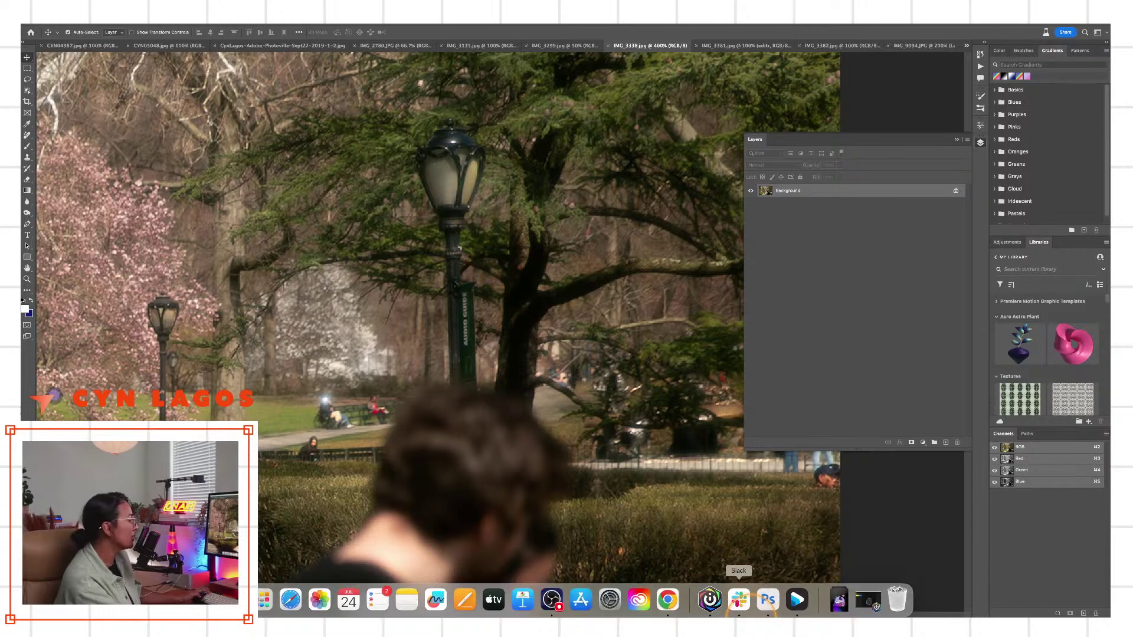
pyautogui.click(27, 134)
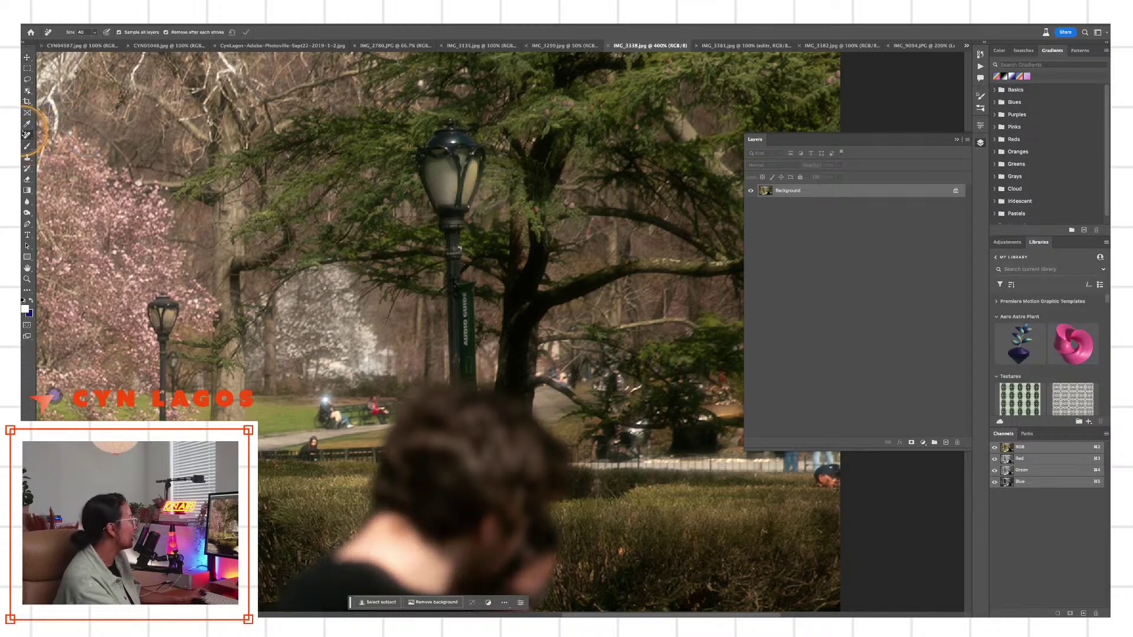
# Draw a loose freehand lasso selection around the large lamppost in front of the evergreen tree
pyautogui.click(28, 80)
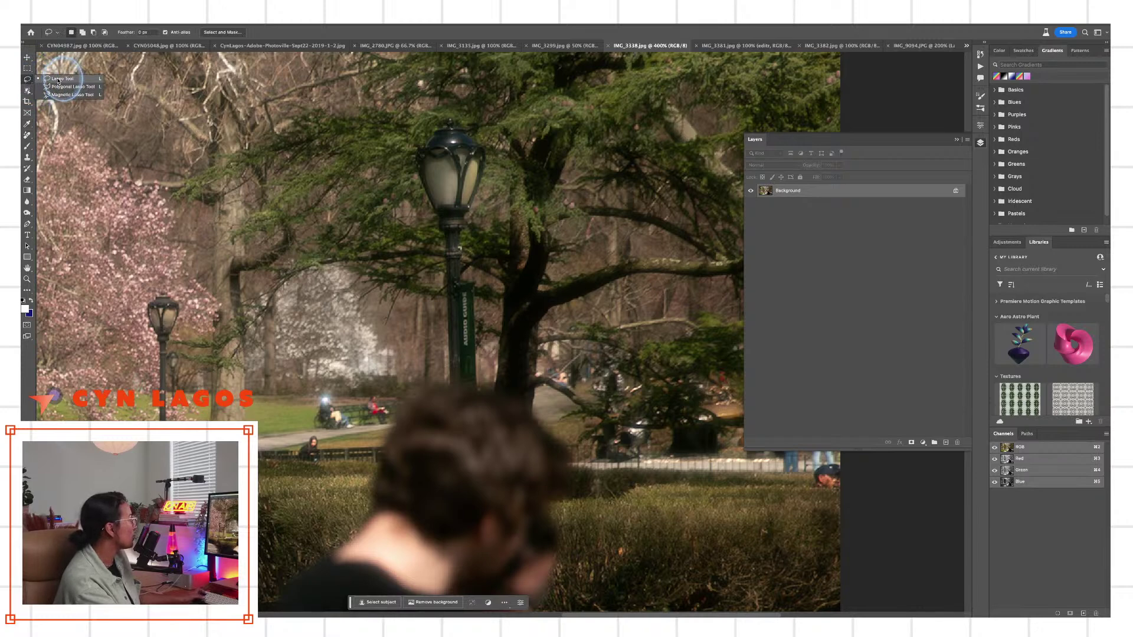
pyautogui.click(57, 80)
pyautogui.moveTo(481, 263)
pyautogui.mouseDown()
pyautogui.moveTo(499, 150)
pyautogui.moveTo(454, 110)
pyautogui.moveTo(422, 133)
pyautogui.moveTo(425, 268)
pyautogui.moveTo(440, 298)
pyautogui.moveTo(438, 373)
pyautogui.moveTo(486, 390)
pyautogui.moveTo(481, 262)
pyautogui.mouseUp()
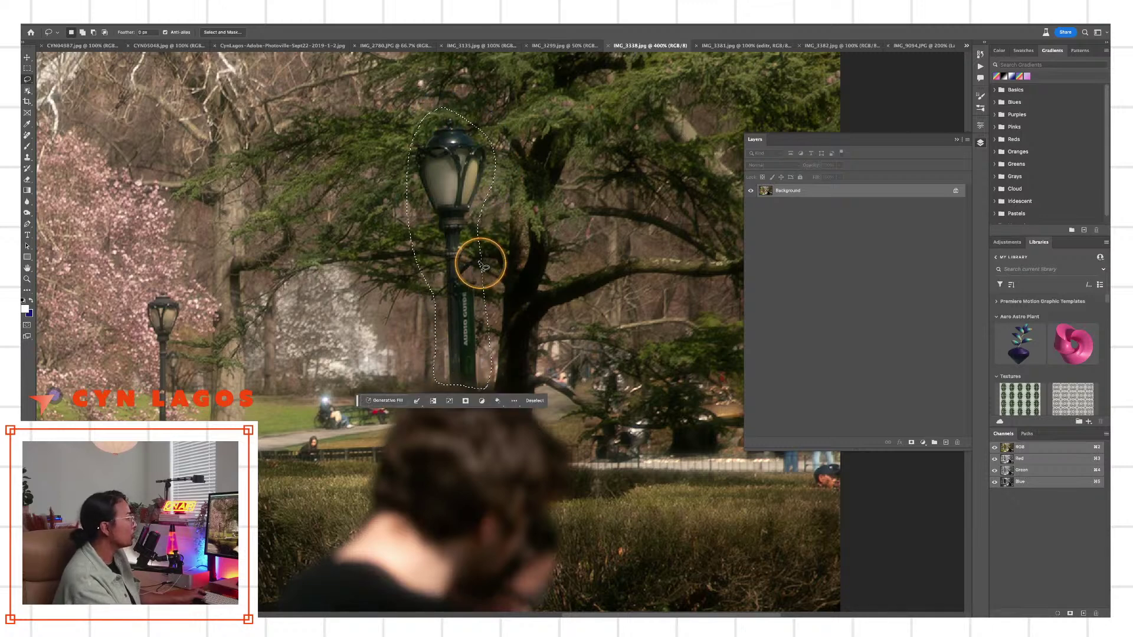
# Fill the selected lamppost with Content-Aware Fill, painting a custom sampling area over the surrounding tree foliage and outputting to a new layer
pyautogui.rightClick(465, 239)
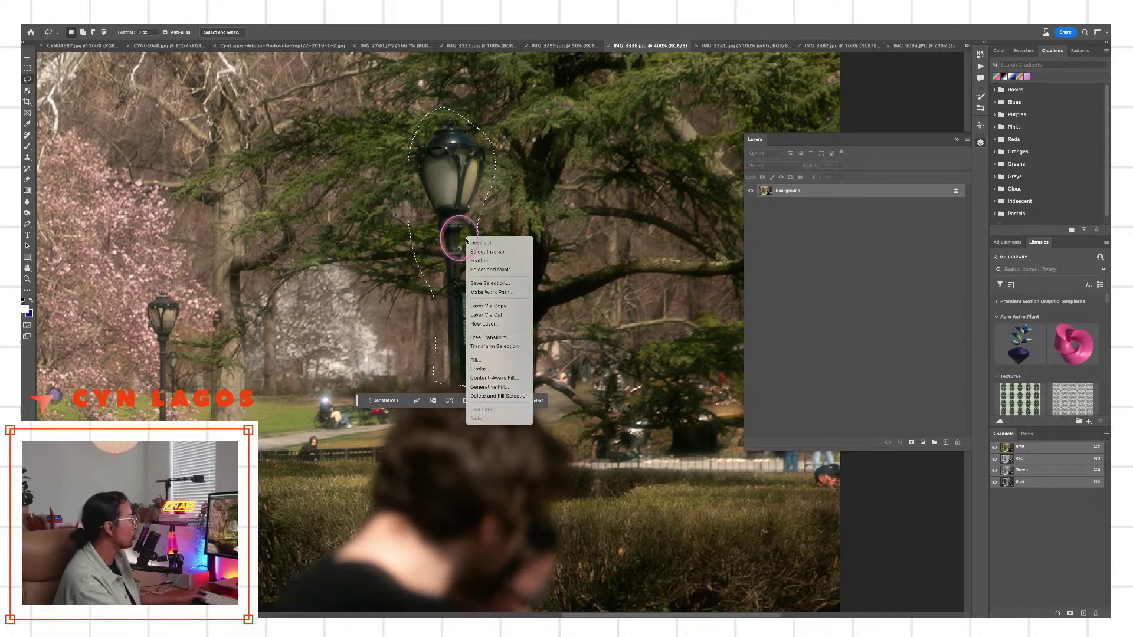
pyautogui.click(511, 379)
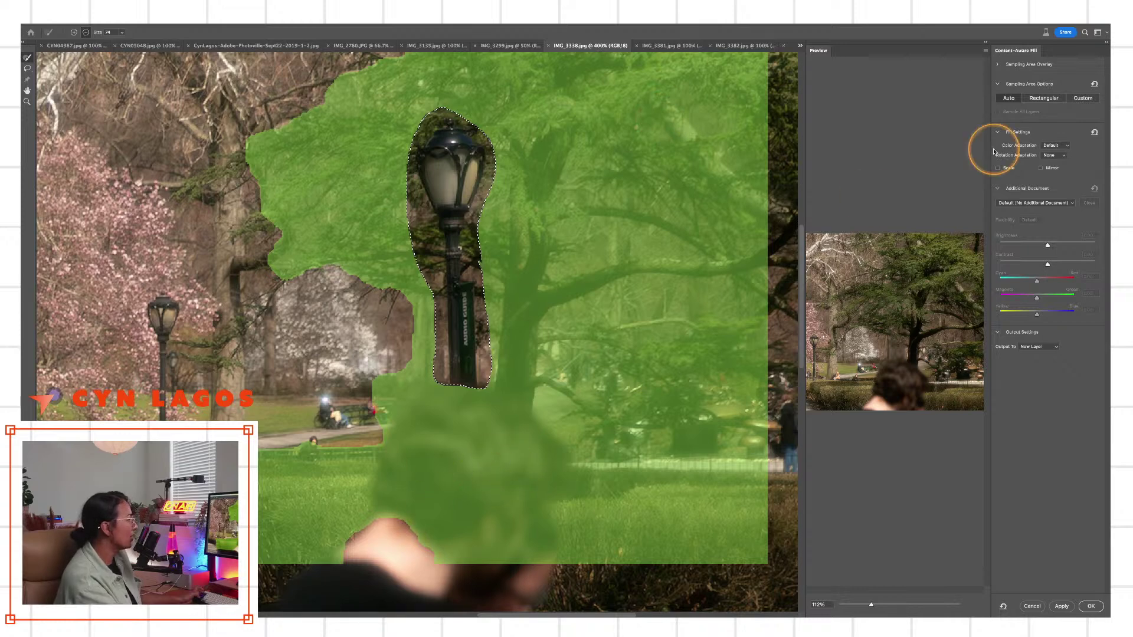
pyautogui.click(1080, 99)
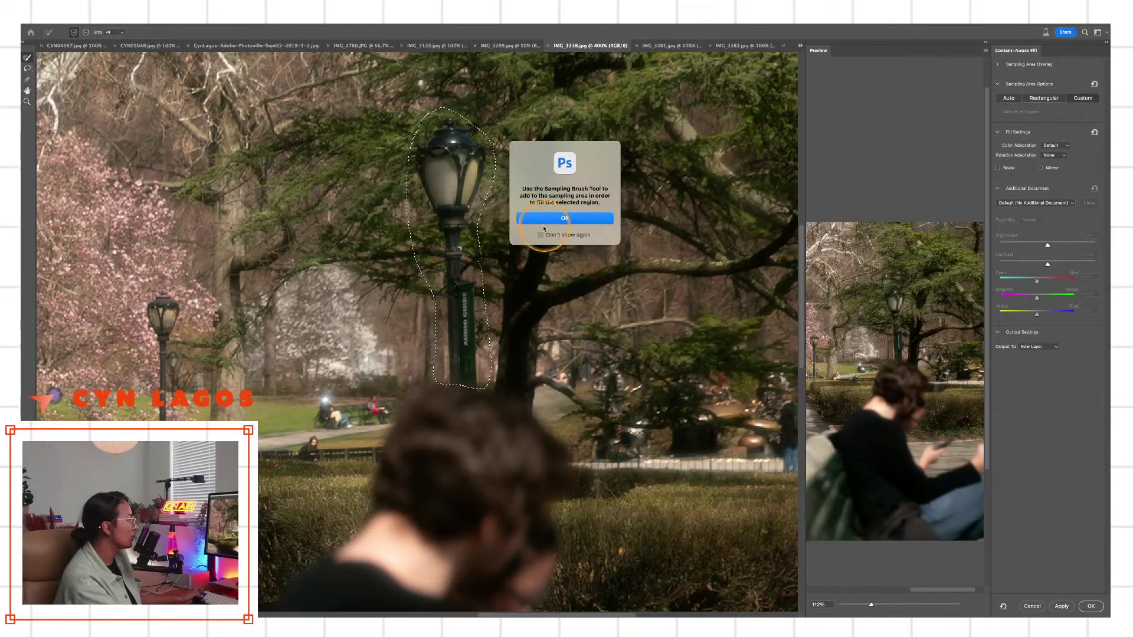
pyautogui.click(549, 222)
pyautogui.moveTo(528, 303)
pyautogui.mouseDown()
pyautogui.moveTo(527, 151)
pyautogui.moveTo(516, 205)
pyautogui.moveTo(487, 176)
pyautogui.moveTo(497, 205)
pyautogui.moveTo(512, 55)
pyautogui.moveTo(429, 73)
pyautogui.moveTo(391, 101)
pyautogui.moveTo(448, 84)
pyautogui.moveTo(381, 94)
pyautogui.moveTo(354, 321)
pyautogui.moveTo(407, 132)
pyautogui.moveTo(403, 258)
pyautogui.moveTo(367, 271)
pyautogui.moveTo(335, 82)
pyautogui.moveTo(331, 167)
pyautogui.moveTo(304, 69)
pyautogui.moveTo(515, 73)
pyautogui.moveTo(593, 151)
pyautogui.moveTo(558, 58)
pyautogui.moveTo(569, 233)
pyautogui.moveTo(602, 228)
pyautogui.mouseUp()
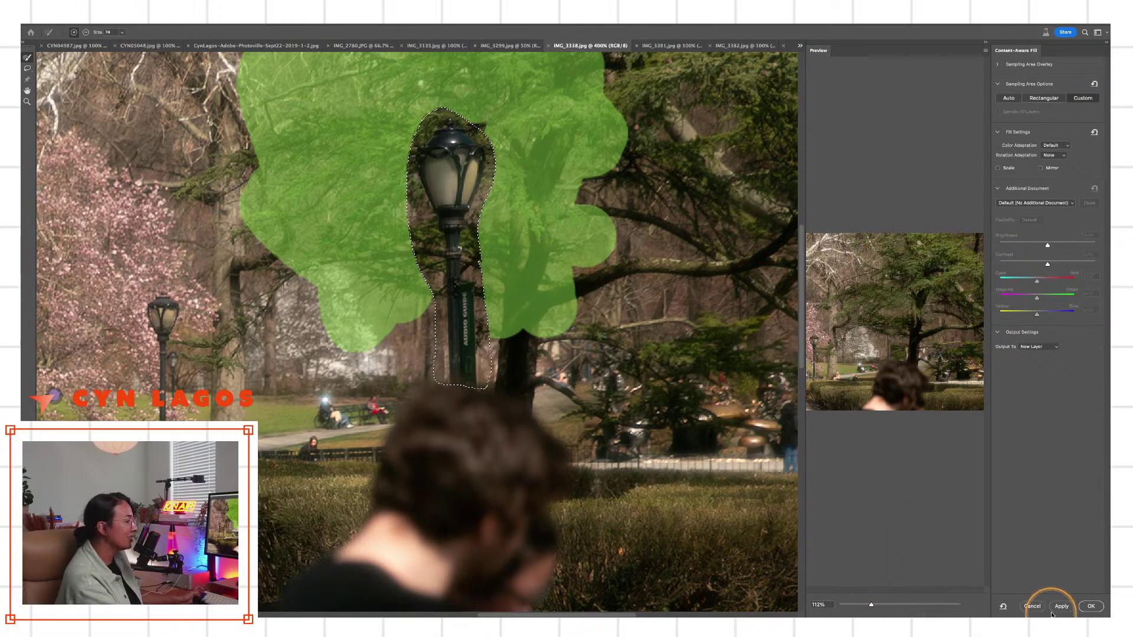
pyautogui.click(1091, 606)
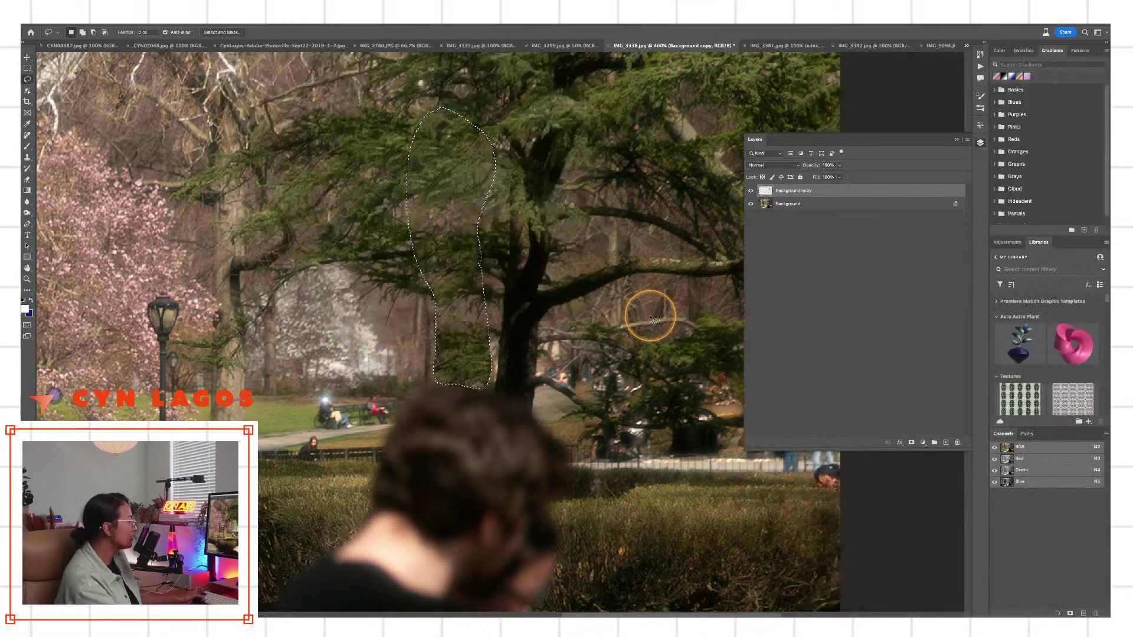
# Clear the selection and inspect the filled area beside the tree trunk up close and at 200%
pyautogui.press('super+d')
pyautogui.press('z')
pyautogui.keyDown('alt'); pyautogui.click(578, 303); pyautogui.keyUp('alt')
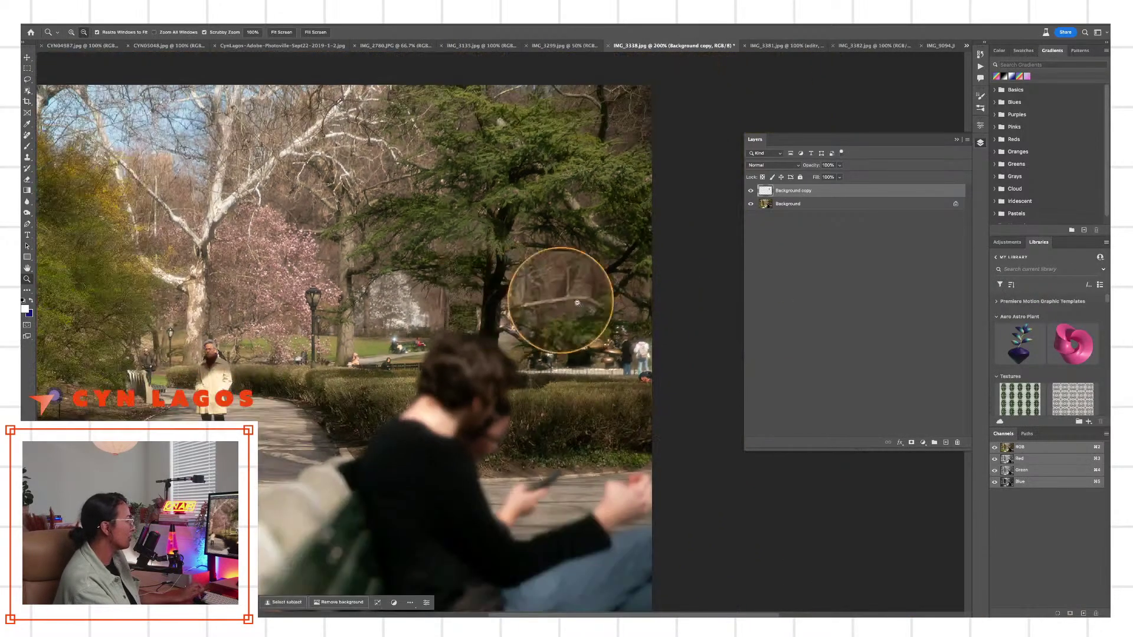
pyautogui.moveTo(473, 321); pyautogui.dragTo(482, 339)
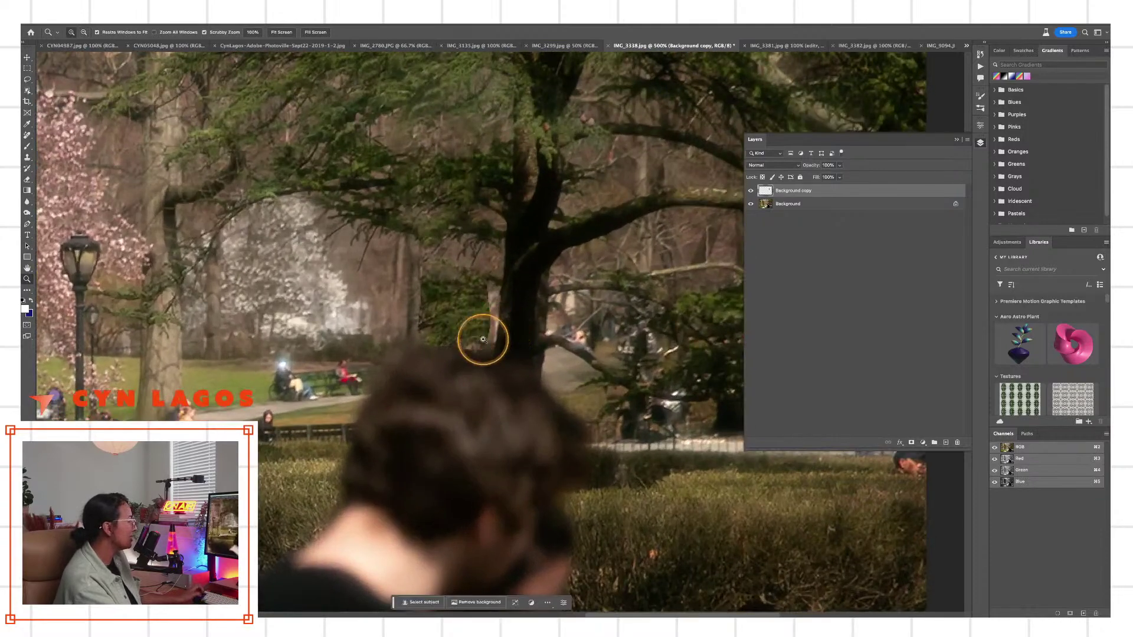
pyautogui.click(483, 339)
pyautogui.click(481, 335)
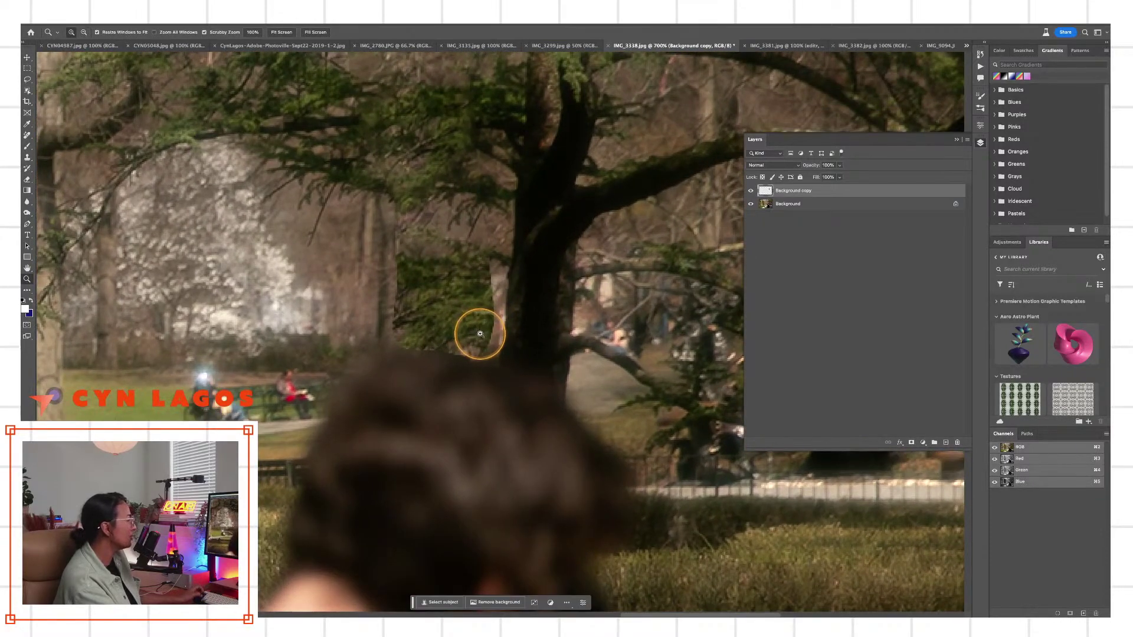
pyautogui.keyDown('alt'); pyautogui.click(480, 333); pyautogui.keyUp('alt')
pyautogui.keyDown('alt'); pyautogui.click(506, 337); pyautogui.keyUp('alt')
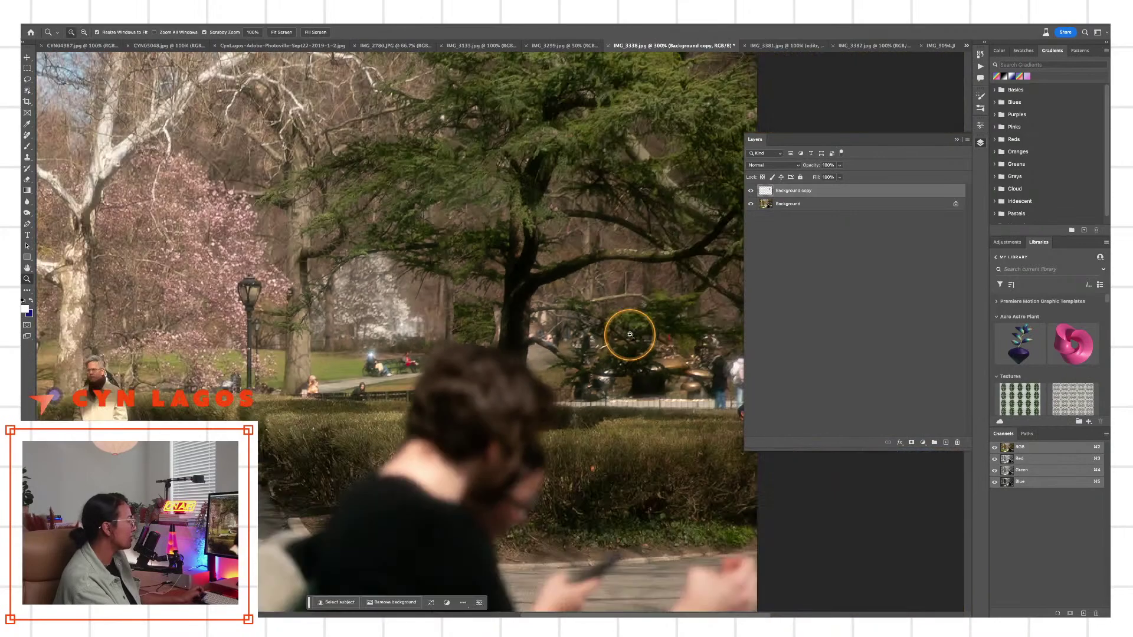
pyautogui.keyDown('alt'); pyautogui.click(619, 335); pyautogui.keyUp('alt')
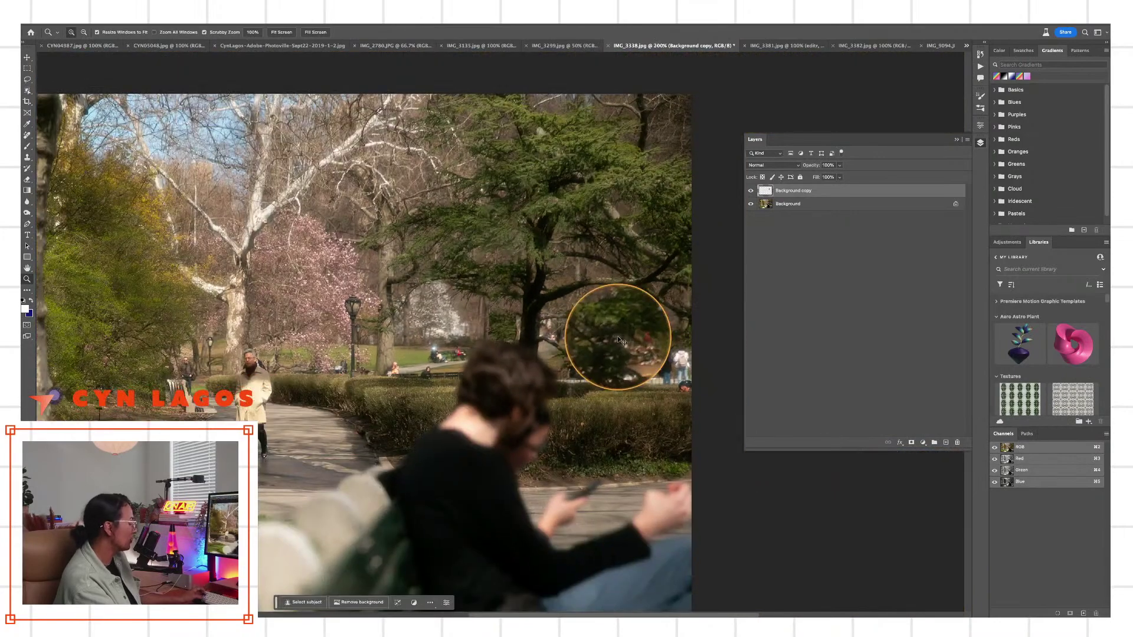
# Undo the Content-Aware Fill of the lamppost and clear the restored selection around it
pyautogui.press('super+z')
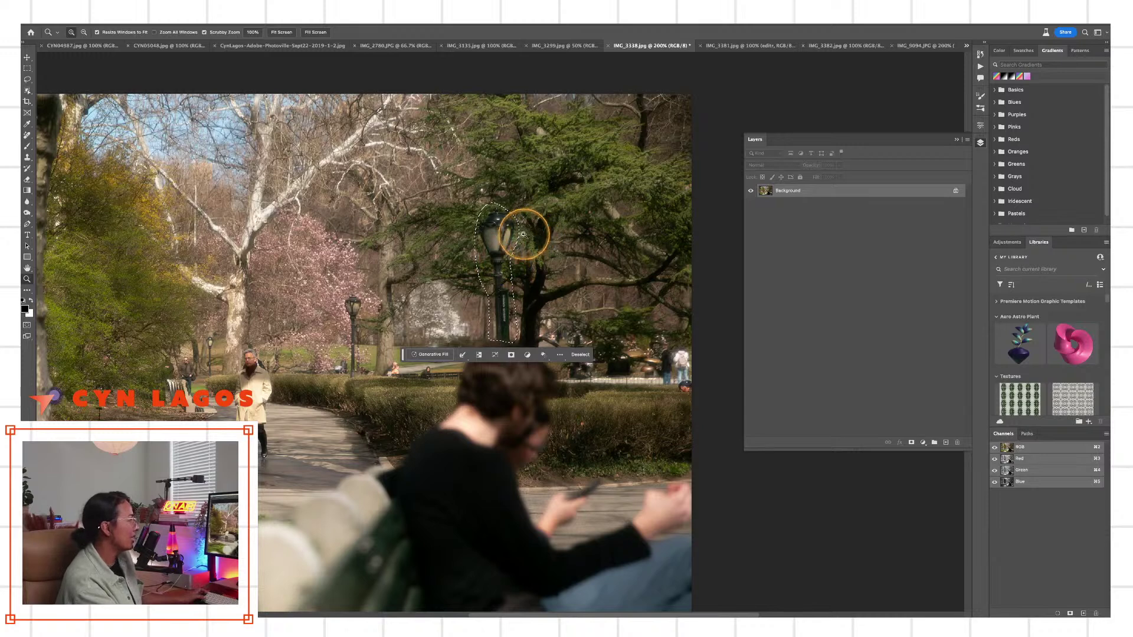
pyautogui.click(503, 235)
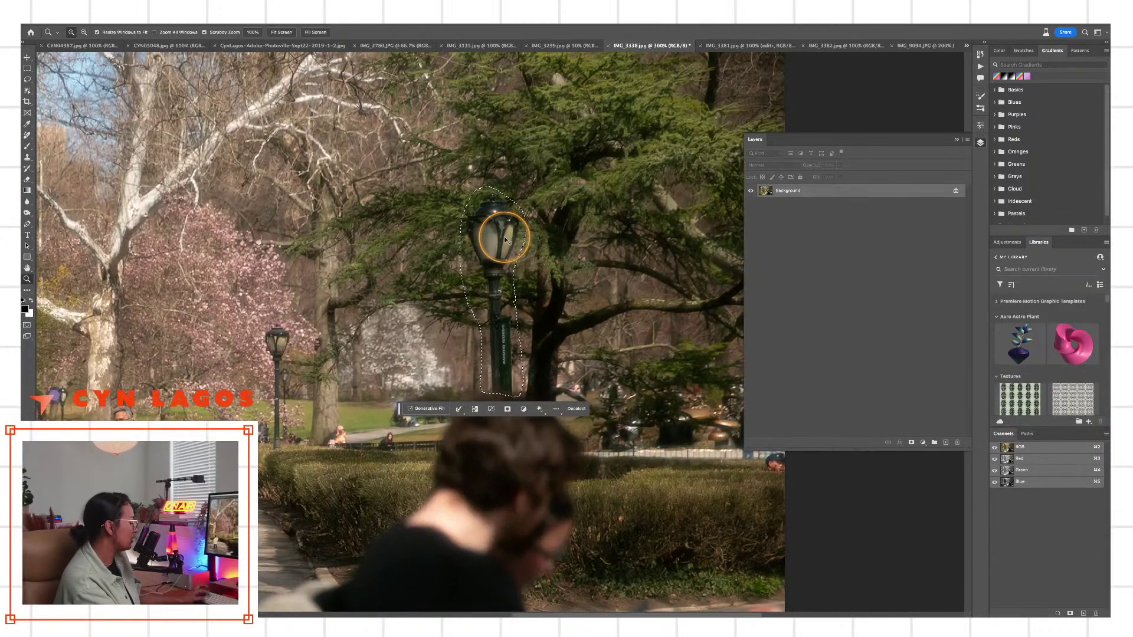
pyautogui.press('super+d')
# Remove the large lamppost by painting over it with the Remove tool directly on the Background layer
pyautogui.press('v')
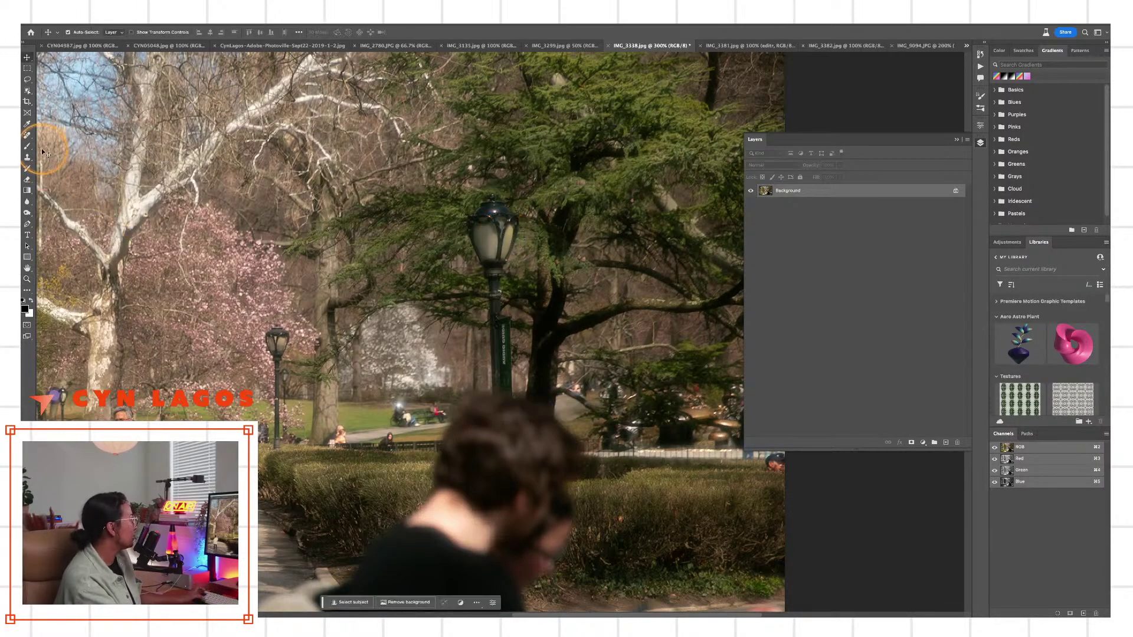
pyautogui.click(27, 135)
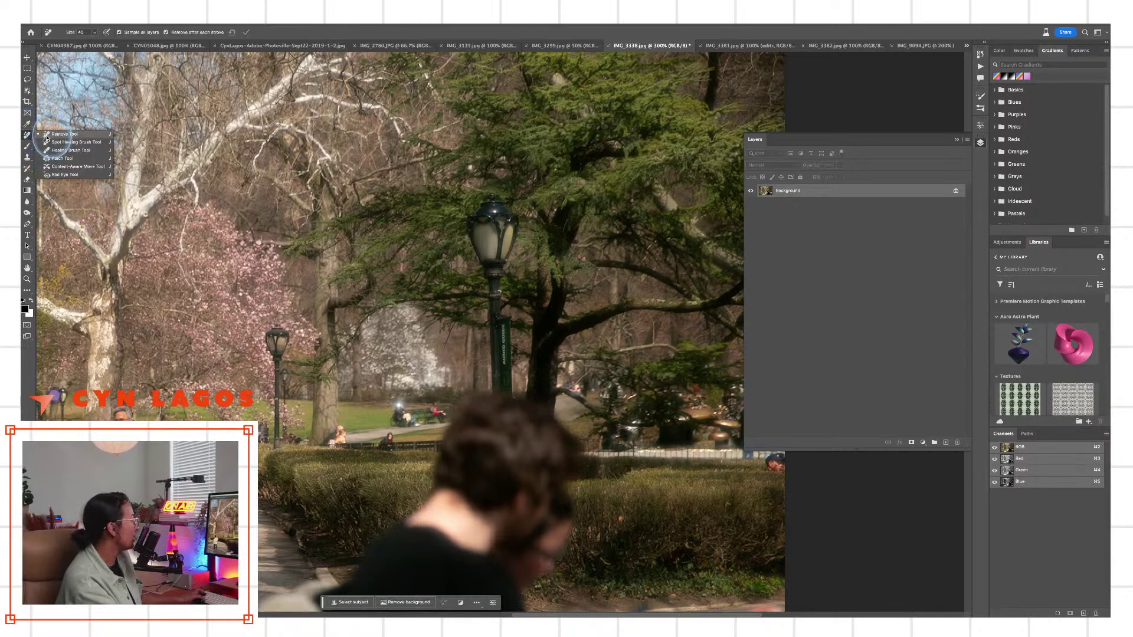
pyautogui.click(48, 136)
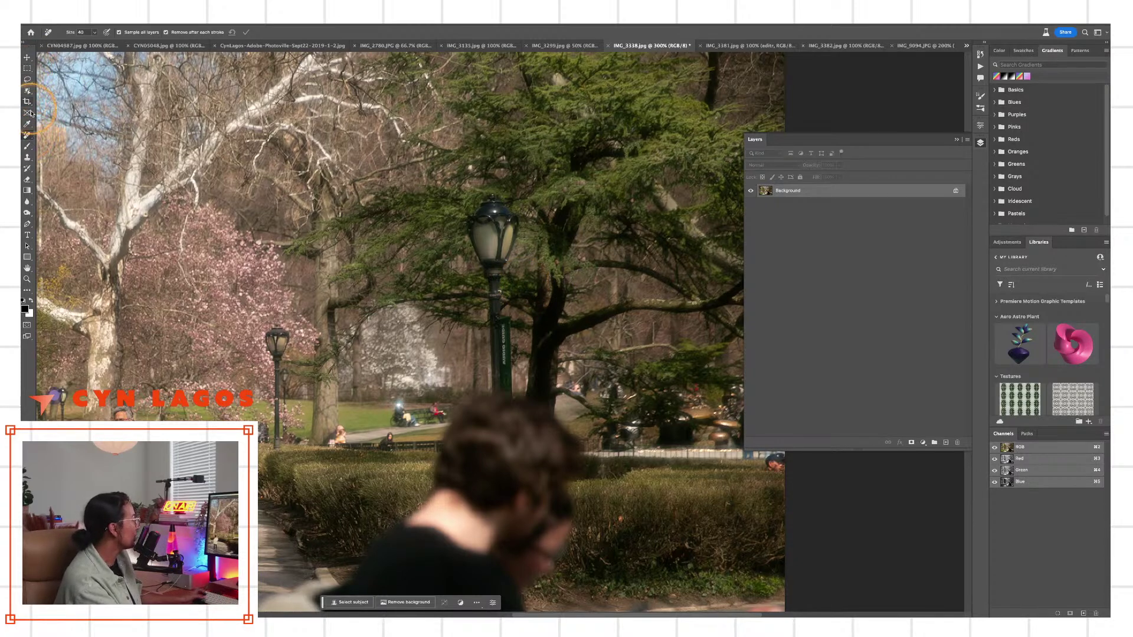
pyautogui.moveTo(506, 286)
pyautogui.mouseDown()
pyautogui.moveTo(473, 215)
pyautogui.moveTo(483, 199)
pyautogui.moveTo(499, 211)
pyautogui.moveTo(485, 236)
pyautogui.moveTo(506, 223)
pyautogui.moveTo(510, 257)
pyautogui.moveTo(492, 292)
pyautogui.moveTo(506, 367)
pyautogui.moveTo(498, 381)
pyautogui.moveTo(512, 386)
pyautogui.moveTo(511, 319)
pyautogui.mouseUp()
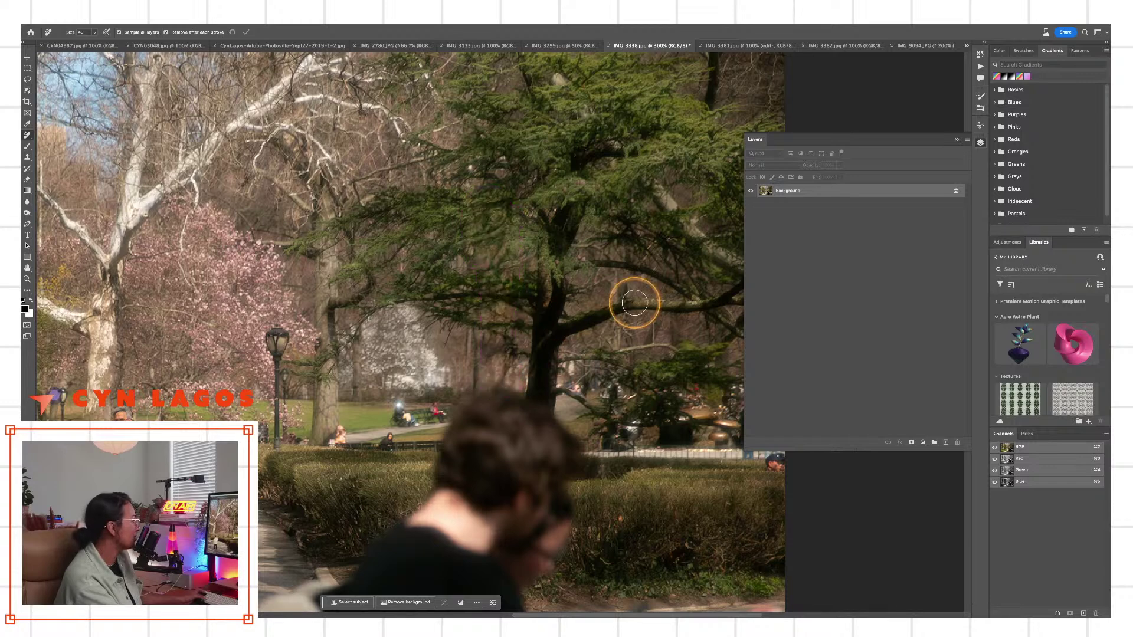
# Compare the whole photo at 100% with and without the lamppost removal, leaving the removal applied
pyautogui.press('z')
pyautogui.moveTo(614, 309); pyautogui.dragTo(530, 257)
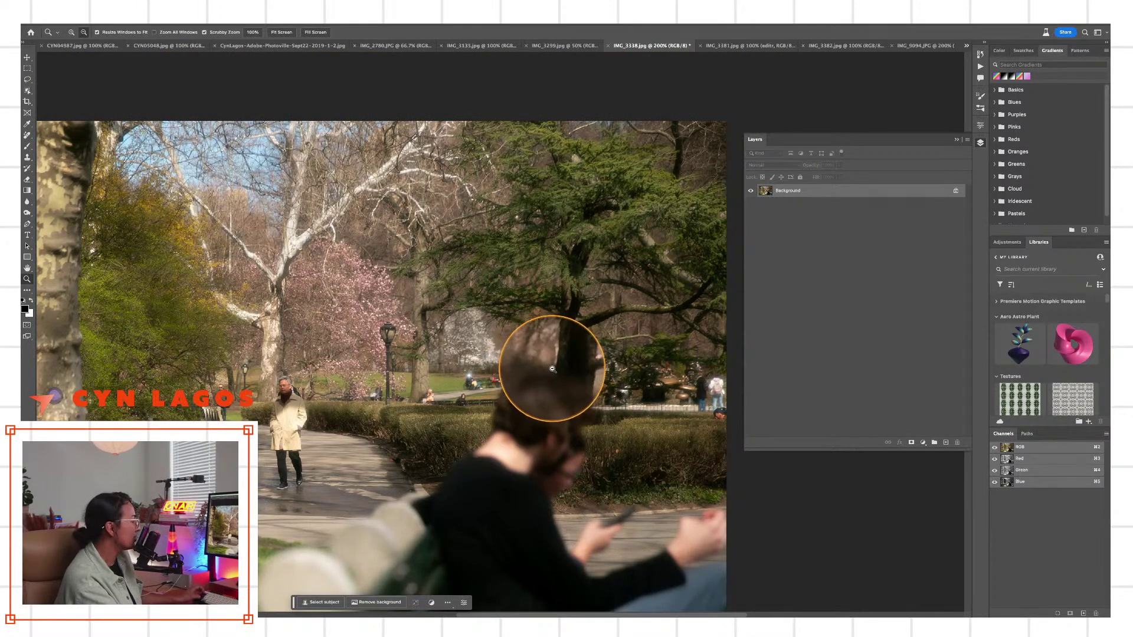
pyautogui.keyDown('alt'); pyautogui.click(599, 363); pyautogui.keyUp('alt')
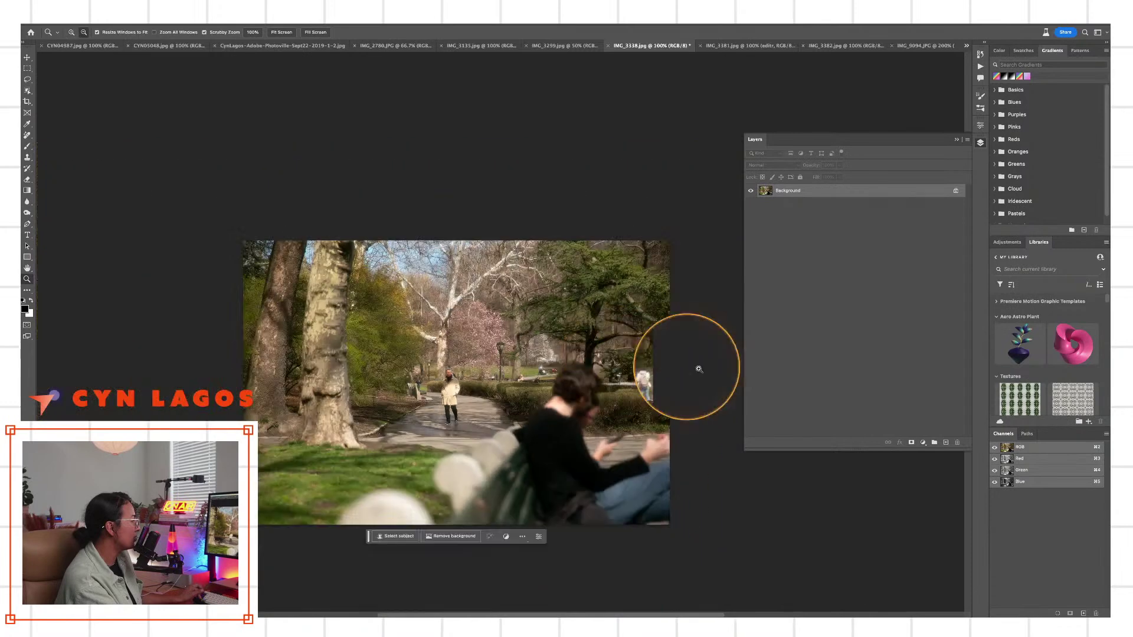
pyautogui.hscroll(-2, 567, 455)
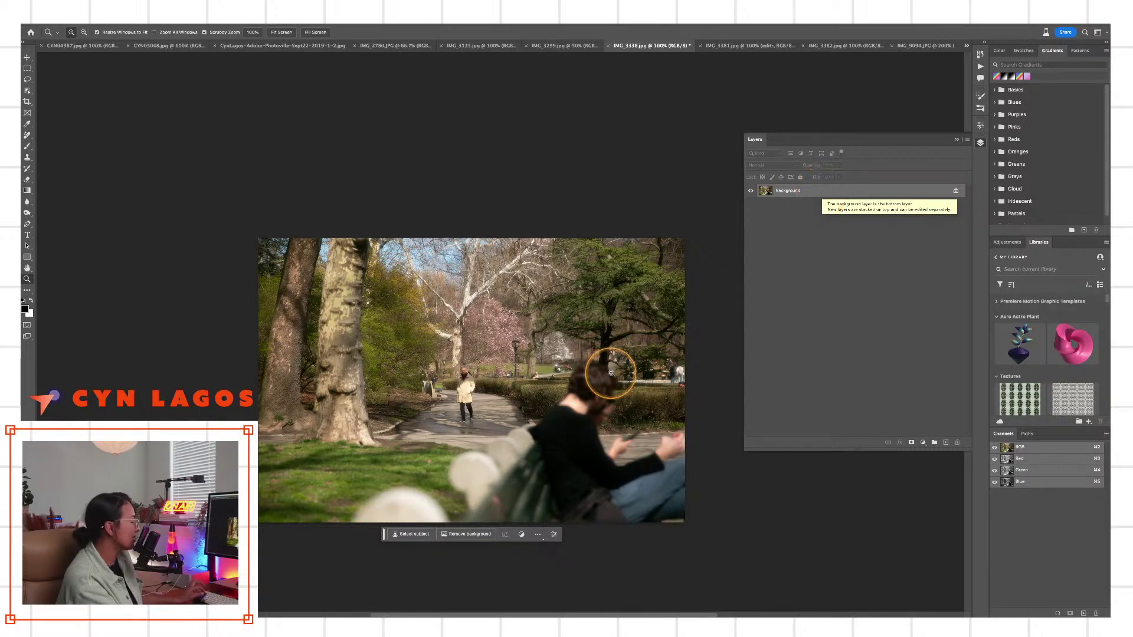
pyautogui.click(612, 352)
pyautogui.moveTo(615, 354); pyautogui.dragTo(589, 323)
pyautogui.keyDown('alt'); pyautogui.click(586, 342); pyautogui.keyUp('alt')
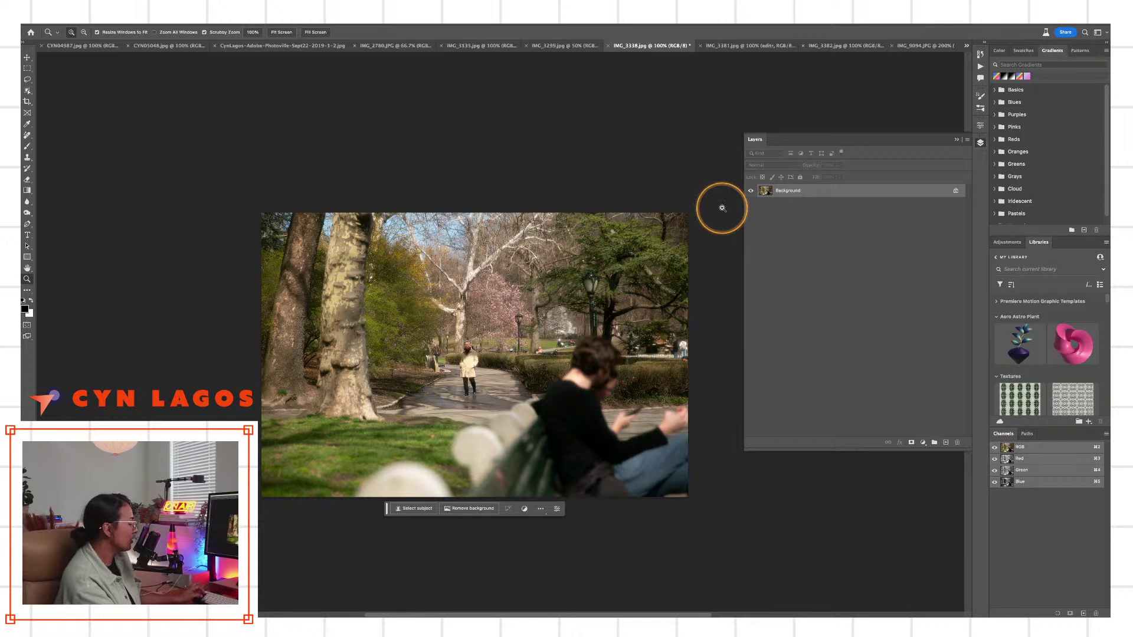
pyautogui.press('super+d')
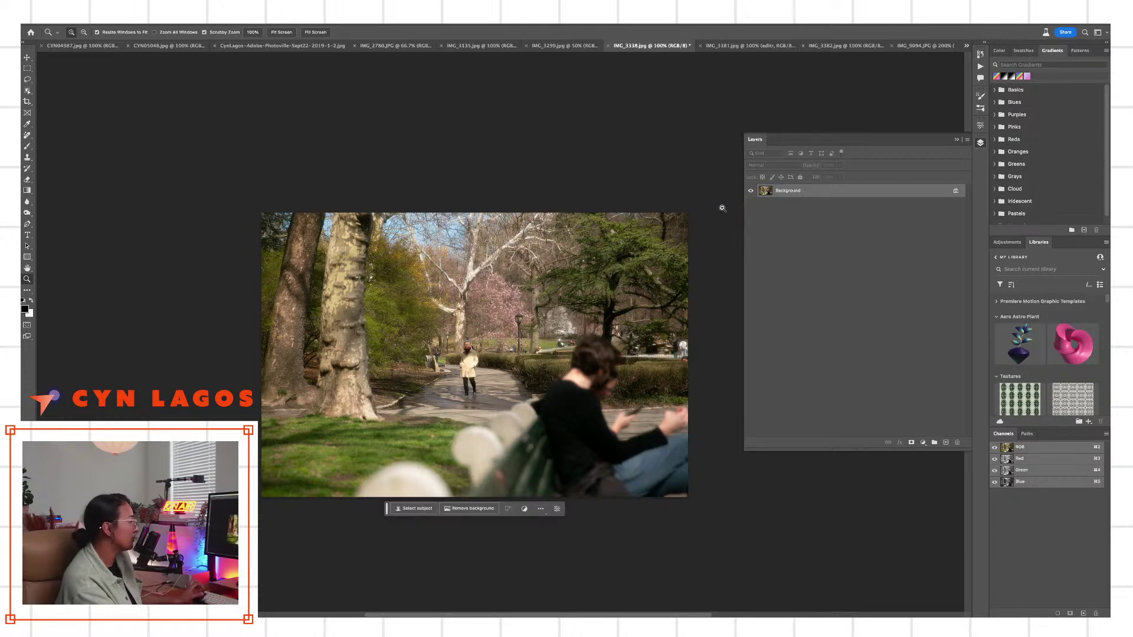
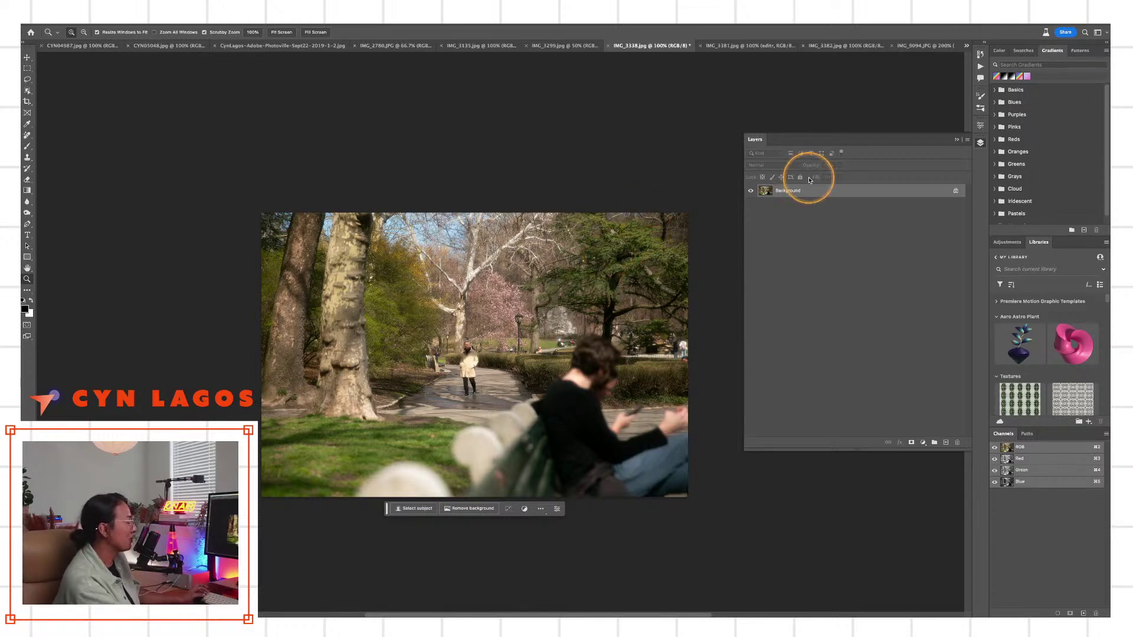
# Close IMG_3338.jpg without saving the changes
pyautogui.press('v')
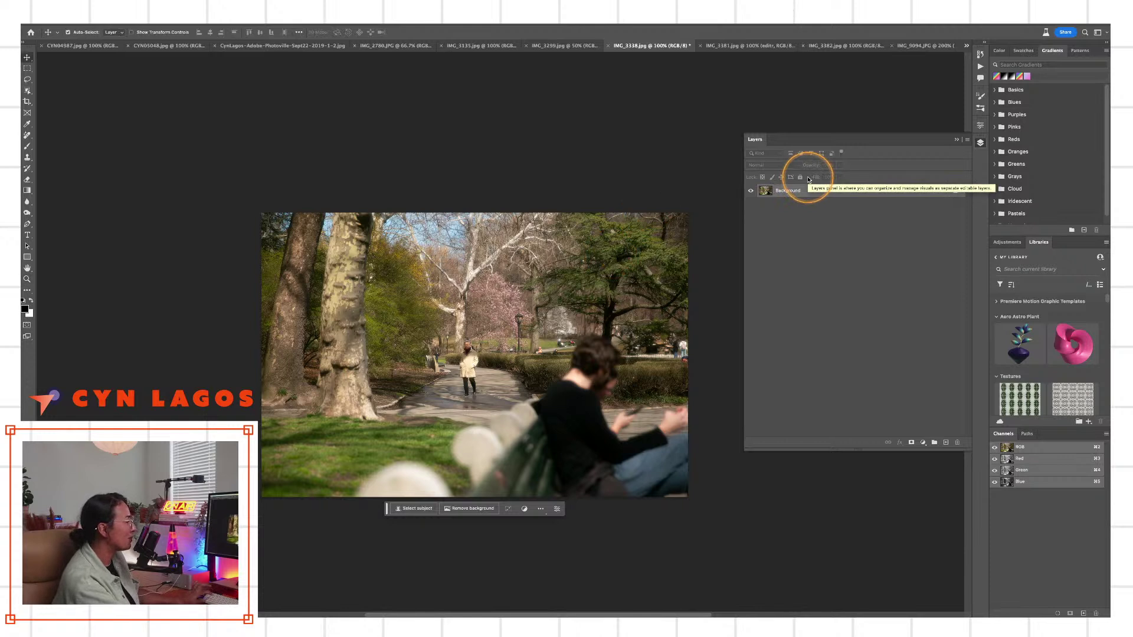
pyautogui.click(829, 190)
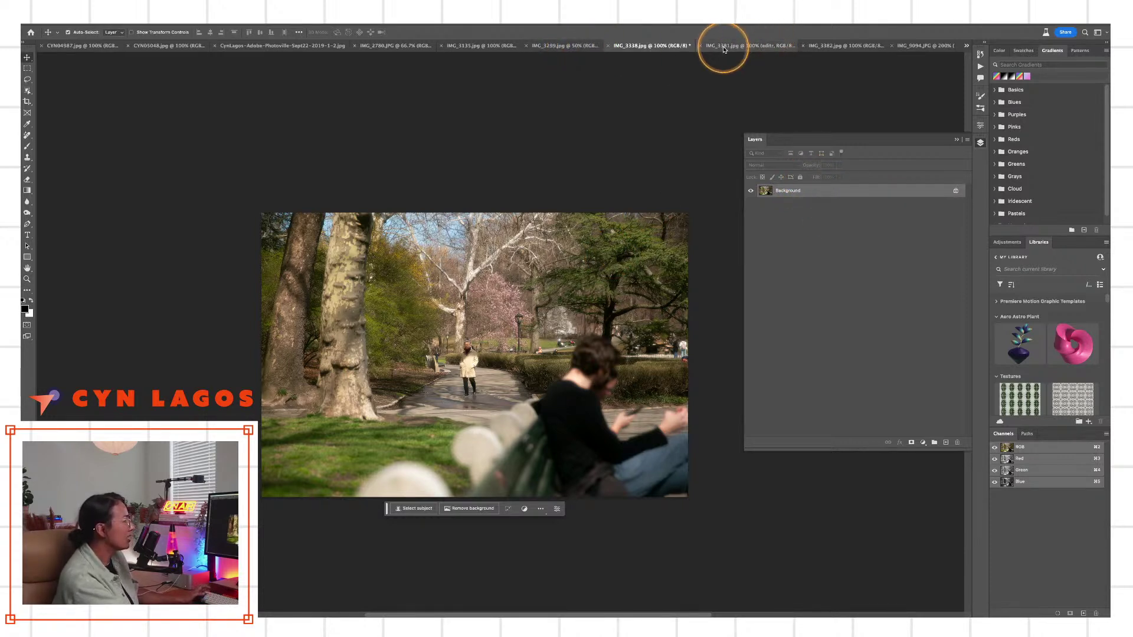
pyautogui.click(608, 45)
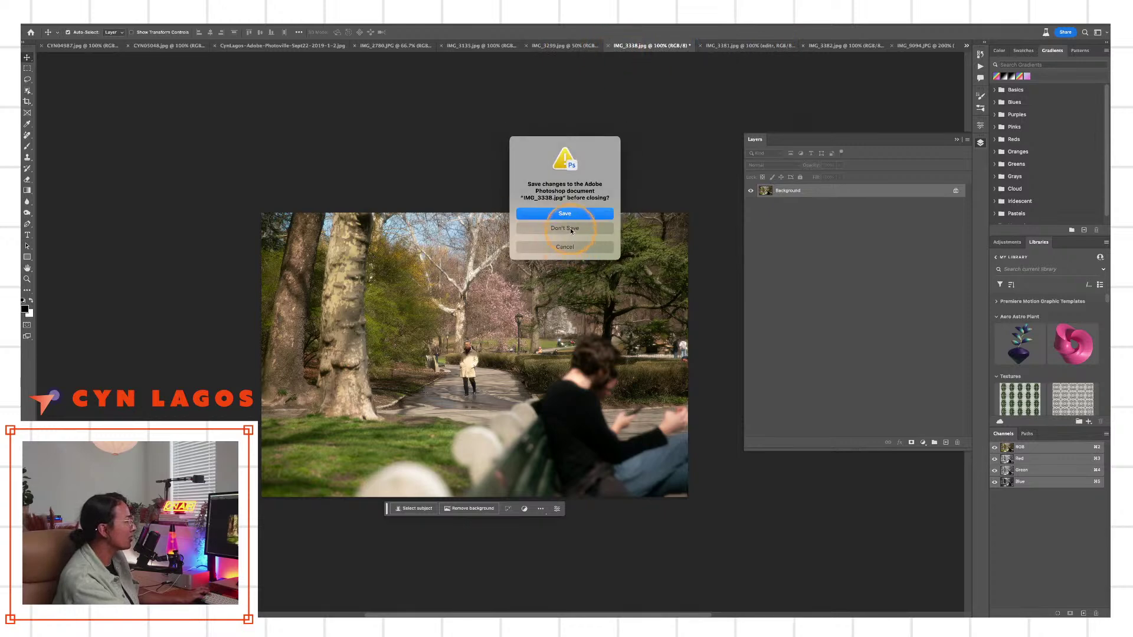
pyautogui.click(571, 231)
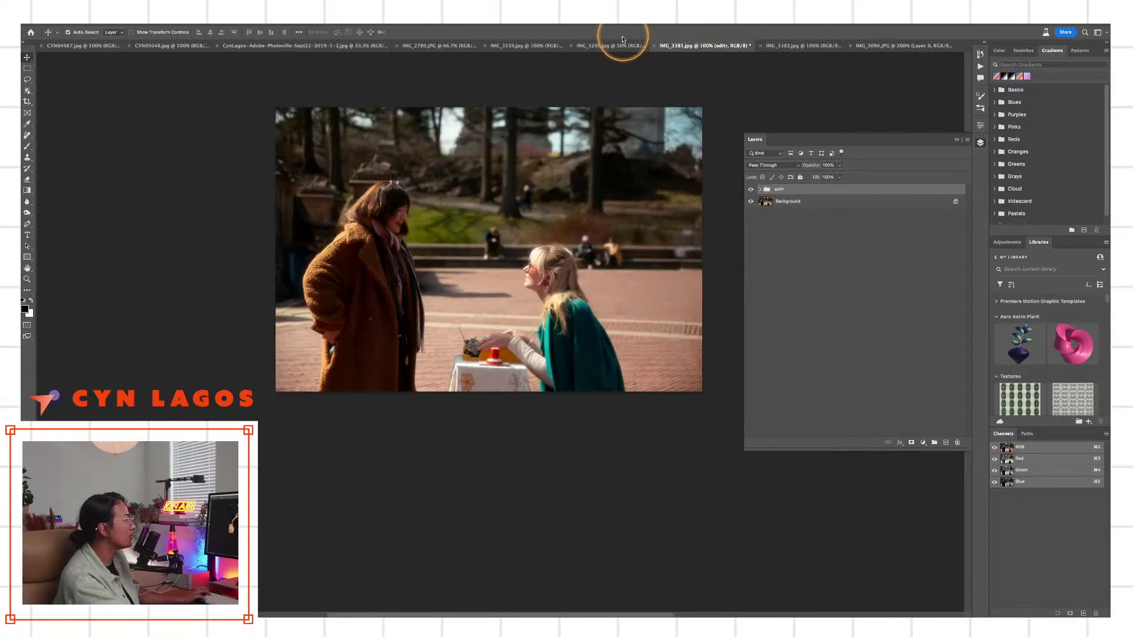
# Switch to IMG_3299.jpg at 66.7% and add a new empty layer above the Background
pyautogui.click(617, 46)
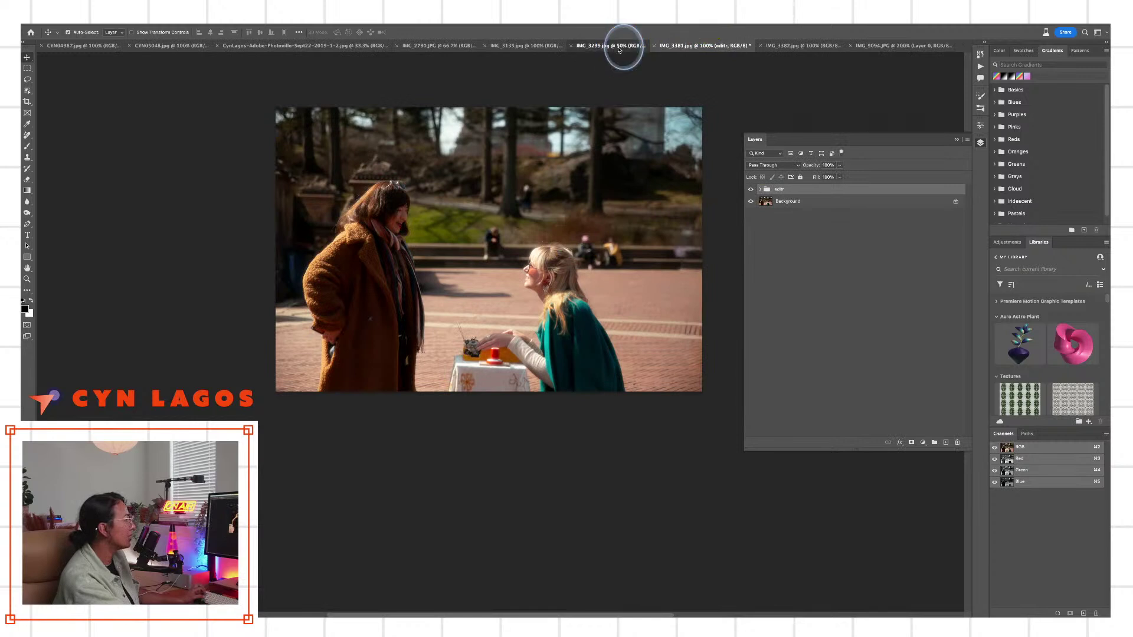
pyautogui.press('z')
pyautogui.click(617, 339)
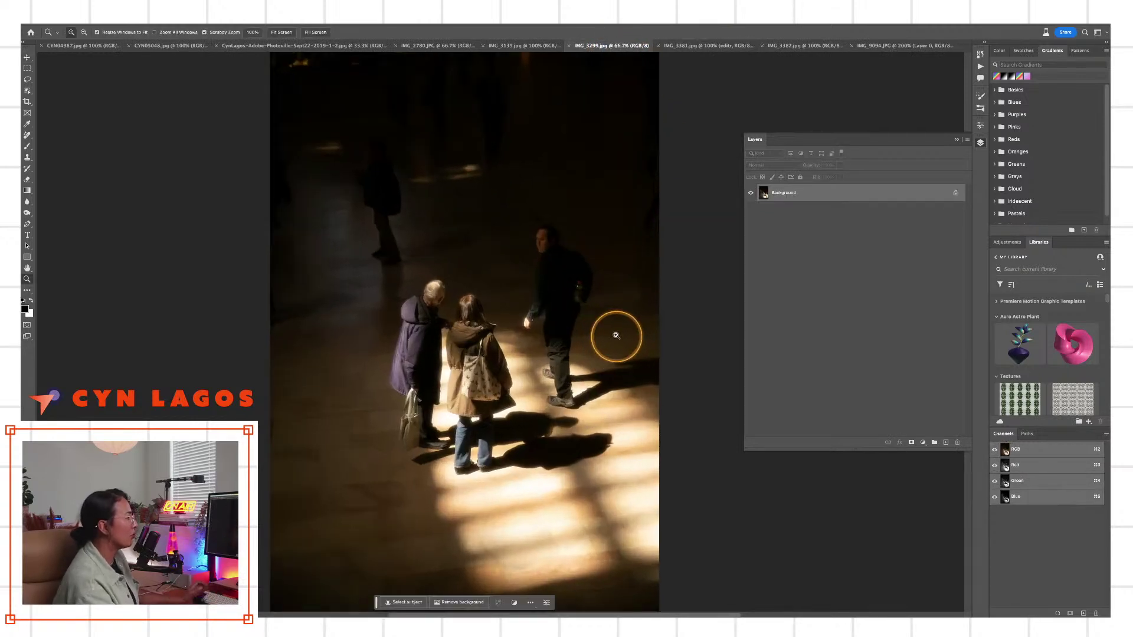
pyautogui.click(946, 443)
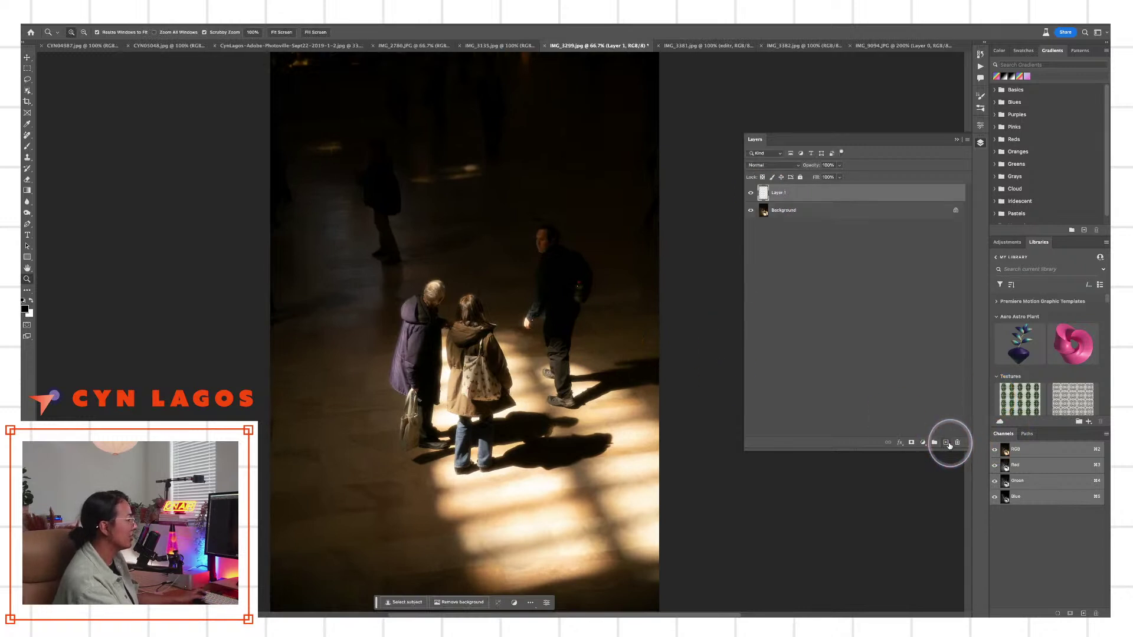
# Remove the man walking beside the two women by painting over him with the Remove tool at brush size 175
pyautogui.click(26, 137)
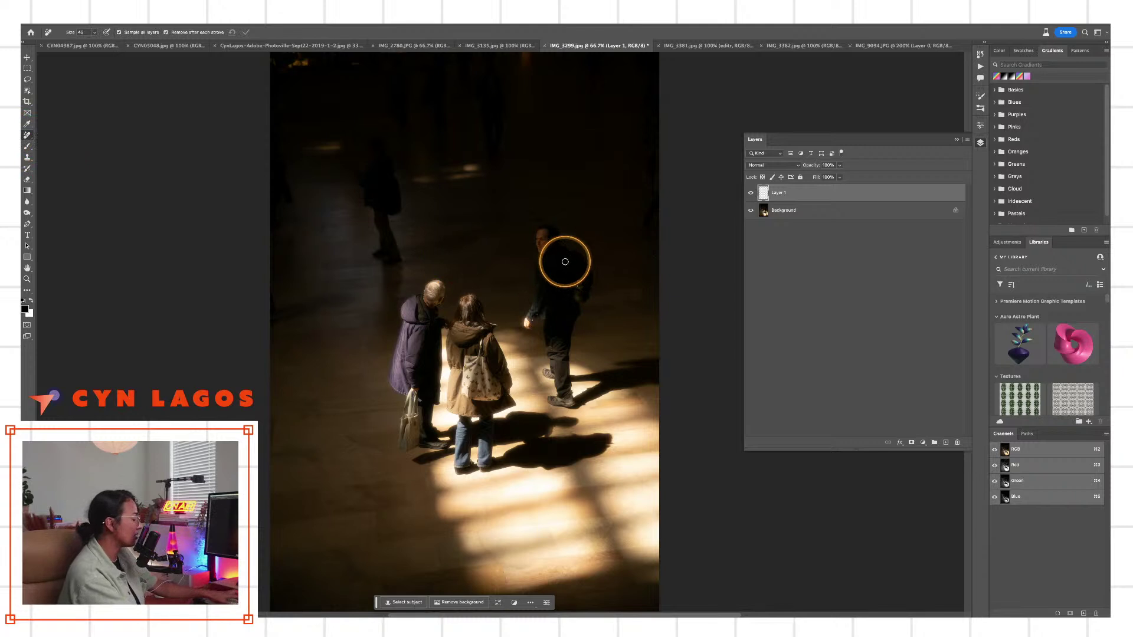
pyautogui.press(']')
pyautogui.press(']')
pyautogui.press(']')
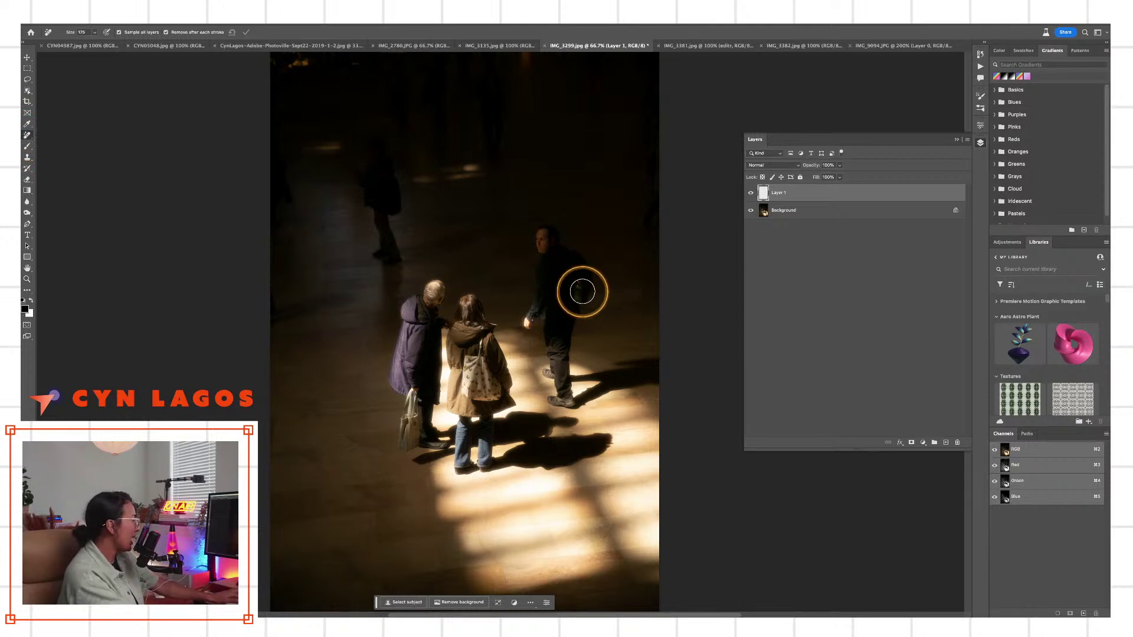
pyautogui.moveTo(583, 291)
pyautogui.mouseDown()
pyautogui.moveTo(578, 265)
pyautogui.moveTo(550, 253)
pyautogui.moveTo(538, 230)
pyautogui.moveTo(529, 236)
pyautogui.moveTo(545, 286)
pyautogui.moveTo(532, 323)
pyautogui.moveTo(556, 274)
pyautogui.moveTo(543, 326)
pyautogui.moveTo(572, 309)
pyautogui.moveTo(546, 346)
pyautogui.moveTo(559, 400)
pyautogui.moveTo(568, 312)
pyautogui.mouseUp()
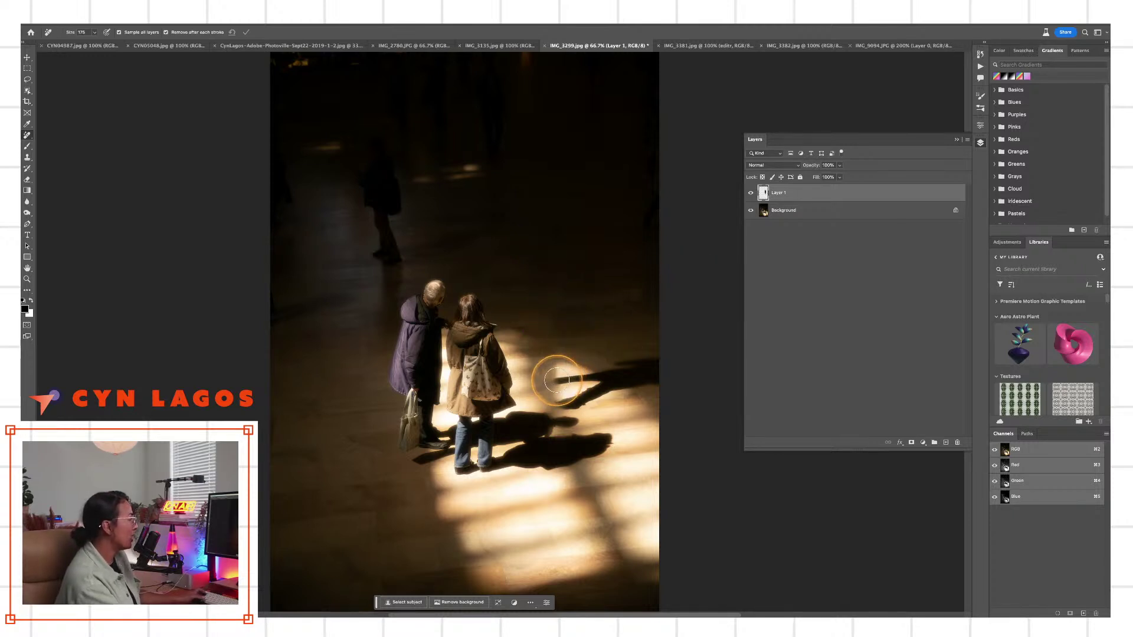
# Remove the man's leftover shadow on the floor and tidy the sunlit patch with the Remove tool at brush size 90
pyautogui.press('z')
pyautogui.click(594, 383)
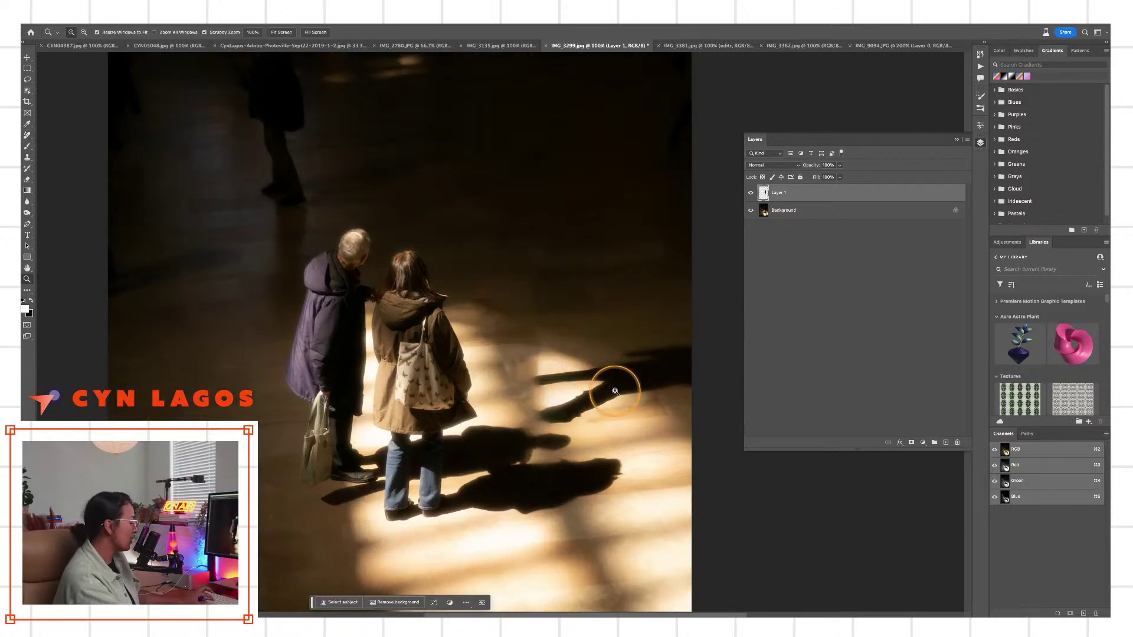
pyautogui.click(27, 135)
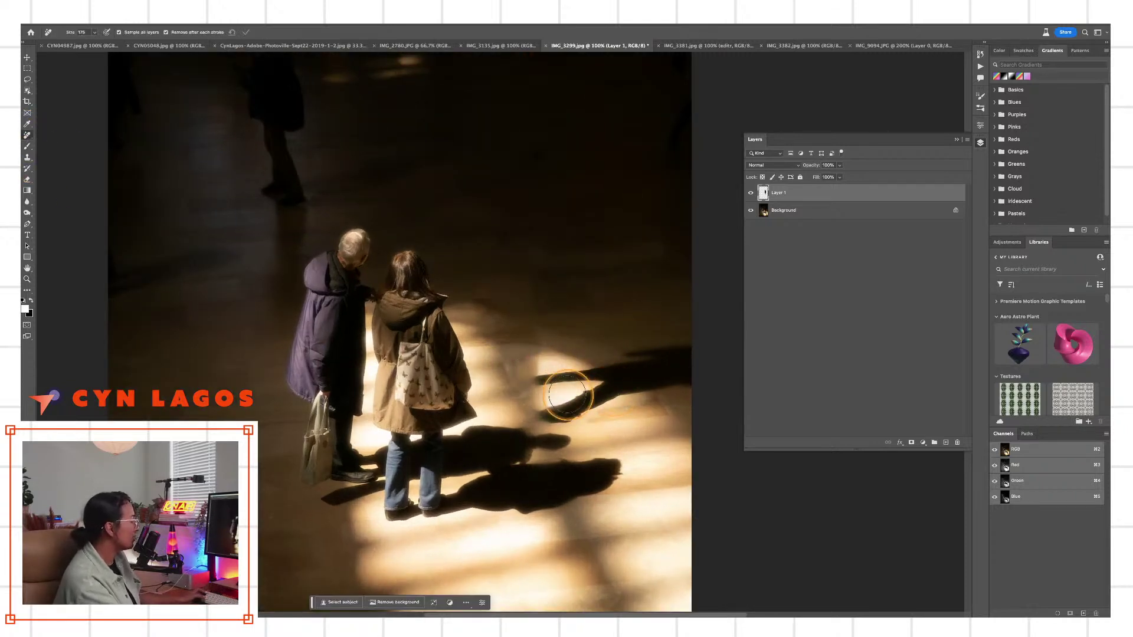
pyautogui.press('[')
pyautogui.press('[')
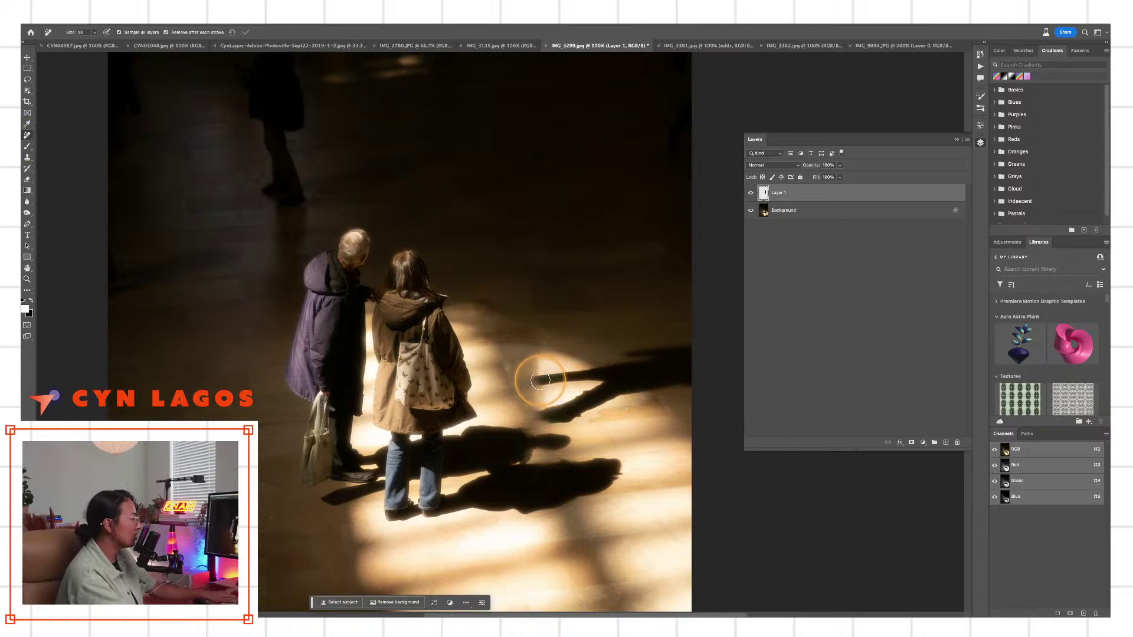
pyautogui.moveTo(540, 381)
pyautogui.mouseDown()
pyautogui.moveTo(630, 369)
pyautogui.moveTo(673, 346)
pyautogui.moveTo(690, 360)
pyautogui.moveTo(678, 361)
pyautogui.moveTo(710, 362)
pyautogui.moveTo(627, 371)
pyautogui.moveTo(559, 409)
pyautogui.moveTo(622, 382)
pyautogui.moveTo(707, 378)
pyautogui.mouseUp()
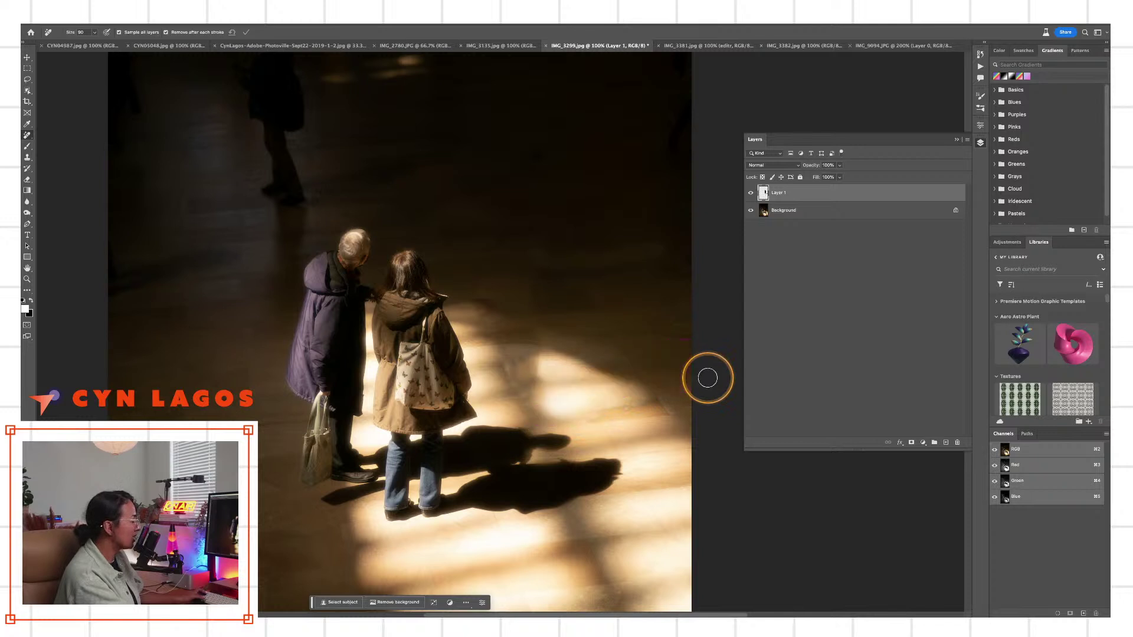
pyautogui.moveTo(597, 406)
pyautogui.mouseDown()
pyautogui.moveTo(660, 404)
pyautogui.moveTo(653, 417)
pyautogui.moveTo(596, 410)
pyautogui.mouseUp()
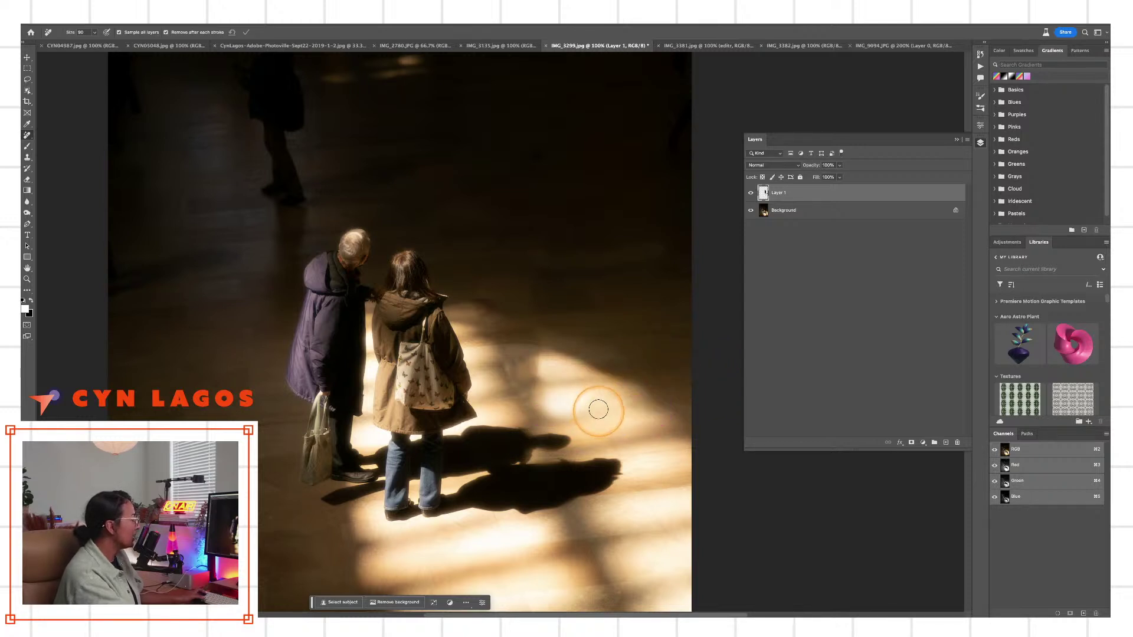
# Compare the photo with and without the man's removal by toggling Layer 1, leaving the layer visible
pyautogui.moveTo(493, 321); pyautogui.dragTo(526, 329)
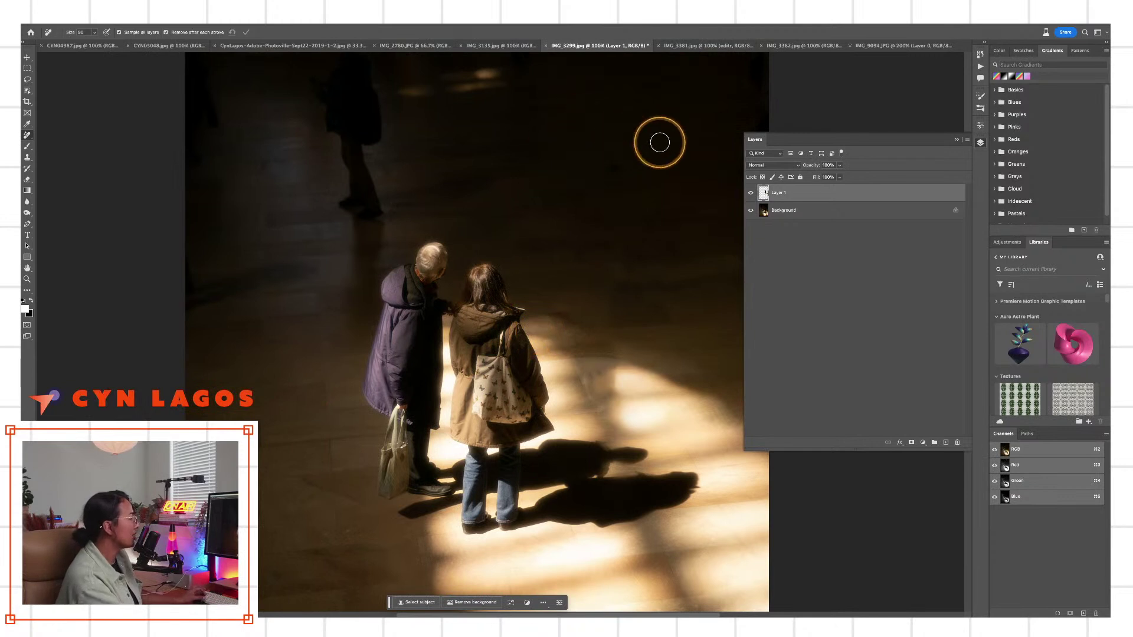
pyautogui.click(750, 192)
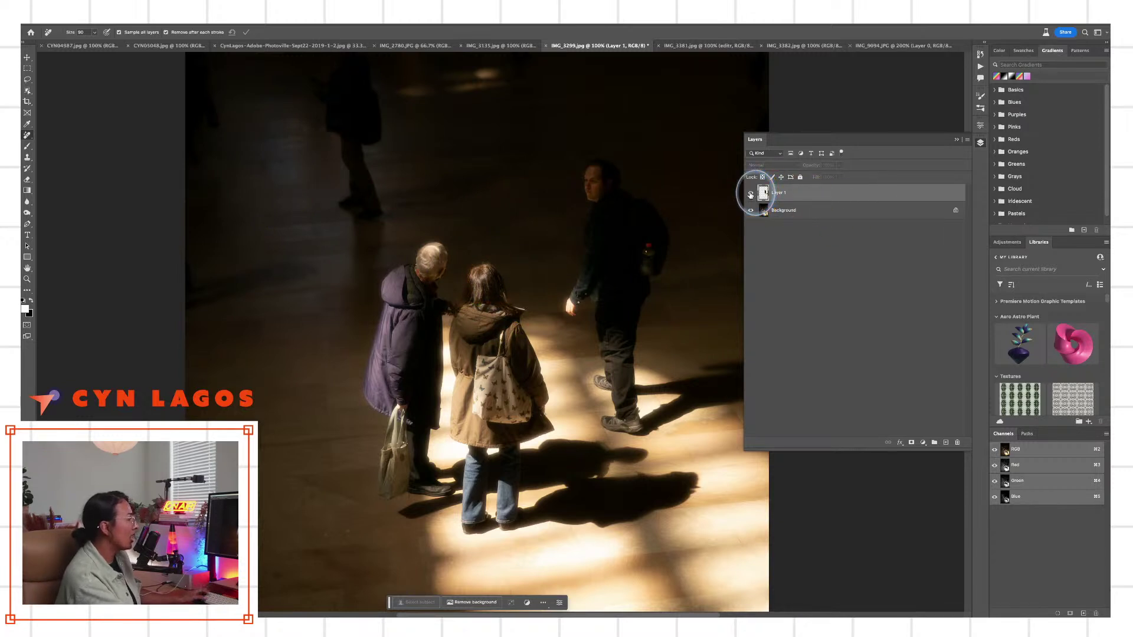
pyautogui.click(750, 195)
pyautogui.click(750, 195)
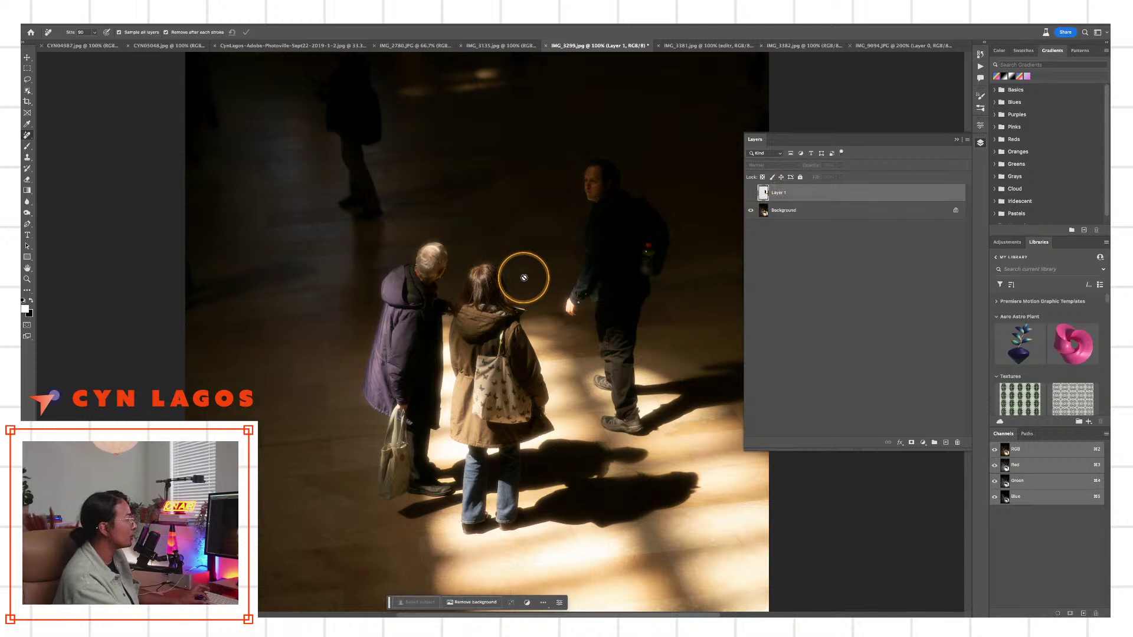
pyautogui.moveTo(692, 271); pyautogui.dragTo(605, 235)
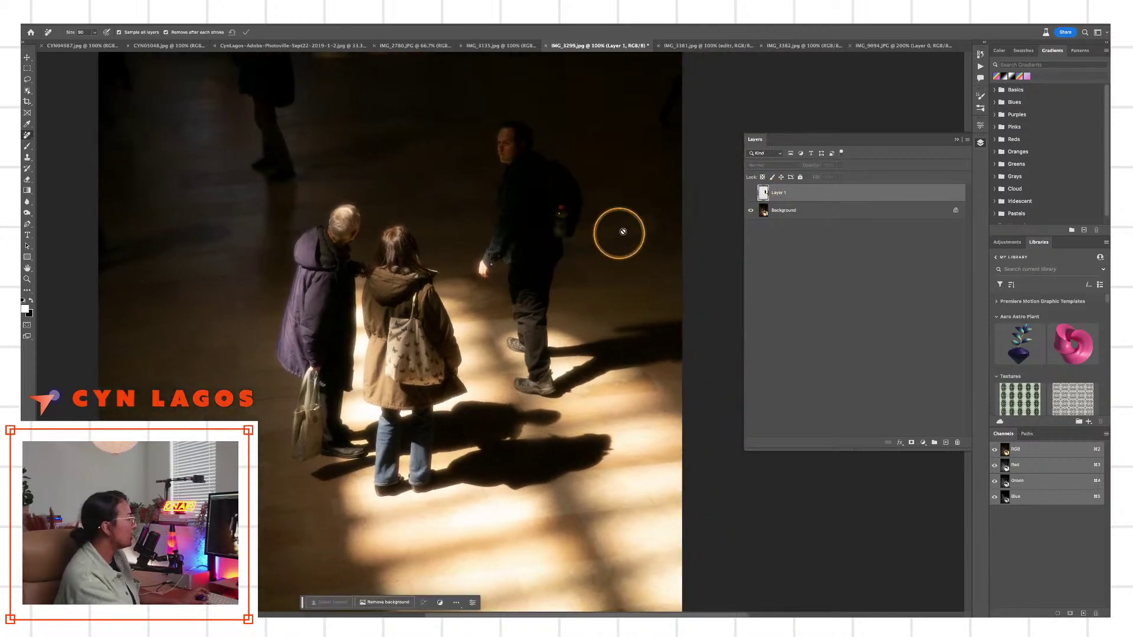
pyautogui.click(752, 194)
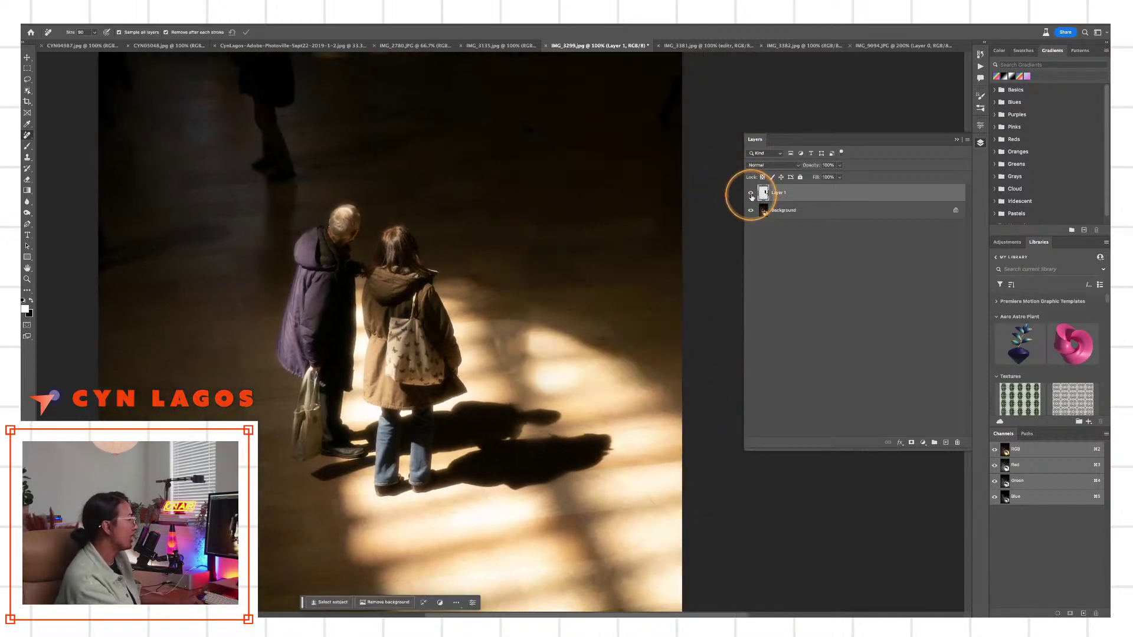
pyautogui.click(751, 194)
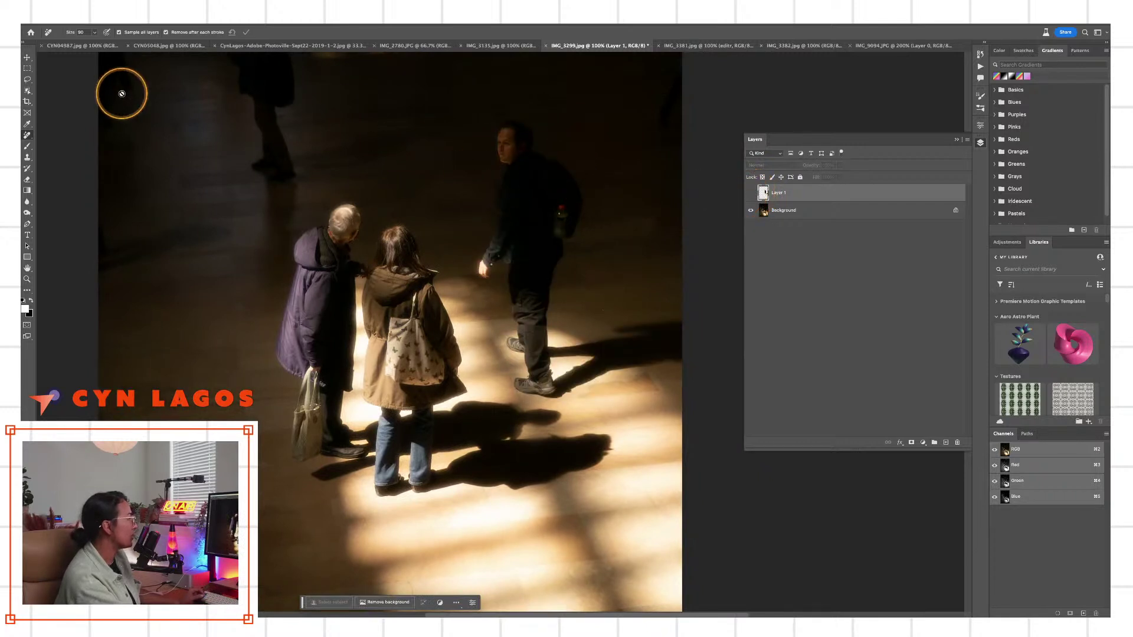
pyautogui.click(751, 195)
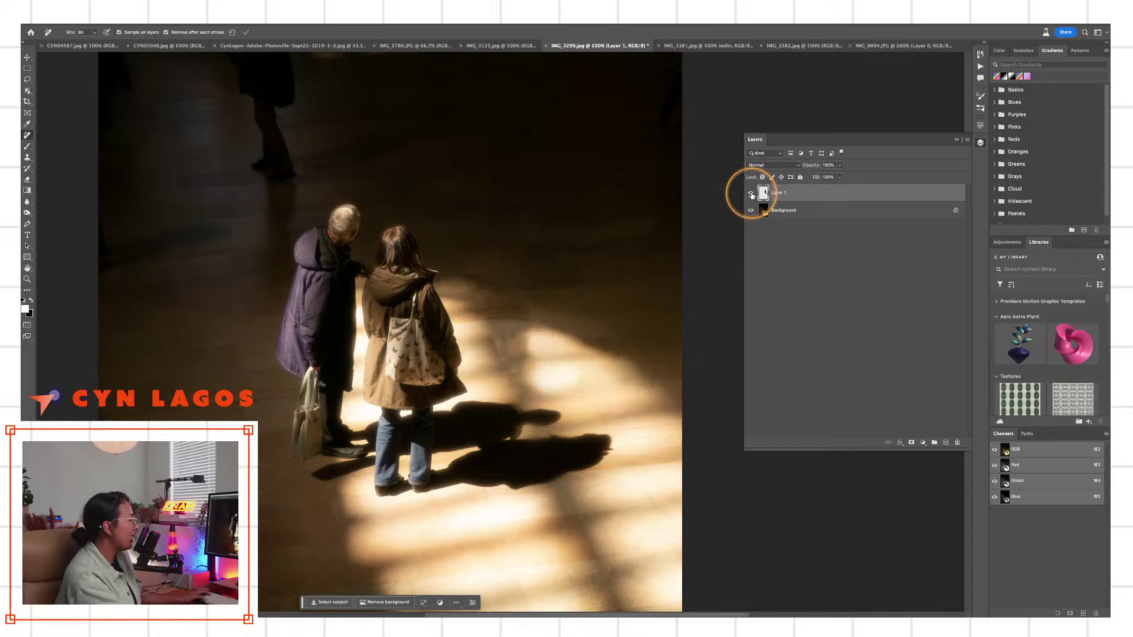
# Remove the dark standing figure behind the two women with the Remove tool, including the remnants of the legs and feet
pyautogui.press('z')
pyautogui.keyDown('alt'); pyautogui.click(600, 324); pyautogui.keyUp('alt')
pyautogui.keyDown('alt'); pyautogui.click(648, 359); pyautogui.keyUp('alt')
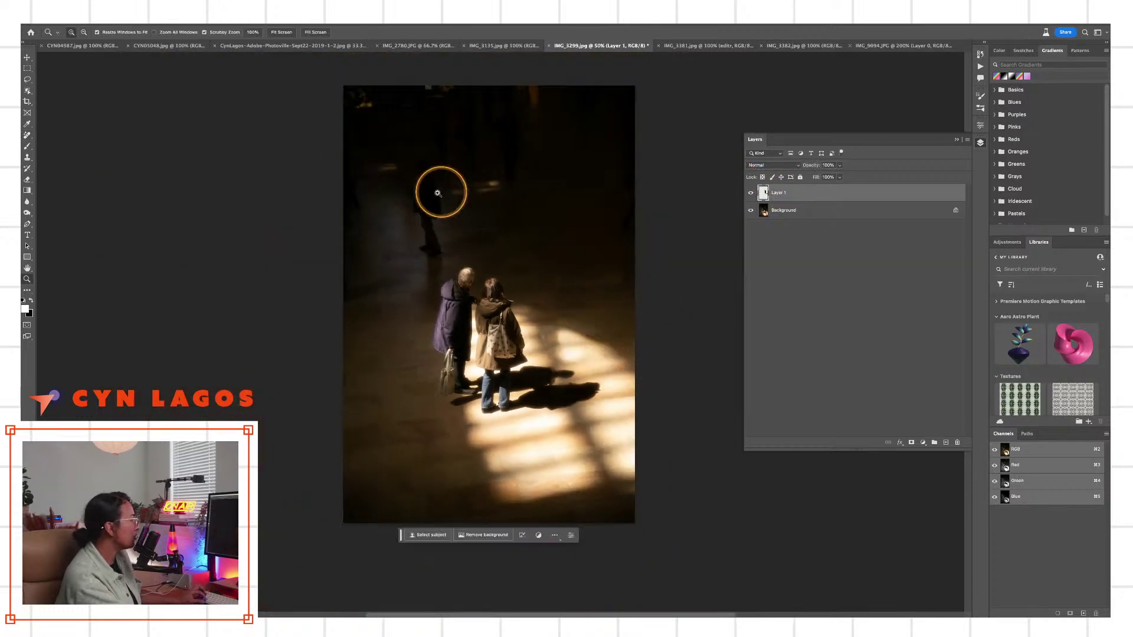
pyautogui.click(559, 260)
pyautogui.moveTo(554, 263); pyautogui.dragTo(582, 336)
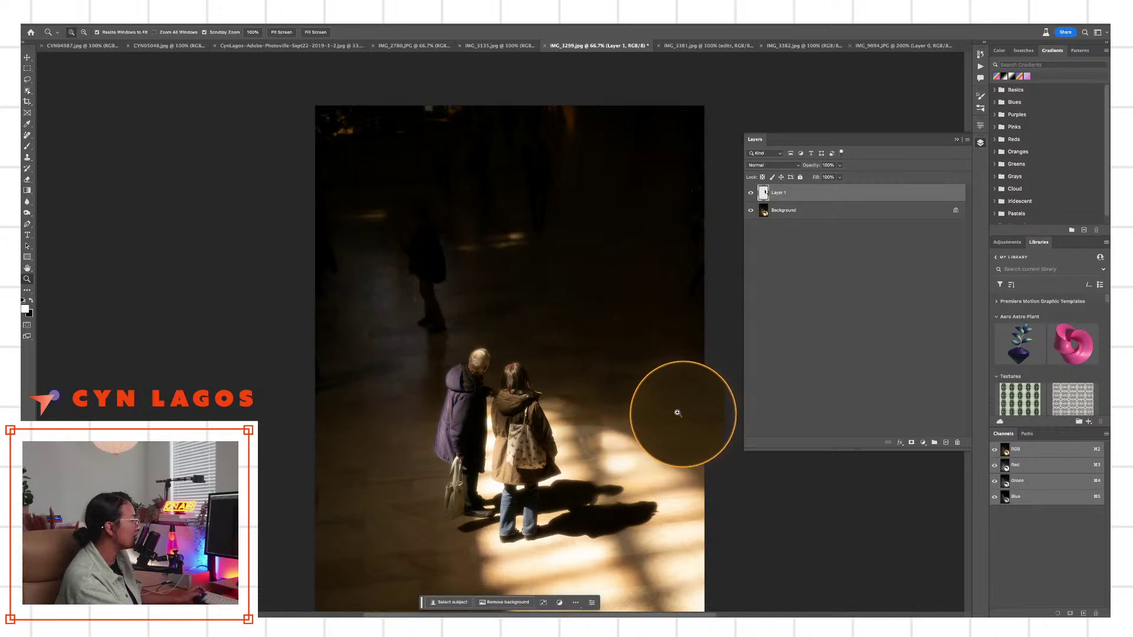
pyautogui.moveTo(626, 405); pyautogui.dragTo(615, 317)
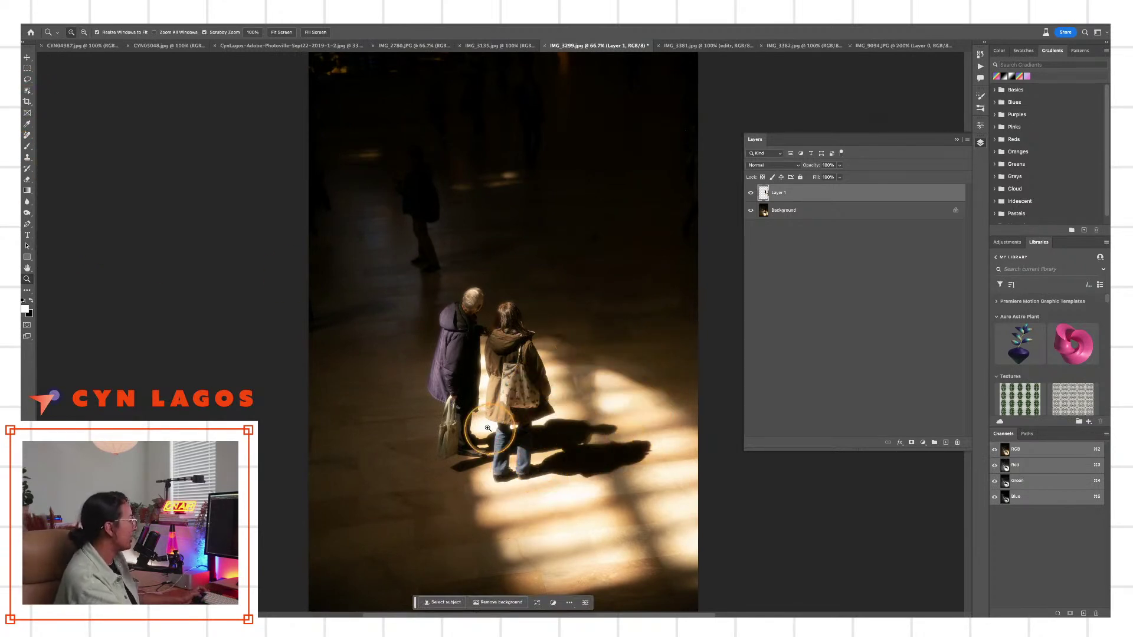
pyautogui.moveTo(27, 135); pyautogui.dragTo(46, 135)
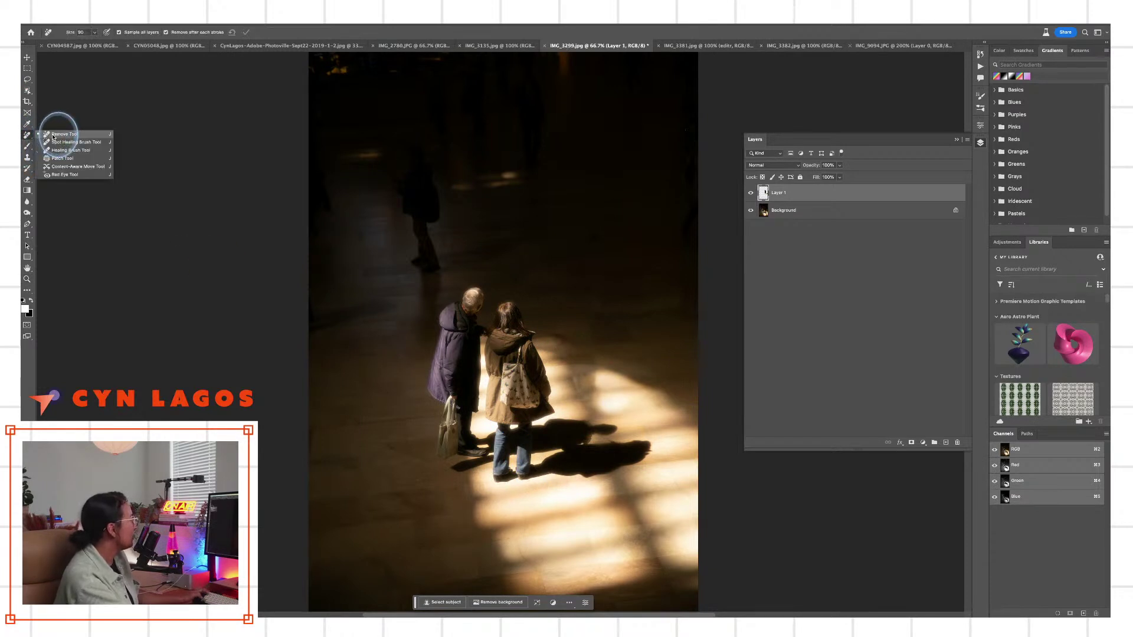
pyautogui.click(52, 134)
pyautogui.moveTo(425, 260)
pyautogui.mouseDown()
pyautogui.moveTo(419, 228)
pyautogui.moveTo(431, 252)
pyautogui.moveTo(431, 211)
pyautogui.moveTo(413, 211)
pyautogui.moveTo(434, 195)
pyautogui.moveTo(408, 176)
pyautogui.moveTo(431, 190)
pyautogui.mouseUp()
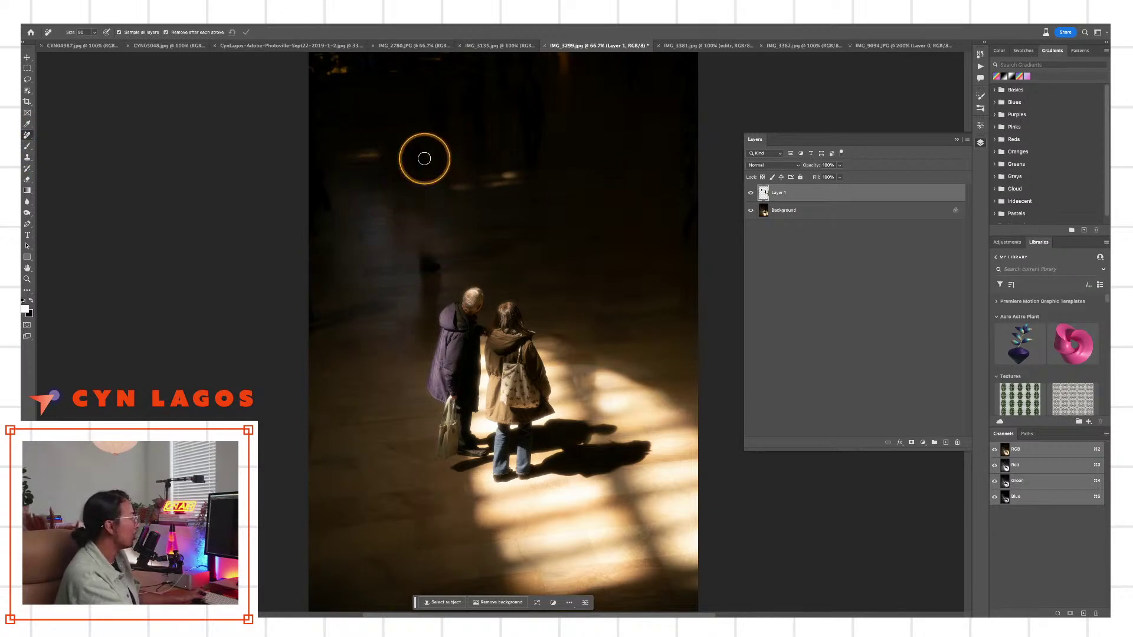
pyautogui.moveTo(425, 260)
pyautogui.mouseDown()
pyautogui.moveTo(437, 258)
pyautogui.moveTo(438, 283)
pyautogui.mouseUp()
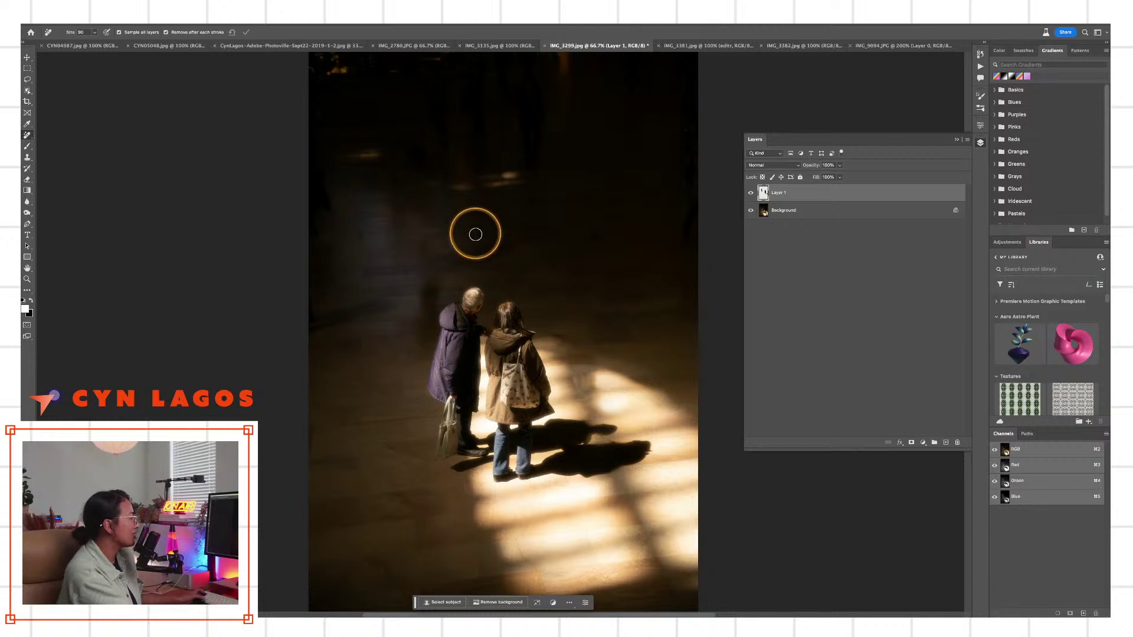
pyautogui.click(455, 253)
pyautogui.click(444, 265)
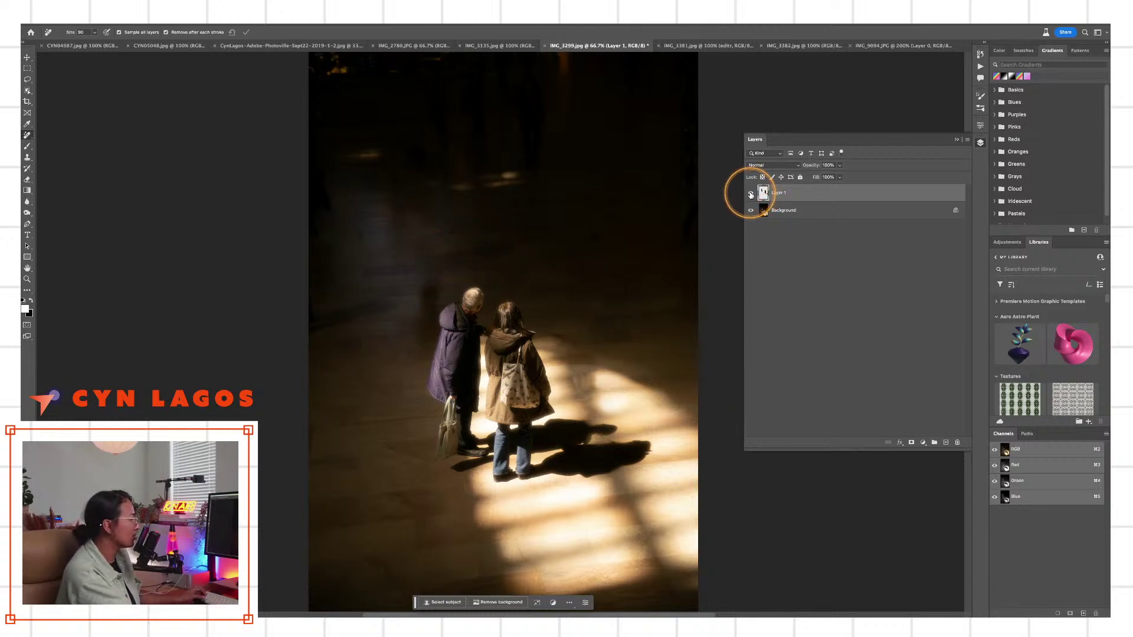
# Compare the photo with and without both figures' removal by toggling Layer 1, leaving the layer visible
pyautogui.click(752, 194)
pyautogui.click(752, 196)
pyautogui.click(751, 196)
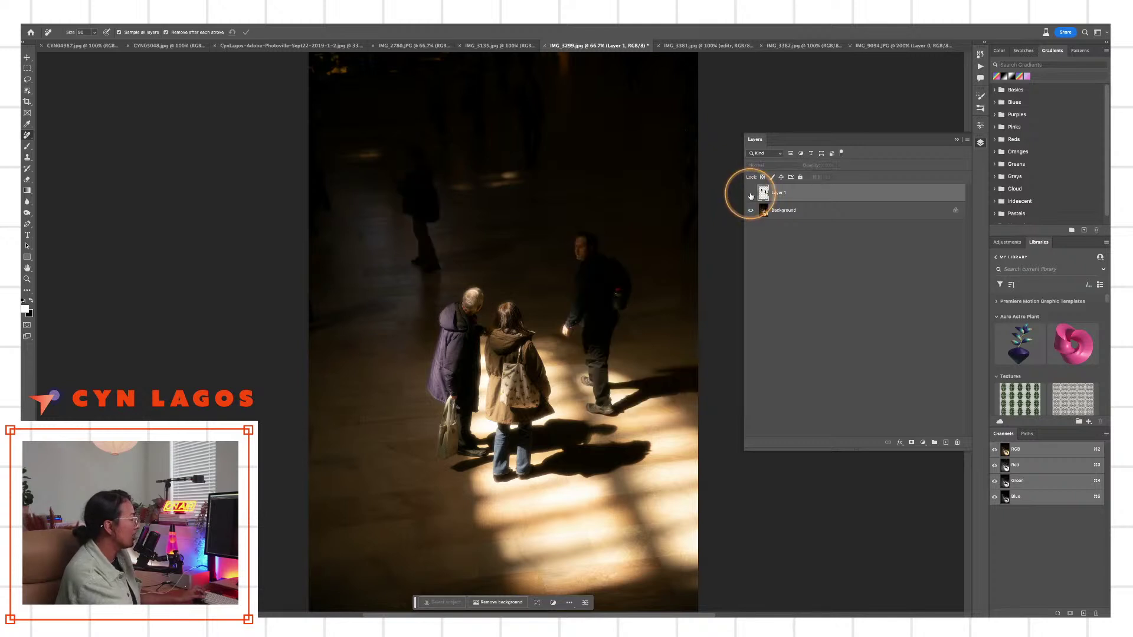
pyautogui.click(752, 196)
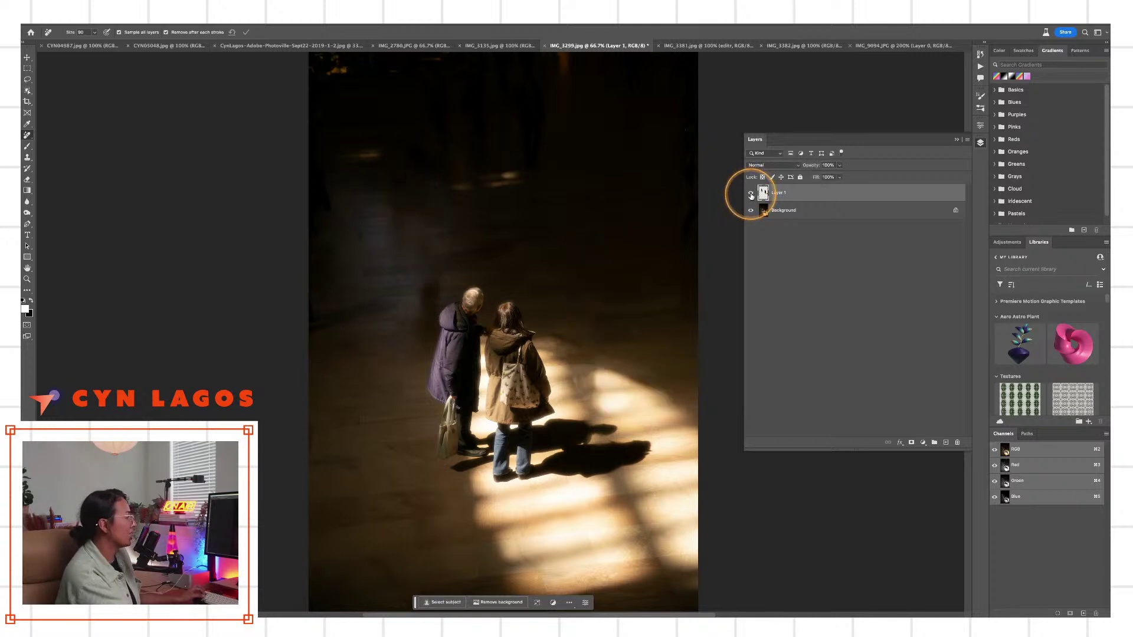
pyautogui.click(802, 217)
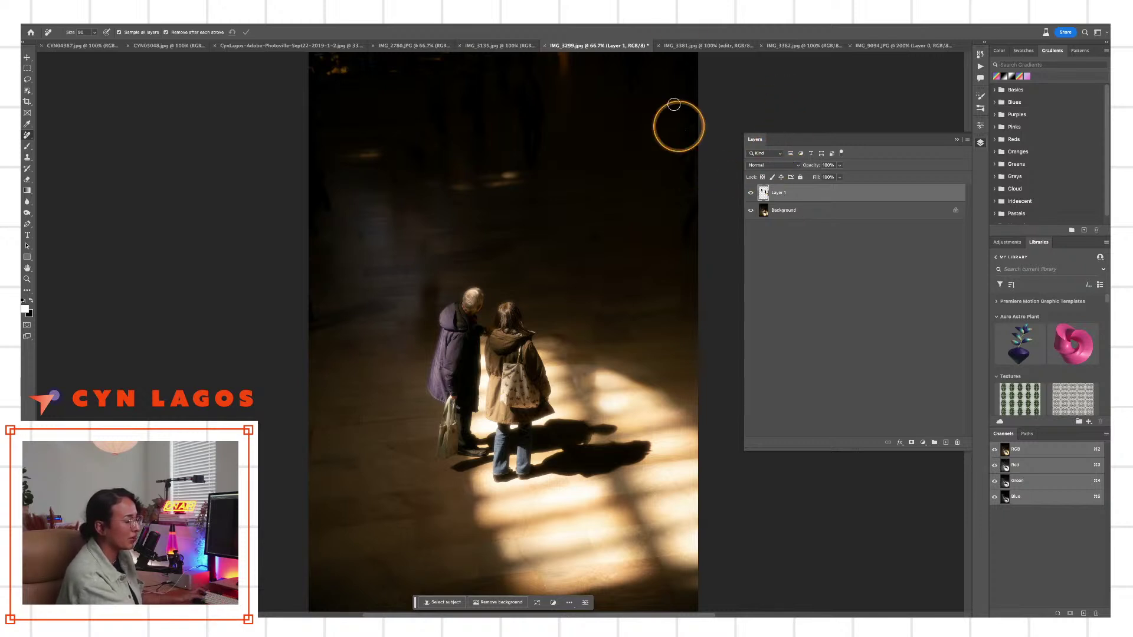
# Switch to IMG_3135.jpg, collapse the Layers panel and zoom in to 200% on the person reflected in the central mirrored column
pyautogui.click(489, 46)
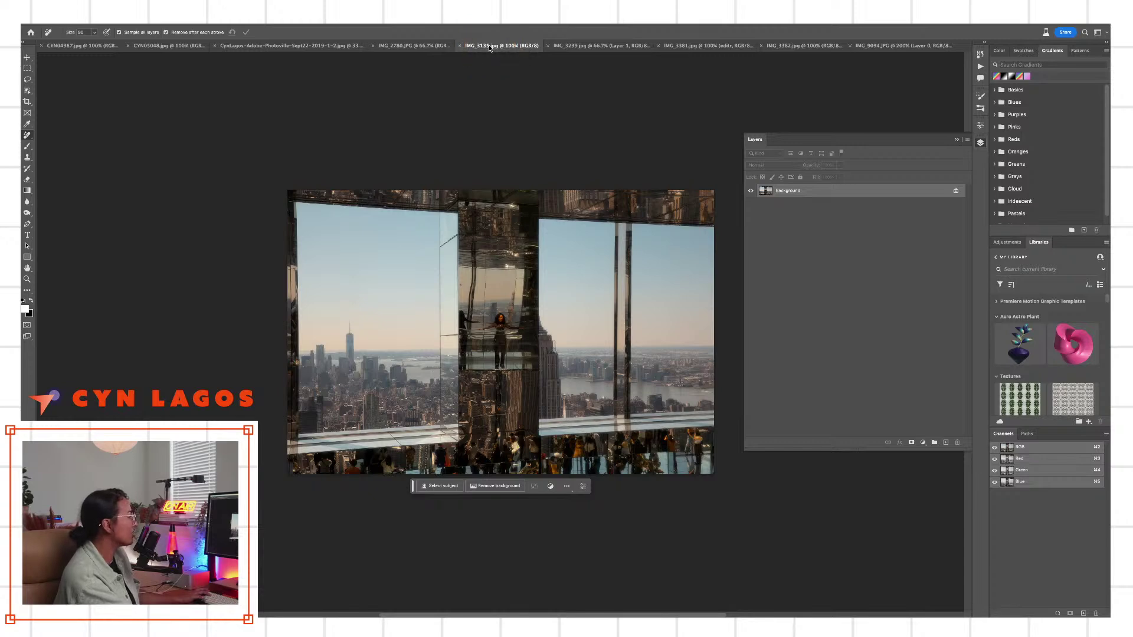
pyautogui.click(957, 139)
pyautogui.press('z')
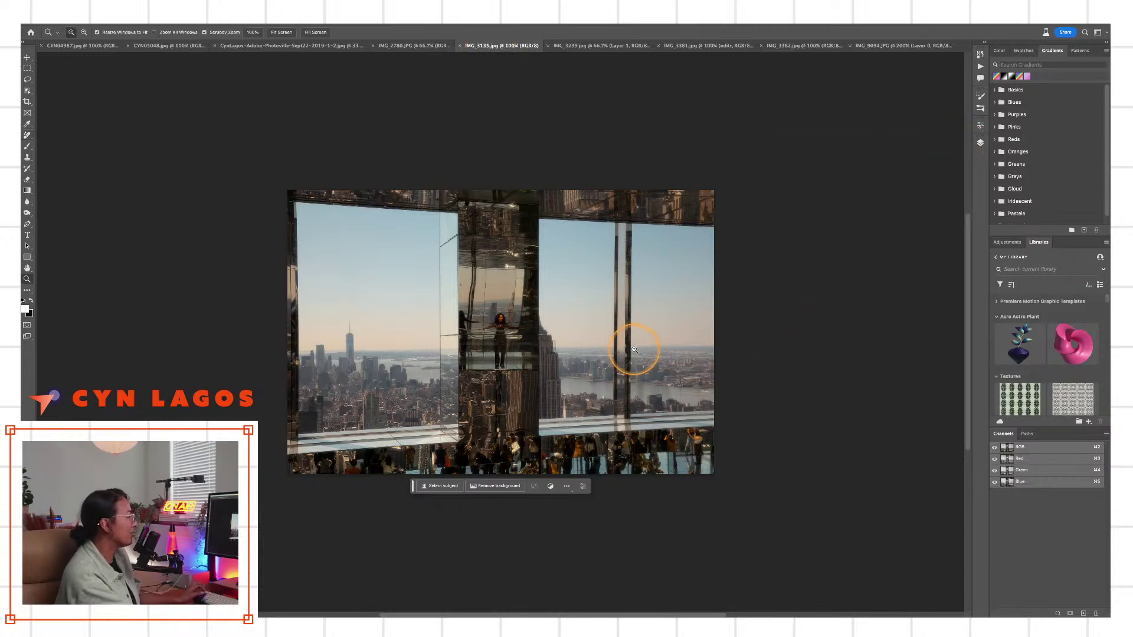
pyautogui.click(634, 350)
pyautogui.moveTo(607, 371); pyautogui.dragTo(726, 375)
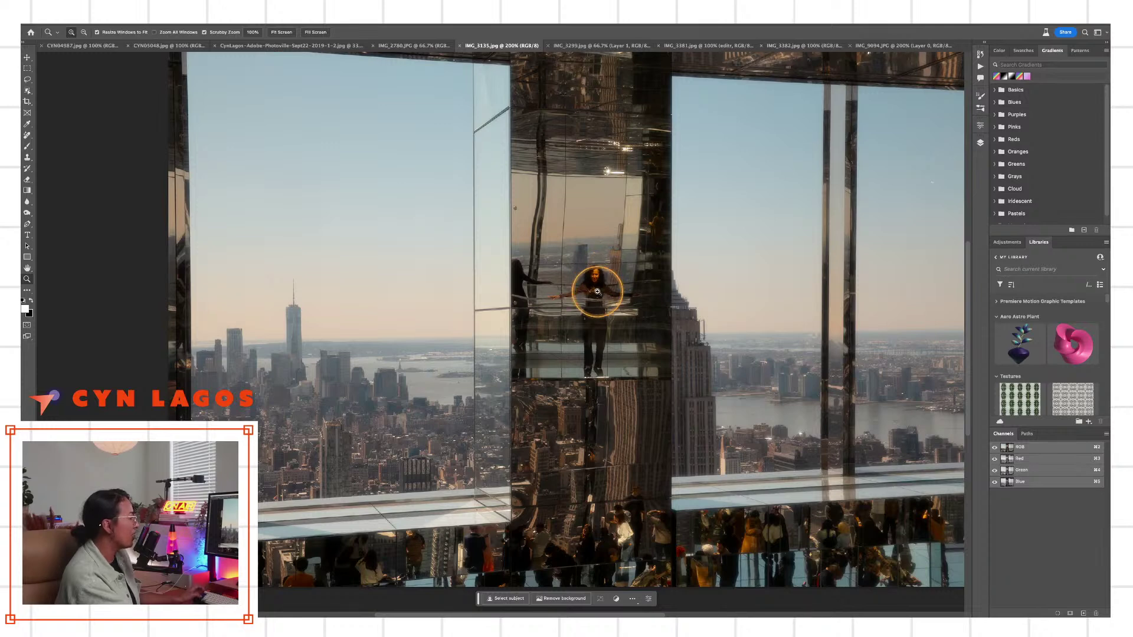
# Examine the mirrored central column and the narrow window pillar in IMG_3135.jpg, both close up and as a whole photo
pyautogui.hscroll(3, 668, 385)
pyautogui.scroll(3, 668, 385)
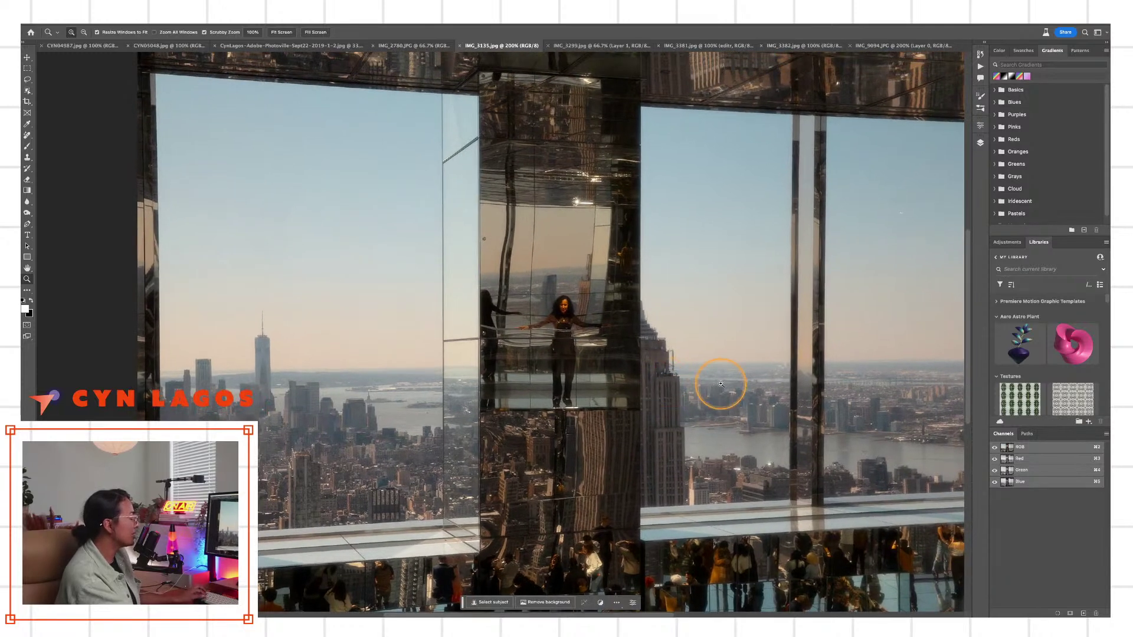
pyautogui.keyDown('alt'); pyautogui.click(721, 385); pyautogui.keyUp('alt')
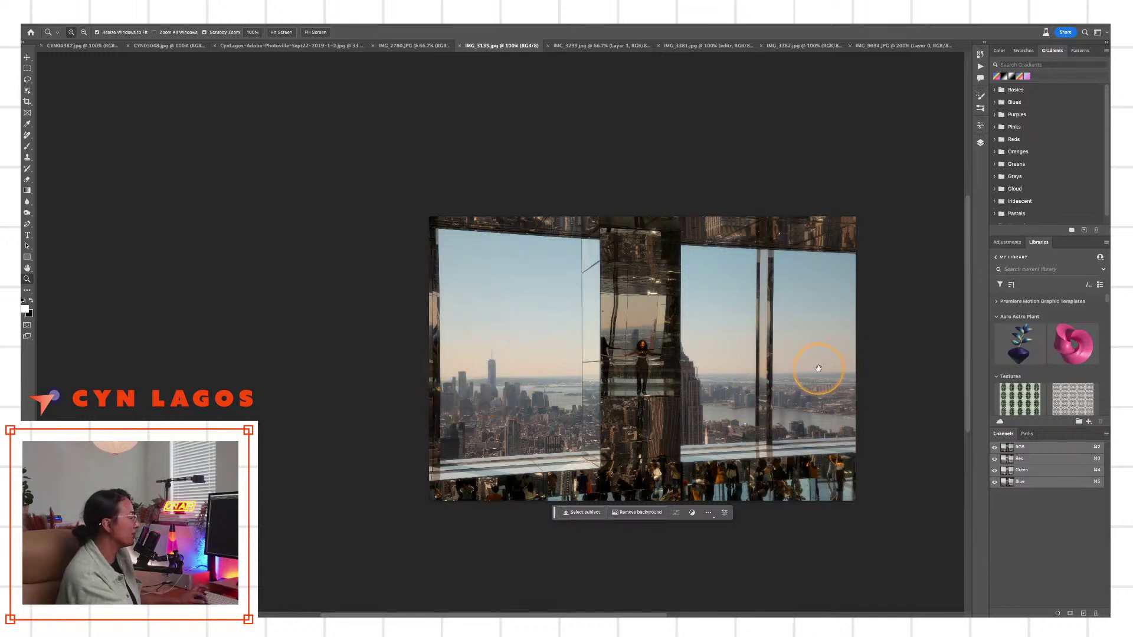
pyautogui.moveTo(819, 368); pyautogui.dragTo(765, 379)
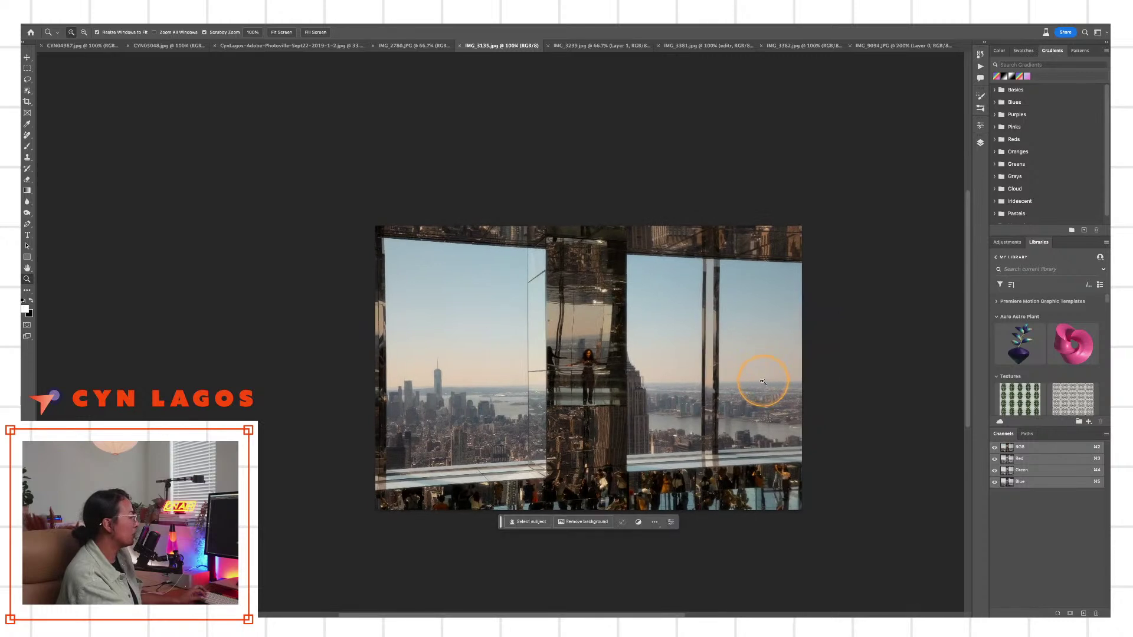
pyautogui.click(733, 330)
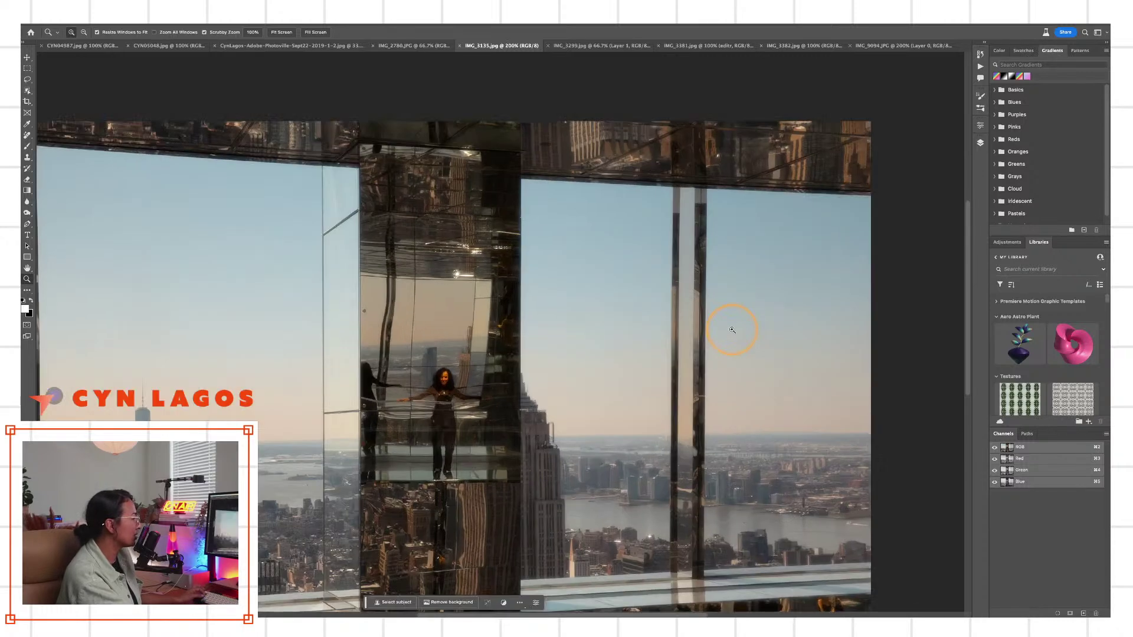
pyautogui.moveTo(684, 357); pyautogui.dragTo(764, 314)
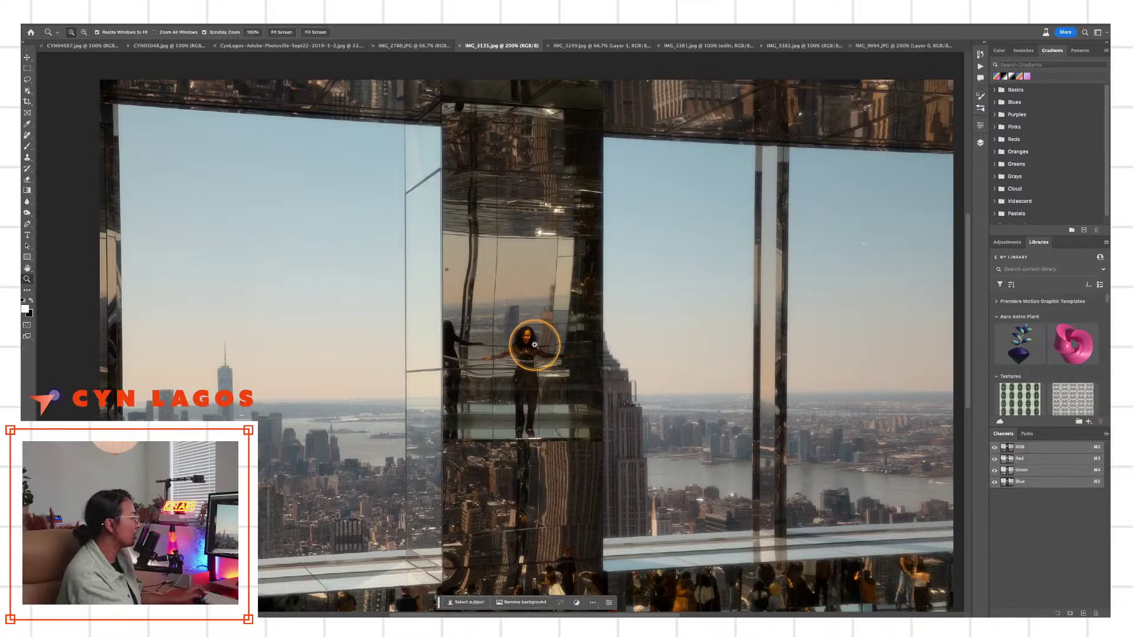
pyautogui.keyDown('alt'); pyautogui.click(606, 357); pyautogui.keyUp('alt')
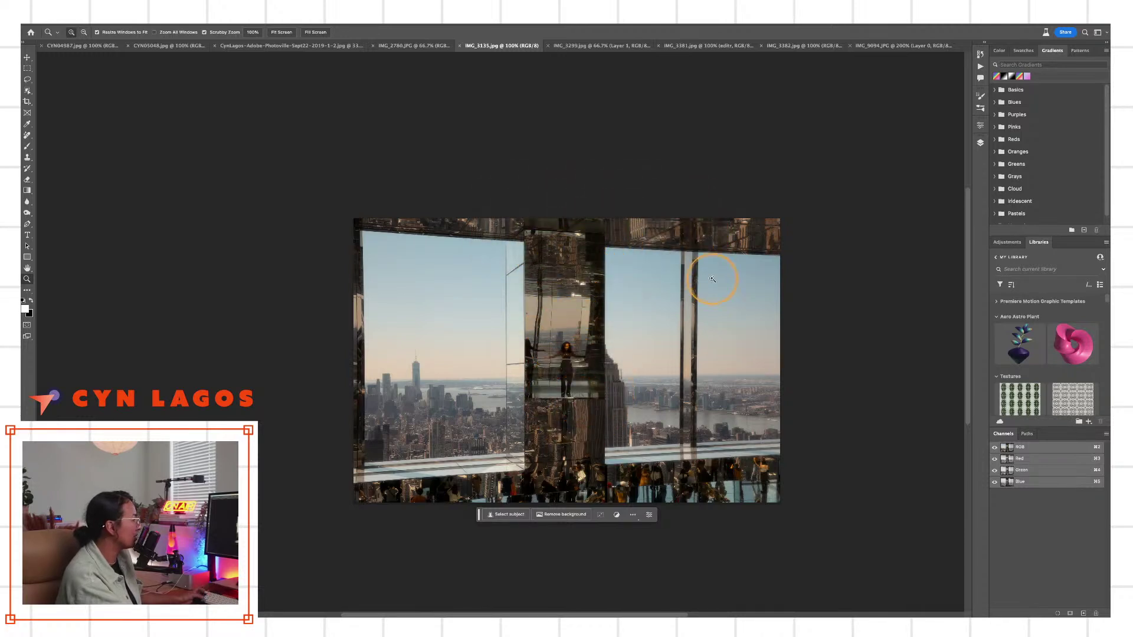
pyautogui.press('alt')
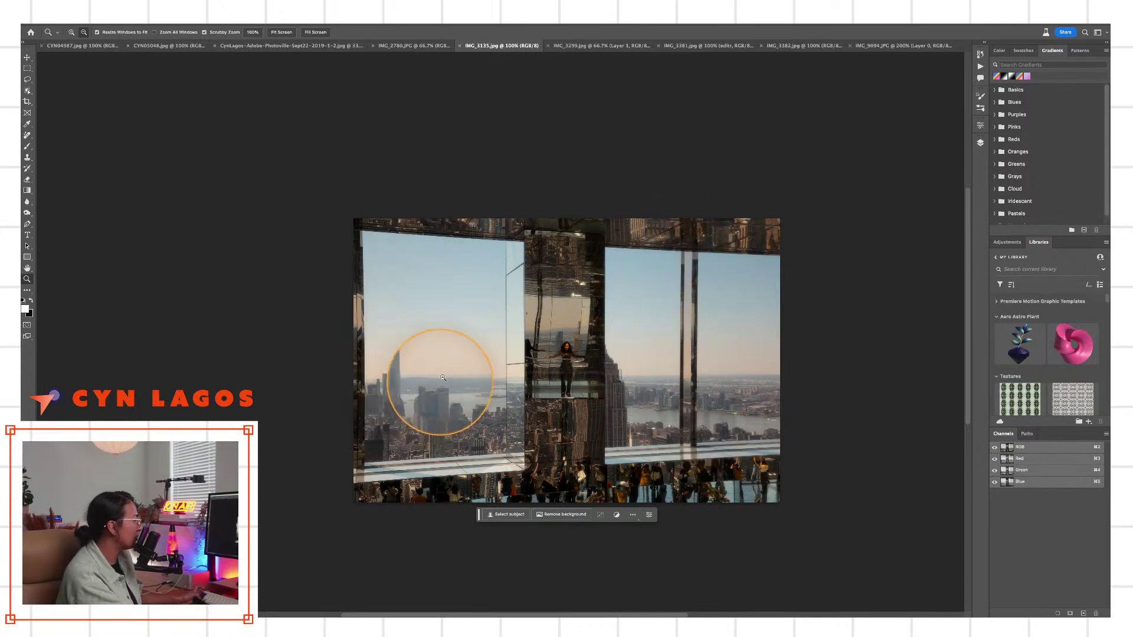
# Remove the narrow vertical pillar across the sky and river in the right-hand window with the Remove tool, including its remnants over the water
pyautogui.click(688, 366)
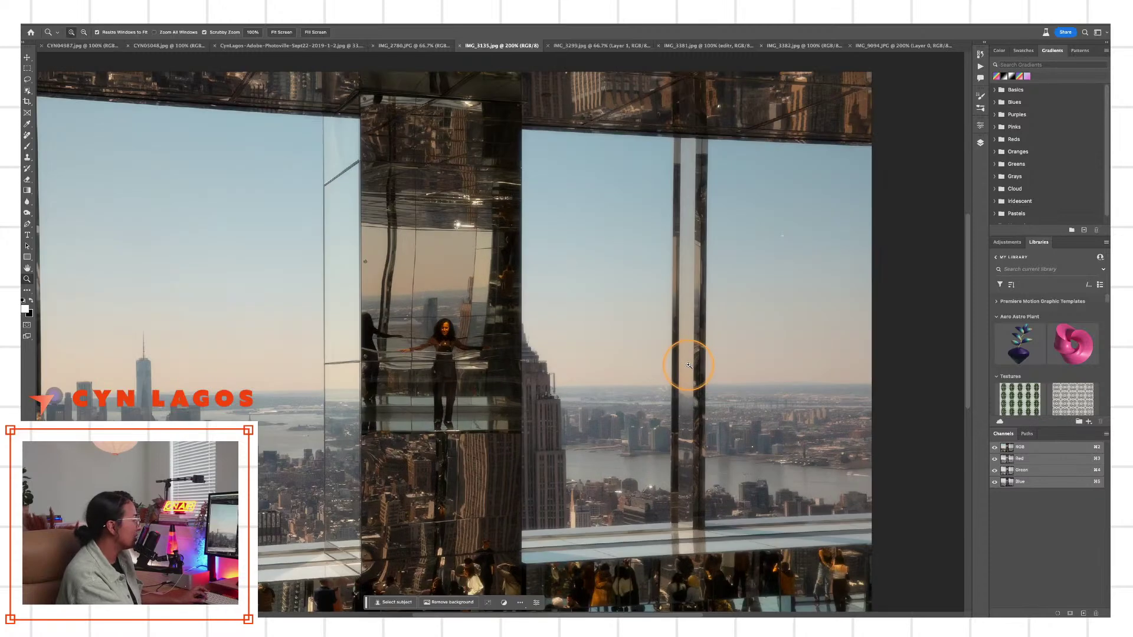
pyautogui.click(27, 136)
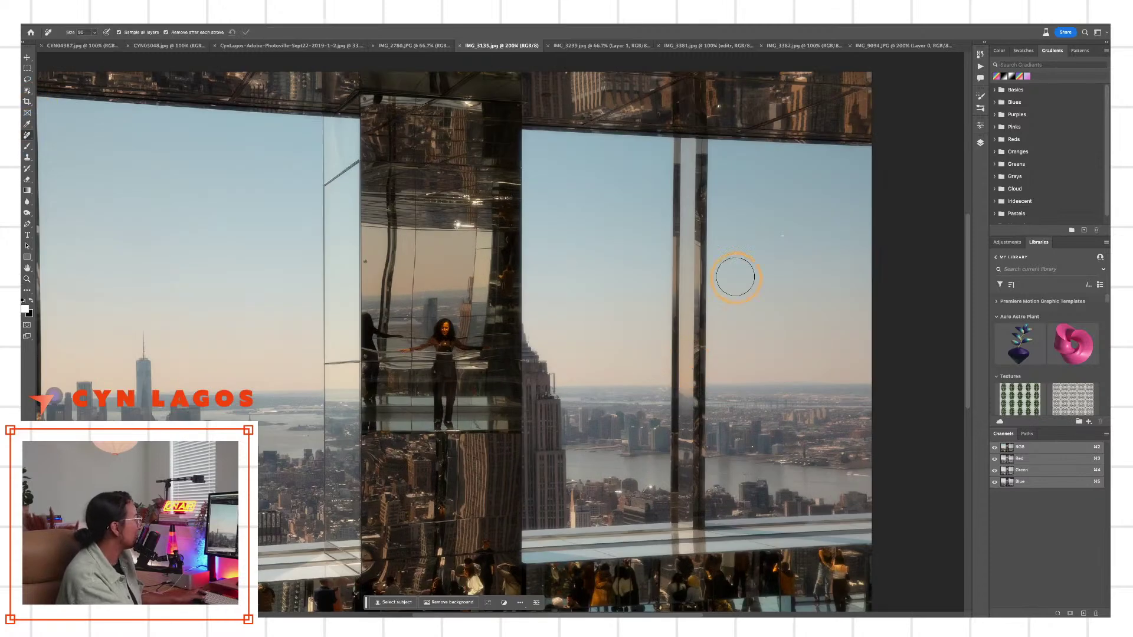
pyautogui.moveTo(682, 137)
pyautogui.mouseDown()
pyautogui.moveTo(682, 164)
pyautogui.moveTo(689, 192)
pyautogui.moveTo(676, 194)
pyautogui.moveTo(692, 173)
pyautogui.moveTo(672, 254)
pyautogui.moveTo(697, 251)
pyautogui.moveTo(679, 317)
pyautogui.mouseUp()
pyautogui.moveTo(697, 161)
pyautogui.mouseDown()
pyautogui.moveTo(688, 246)
pyautogui.moveTo(701, 516)
pyautogui.moveTo(683, 490)
pyautogui.moveTo(680, 324)
pyautogui.moveTo(693, 472)
pyautogui.moveTo(671, 444)
pyautogui.mouseUp()
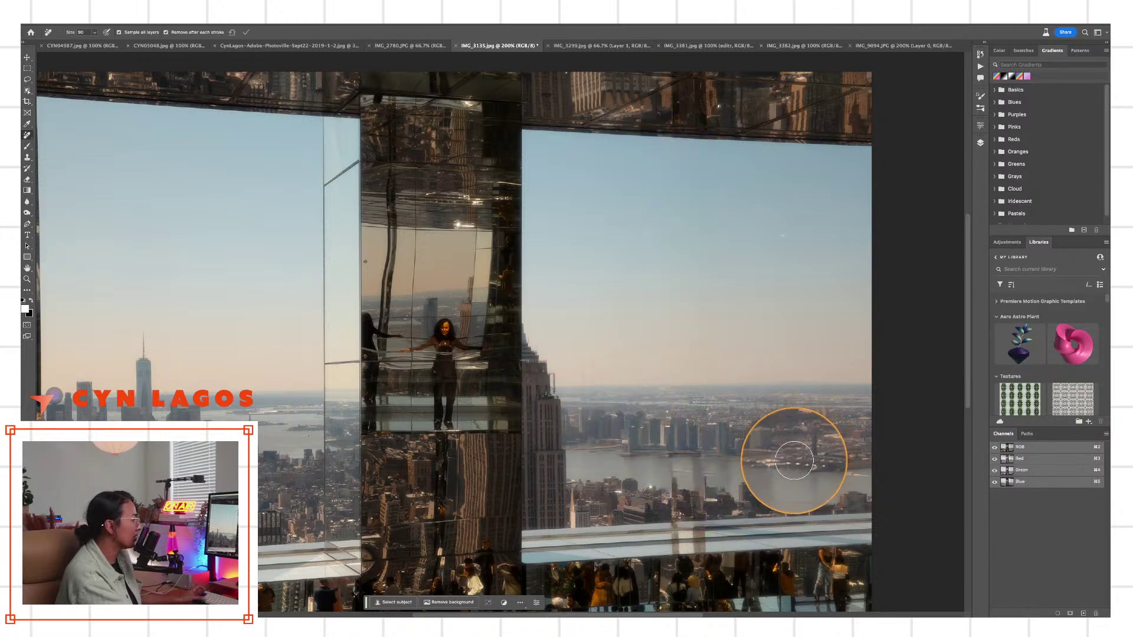
pyautogui.press('super+z')
pyautogui.press('super+shift+z')
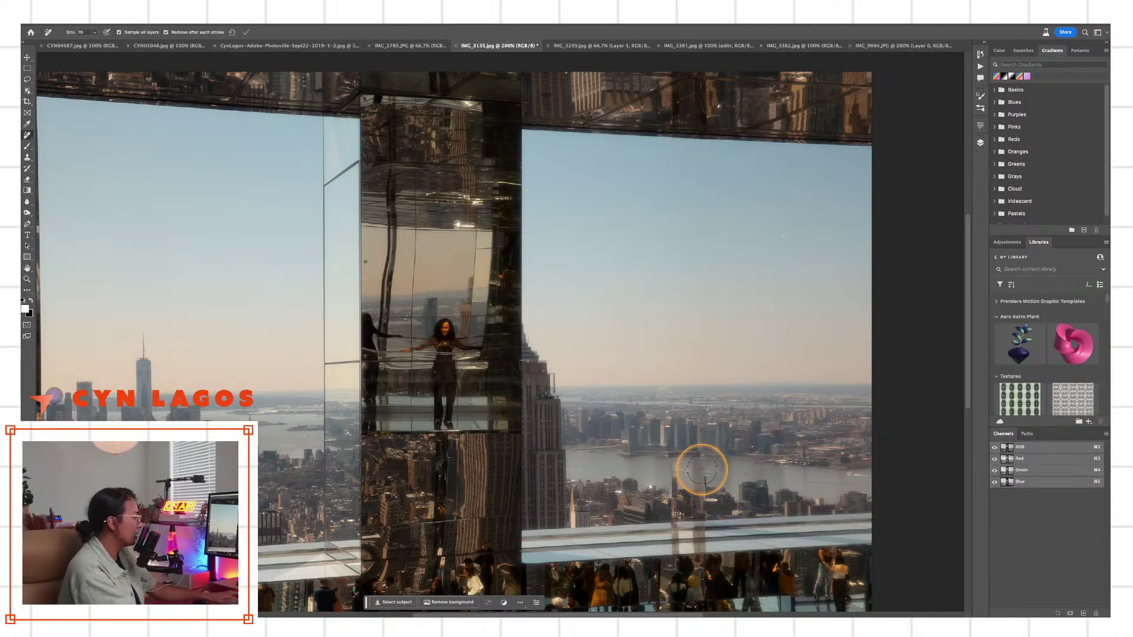
pyautogui.press('[')
pyautogui.moveTo(698, 466); pyautogui.dragTo(703, 466)
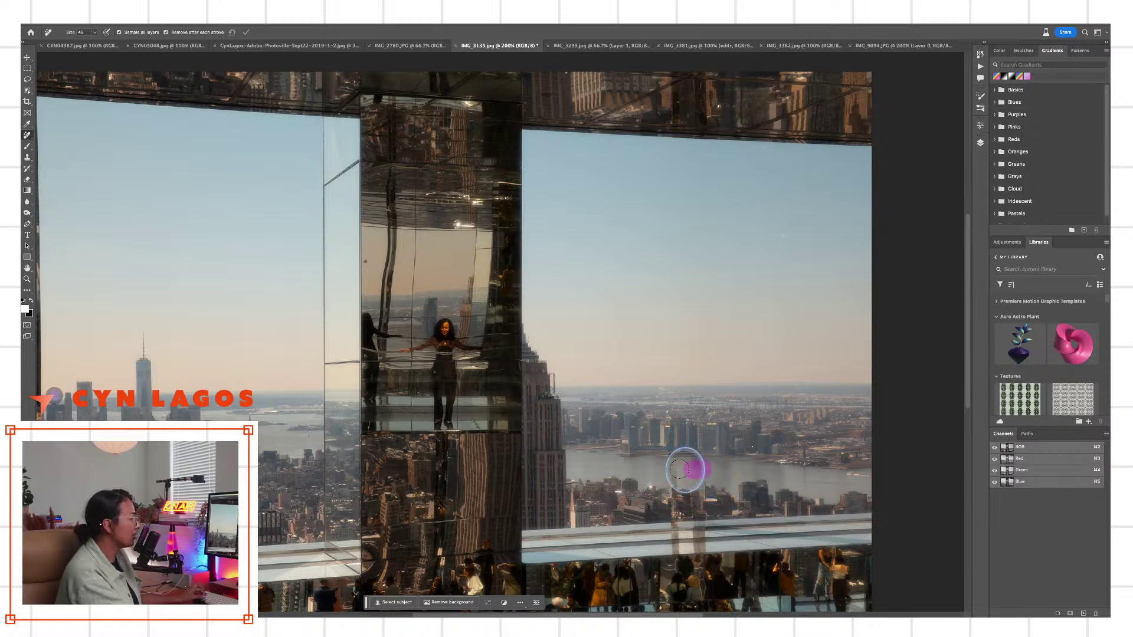
# Crop the photo with the 4 x 5 in 300 ppi preset swapped to landscape, keeping the mirrored column near the centre
pyautogui.press('z')
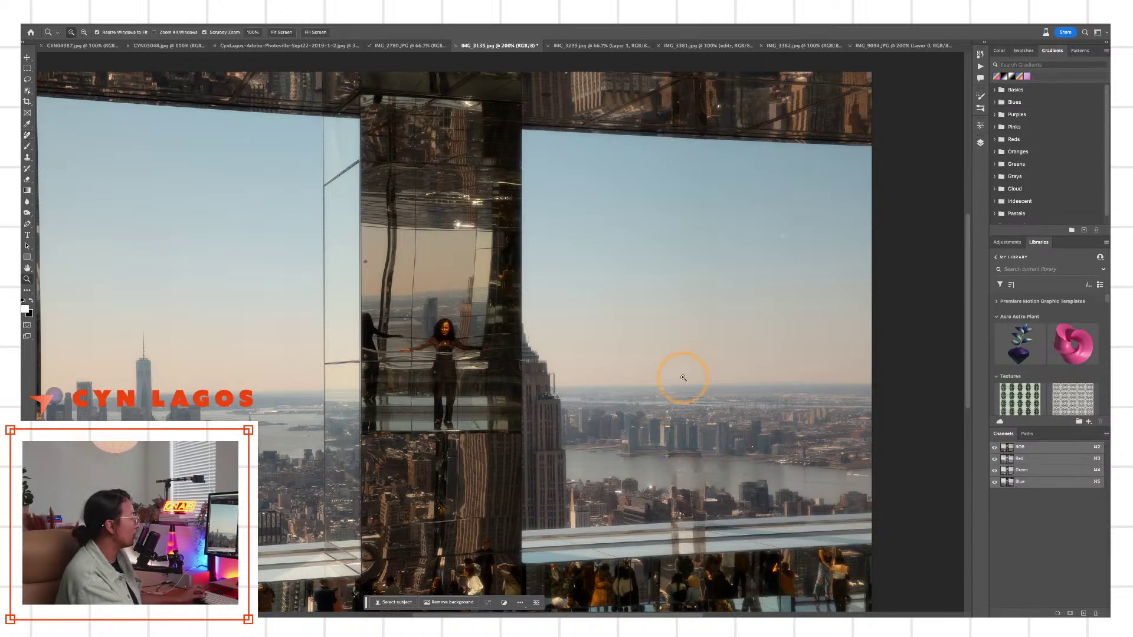
pyautogui.keyDown('alt'); pyautogui.click(687, 380); pyautogui.keyUp('alt')
pyautogui.press('c')
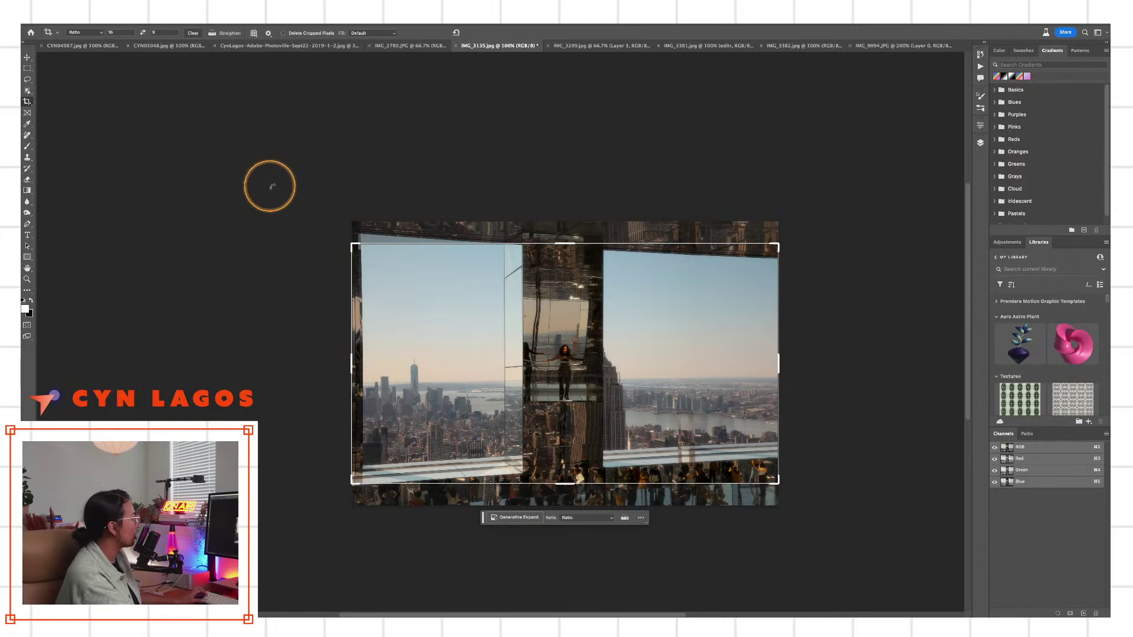
pyautogui.click(100, 33)
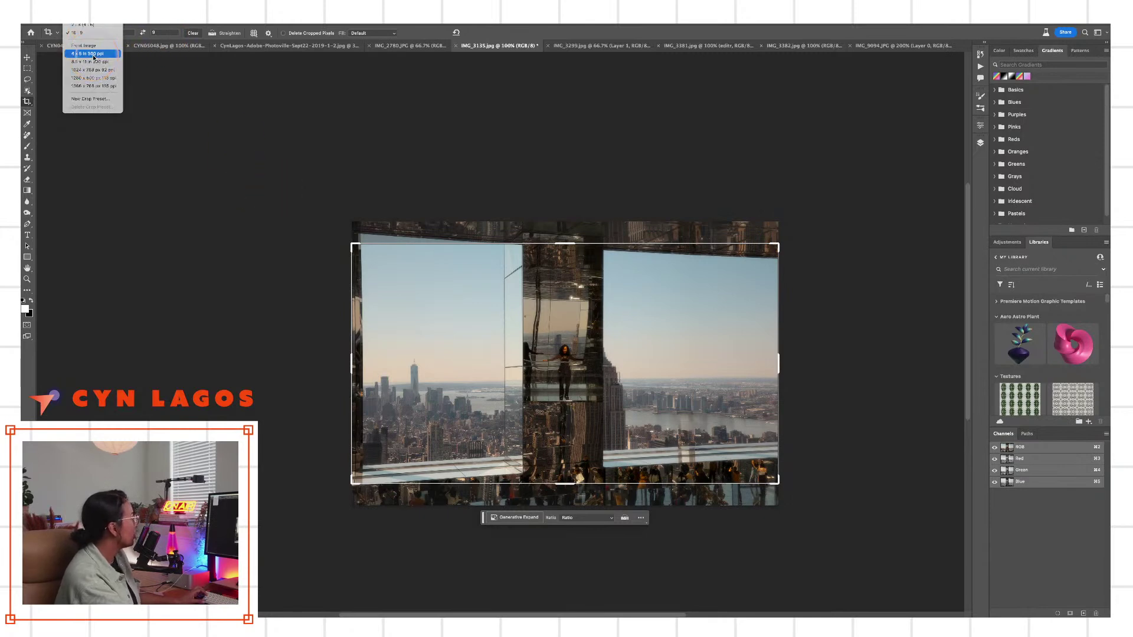
pyautogui.click(93, 54)
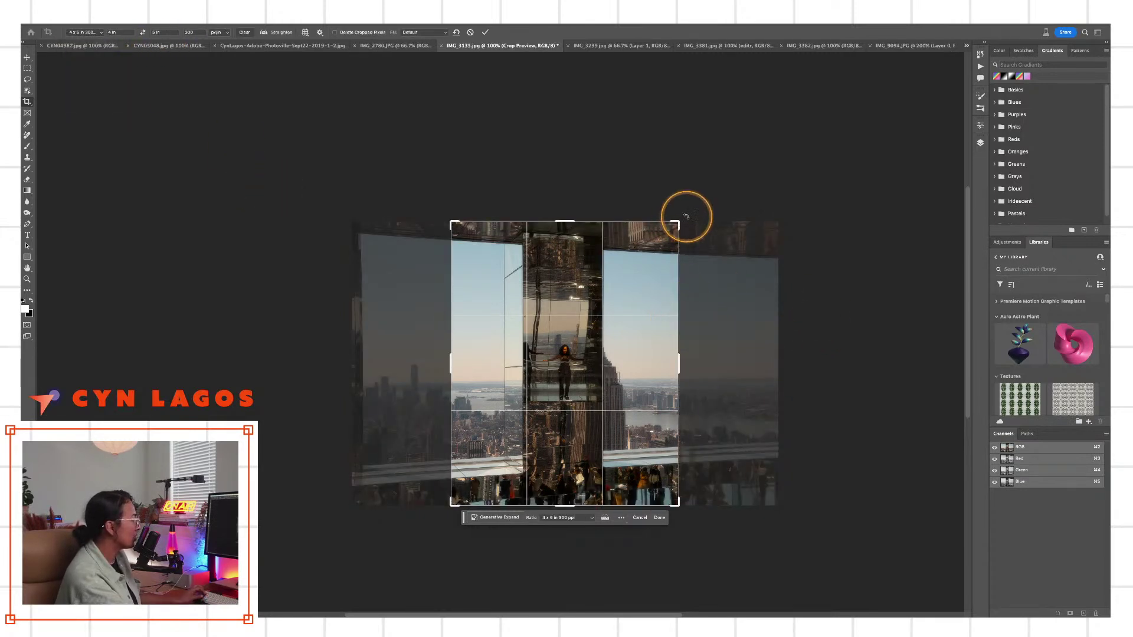
pyautogui.moveTo(686, 217)
pyautogui.mouseDown()
pyautogui.moveTo(662, 207)
pyautogui.moveTo(680, 223)
pyautogui.mouseUp()
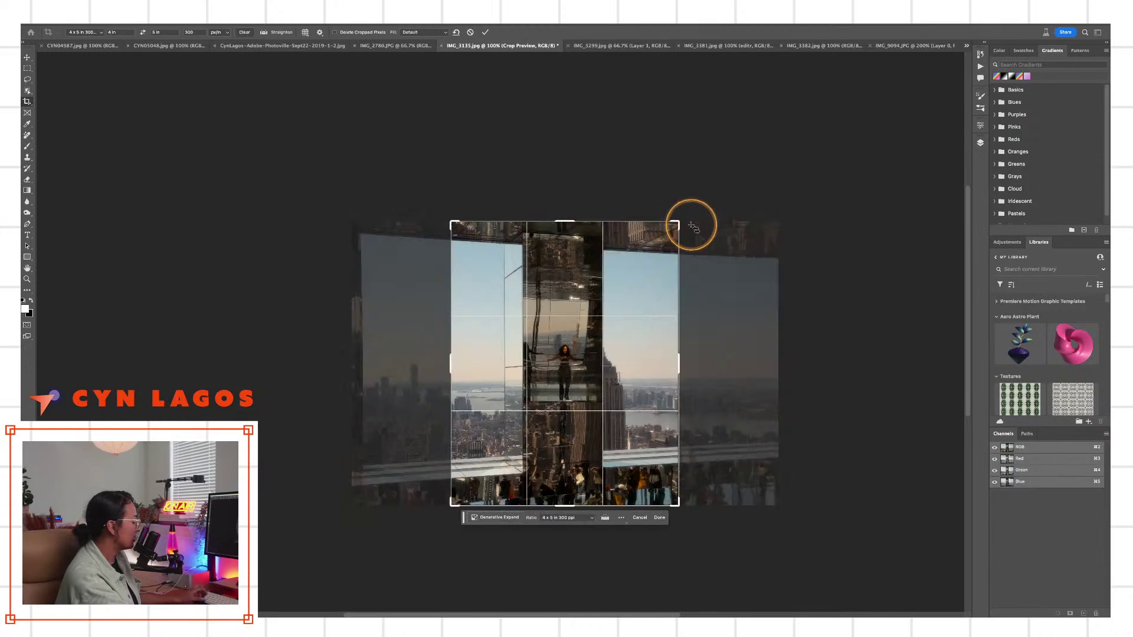
pyautogui.press('x')
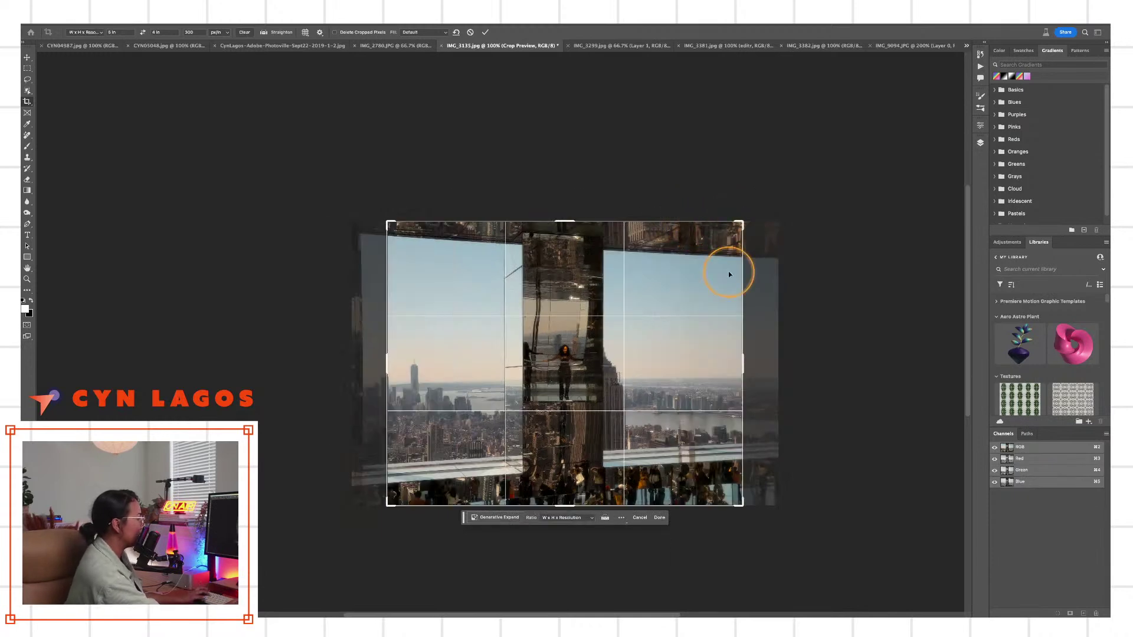
pyautogui.moveTo(697, 293); pyautogui.dragTo(698, 291)
pyautogui.press('Return')
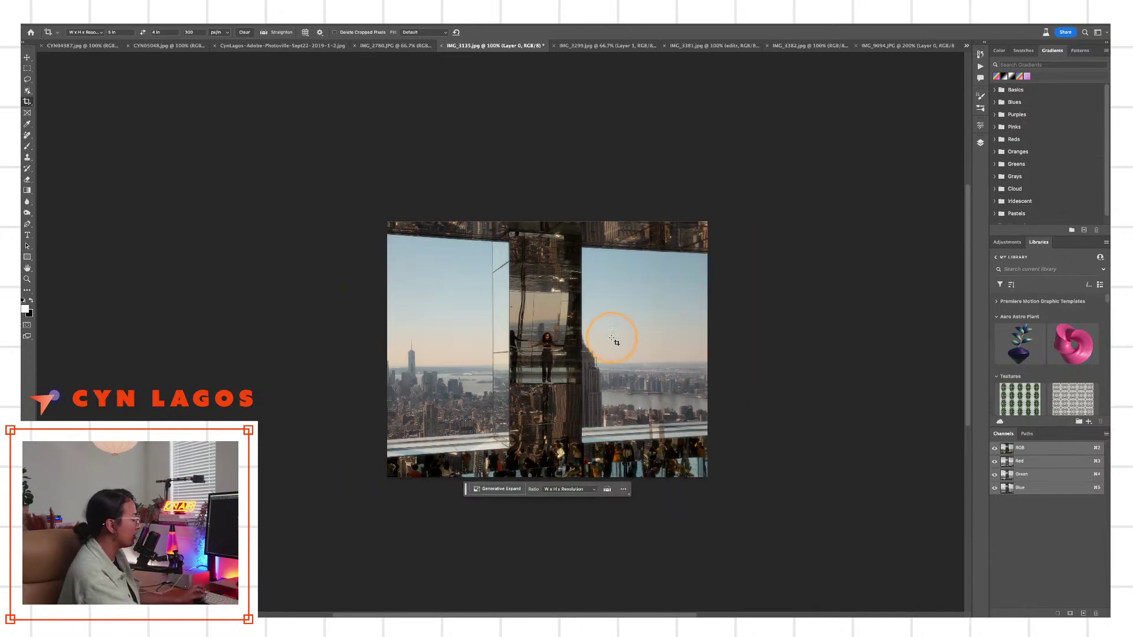
# Compare the original with the edited photo by reverting to the Open history state and returning to the Crop state
pyautogui.press('z')
pyautogui.moveTo(614, 340); pyautogui.dragTo(643, 343)
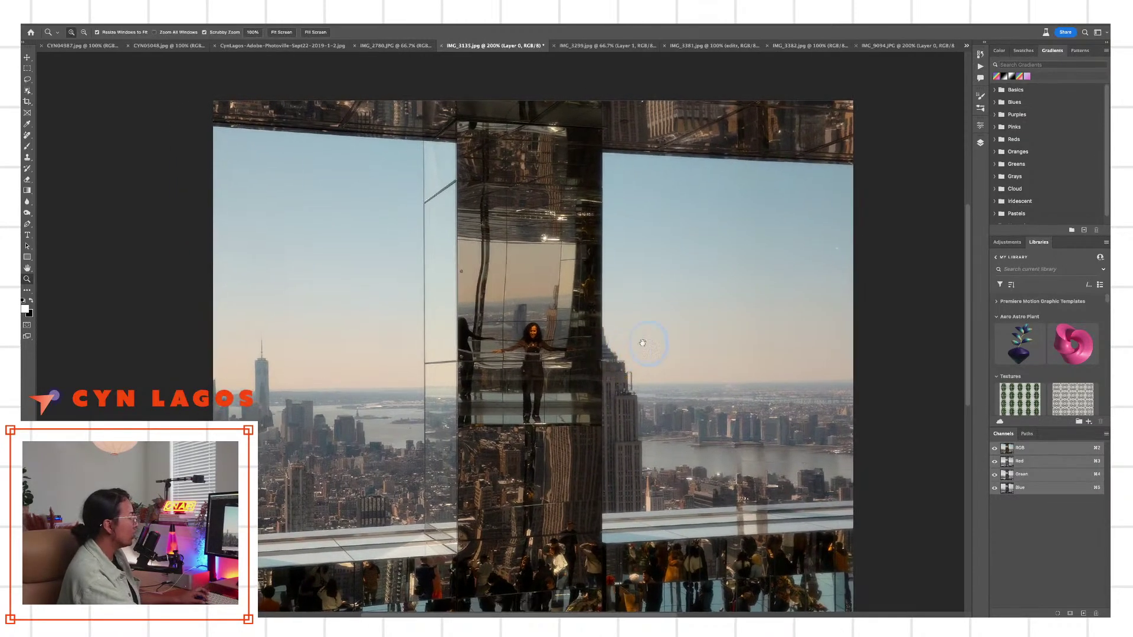
pyautogui.keyDown('alt'); pyautogui.click(753, 351); pyautogui.keyUp('alt')
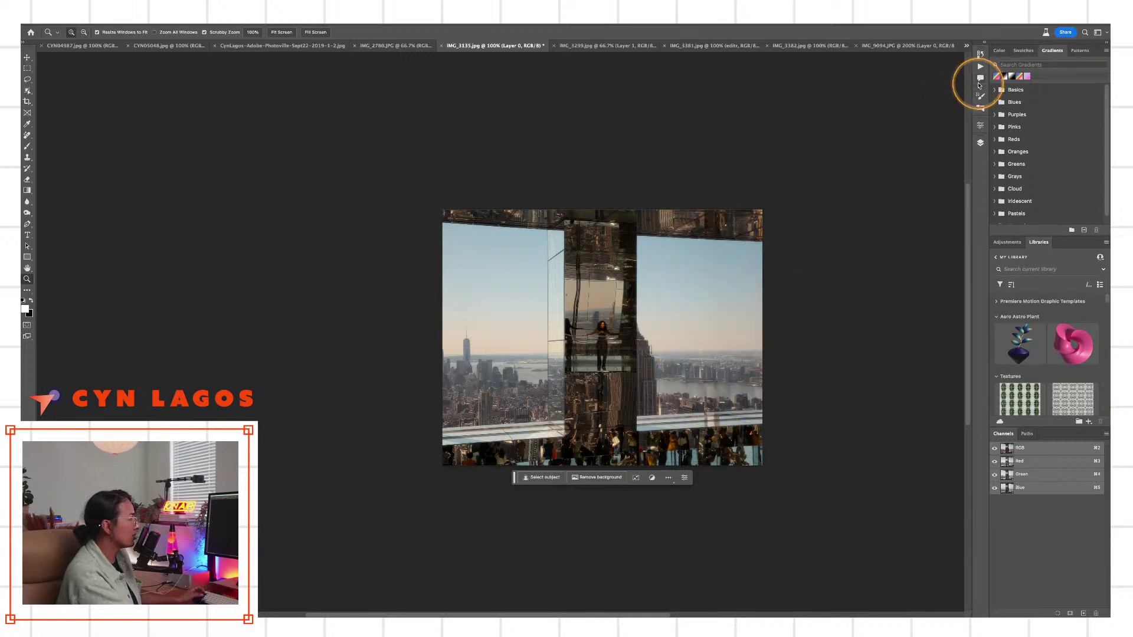
pyautogui.click(980, 55)
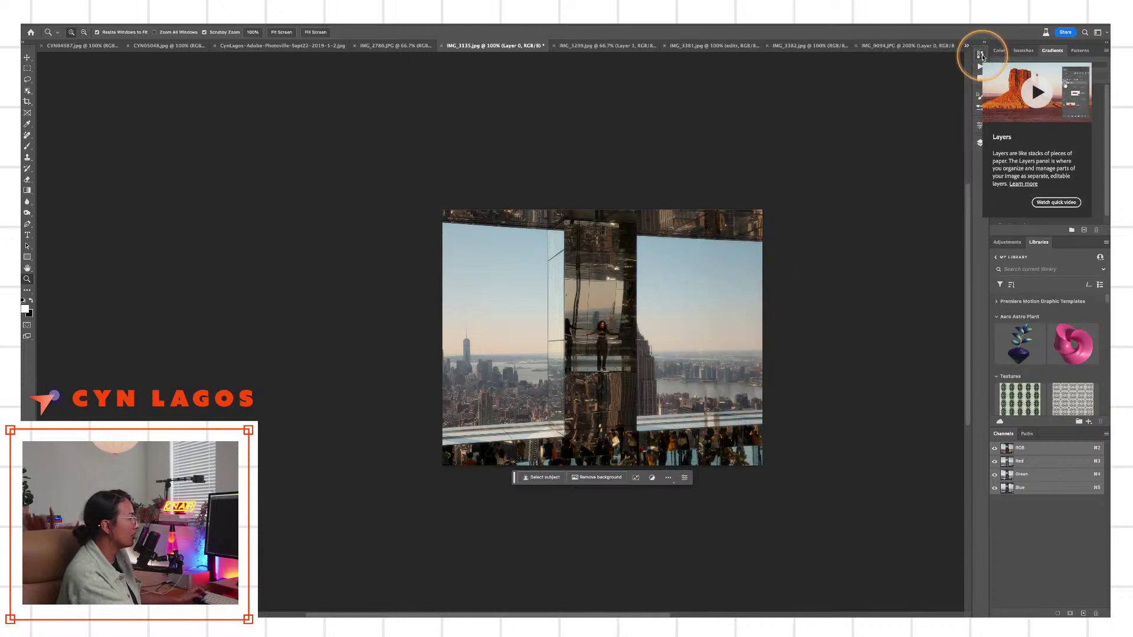
pyautogui.click(878, 78)
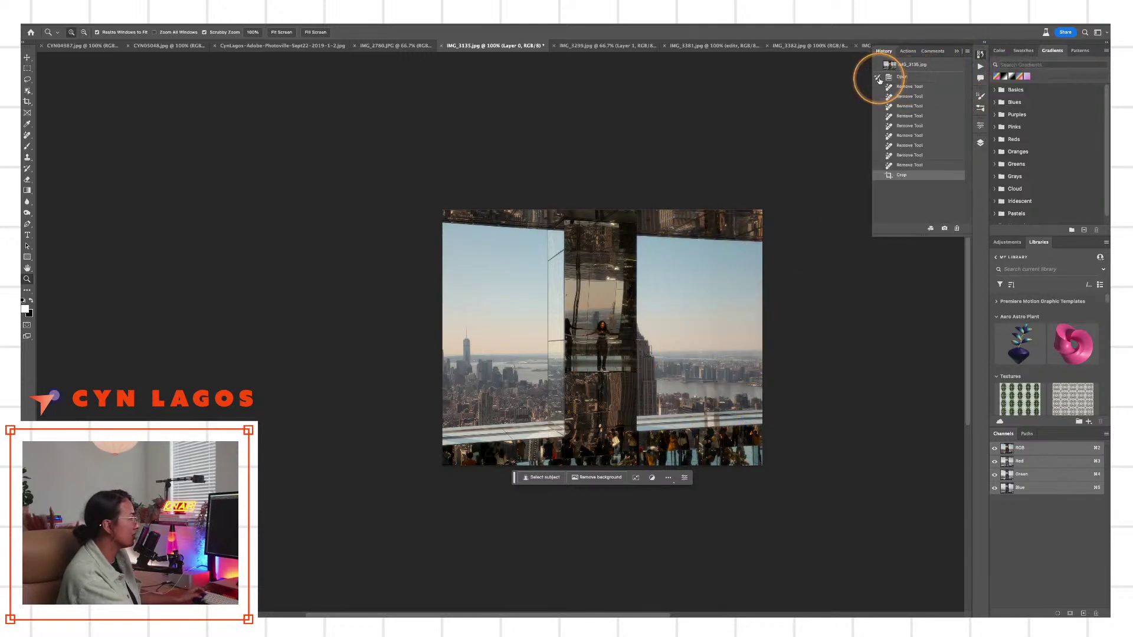
pyautogui.click(906, 80)
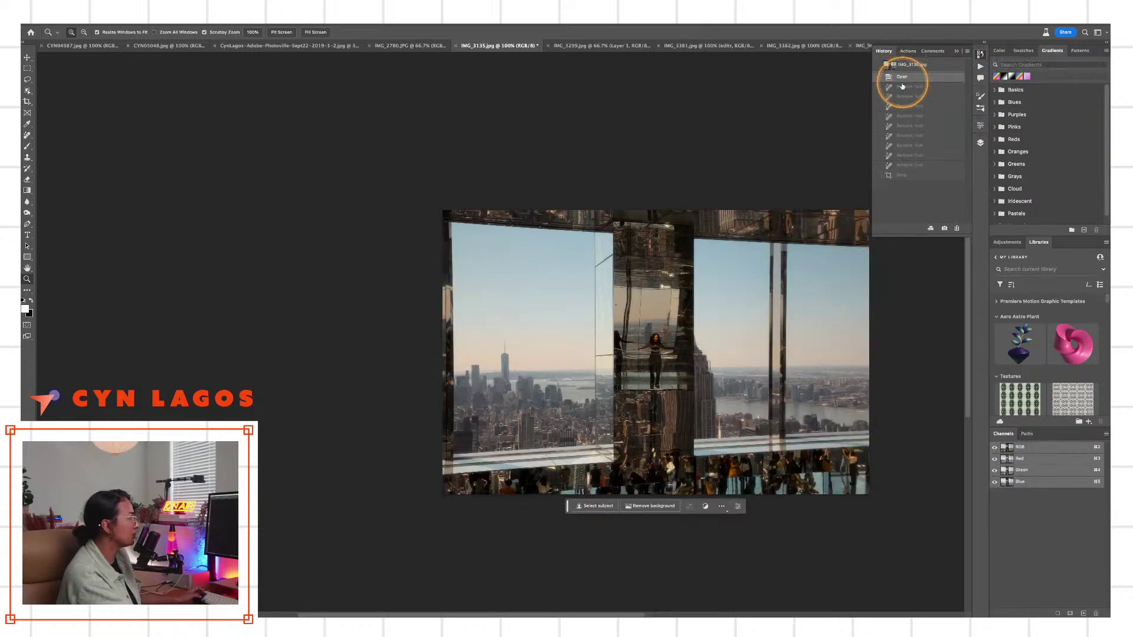
pyautogui.click(902, 176)
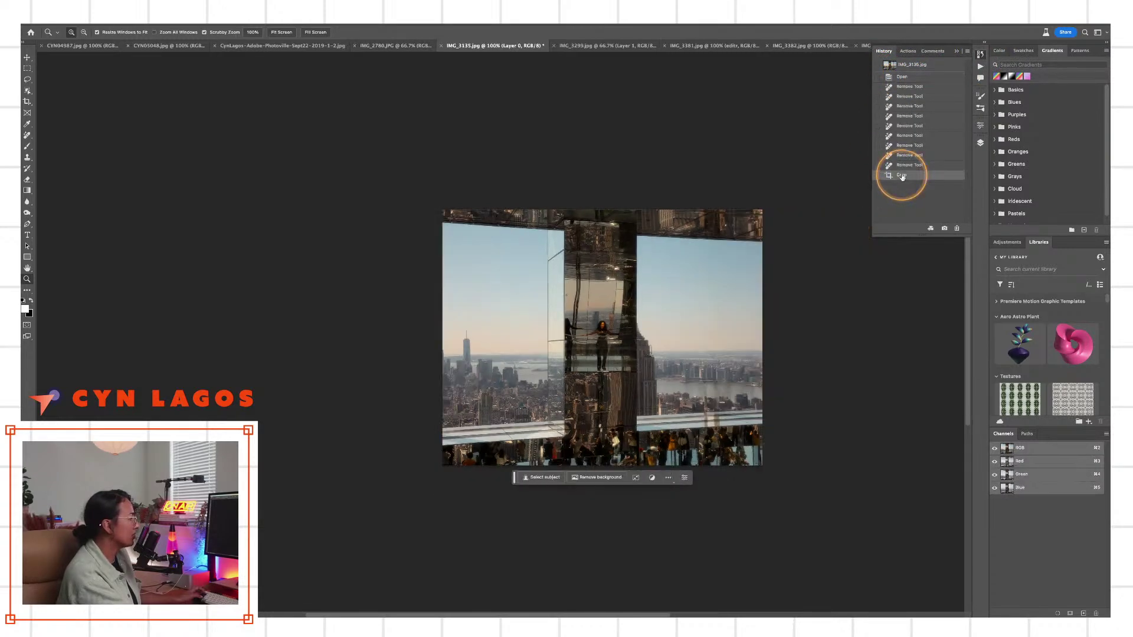
# View the cropped photo at 200% in the full-screen modes and return to the standard screen mode
pyautogui.click(650, 362)
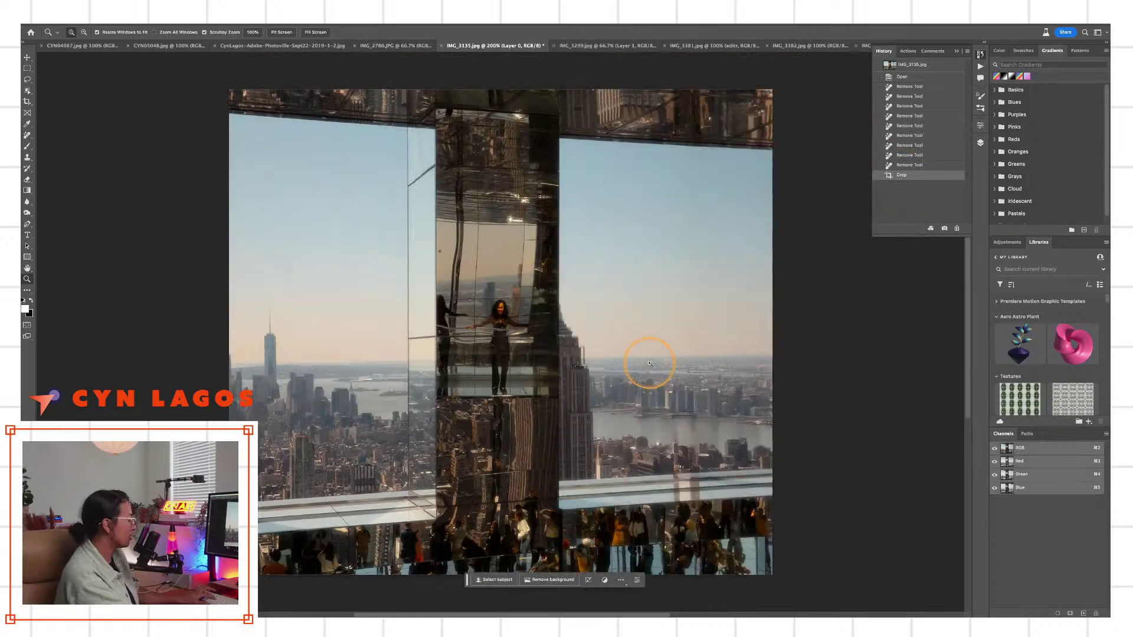
pyautogui.press('f')
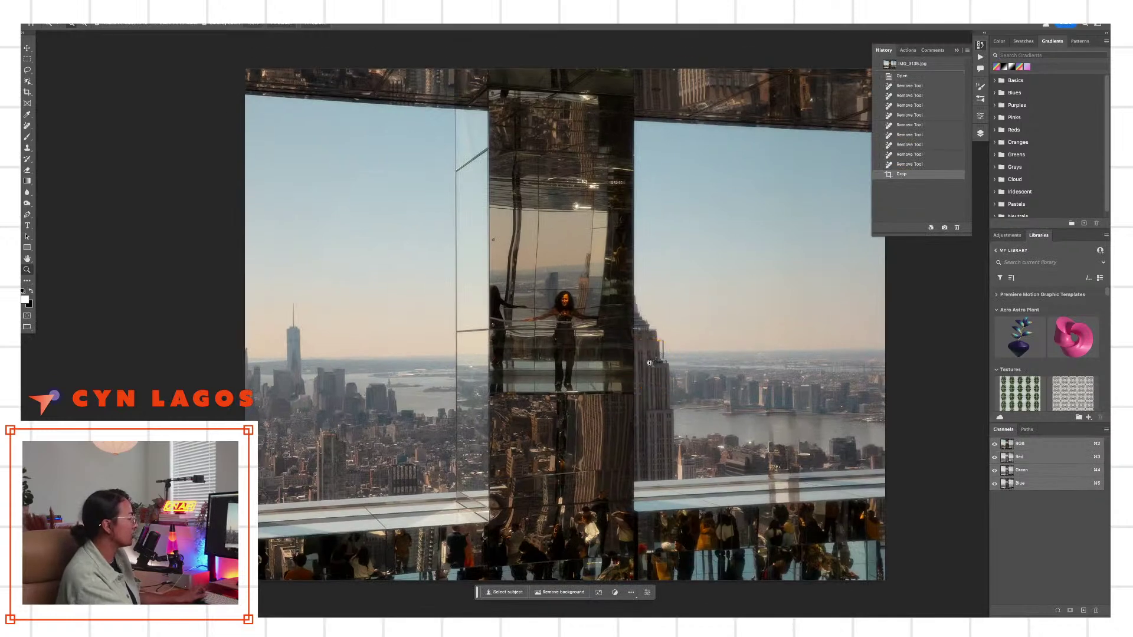
pyautogui.press('f')
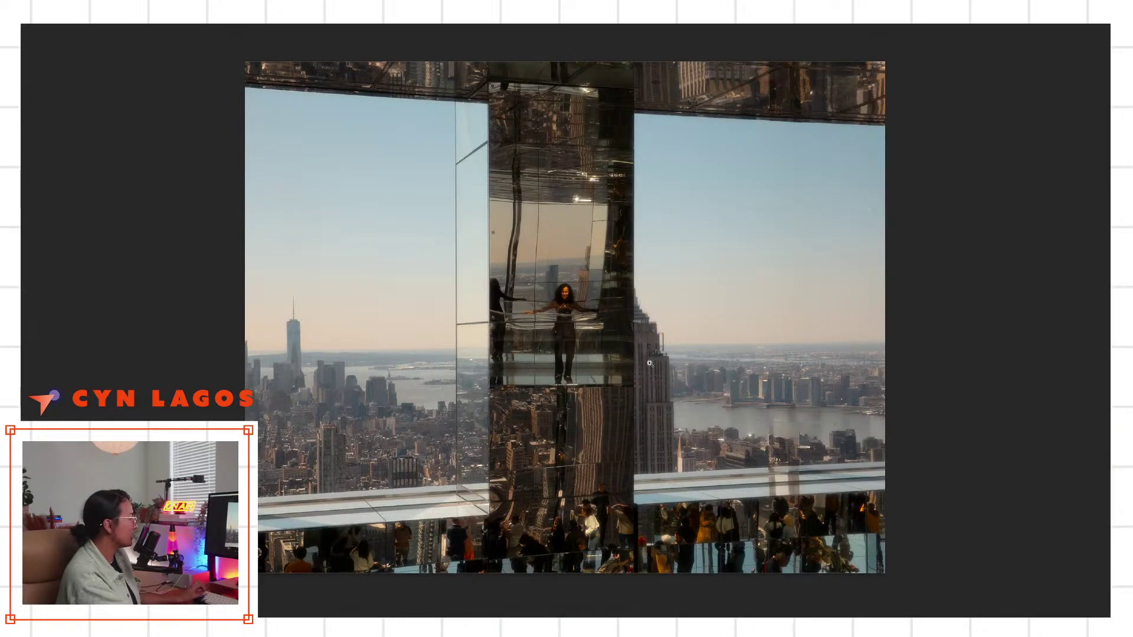
pyautogui.press('f')
pyautogui.press('f')
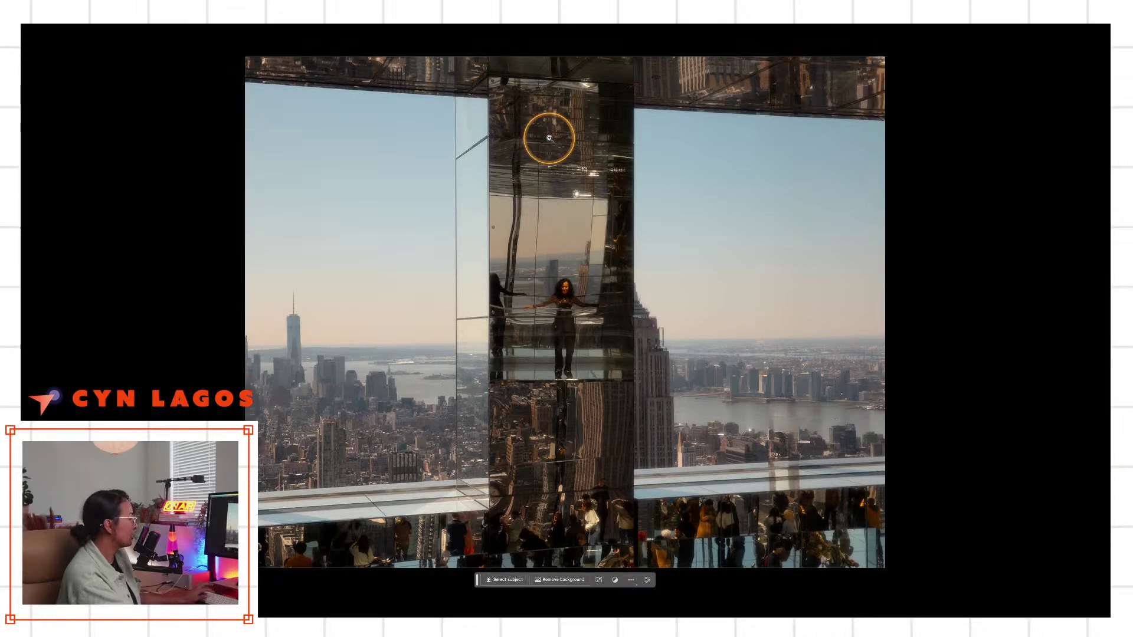
pyautogui.press('f')
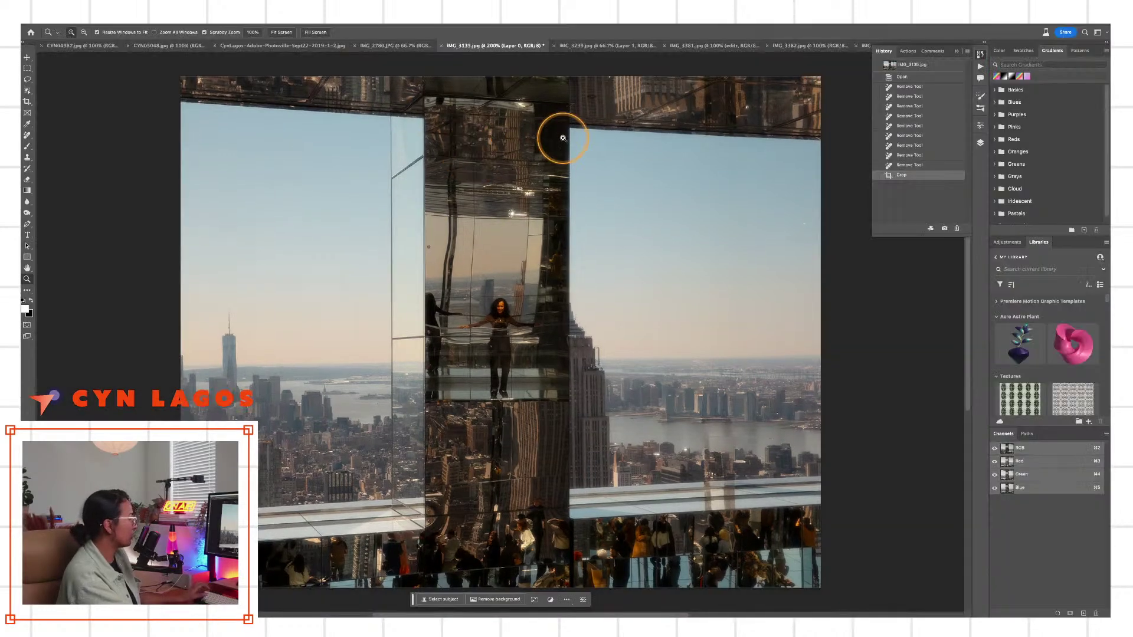
# Switch to the portrait of the woman in the white top, zoom in to 100% on her hair and forehead, and activate the Move tool
pyautogui.click(387, 47)
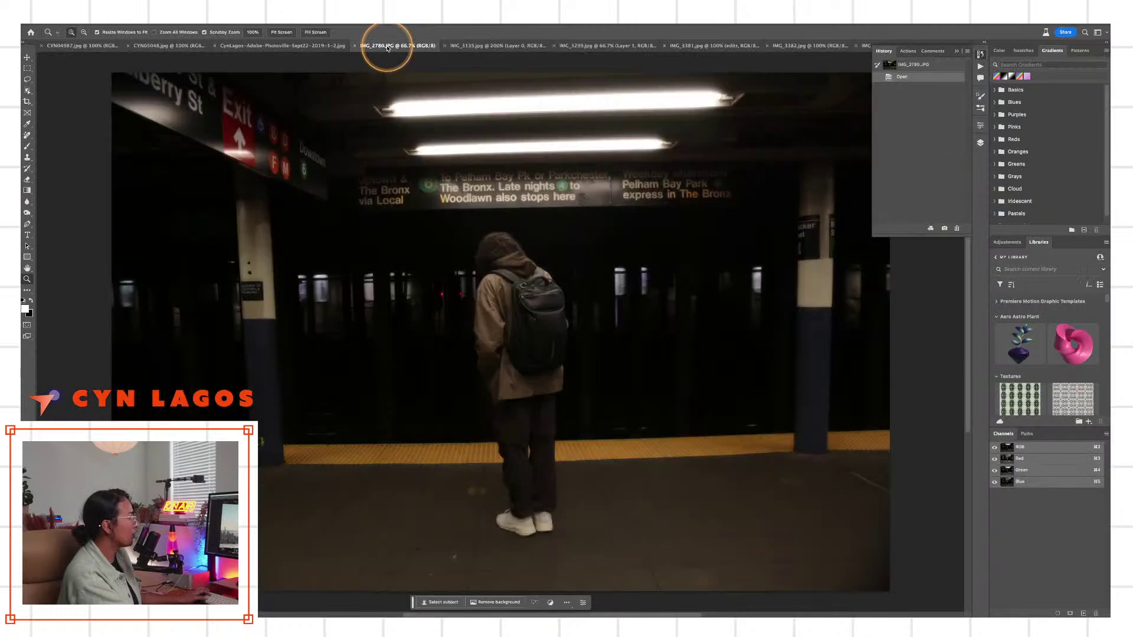
pyautogui.click(275, 48)
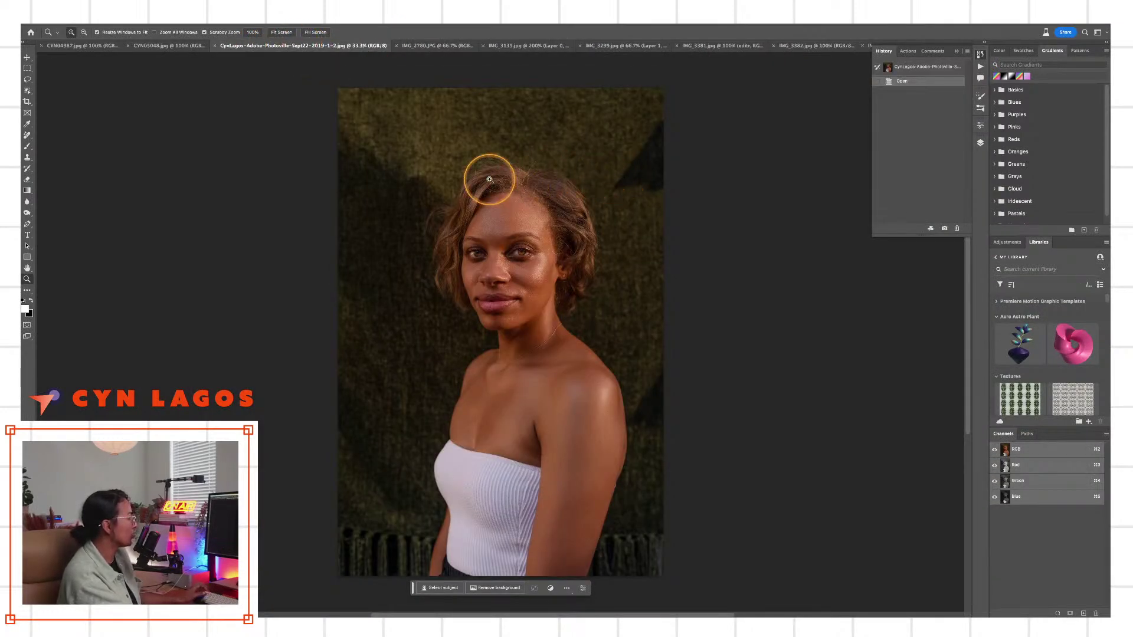
pyautogui.click(506, 188)
pyautogui.click(513, 190)
pyautogui.moveTo(556, 177); pyautogui.dragTo(578, 223)
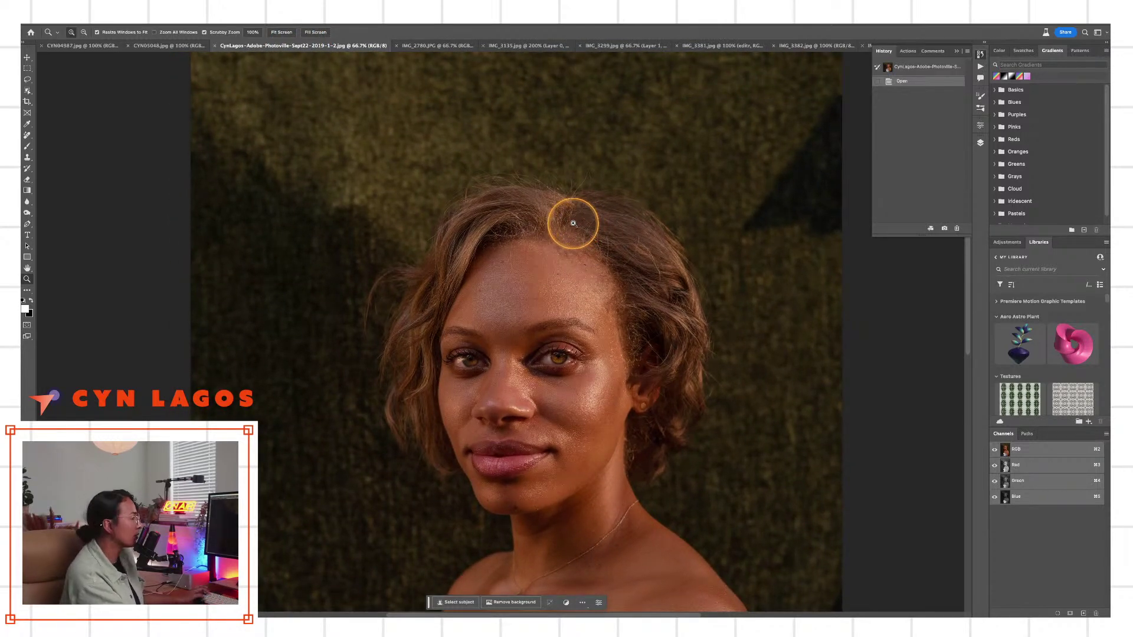
pyautogui.click(576, 223)
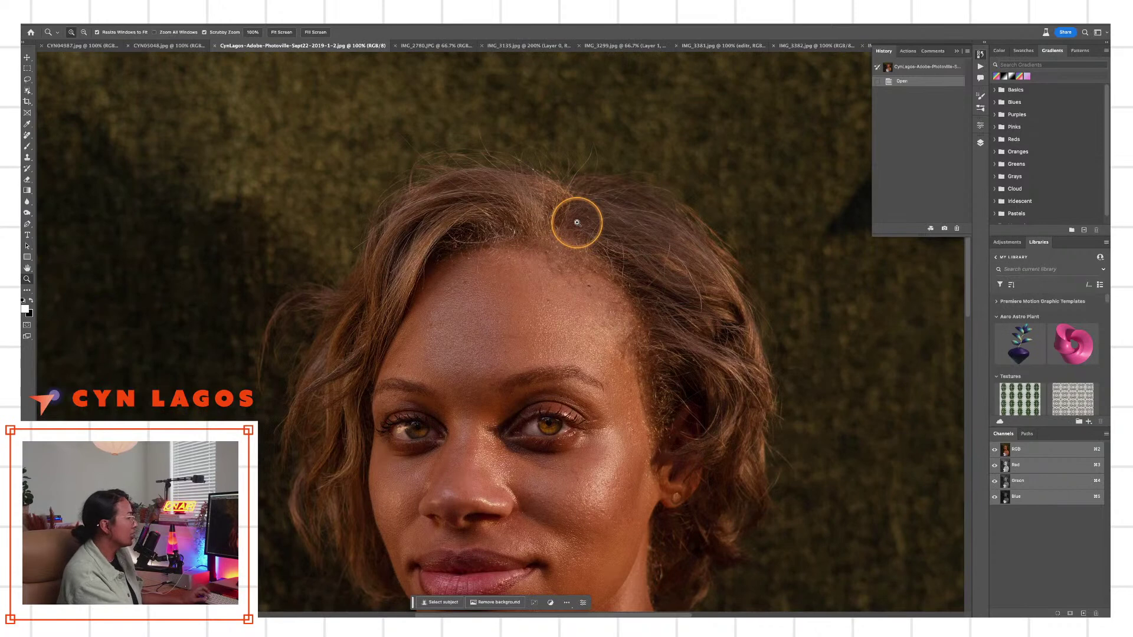
pyautogui.press('v')
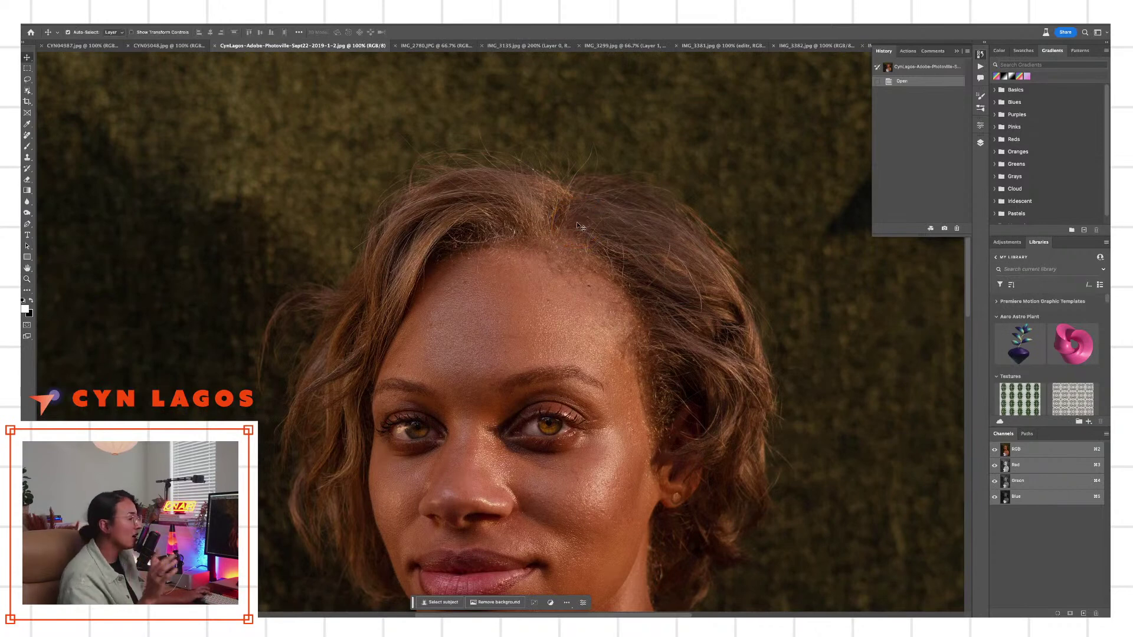
# Try to remove hair around the top parting with the Remove tool
pyautogui.moveTo(592, 193); pyautogui.dragTo(567, 202)
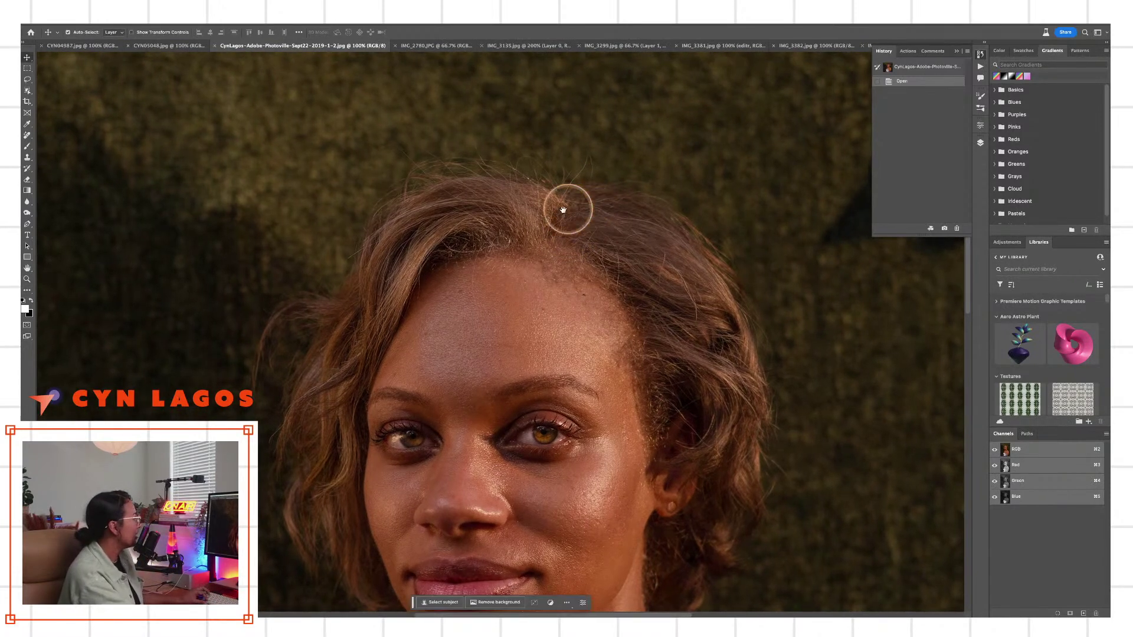
pyautogui.click(27, 135)
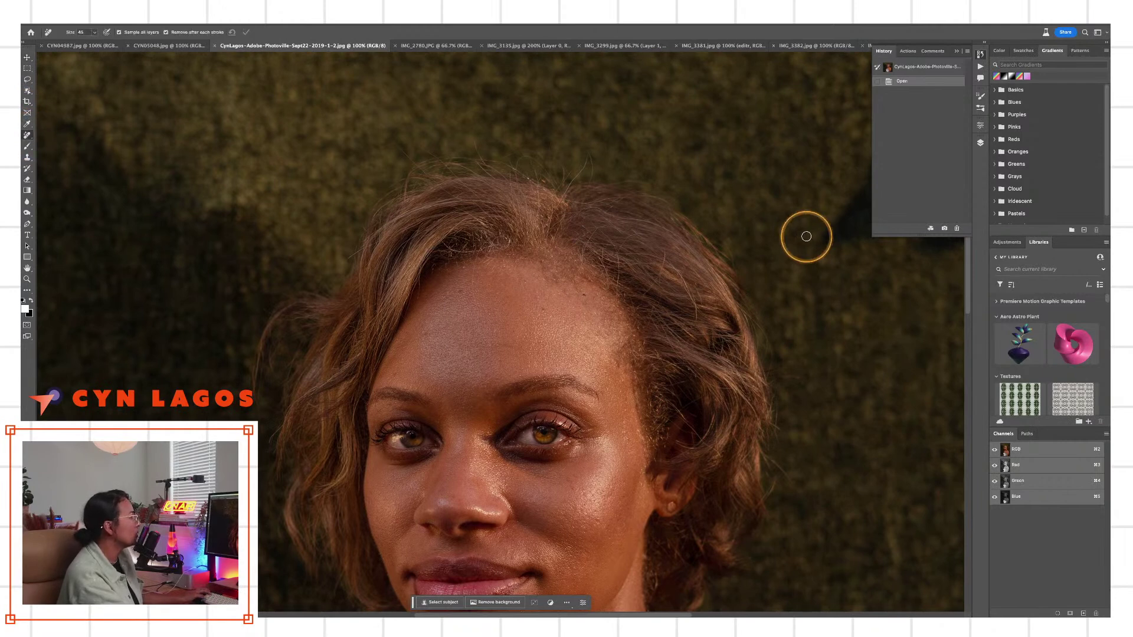
pyautogui.moveTo(525, 249); pyautogui.dragTo(589, 153)
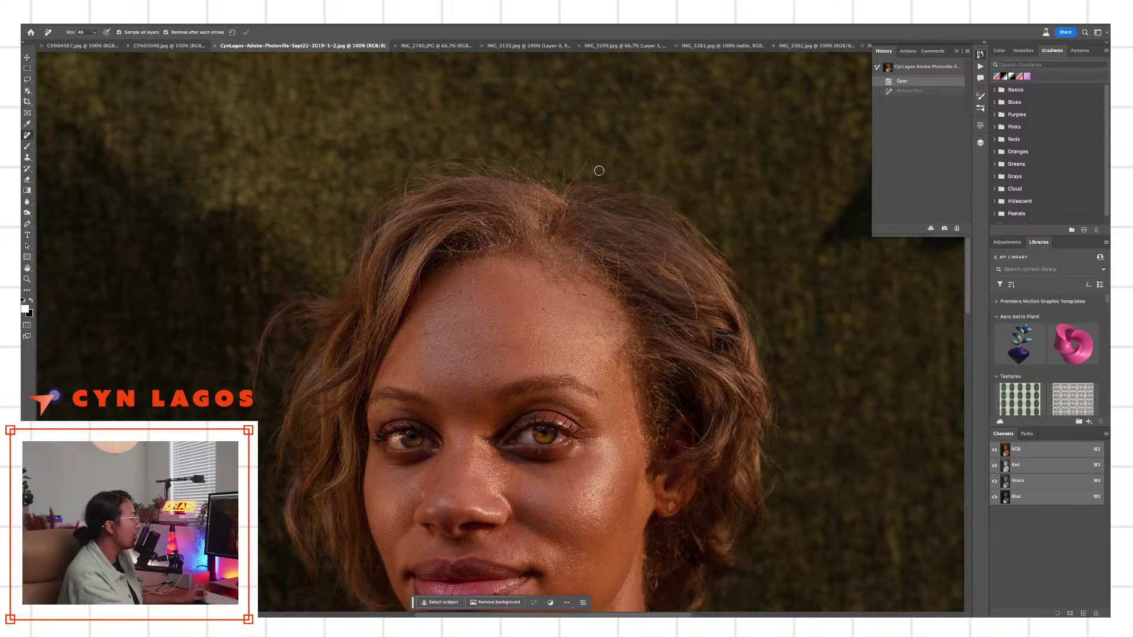
# Remove the small dark blemishes on the upper forehead near the hairline with the Remove tool
pyautogui.hscroll(-5, 498, 231)
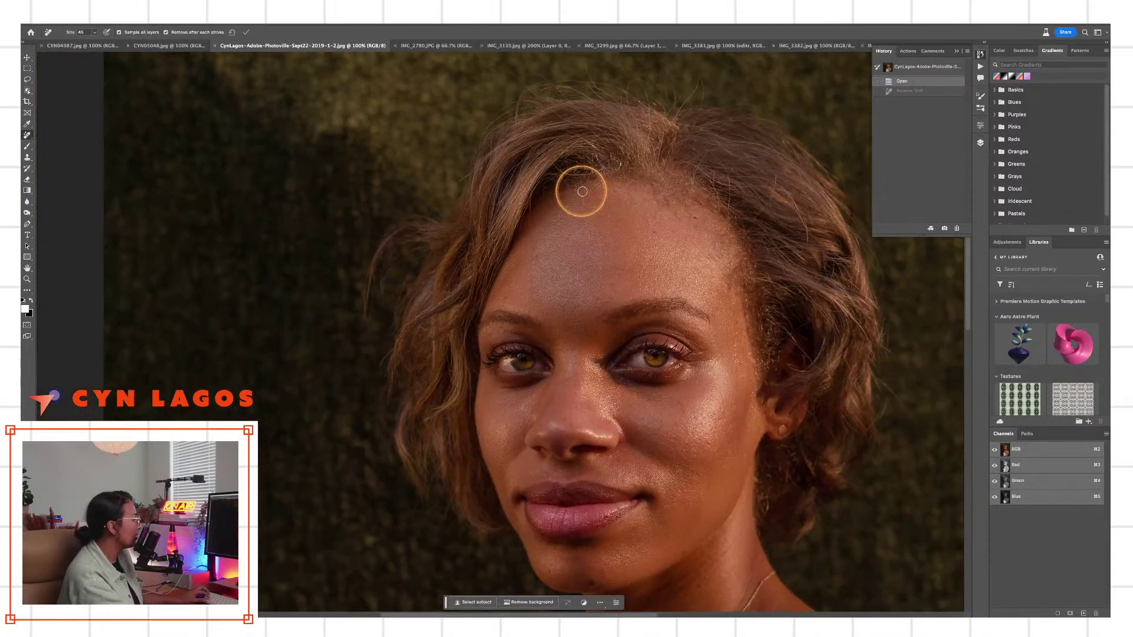
pyautogui.press('z')
pyautogui.click(602, 242)
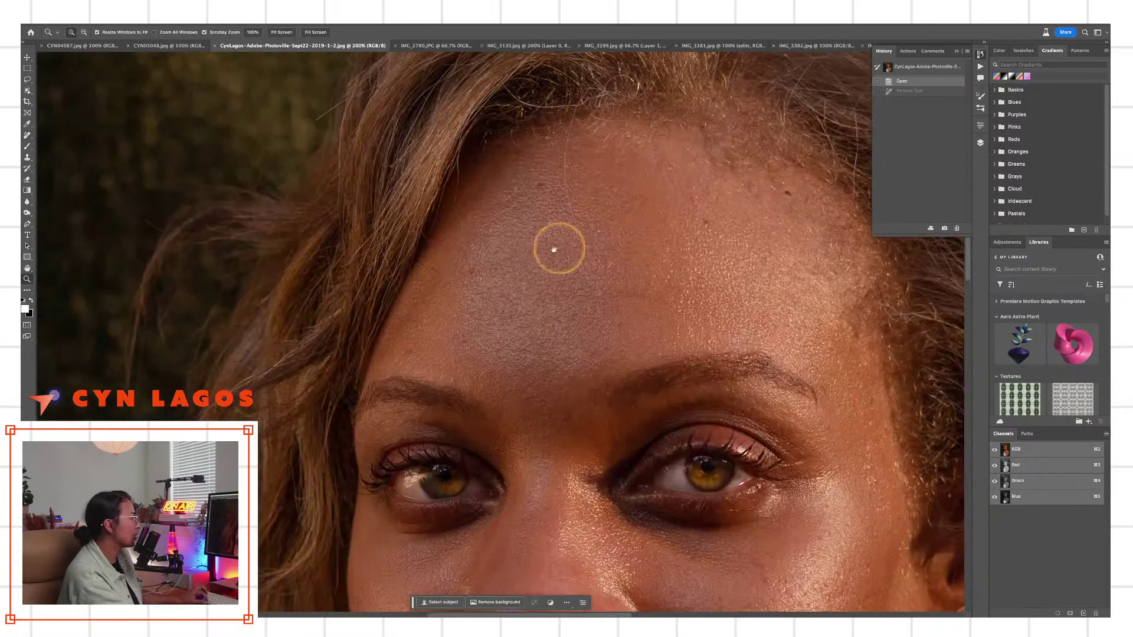
pyautogui.moveTo(559, 248); pyautogui.dragTo(620, 152)
pyautogui.keyDown('alt'); pyautogui.click(683, 324); pyautogui.keyUp('alt')
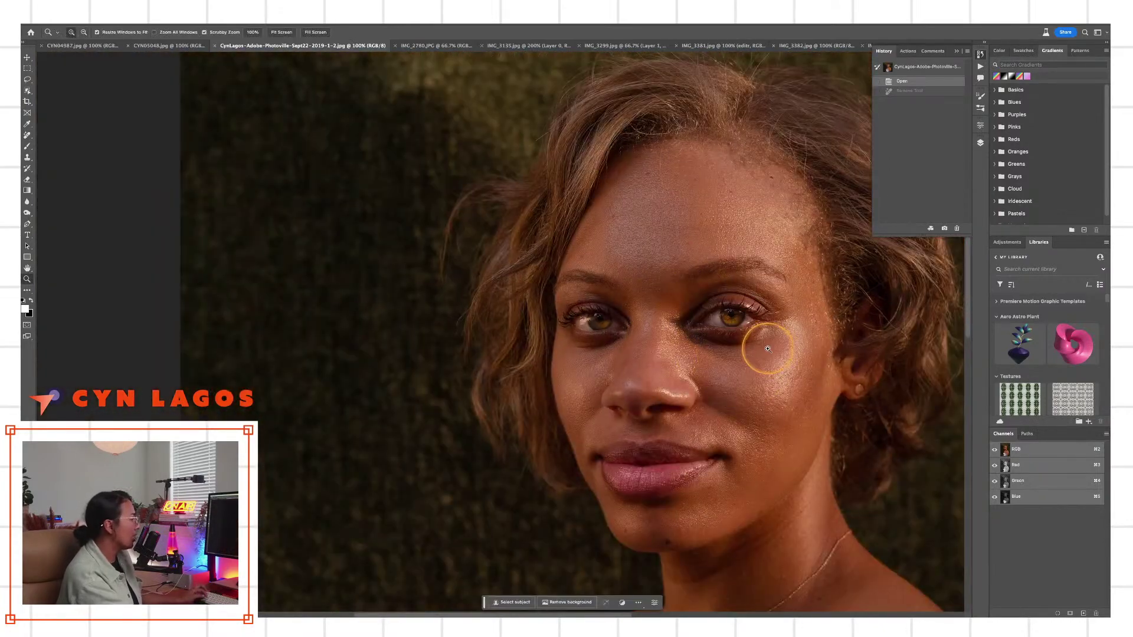
pyautogui.moveTo(818, 359); pyautogui.dragTo(683, 417)
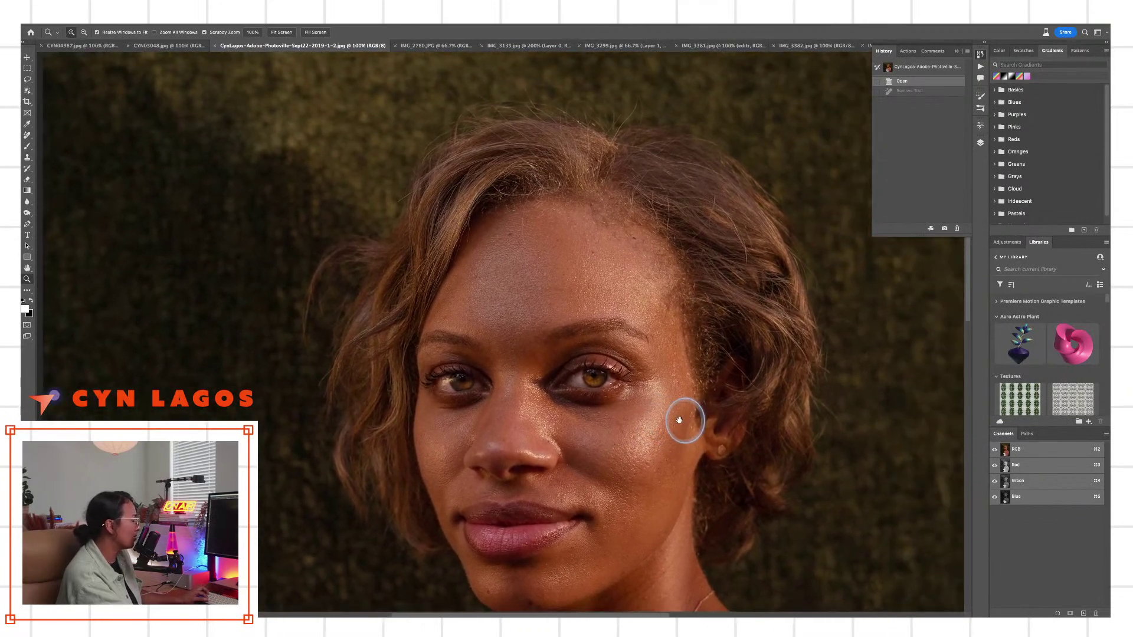
pyautogui.click(639, 253)
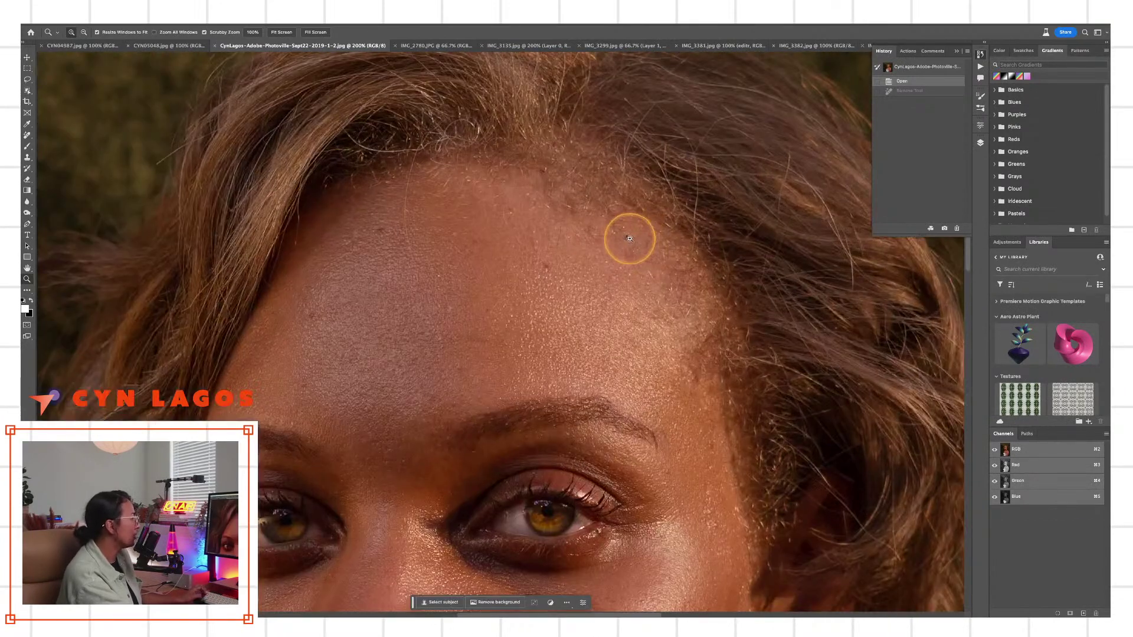
pyautogui.click(27, 135)
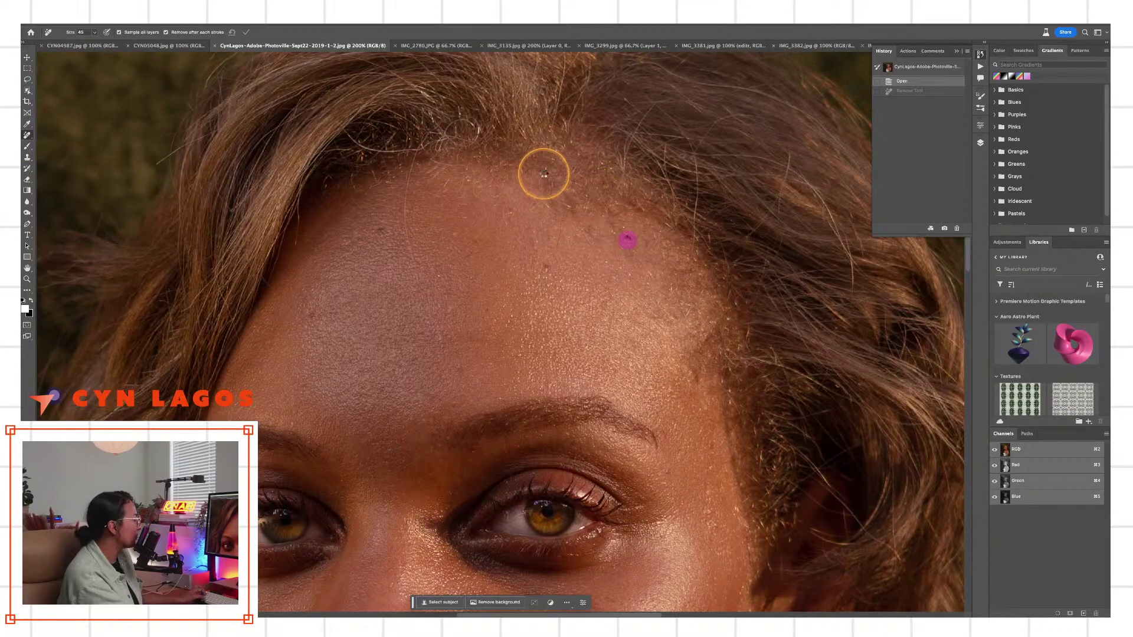
pyautogui.click(543, 169)
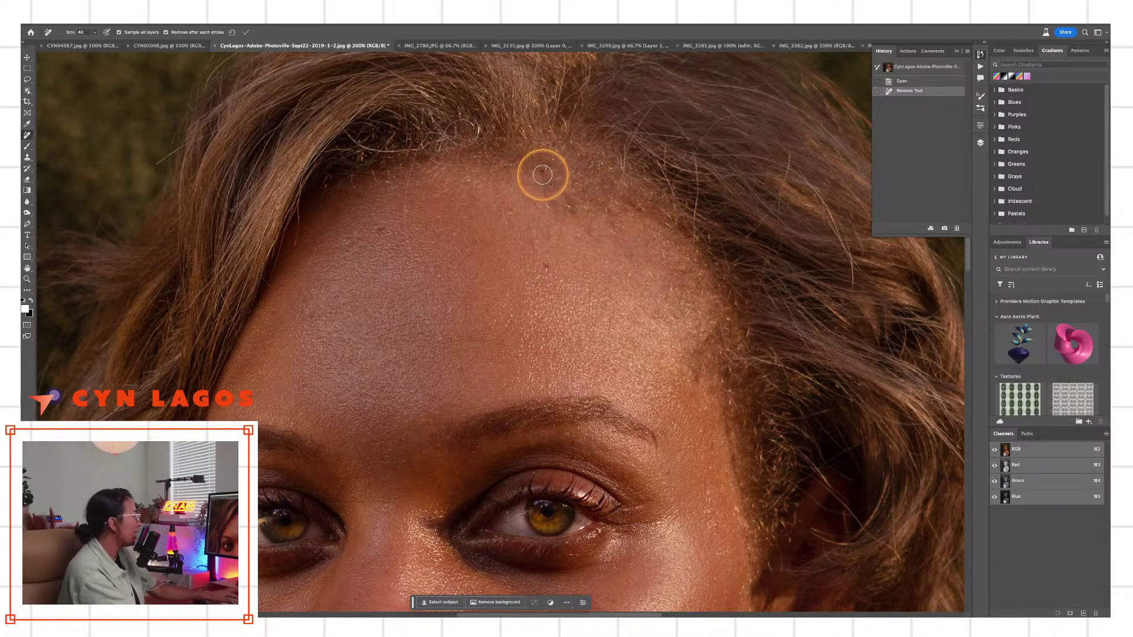
pyautogui.click(542, 171)
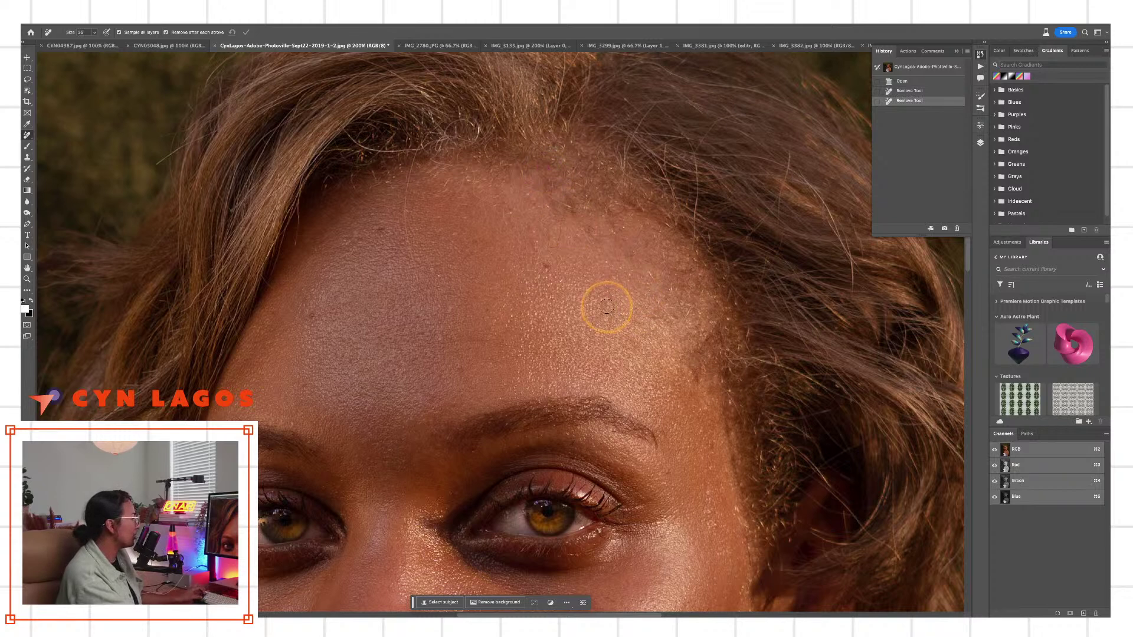
# Remove a stray flyaway hair above the crown against the dark backdrop, using the Remove tool with a smaller brush at 400% zoom
pyautogui.press('super+minus')
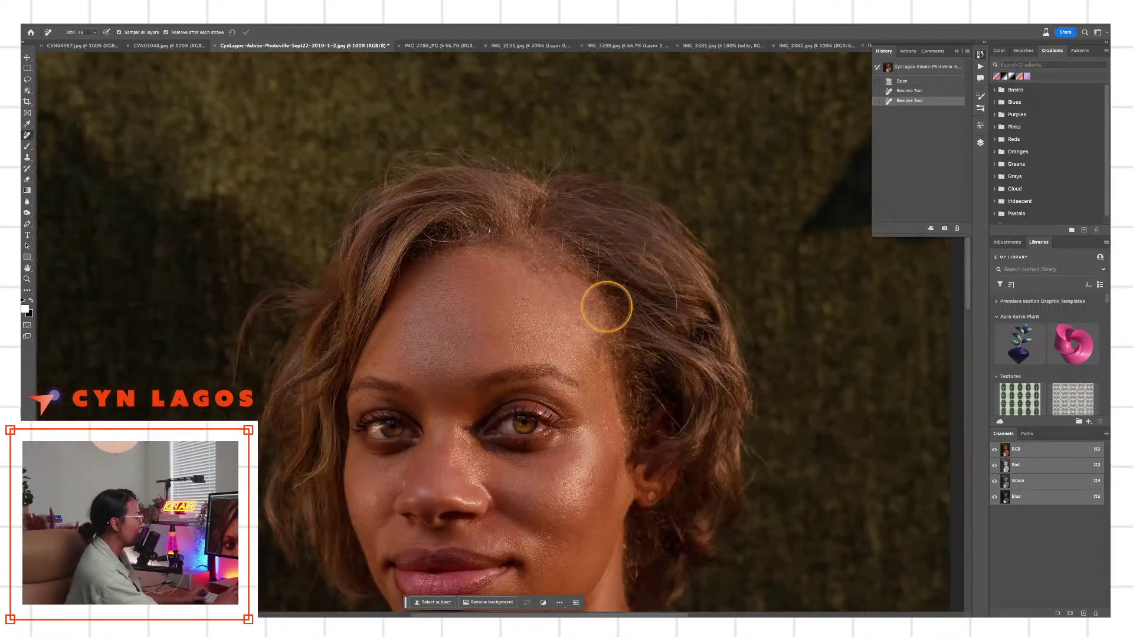
pyautogui.moveTo(546, 283); pyautogui.dragTo(520, 262)
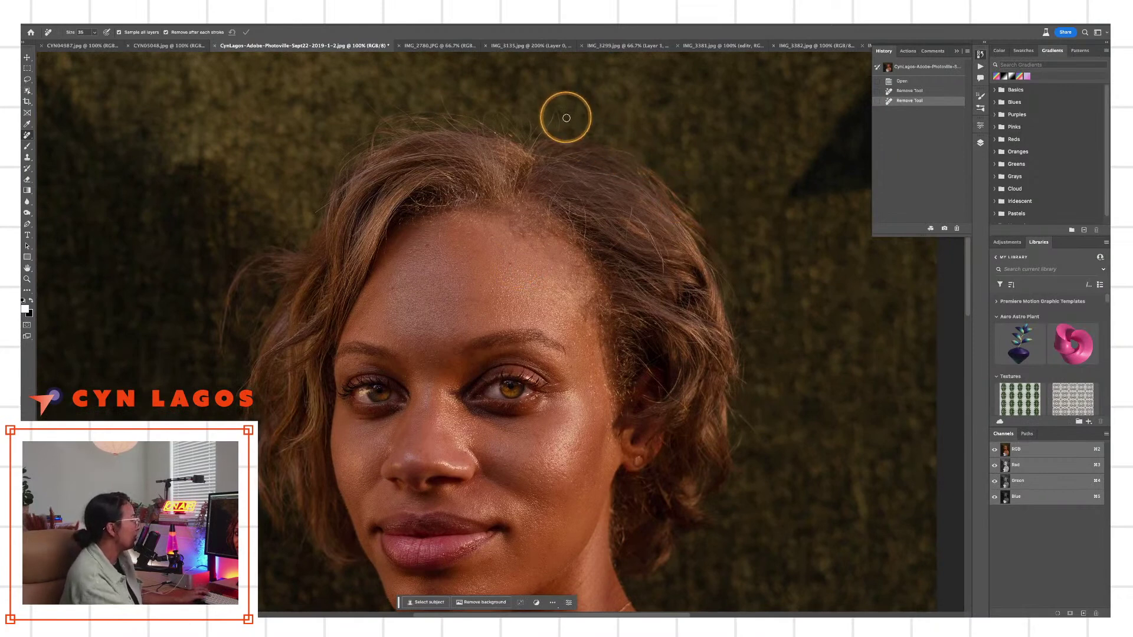
pyautogui.press('z')
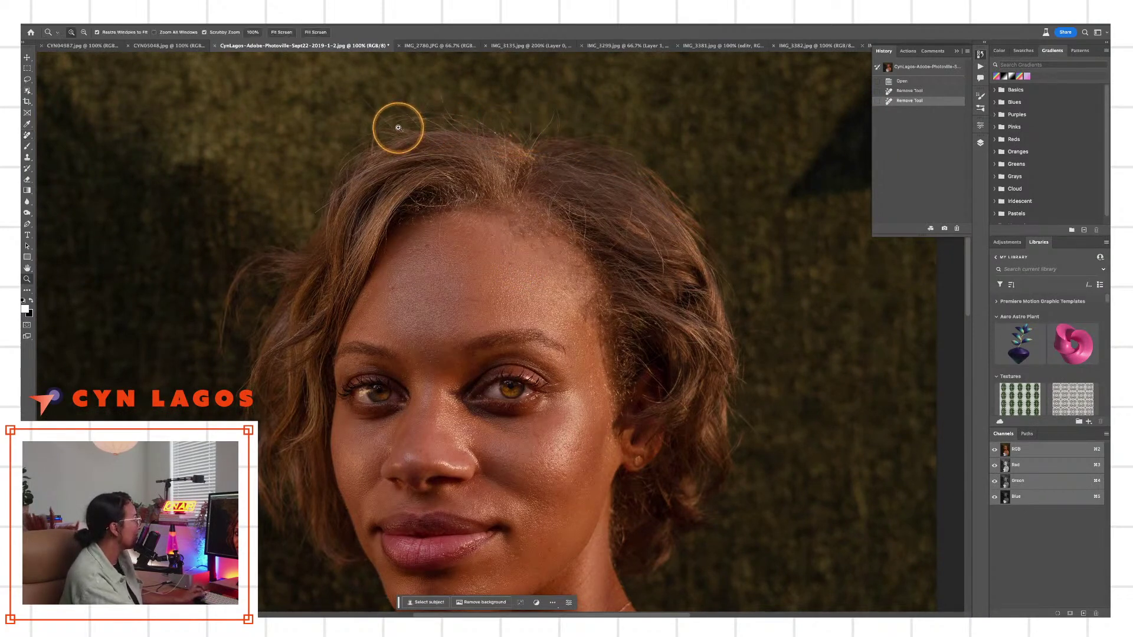
pyautogui.click(257, 279)
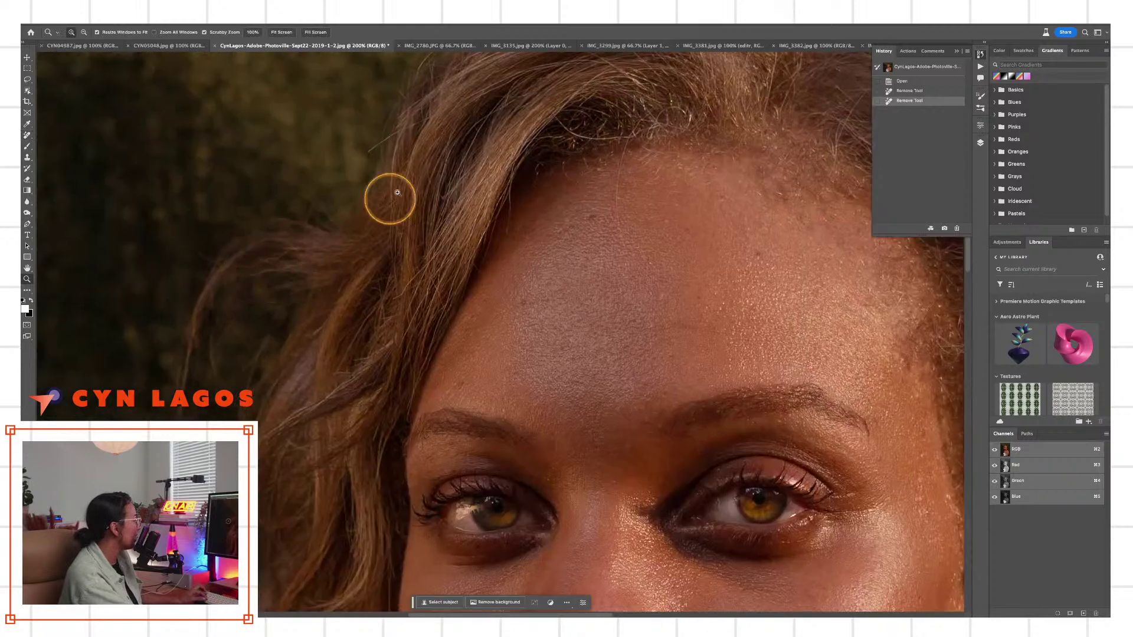
pyautogui.scroll(10, 387, 195)
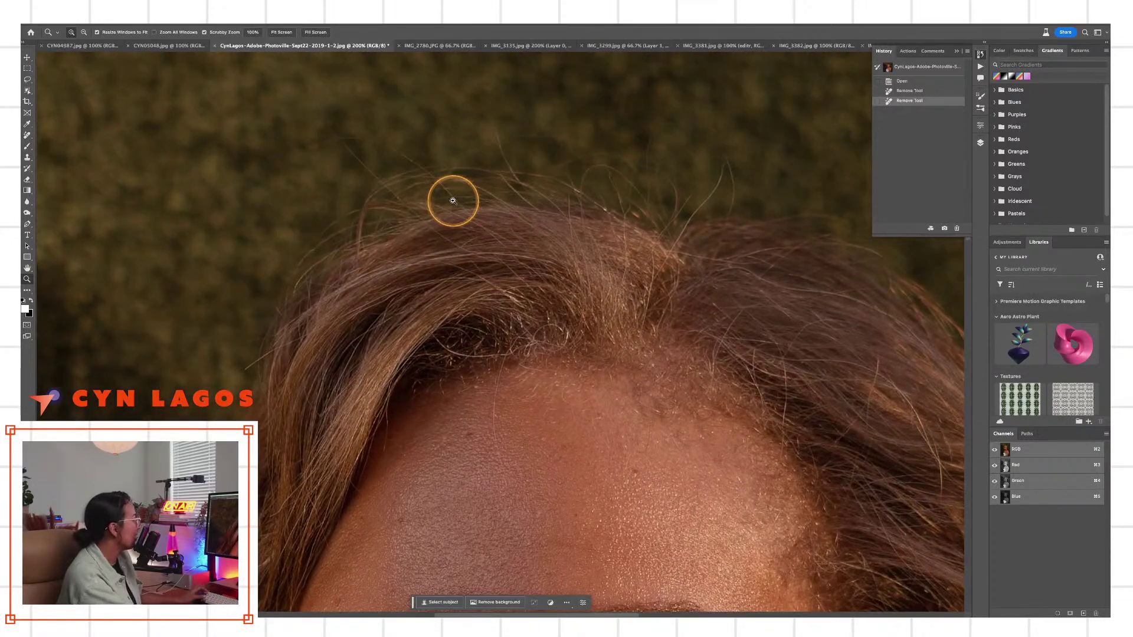
pyautogui.moveTo(450, 195)
pyautogui.mouseDown()
pyautogui.moveTo(438, 183)
pyautogui.moveTo(458, 187)
pyautogui.moveTo(464, 212)
pyautogui.mouseUp()
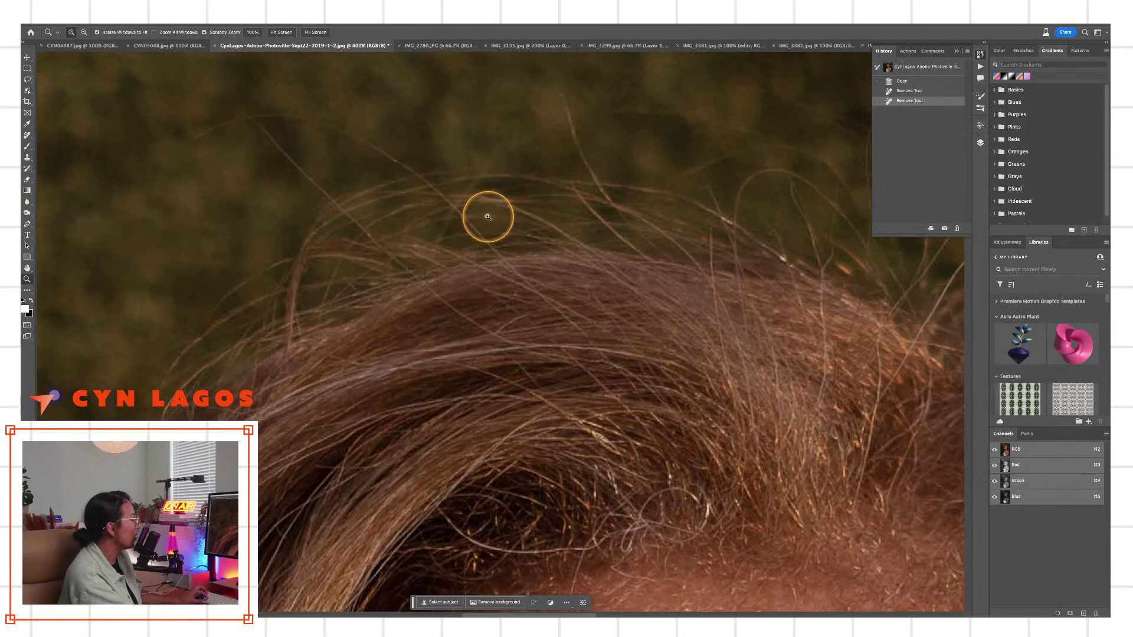
pyautogui.click(26, 136)
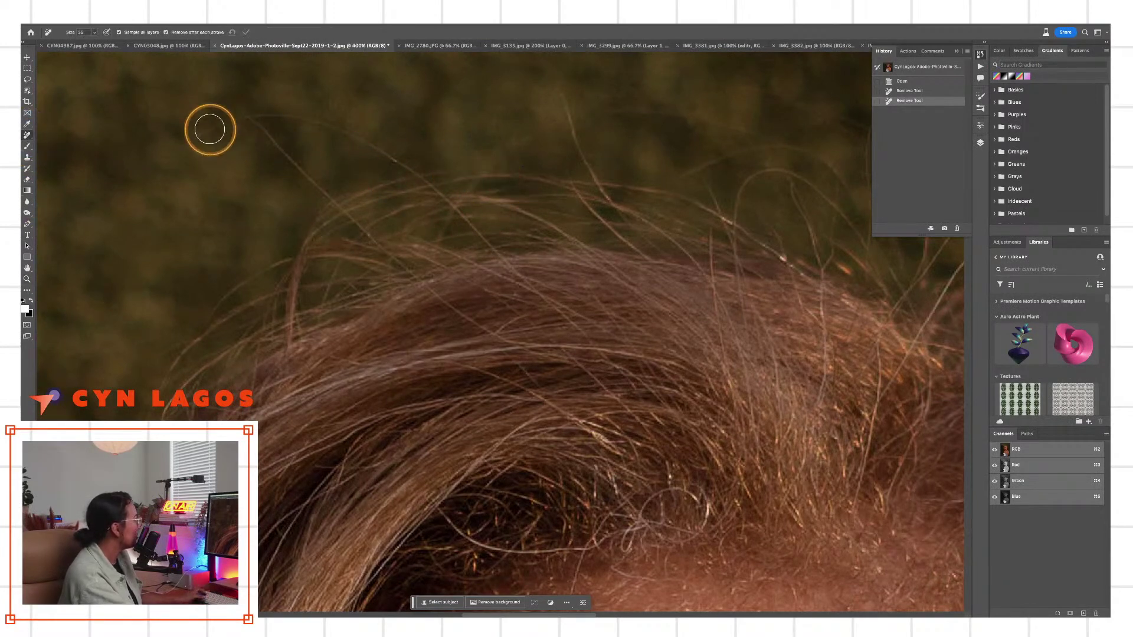
pyautogui.press('[')
pyautogui.press('[')
pyautogui.press('[')
pyautogui.press('[')
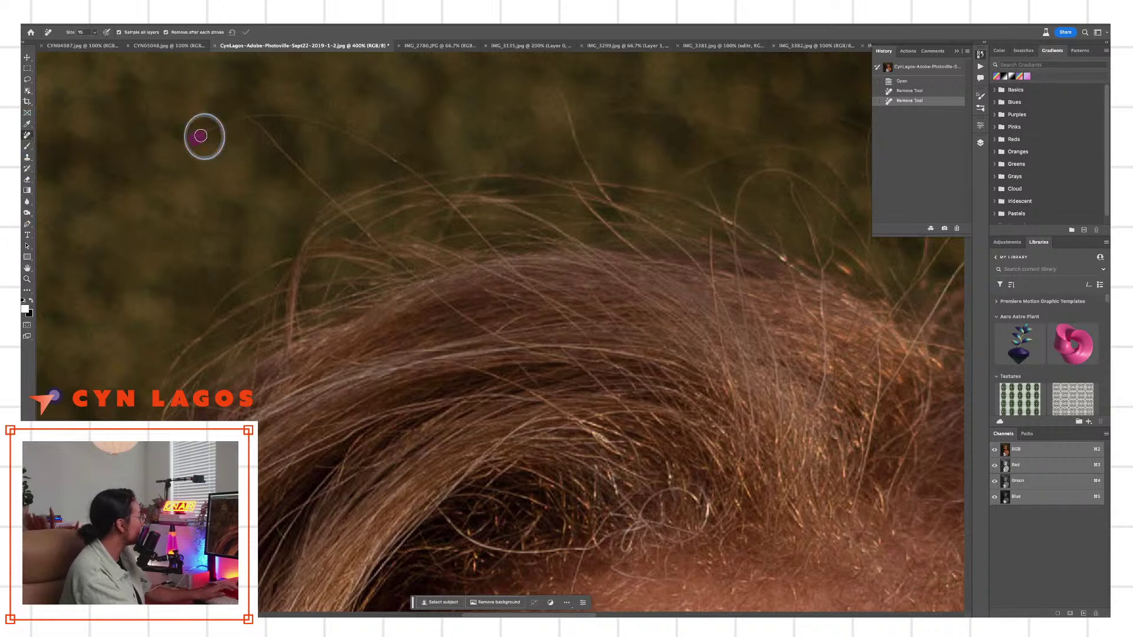
pyautogui.moveTo(195, 139)
pyautogui.mouseDown()
pyautogui.moveTo(267, 116)
pyautogui.moveTo(354, 134)
pyautogui.moveTo(419, 171)
pyautogui.moveTo(489, 250)
pyautogui.mouseUp()
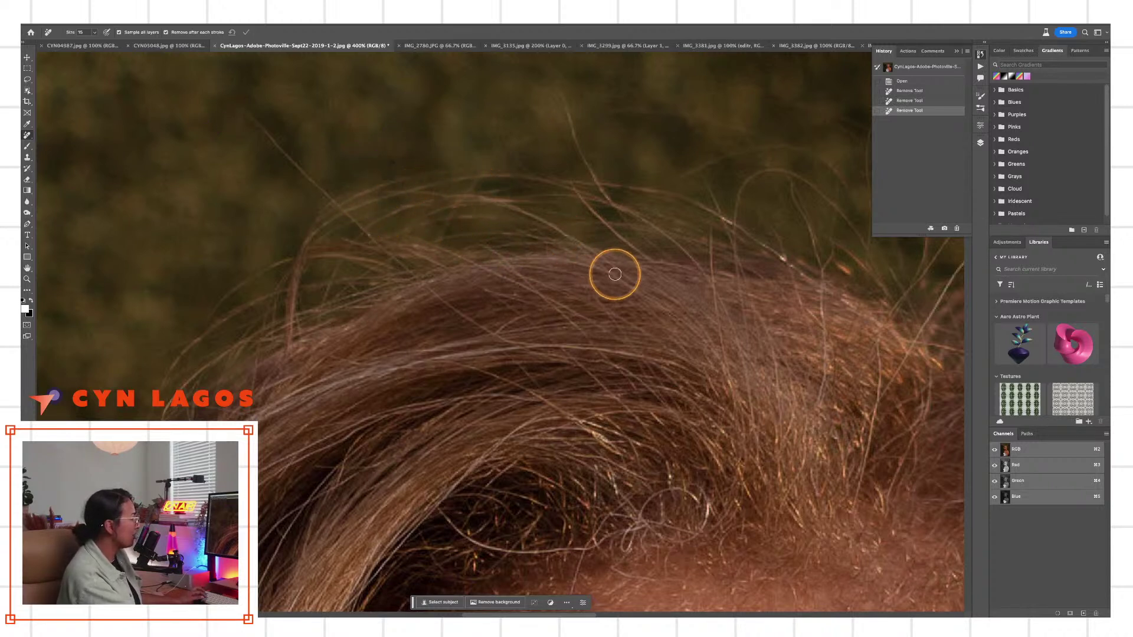
# Zoom out to 50% to review the whole retouched portrait
pyautogui.press('x')
pyautogui.press('z')
pyautogui.keyDown('alt'); pyautogui.click(665, 286); pyautogui.keyUp('alt')
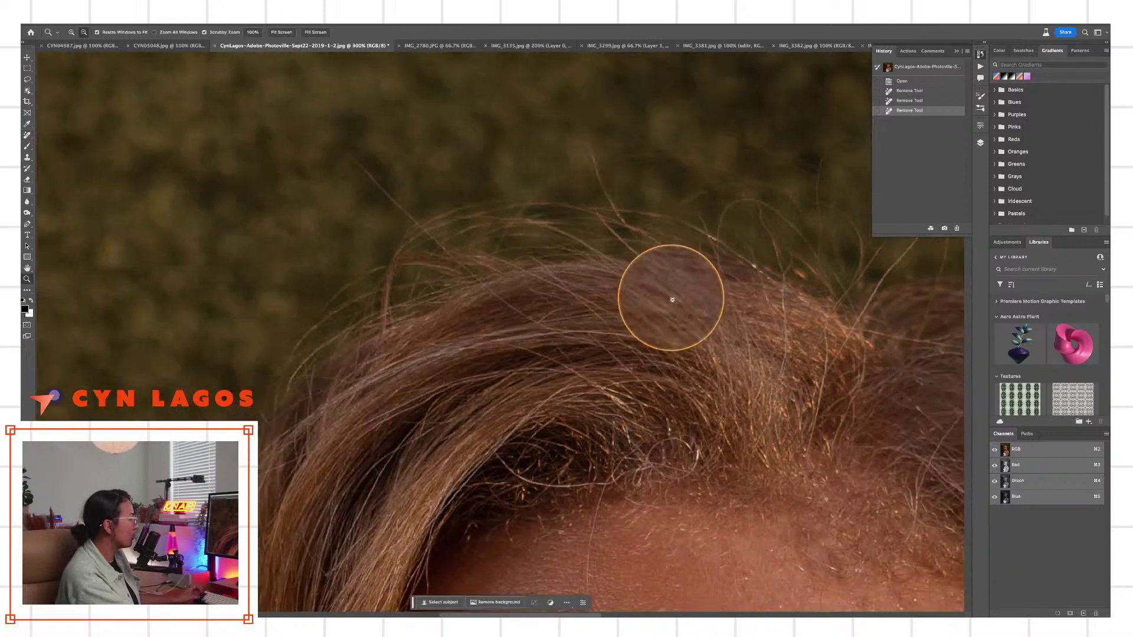
pyautogui.keyDown('alt'); pyautogui.click(671, 296); pyautogui.keyUp('alt')
pyautogui.keyDown('alt'); pyautogui.click(649, 292); pyautogui.keyUp('alt')
pyautogui.keyDown('alt'); pyautogui.click(642, 288); pyautogui.keyUp('alt')
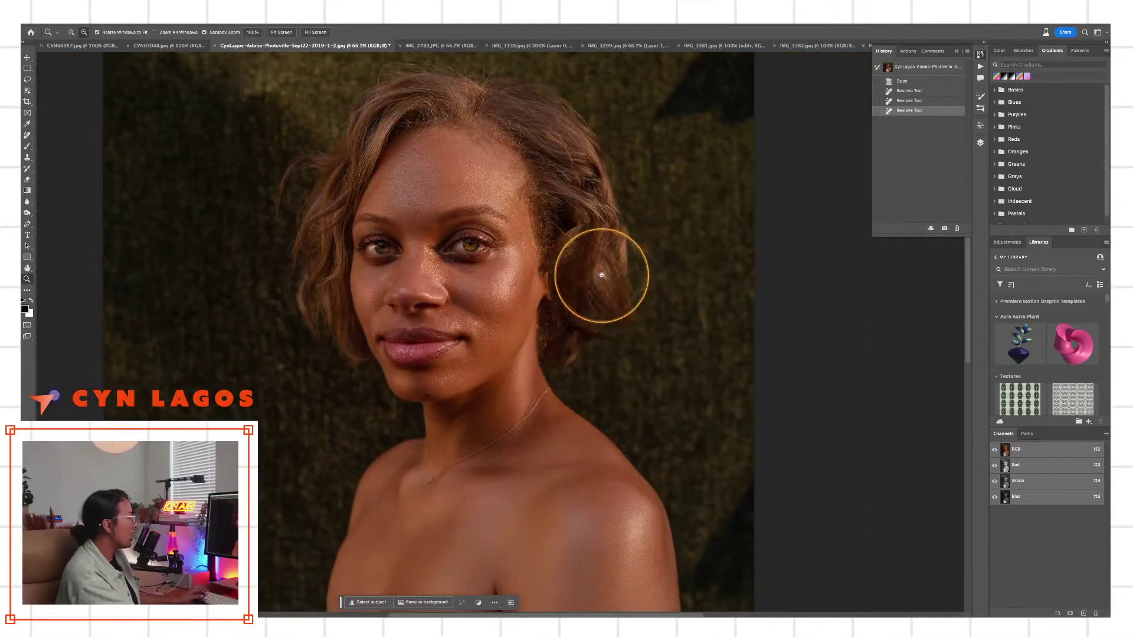
pyautogui.keyDown('alt'); pyautogui.click(599, 273); pyautogui.keyUp('alt')
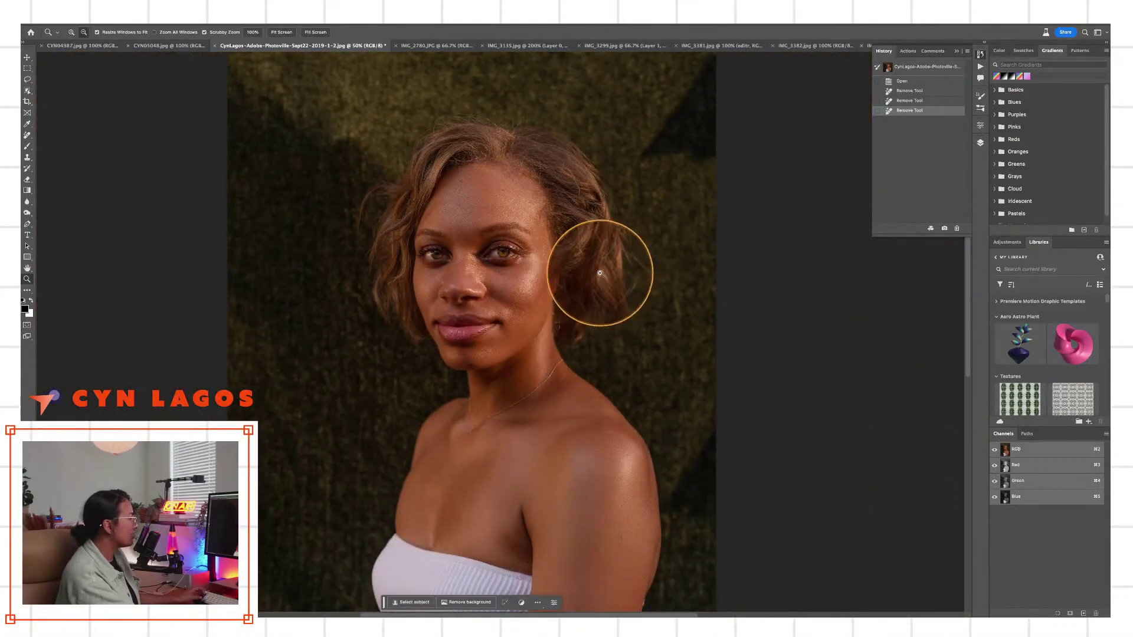
# Switch to IMG_3381.jpg and zoom in to 200% on the two women at the small table
pyautogui.click(734, 45)
pyautogui.click(577, 243)
pyautogui.click(577, 242)
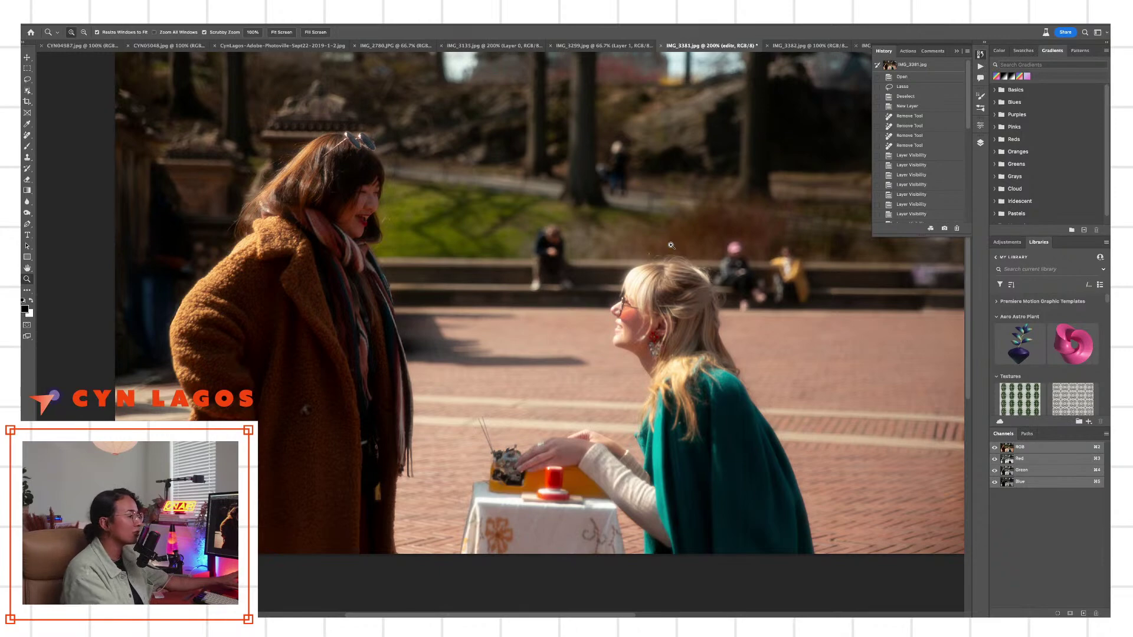
pyautogui.click(743, 176)
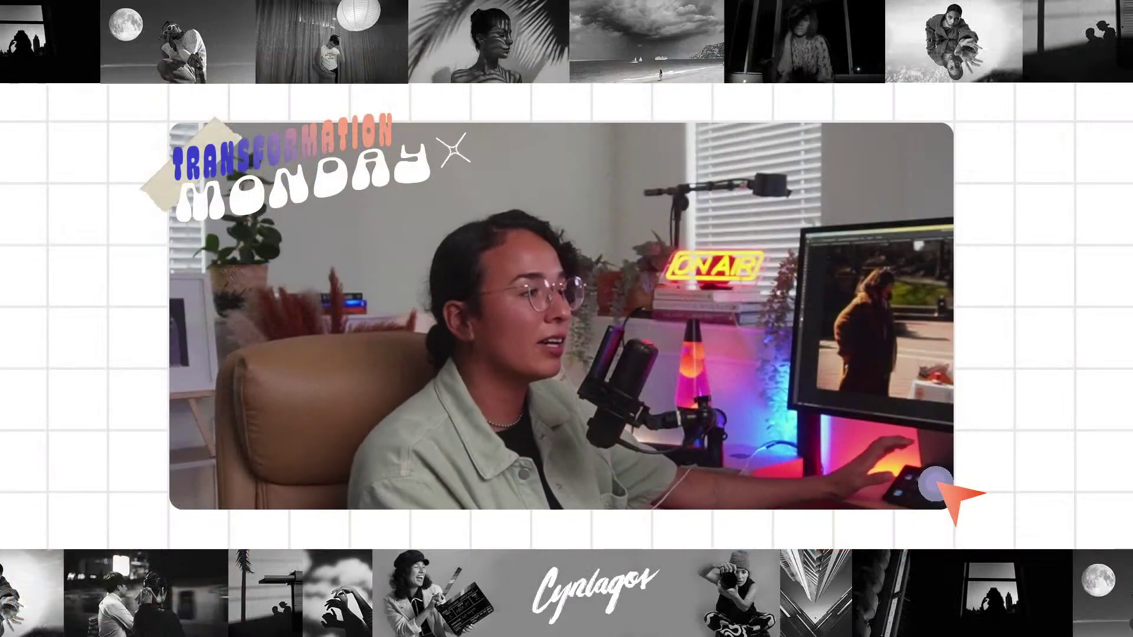